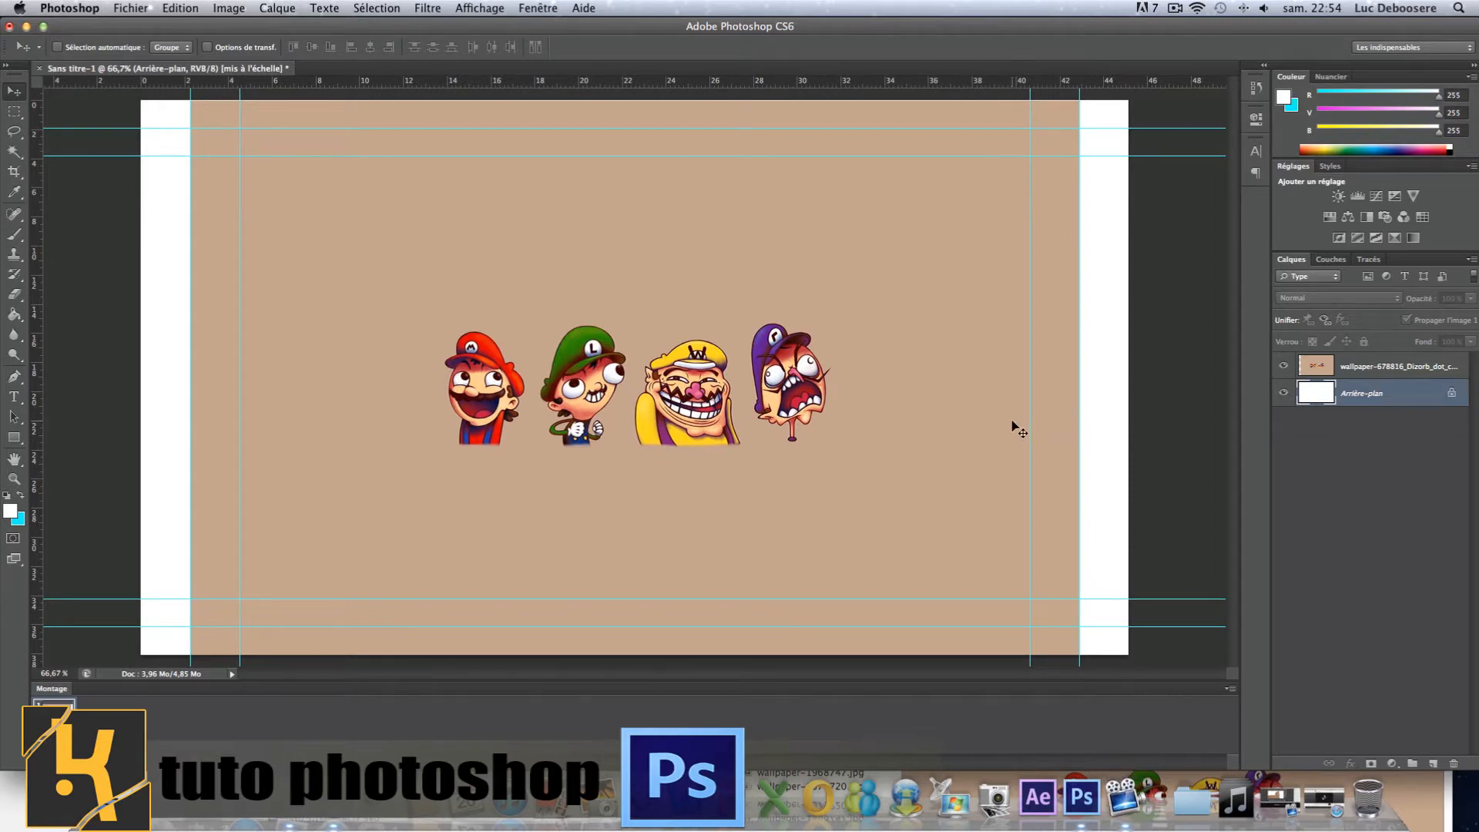
# Try moving the wallpaper layer slightly up and to the left on the canvas, and undo the move
pyautogui.click(818, 428)
pyautogui.click(854, 274)
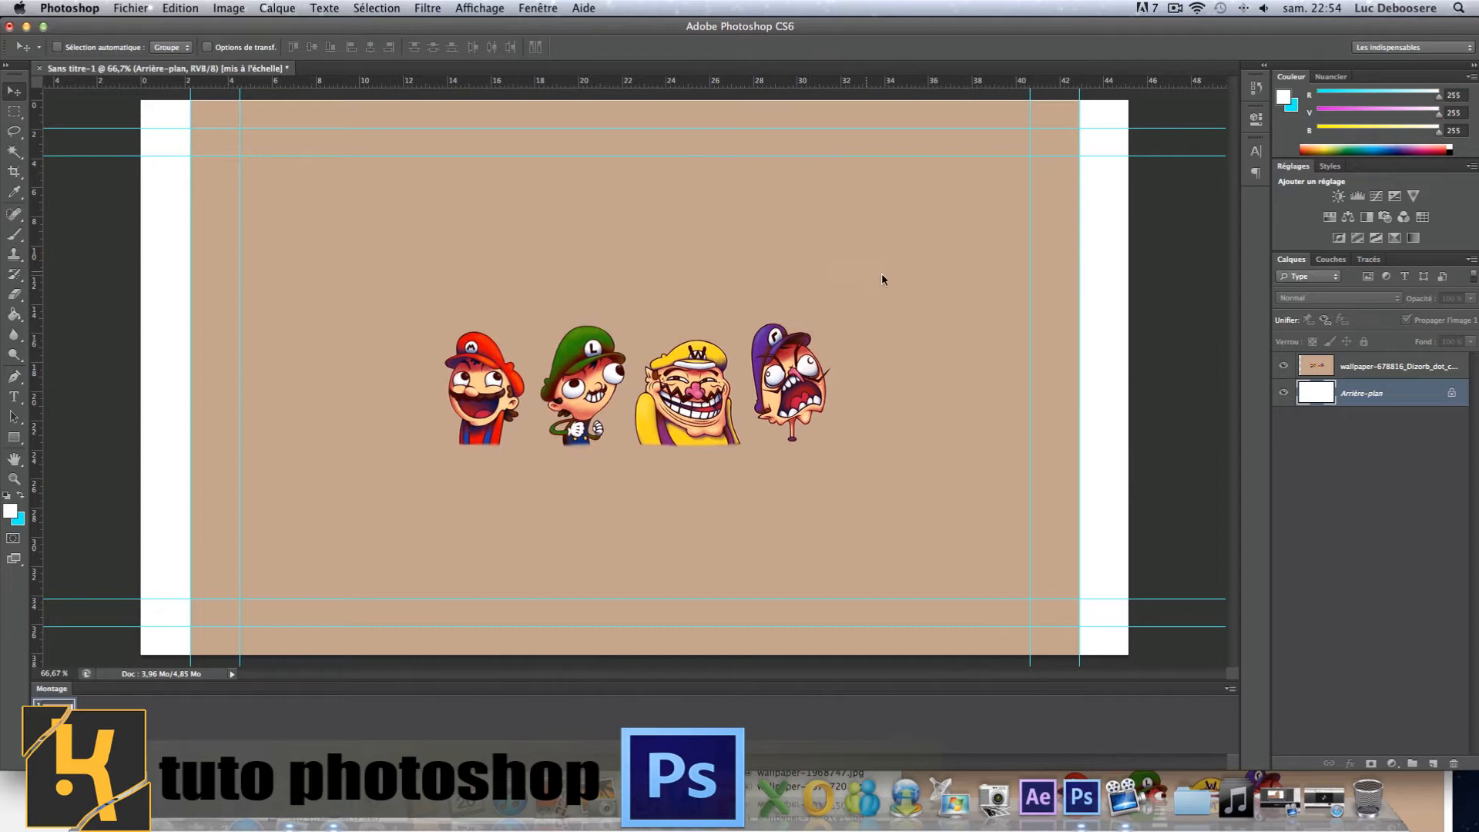
pyautogui.click(1377, 373)
pyautogui.moveTo(617, 456); pyautogui.dragTo(606, 432)
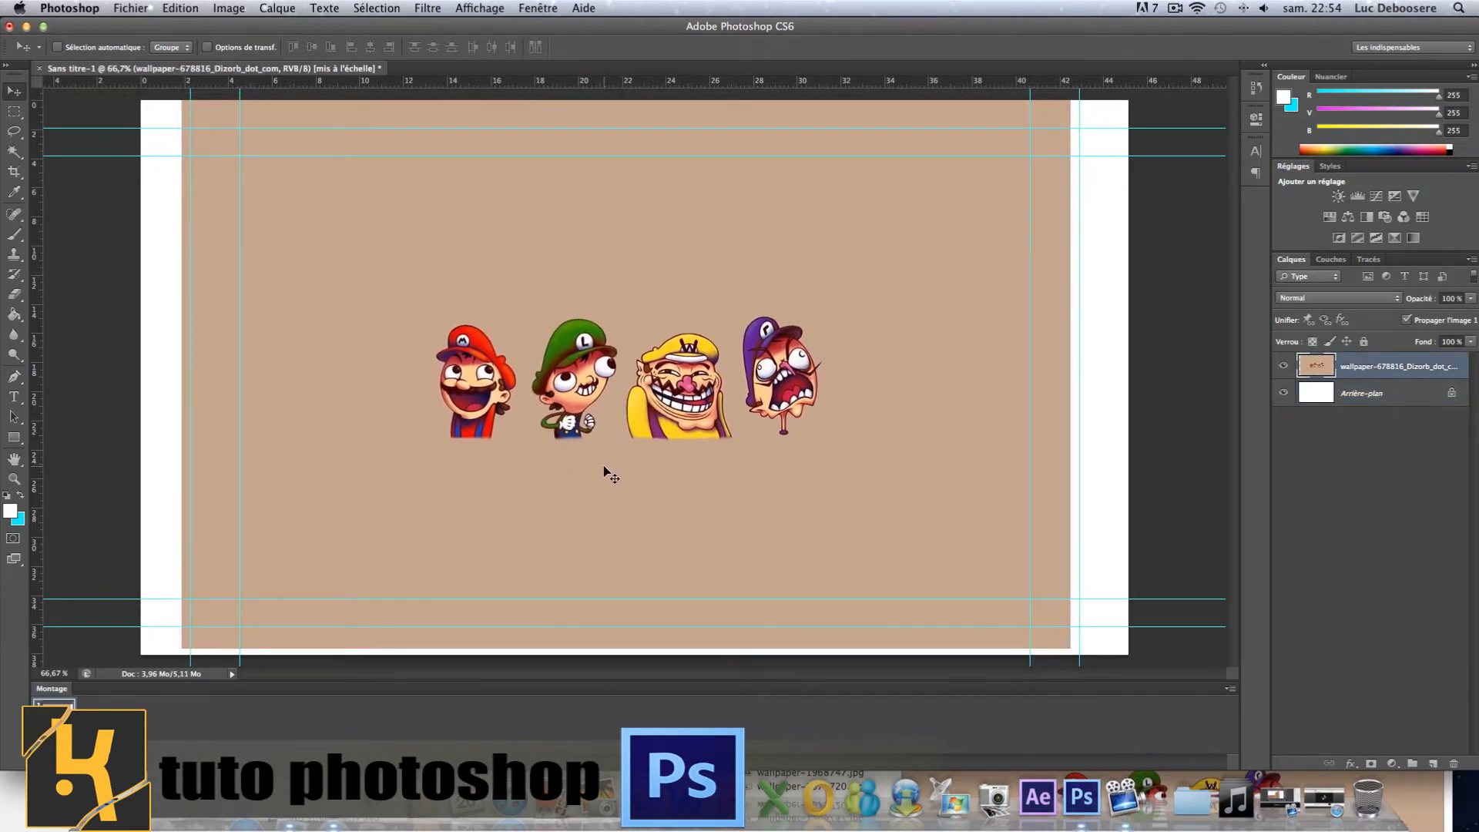
pyautogui.press('super+z')
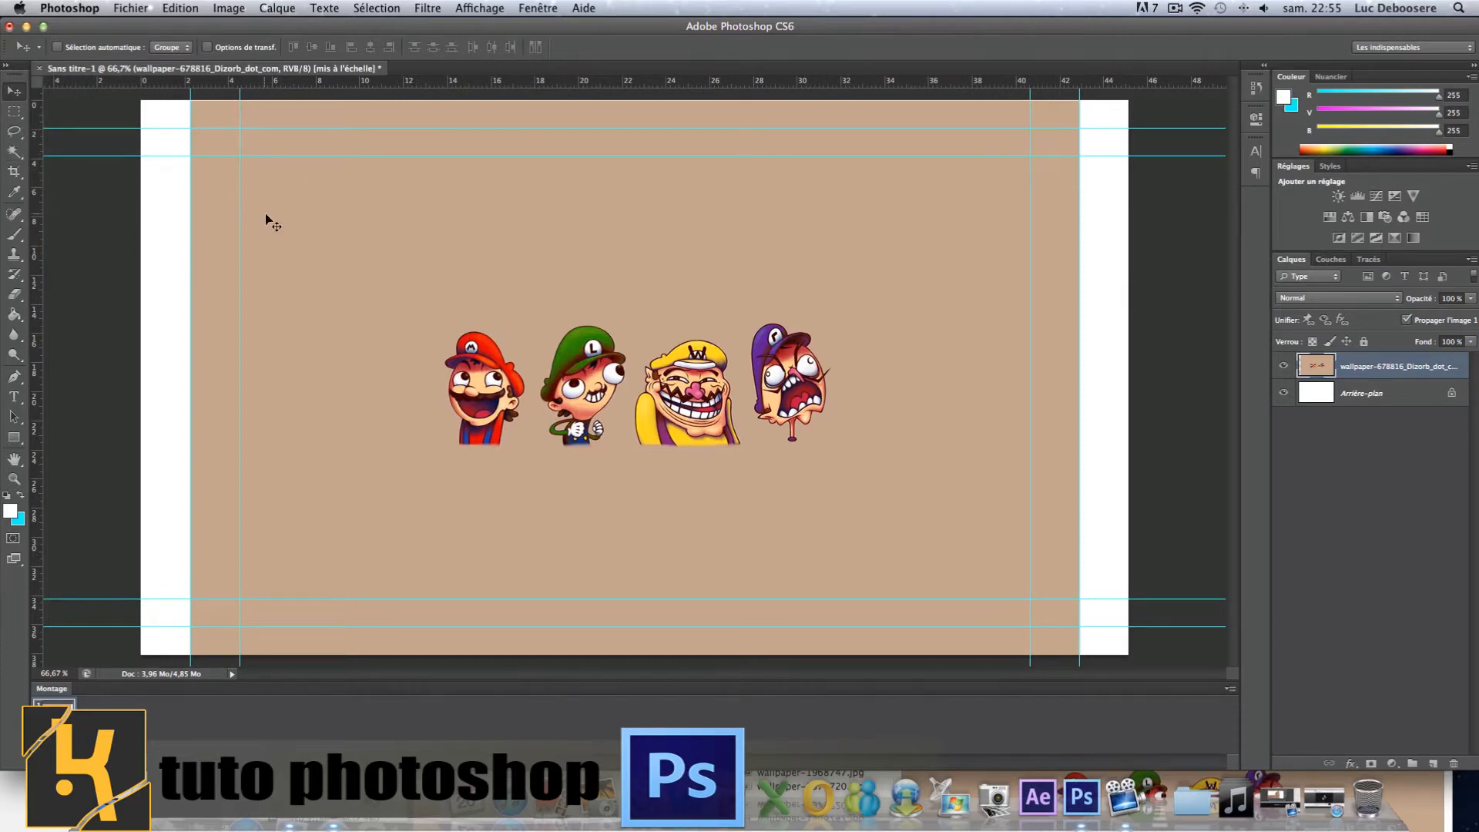
pyautogui.click(1440, 504)
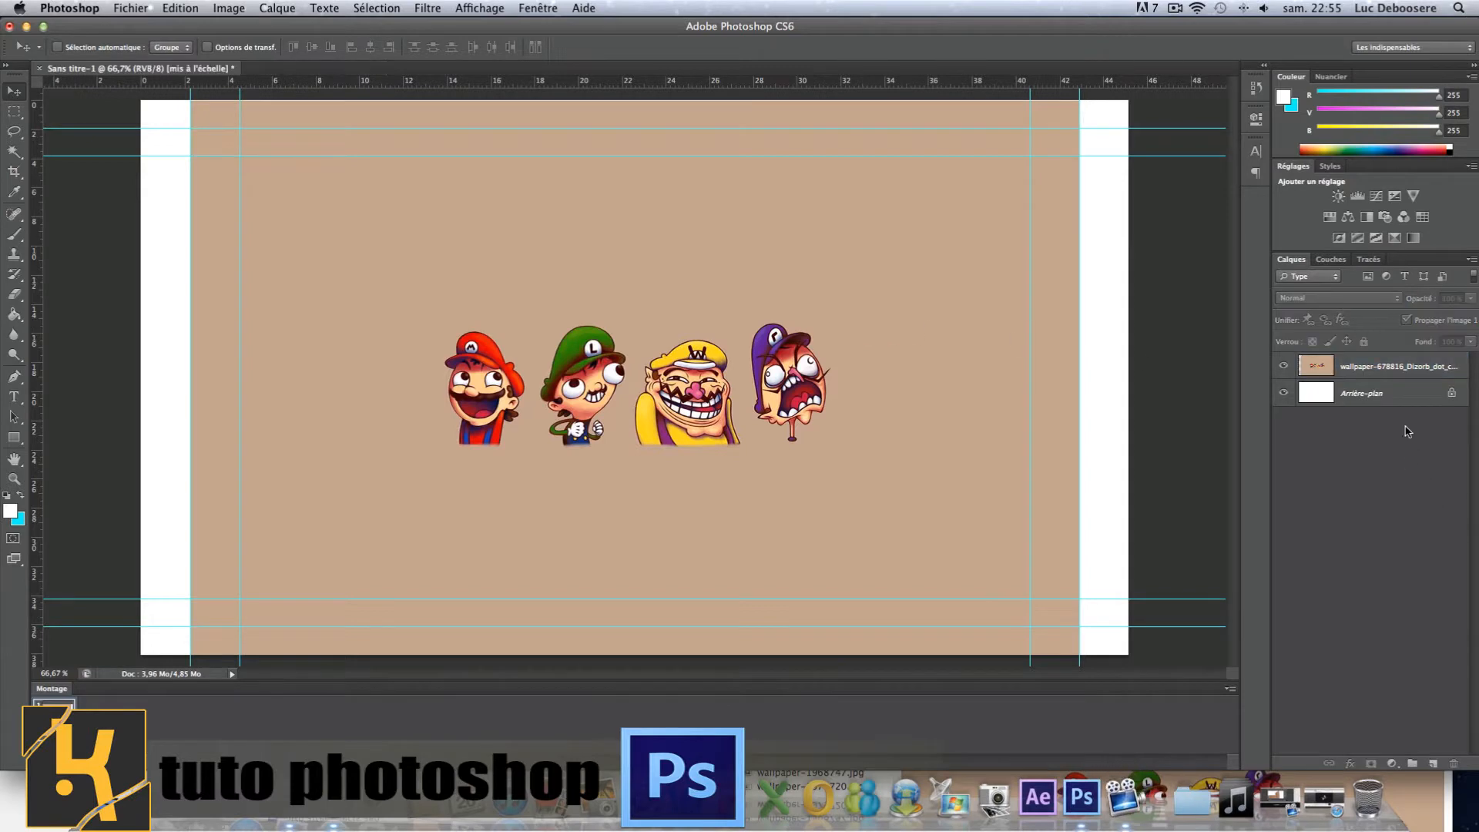
pyautogui.click(1374, 394)
pyautogui.click(1381, 367)
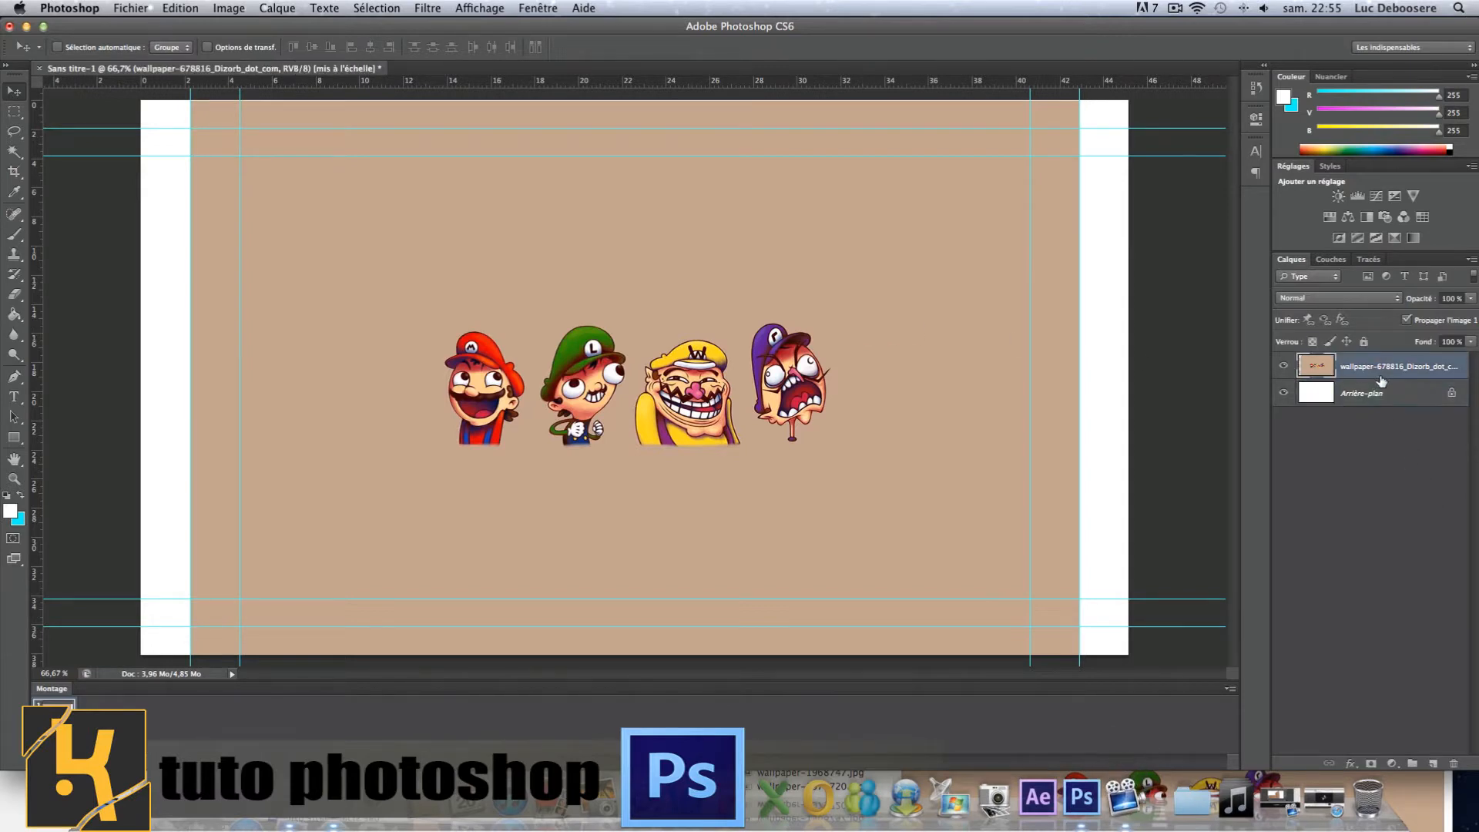
pyautogui.click(1372, 495)
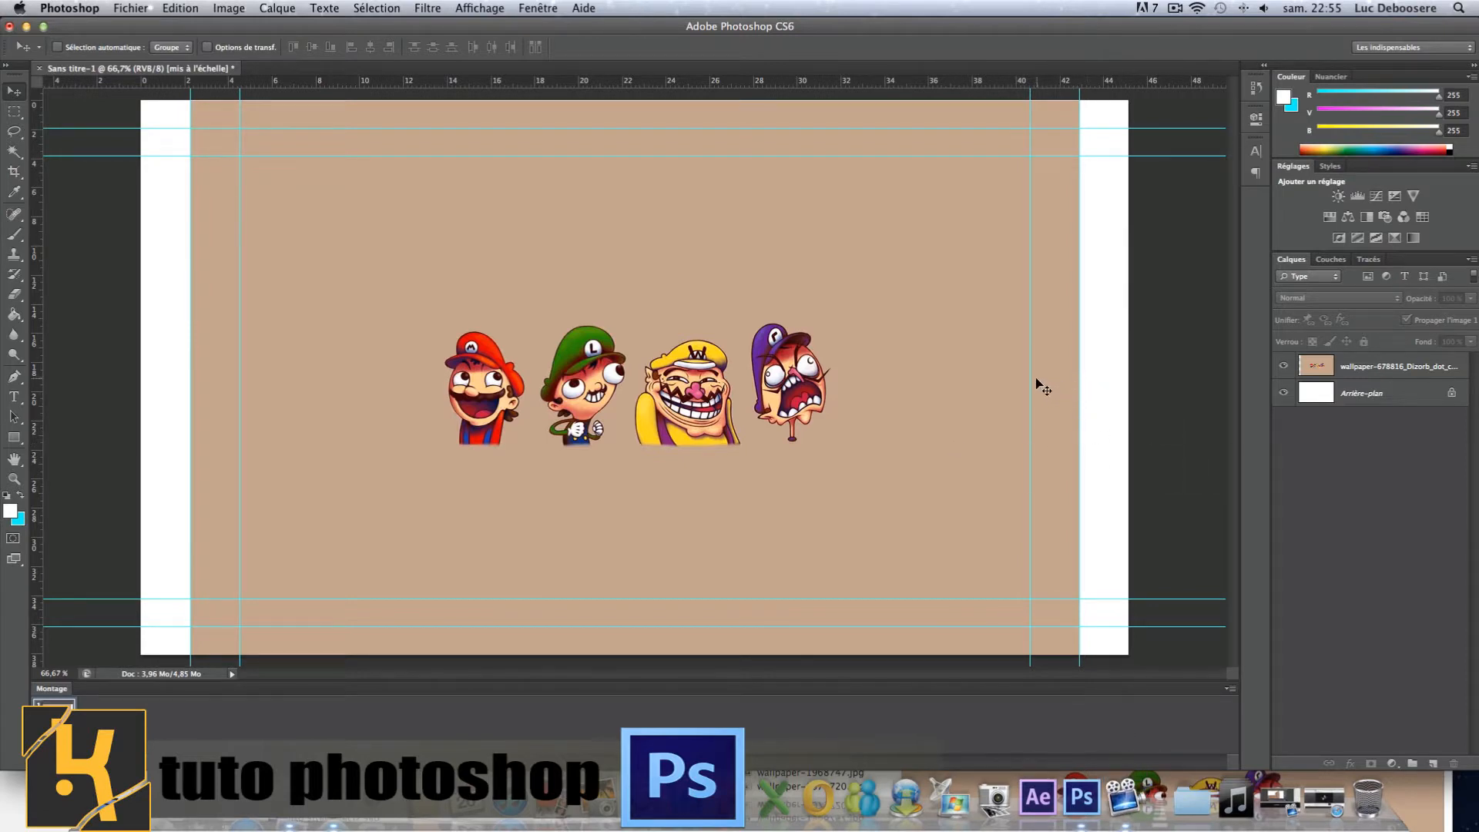
pyautogui.click(987, 281)
pyautogui.click(874, 270)
# Start a new document using the Film et vidéo preset
pyautogui.click(143, 9)
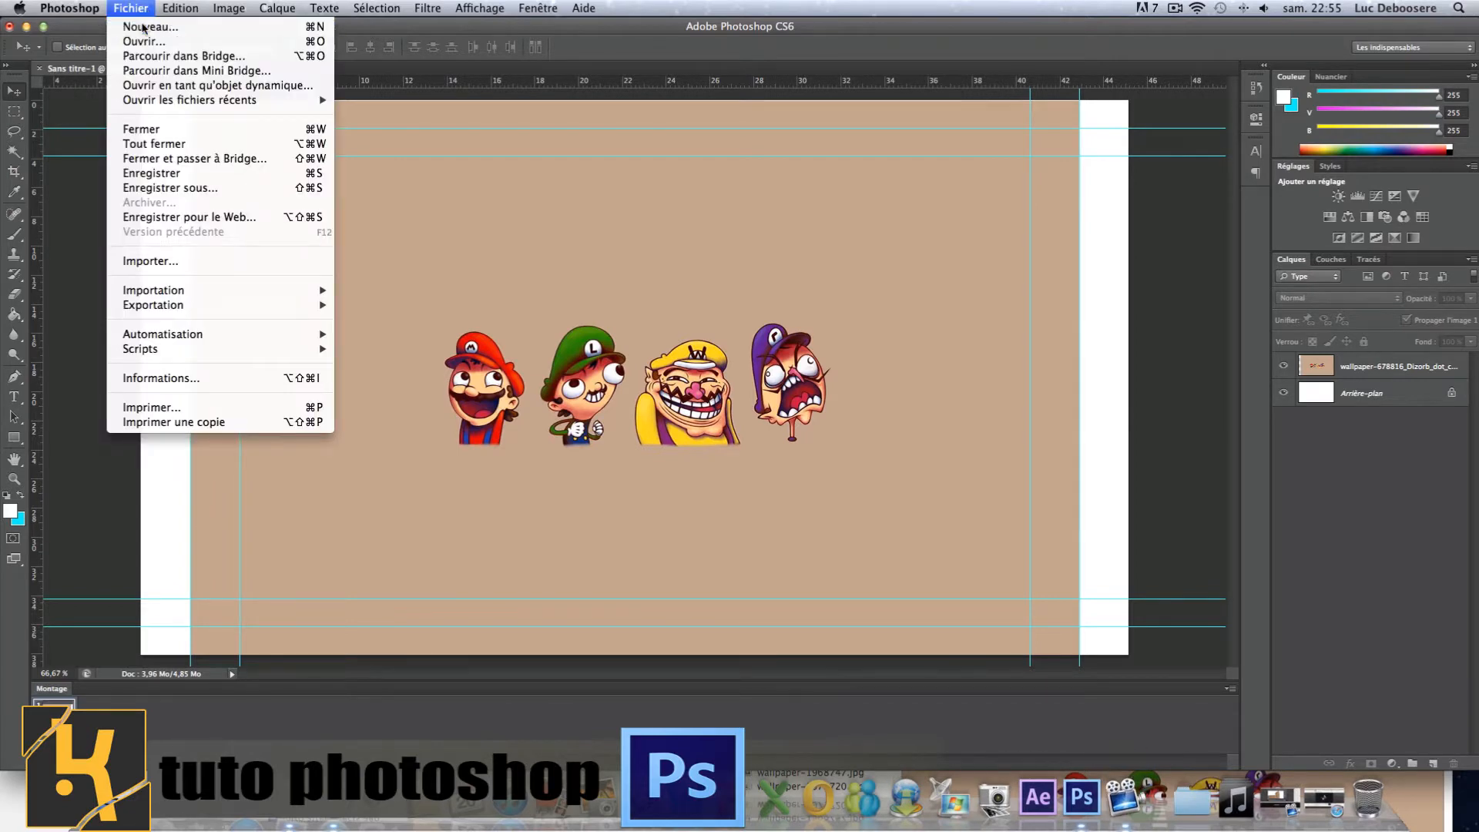
pyautogui.click(144, 28)
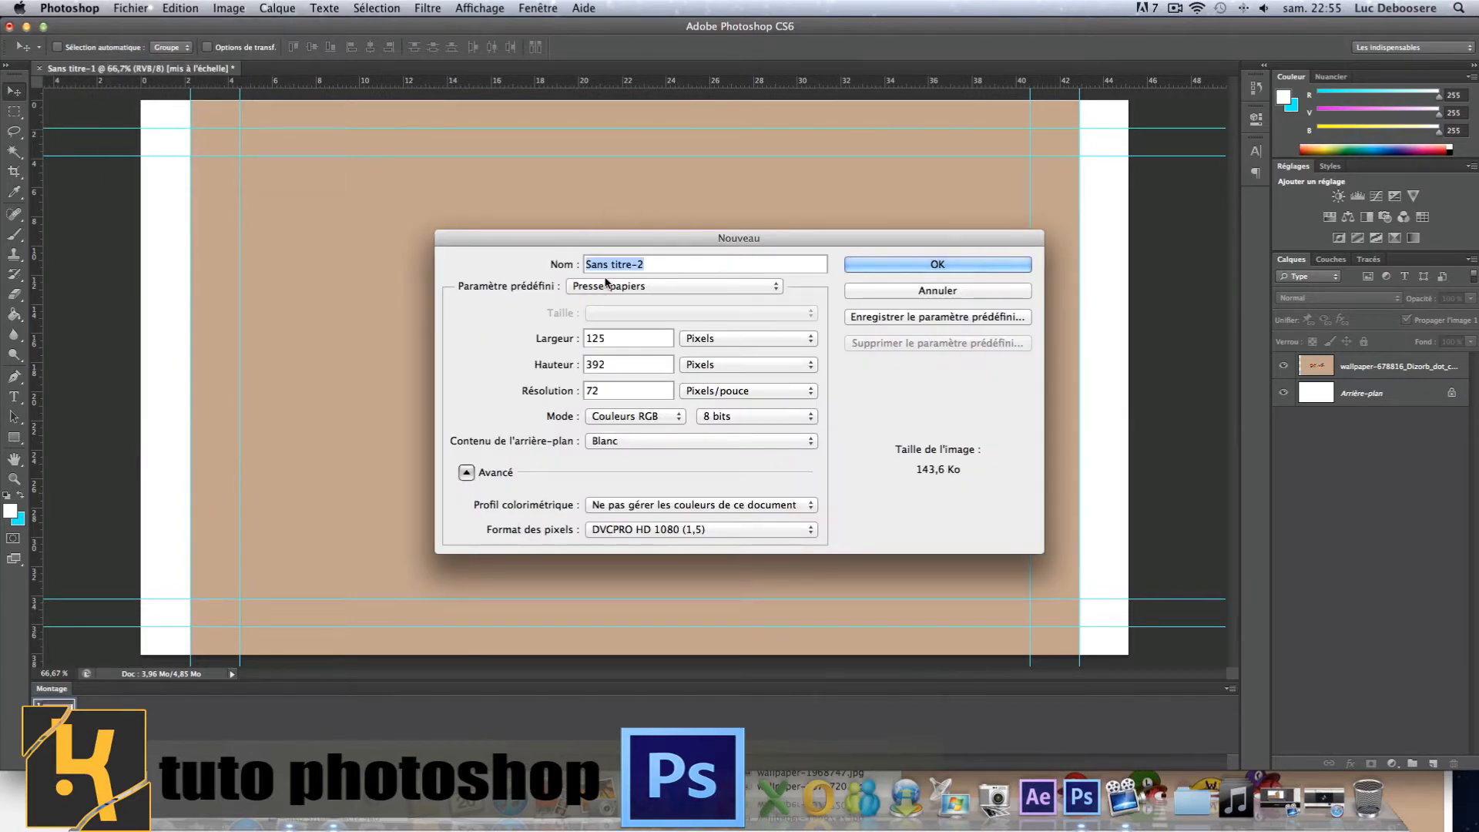
pyautogui.click(621, 286)
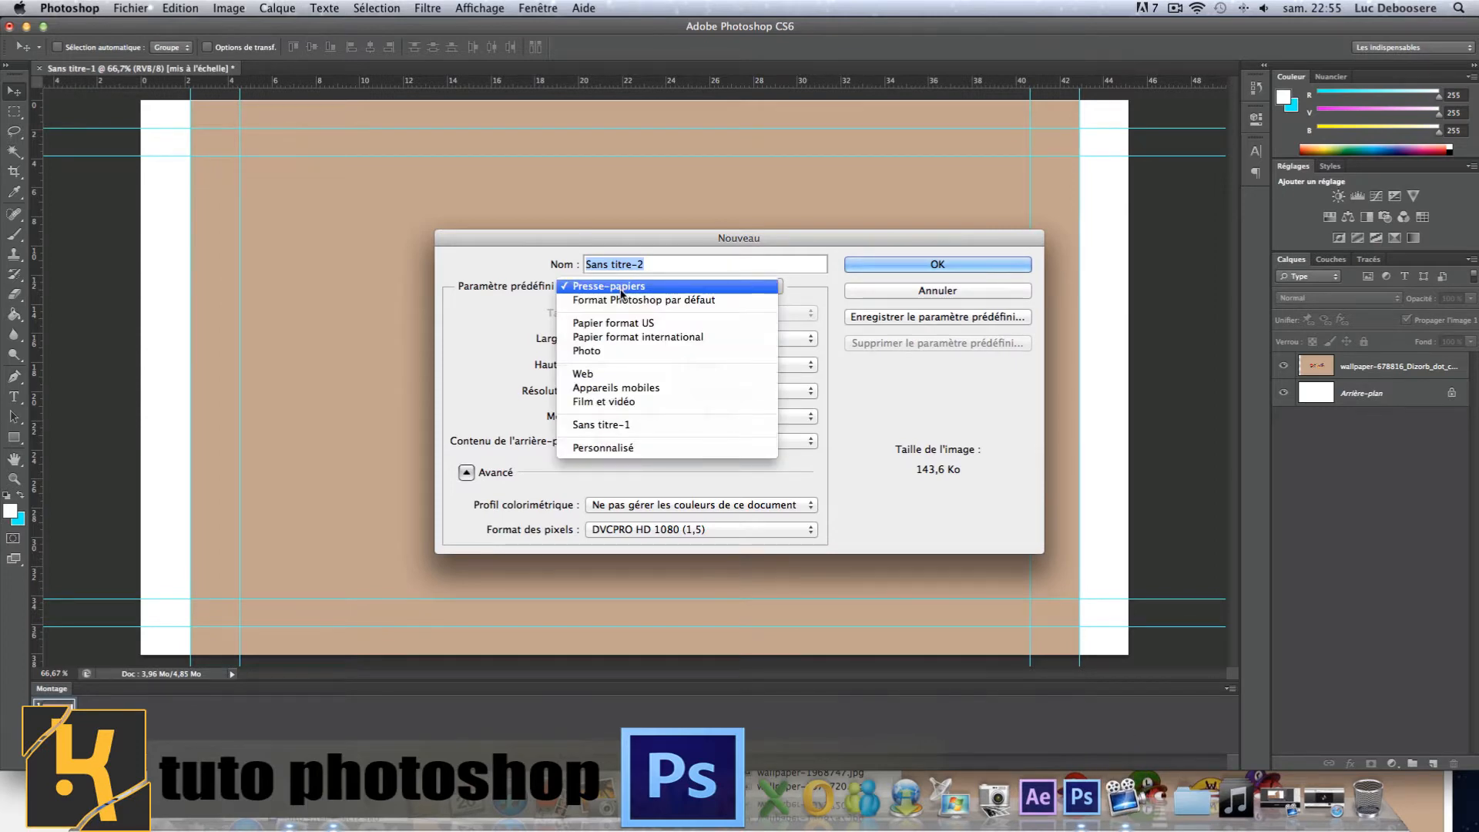
pyautogui.click(621, 291)
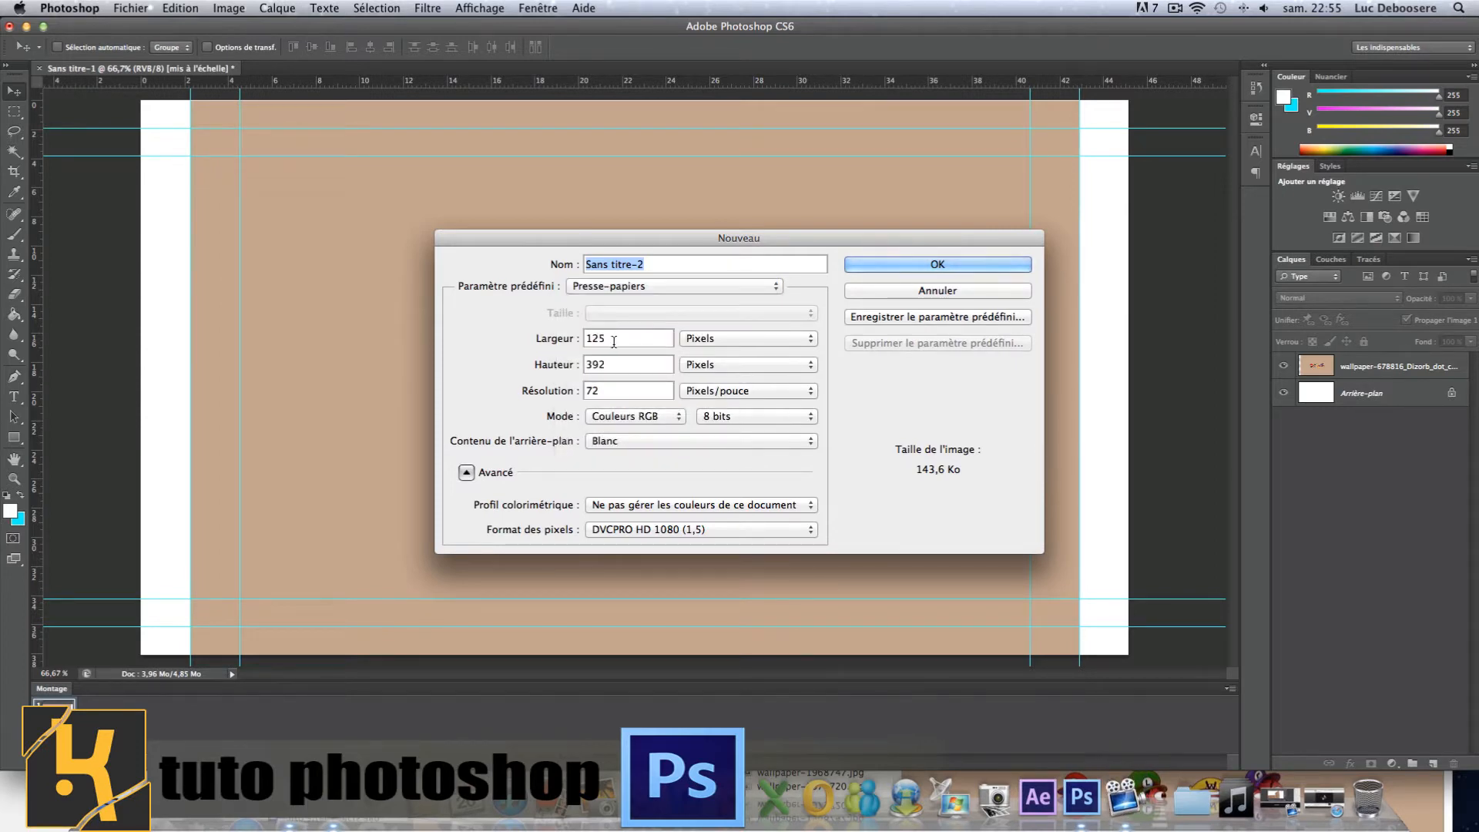
pyautogui.click(753, 340)
pyautogui.click(753, 339)
pyautogui.click(633, 286)
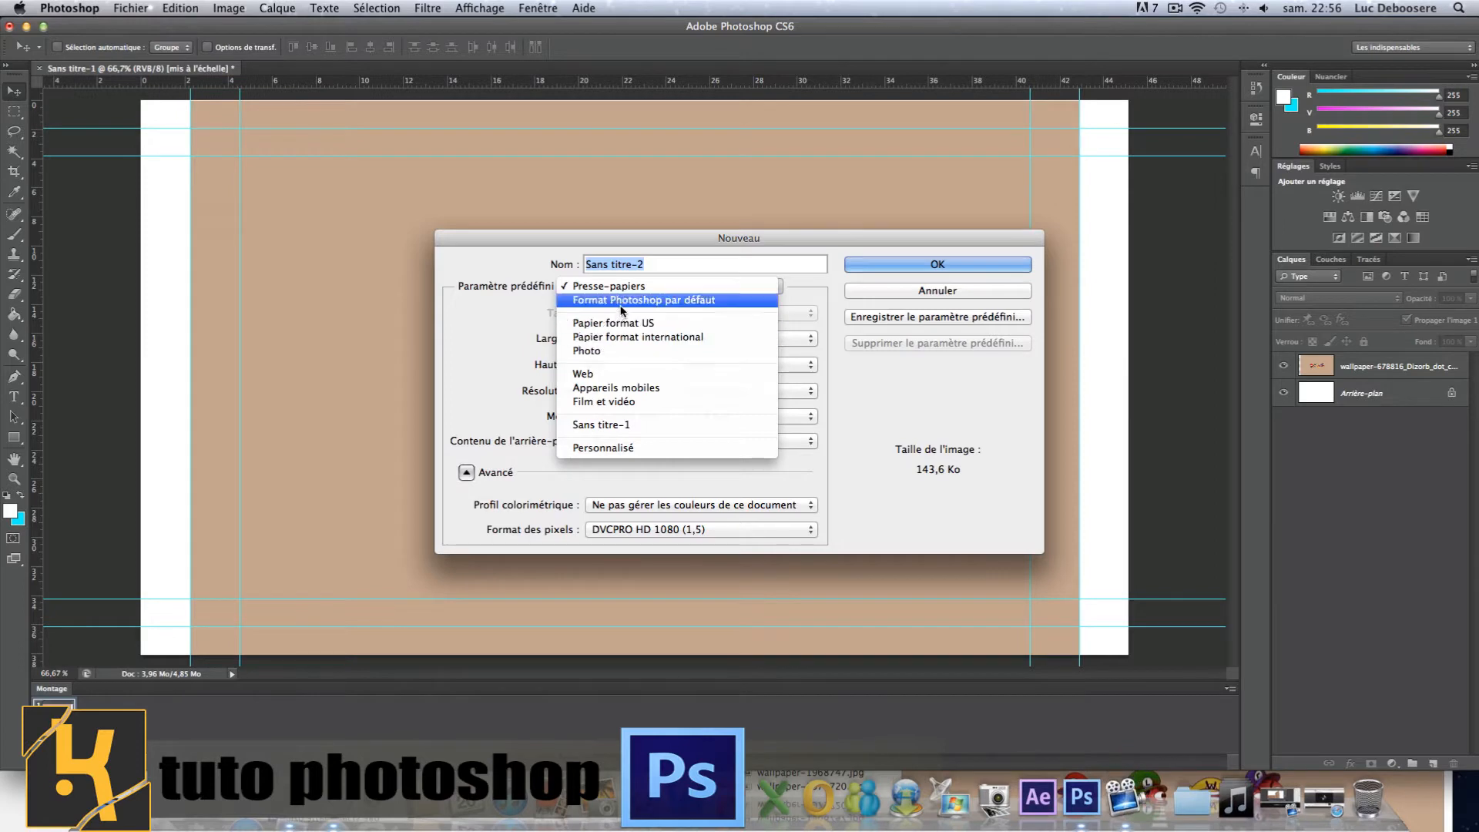
pyautogui.click(609, 401)
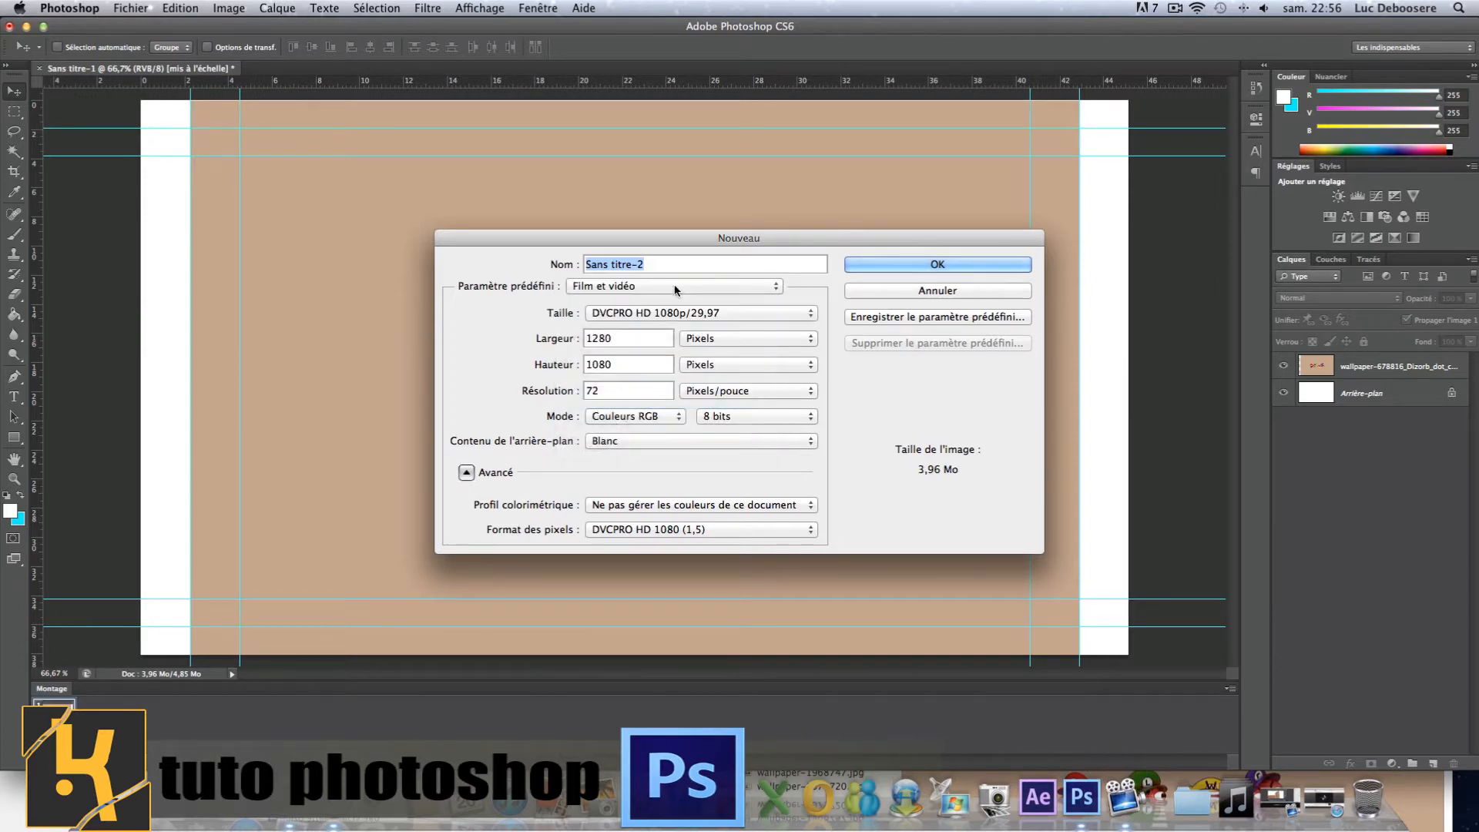
# Examine the available film sizes and background content options for the new document, and cancel its creation
pyautogui.click(608, 289)
pyautogui.click(607, 291)
pyautogui.click(622, 315)
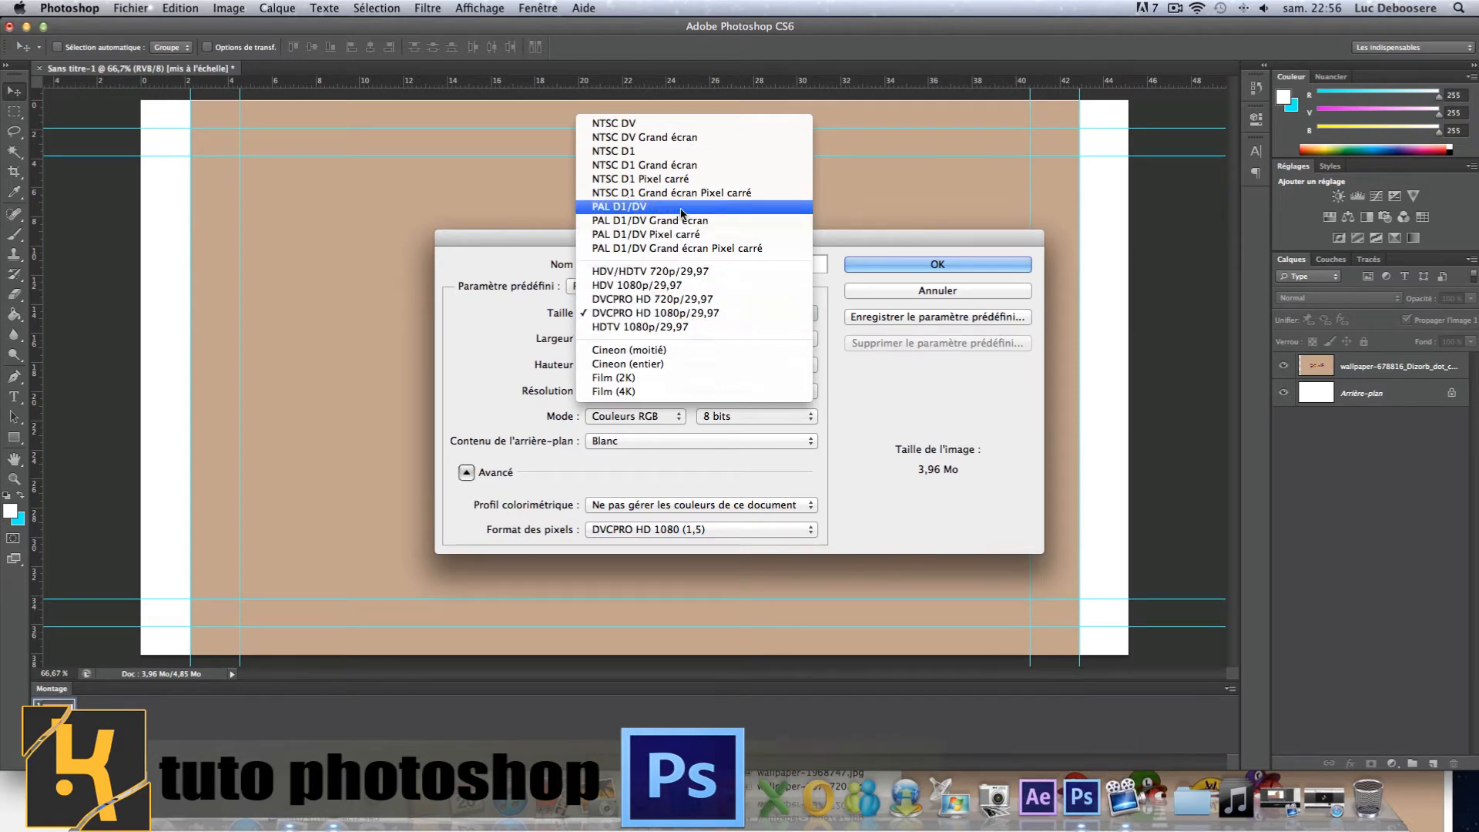
pyautogui.click(671, 321)
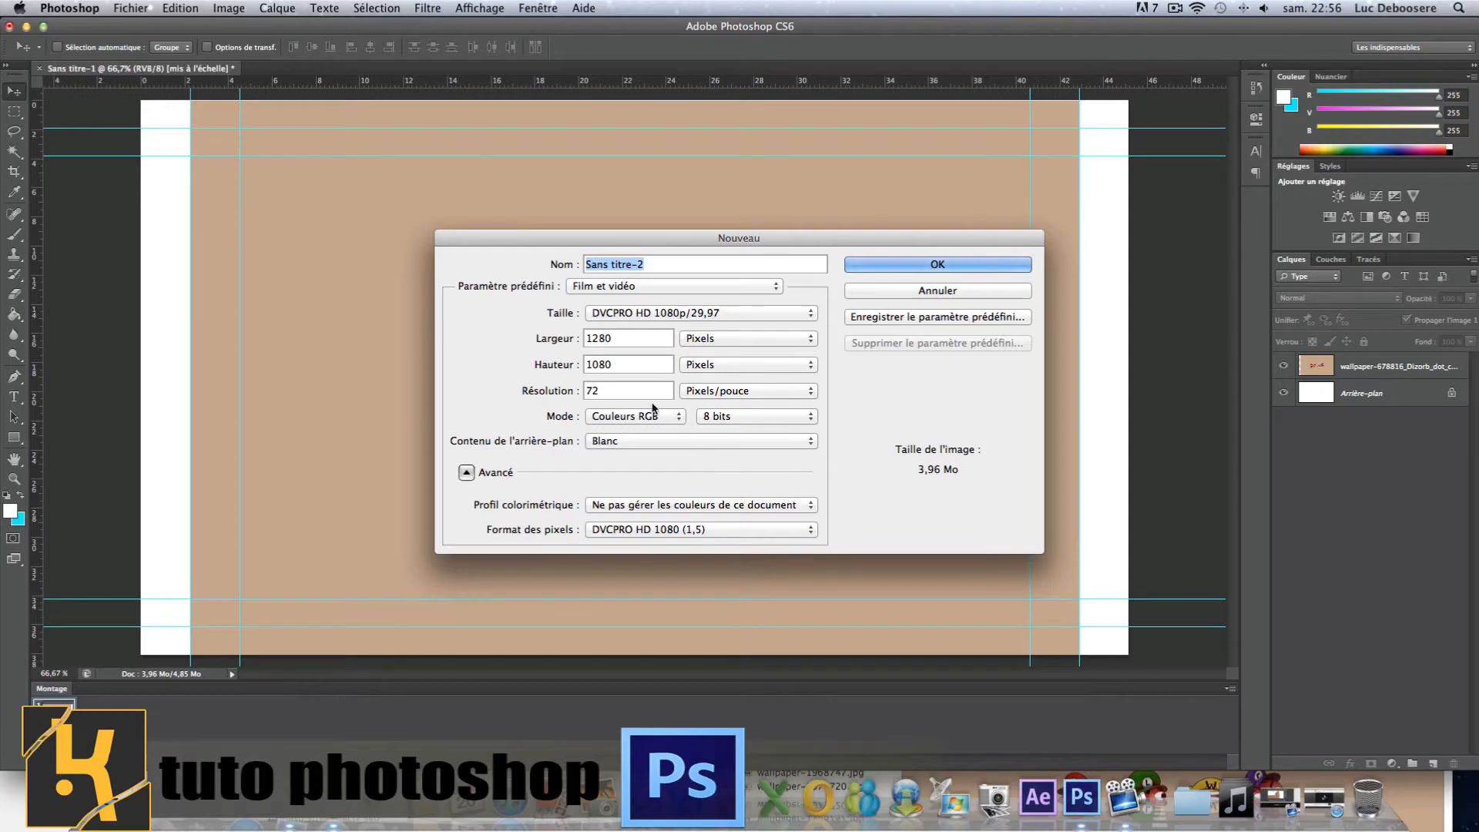
pyautogui.click(639, 440)
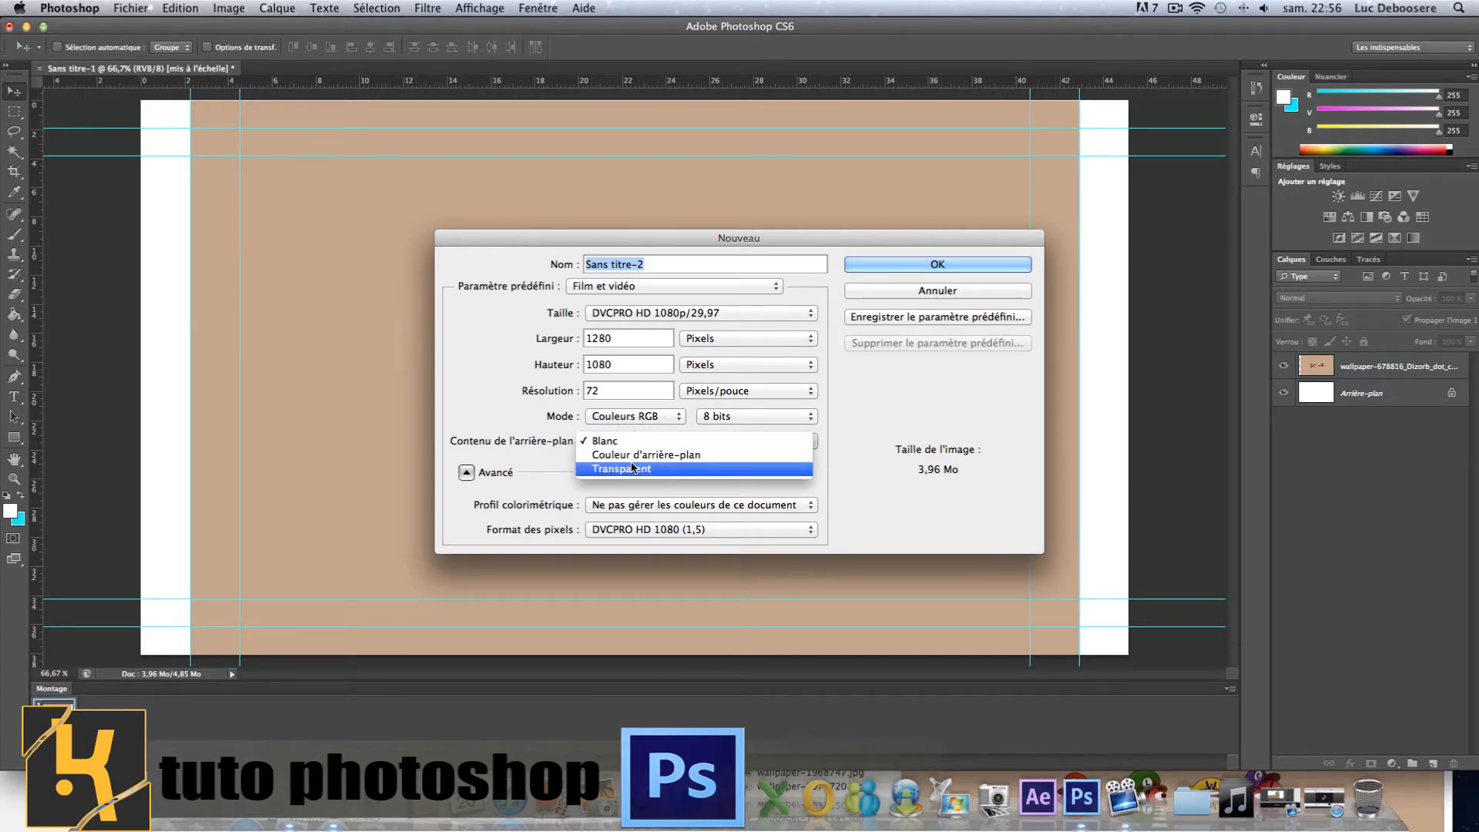
pyautogui.click(542, 460)
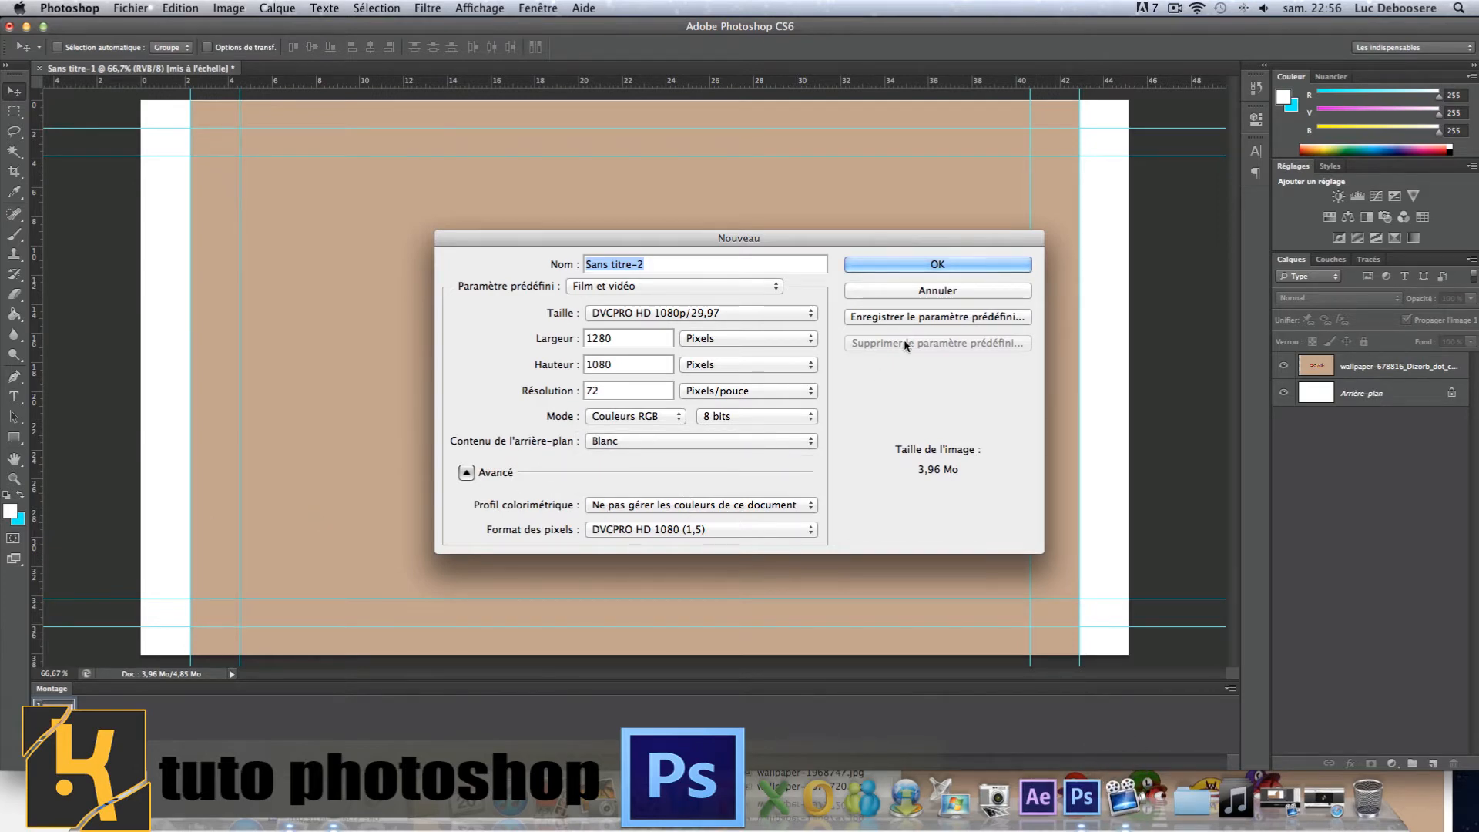
pyautogui.click(922, 290)
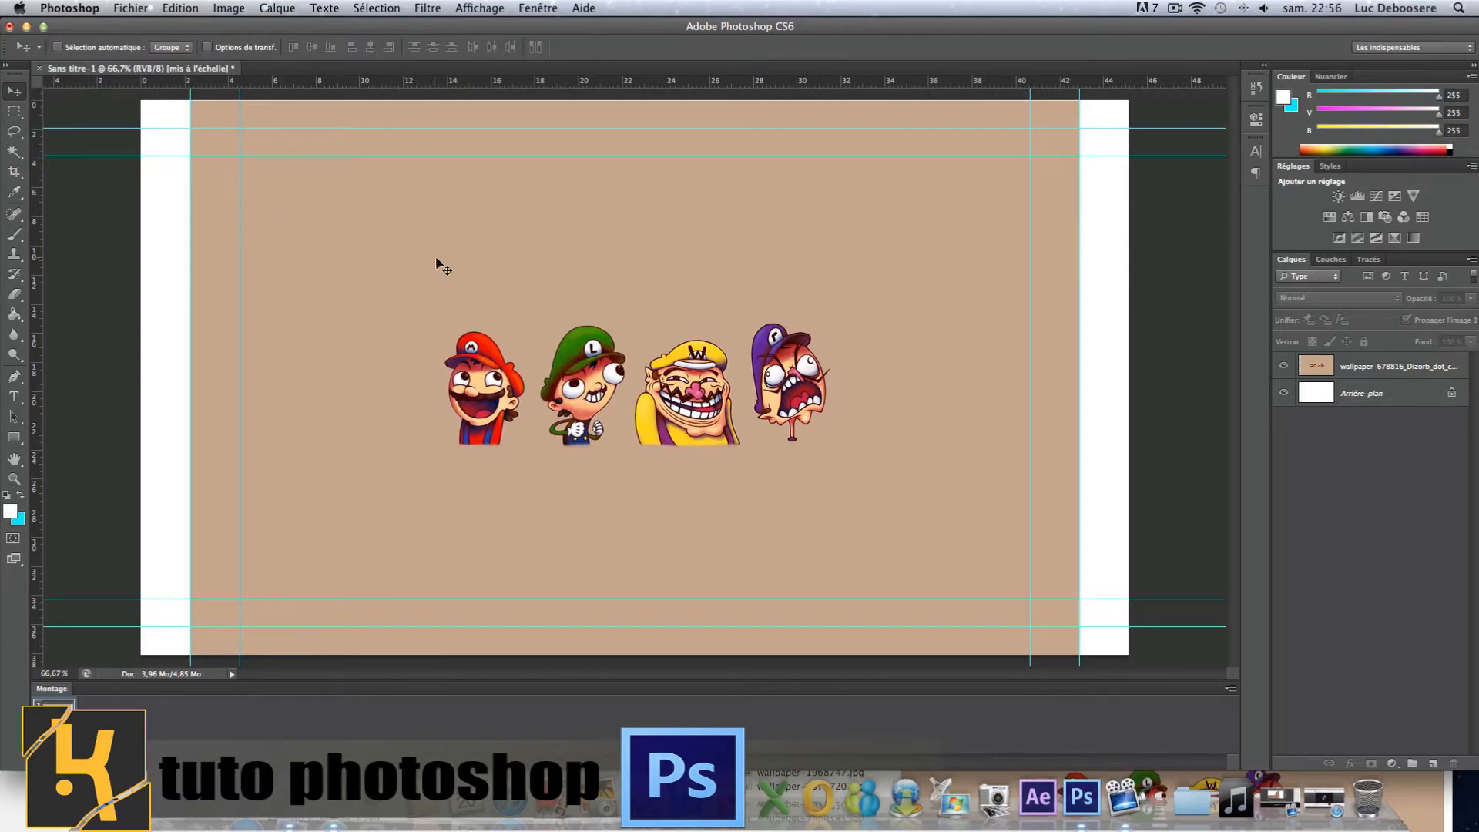
# Hide the wallpaper layer and try to move the locked Arrière-plan layer
pyautogui.click(853, 272)
pyautogui.click(1386, 367)
pyautogui.click(1363, 390)
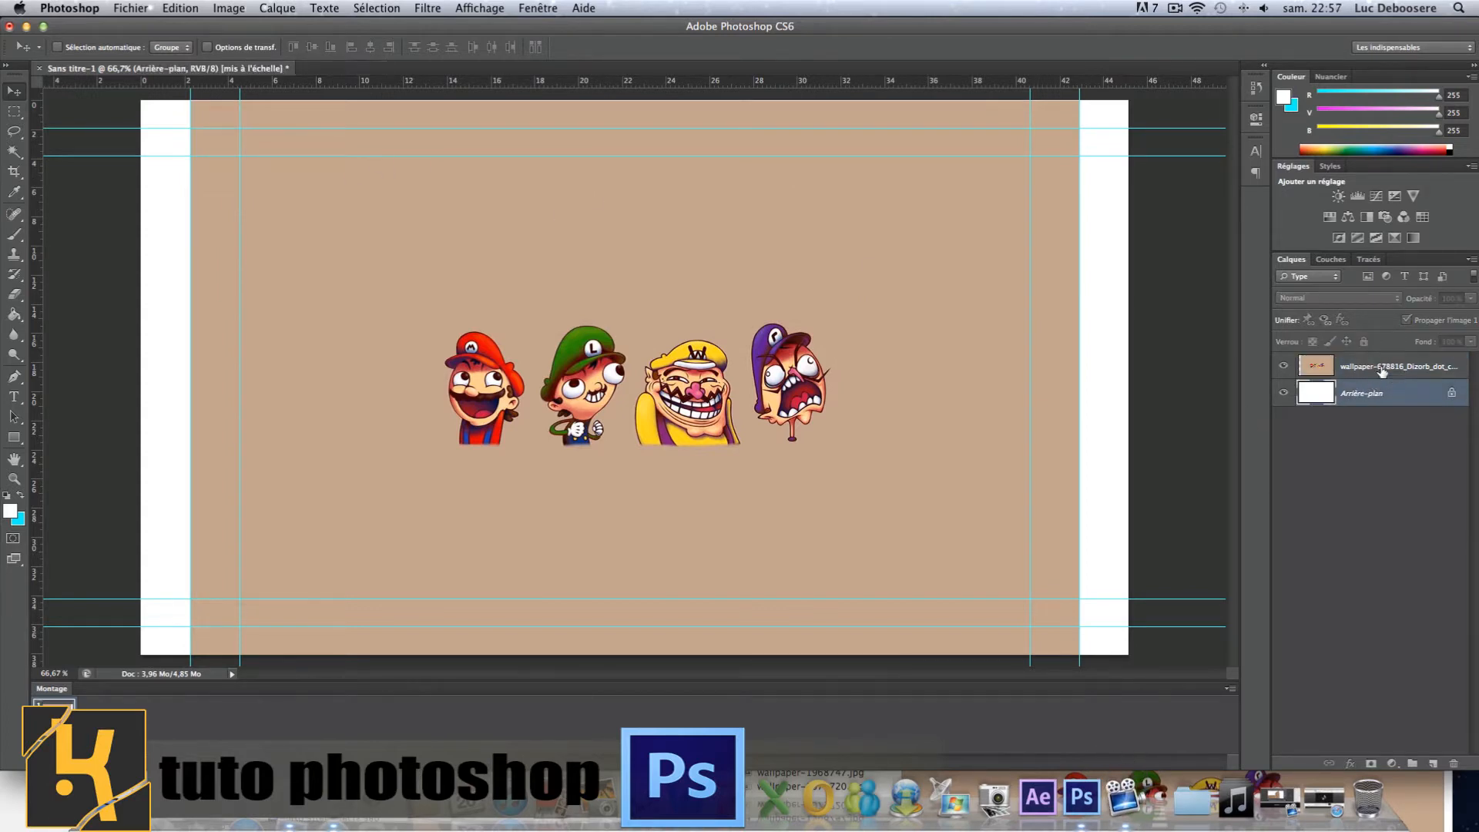
pyautogui.click(1340, 366)
pyautogui.click(1363, 394)
pyautogui.click(1283, 366)
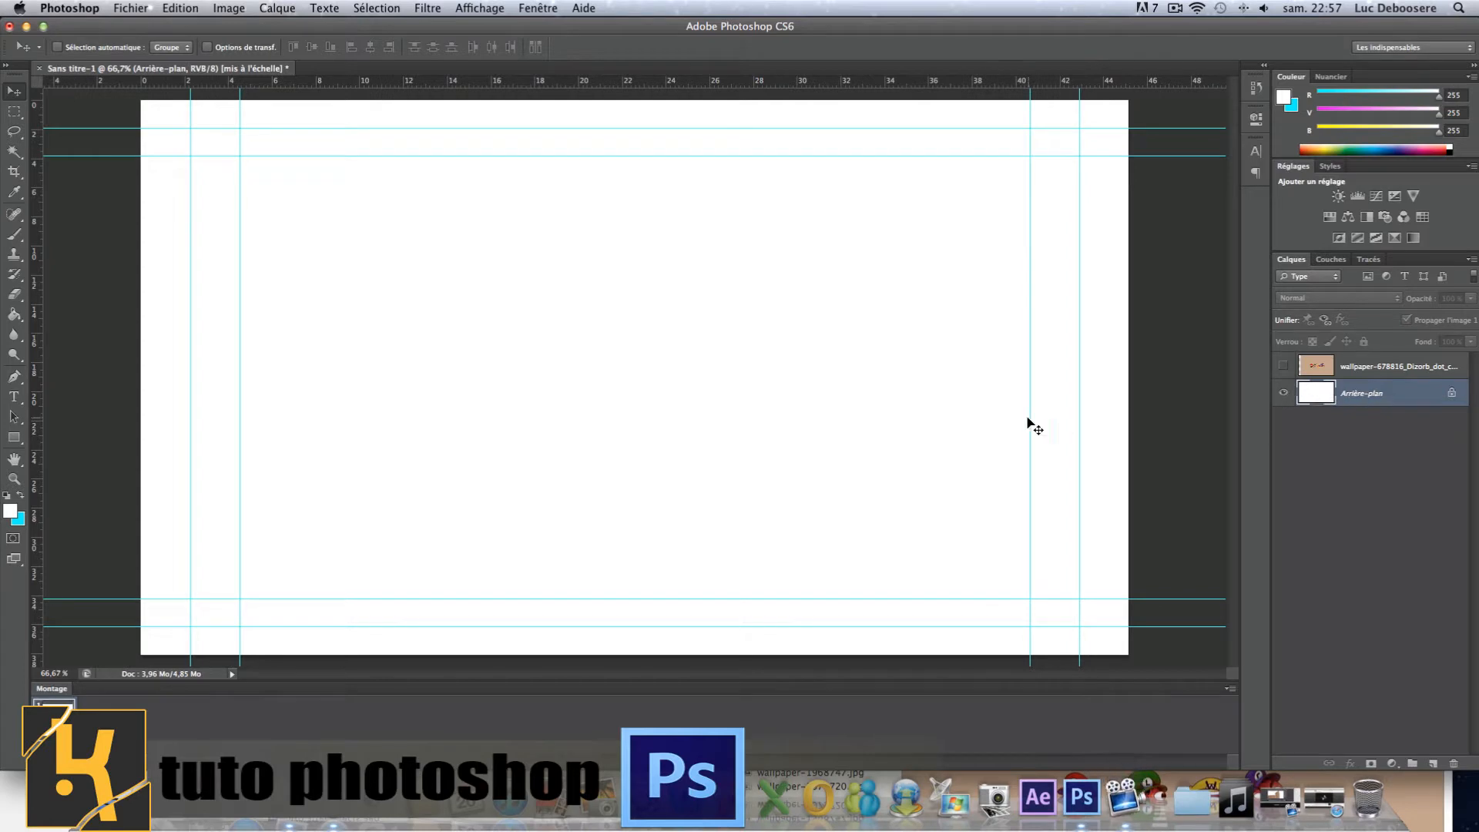
pyautogui.moveTo(1028, 420); pyautogui.dragTo(949, 457)
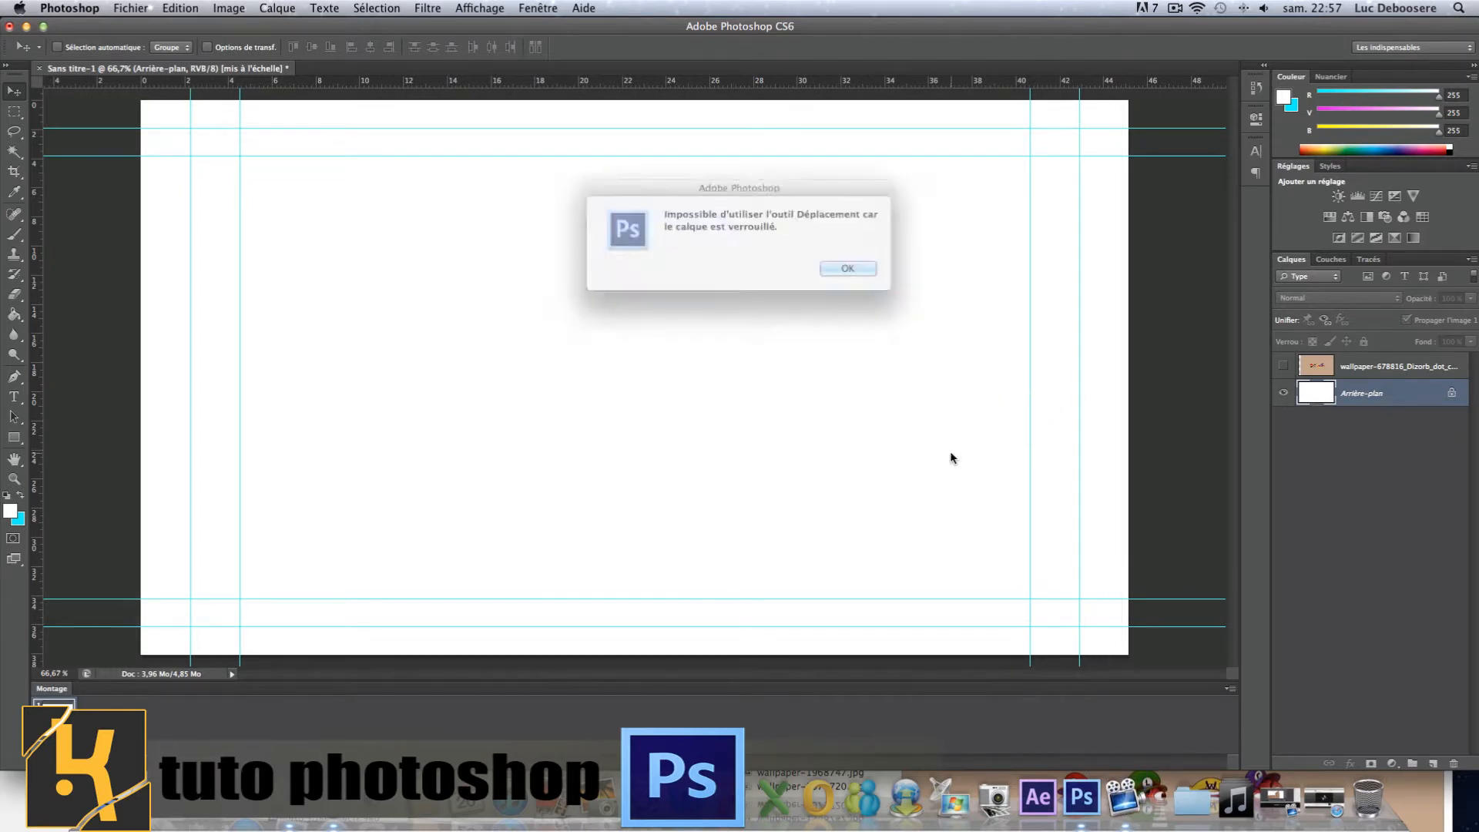
pyautogui.click(851, 269)
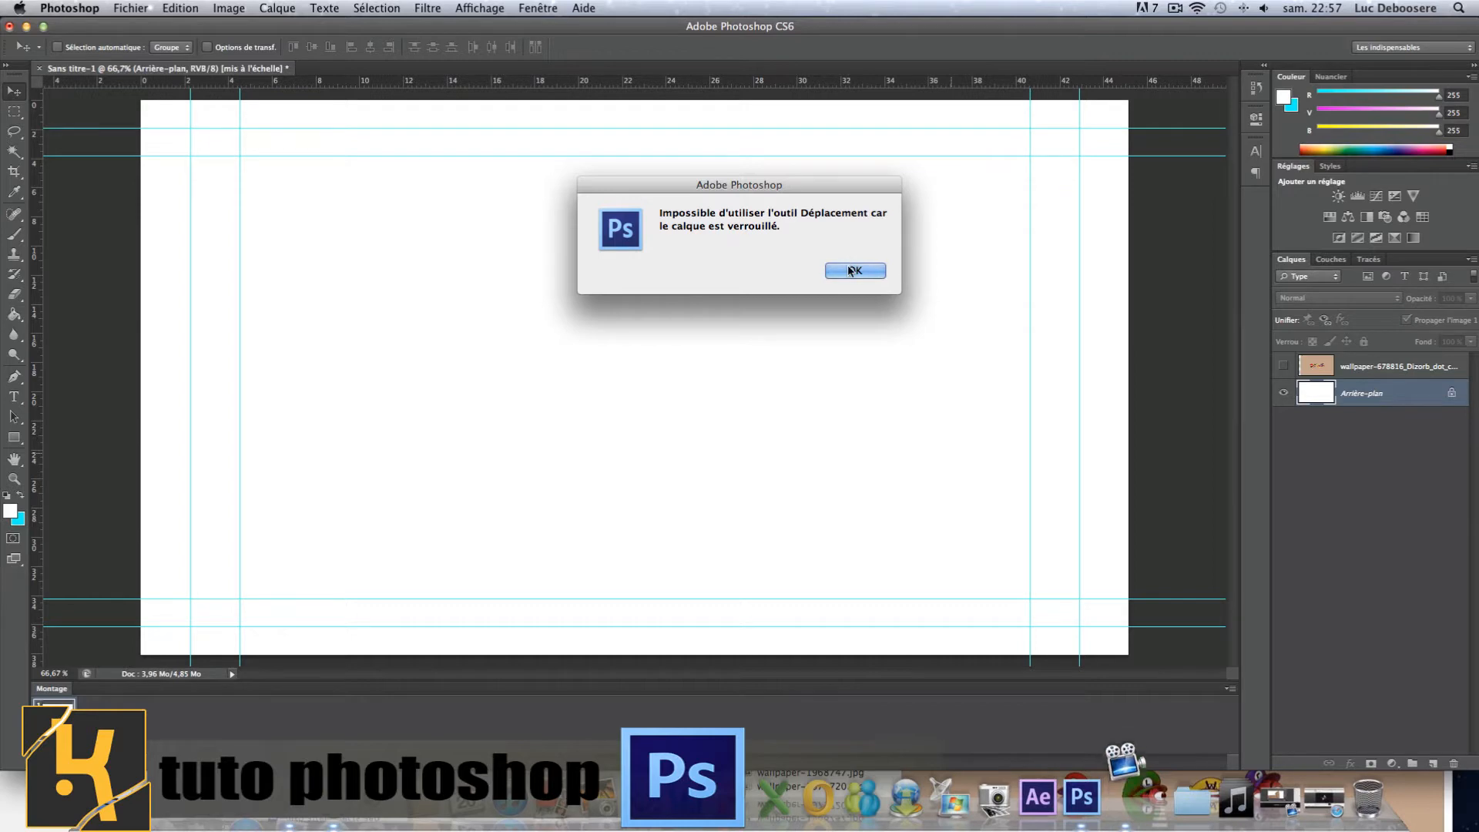
# Convert the locked Arrière-plan layer to a smart object, and try moving it before undoing the move
pyautogui.rightClick(1451, 397)
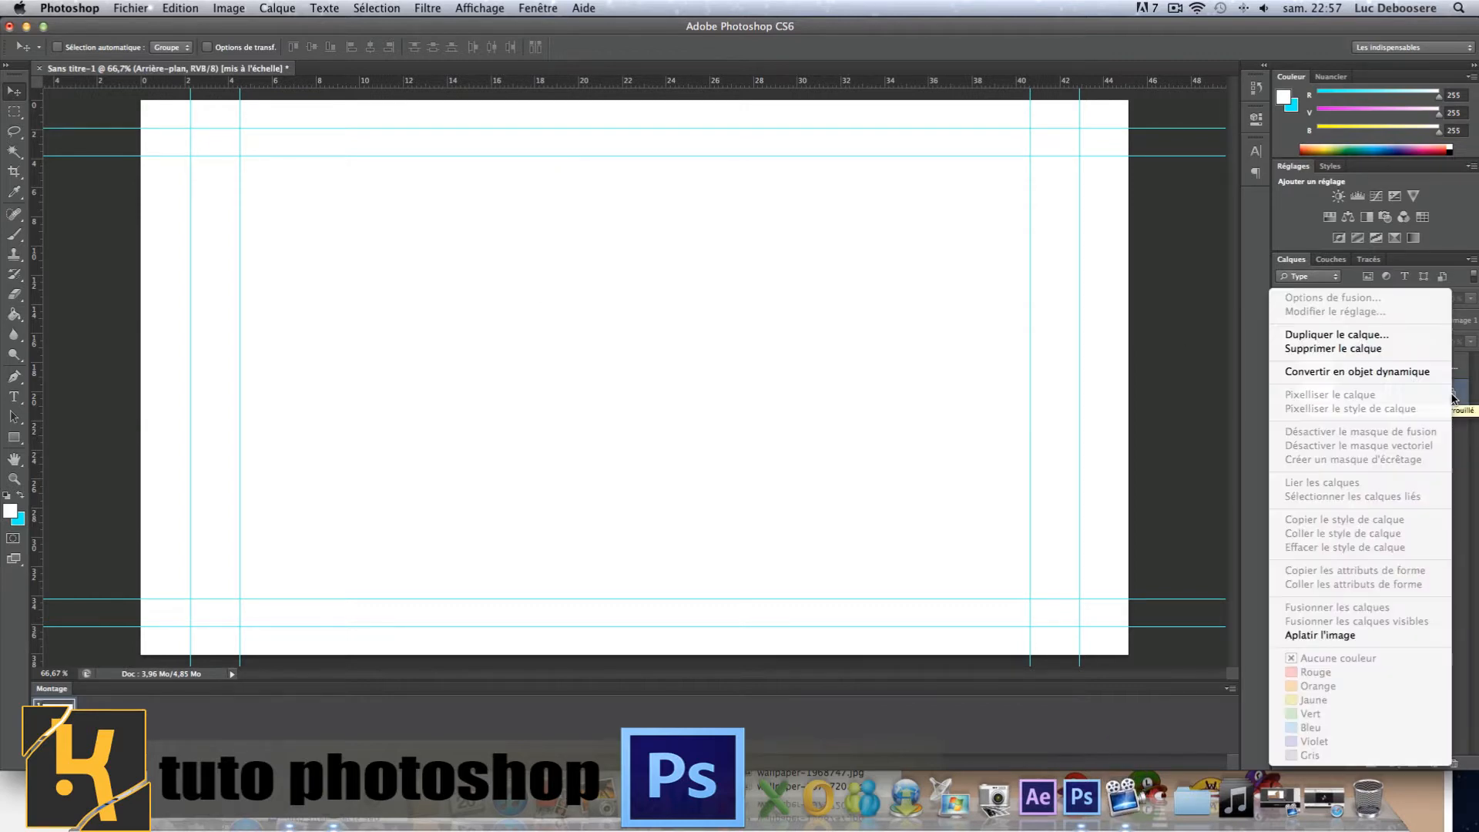
pyautogui.click(1361, 372)
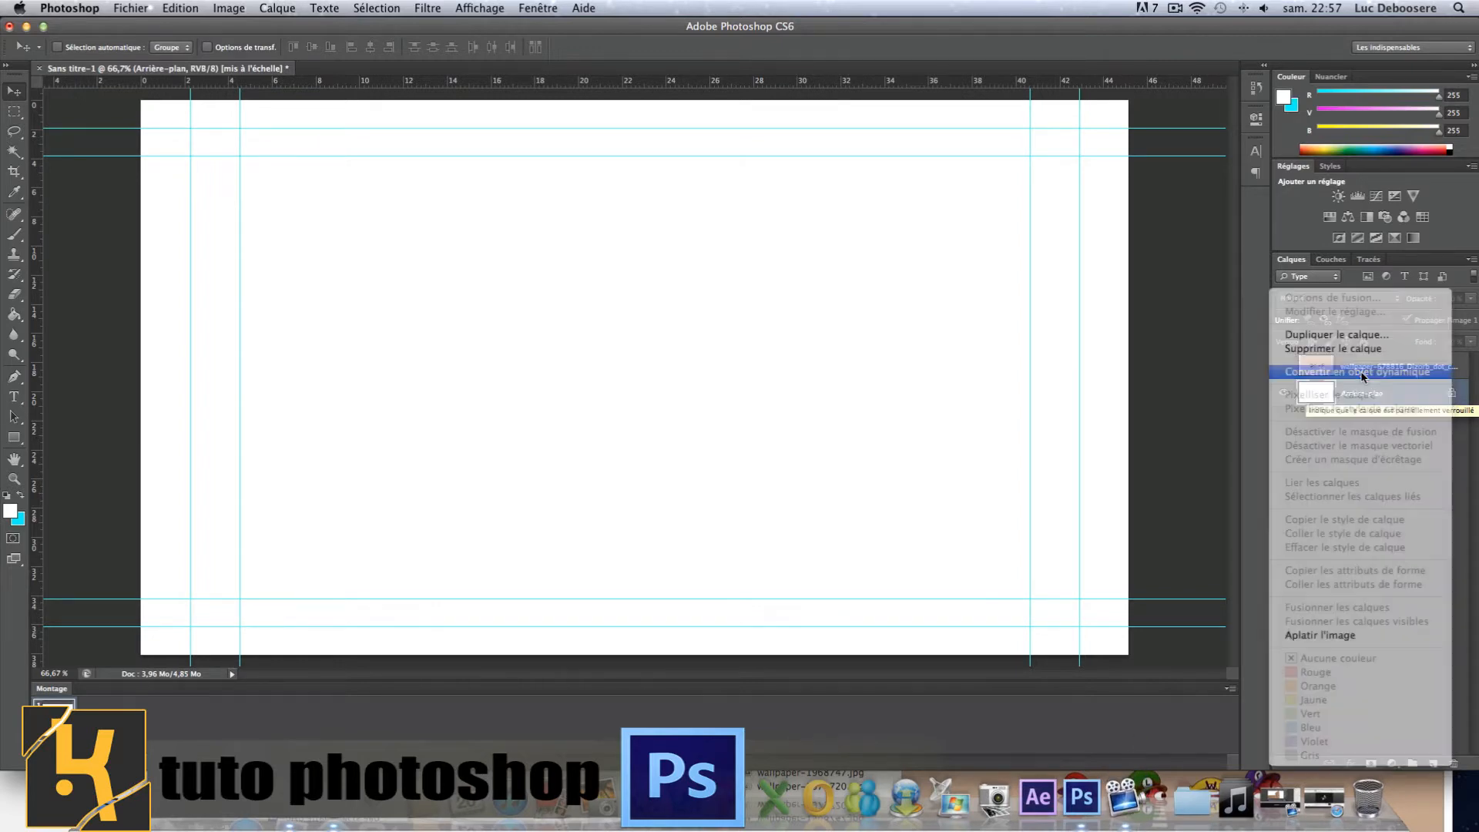
pyautogui.moveTo(779, 425); pyautogui.dragTo(633, 517)
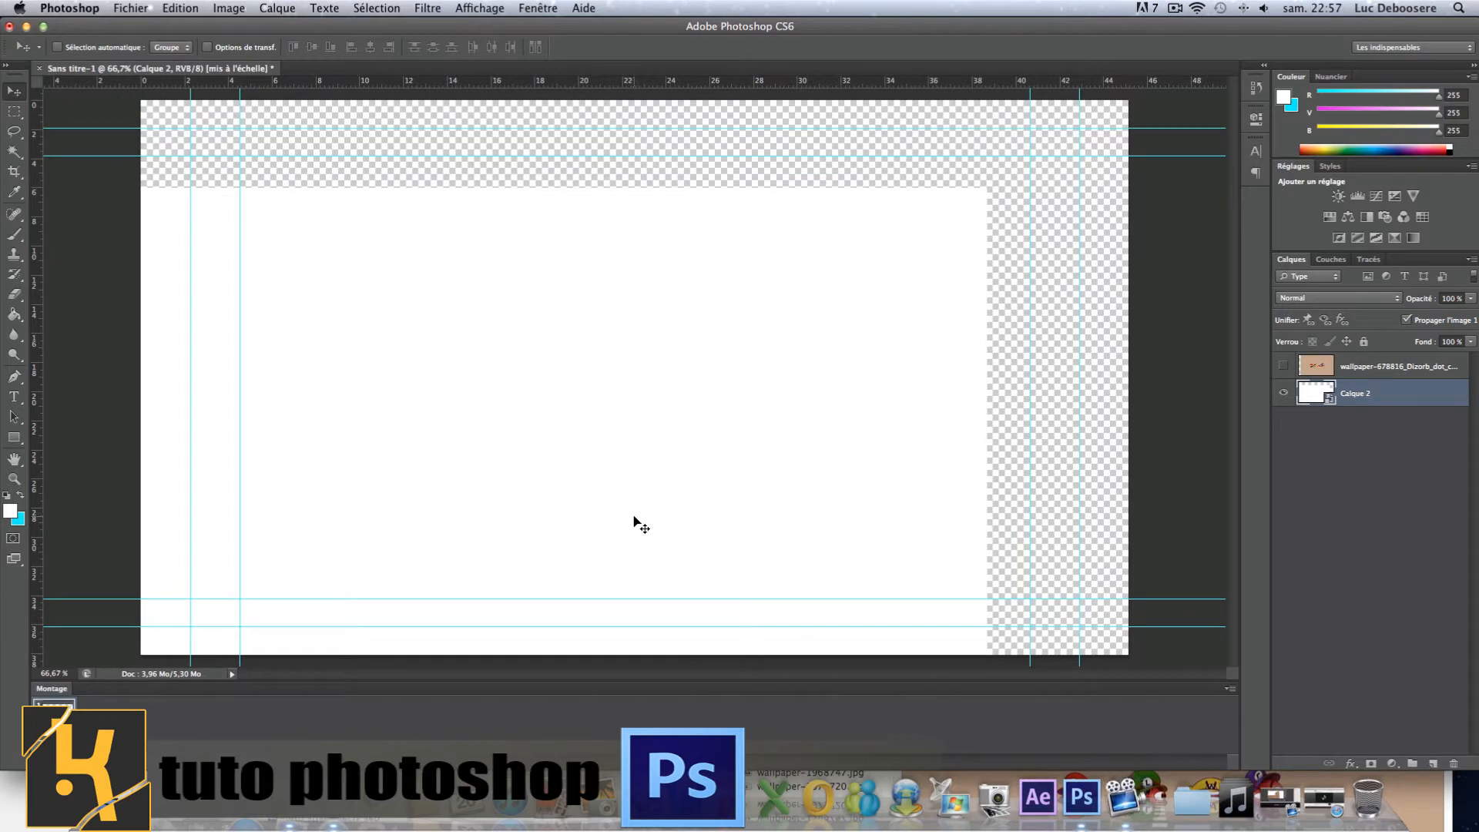
pyautogui.press('super+z')
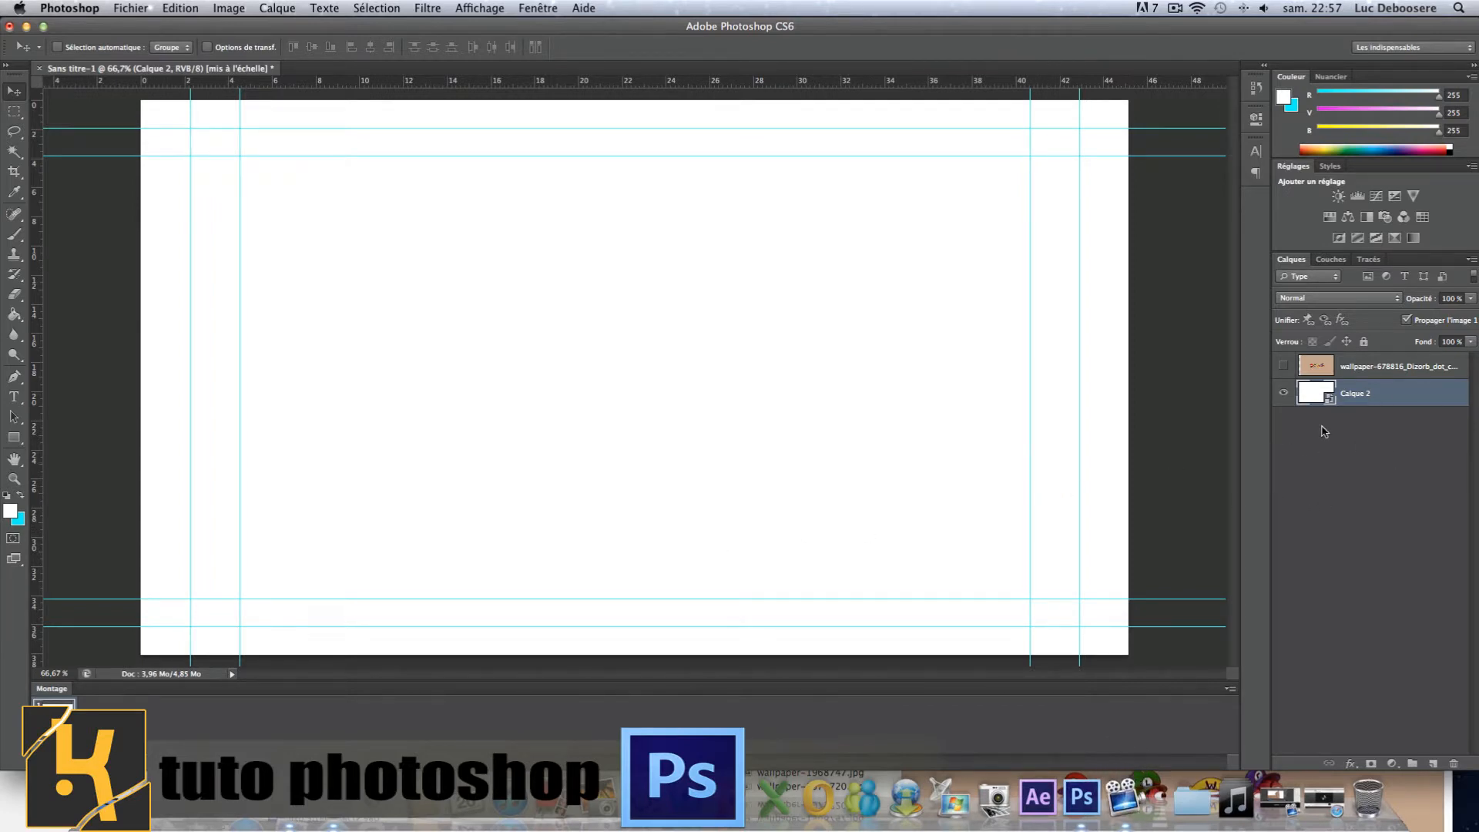
# Toggle the wallpaper layer's visibility several times to compare the canvas with and without it, leaving it shown
pyautogui.click(1283, 367)
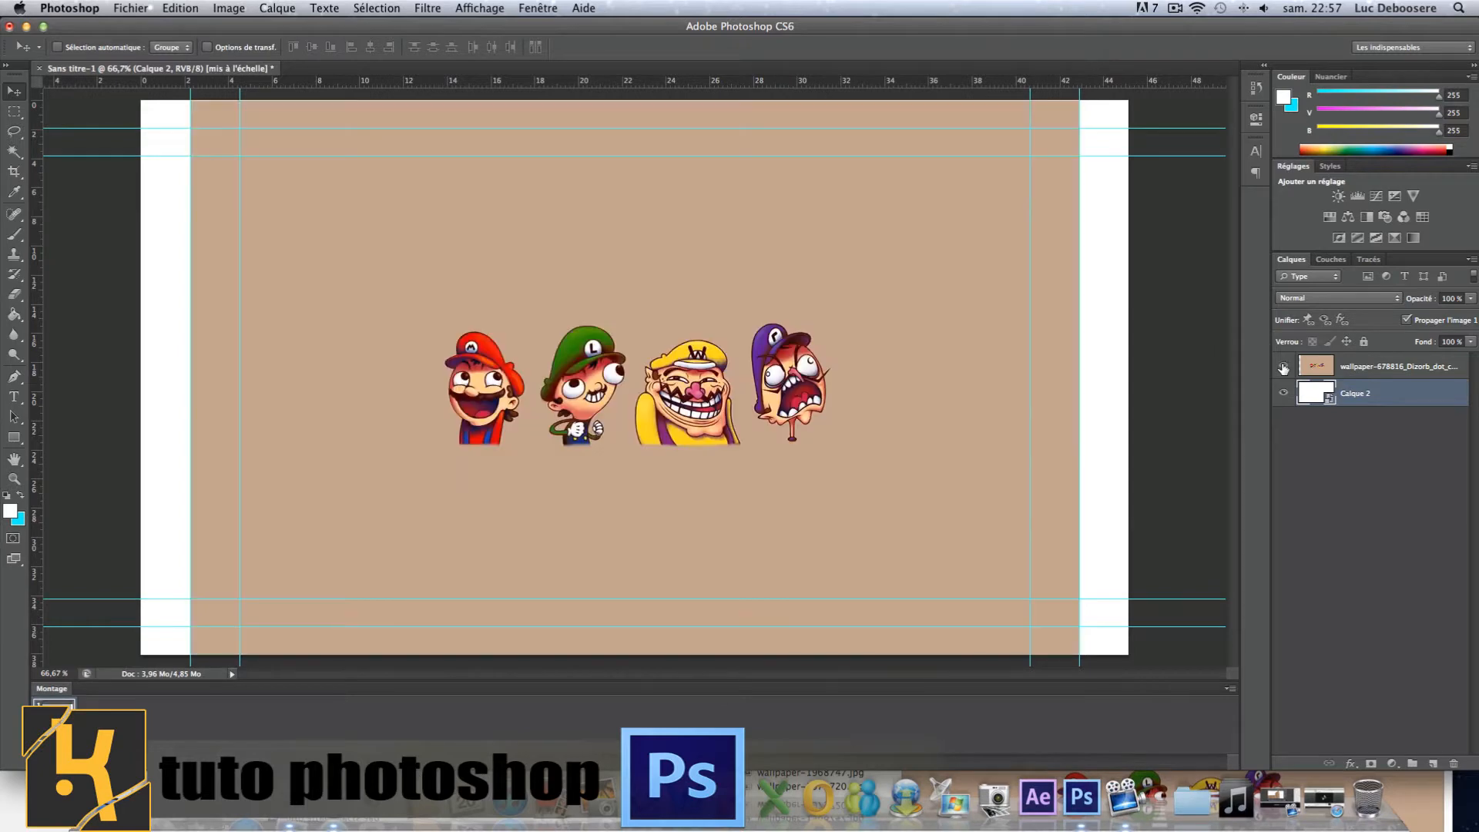
pyautogui.click(1283, 367)
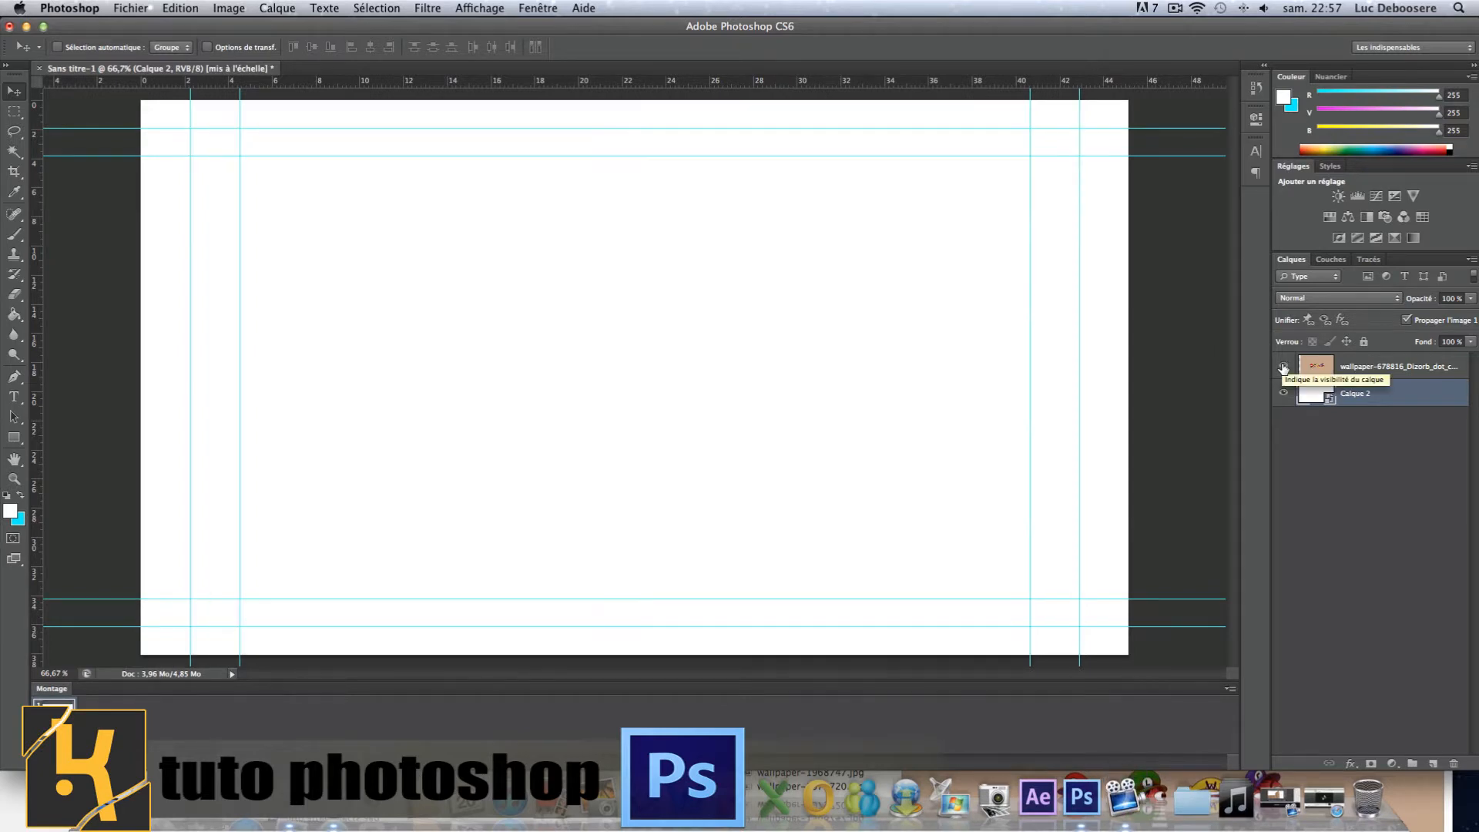
pyautogui.click(1283, 367)
pyautogui.click(1283, 368)
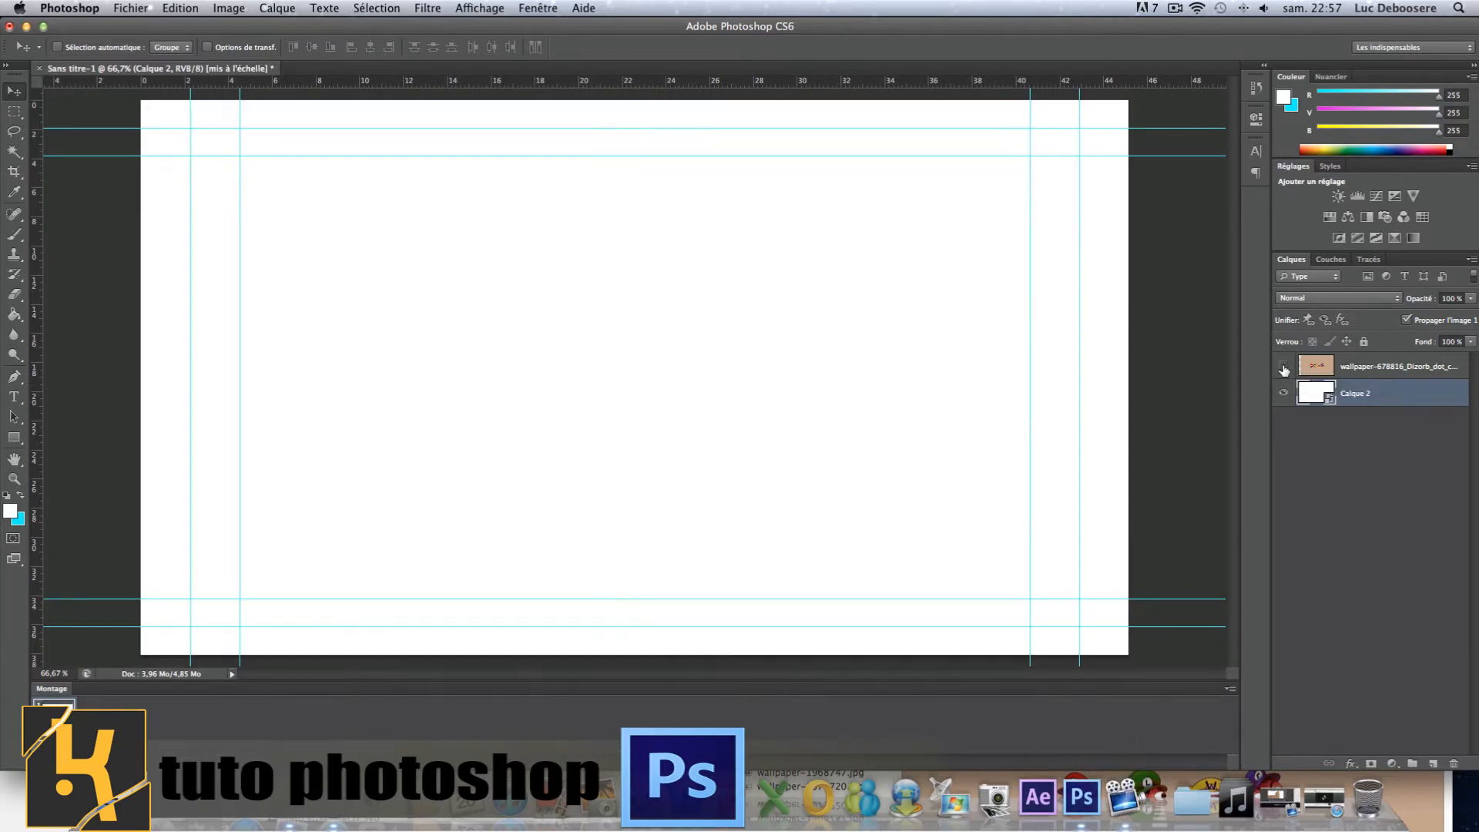
pyautogui.click(1283, 368)
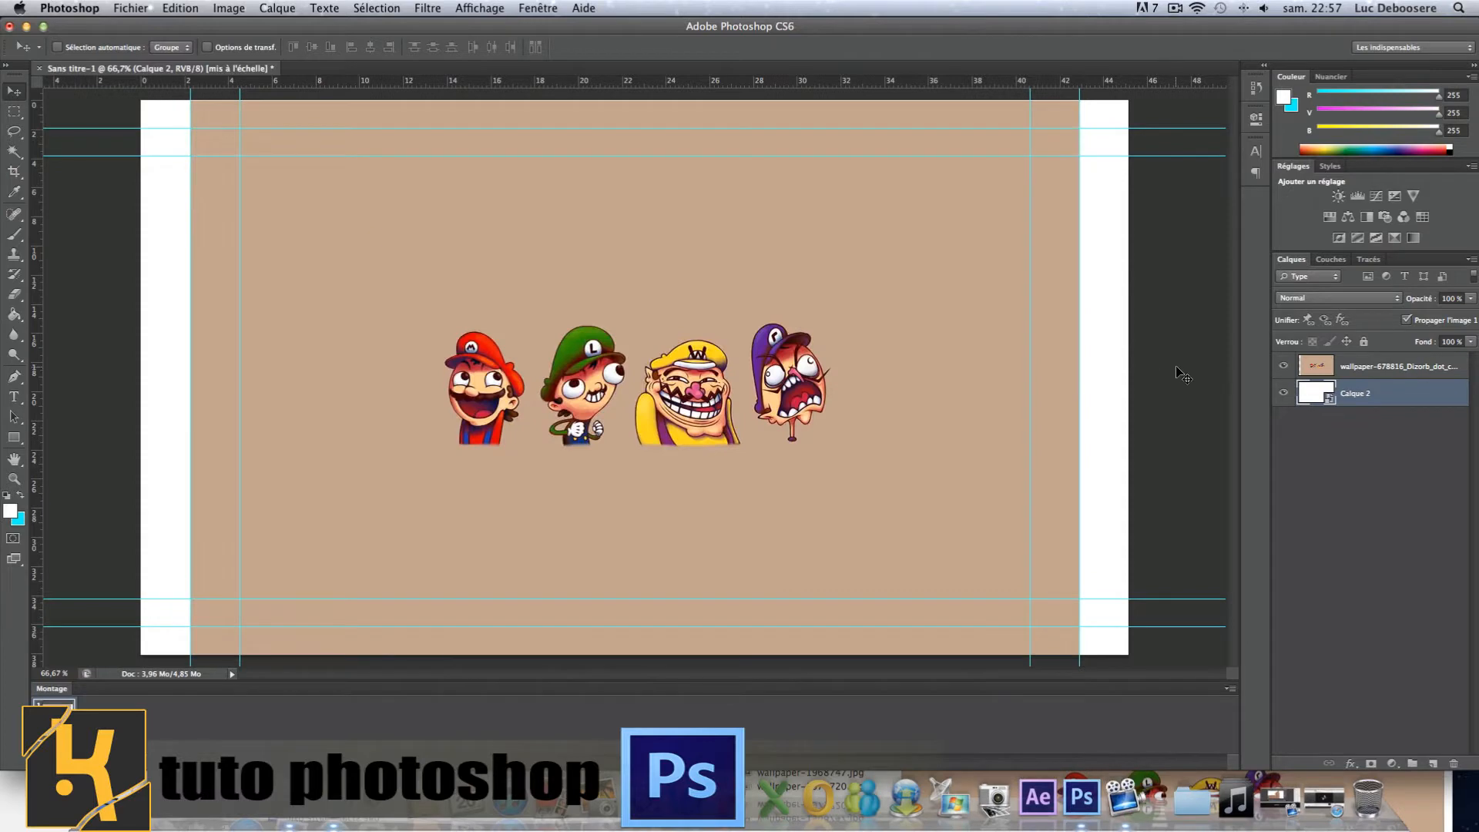
pyautogui.click(1283, 369)
pyautogui.click(1283, 368)
# Delete the white Calque 2 layer, and try moving the wallpaper layer before undoing the move
pyautogui.click(1391, 367)
pyautogui.click(1392, 394)
pyautogui.press('BackSpace')
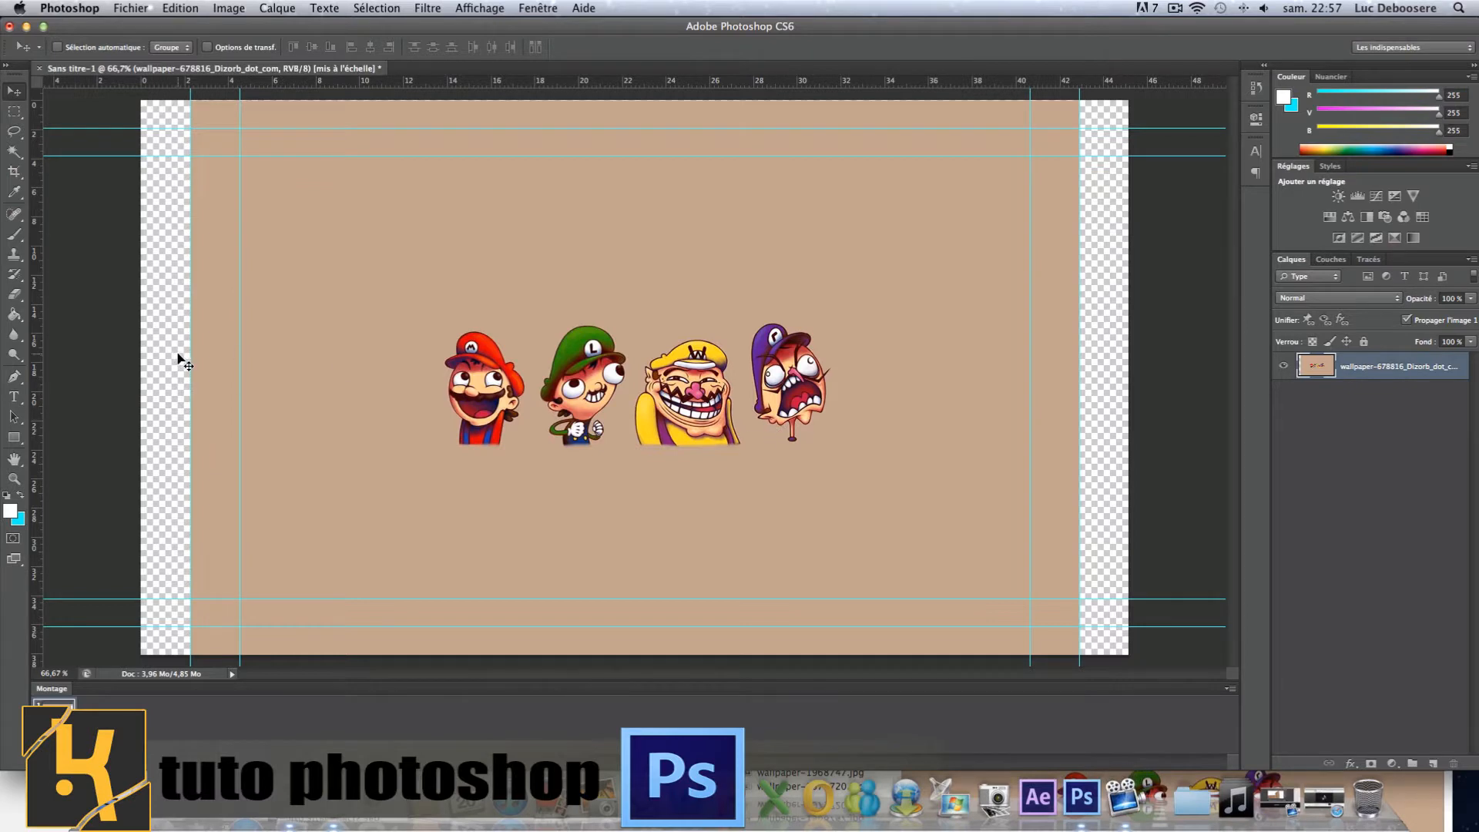
pyautogui.moveTo(488, 277)
pyautogui.mouseDown()
pyautogui.moveTo(357, 276)
pyautogui.moveTo(582, 297)
pyautogui.moveTo(455, 251)
pyautogui.moveTo(523, 283)
pyautogui.moveTo(524, 335)
pyautogui.moveTo(507, 262)
pyautogui.moveTo(472, 270)
pyautogui.moveTo(489, 271)
pyautogui.mouseUp()
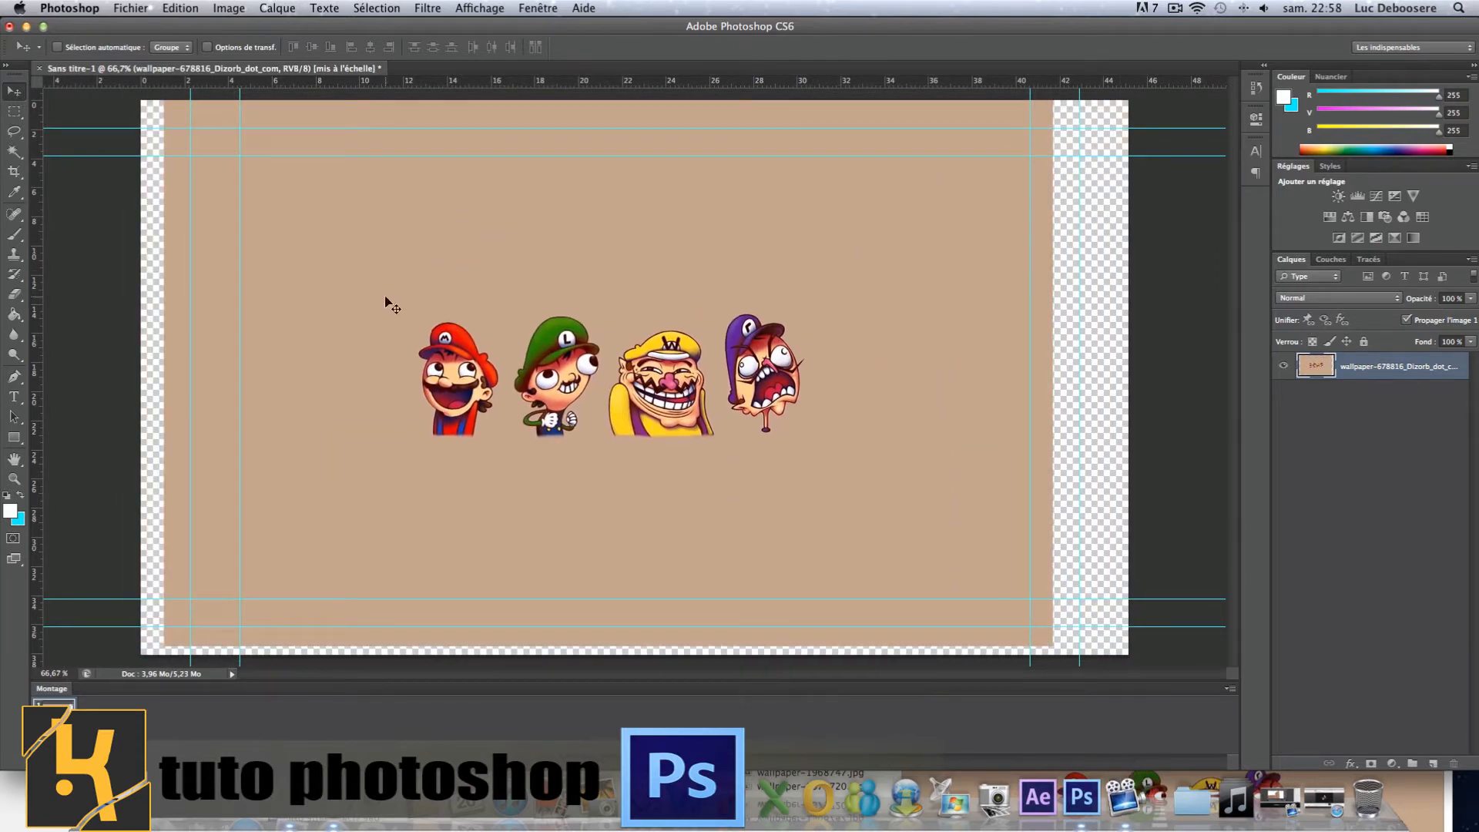
pyautogui.press('super+z')
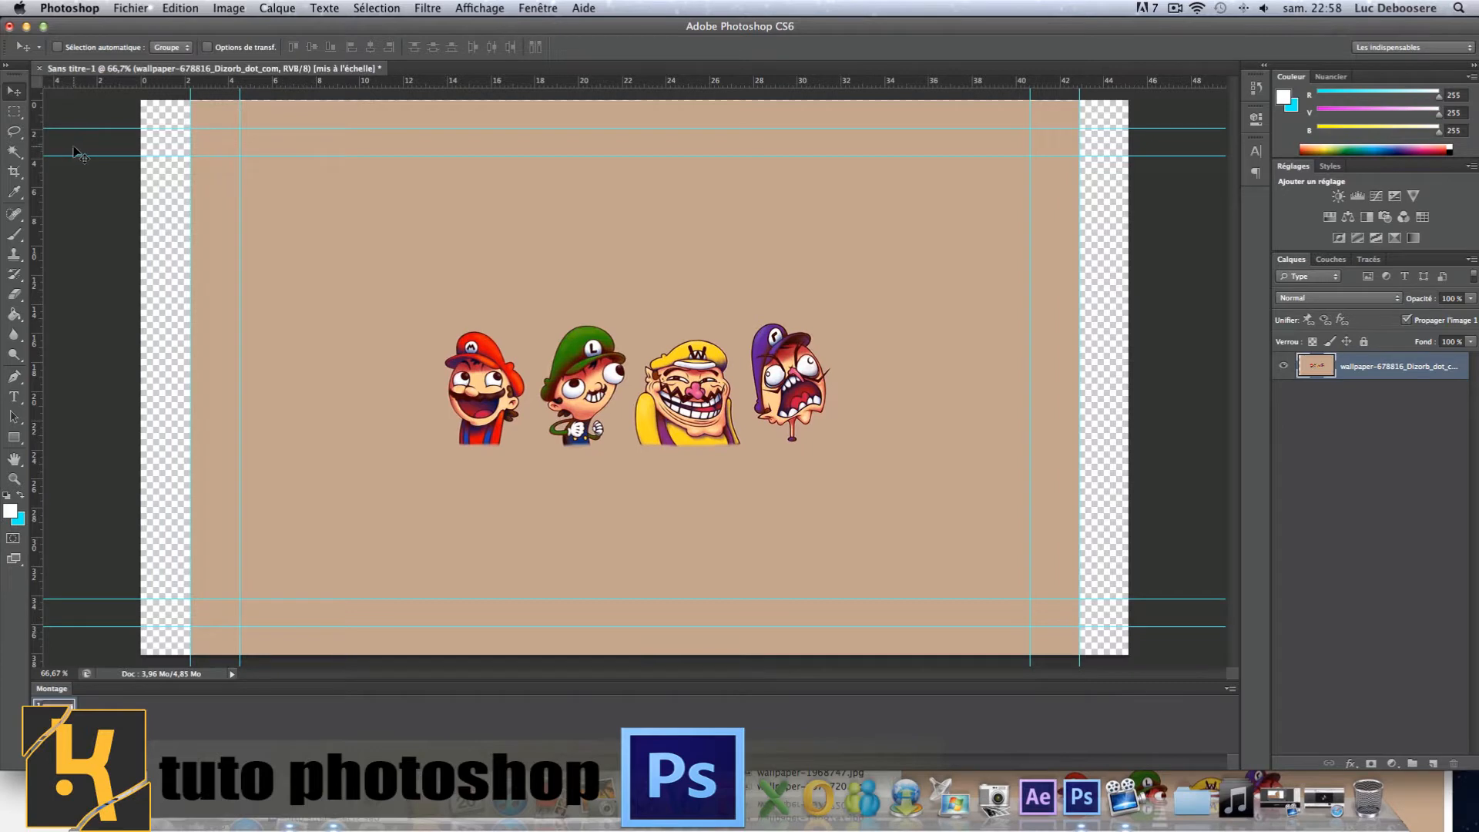
# Draw a rectangular selection around the red-capped character and shift the selection outline slightly to frame him
pyautogui.click(13, 113)
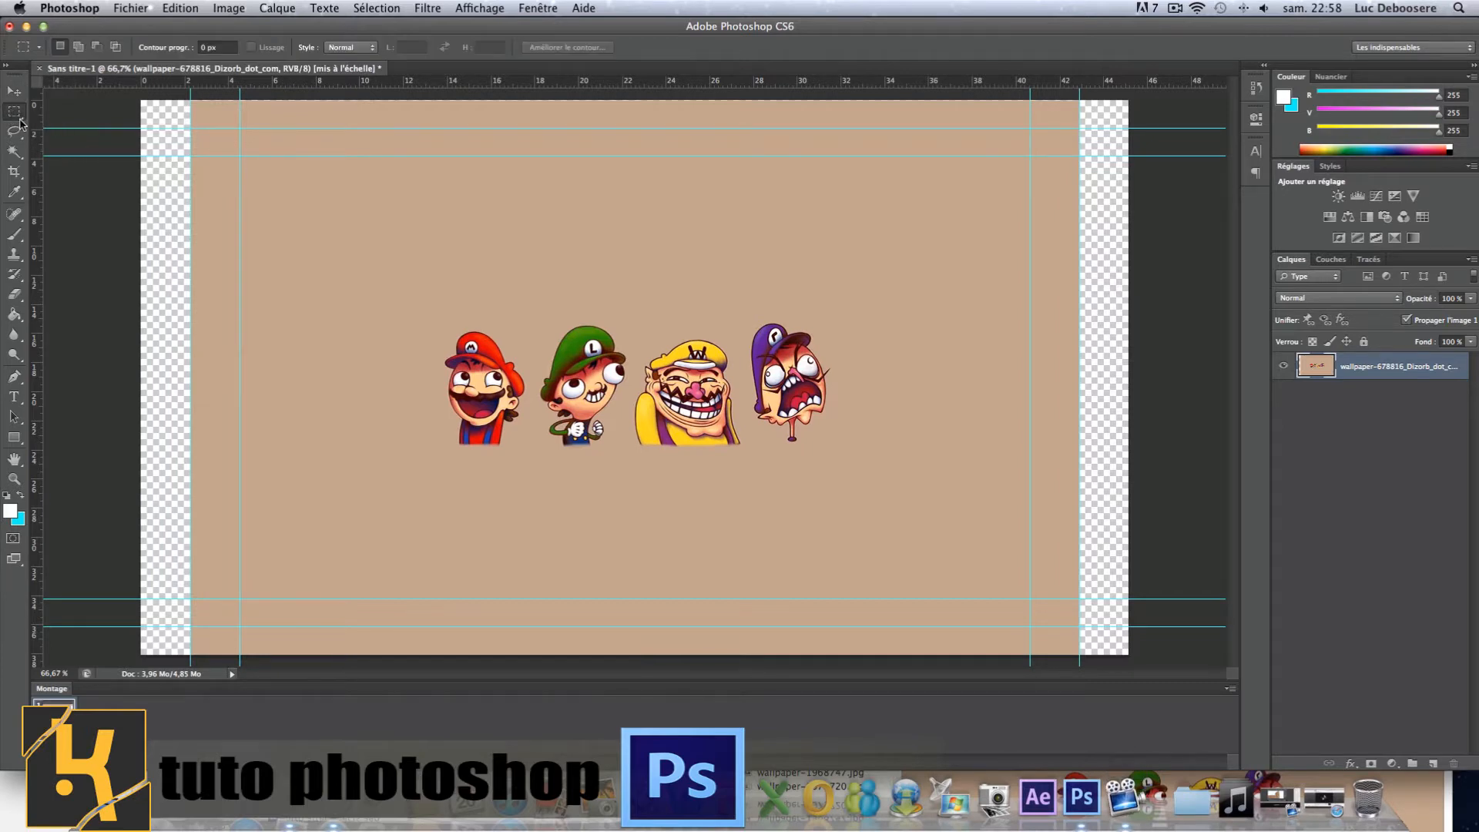
pyautogui.click(15, 117)
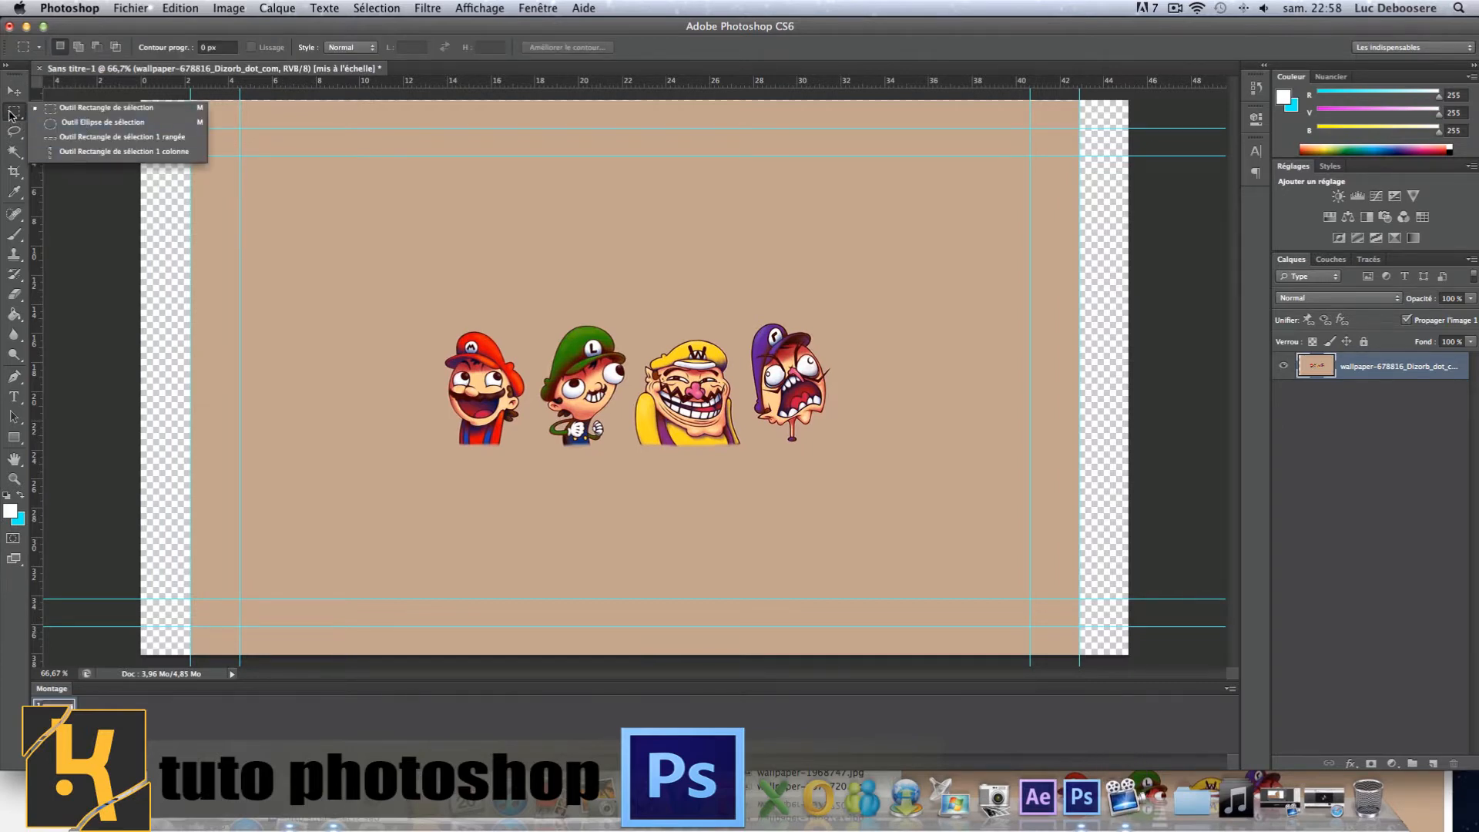
pyautogui.click(23, 119)
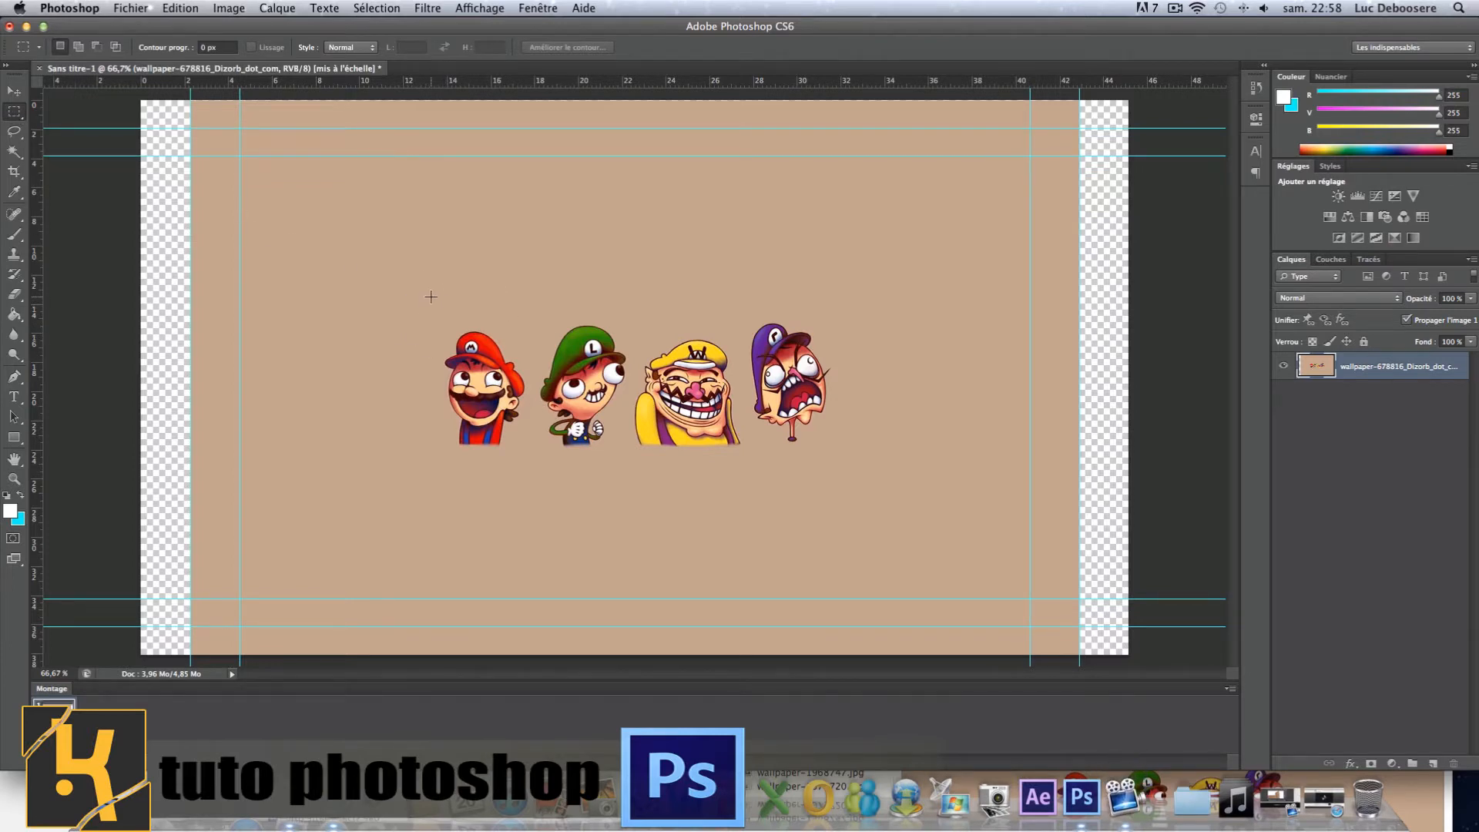
pyautogui.moveTo(431, 296); pyautogui.dragTo(533, 484)
pyautogui.moveTo(488, 365); pyautogui.dragTo(483, 398)
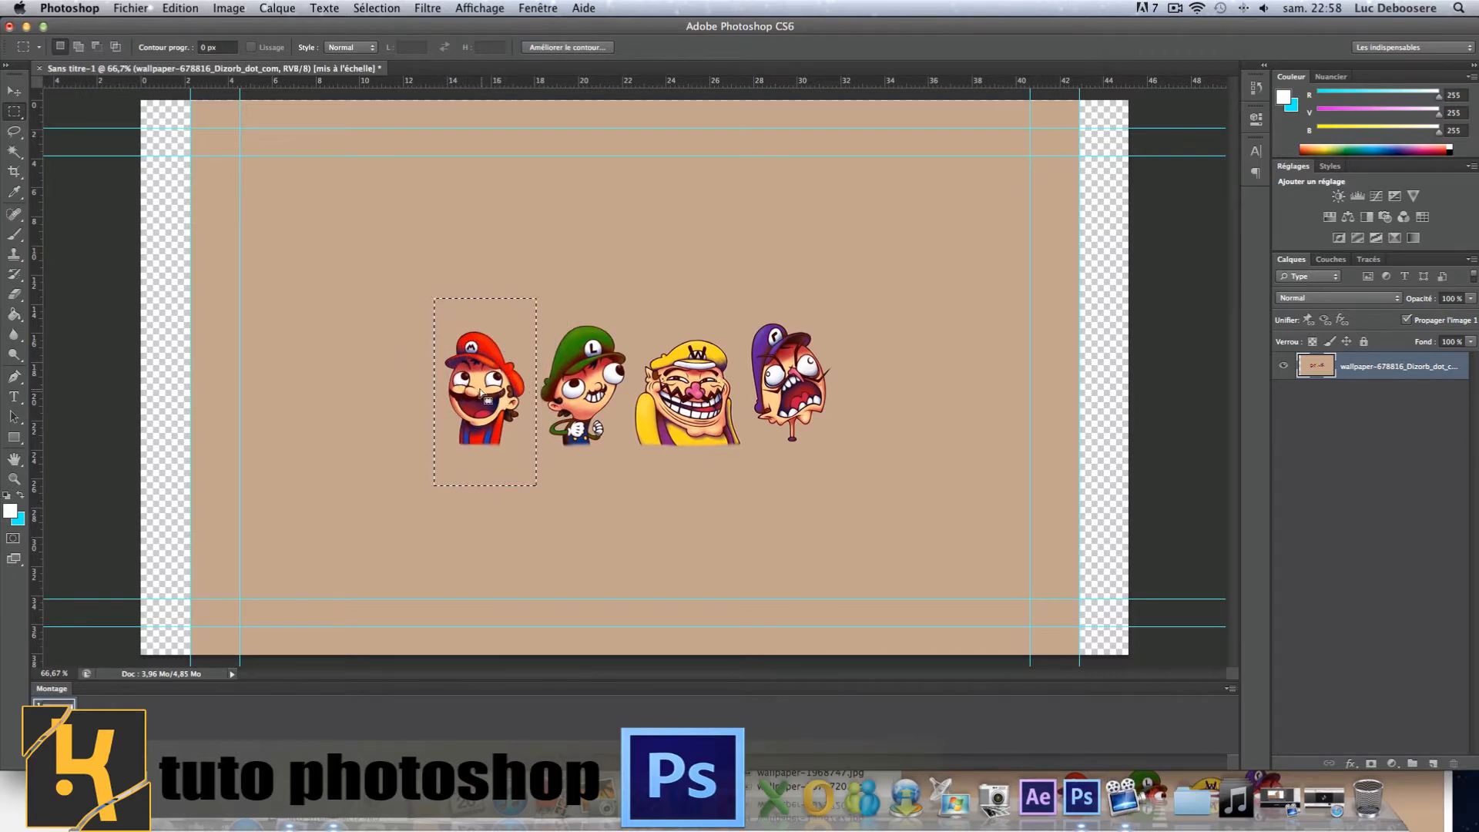
pyautogui.moveTo(494, 369)
pyautogui.mouseDown()
pyautogui.moveTo(476, 377)
pyautogui.moveTo(496, 361)
pyautogui.mouseUp()
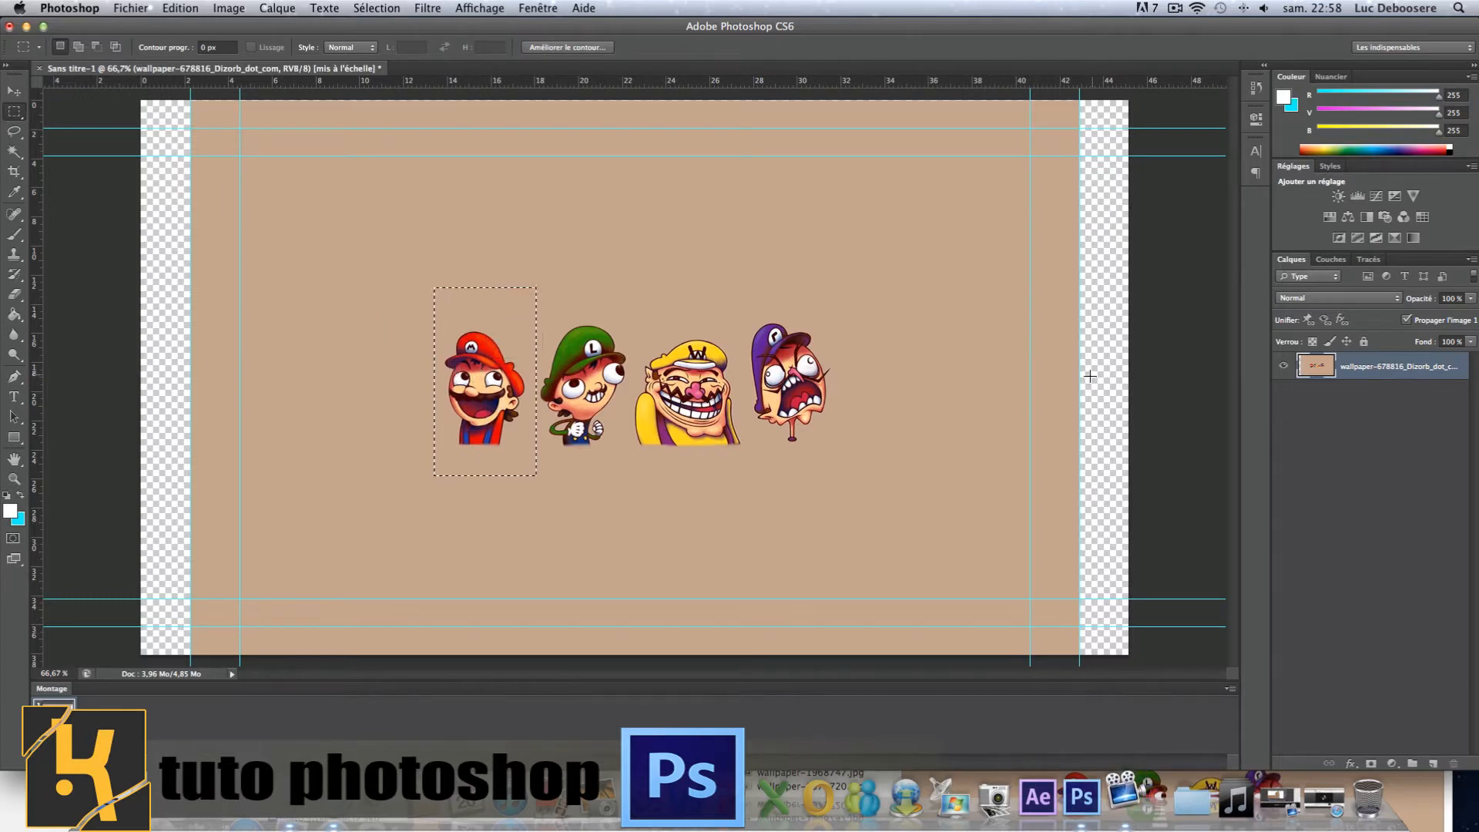
pyautogui.rightClick(1411, 366)
pyautogui.click(1414, 368)
pyautogui.rightClick(1415, 368)
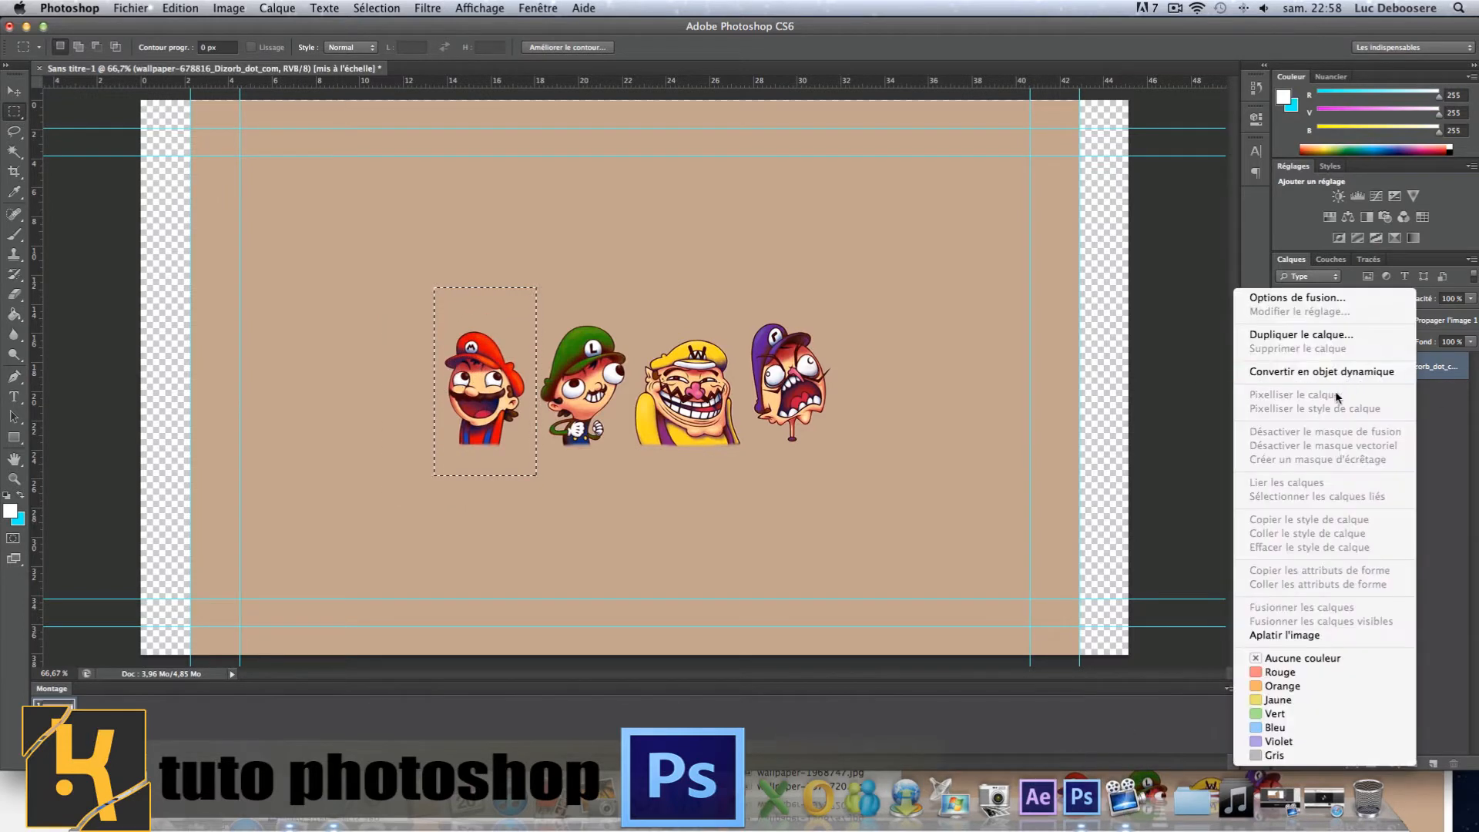
pyautogui.click(1446, 409)
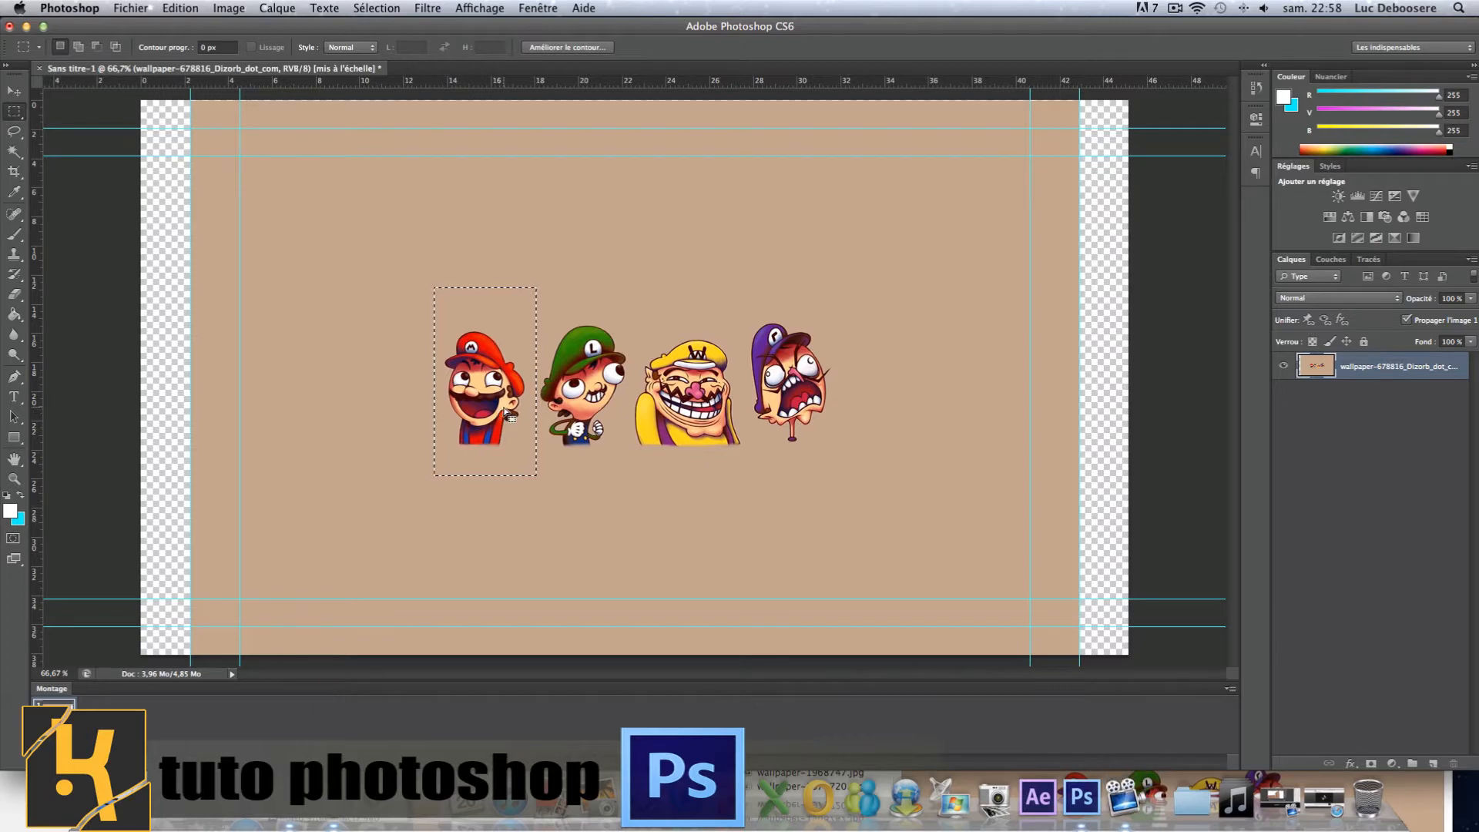
# Copy the selected red-capped character onto a new layer and move the copy to the left of the original
pyautogui.click(1432, 763)
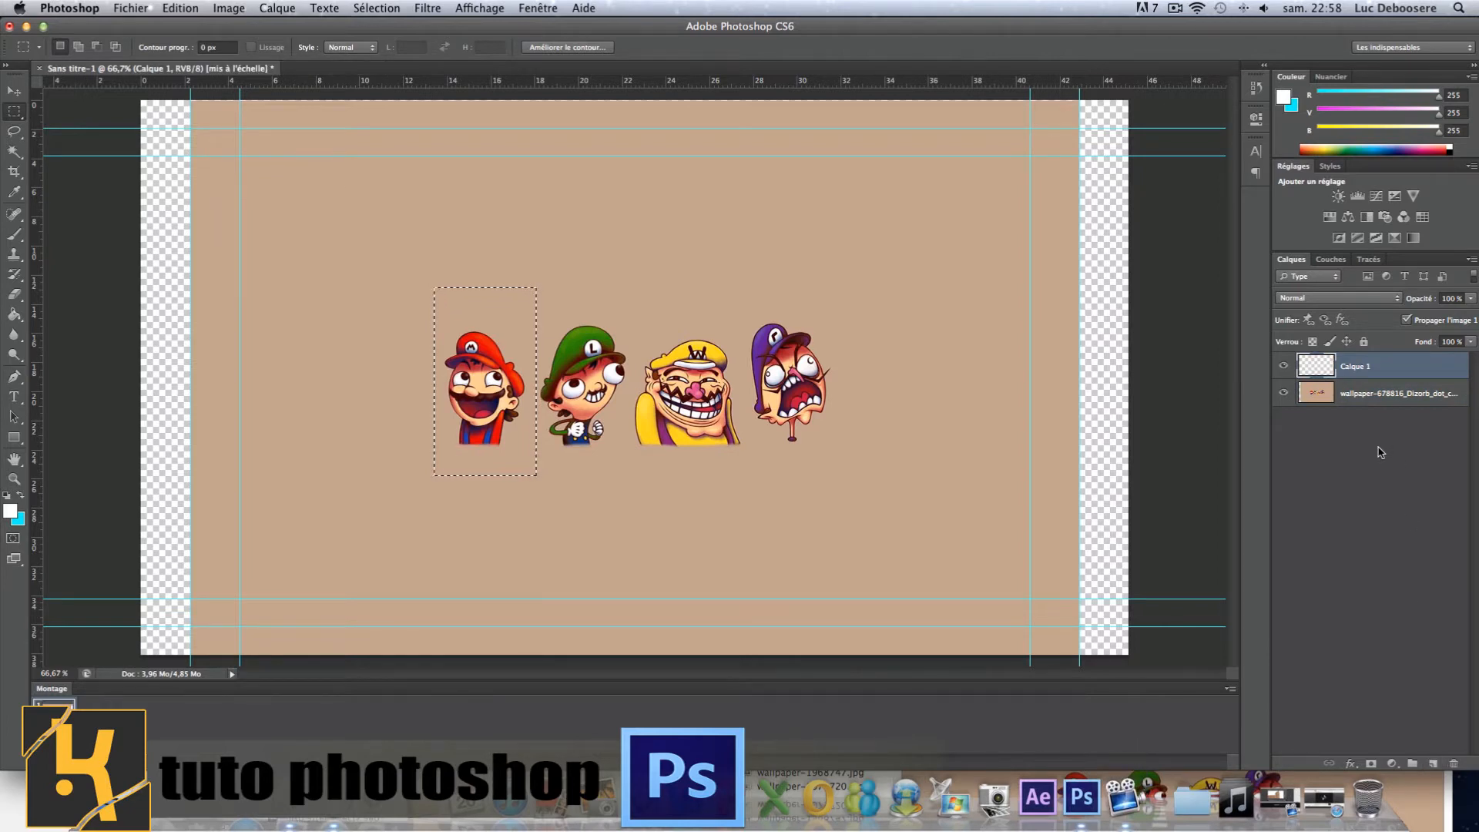
pyautogui.press('super+v')
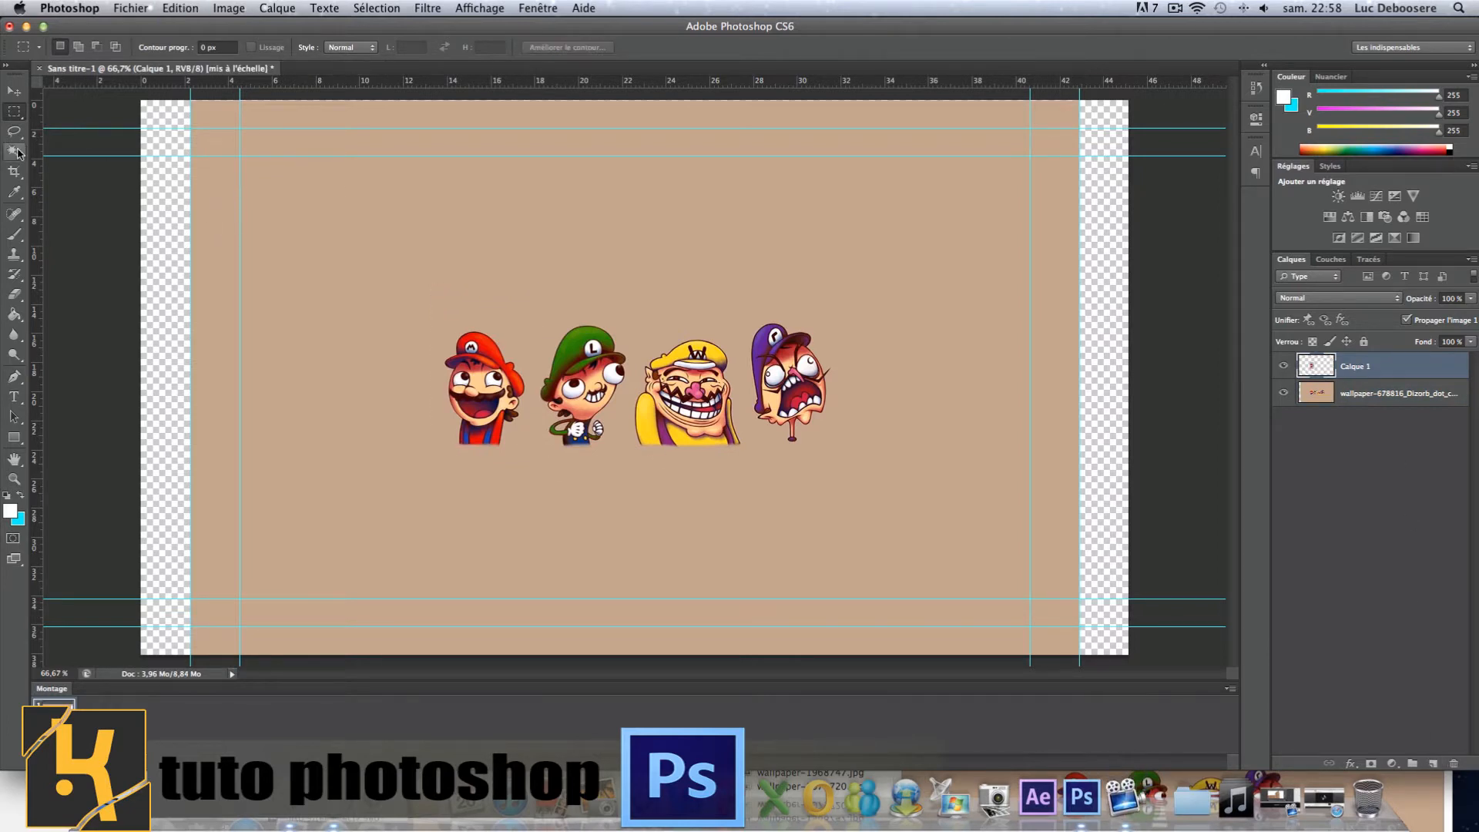
pyautogui.click(13, 91)
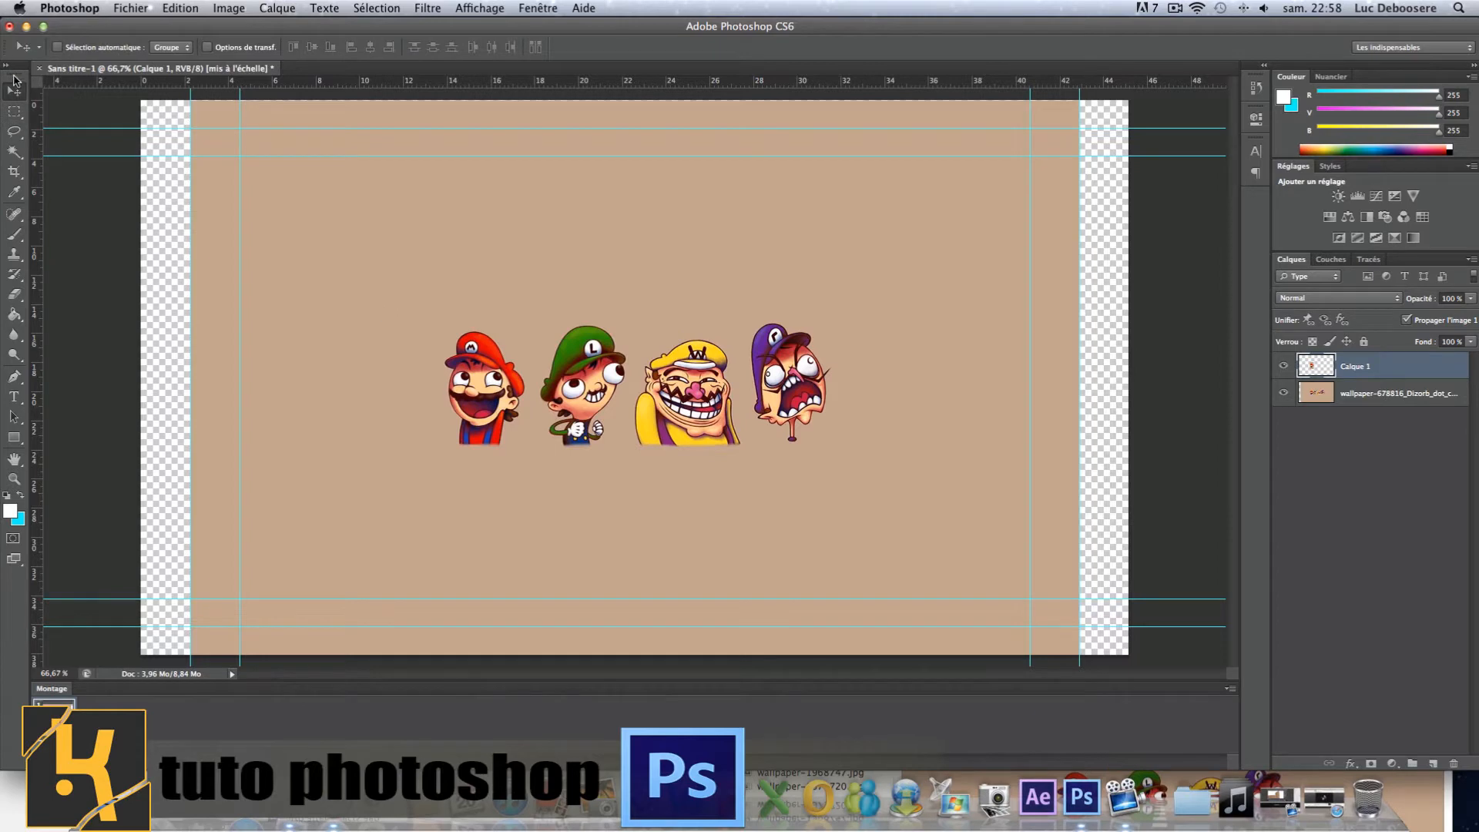
pyautogui.moveTo(490, 382); pyautogui.dragTo(399, 406)
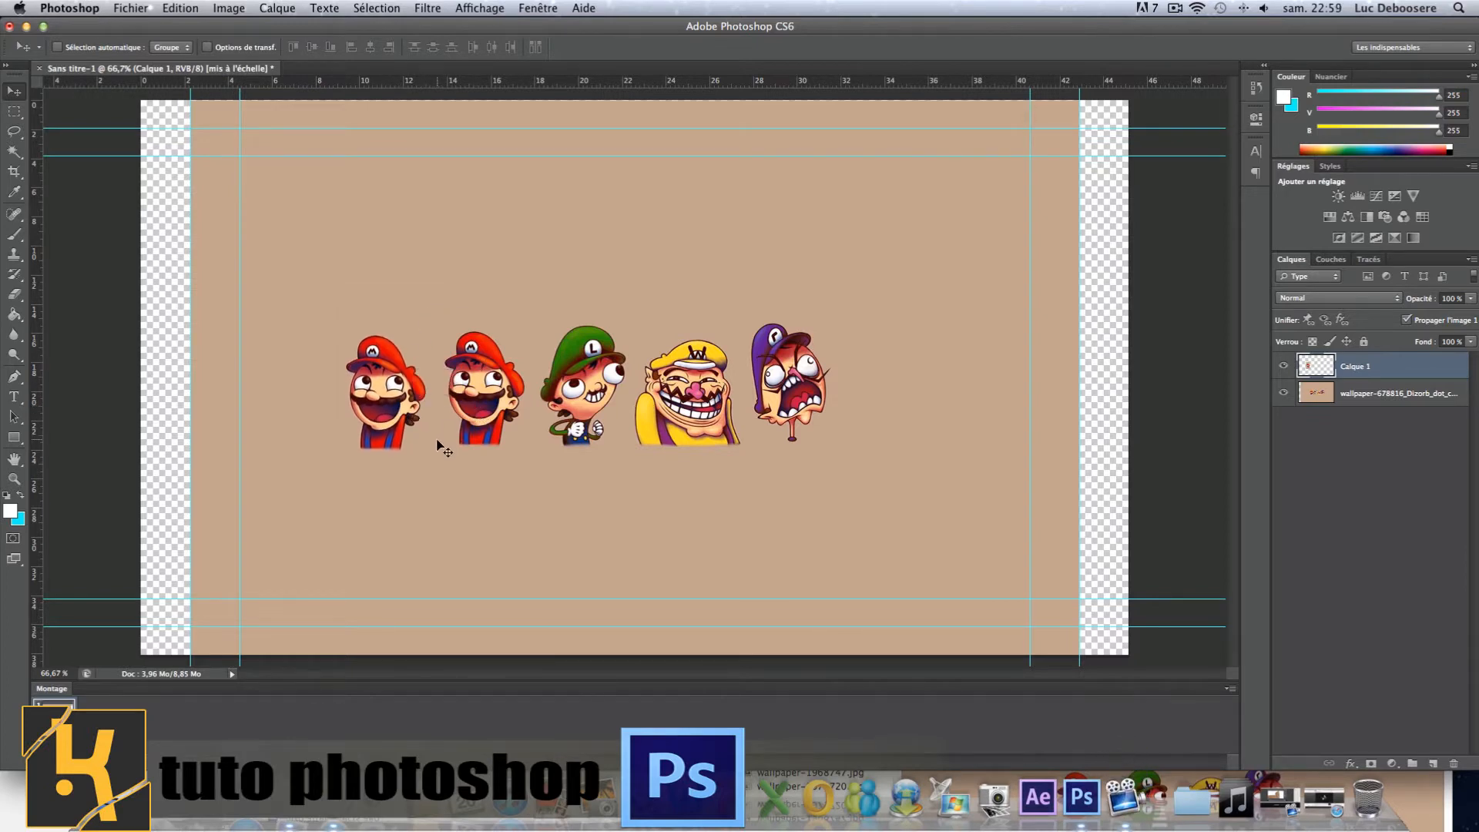
# Move the character copy to the canvas's left edge and back beside the original, then delete its layer, Calque 1
pyautogui.moveTo(397, 428); pyautogui.dragTo(185, 404)
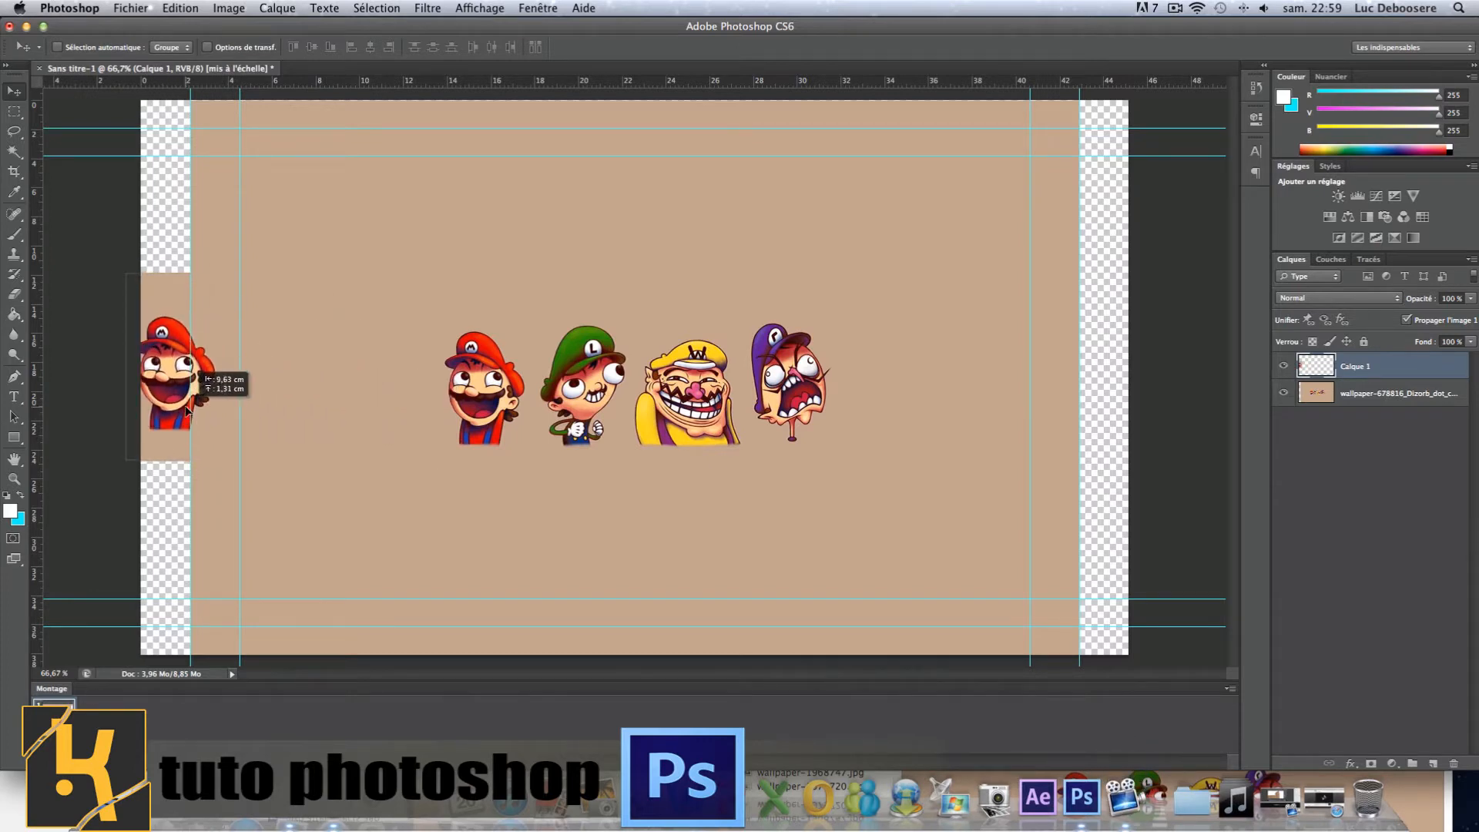
pyautogui.moveTo(297, 363); pyautogui.dragTo(291, 364)
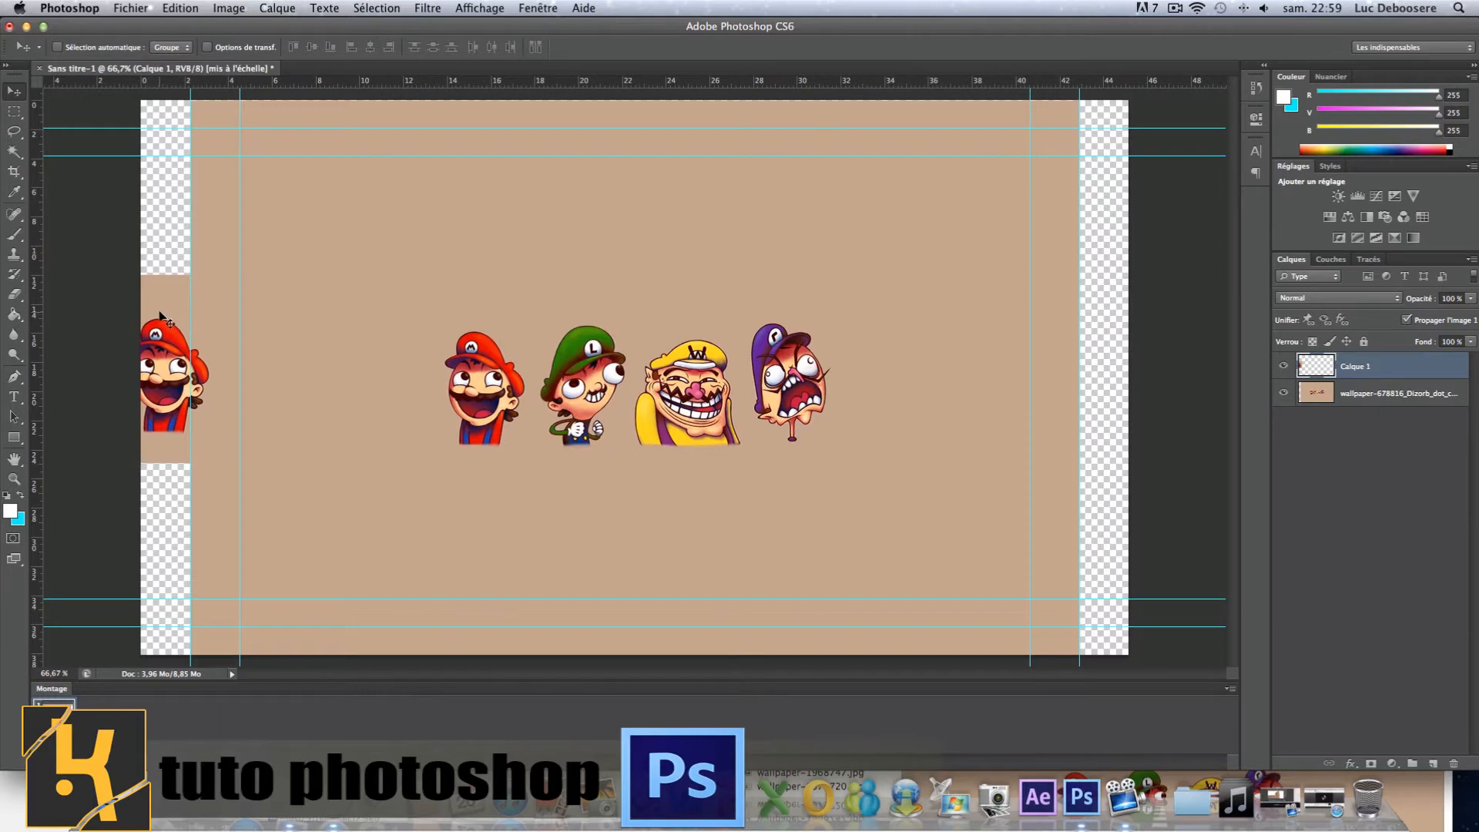
pyautogui.moveTo(168, 387); pyautogui.dragTo(365, 401)
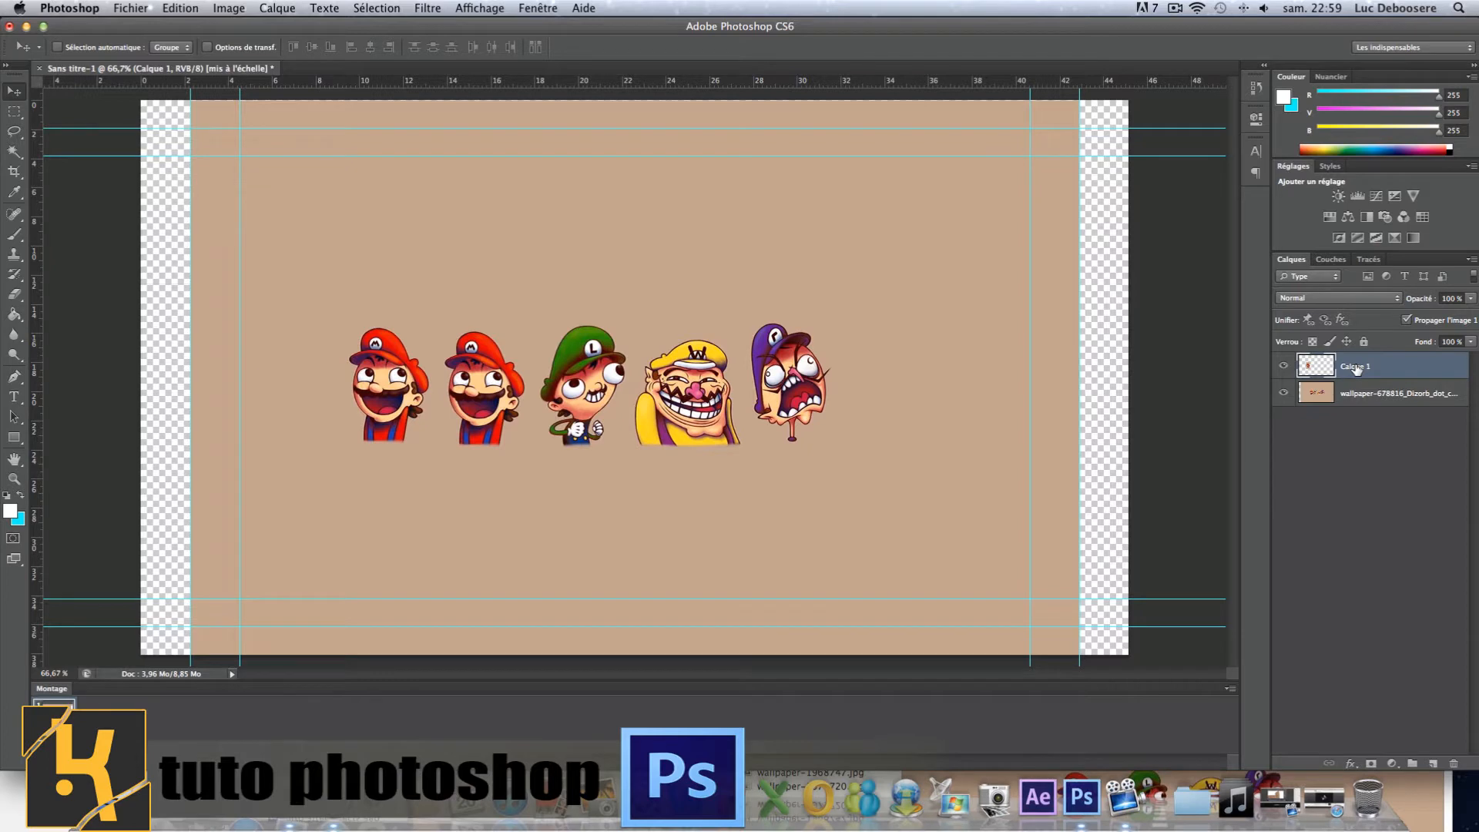
pyautogui.press('BackSpace')
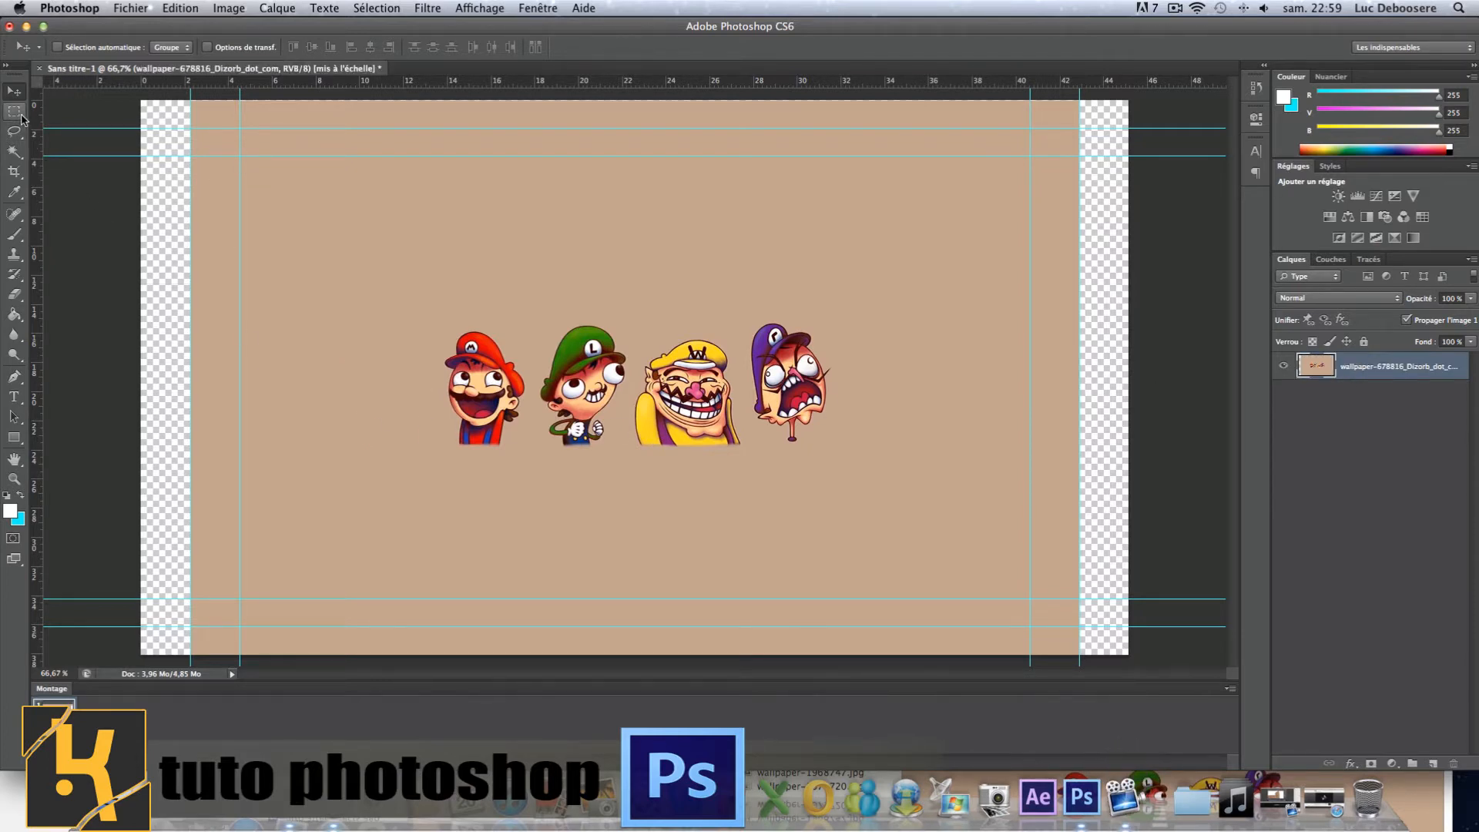
# Draw a large elliptical selection that encloses the red-capped character and reaches the green-capped one
pyautogui.moveTo(14, 112); pyautogui.dragTo(45, 133)
pyautogui.click(85, 124)
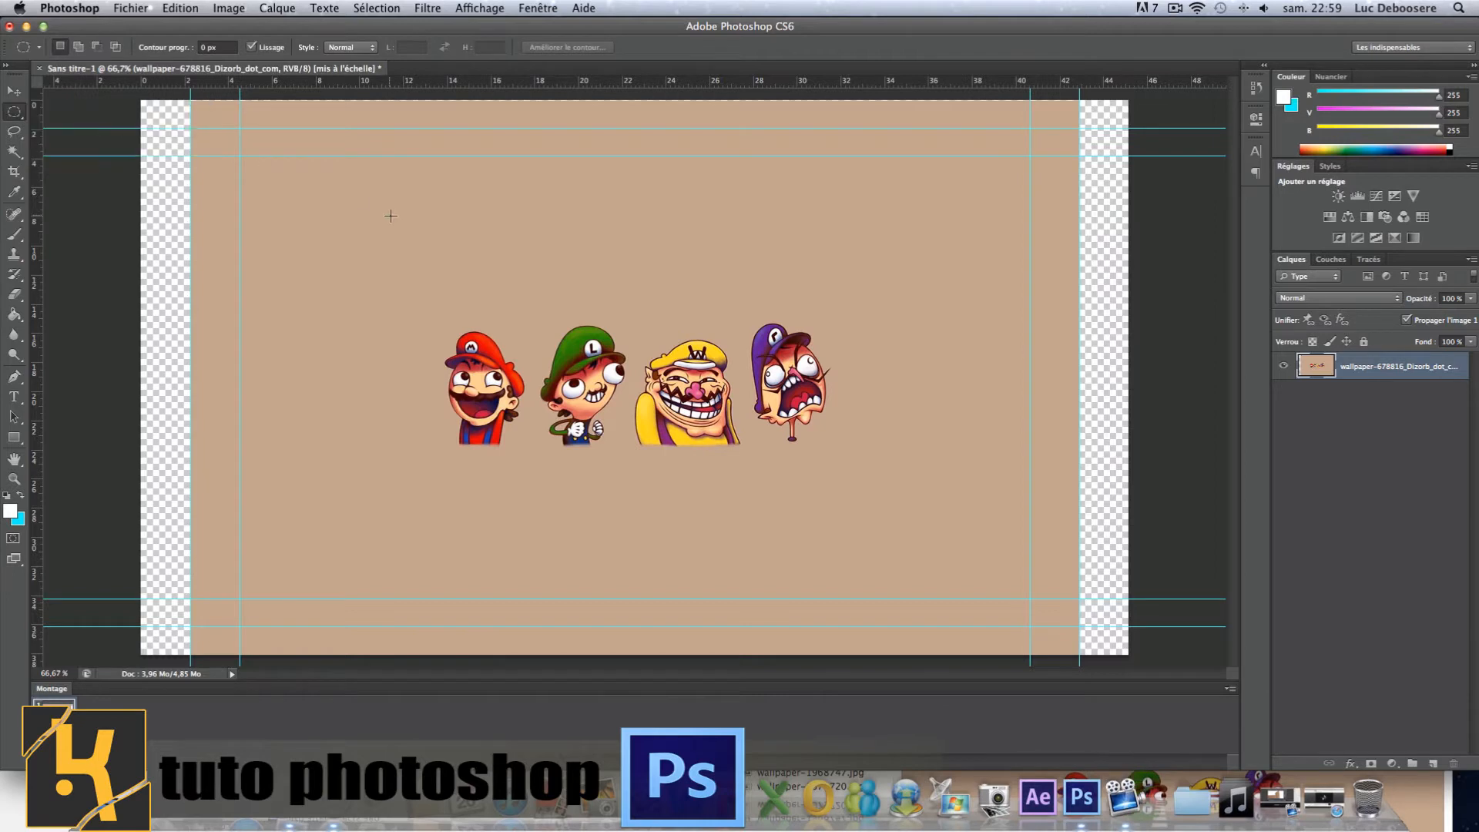
pyautogui.moveTo(349, 213); pyautogui.dragTo(573, 496)
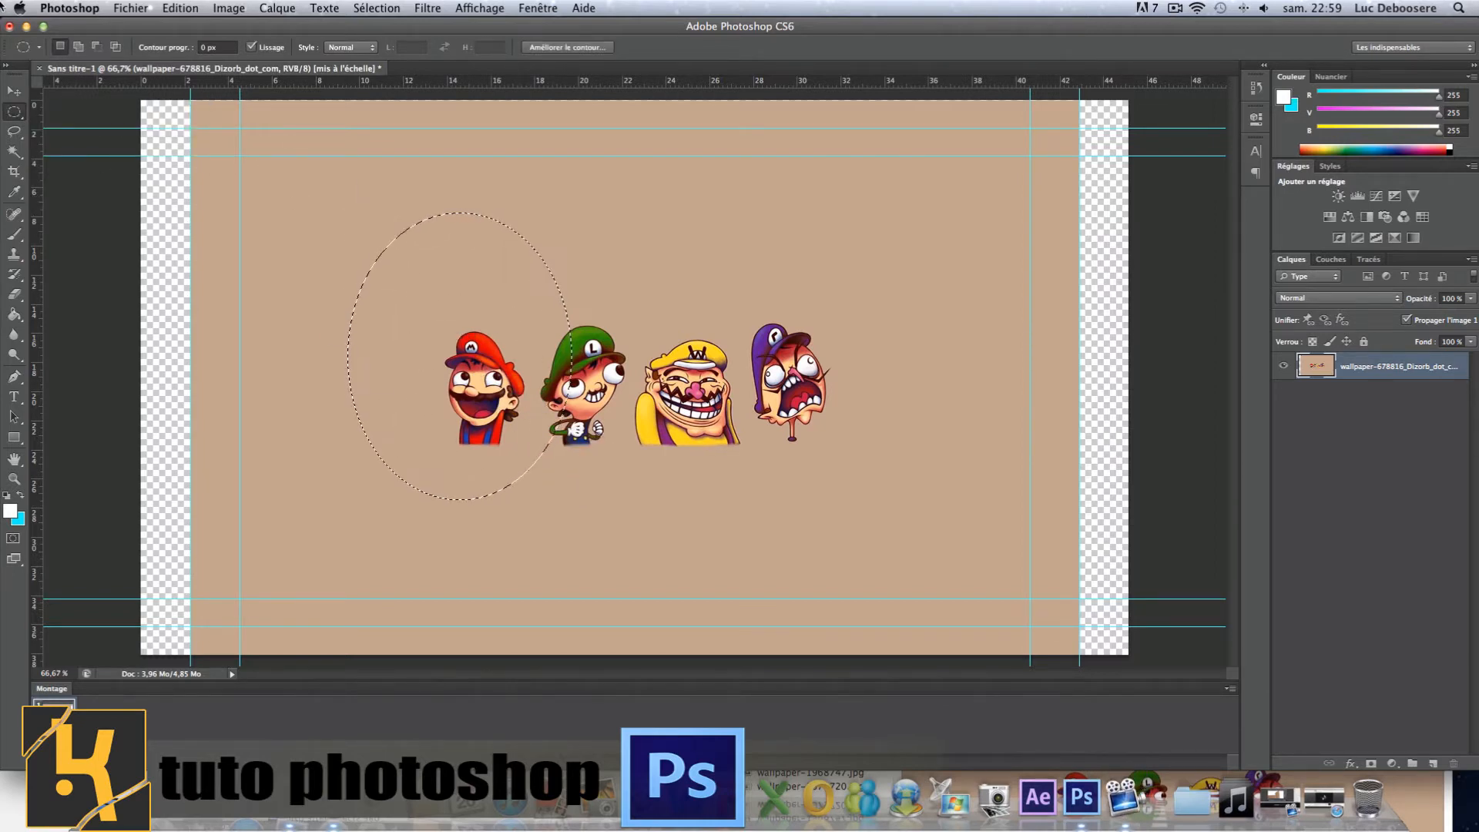
# Try a single-row selection above the characters, and undo it
pyautogui.click(16, 111)
pyautogui.click(83, 146)
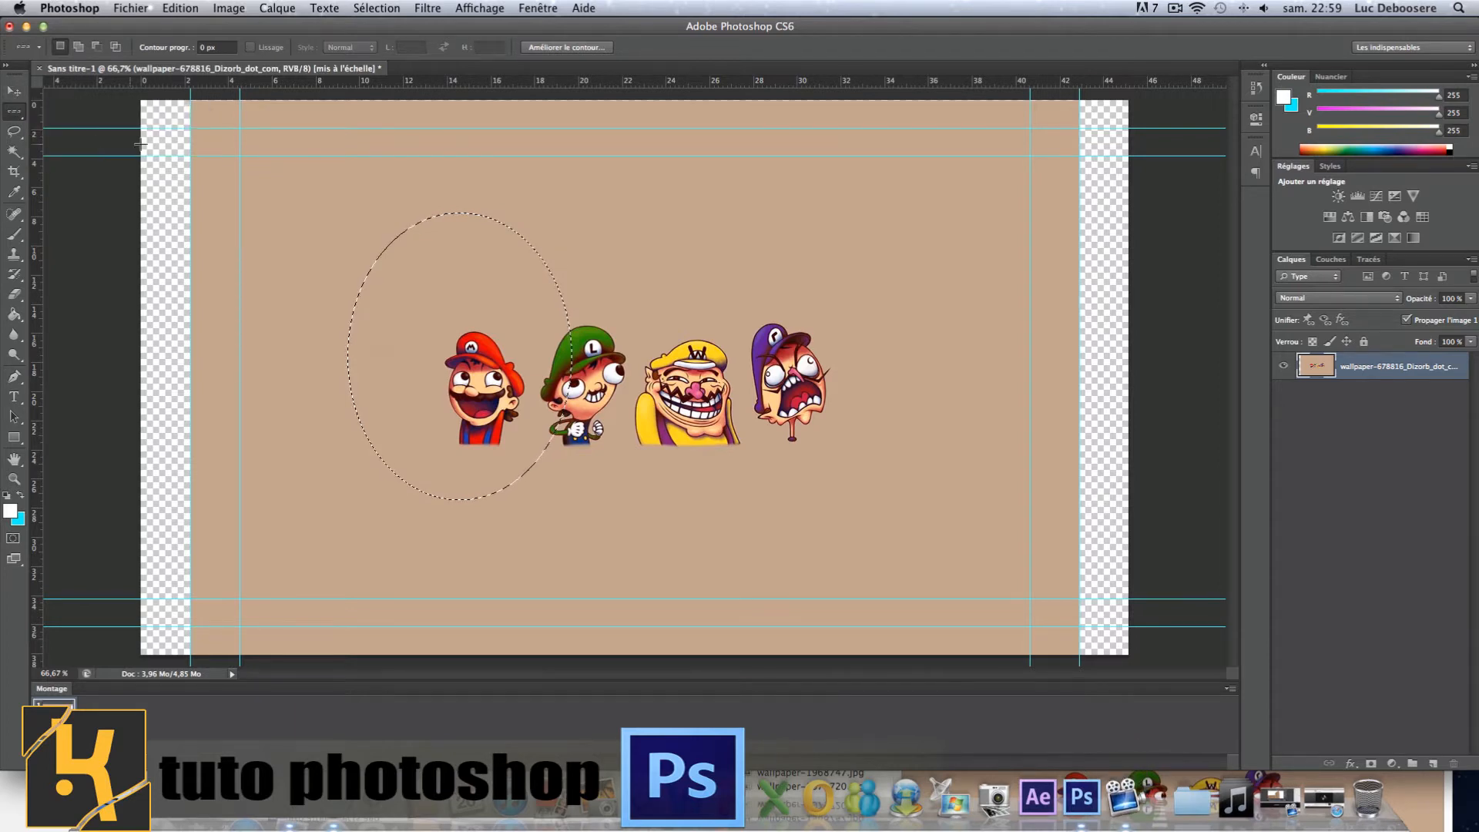
pyautogui.moveTo(316, 191); pyautogui.dragTo(493, 275)
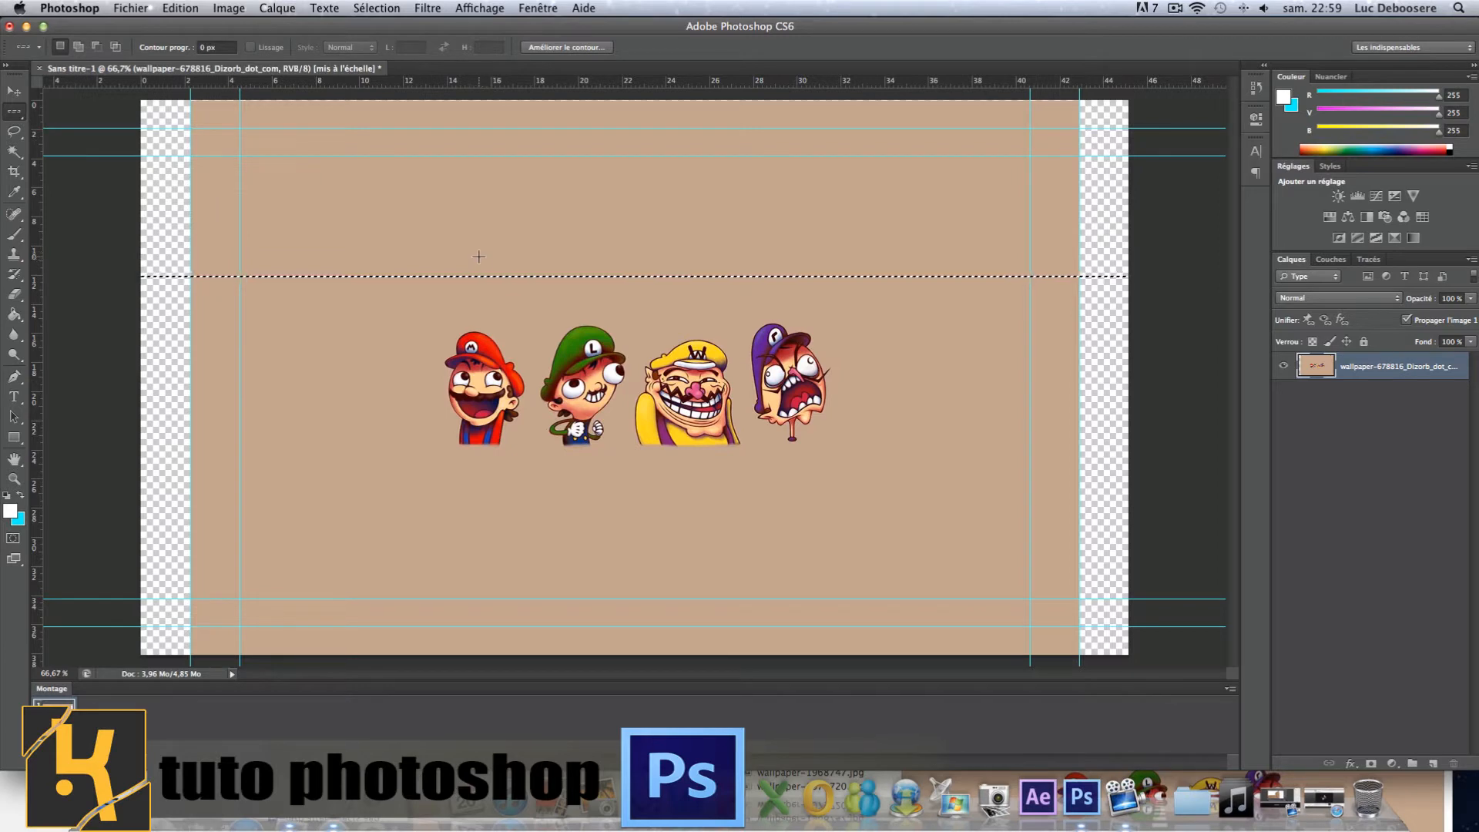
pyautogui.press('super+z')
# Try a single-column selection to the left of the red-capped character, and undo it
pyautogui.click(13, 113)
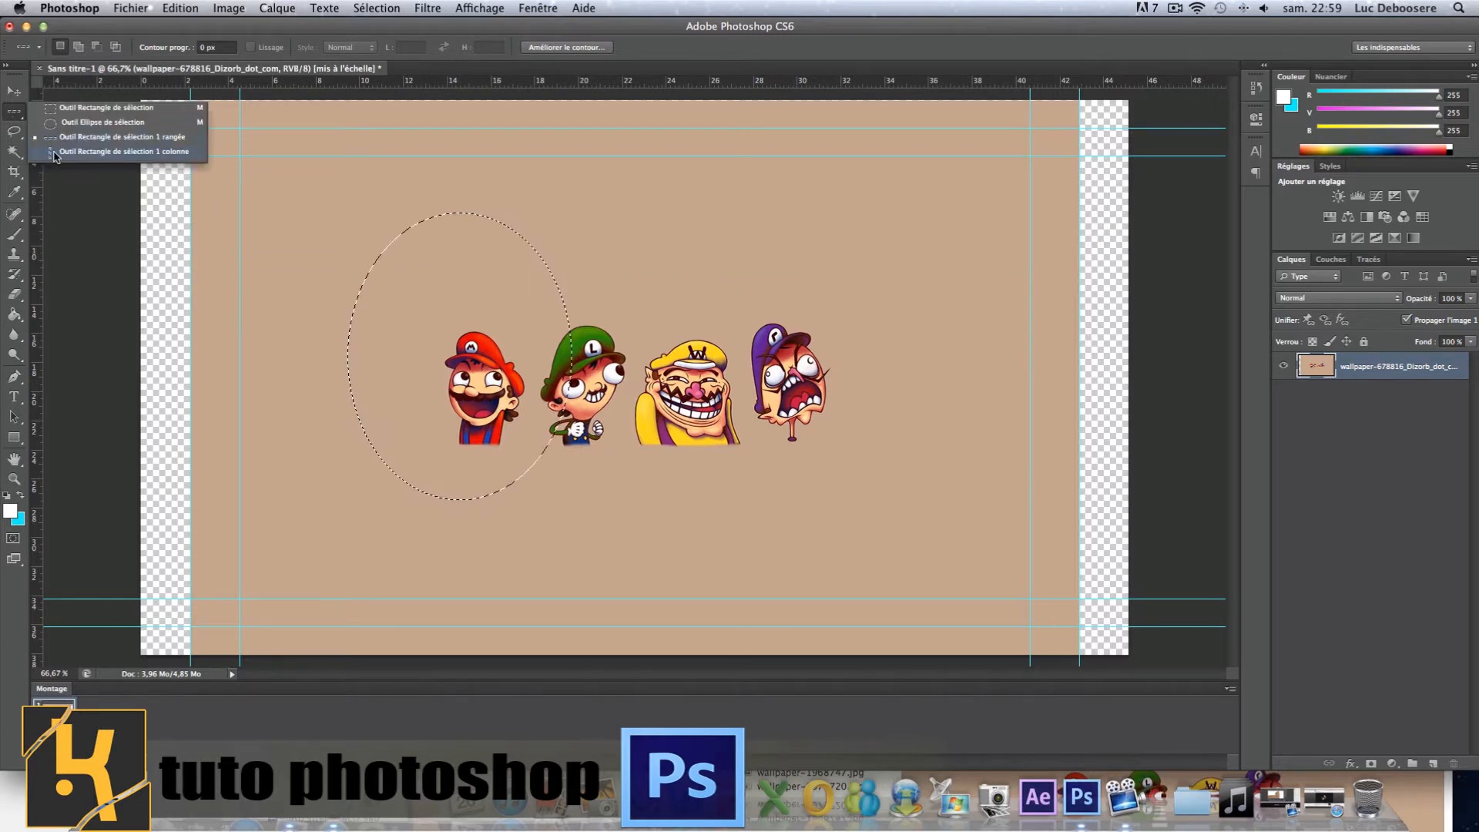
pyautogui.click(83, 161)
pyautogui.moveTo(375, 208); pyautogui.dragTo(374, 256)
pyautogui.press('super+z')
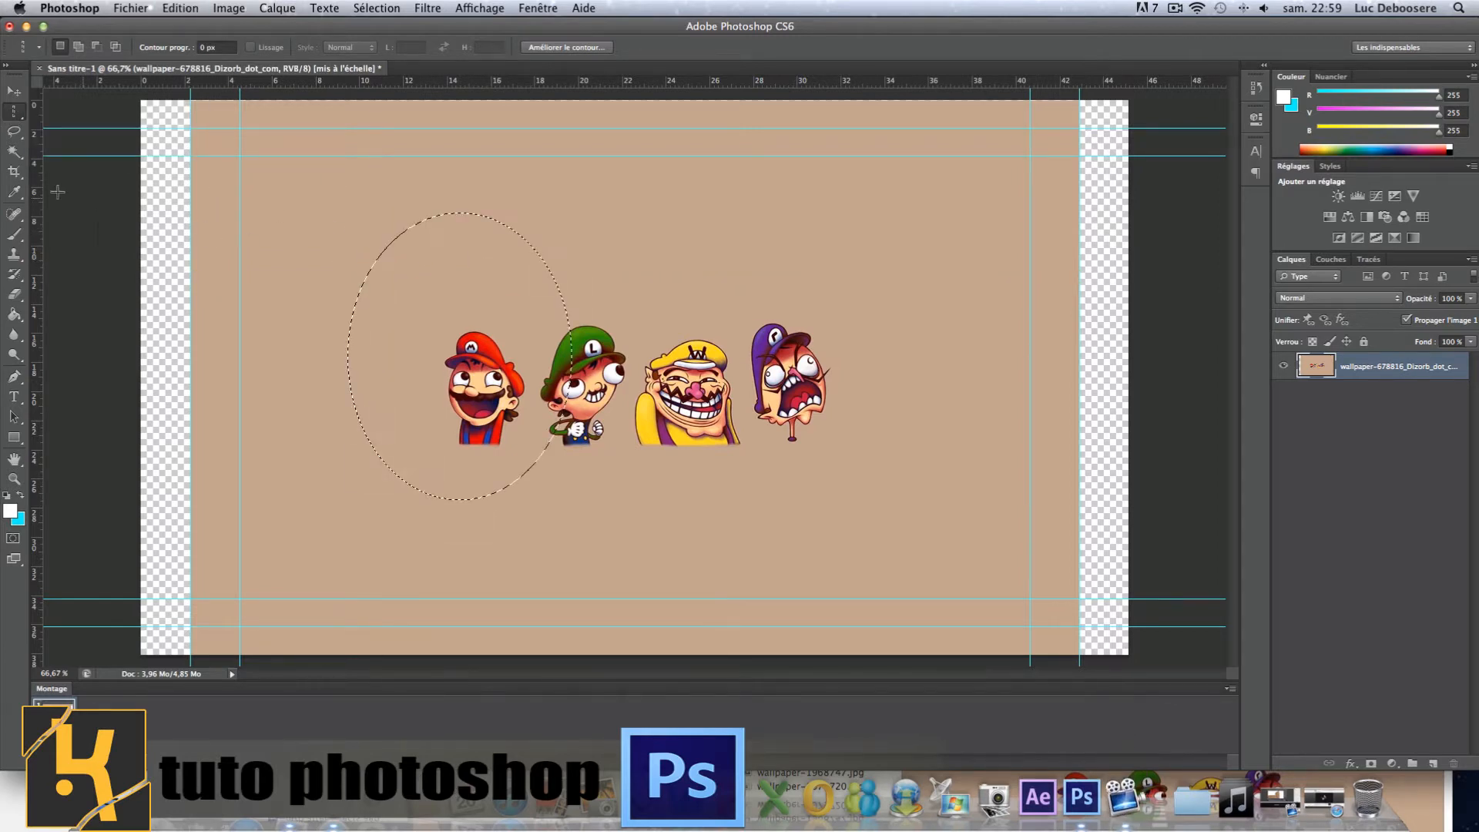
# Place a single-column selection just left of the red-capped character, after briefly switching to the Lasso tool
pyautogui.click(14, 131)
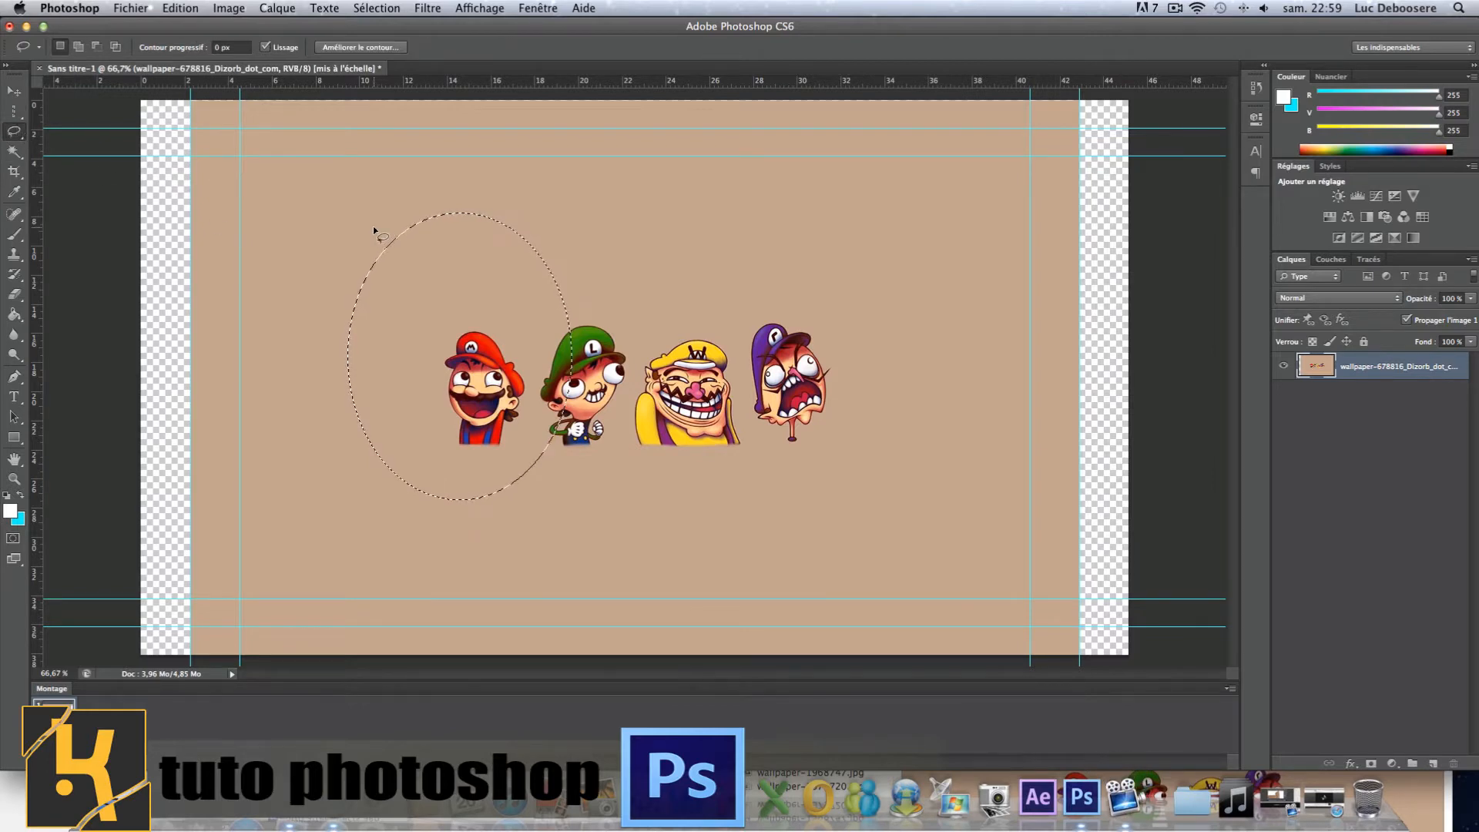
pyautogui.click(14, 111)
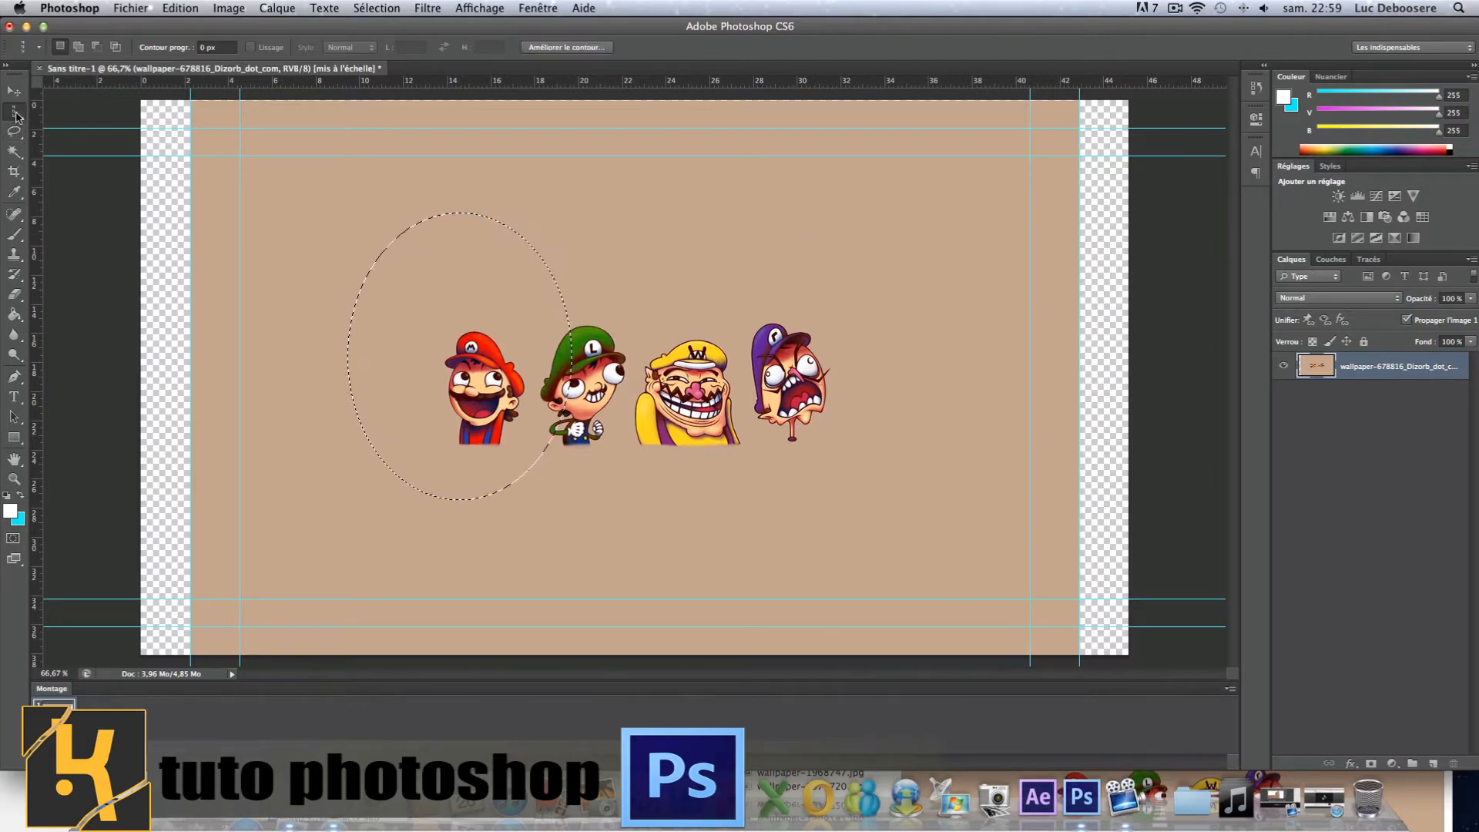
pyautogui.click(412, 190)
# Open the Historique panel and look through the recorded states
pyautogui.click(1256, 87)
pyautogui.click(1255, 87)
pyautogui.click(1256, 90)
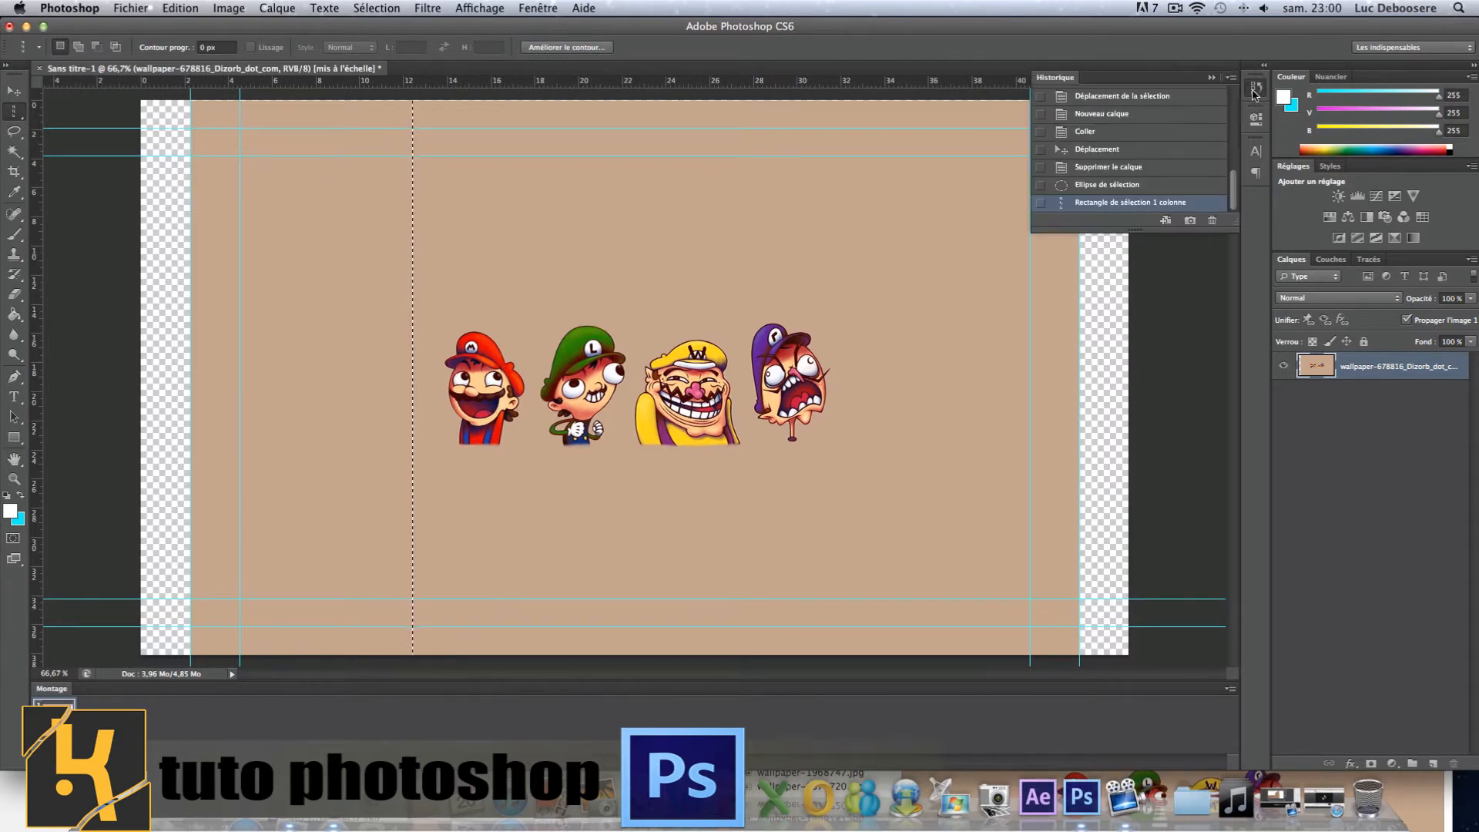
pyautogui.scroll(5, 1125, 180)
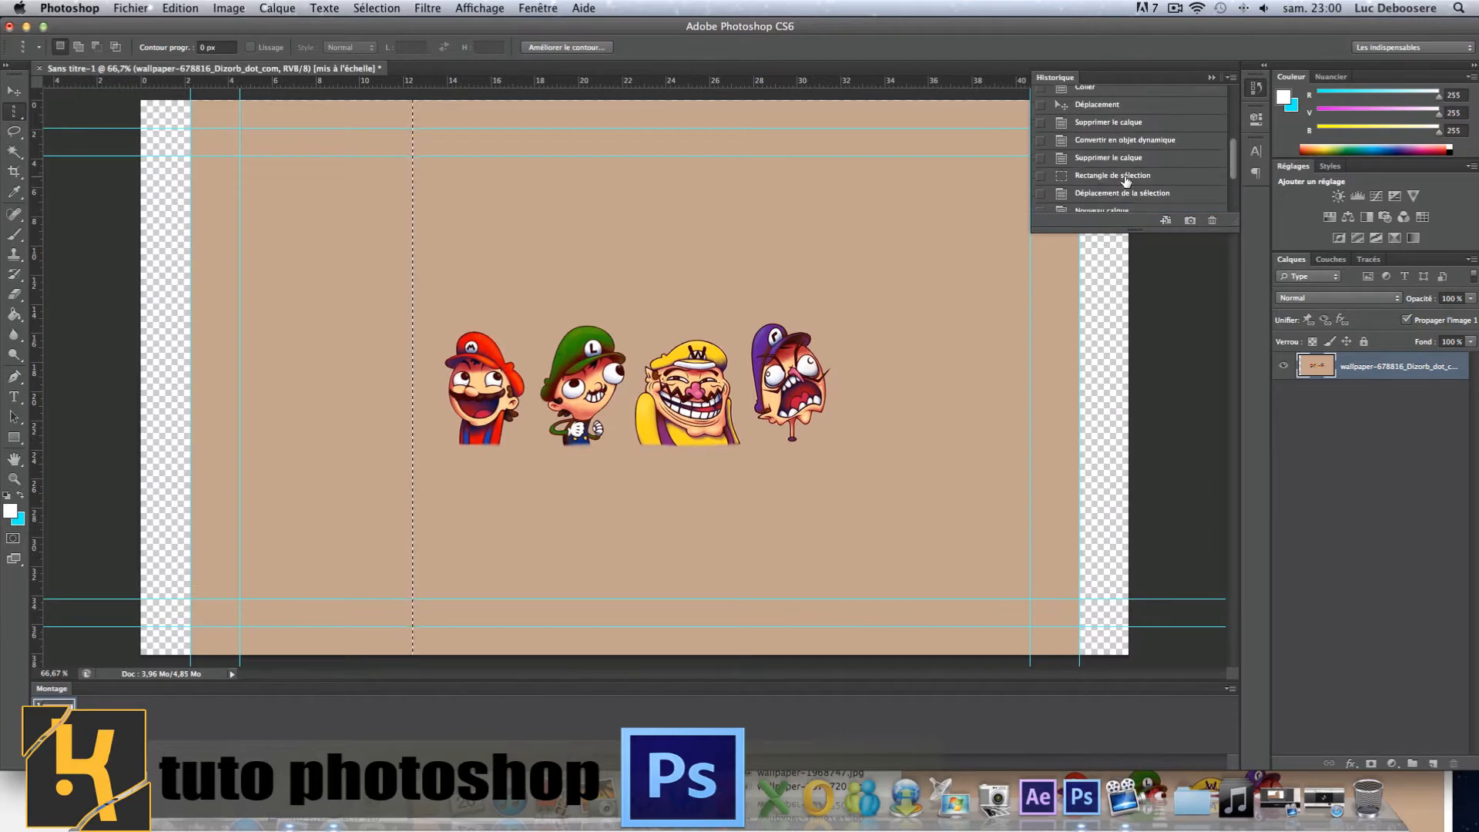
pyautogui.scroll(-5, 1126, 180)
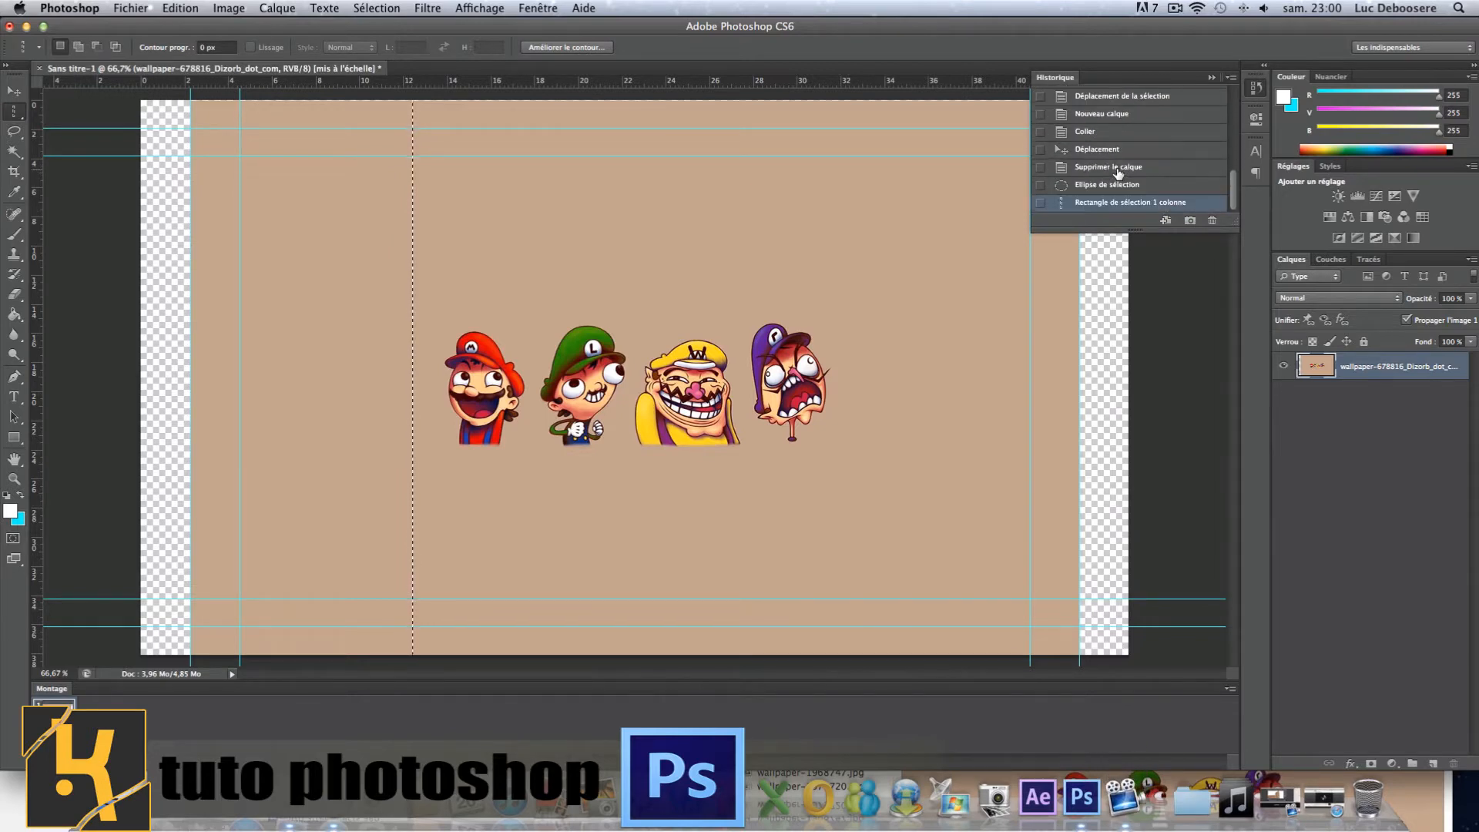
# Delete the single-column and elliptical selection states from the history, decline deleting the Supprimer le calque state, and collapse the history
pyautogui.click(1212, 221)
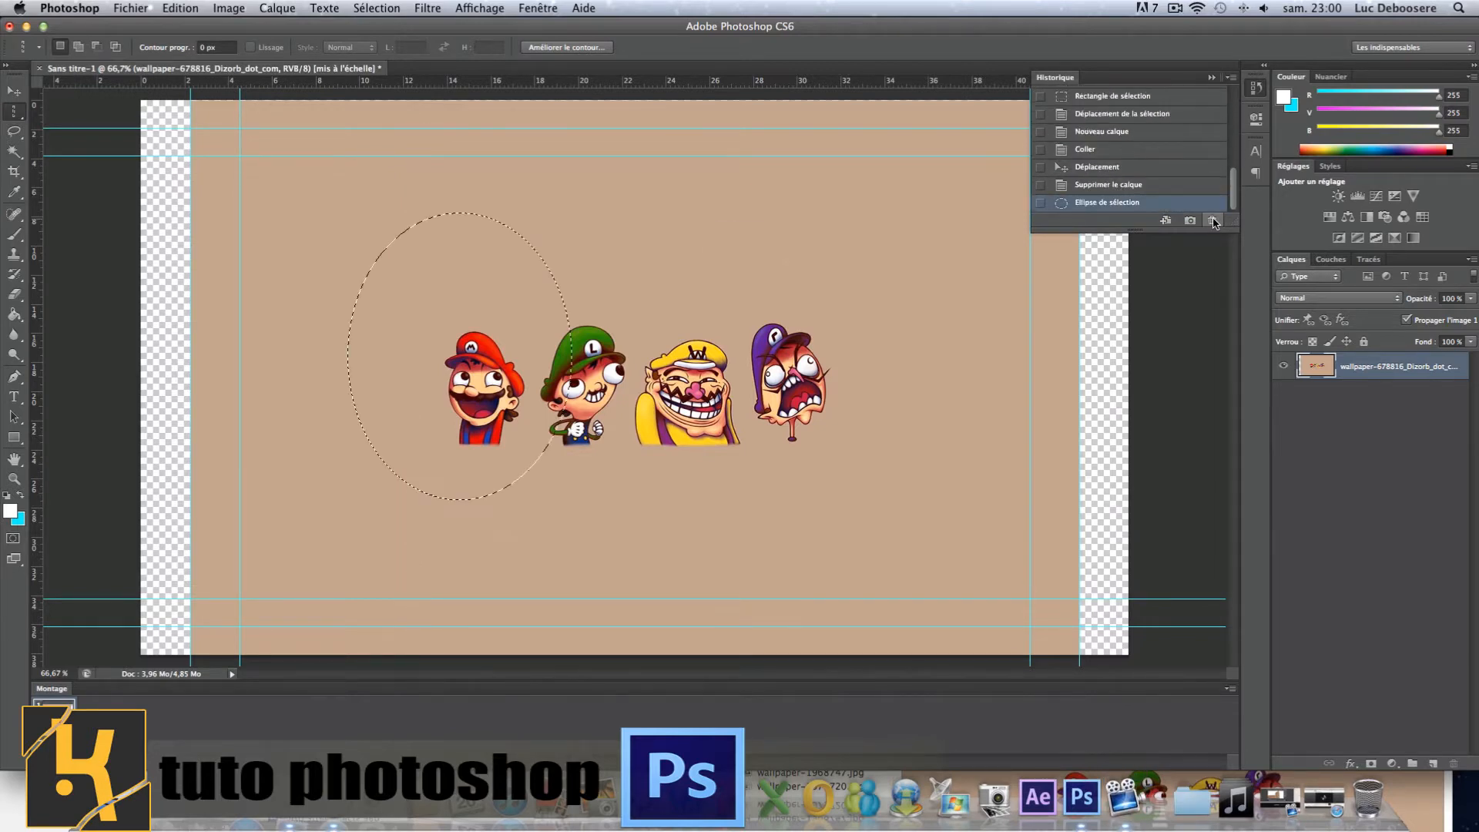
pyautogui.click(1213, 221)
pyautogui.click(1213, 221)
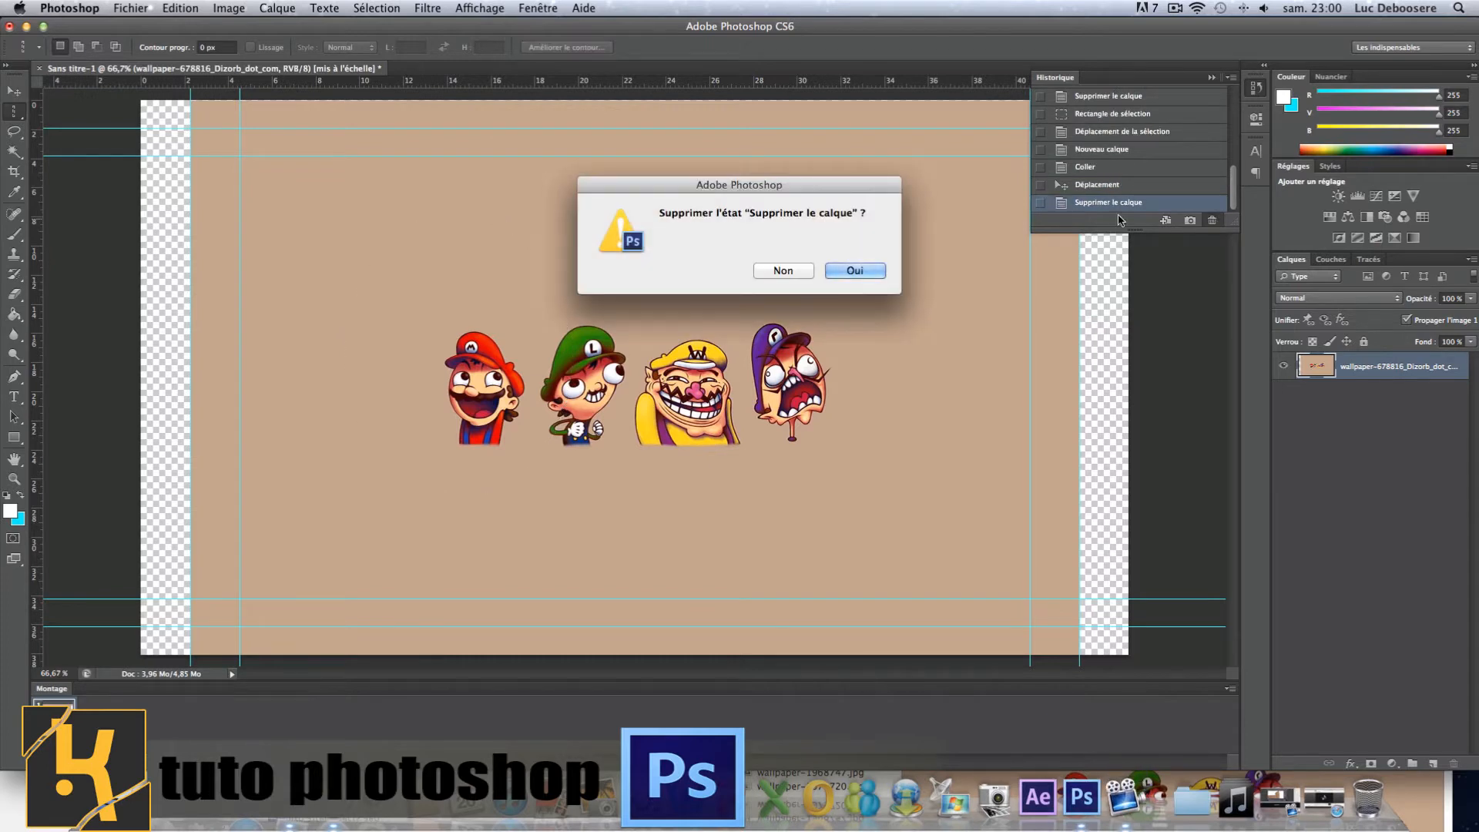
pyautogui.click(782, 271)
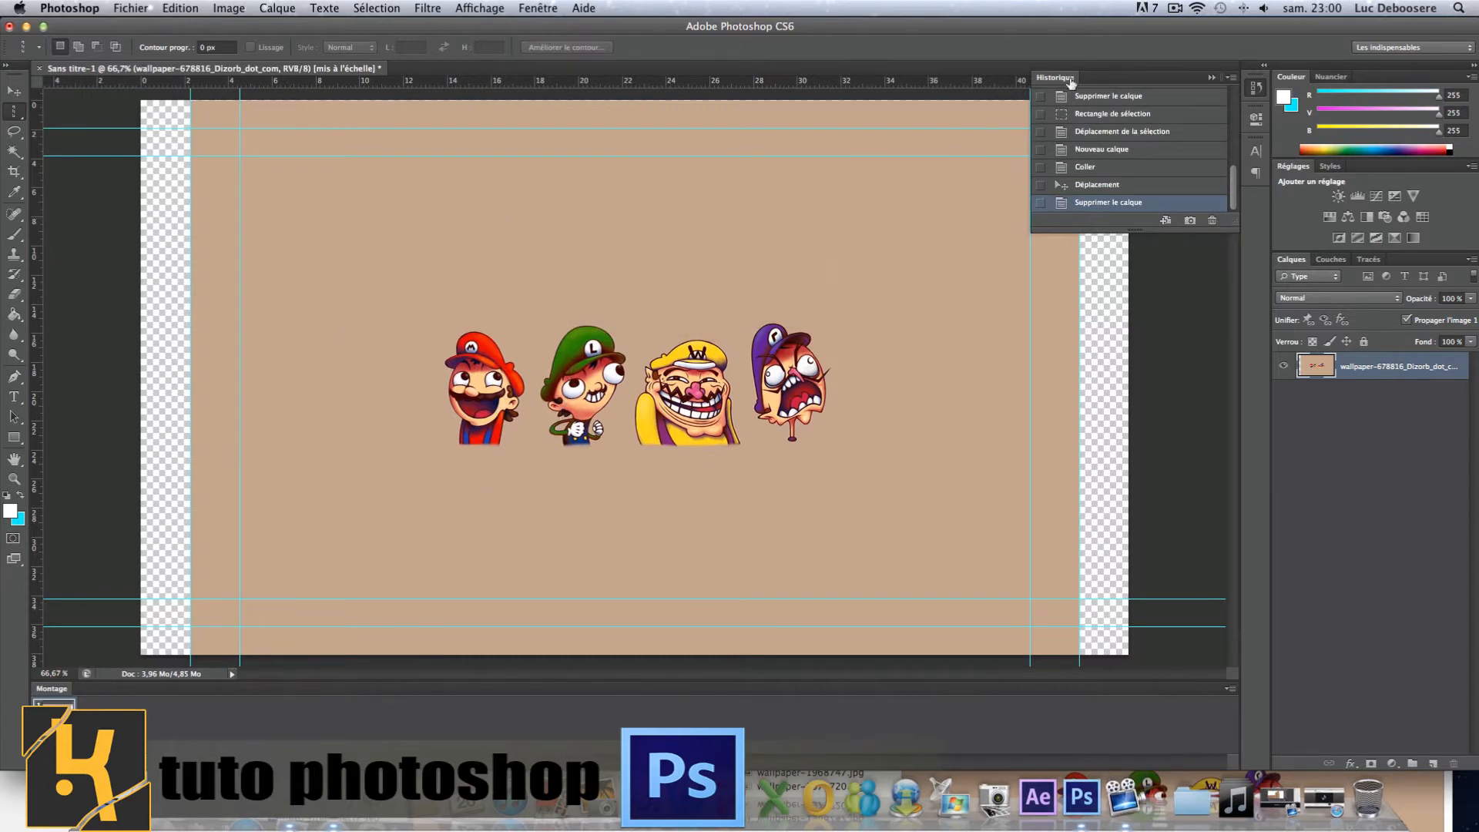
pyautogui.click(1051, 79)
# Draw a freehand Lasso selection closely around the red-capped character
pyautogui.click(364, 9)
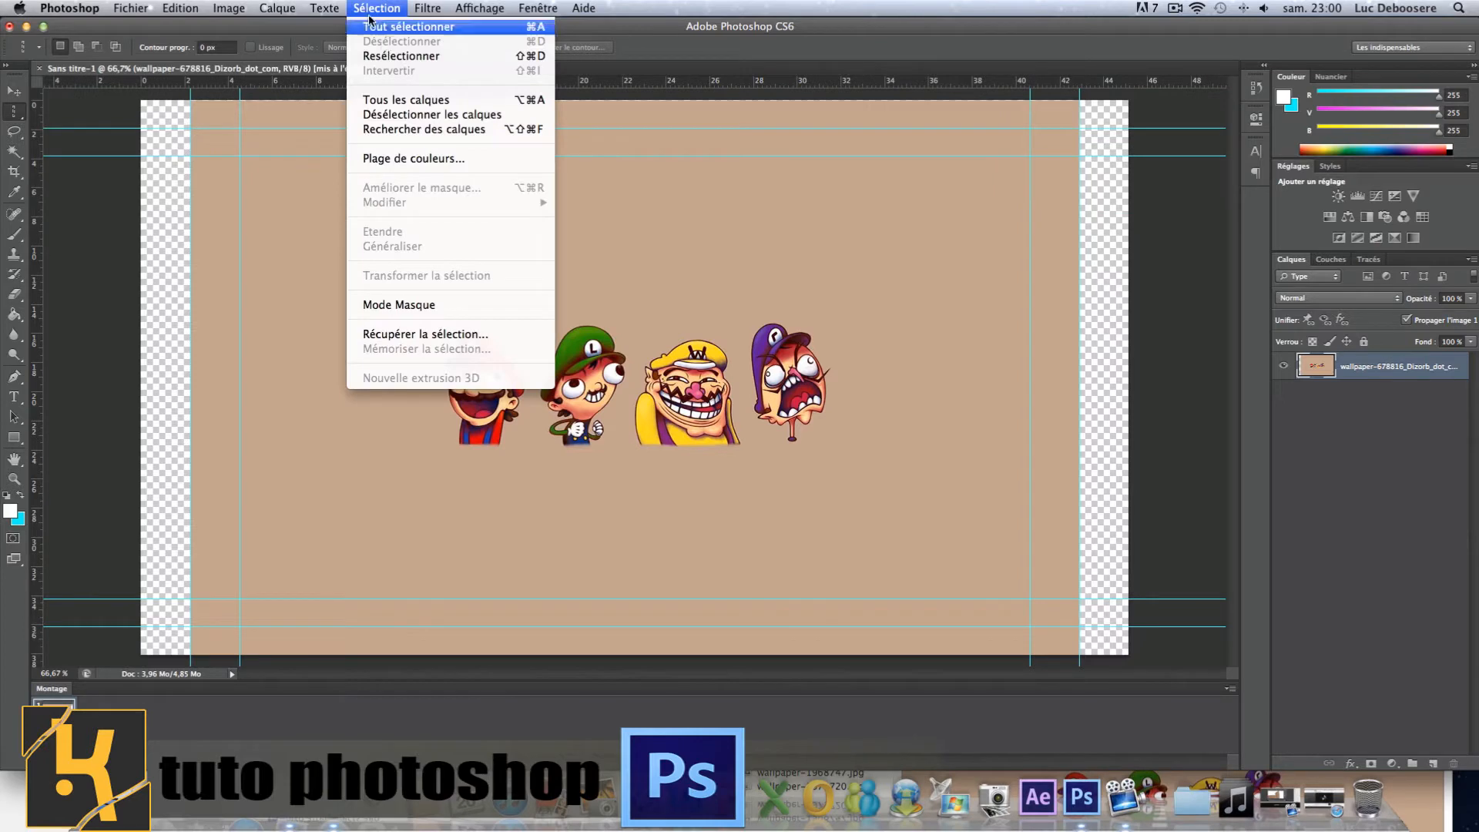
pyautogui.click(318, 82)
pyautogui.click(11, 132)
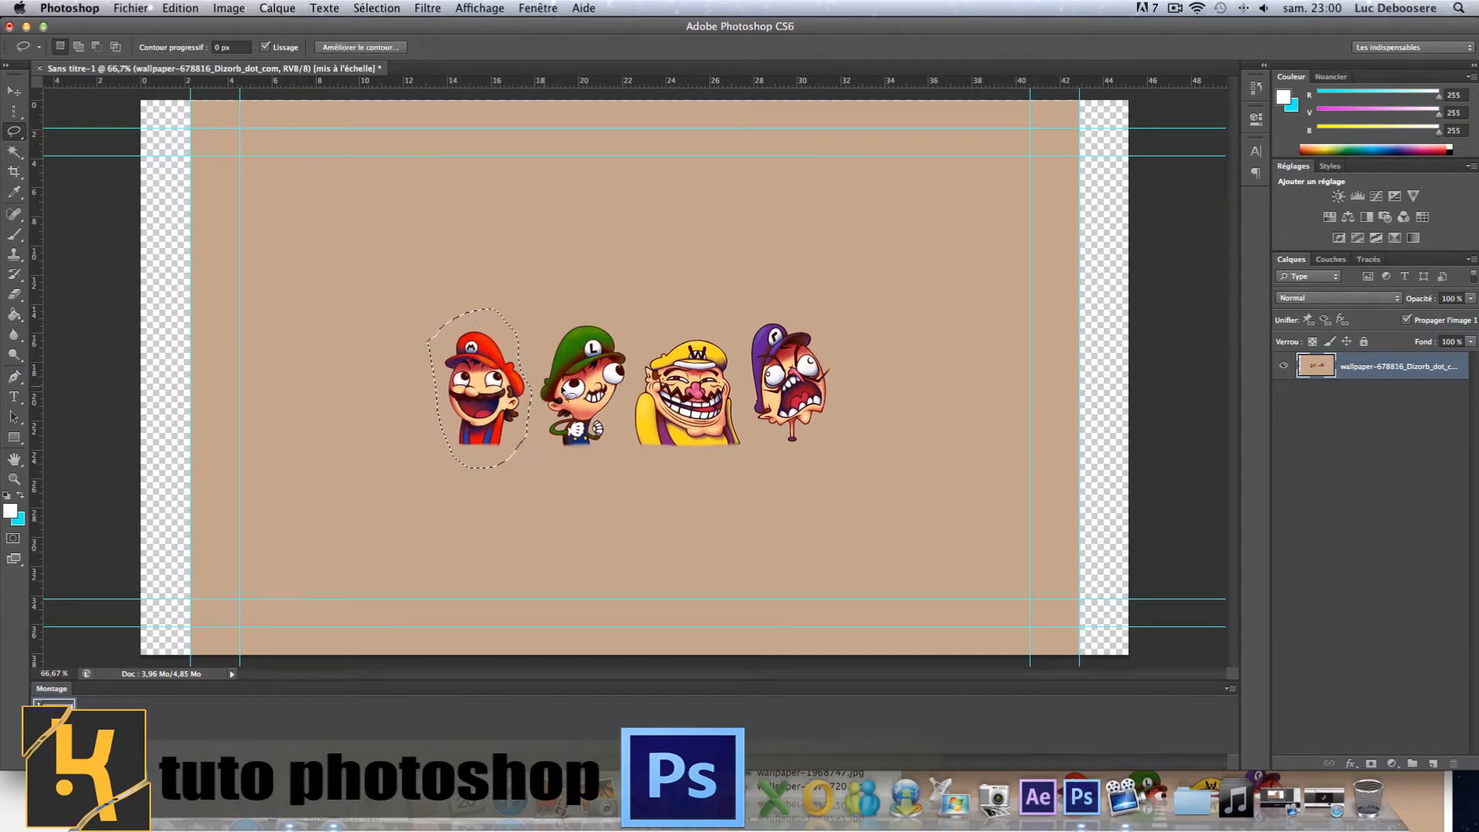
pyautogui.moveTo(477, 383)
pyautogui.mouseDown()
pyautogui.moveTo(385, 477)
pyautogui.moveTo(446, 366)
pyautogui.moveTo(481, 381)
pyautogui.mouseUp()
# Copy the lassoed character onto a new layer and move the copy next to the original on its left
pyautogui.click(1433, 764)
pyautogui.press('super+v')
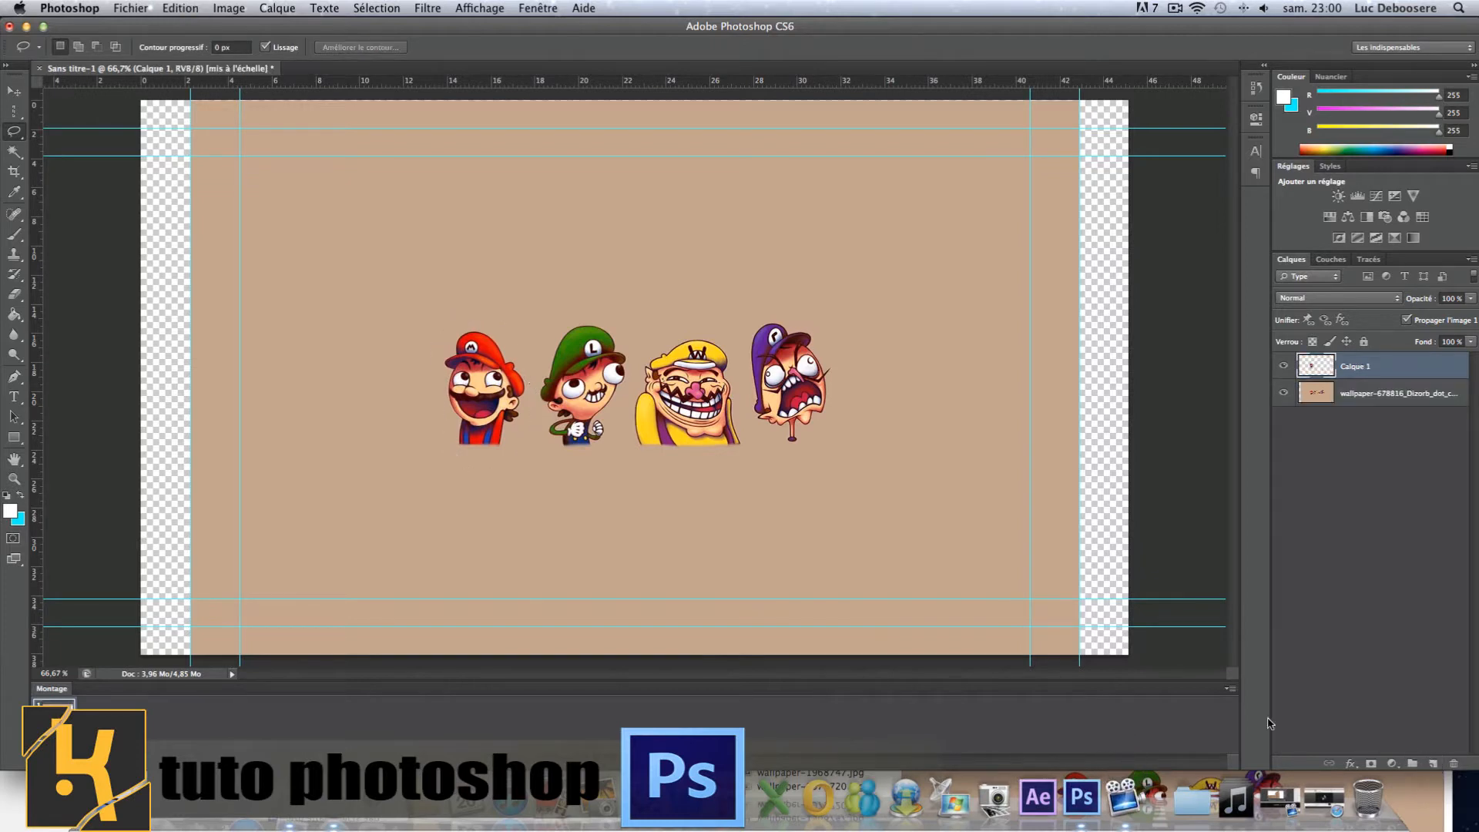
pyautogui.click(14, 90)
pyautogui.moveTo(467, 398); pyautogui.dragTo(379, 392)
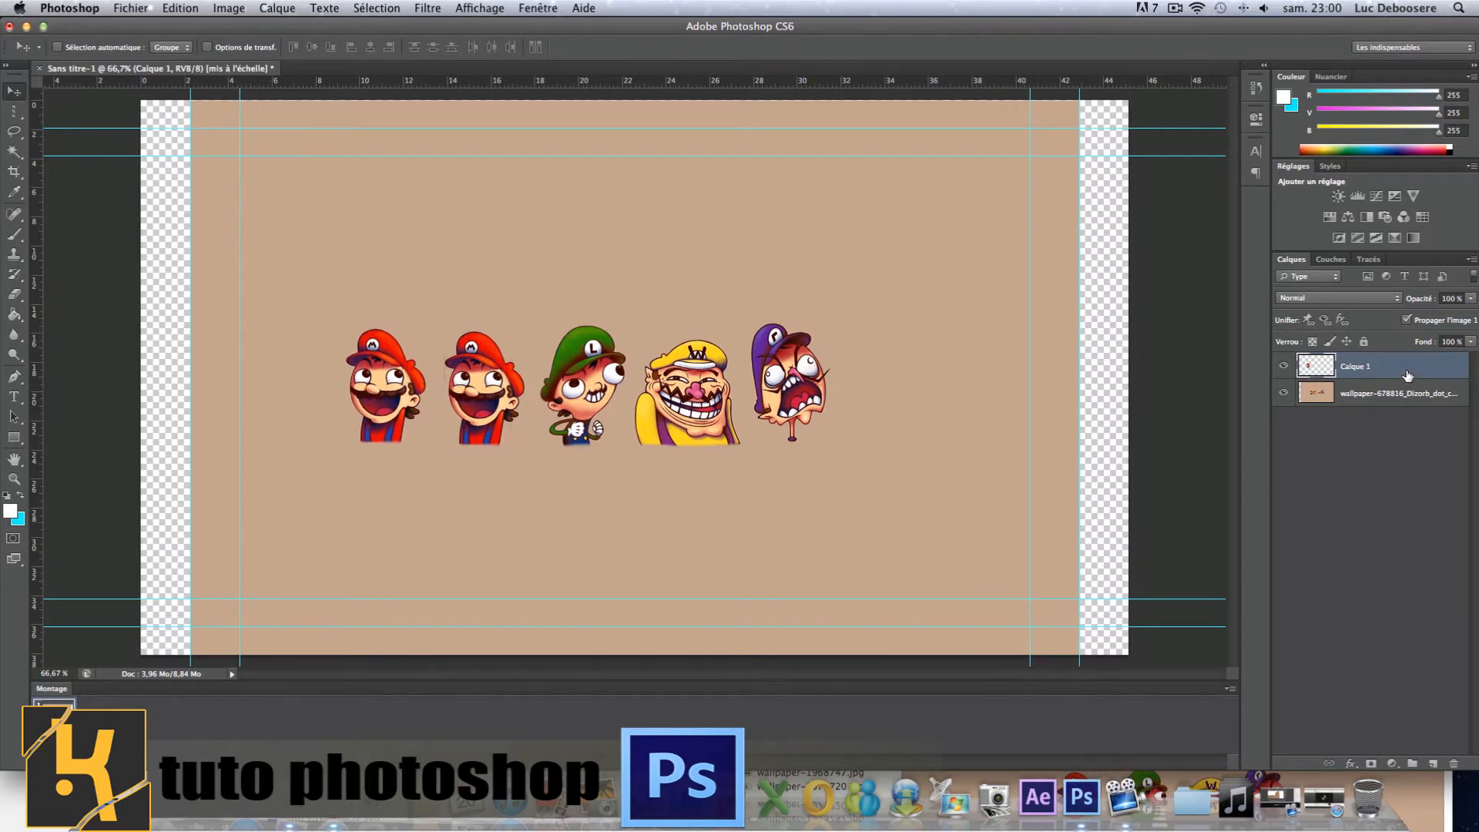
# Delete the Calque 1 layer holding the lassoed copy, and switch to the Zoom tool
pyautogui.press('BackSpace')
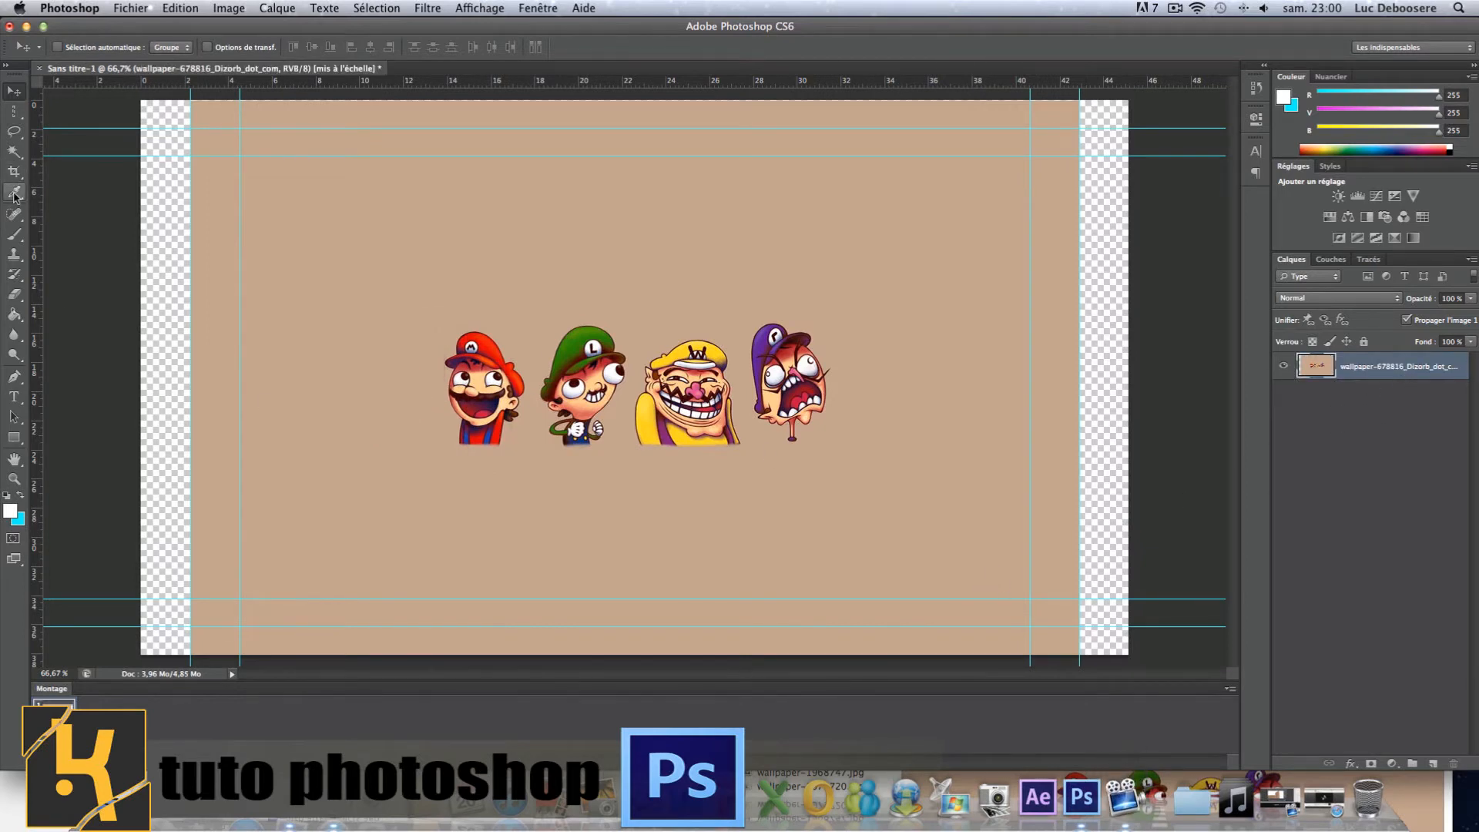
pyautogui.click(14, 131)
pyautogui.click(14, 481)
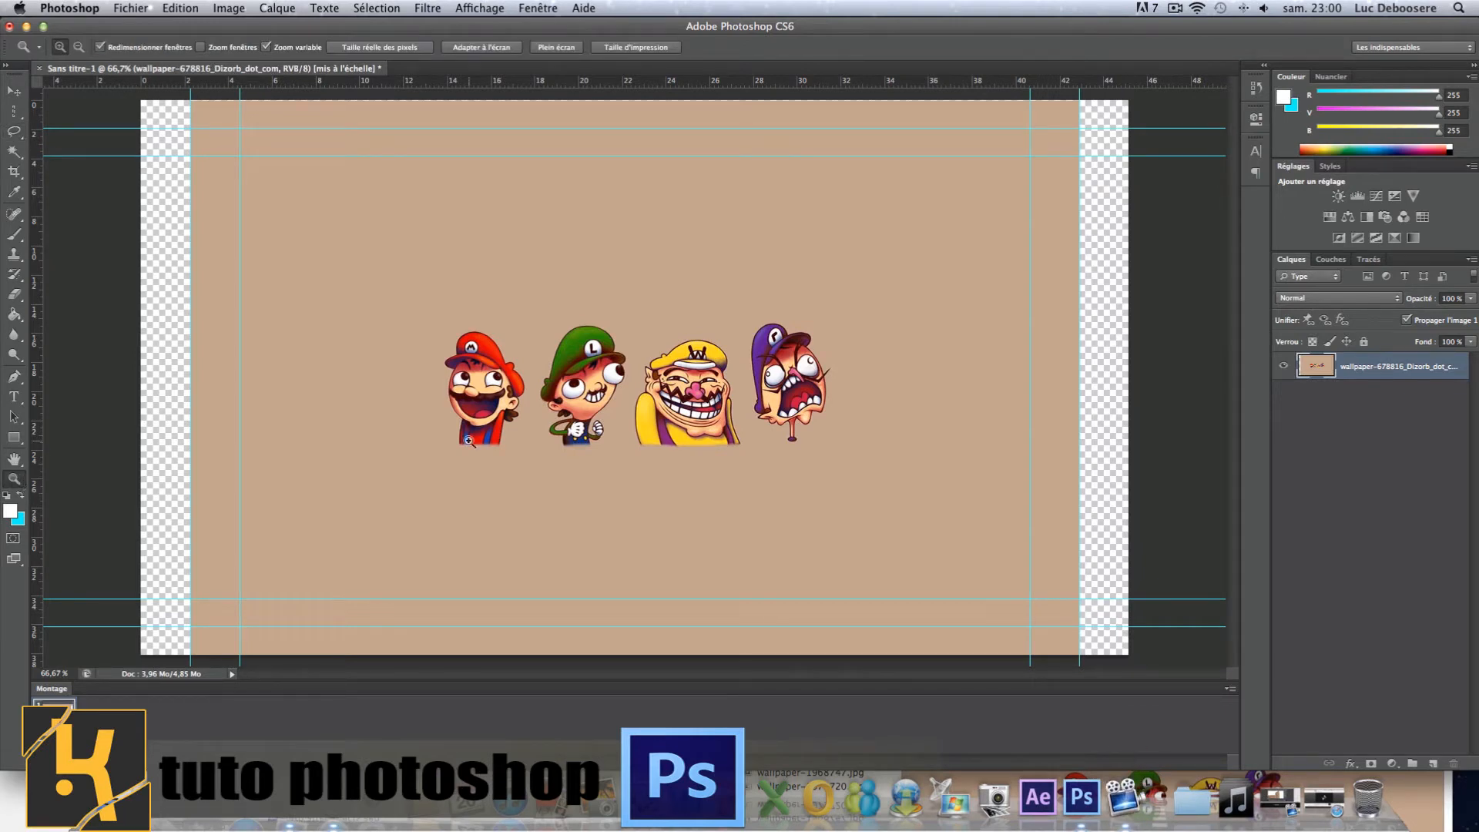
# Zoom far into the red-capped character, fit the image back to the screen, and zoom in on the character to 400%
pyautogui.moveTo(459, 399); pyautogui.dragTo(468, 469)
pyautogui.rightClick(473, 466)
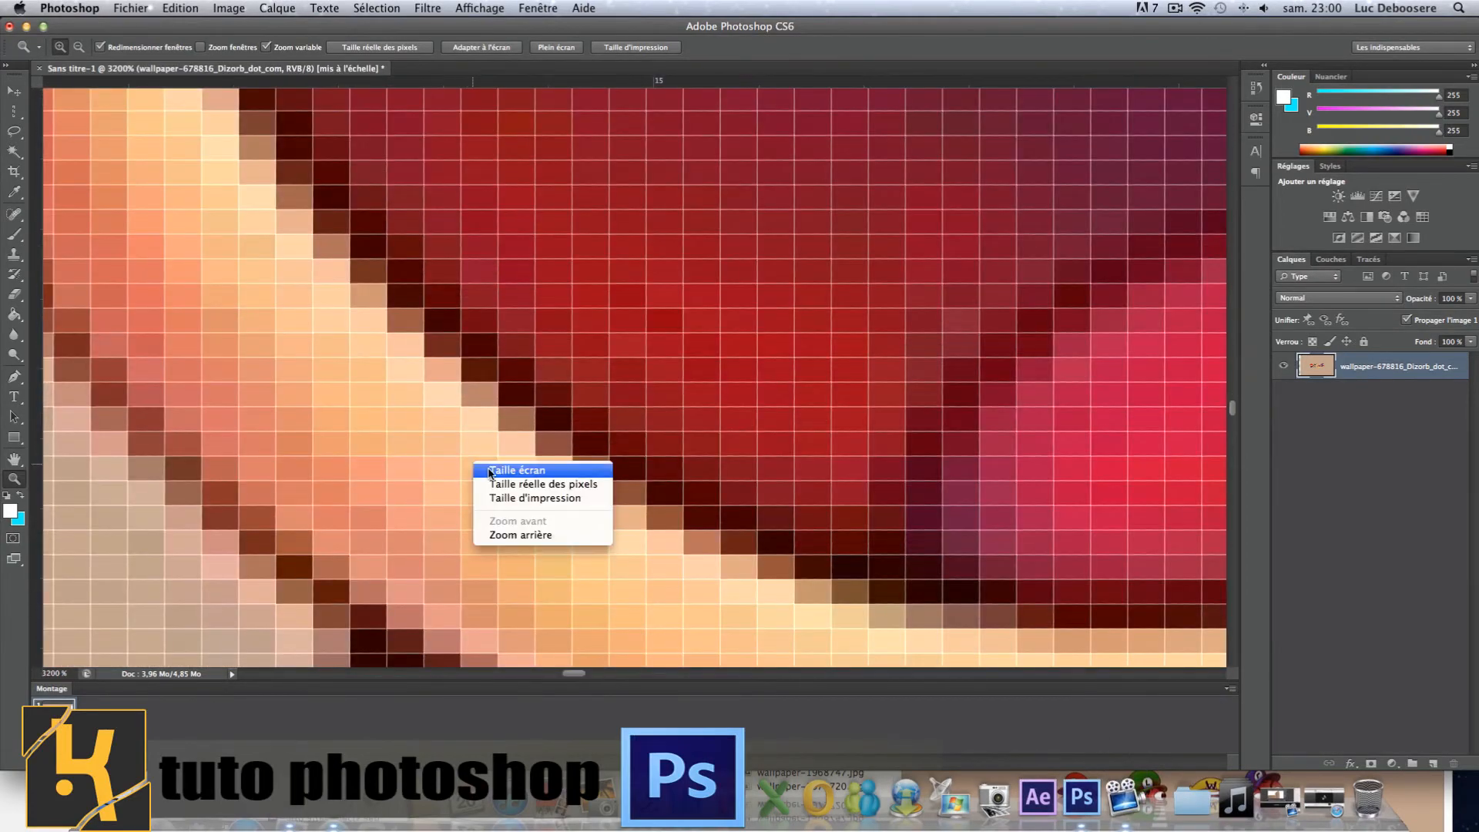
pyautogui.click(479, 472)
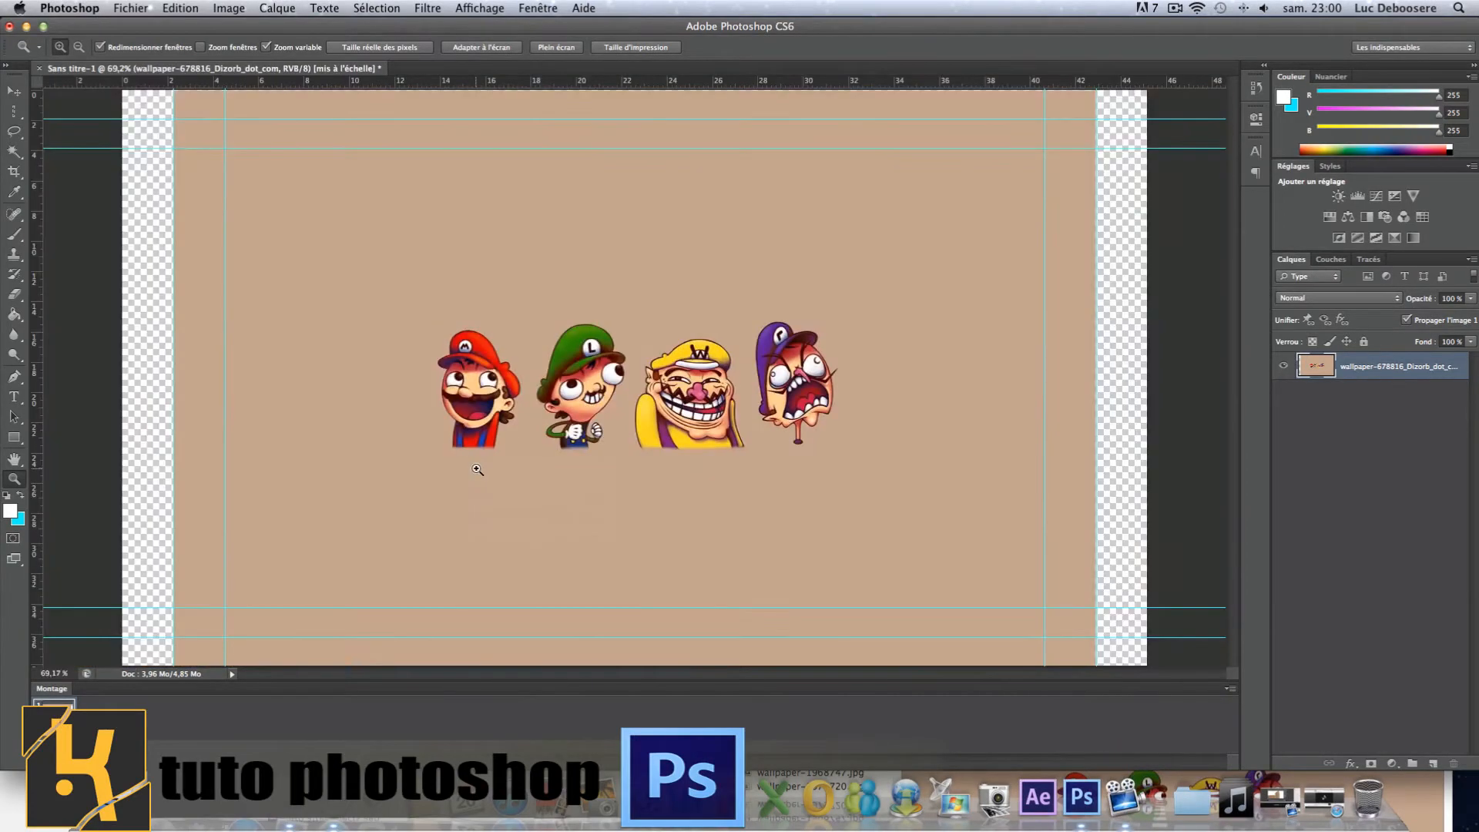
pyautogui.click(478, 462)
pyautogui.click(465, 426)
pyautogui.scroll(2, 432, 439)
pyautogui.click(427, 441)
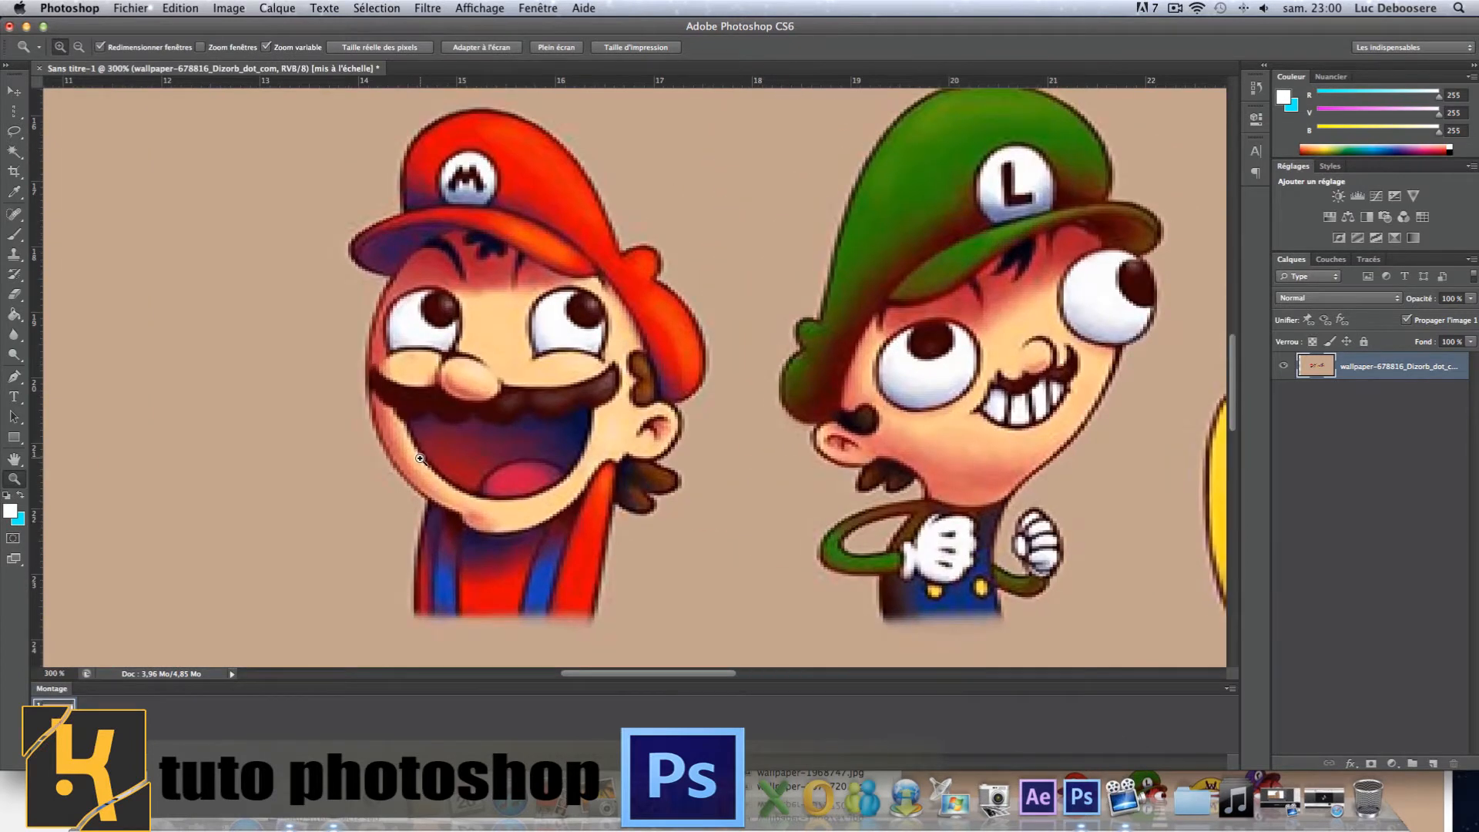
pyautogui.click(419, 458)
# Try to trace the edge of the red-capped character's face and shoulder with the freehand Lasso, and undo the selection
pyautogui.click(13, 131)
pyautogui.scroll(-2, 419, 612)
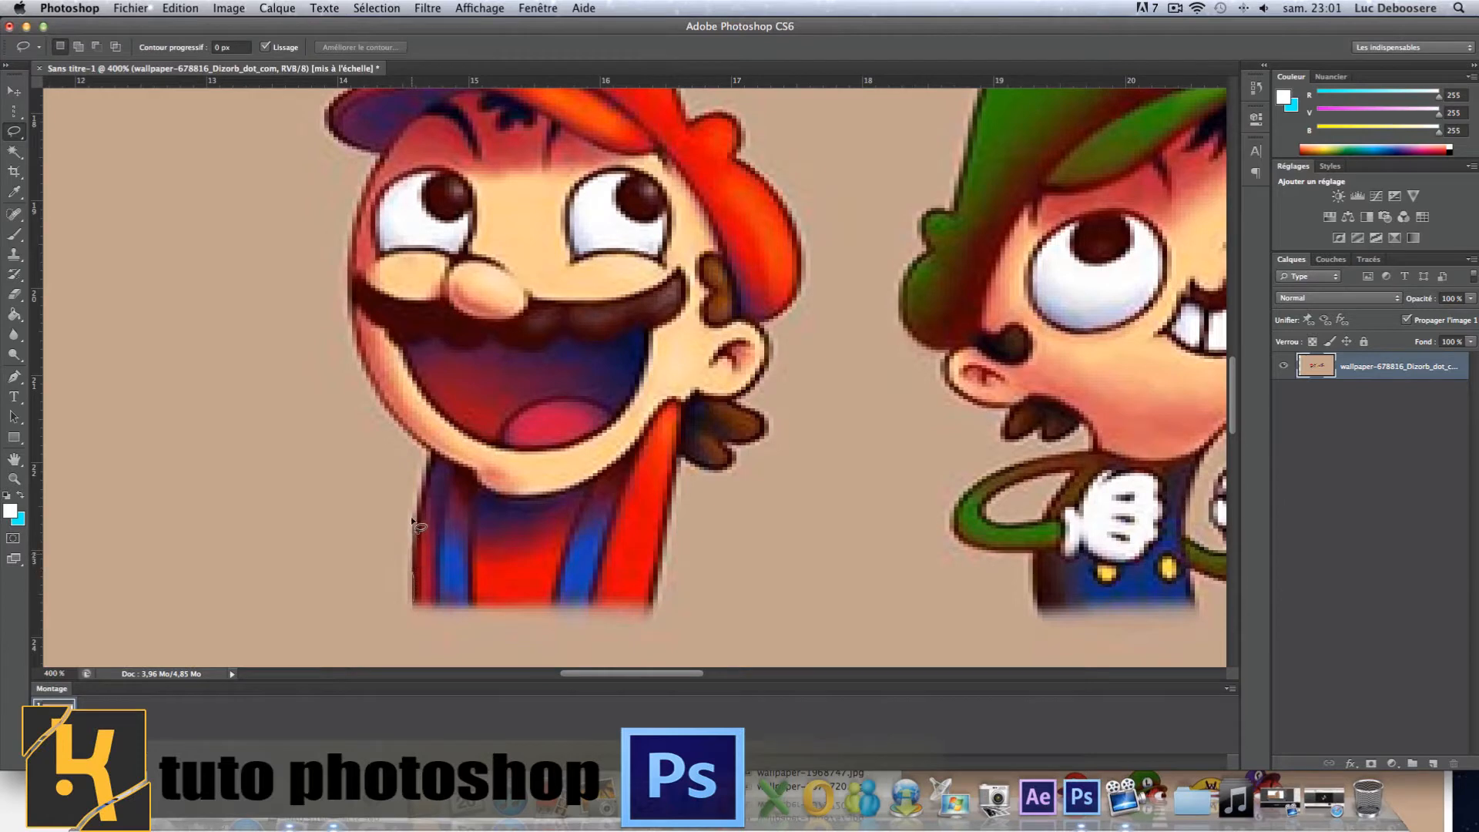
pyautogui.moveTo(425, 474); pyautogui.dragTo(432, 454)
pyautogui.moveTo(370, 356); pyautogui.dragTo(368, 367)
pyautogui.press('super+z')
# Draw a loose, straight-sided Polygonal Lasso selection all around the red-capped character
pyautogui.moveTo(14, 132); pyautogui.dragTo(44, 140)
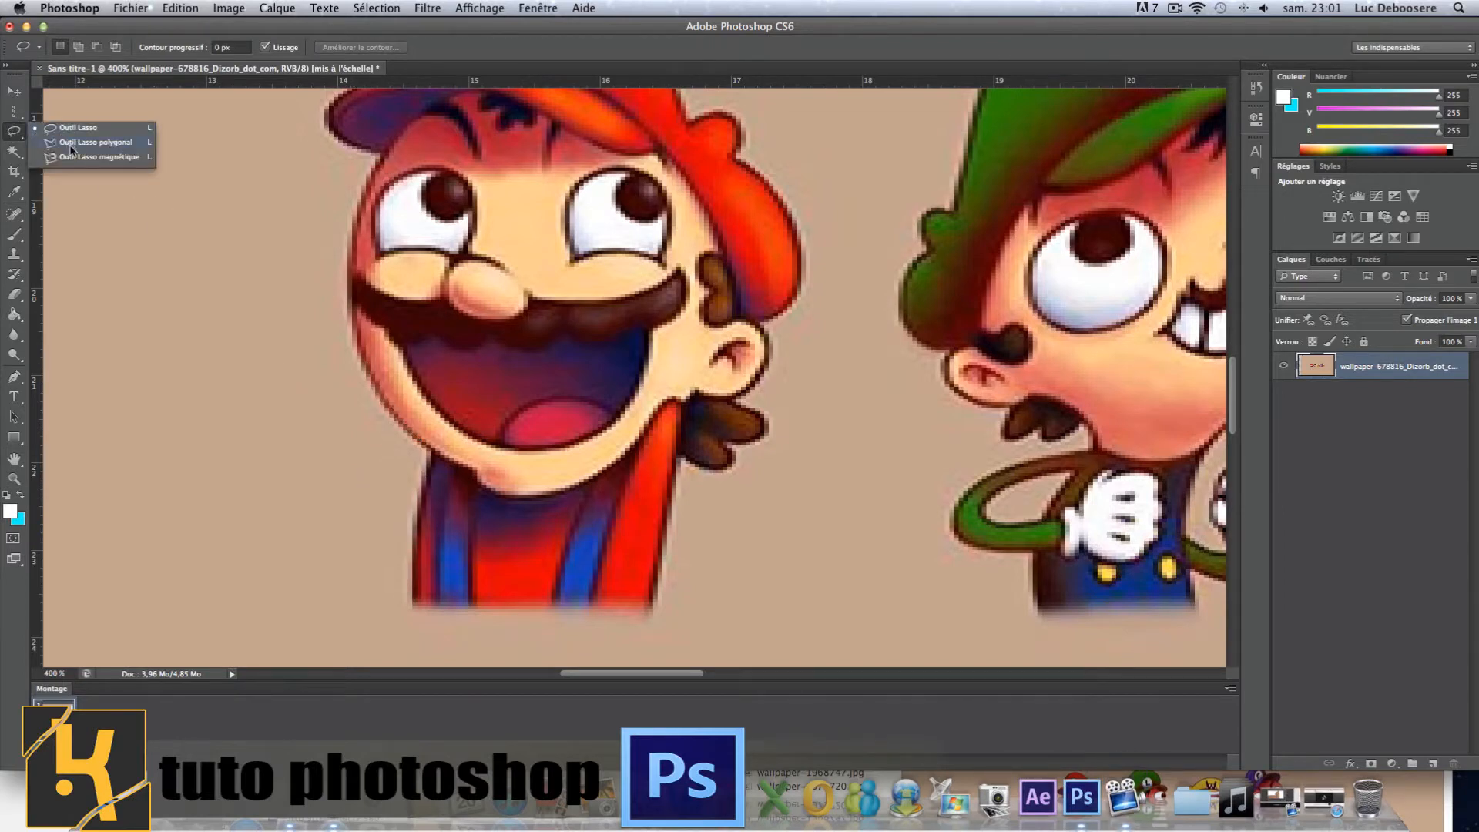
pyautogui.click(71, 145)
pyautogui.scroll(2, 302, 285)
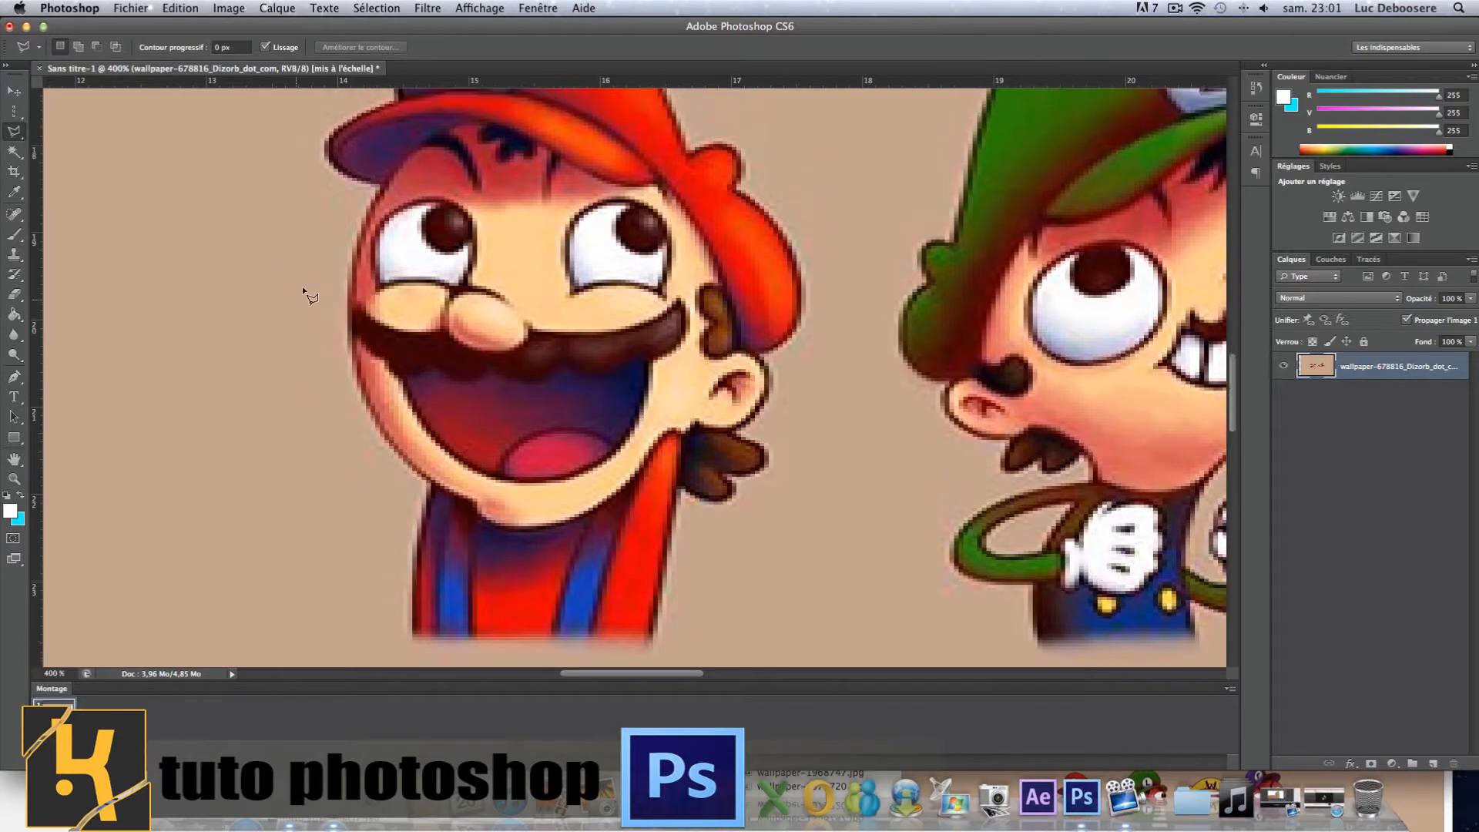
pyautogui.scroll(-3, 290, 331)
pyautogui.scroll(-3, 286, 362)
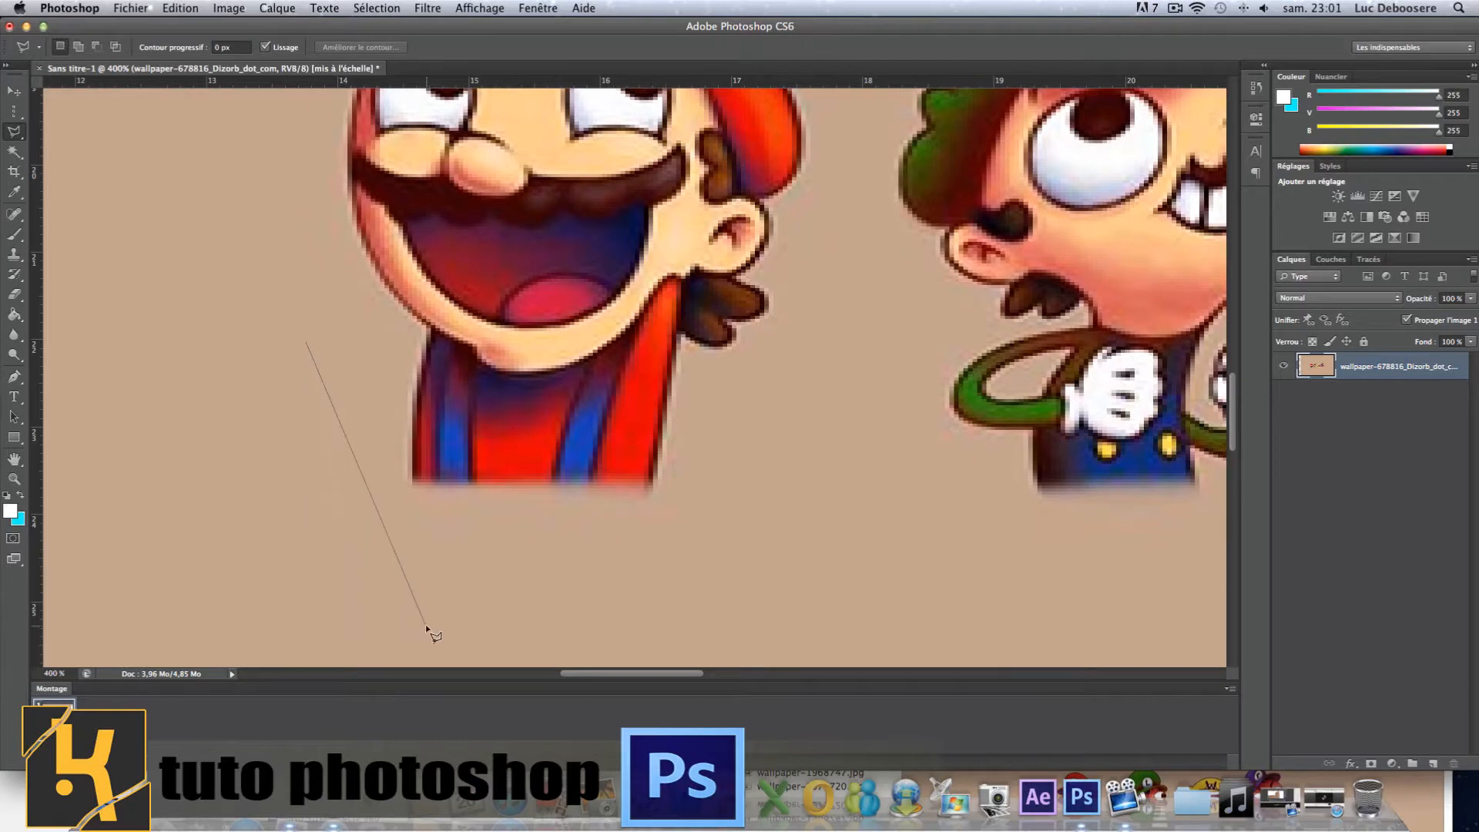
pyautogui.click(397, 598)
pyautogui.click(855, 111)
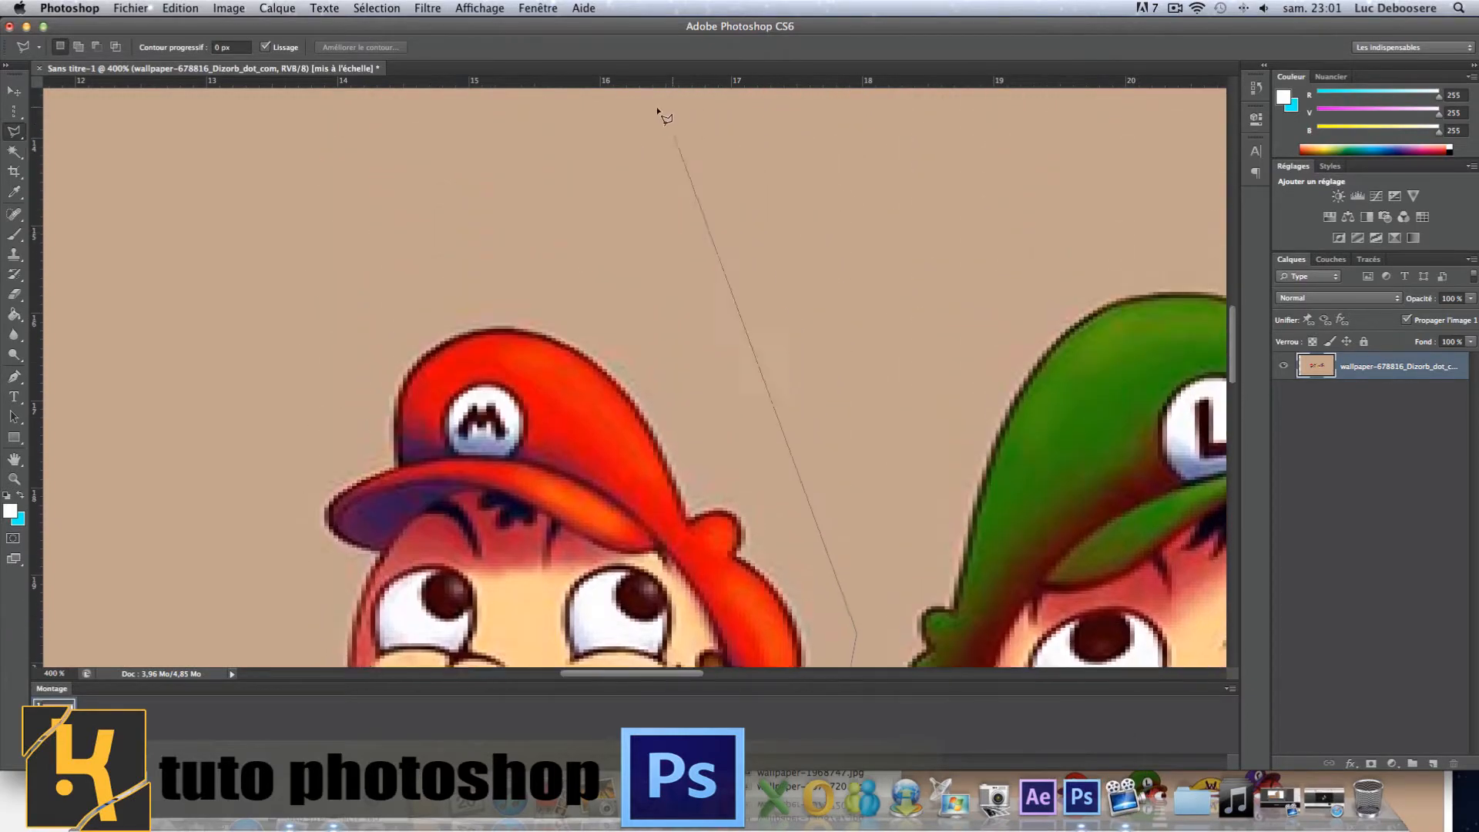
pyautogui.click(724, 114)
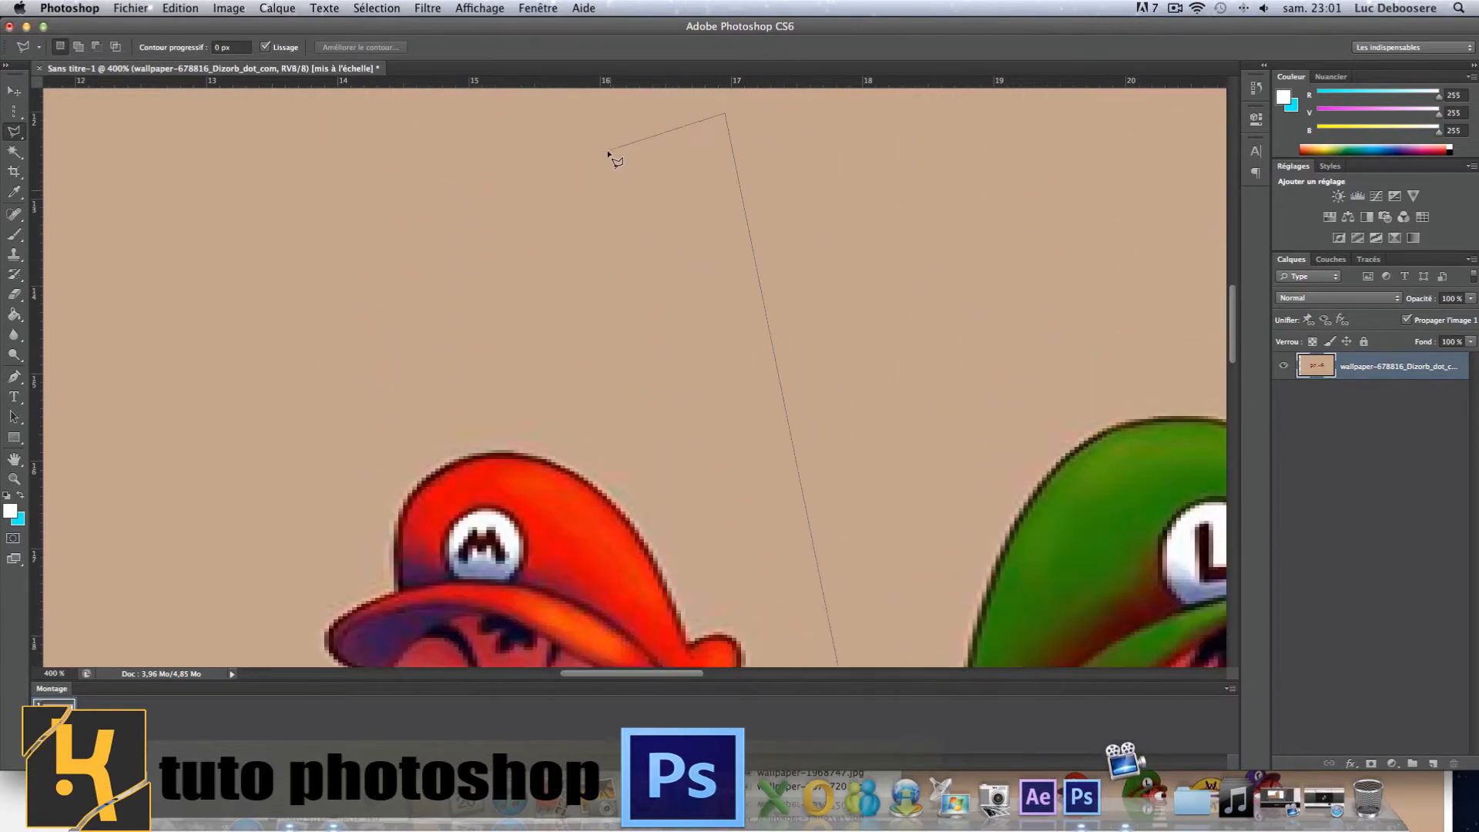
pyautogui.click(238, 478)
pyautogui.scroll(-2, 241, 473)
pyautogui.scroll(-10, 243, 470)
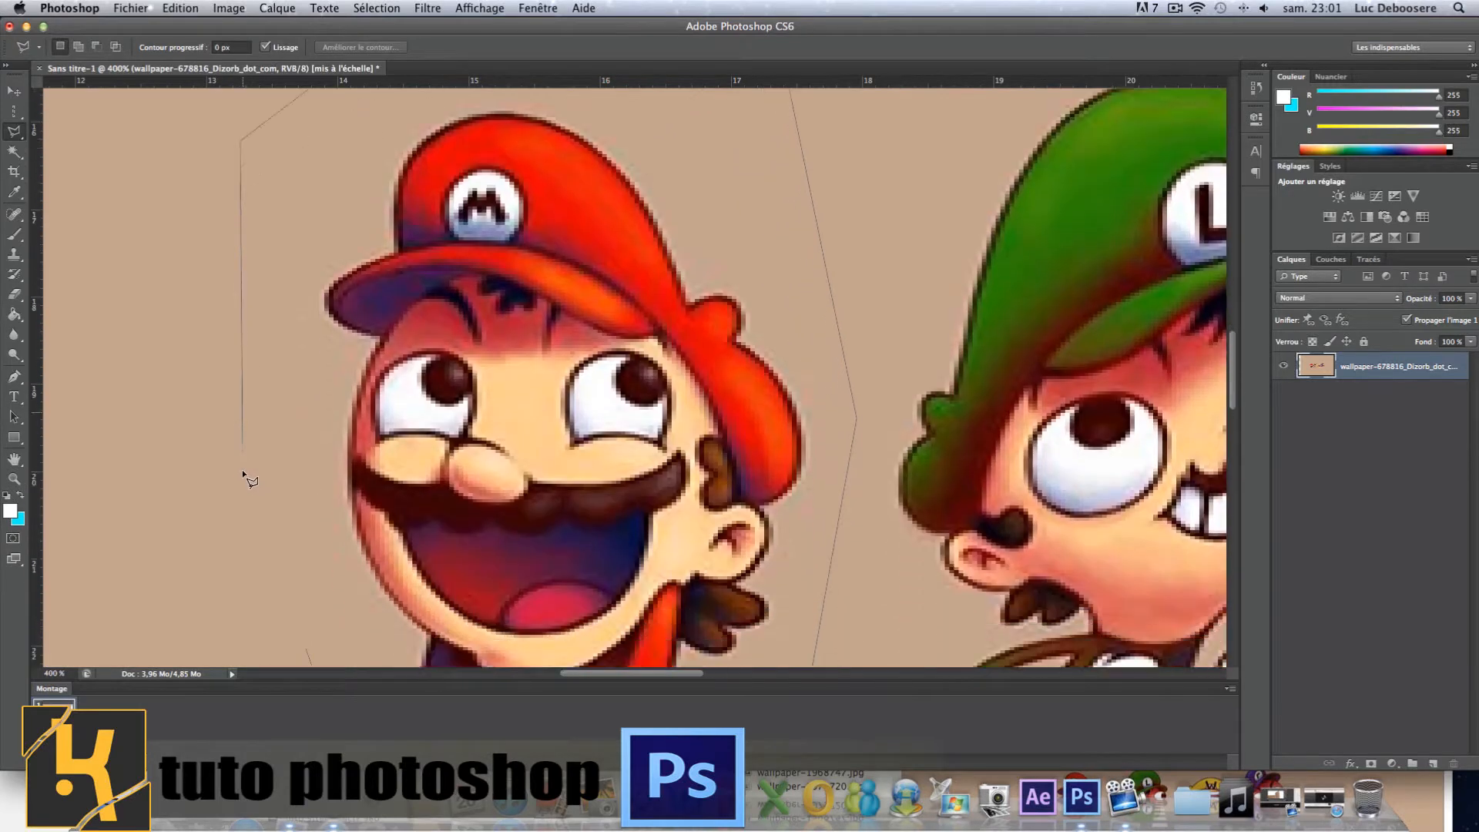
pyautogui.doubleClick(307, 590)
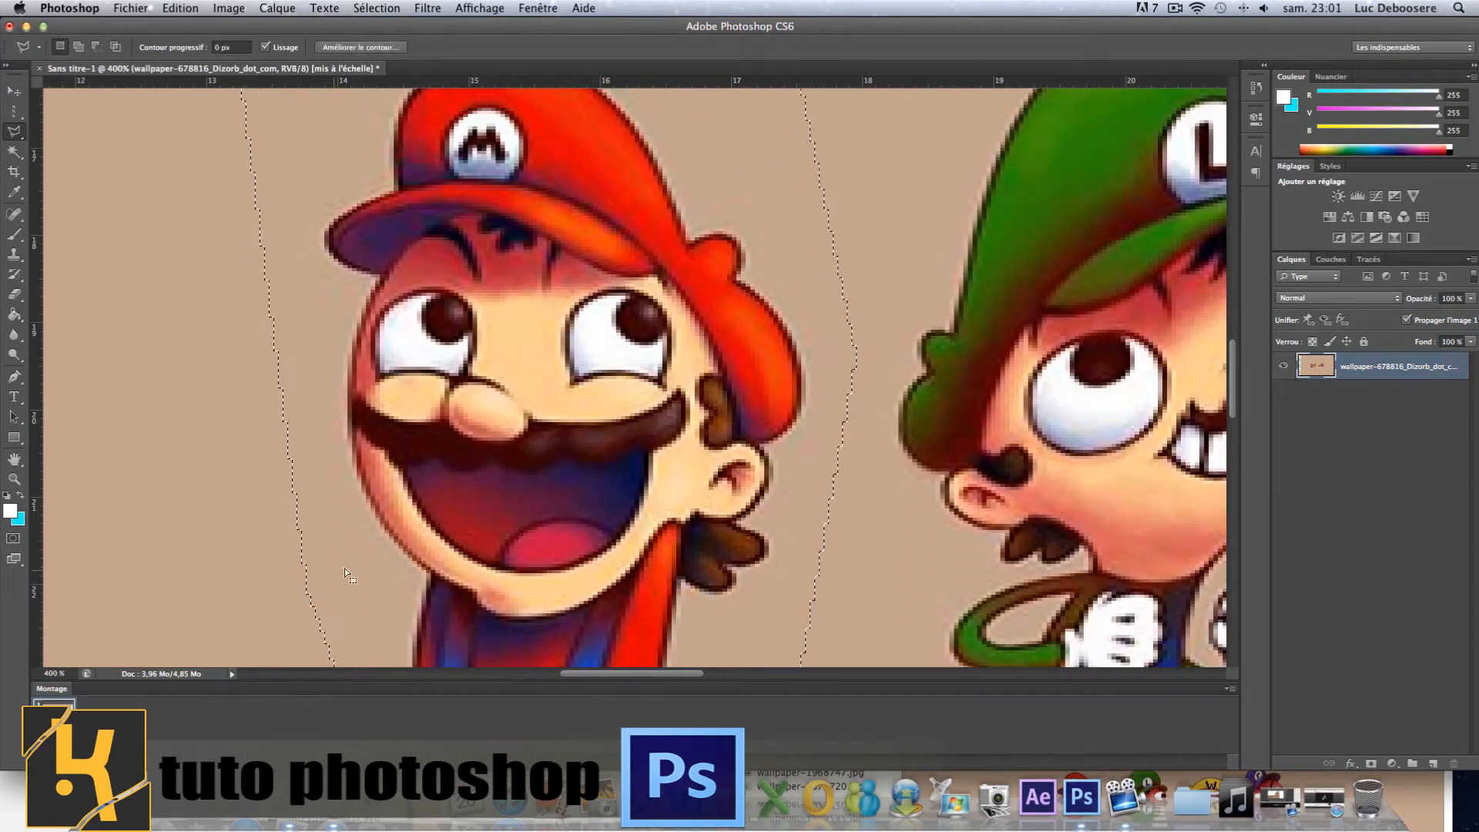
# Undo the polygonal selection around the red-capped character
pyautogui.scroll(5, 478, 477)
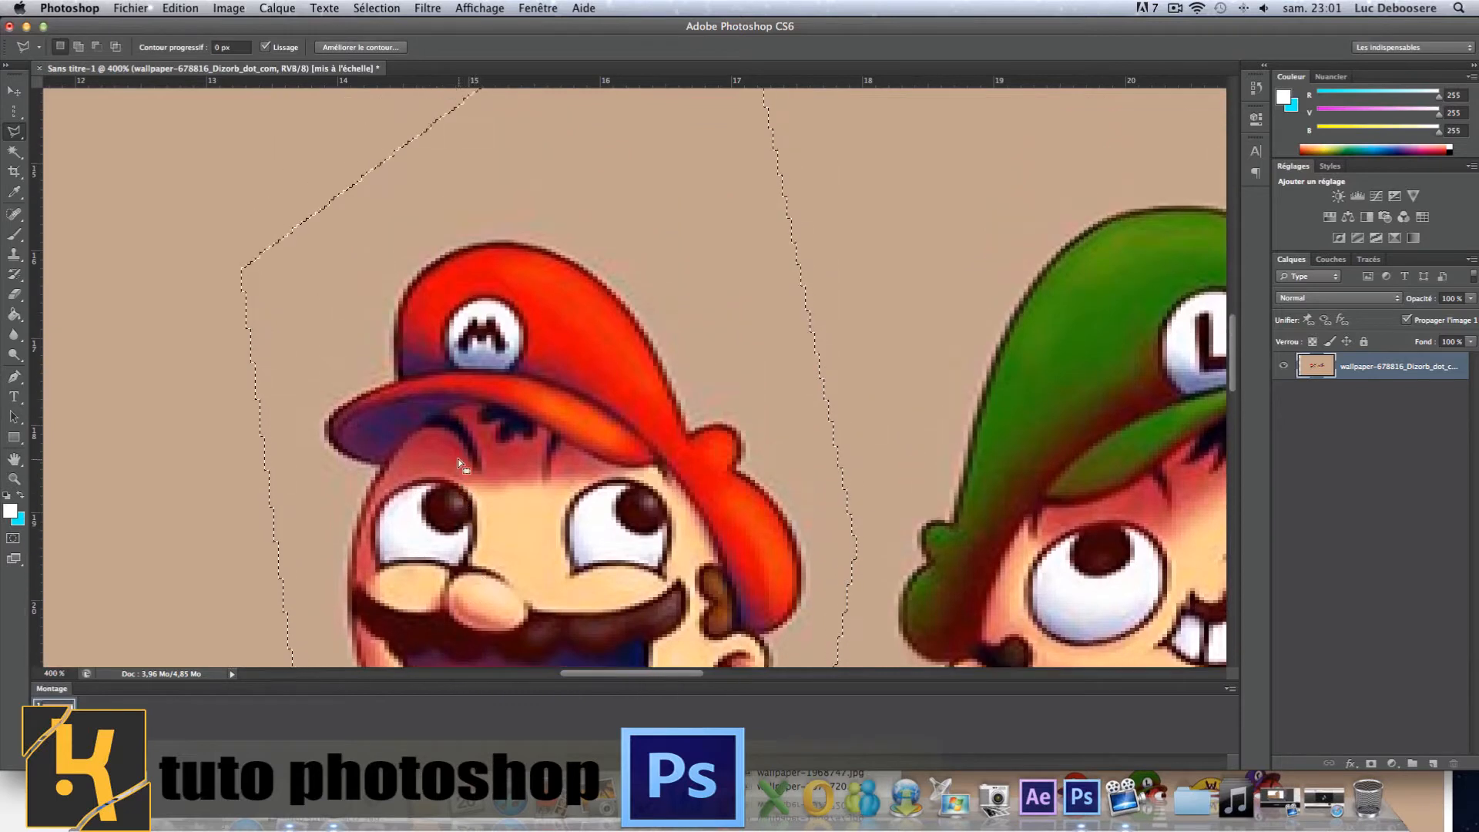
pyautogui.click(16, 132)
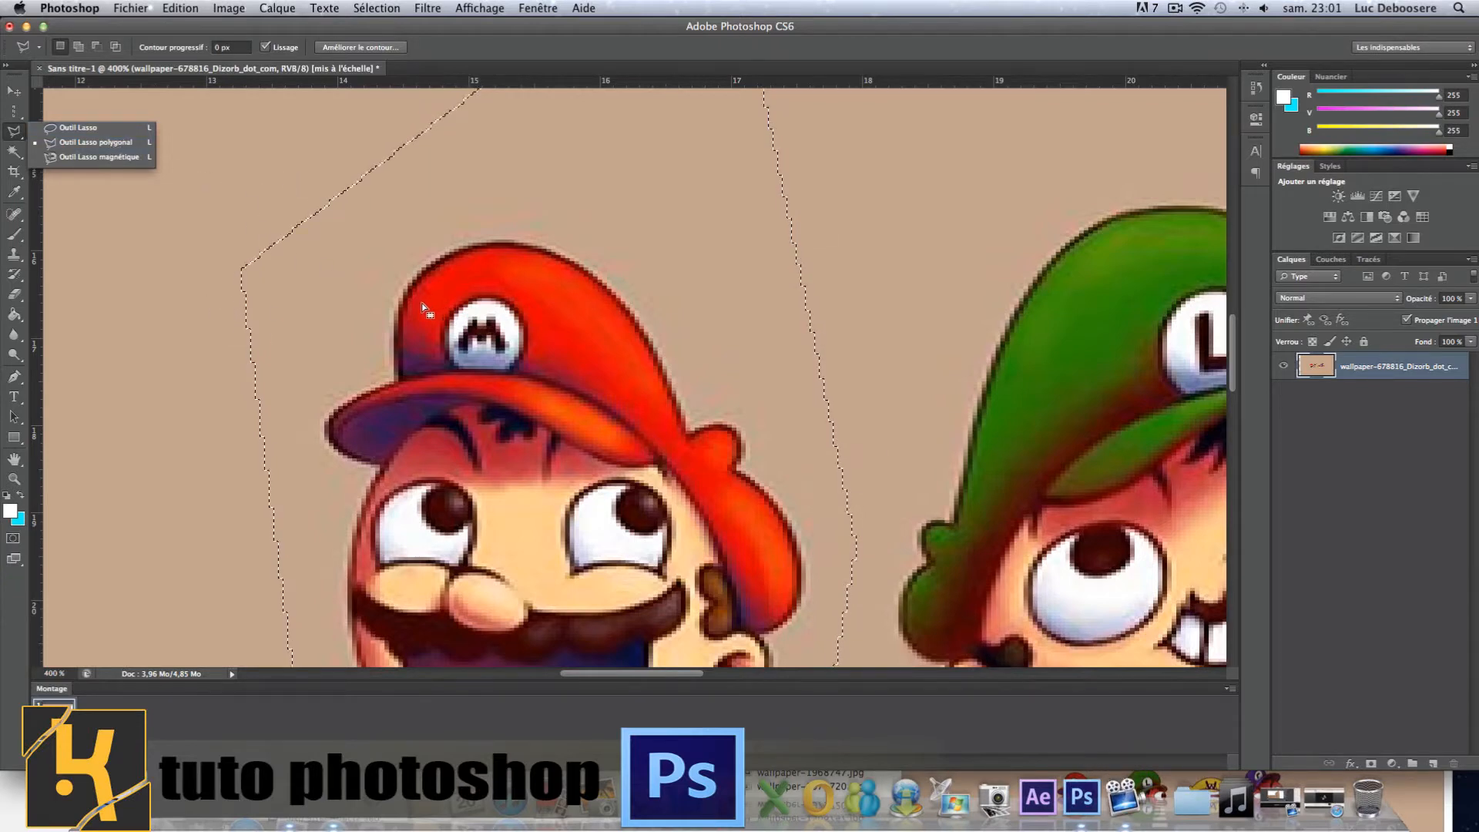
pyautogui.press('super+z')
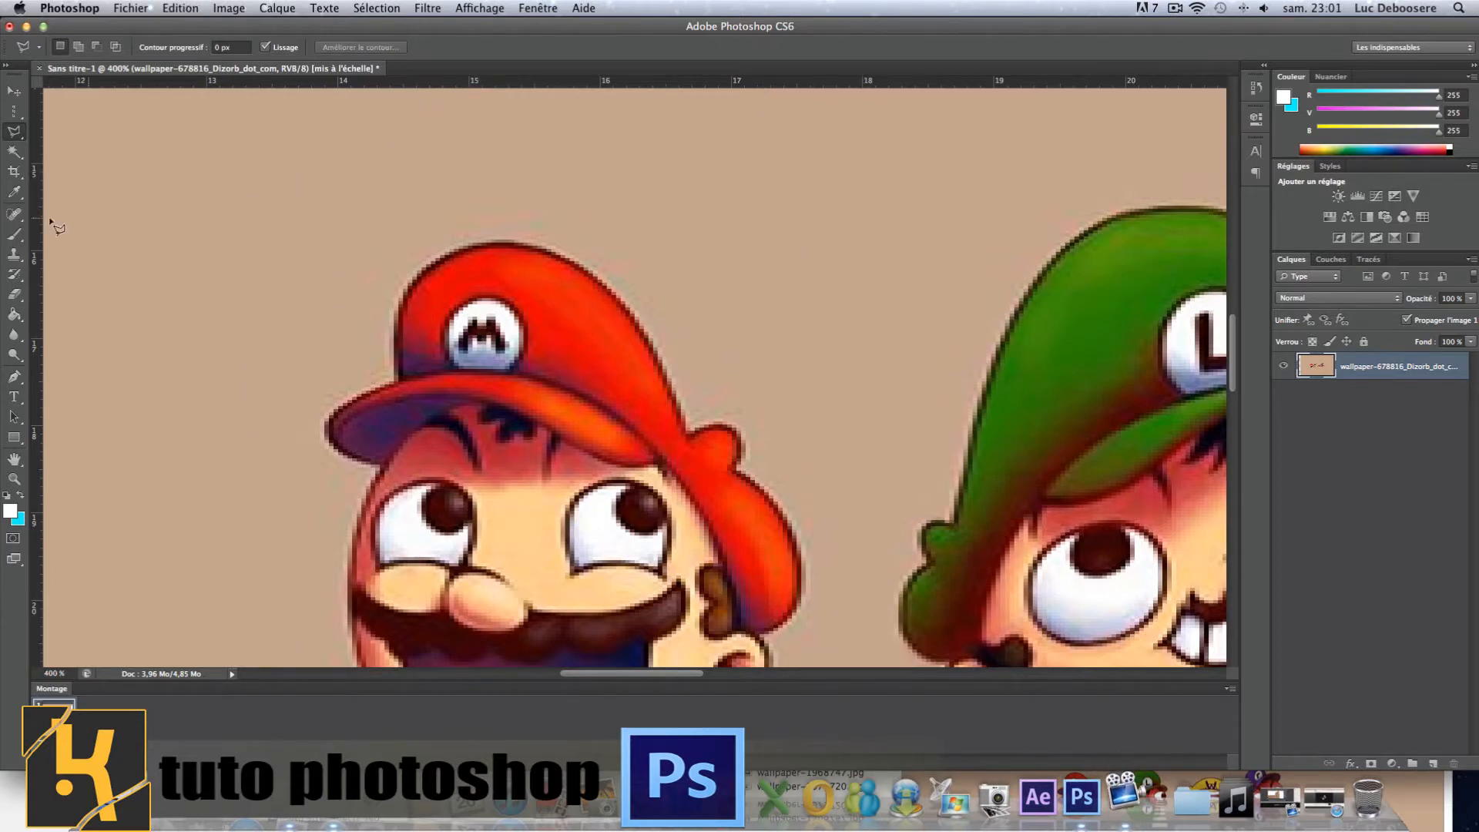
# Trace a closed Magnetic Lasso selection beside the red-capped character's face and cap brim, clear its pixels, and undo the clearing
pyautogui.click(17, 132)
pyautogui.click(99, 158)
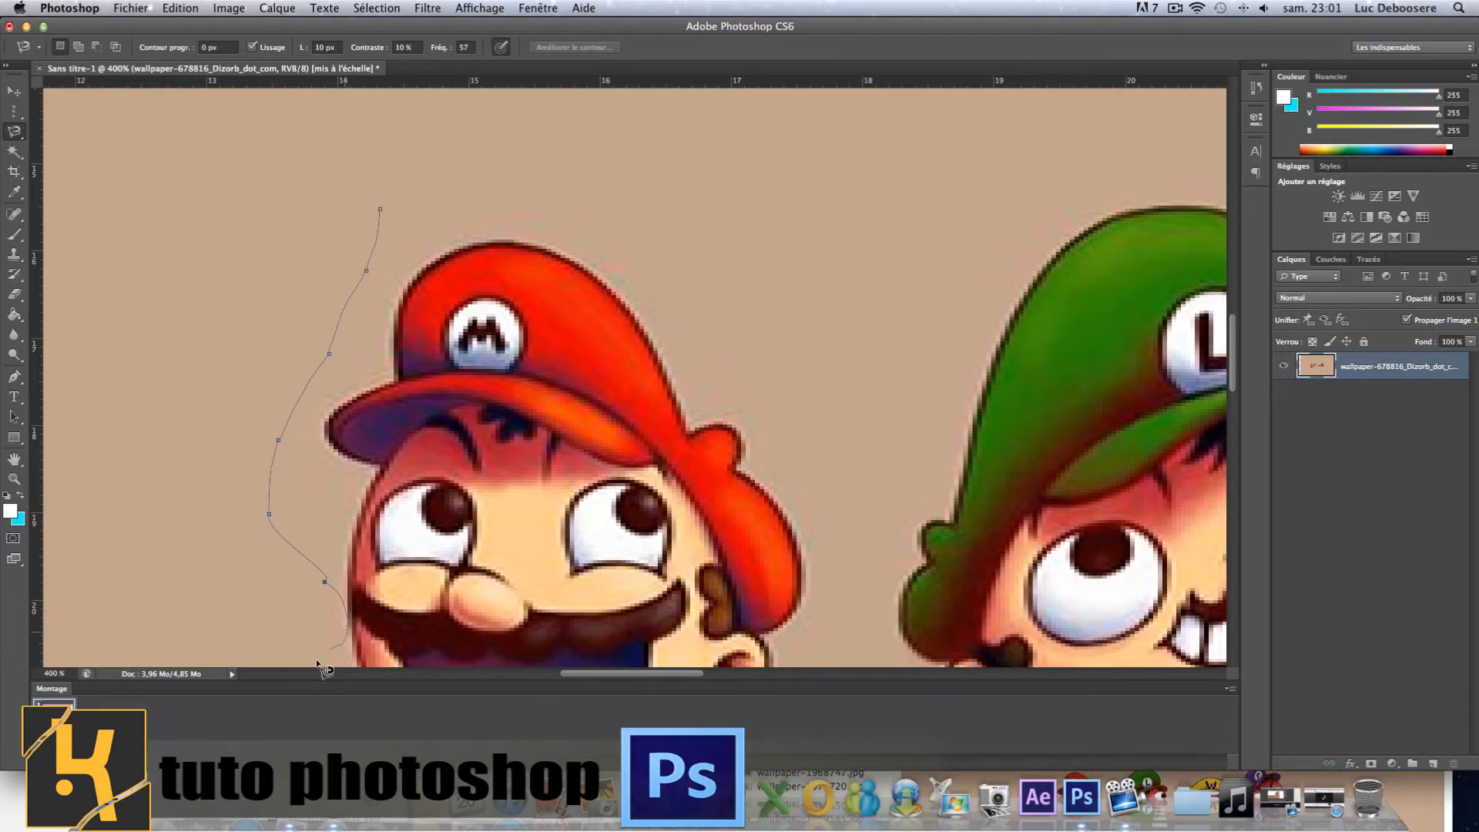
pyautogui.scroll(-3, 293, 562)
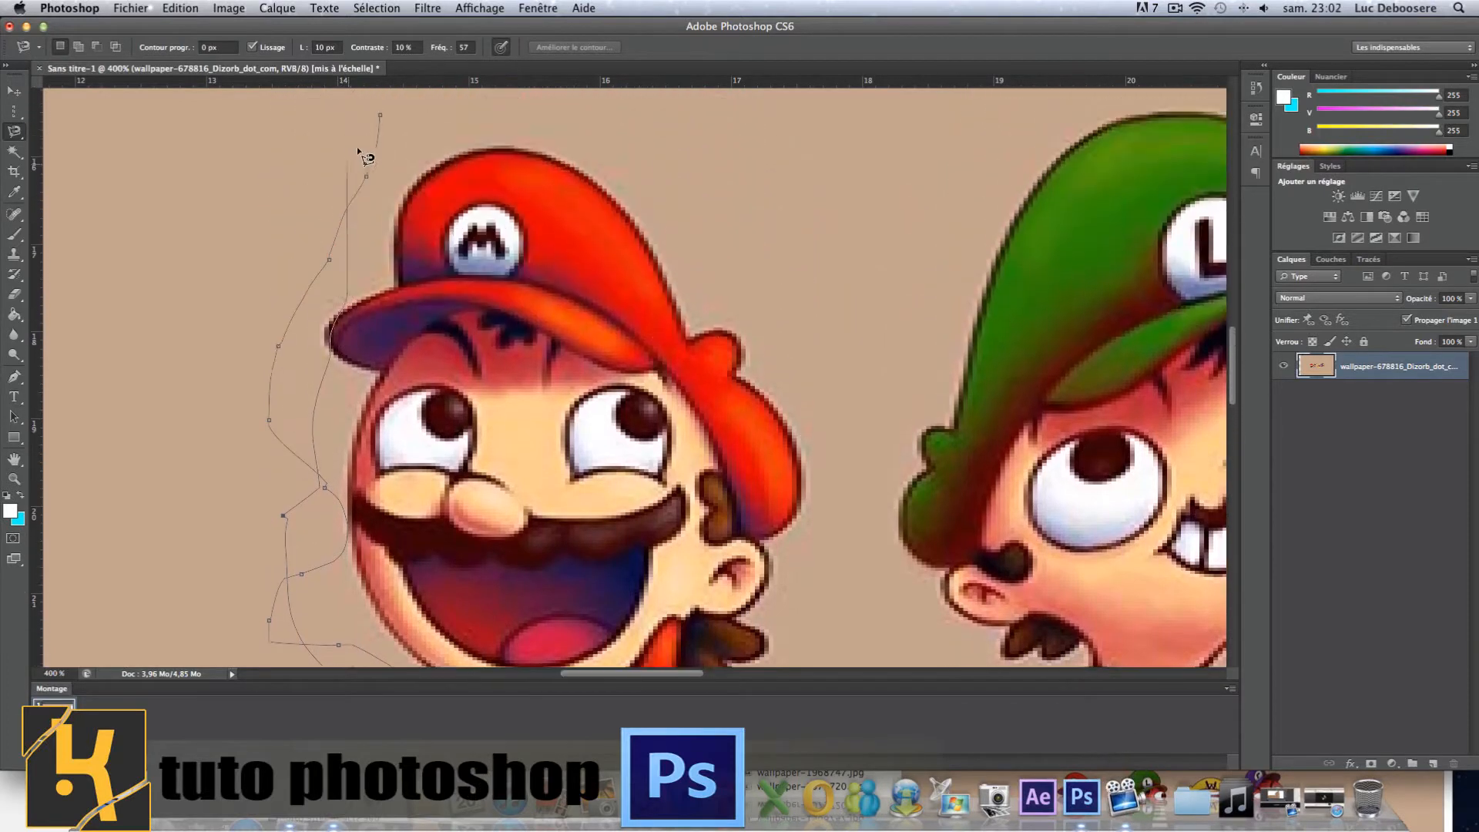
pyautogui.doubleClick(378, 201)
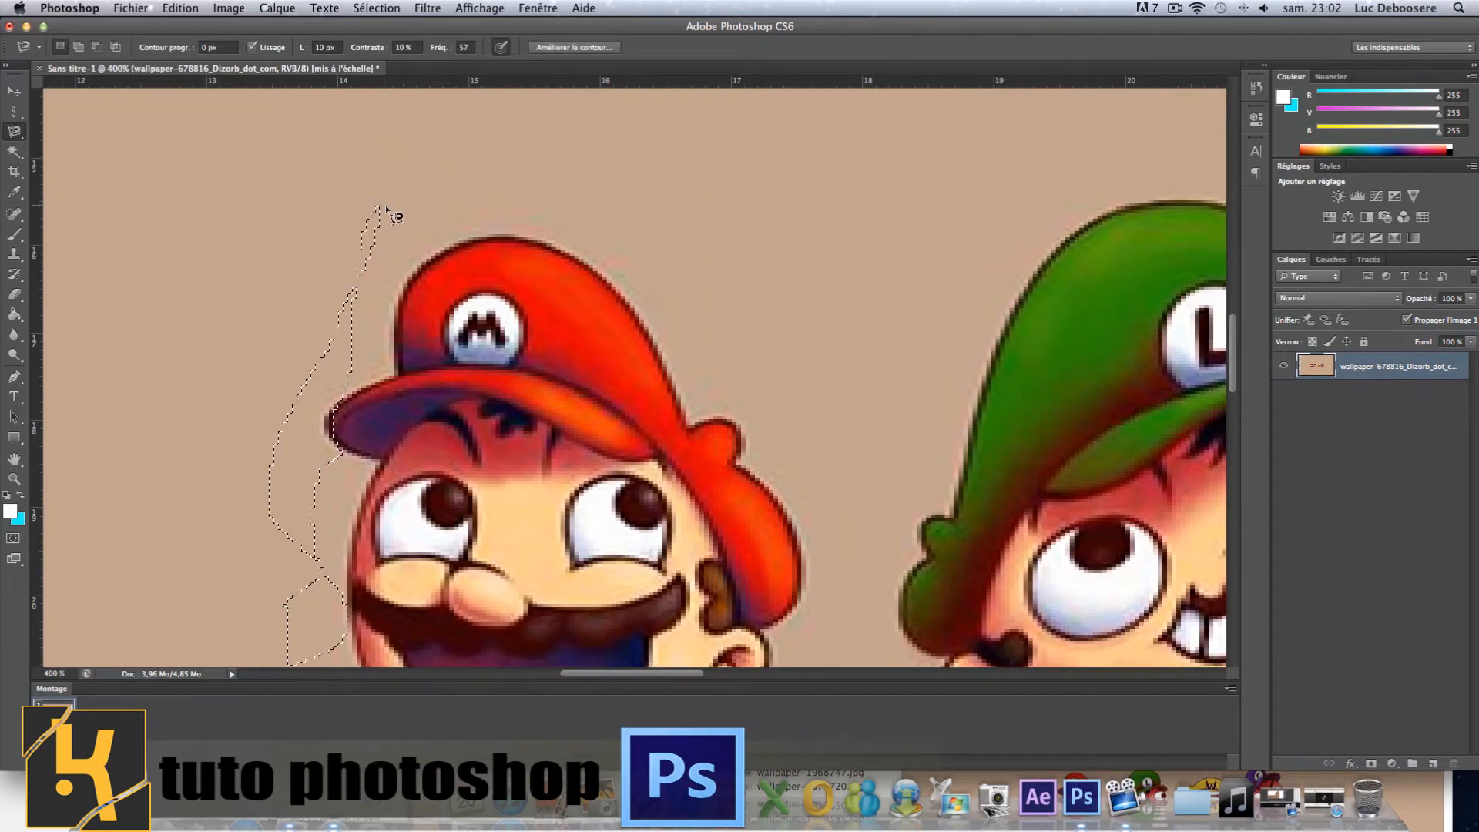
pyautogui.press('BackSpace')
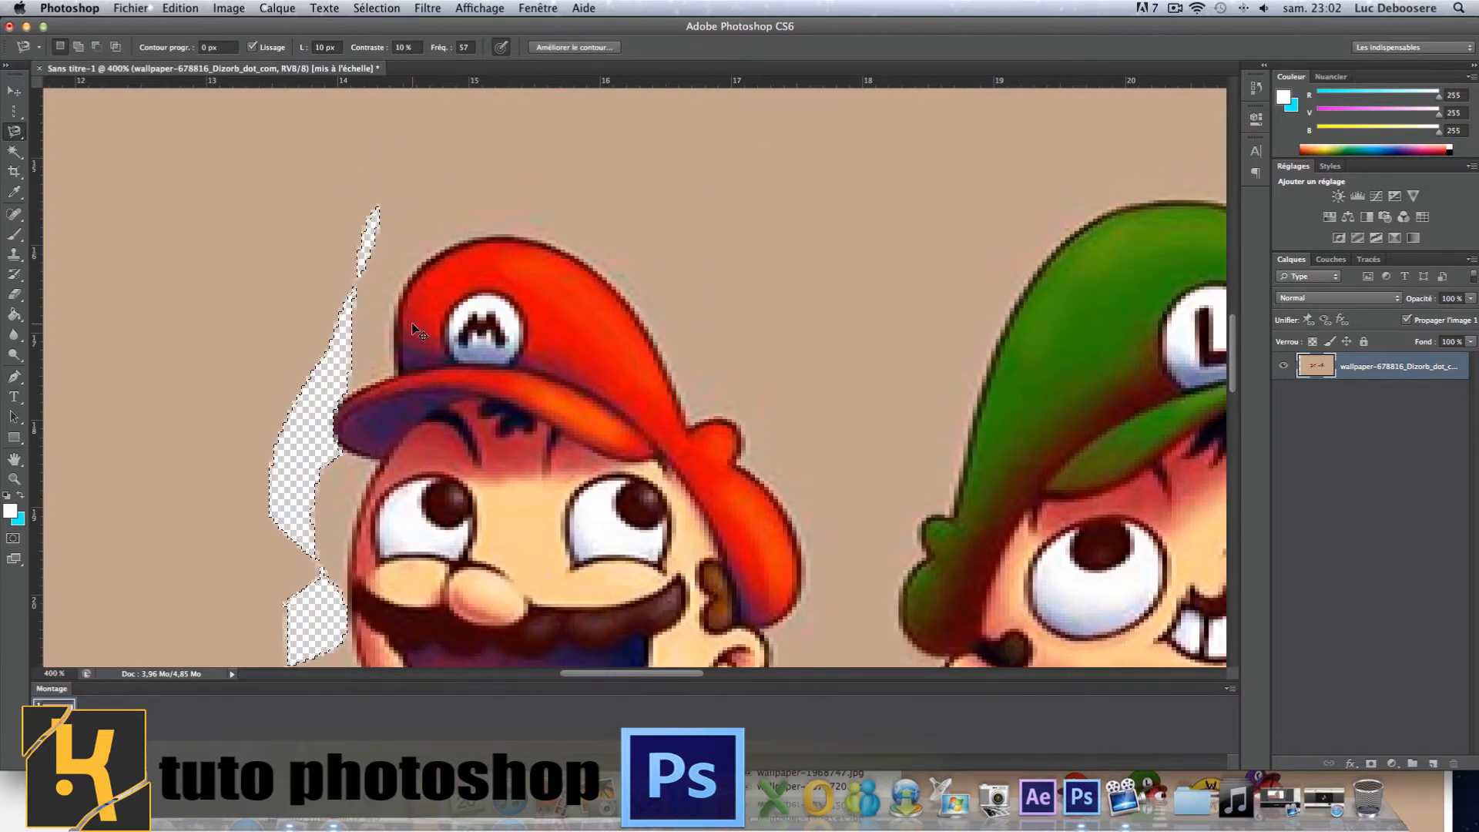
pyautogui.press('super+z')
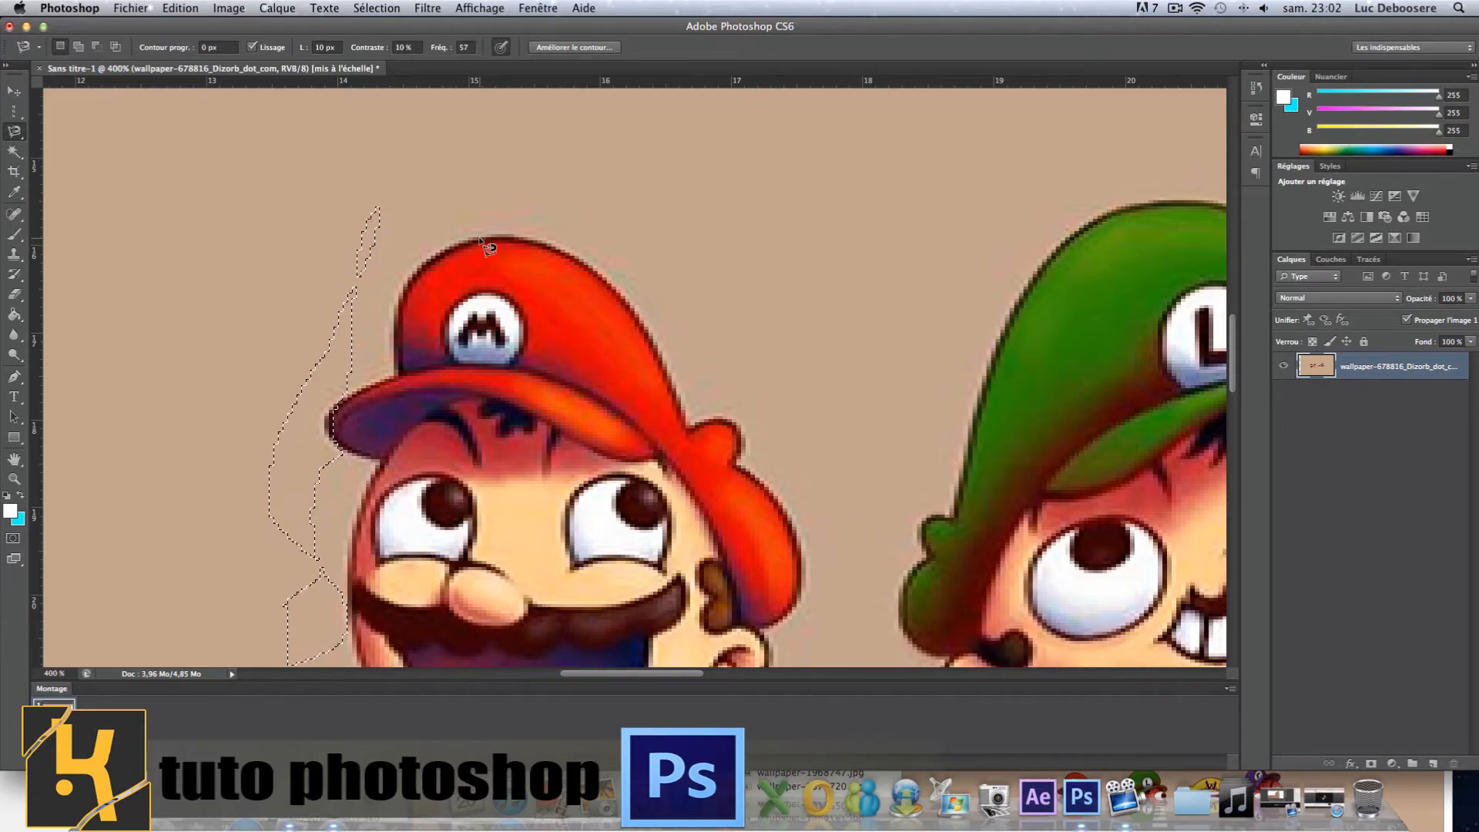
# Trace a second Magnetic Lasso selection over the front of the red cap, its brim and badge
pyautogui.press('super+d')
pyautogui.scroll(-1, 355, 531)
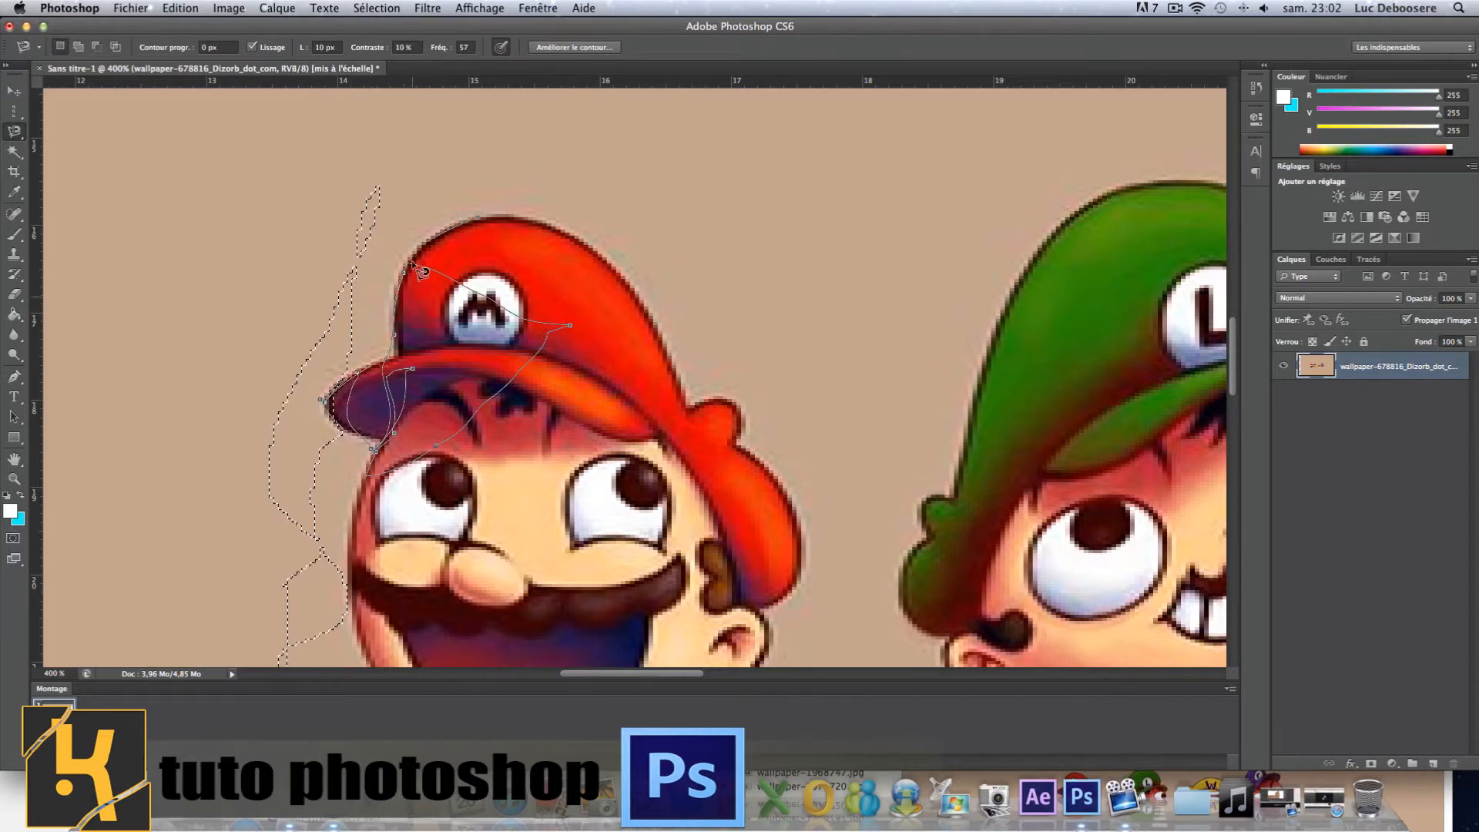
pyautogui.press('Escape')
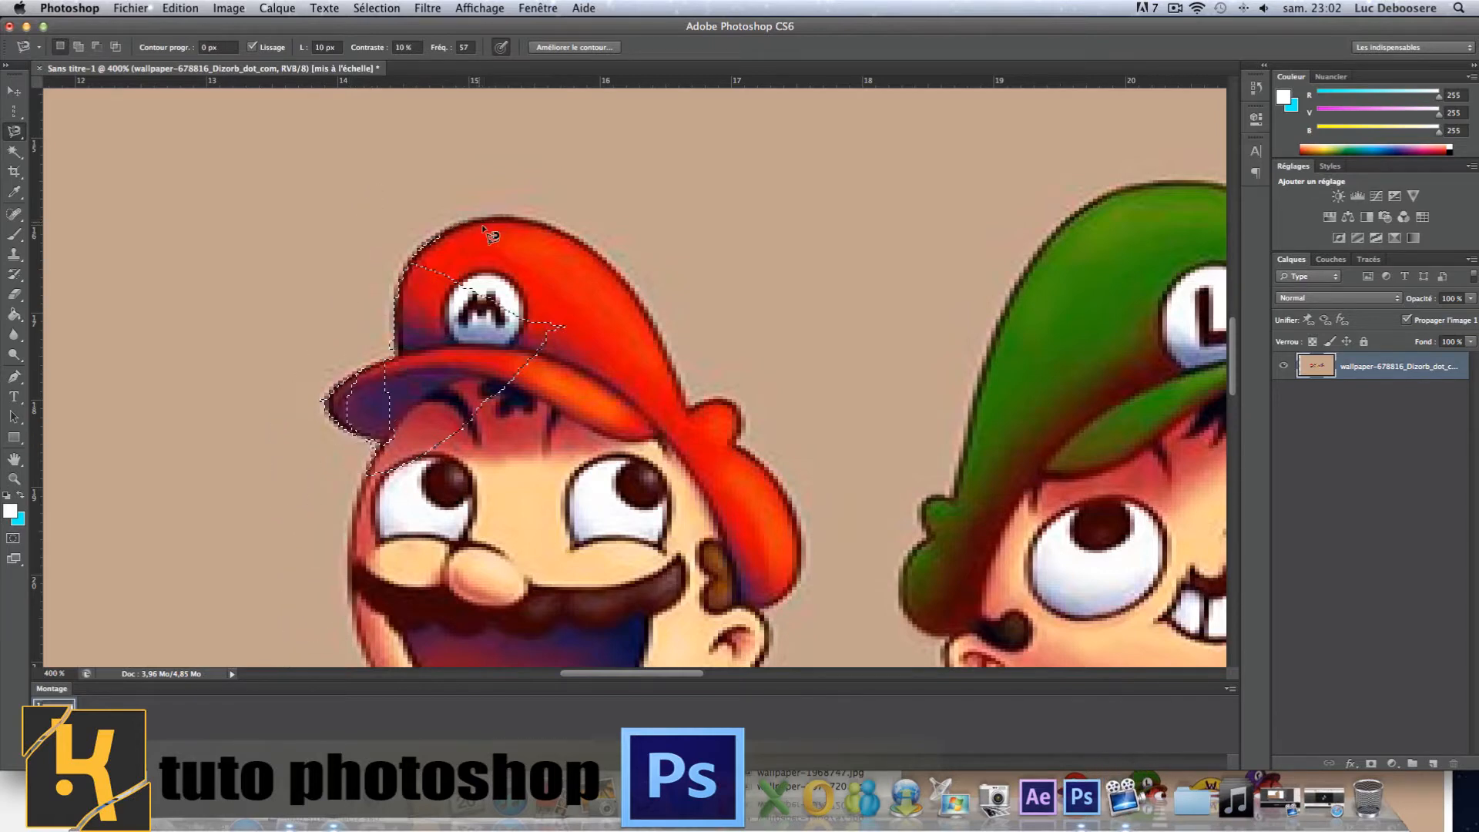
# Delete the Lasso magnétique selection state from the history, confirm the deletion, and collapse the history
pyautogui.click(1256, 87)
pyautogui.click(1202, 221)
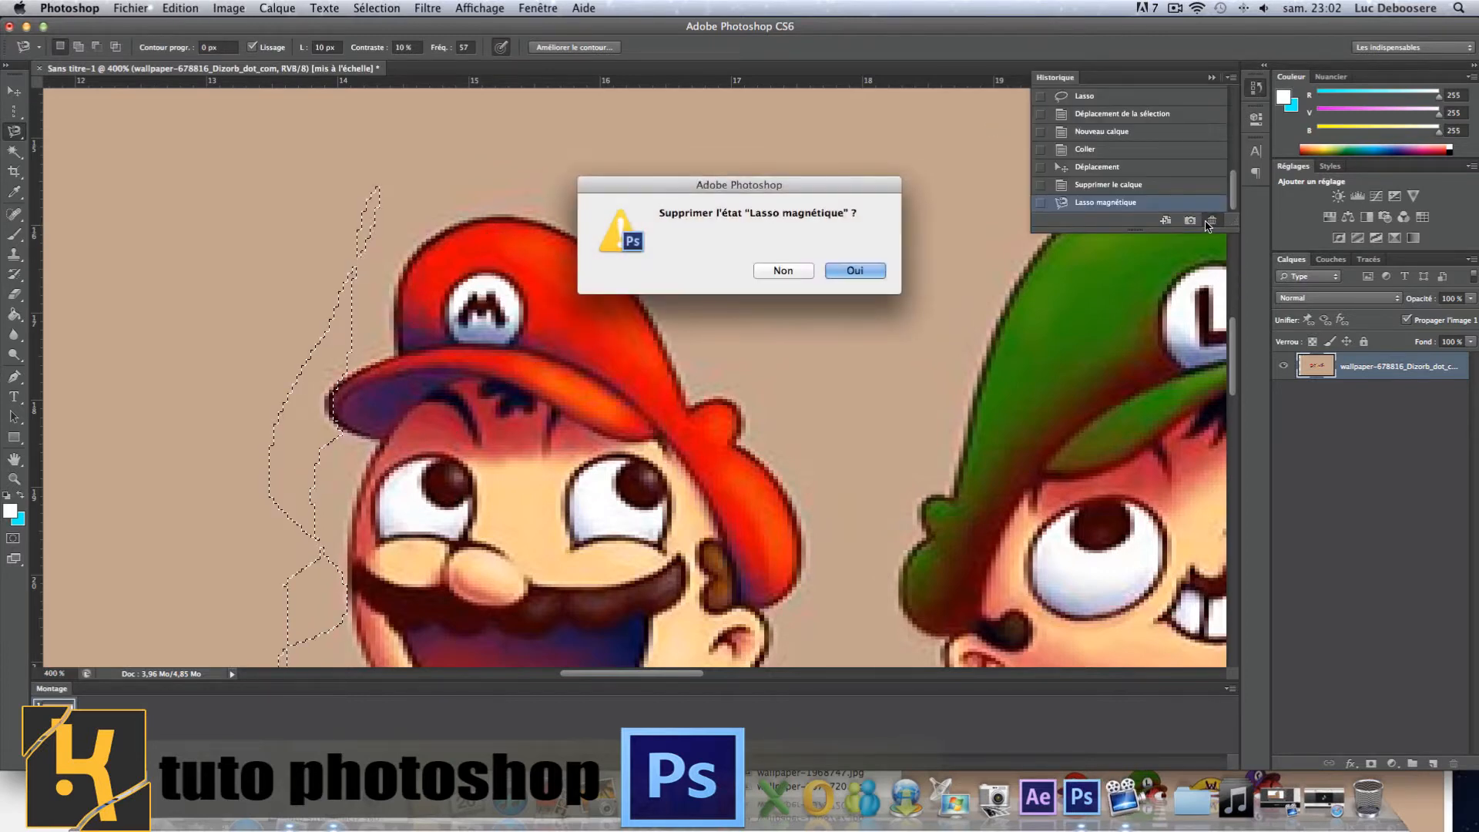
pyautogui.press('Return')
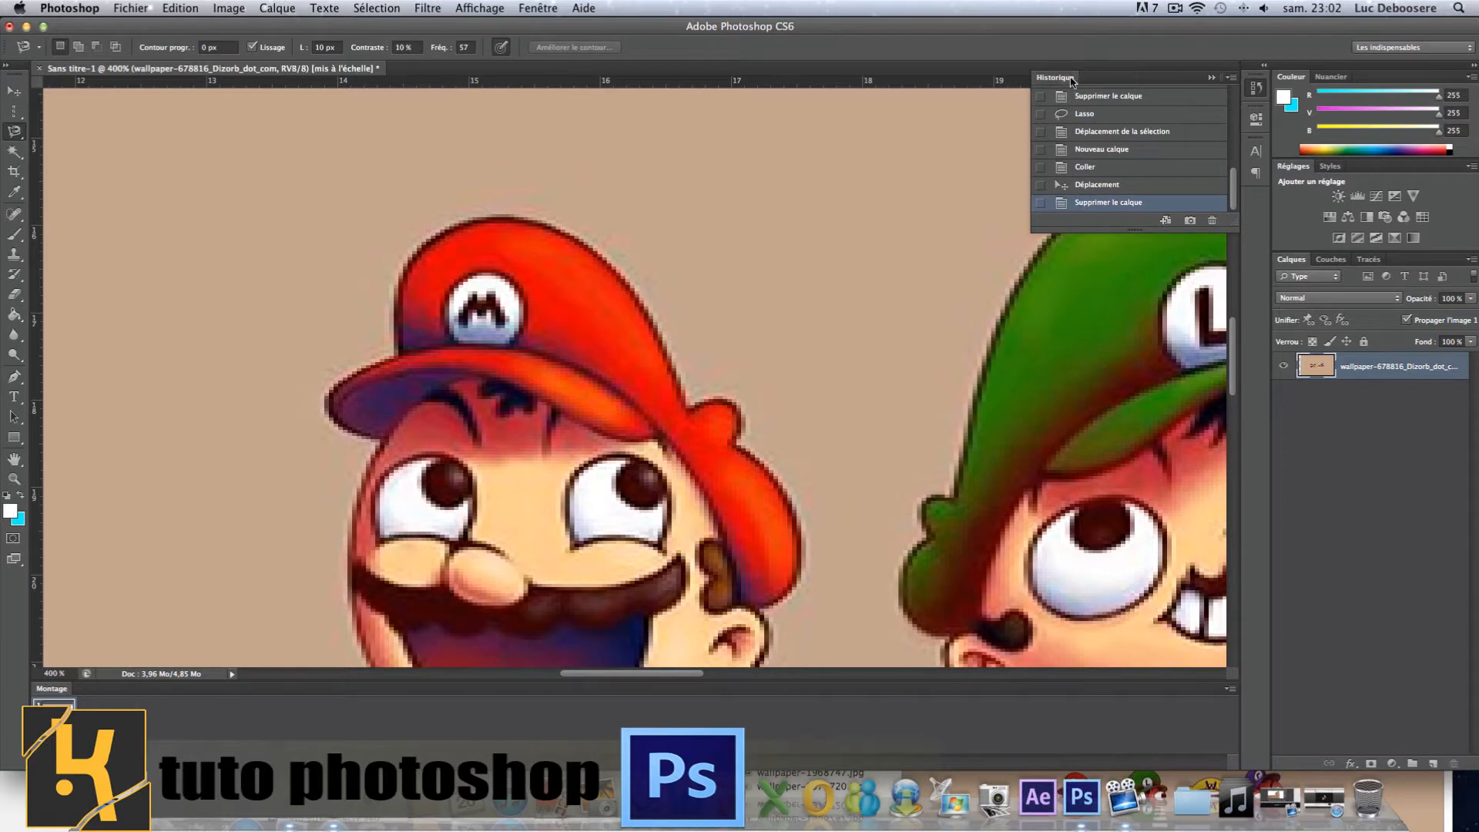
pyautogui.click(1072, 82)
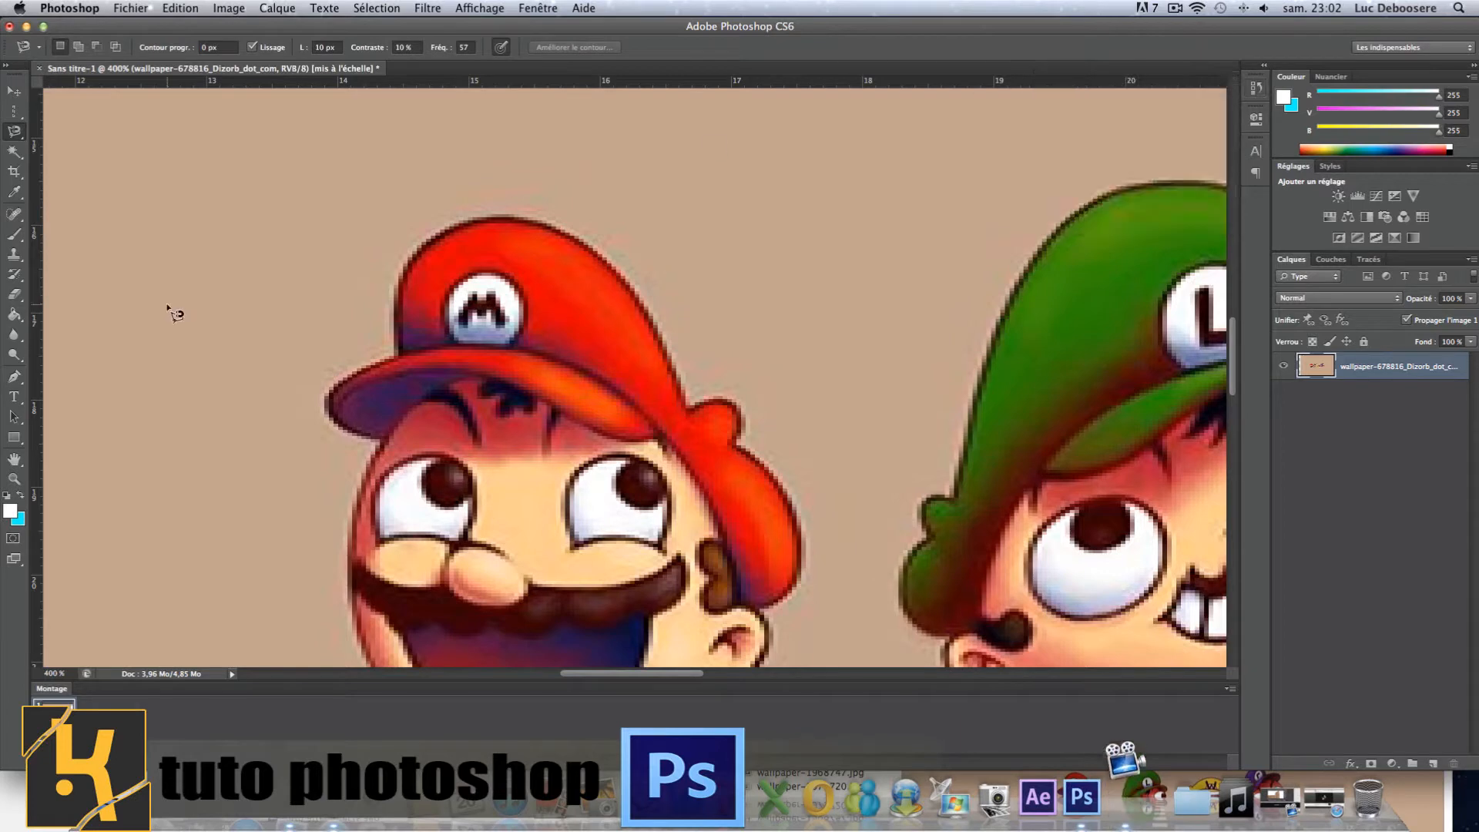
# Select individual colour areas of the red cap with the Magic Wand, ending on the bright area along its back edge
pyautogui.click(15, 153)
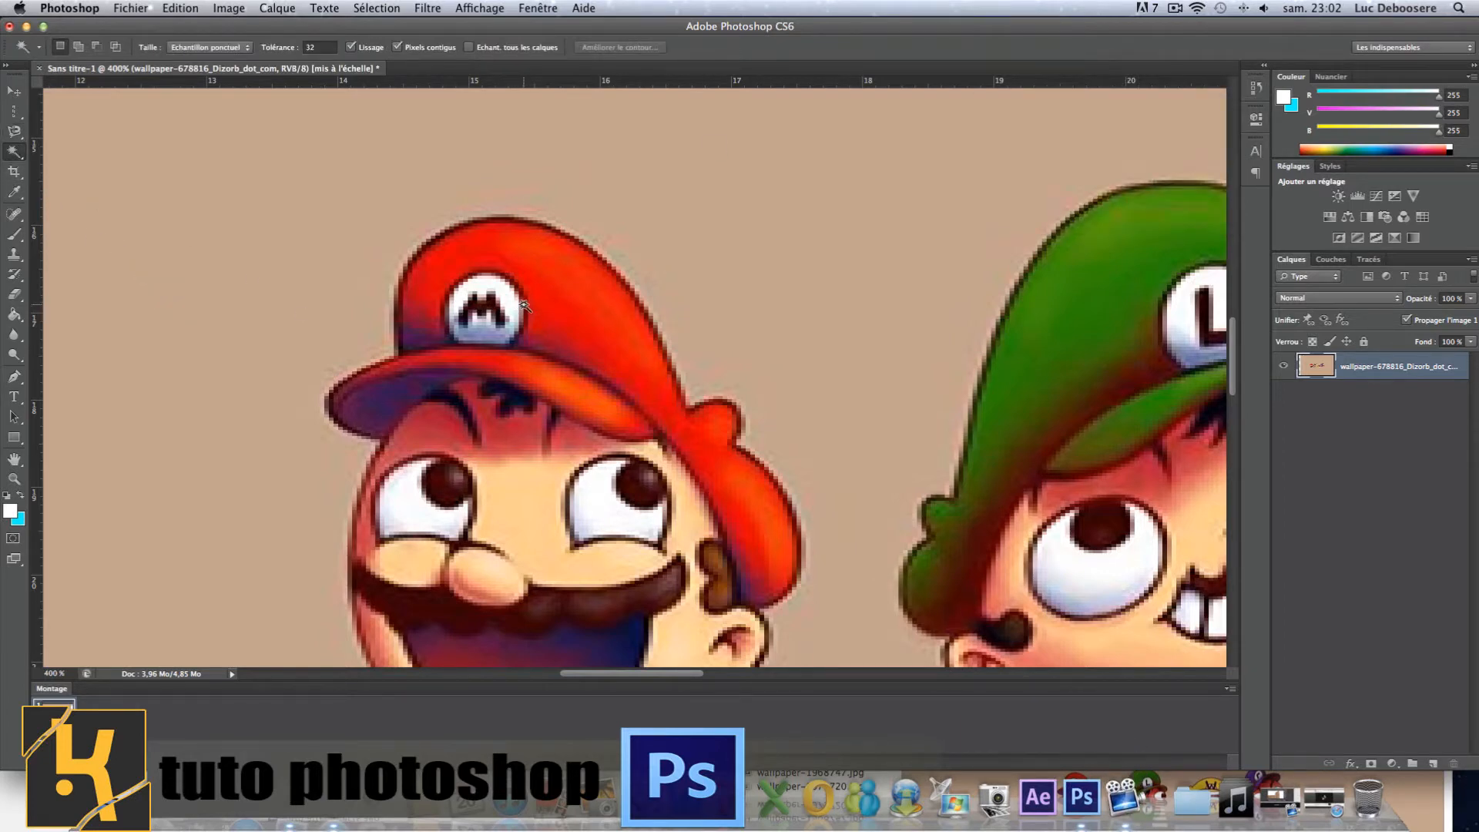
pyautogui.scroll(-2, 539, 300)
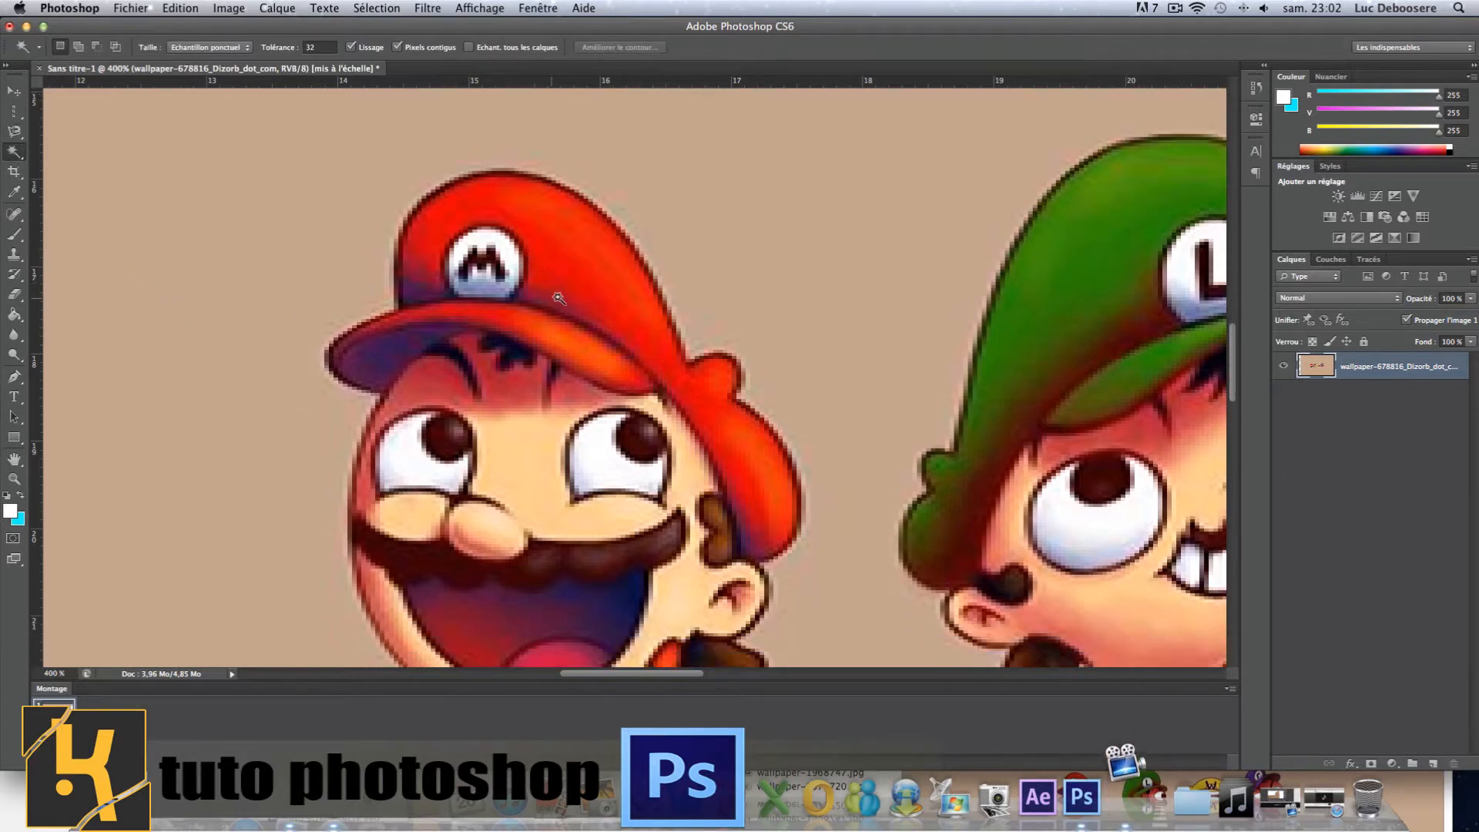
pyautogui.click(495, 201)
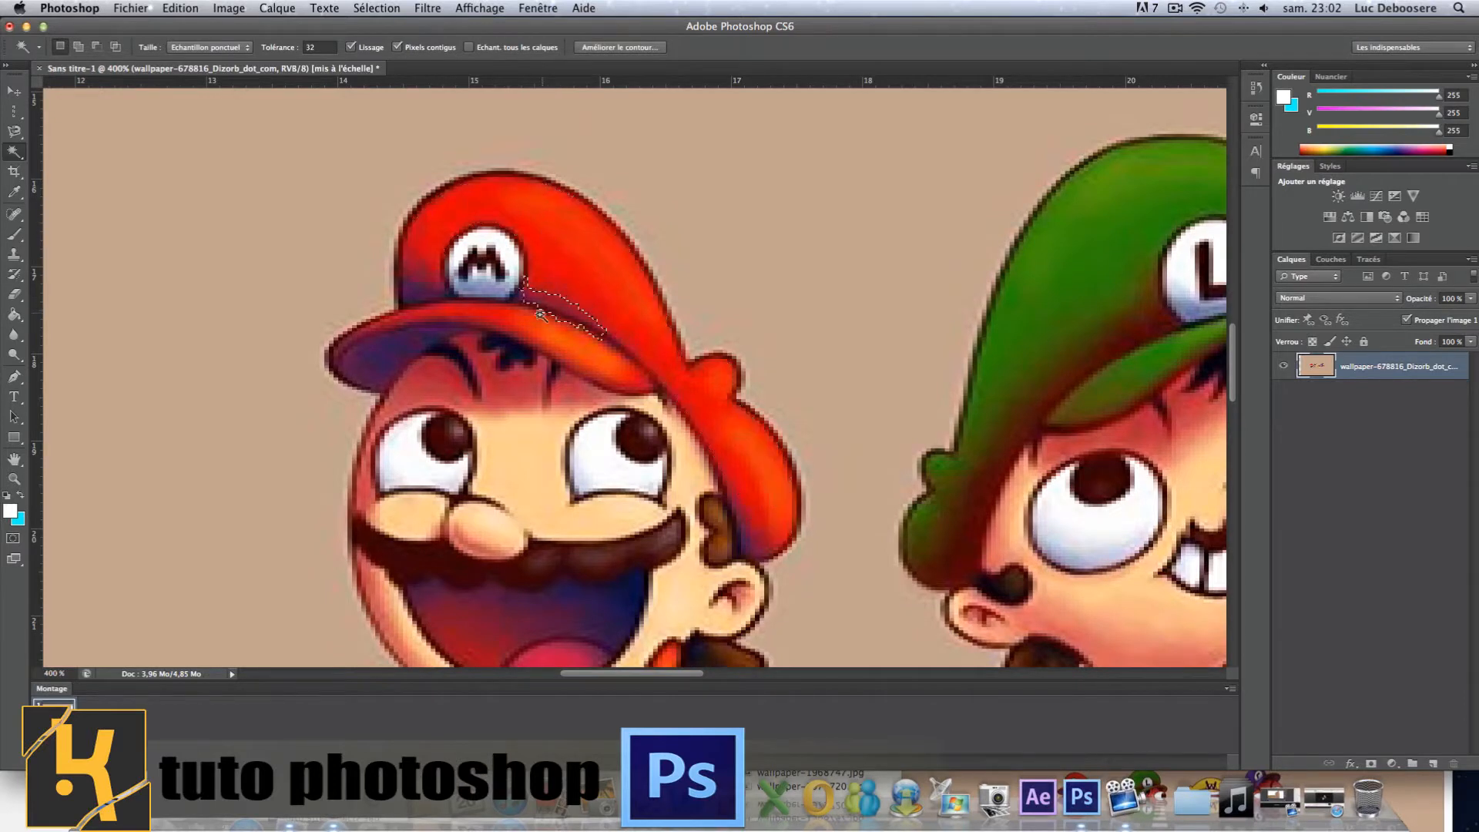
pyautogui.click(498, 340)
pyautogui.click(602, 271)
pyautogui.scroll(-3, 598, 266)
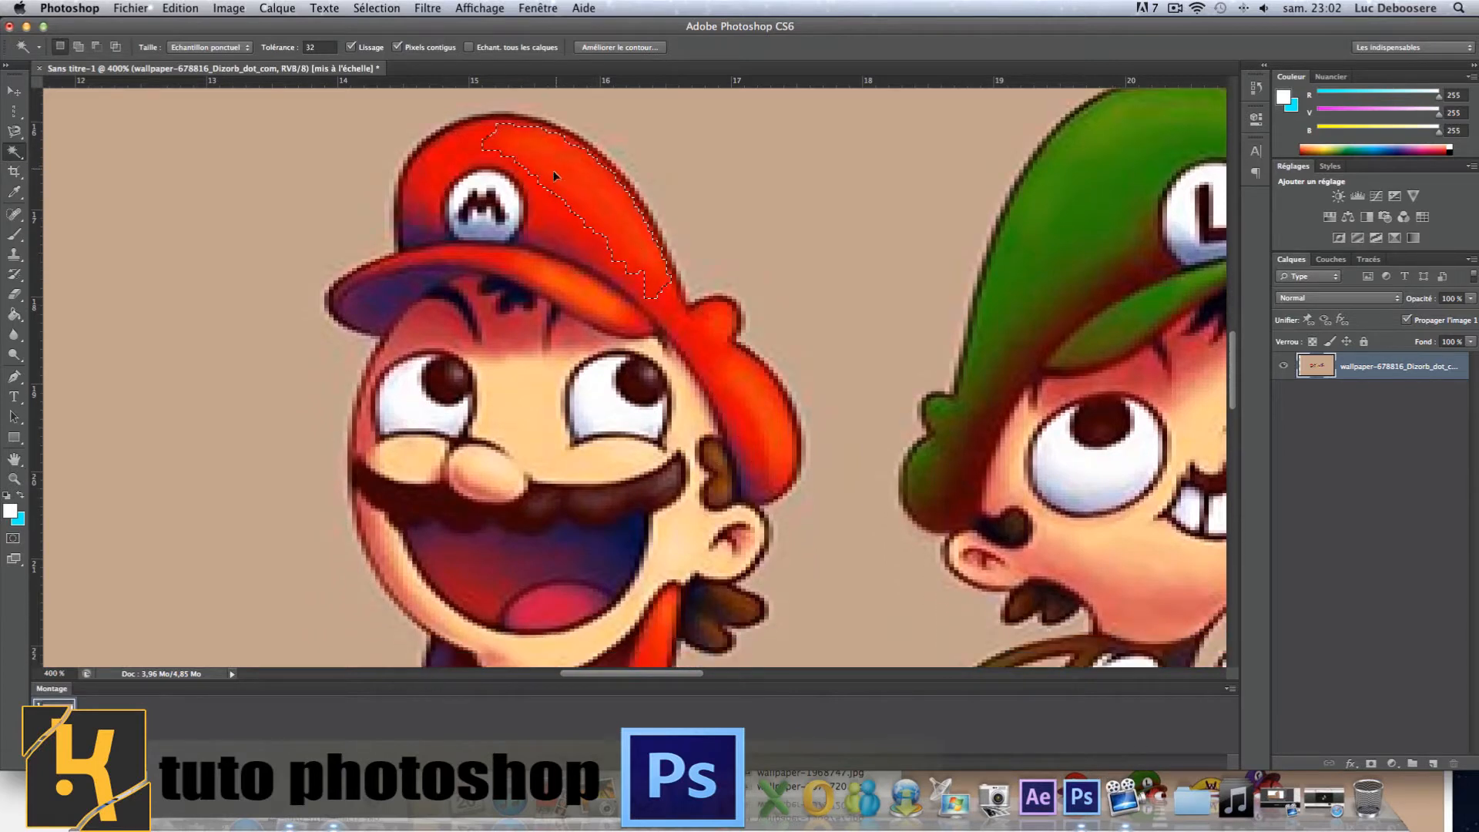
# Select the dark M on the red cap's badge, followed by the dark L on the green cap's badge, with the Magic Wand
pyautogui.moveTo(553, 176); pyautogui.dragTo(542, 159)
pyautogui.click(422, 200)
pyautogui.scroll(-2, 420, 229)
pyautogui.click(401, 187)
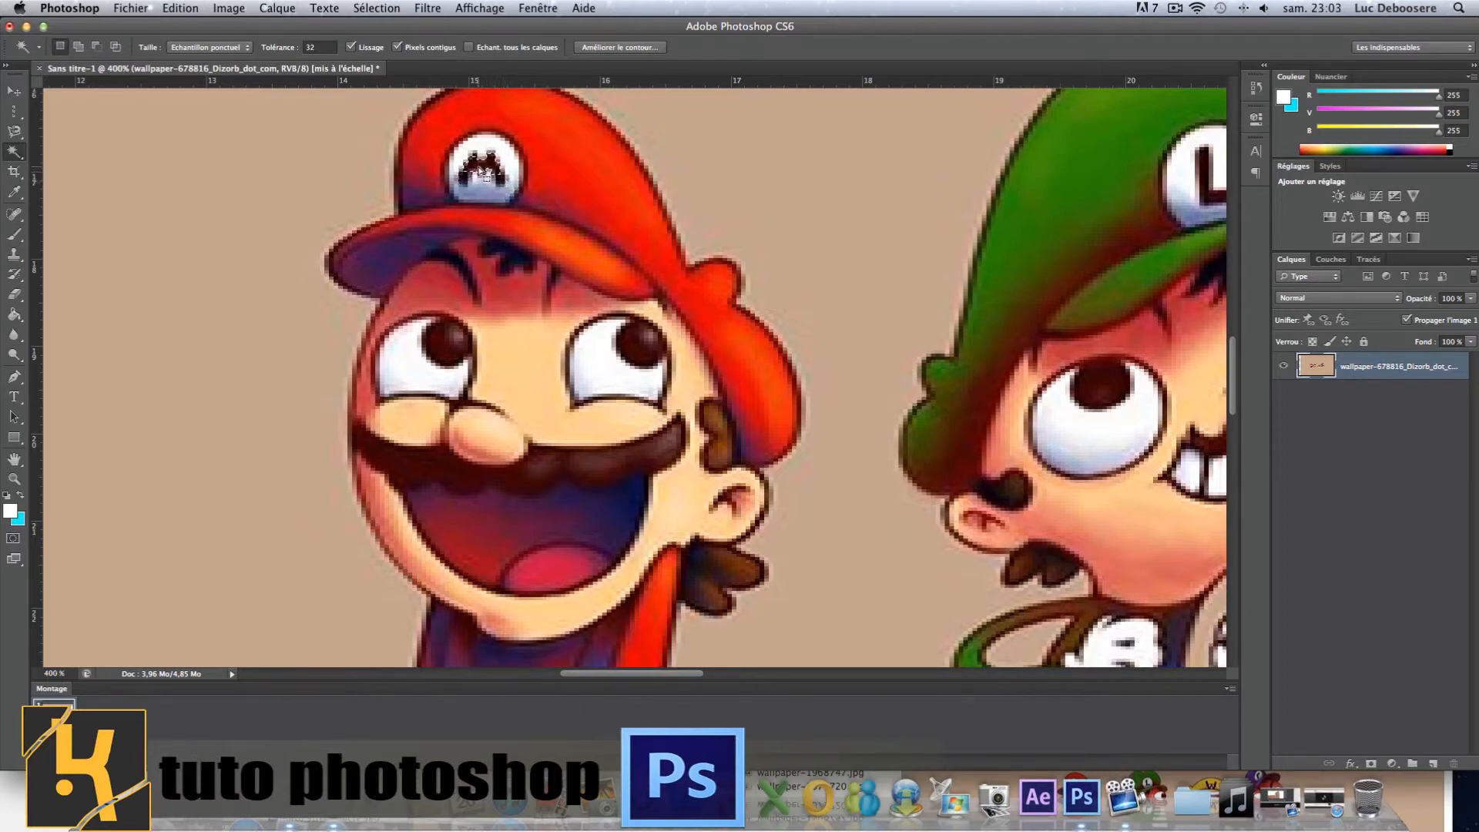
pyautogui.scroll(5, 484, 185)
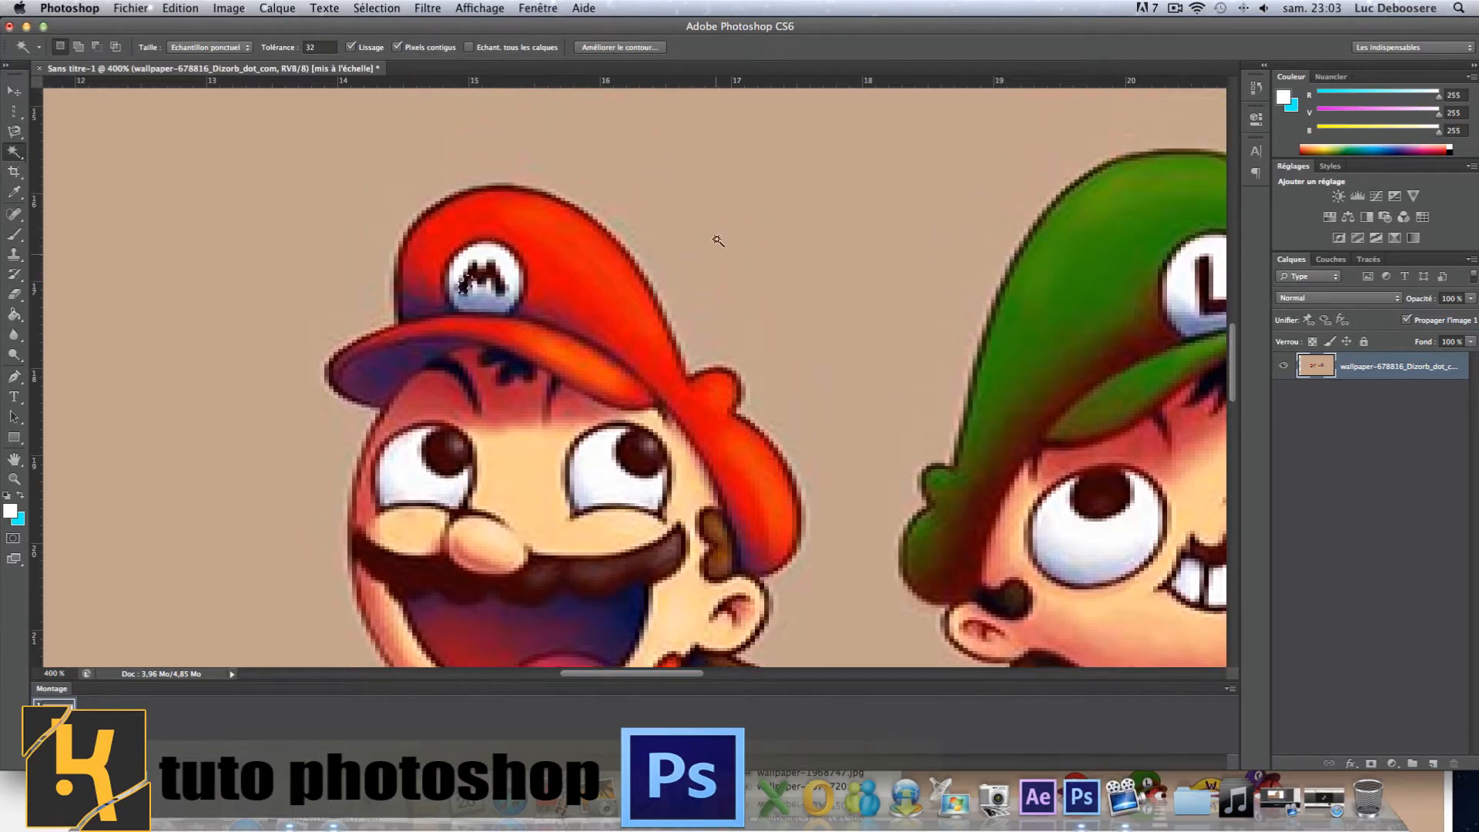
pyautogui.click(1202, 319)
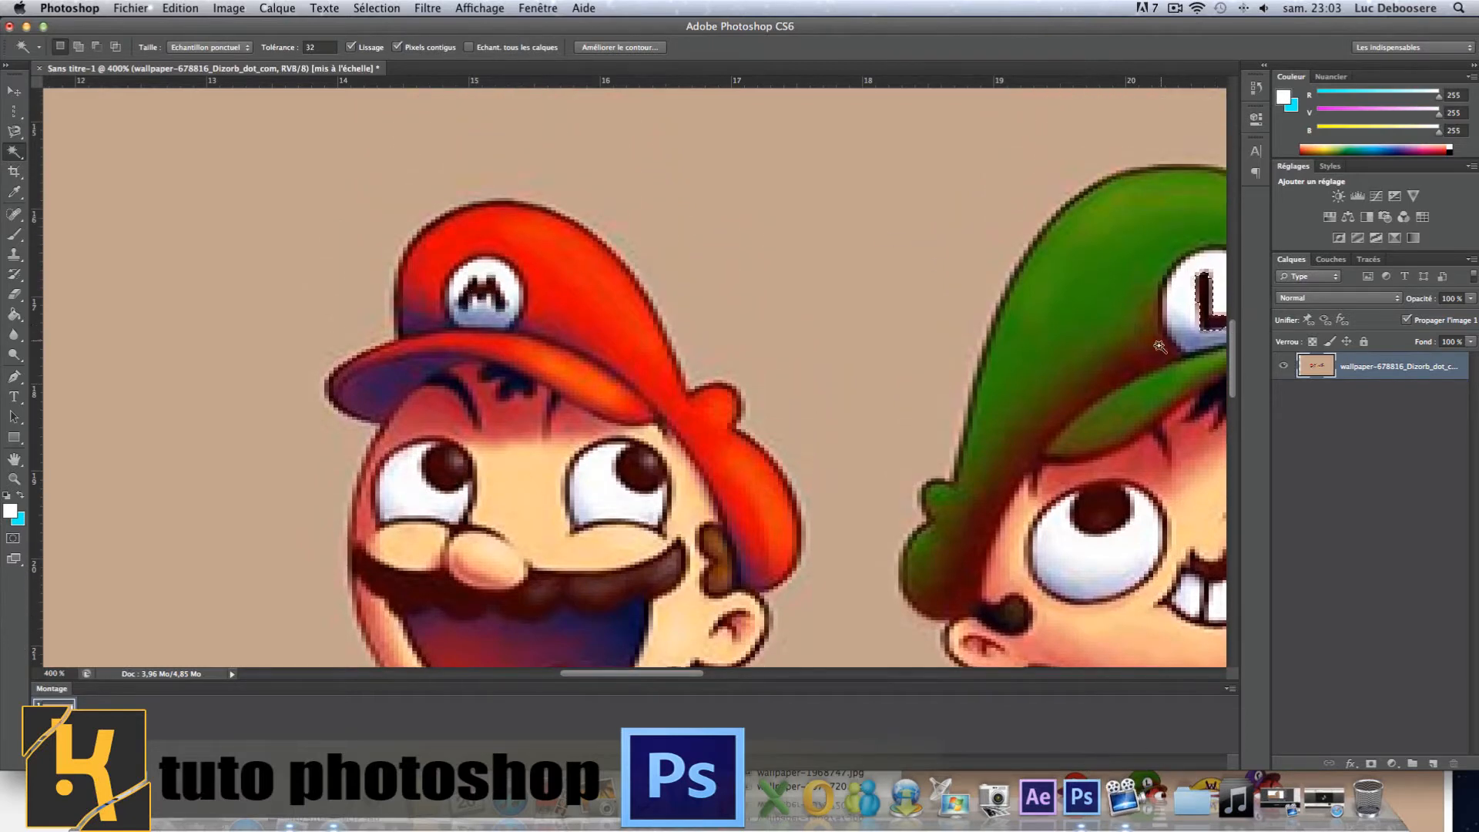
# Select the green-capped character's dark sideburn and then the pupil of the eye nearest it with the Magic Wand
pyautogui.moveTo(654, 678); pyautogui.dragTo(705, 678)
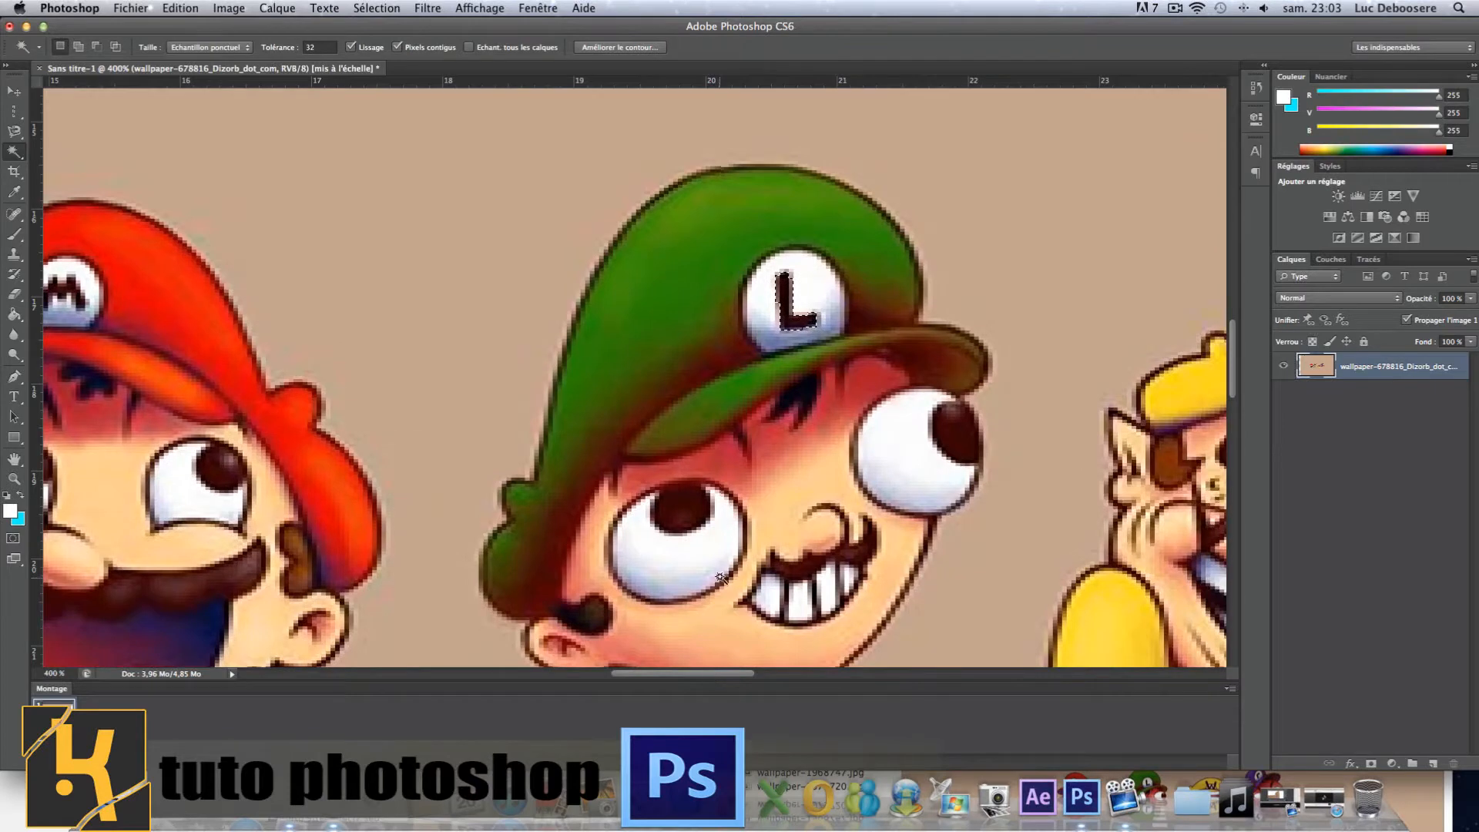
pyautogui.scroll(-3, 594, 555)
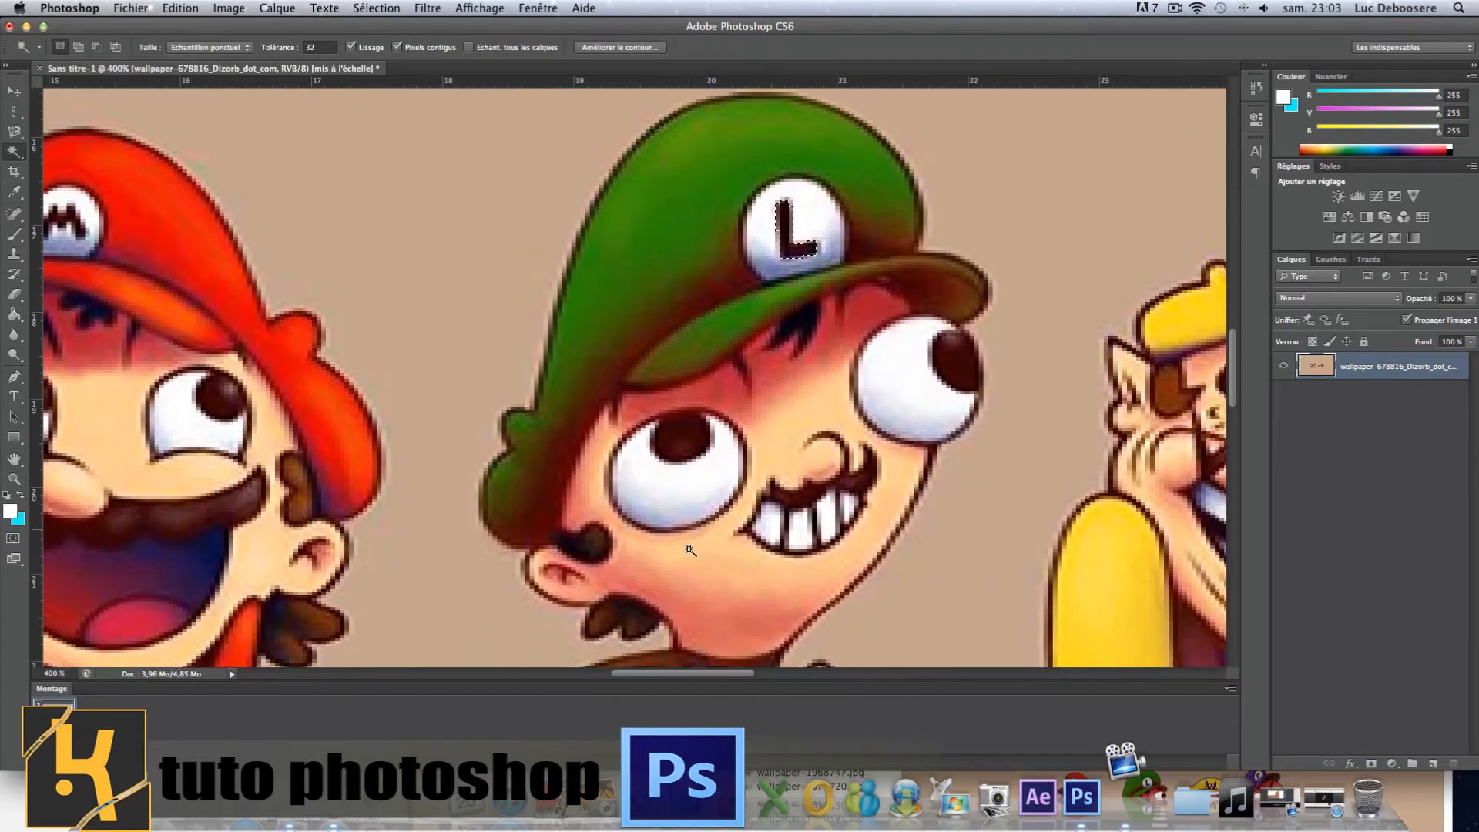
pyautogui.click(594, 532)
pyautogui.click(673, 435)
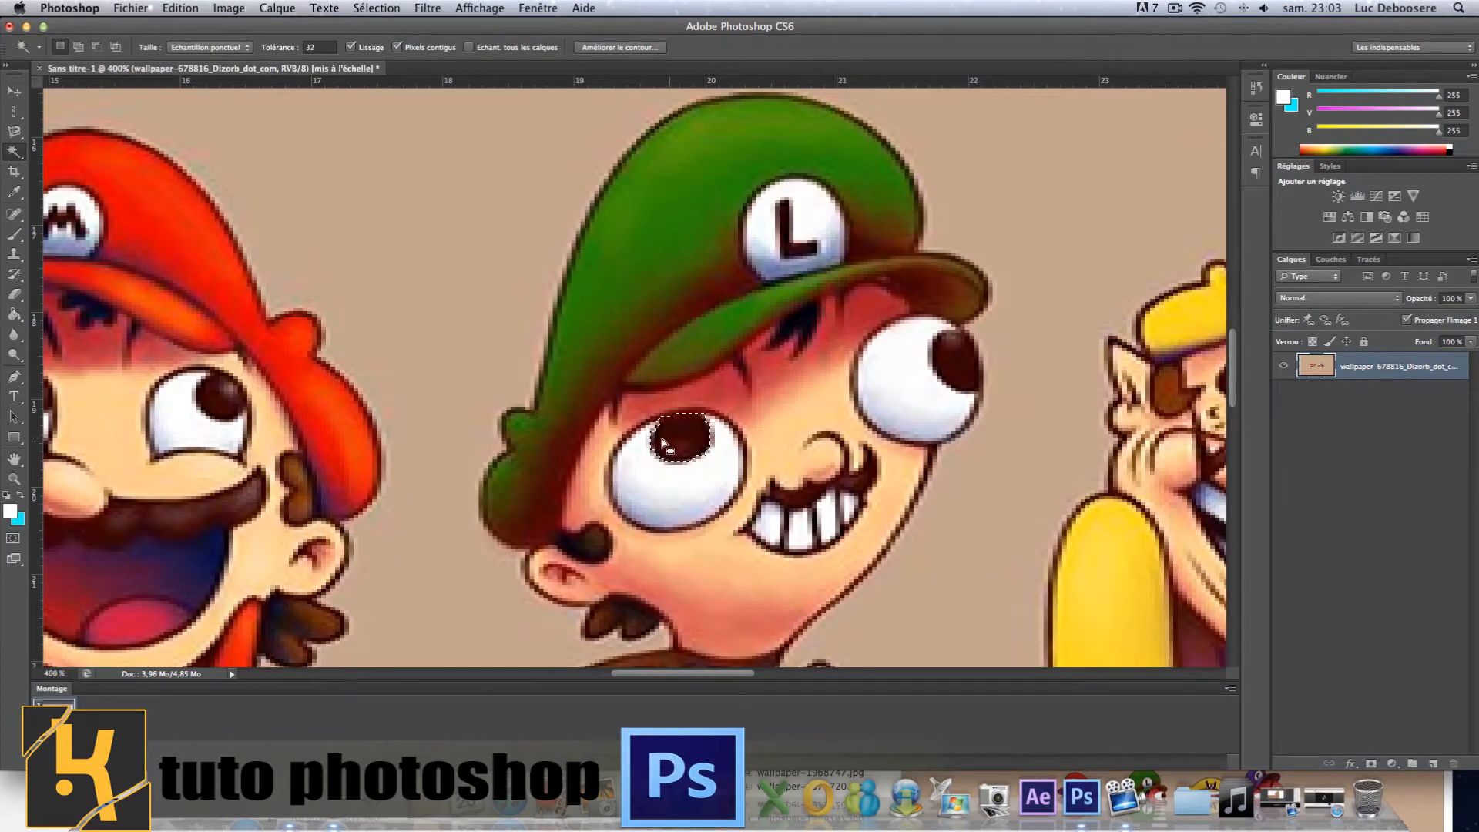
pyautogui.scroll(-1, 672, 416)
pyautogui.scroll(-2, 672, 412)
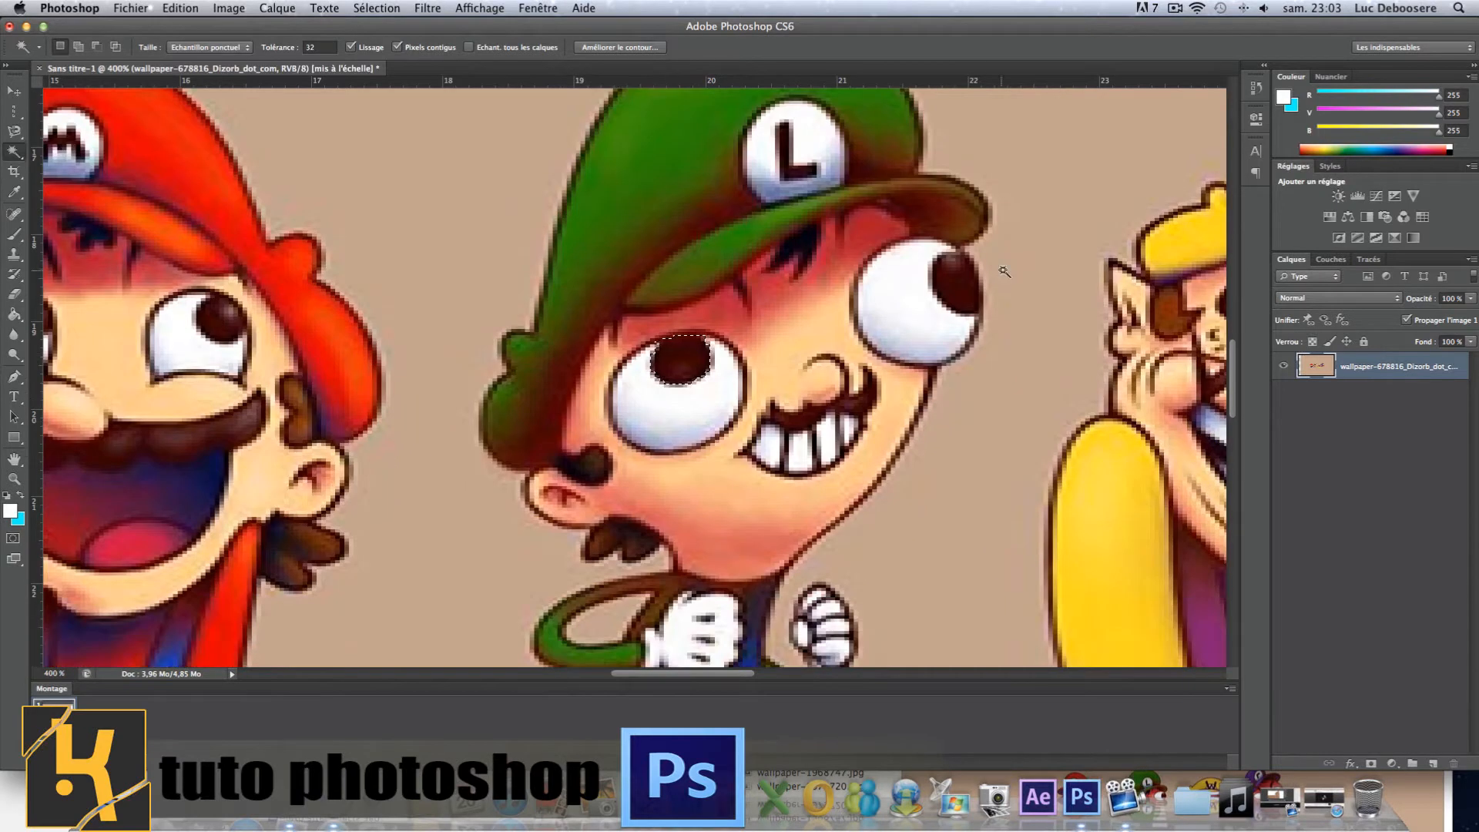
# Select the red cap with the Quick Selection tool
pyautogui.click(951, 275)
pyautogui.click(14, 153)
pyautogui.click(91, 147)
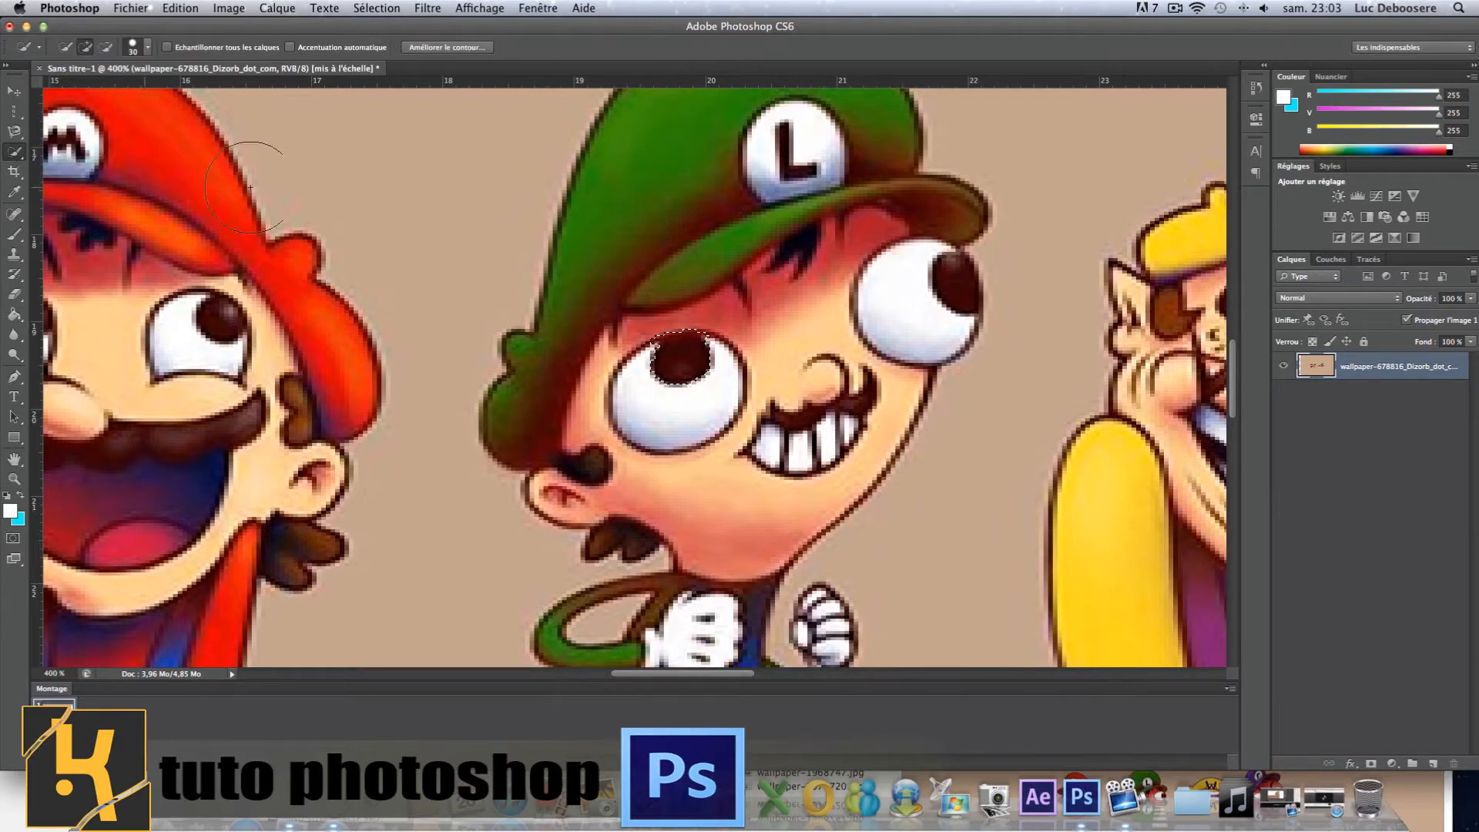
pyautogui.scroll(1, 309, 231)
pyautogui.click(260, 223)
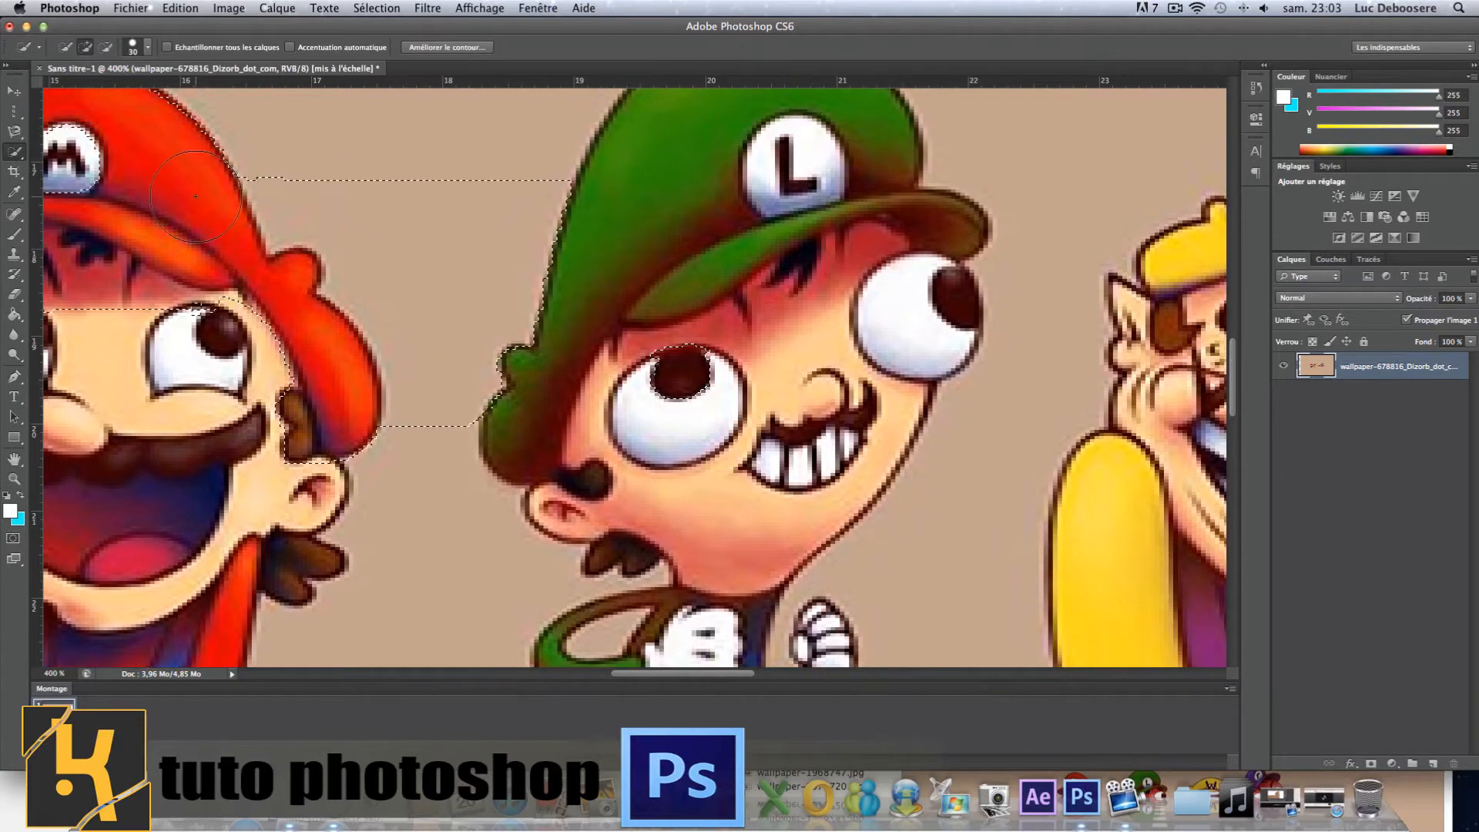
# Extend the quick selection over the green-capped character's lower face and the red-capped character's mouth area
pyautogui.moveTo(628, 677); pyautogui.dragTo(616, 677)
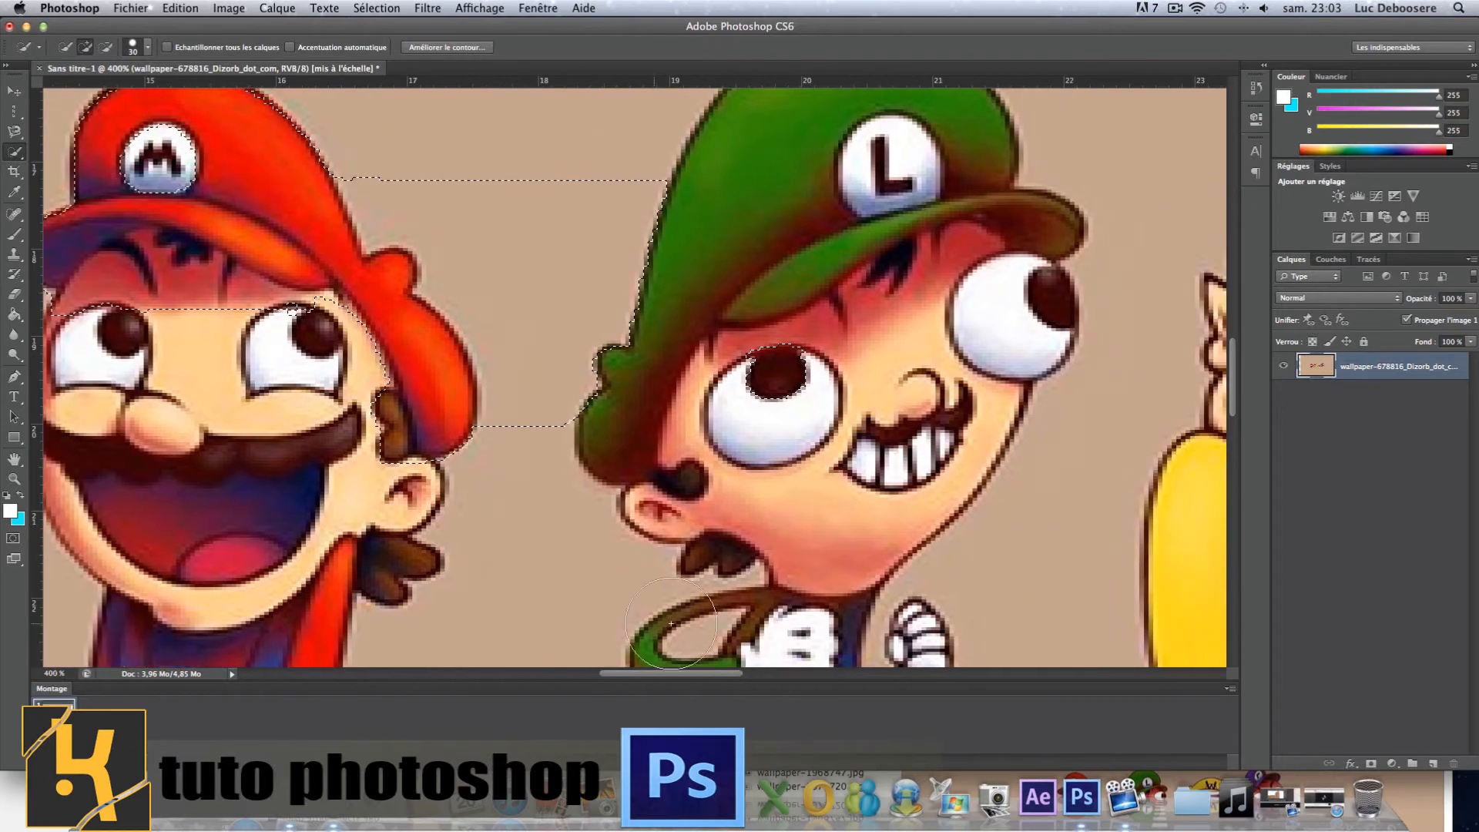
pyautogui.click(901, 471)
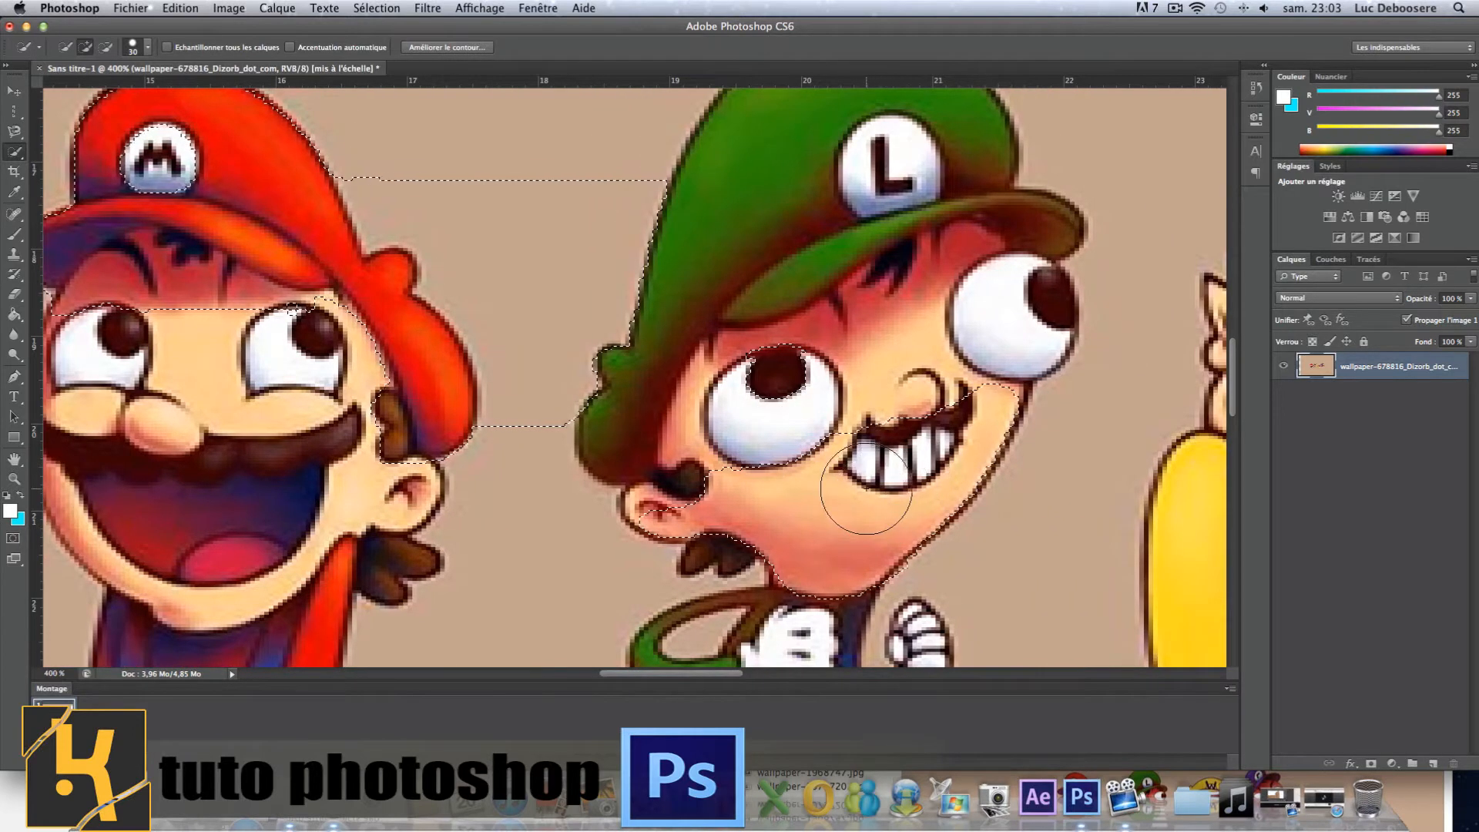
pyautogui.scroll(-2, 842, 512)
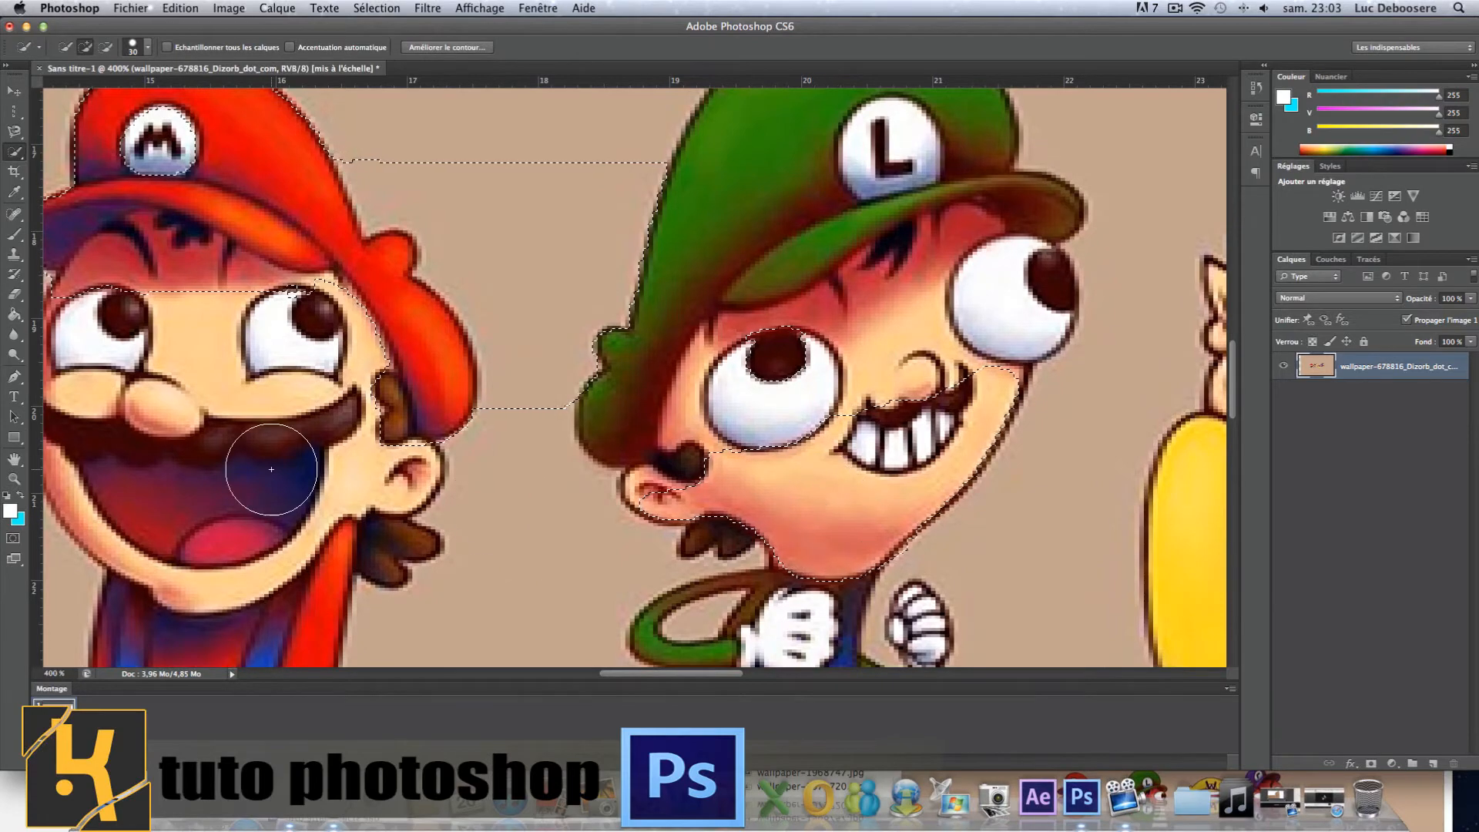
pyautogui.moveTo(238, 501); pyautogui.dragTo(432, 501)
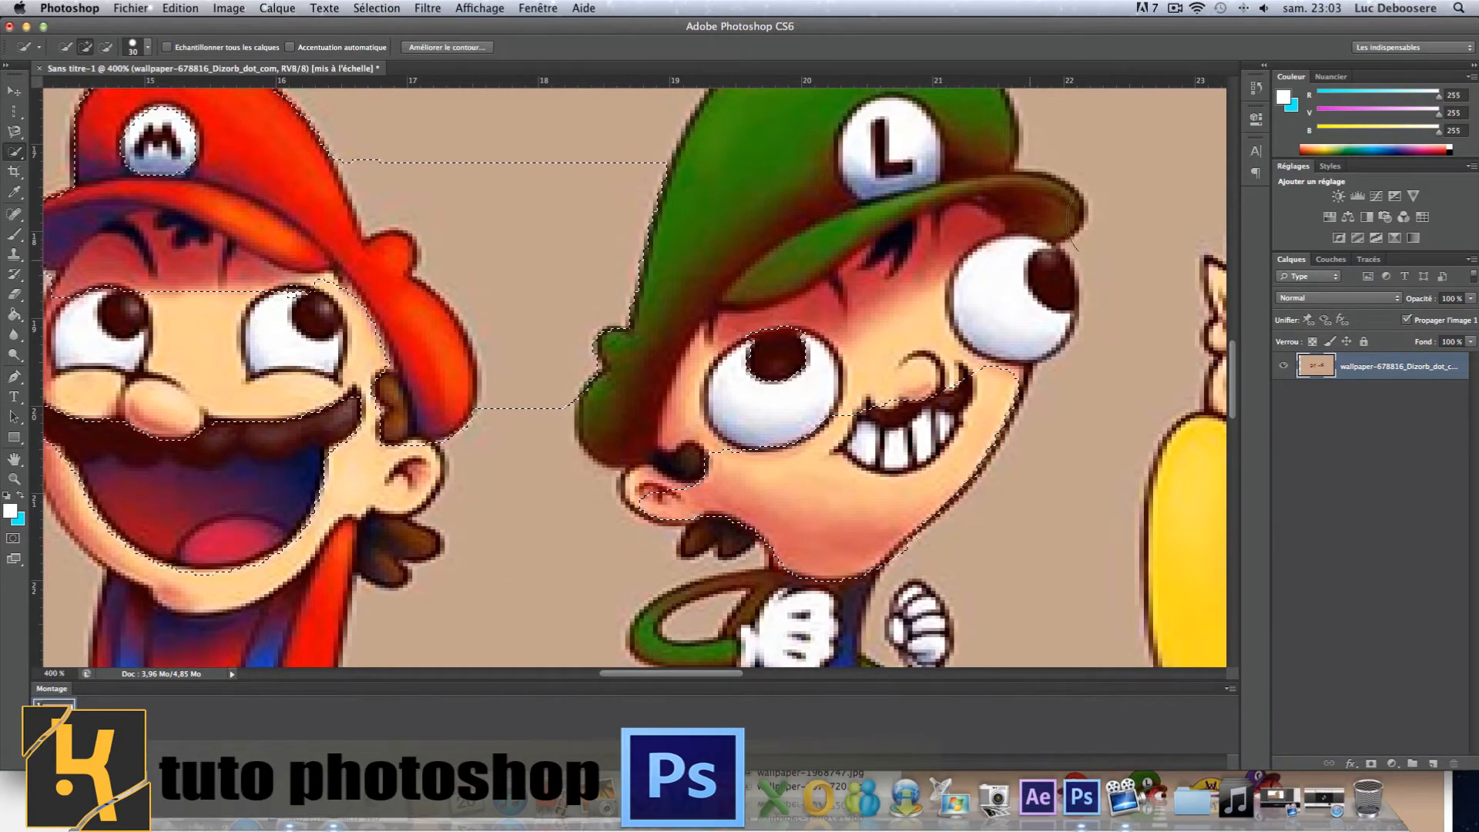
# Delete the Sélection rapide states and the latest Baguette magique states from the history, confirm the deletion, and collapse the history
pyautogui.click(1256, 87)
pyautogui.click(1214, 224)
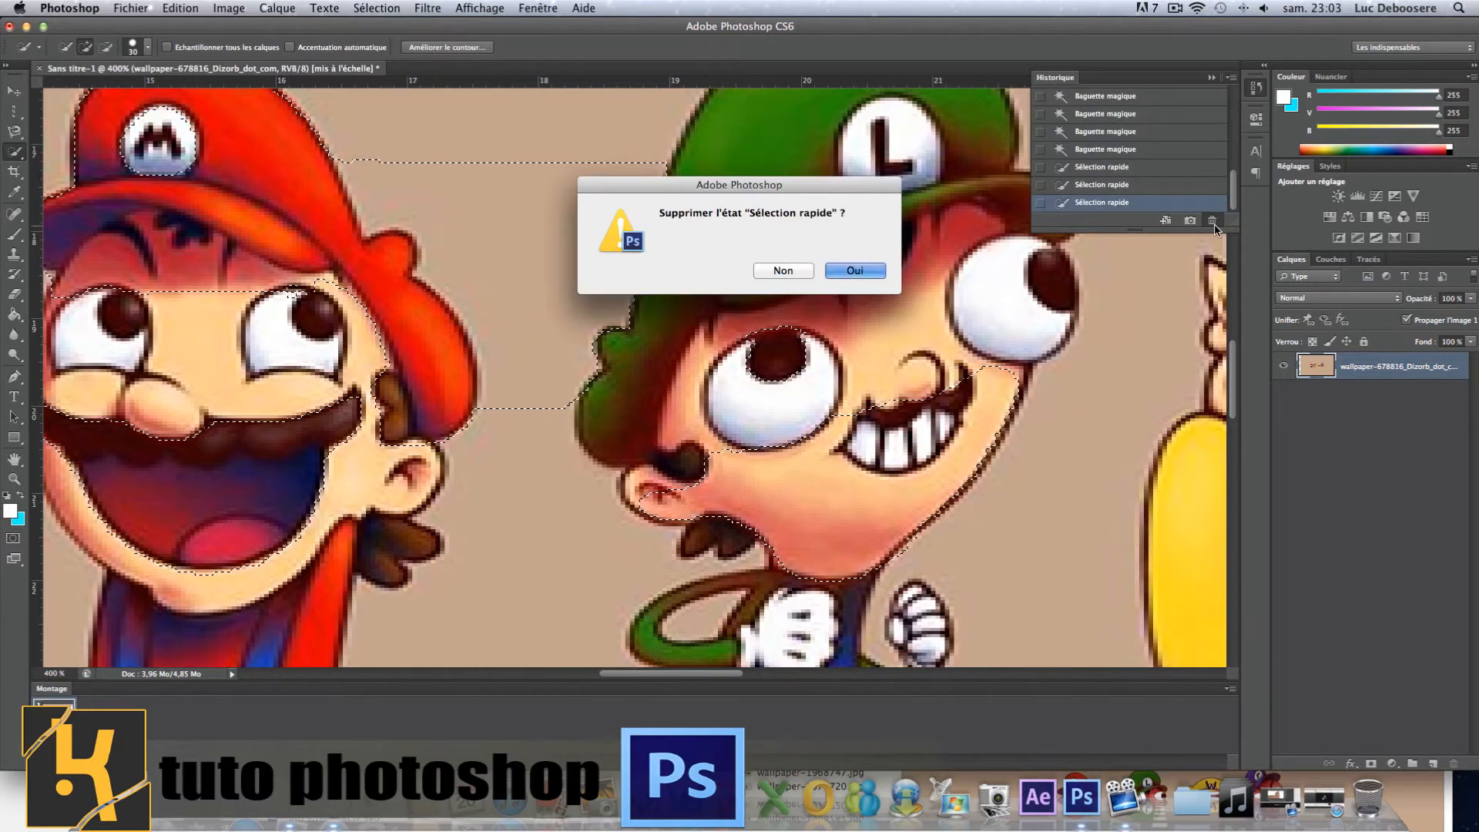
pyautogui.press('Return')
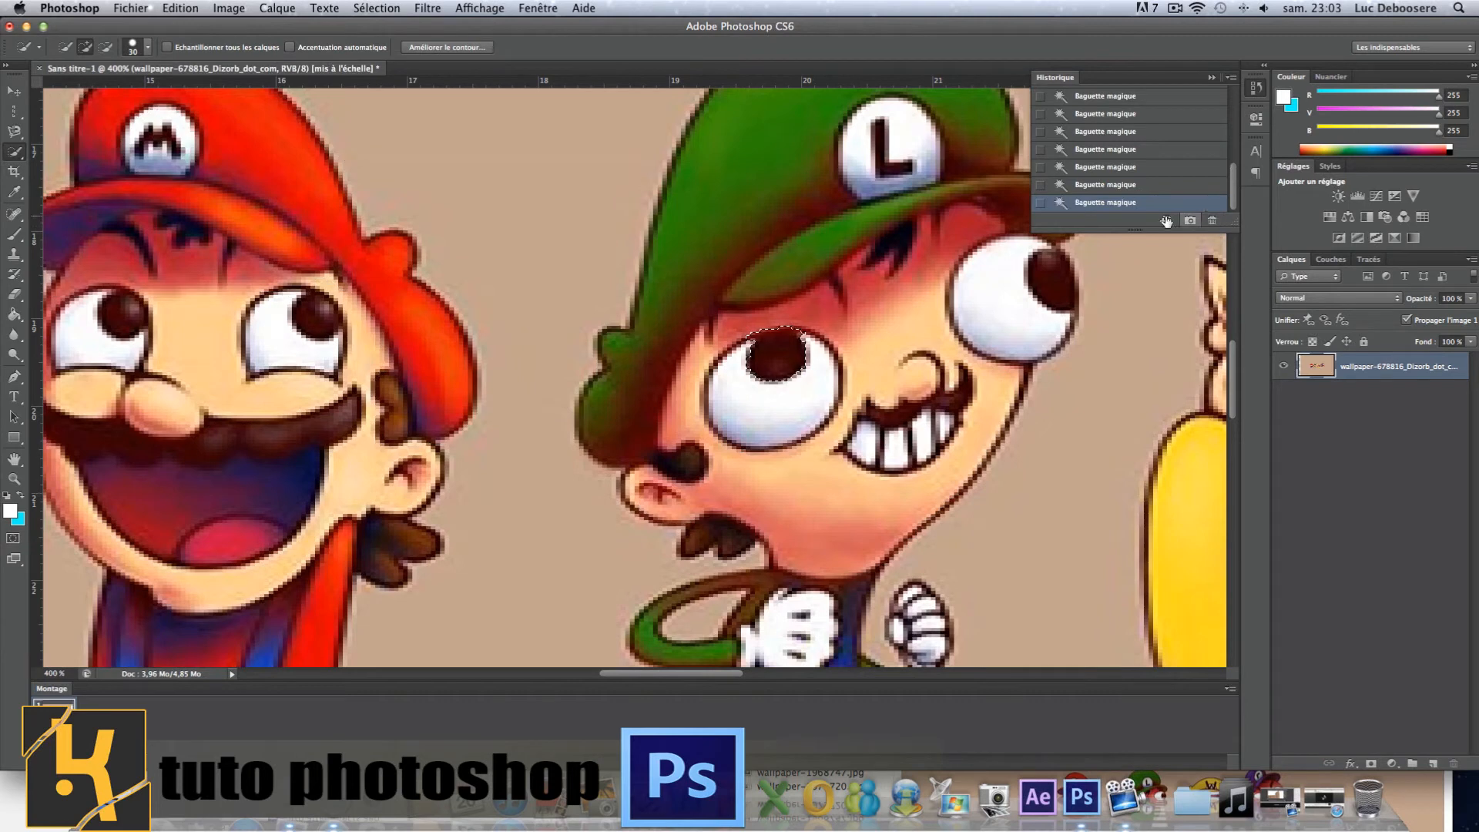
pyautogui.click(1211, 225)
pyautogui.click(1060, 80)
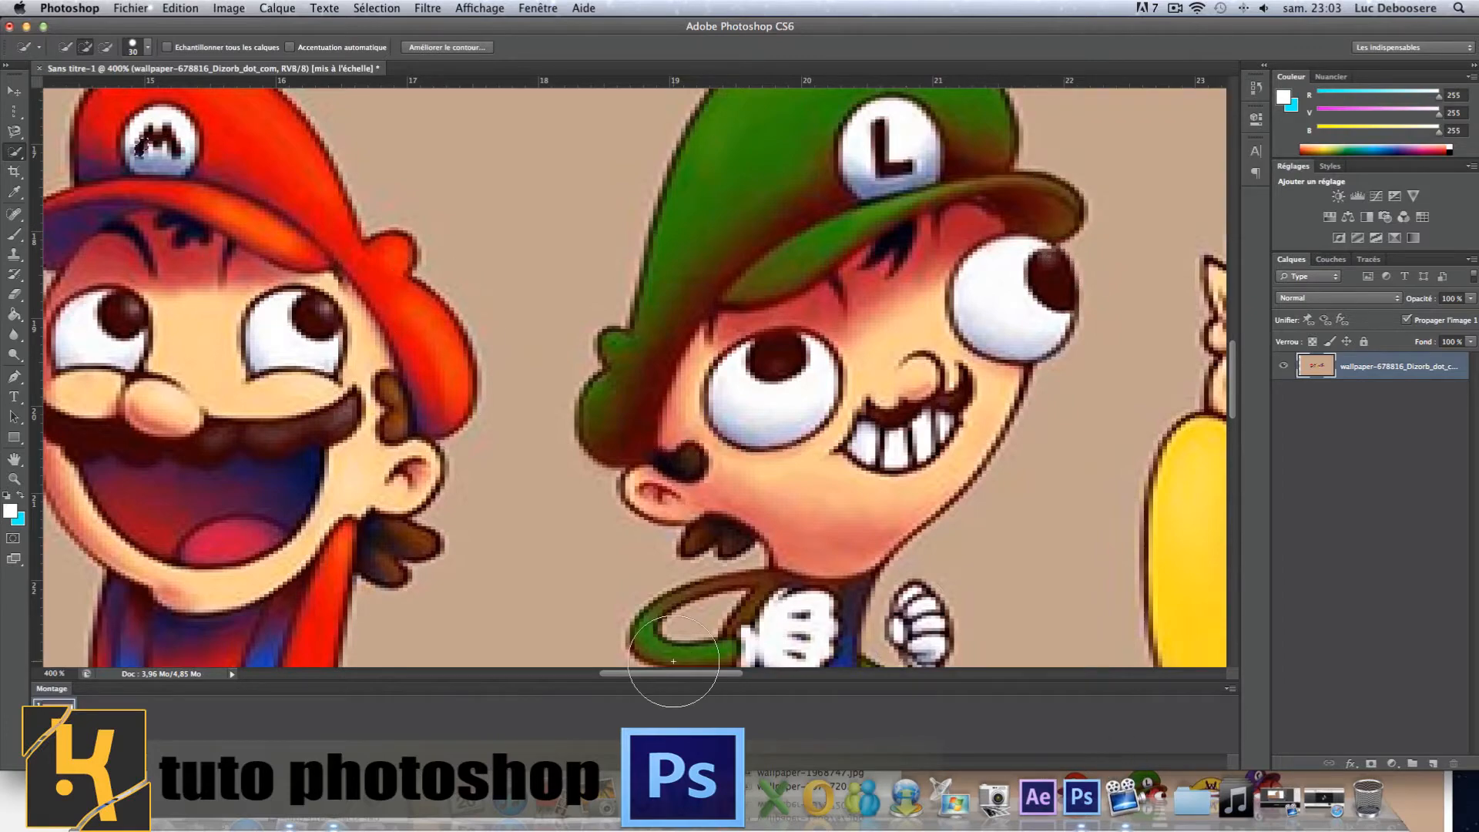
# Crop the image to the red-capped character's head and cap, leaving a margin of background on both sides
pyautogui.moveTo(660, 676); pyautogui.dragTo(605, 675)
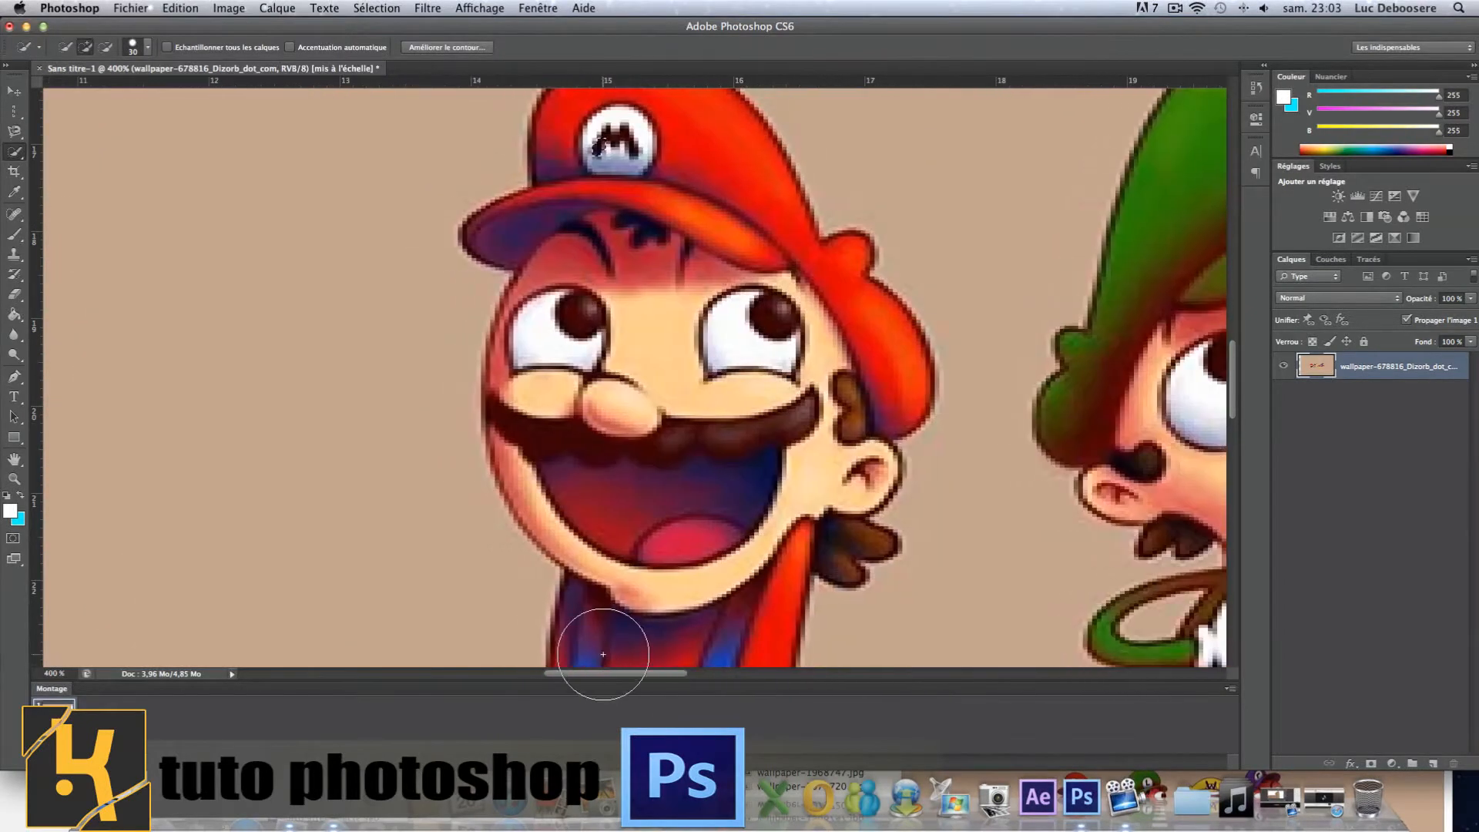
pyautogui.click(14, 175)
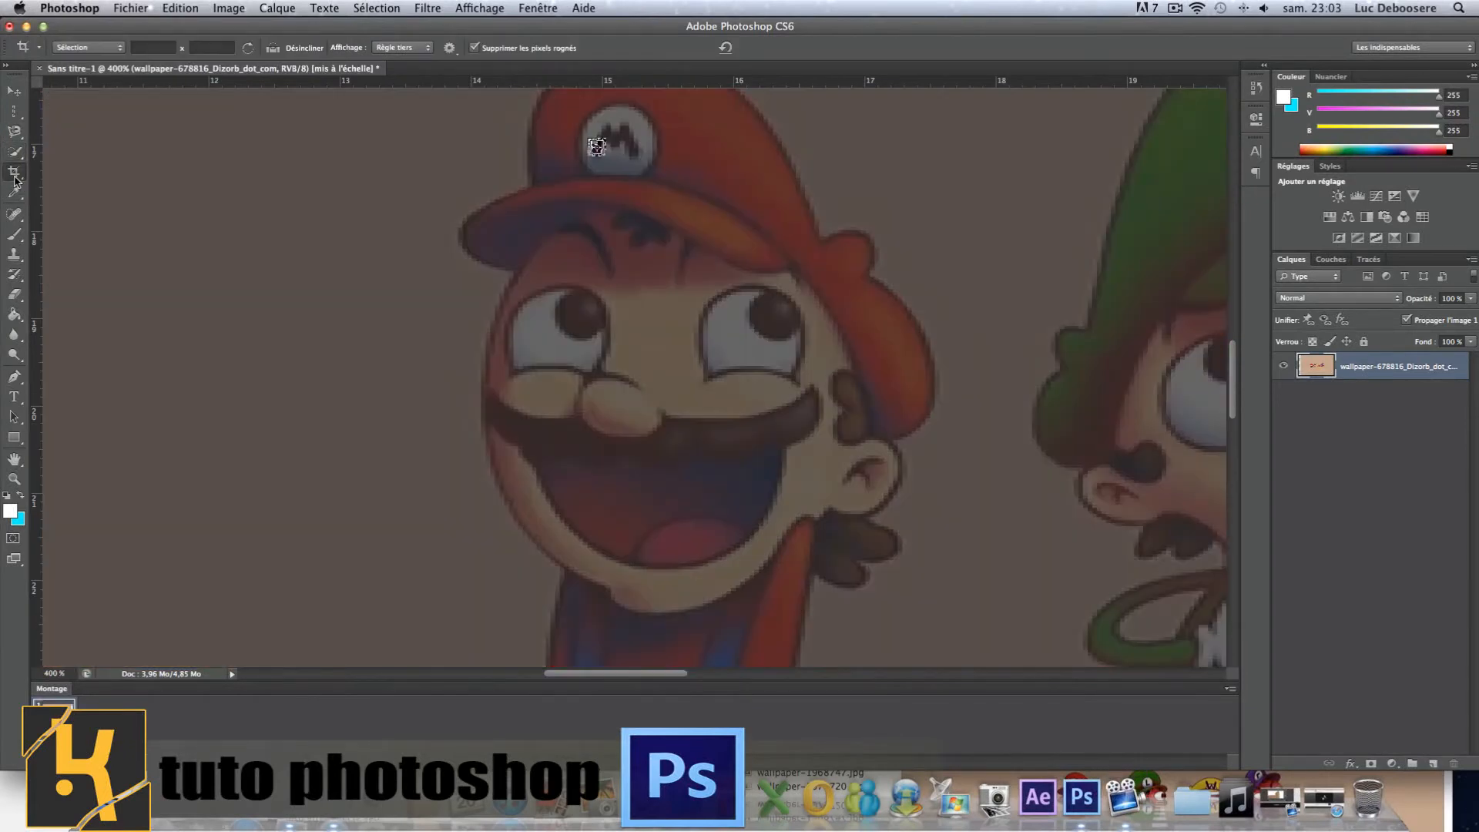
pyautogui.moveTo(598, 148)
pyautogui.mouseDown()
pyautogui.moveTo(528, 290)
pyautogui.moveTo(512, 363)
pyautogui.mouseUp()
pyautogui.moveTo(664, 302); pyautogui.dragTo(568, 288)
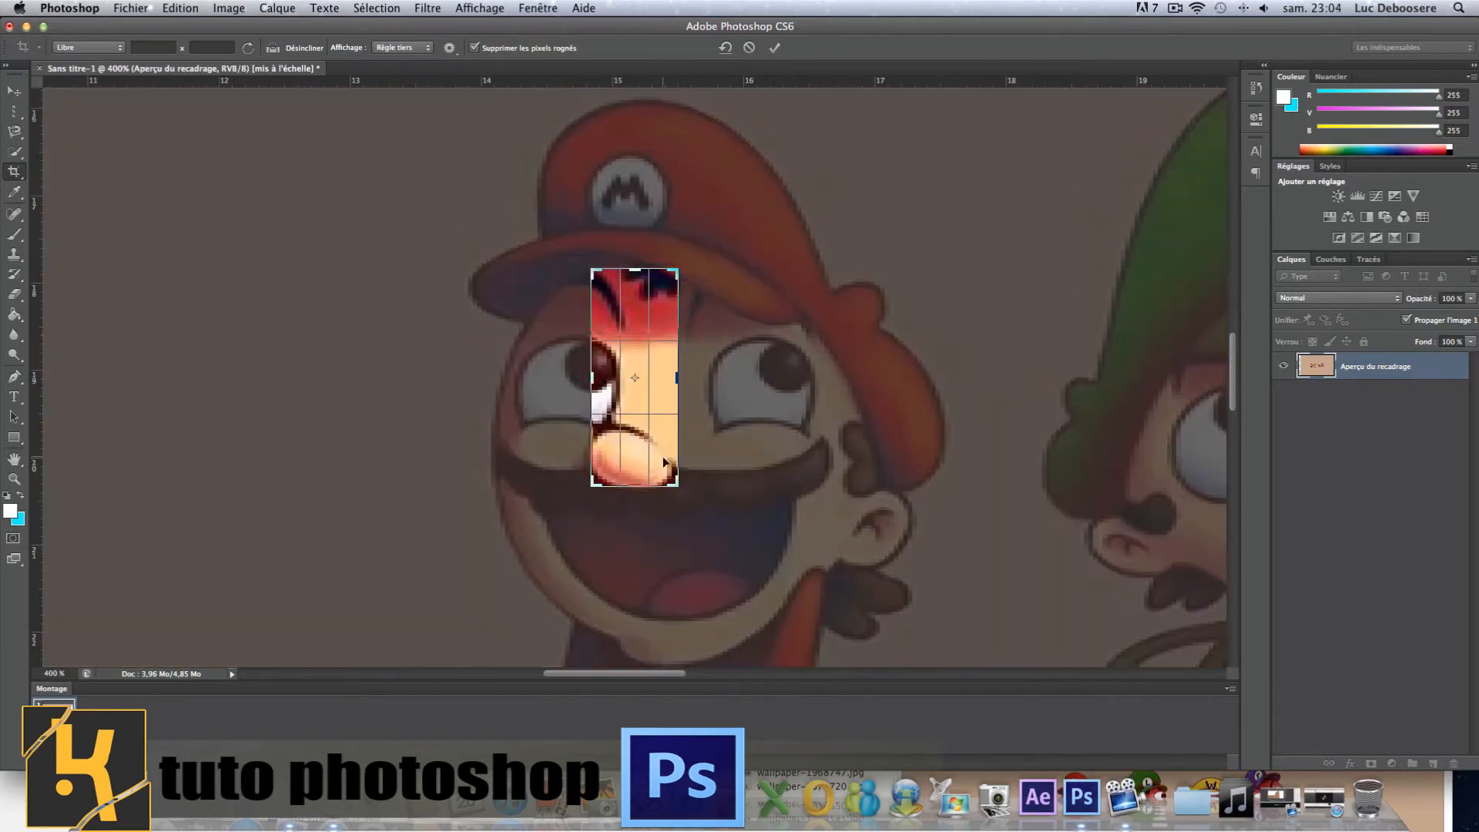
pyautogui.moveTo(673, 485); pyautogui.dragTo(820, 574)
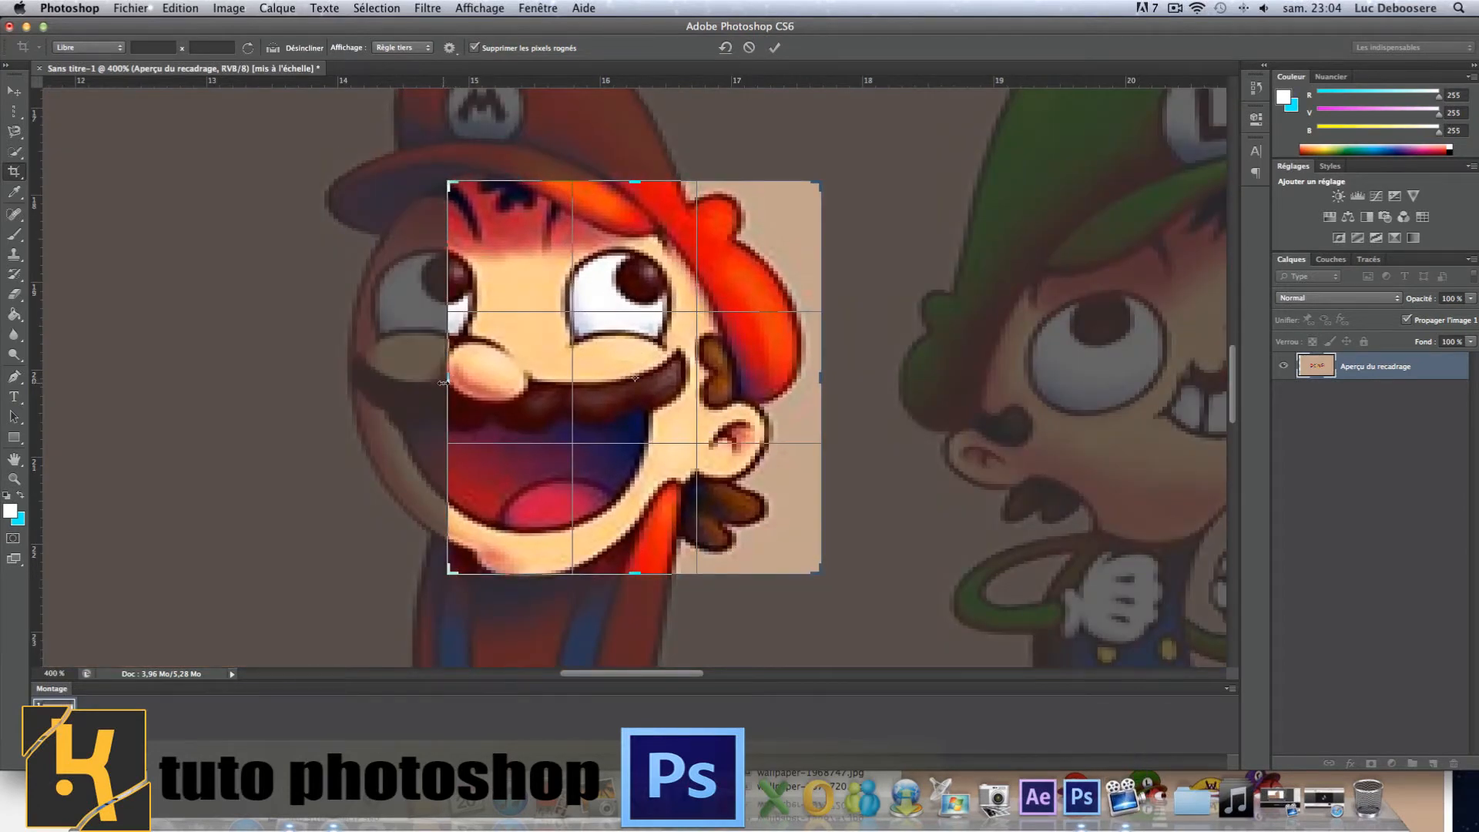
pyautogui.moveTo(443, 382); pyautogui.dragTo(366, 378)
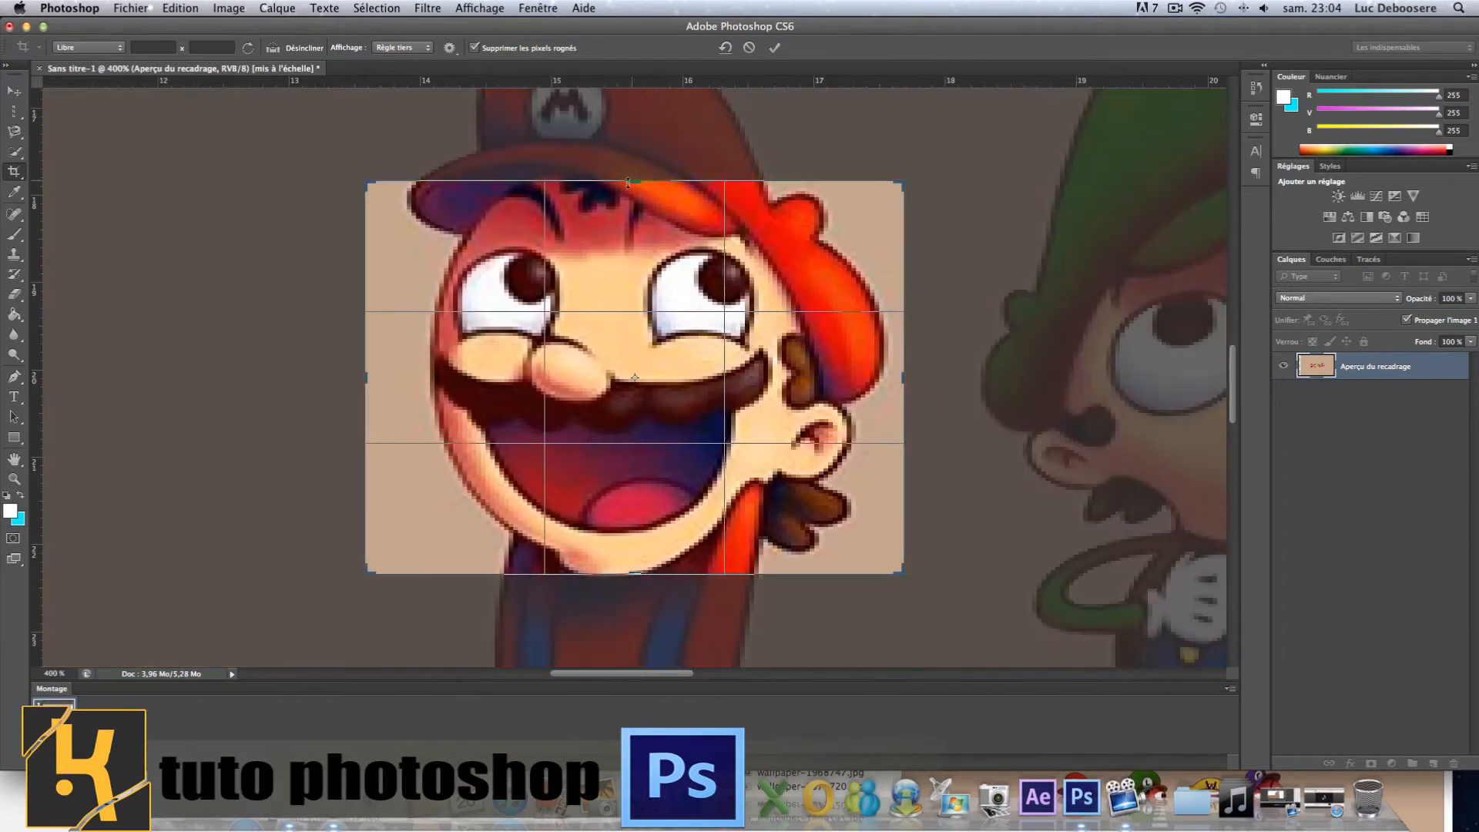
pyautogui.moveTo(634, 183); pyautogui.dragTo(616, 123)
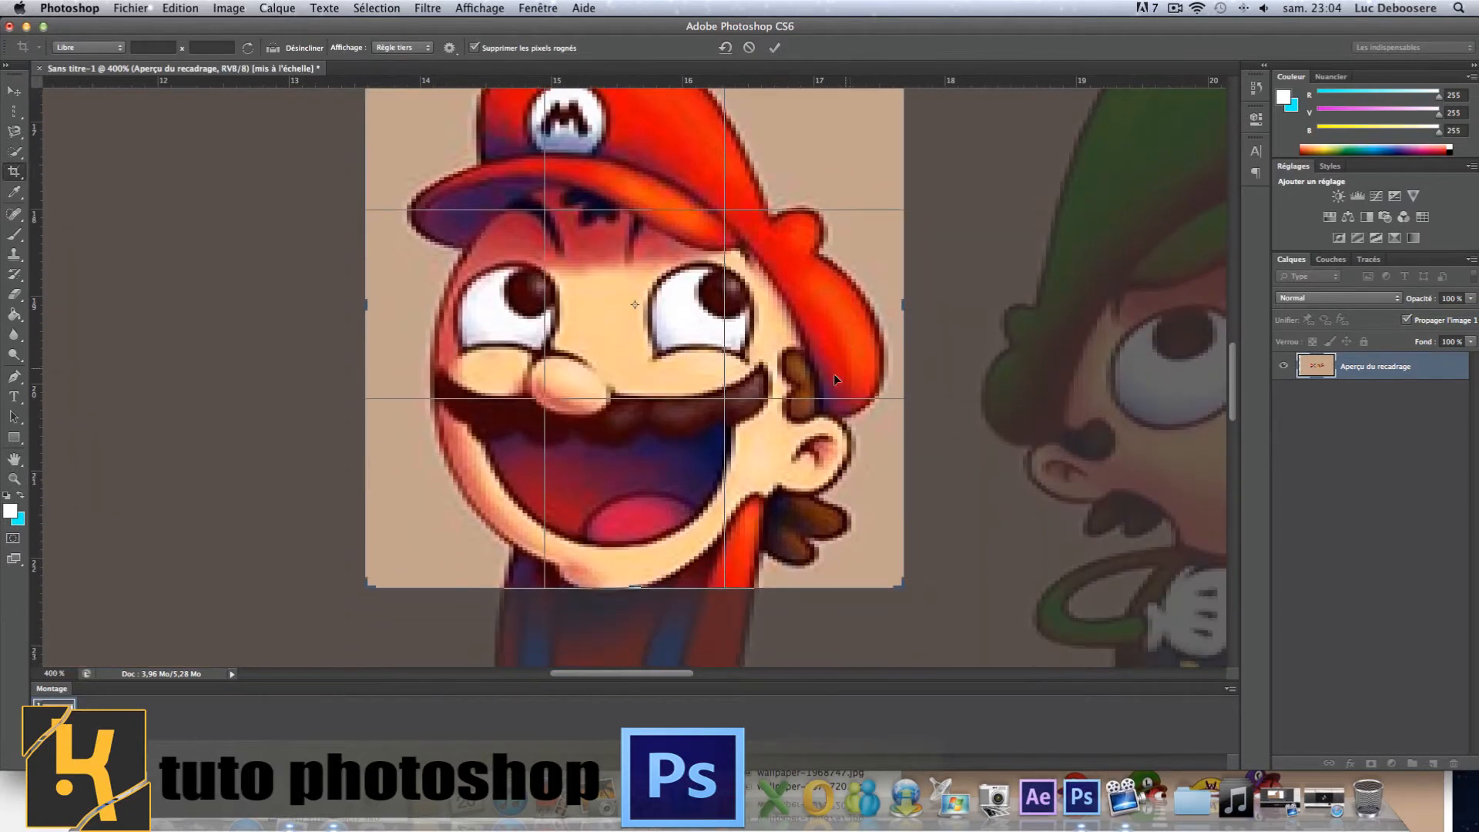
pyautogui.moveTo(638, 589); pyautogui.dragTo(638, 595)
pyautogui.press('Return')
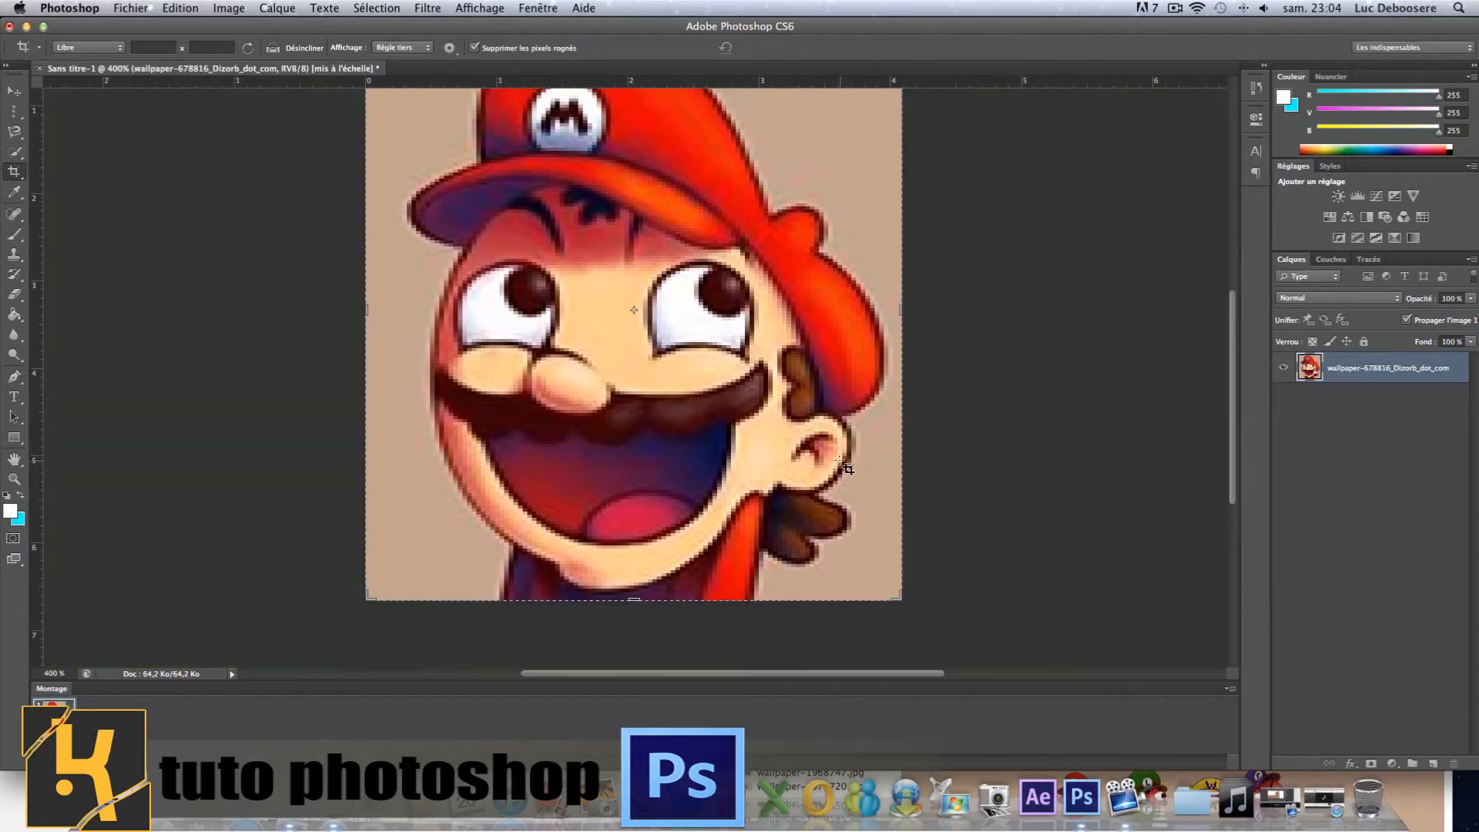
# Undo the crop around the red-capped character
pyautogui.scroll(5, 845, 467)
pyautogui.scroll(-3, 845, 467)
pyautogui.scroll(-3, 845, 466)
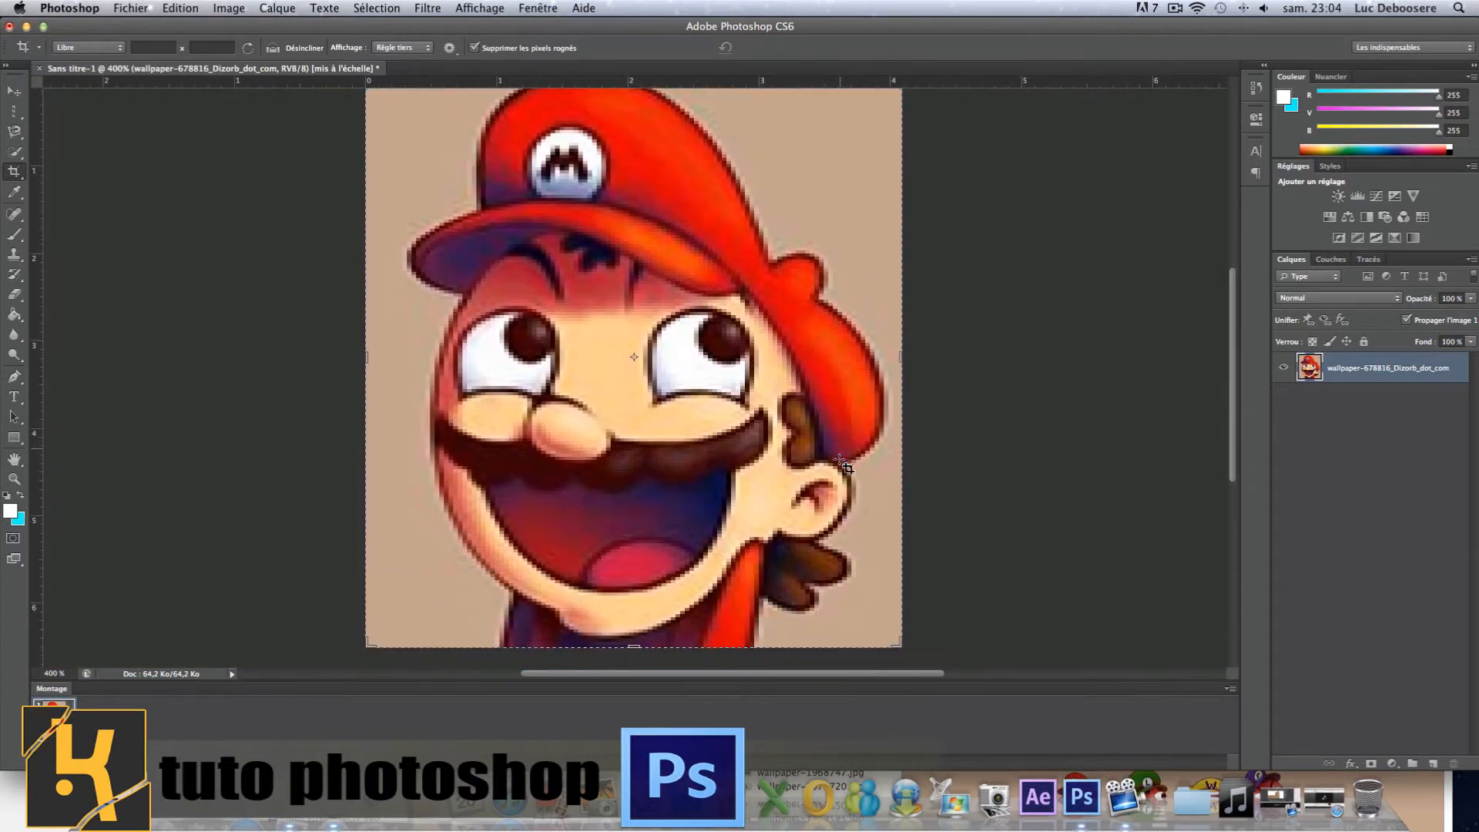
pyautogui.press('super+z')
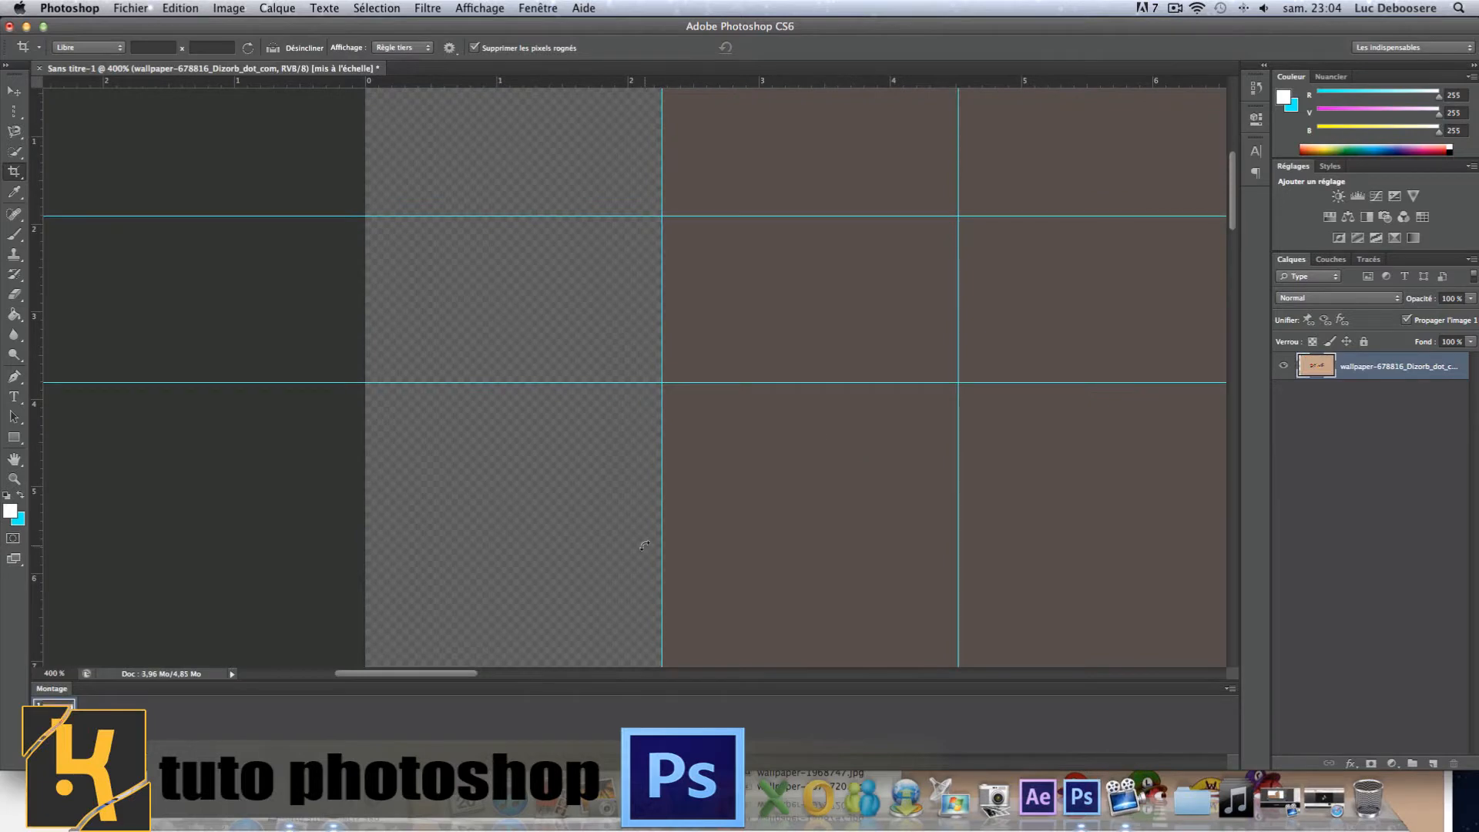
# Draw a Perspective Crop area around the whole red-capped character
pyautogui.click(14, 478)
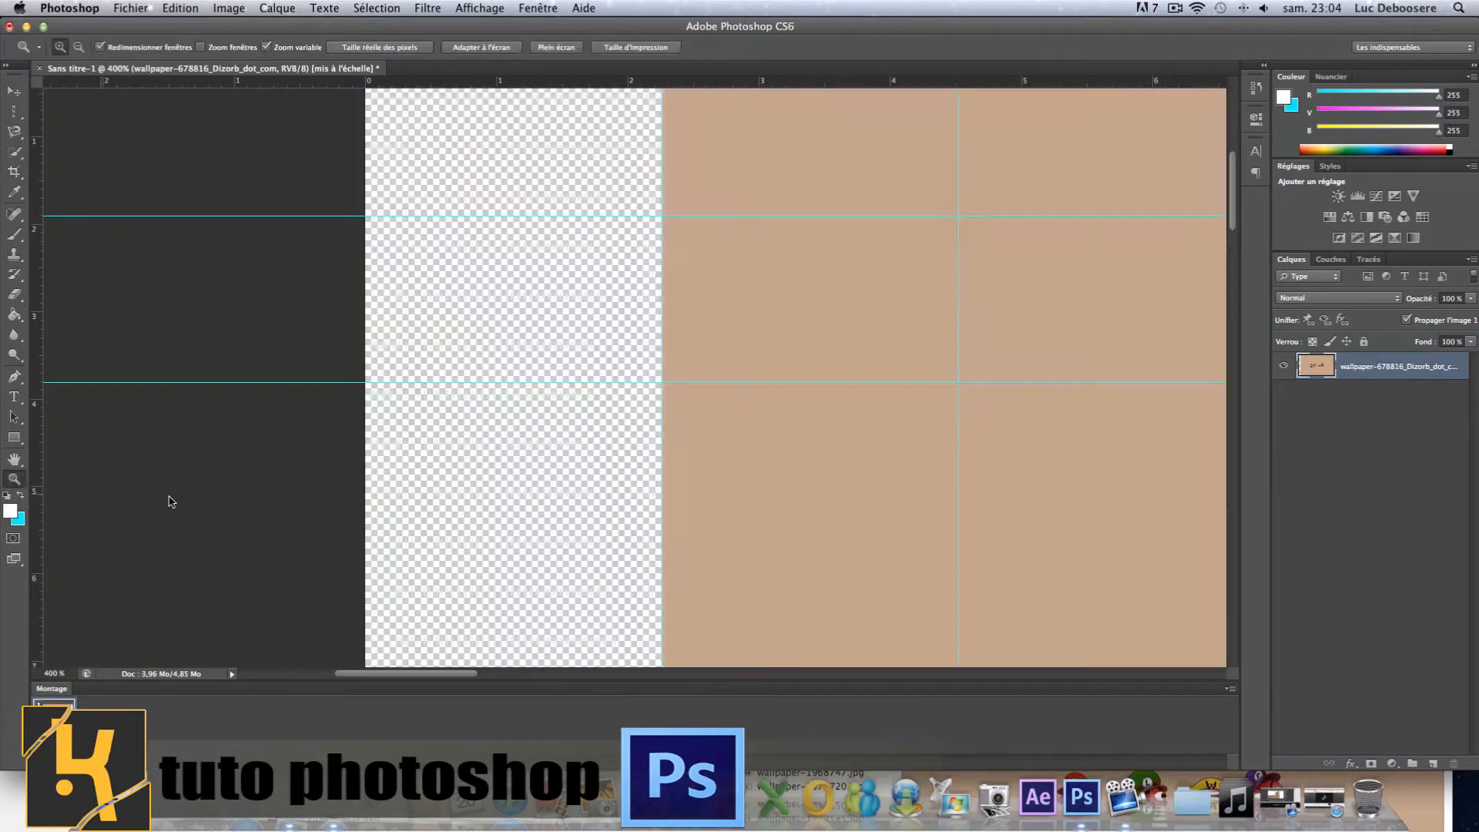
pyautogui.rightClick(587, 449)
pyautogui.click(625, 454)
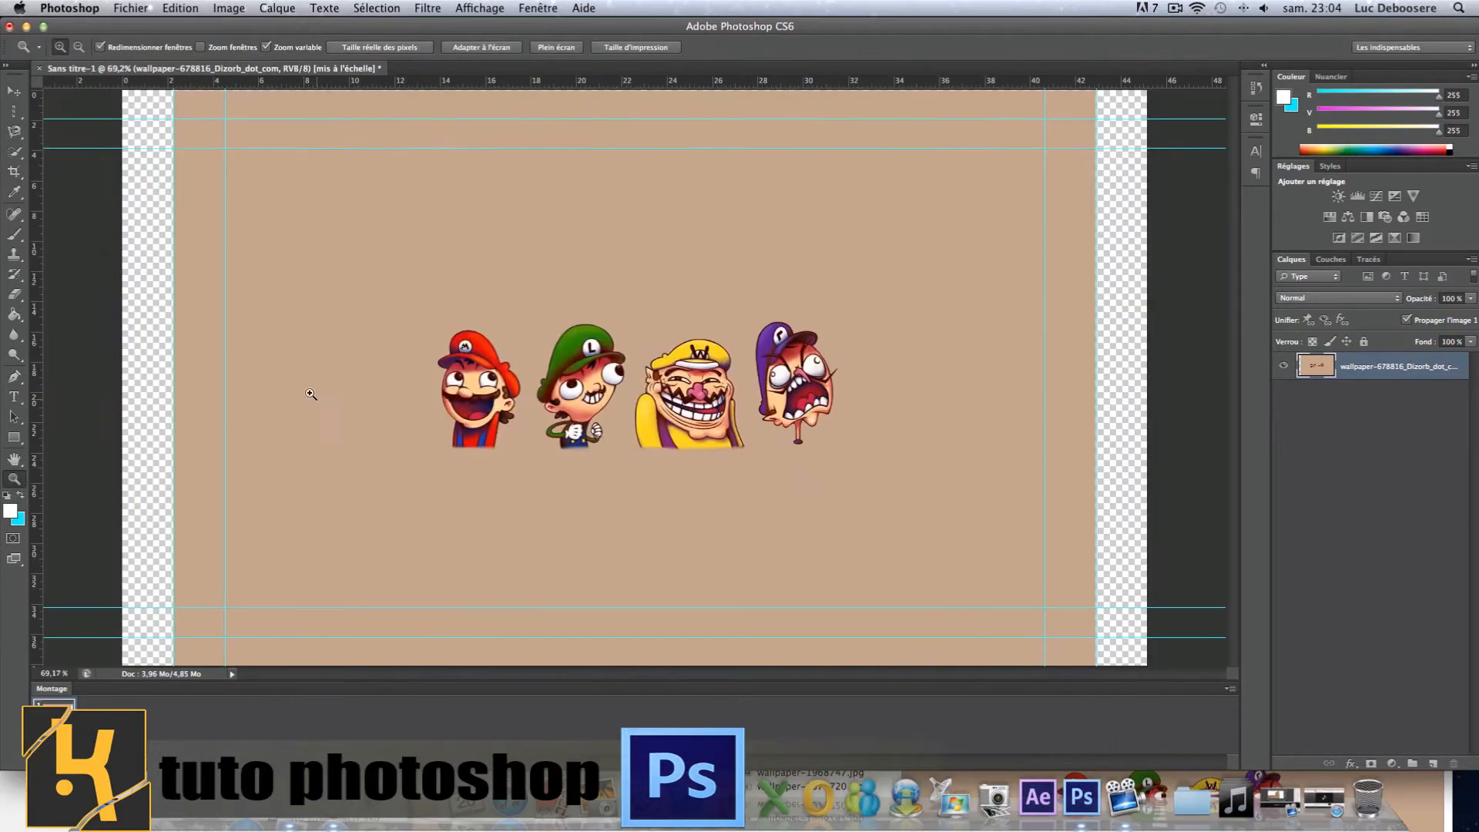
pyautogui.click(12, 173)
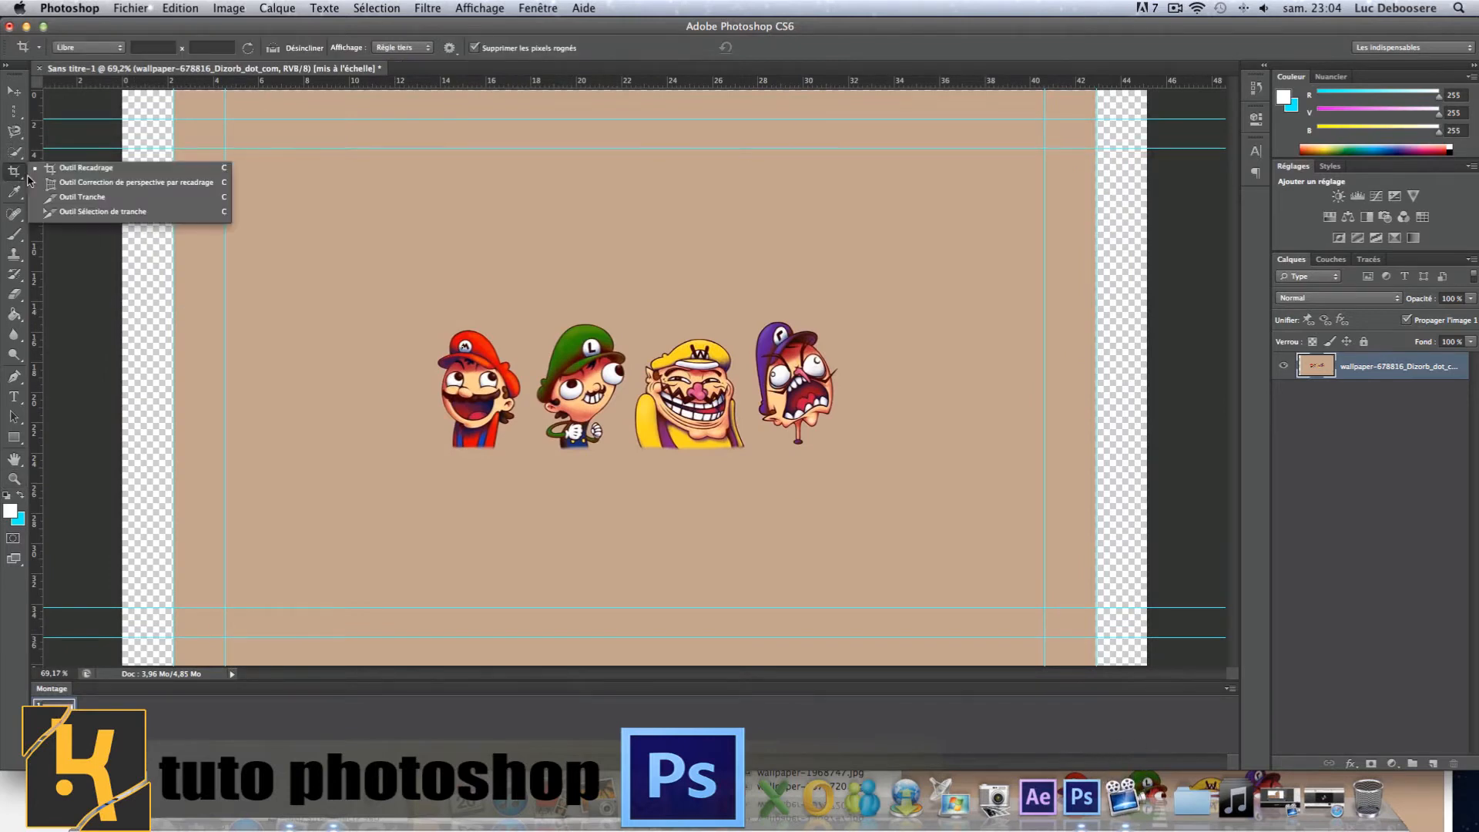
pyautogui.click(90, 183)
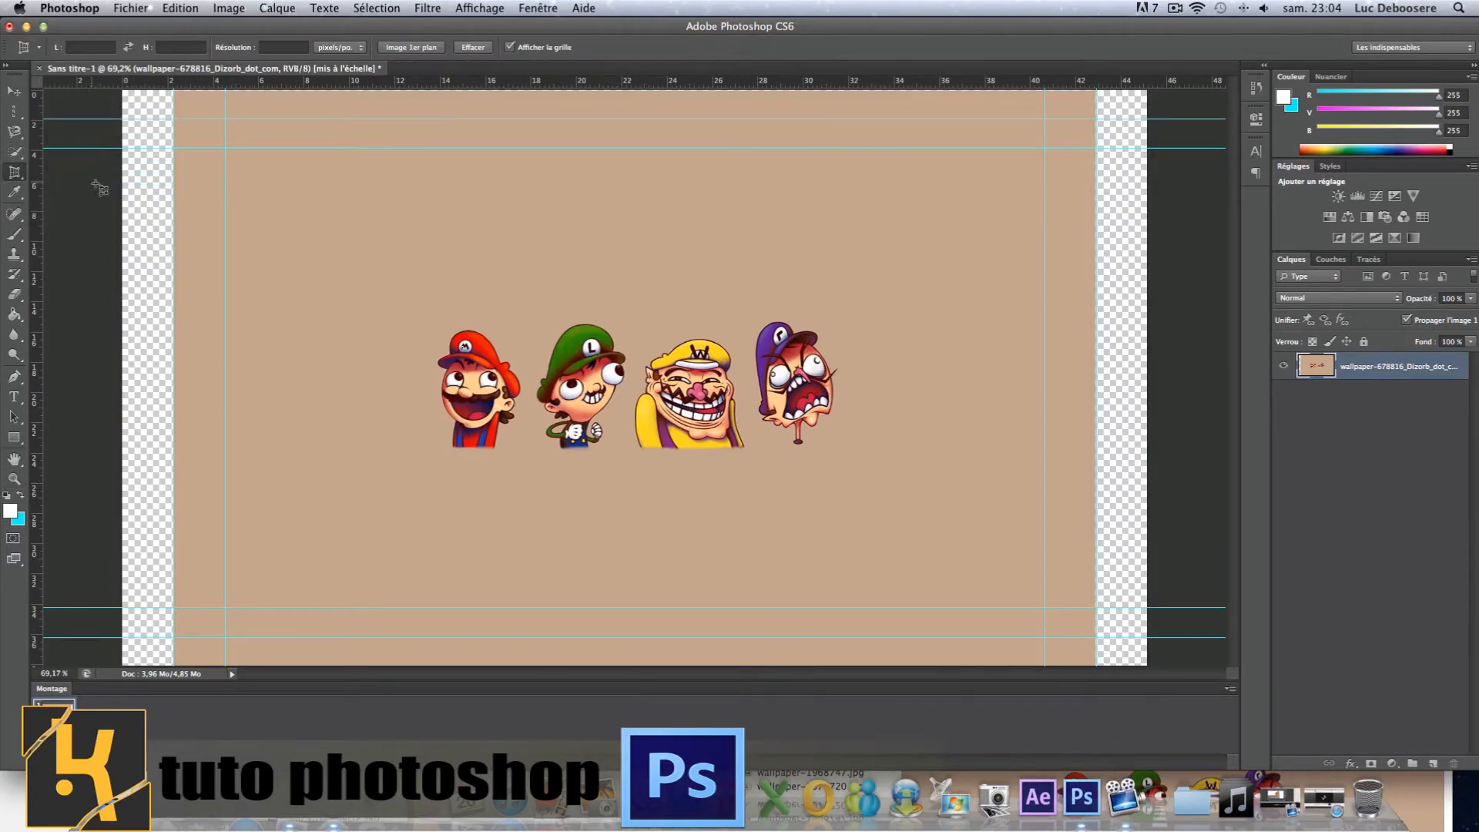
pyautogui.moveTo(446, 324); pyautogui.dragTo(518, 466)
# Reshape the perspective crop area into a trapezoid around the red-capped character, wider at its upper edge than at its base
pyautogui.moveTo(519, 325); pyautogui.dragTo(570, 301)
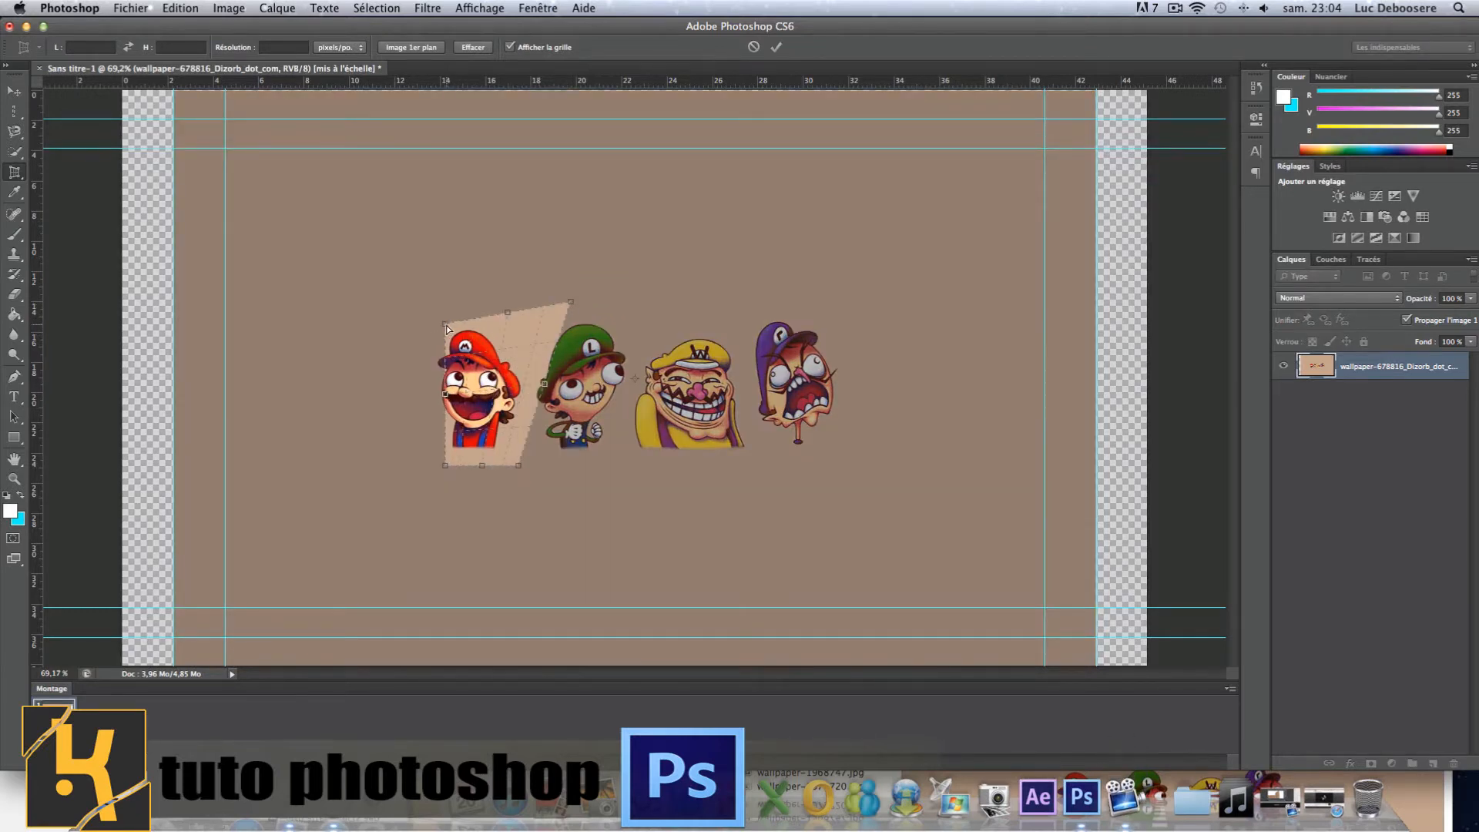
pyautogui.moveTo(446, 325); pyautogui.dragTo(376, 301)
pyautogui.moveTo(445, 465); pyautogui.dragTo(470, 432)
pyautogui.moveTo(406, 485); pyautogui.dragTo(414, 472)
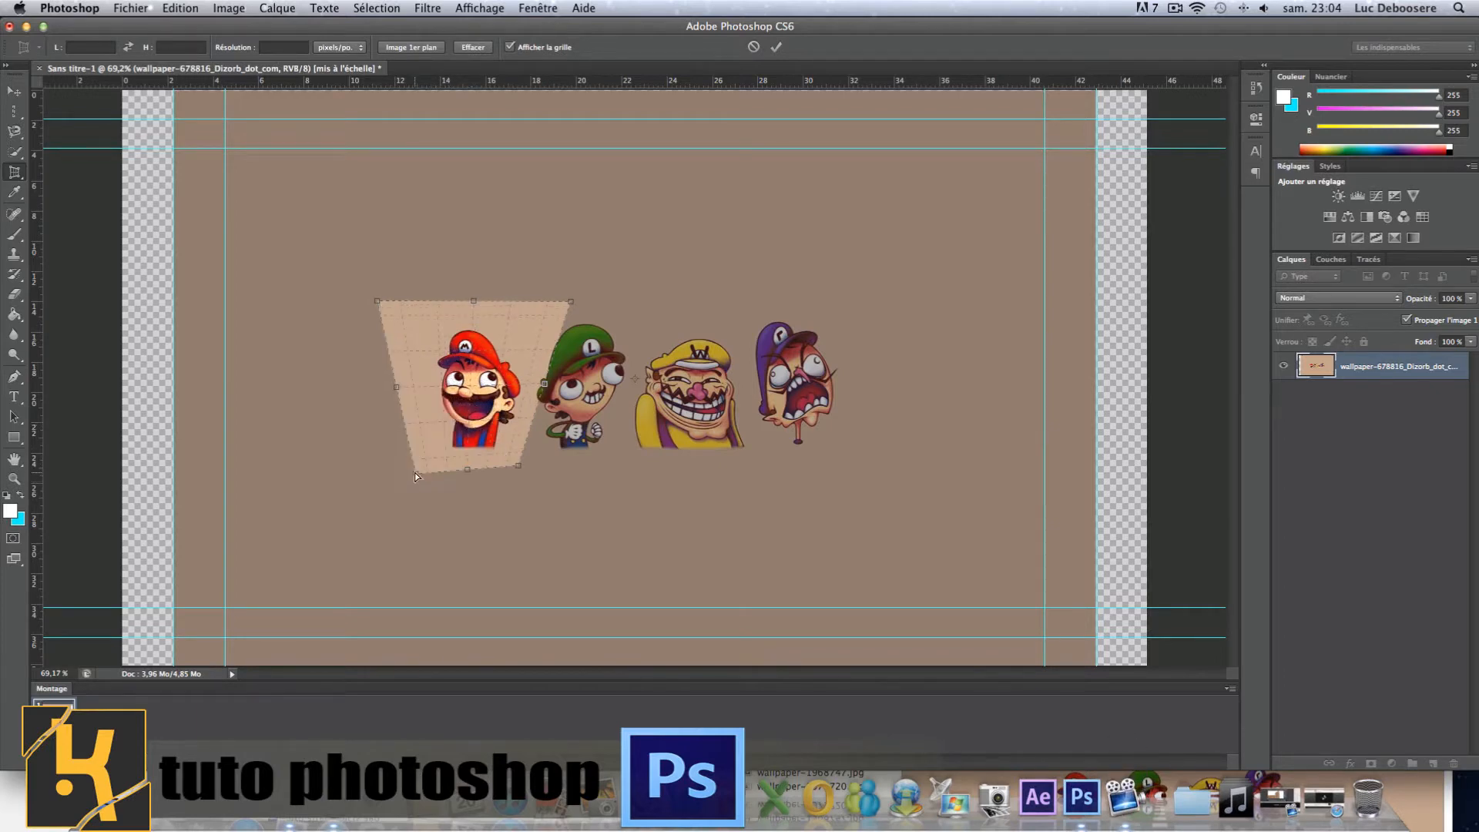
pyautogui.moveTo(521, 469)
pyautogui.mouseDown()
pyautogui.moveTo(568, 500)
pyautogui.moveTo(569, 451)
pyautogui.moveTo(500, 406)
pyautogui.moveTo(539, 439)
pyautogui.moveTo(533, 479)
pyautogui.mouseUp()
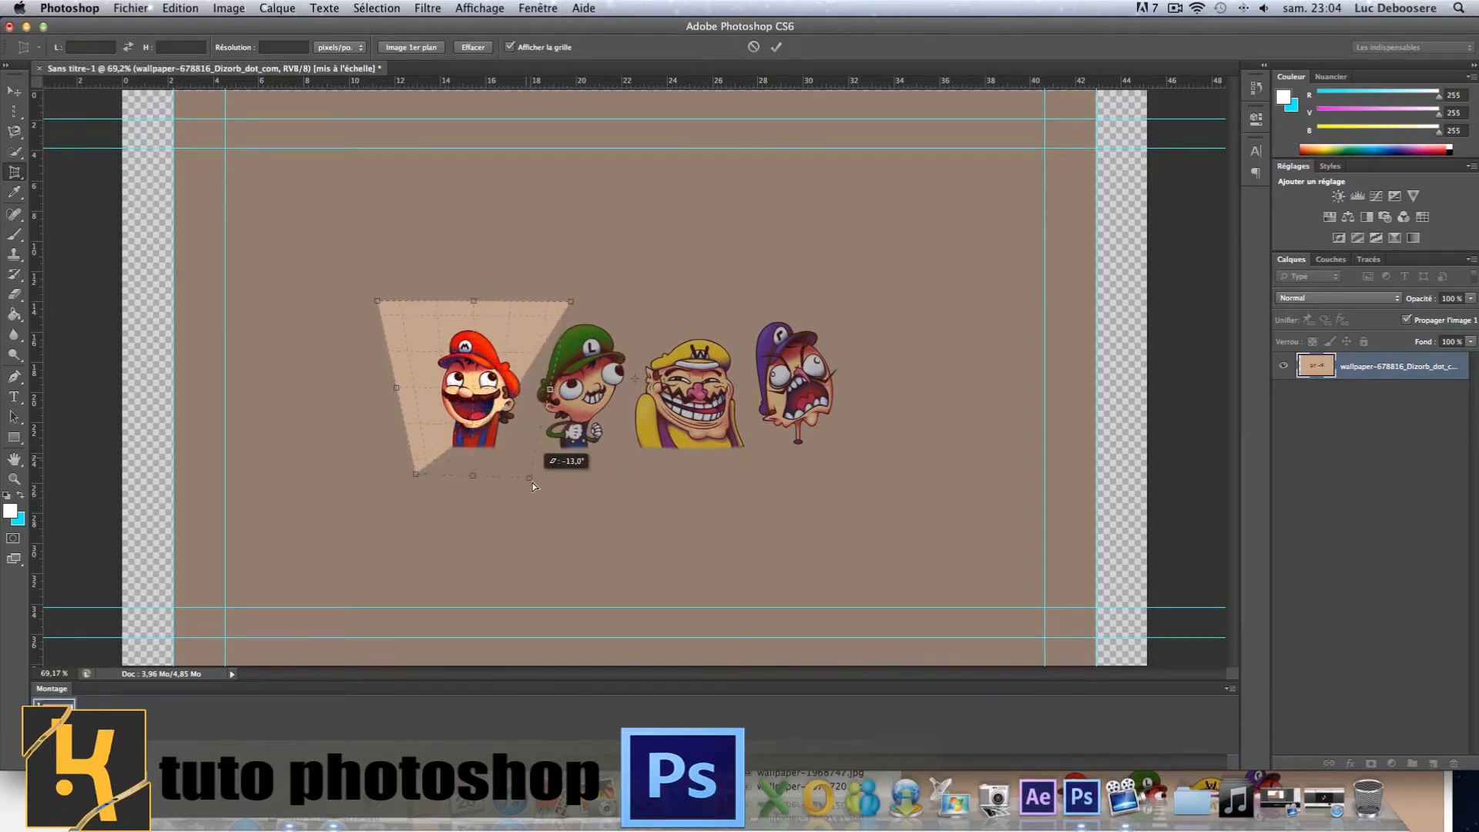
pyautogui.moveTo(506, 396)
pyautogui.mouseDown()
pyautogui.moveTo(479, 372)
pyautogui.moveTo(506, 397)
pyautogui.mouseUp()
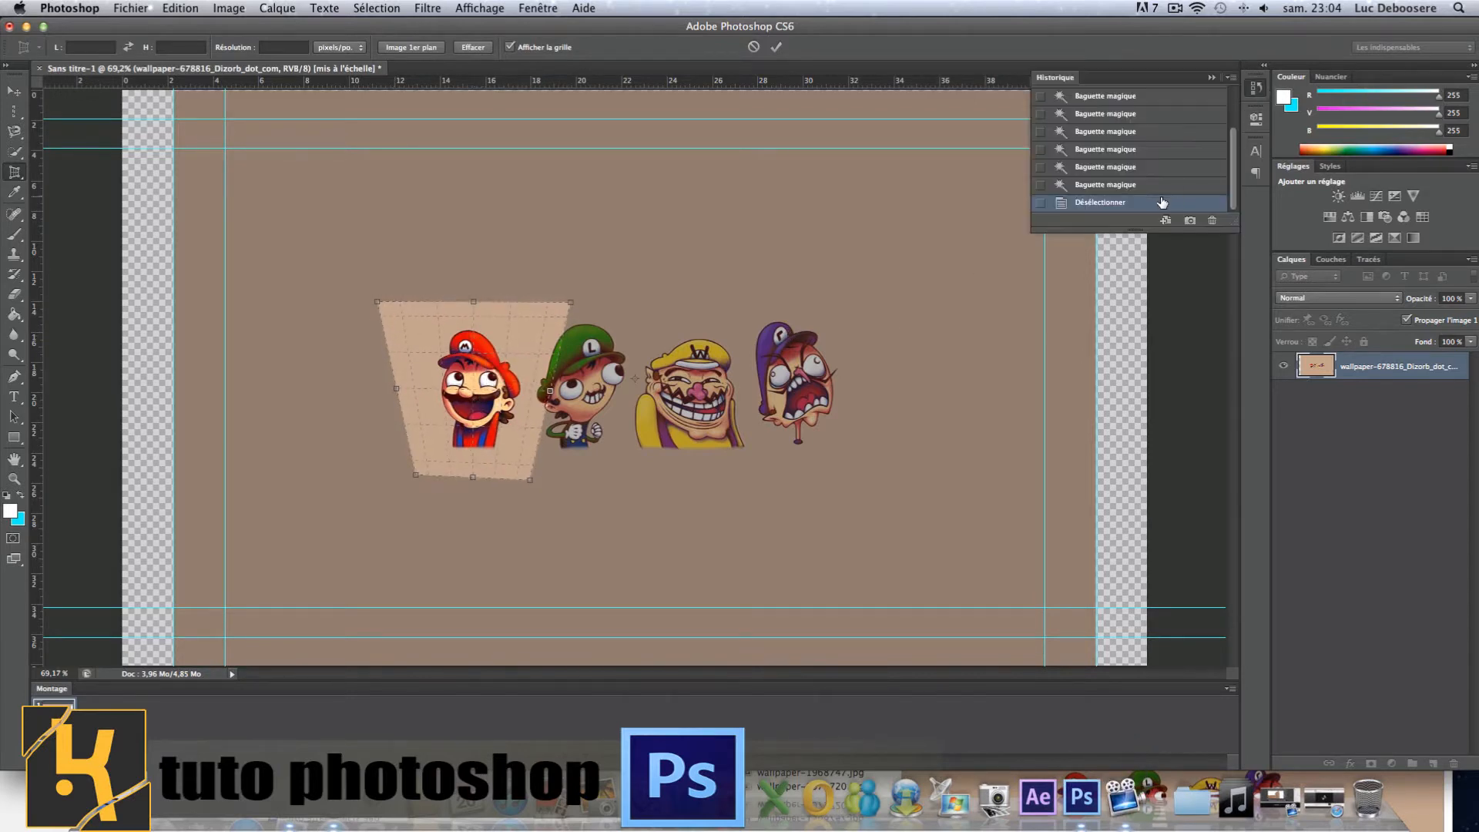
# Move the perspective crop area off the red-capped character onto the plain background above and beside him
pyautogui.click(1256, 87)
pyautogui.click(1212, 77)
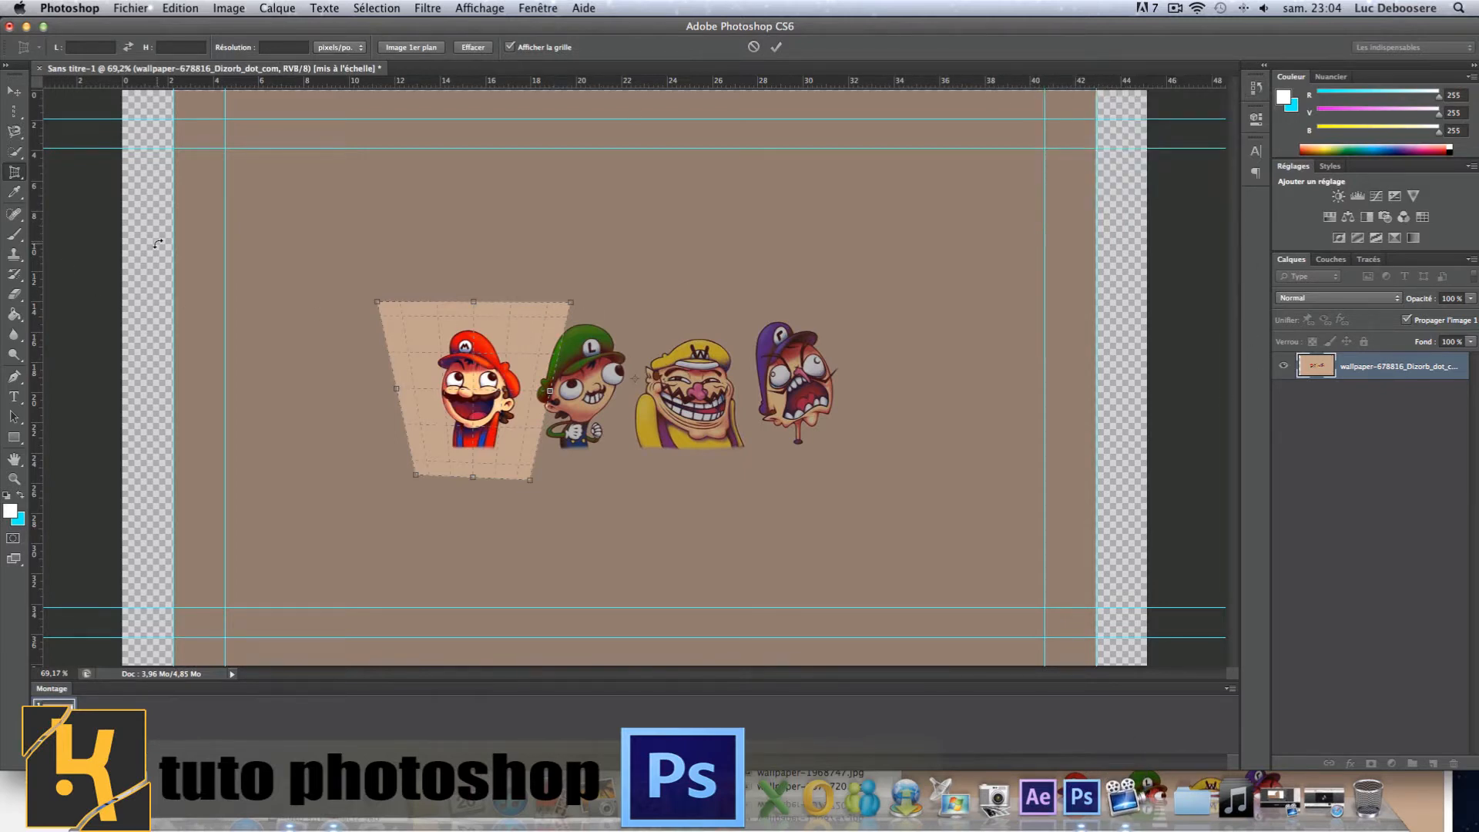
pyautogui.click(16, 176)
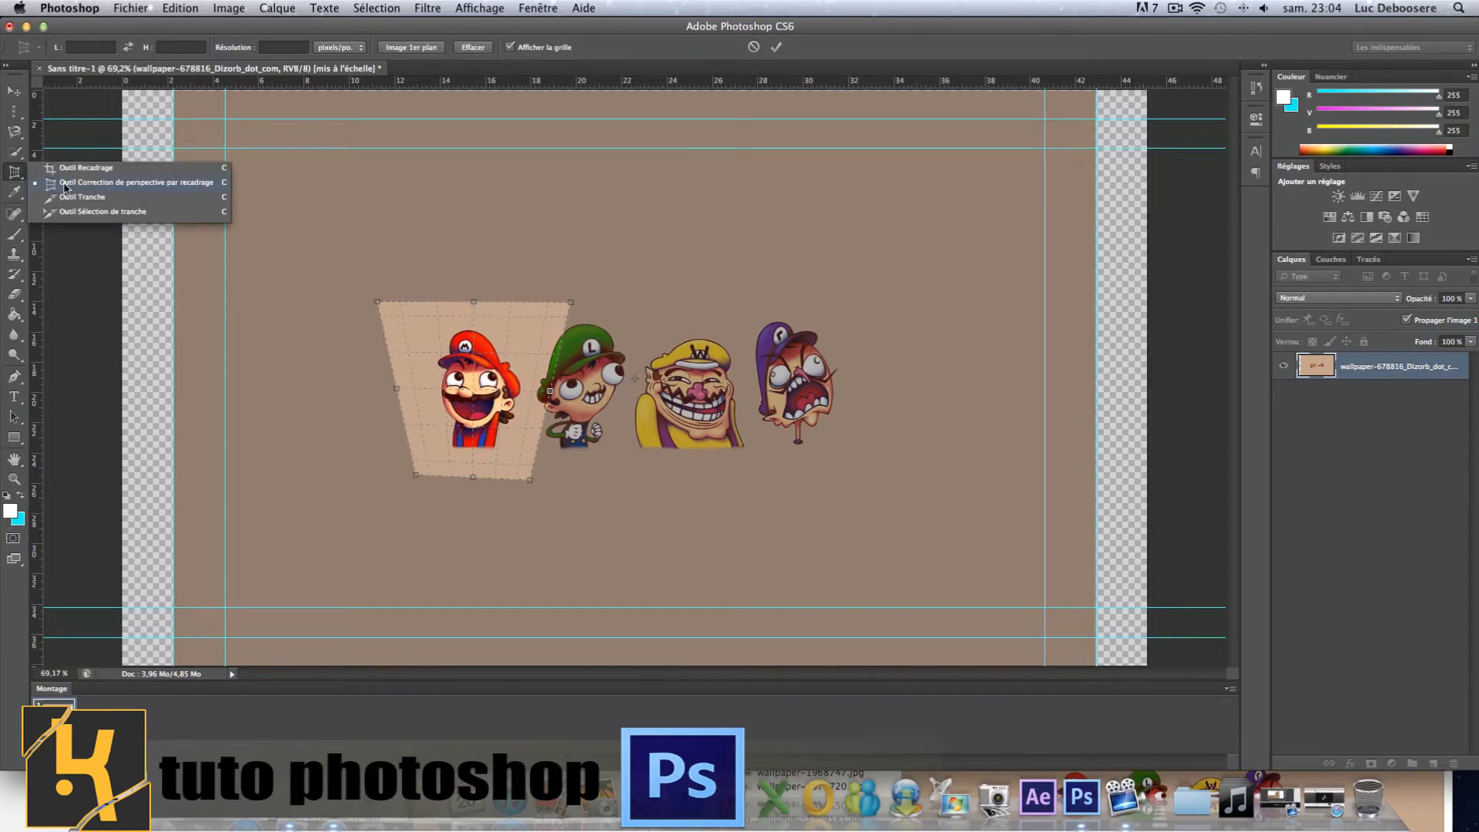
pyautogui.click(471, 389)
pyautogui.moveTo(471, 389); pyautogui.dragTo(309, 293)
pyautogui.moveTo(379, 326); pyautogui.dragTo(396, 321)
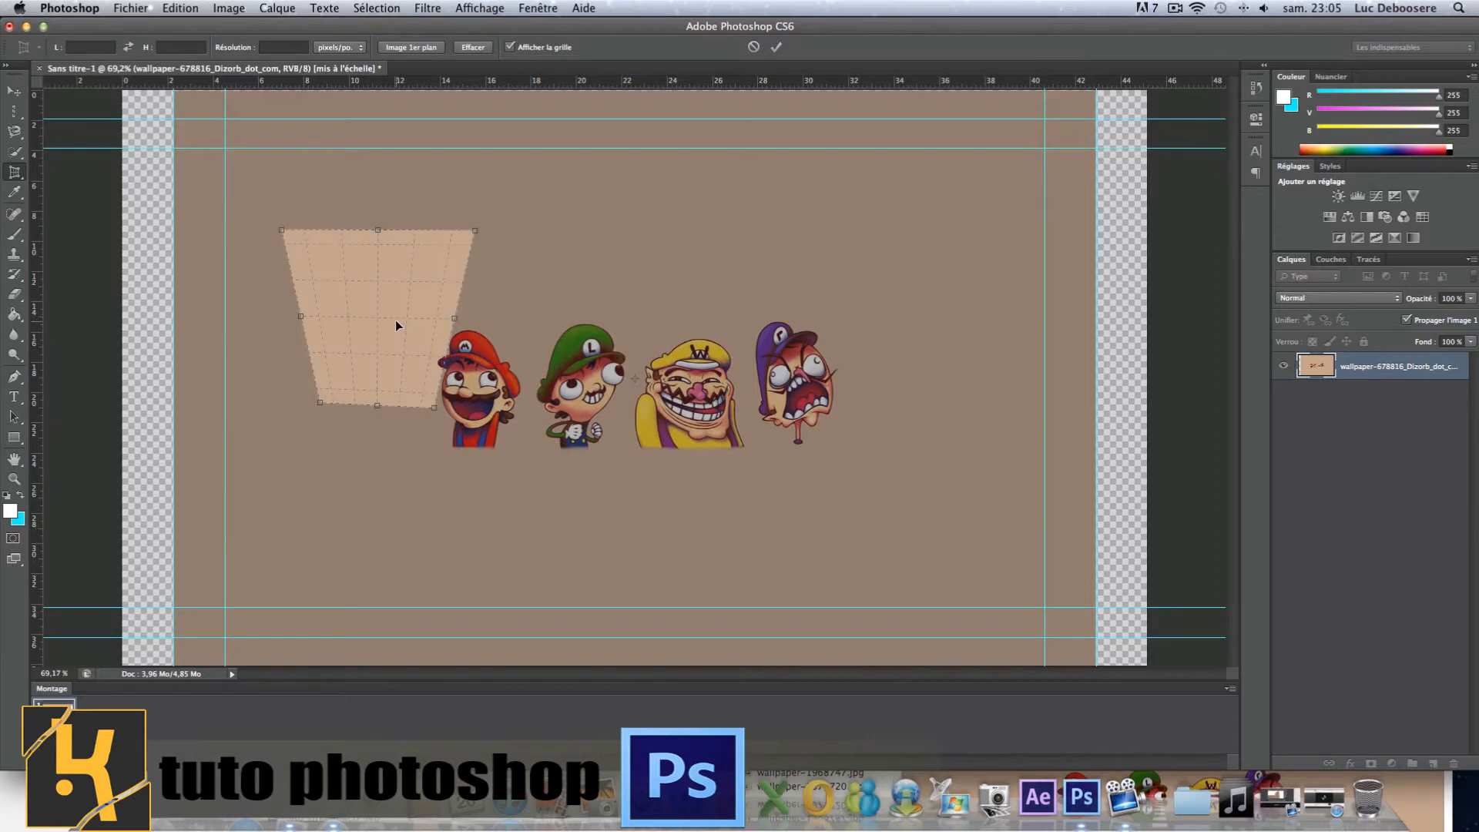
# Move the perspective crop area back over the red-capped character, and switch to the Slice tool without cropping the image
pyautogui.click(20, 176)
pyautogui.click(51, 198)
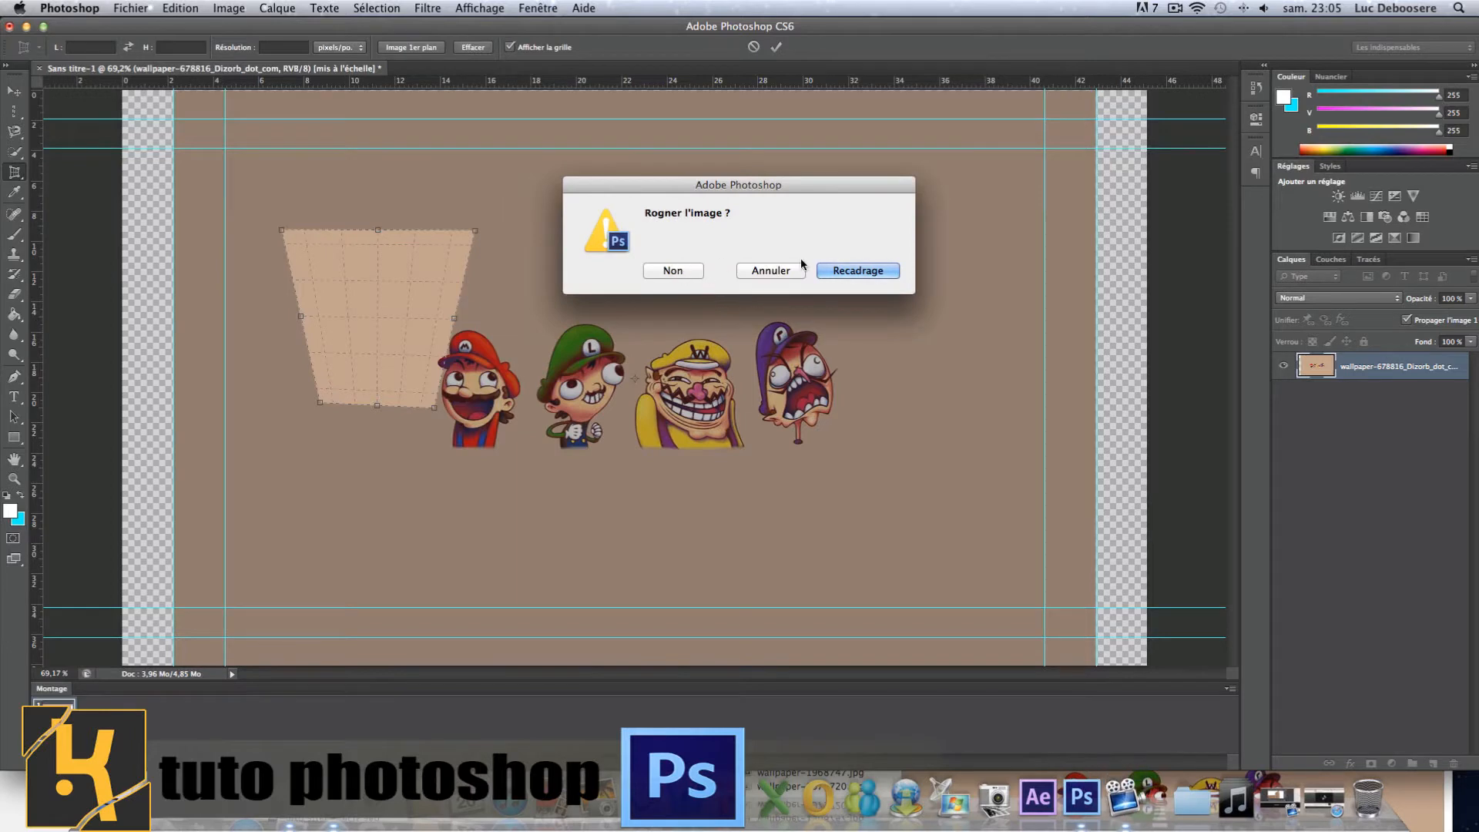
pyautogui.click(779, 271)
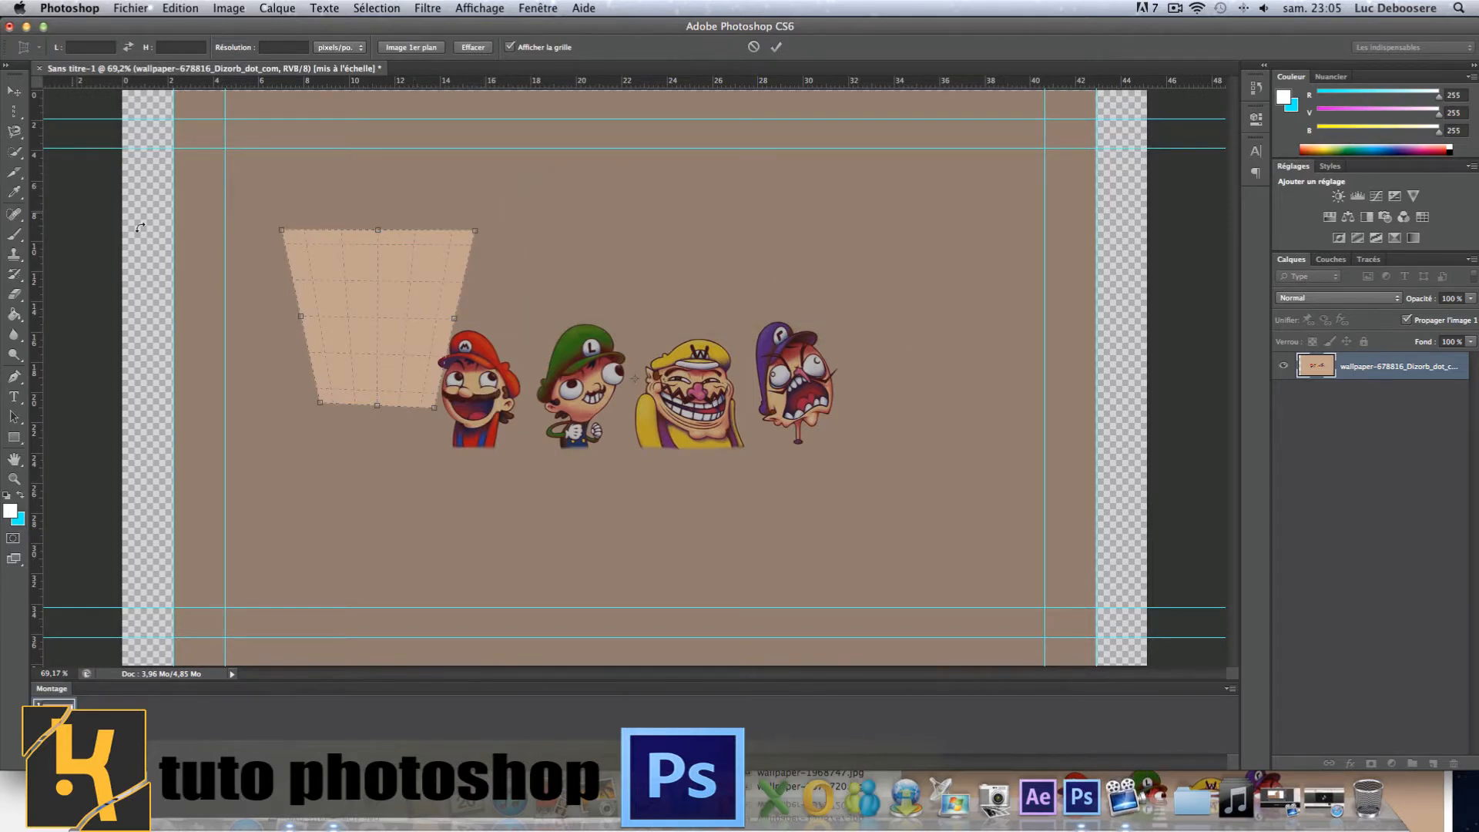
pyautogui.moveTo(330, 315); pyautogui.dragTo(435, 365)
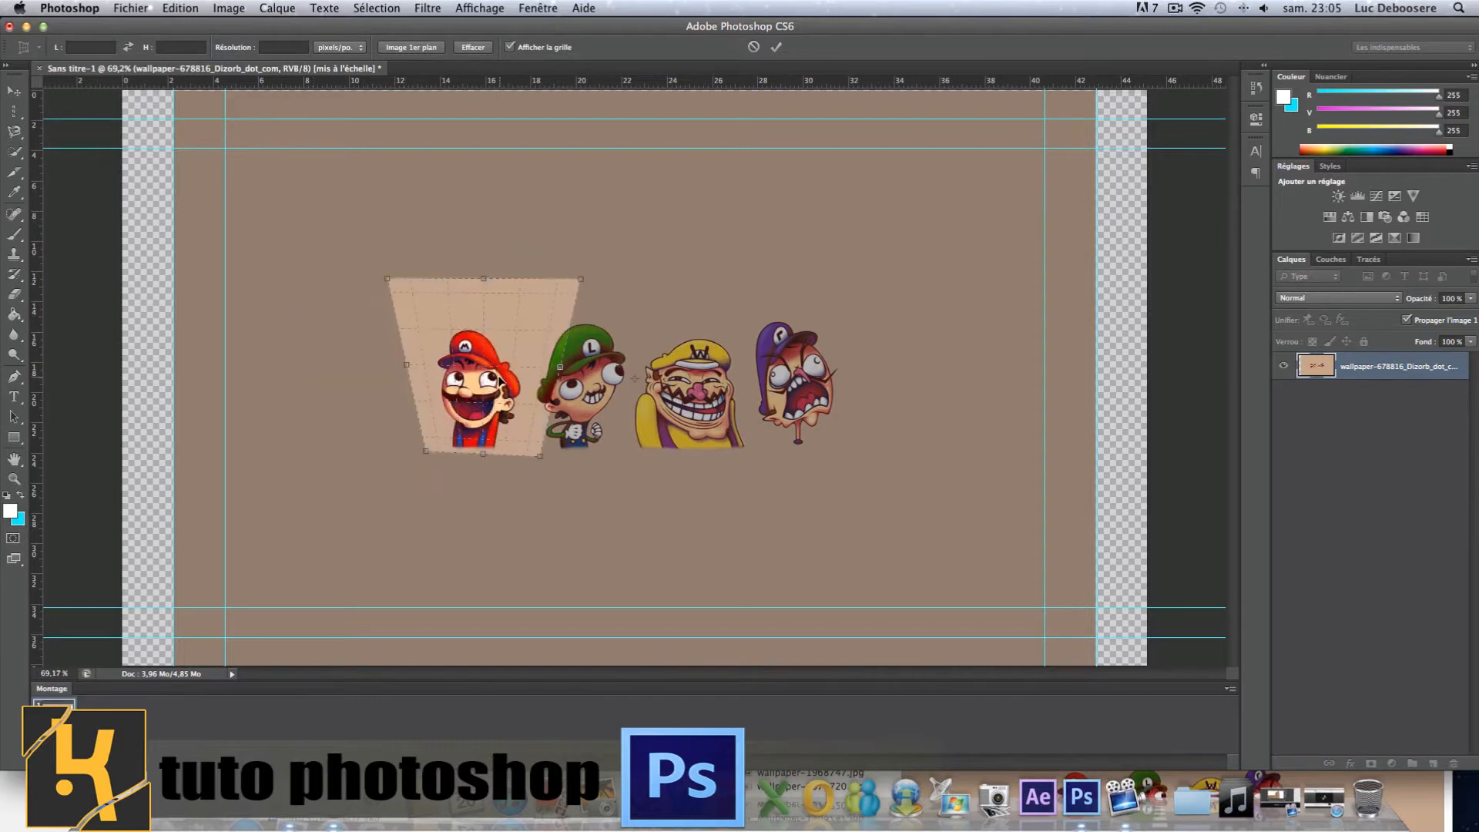
pyautogui.click(15, 170)
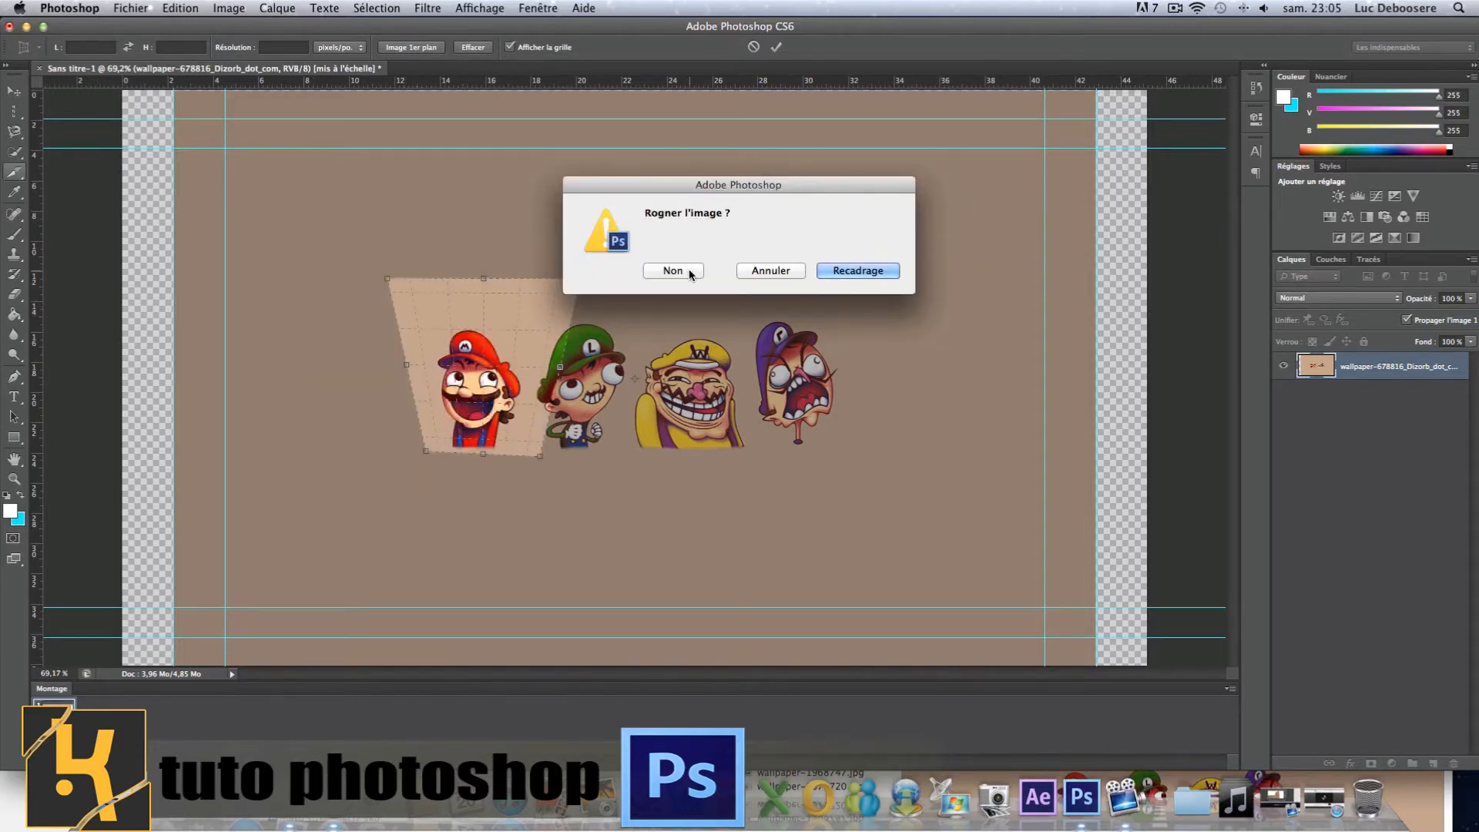
pyautogui.click(690, 271)
# Draw a trial slice between the red-capped and green-capped characters, reposition it, and delete it
pyautogui.moveTo(479, 356); pyautogui.dragTo(581, 460)
pyautogui.moveTo(526, 396); pyautogui.dragTo(482, 376)
pyautogui.press('Delete')
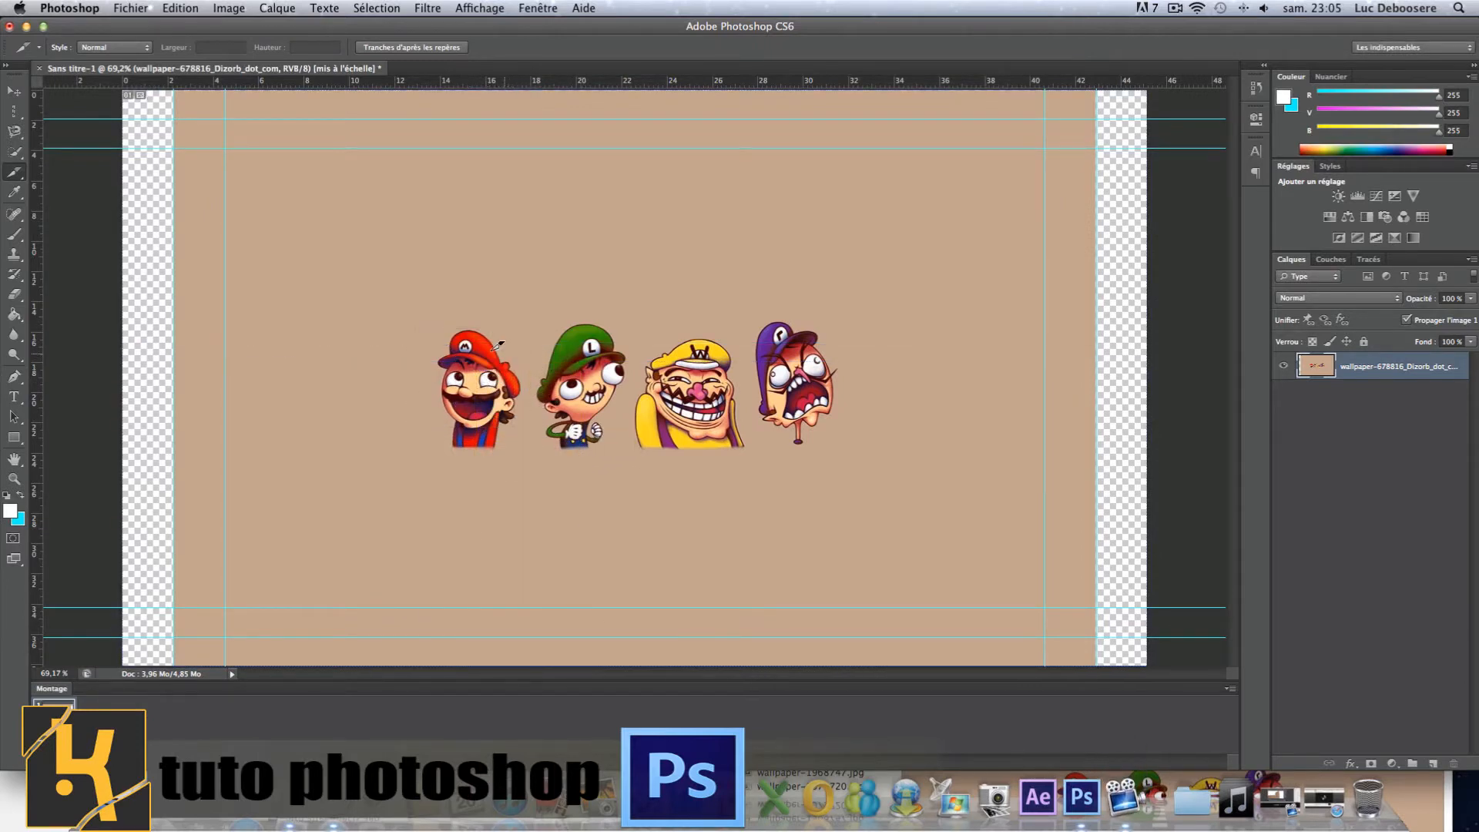
# Draw a slice around the red-capped character and shift it slightly upward to cover the cap and face
pyautogui.moveTo(429, 335); pyautogui.dragTo(528, 448)
pyautogui.moveTo(495, 402)
pyautogui.mouseDown()
pyautogui.moveTo(493, 371)
pyautogui.moveTo(478, 391)
pyautogui.moveTo(510, 389)
pyautogui.moveTo(499, 399)
pyautogui.moveTo(512, 382)
pyautogui.mouseUp()
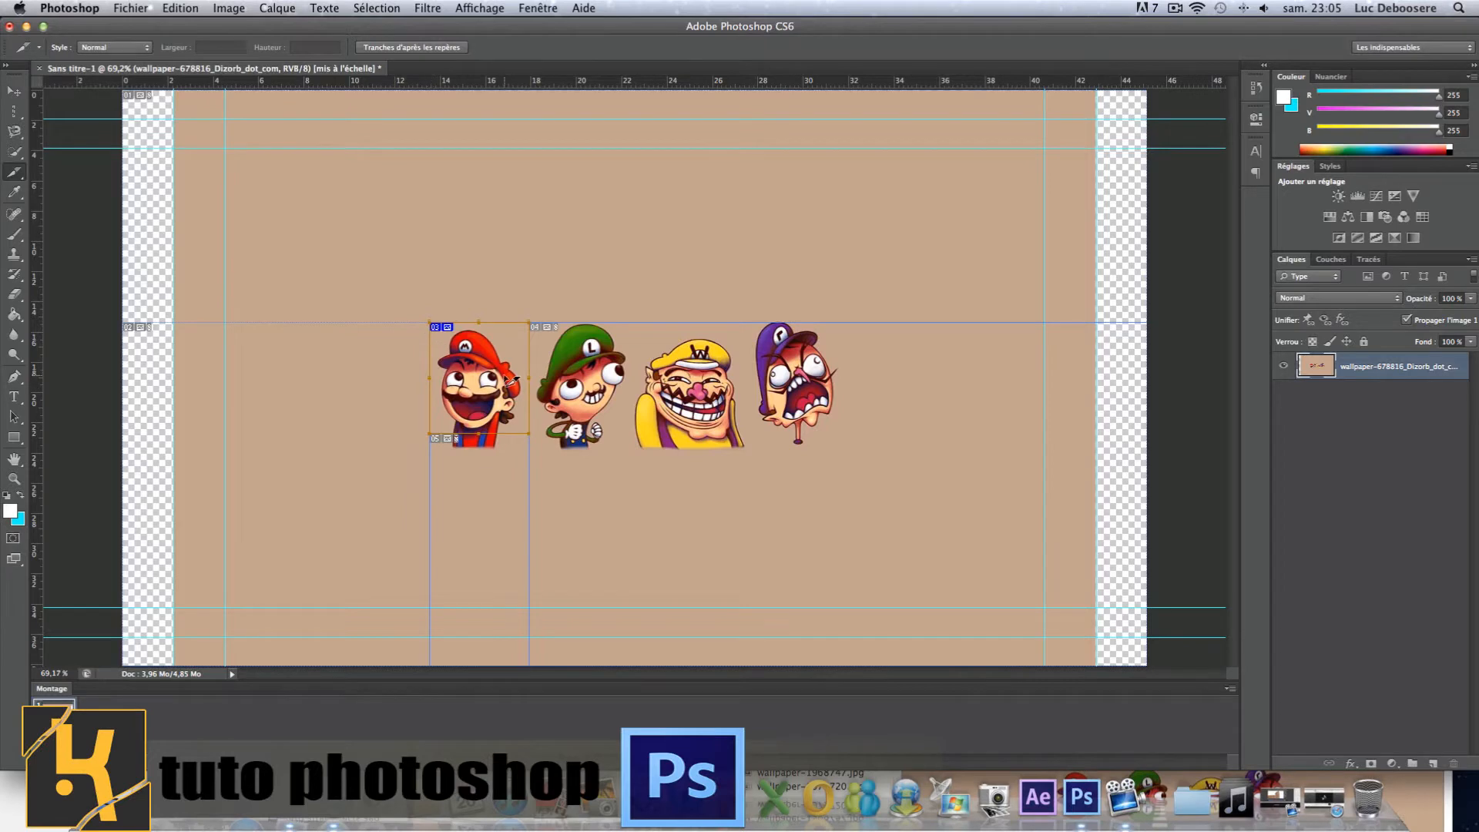
# Delete the slice around the red-capped character and show the variants of the Slice tool
pyautogui.press('Delete')
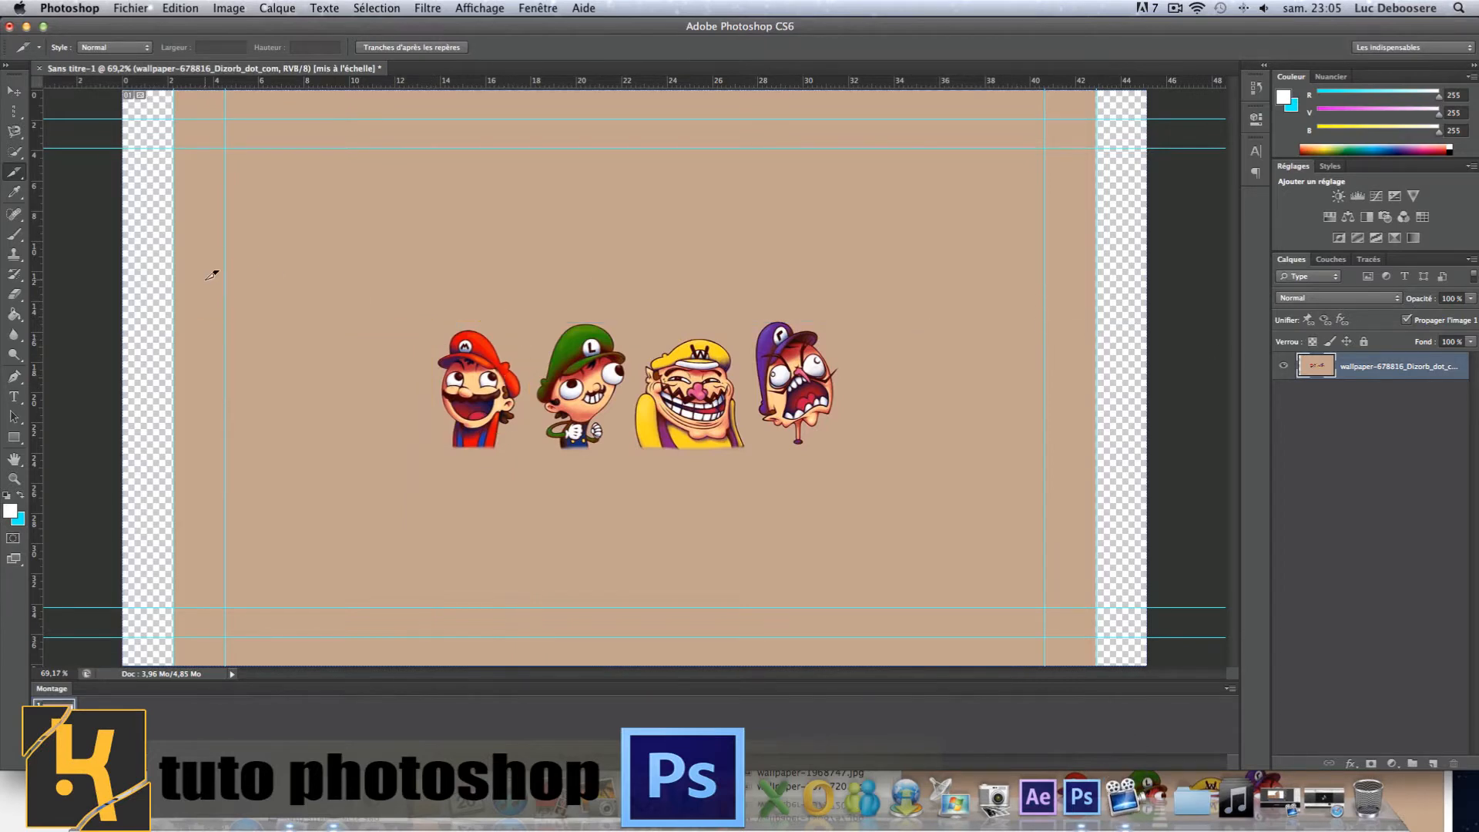
pyautogui.click(16, 176)
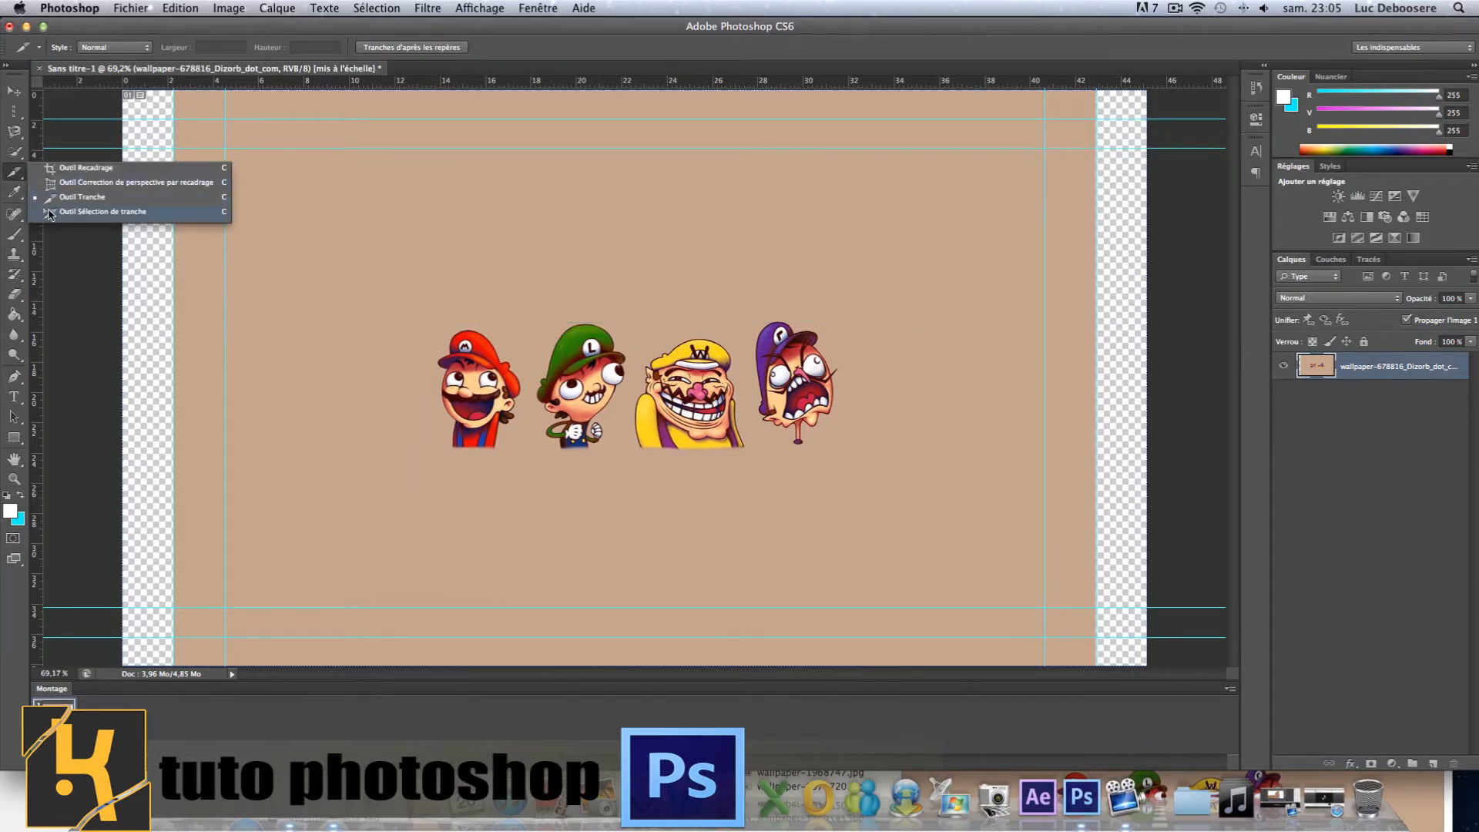
pyautogui.click(16, 186)
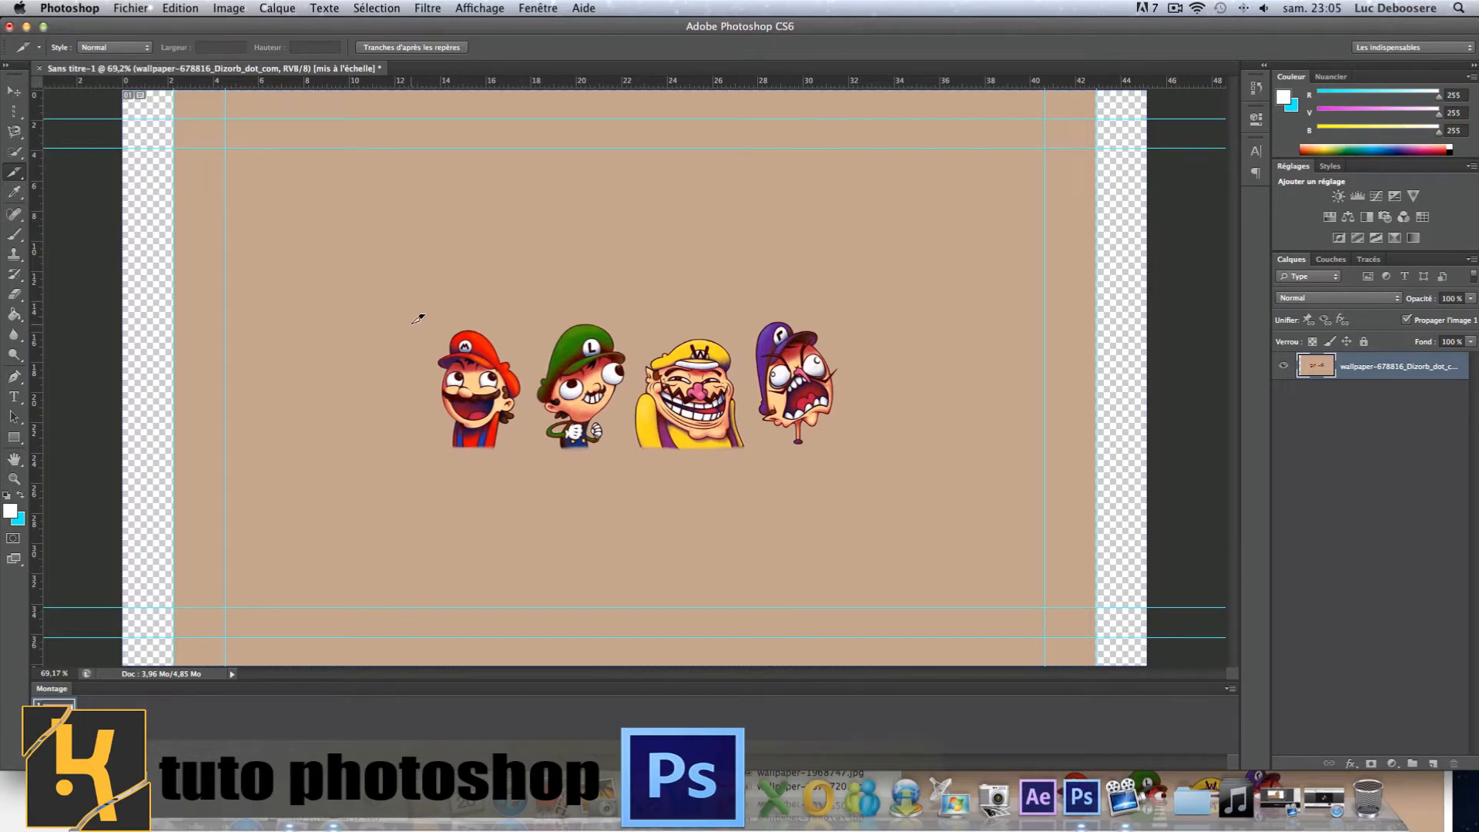
# Draw a trial slice around all four characters, move it up and back down, and delete it
pyautogui.moveTo(416, 310); pyautogui.dragTo(861, 462)
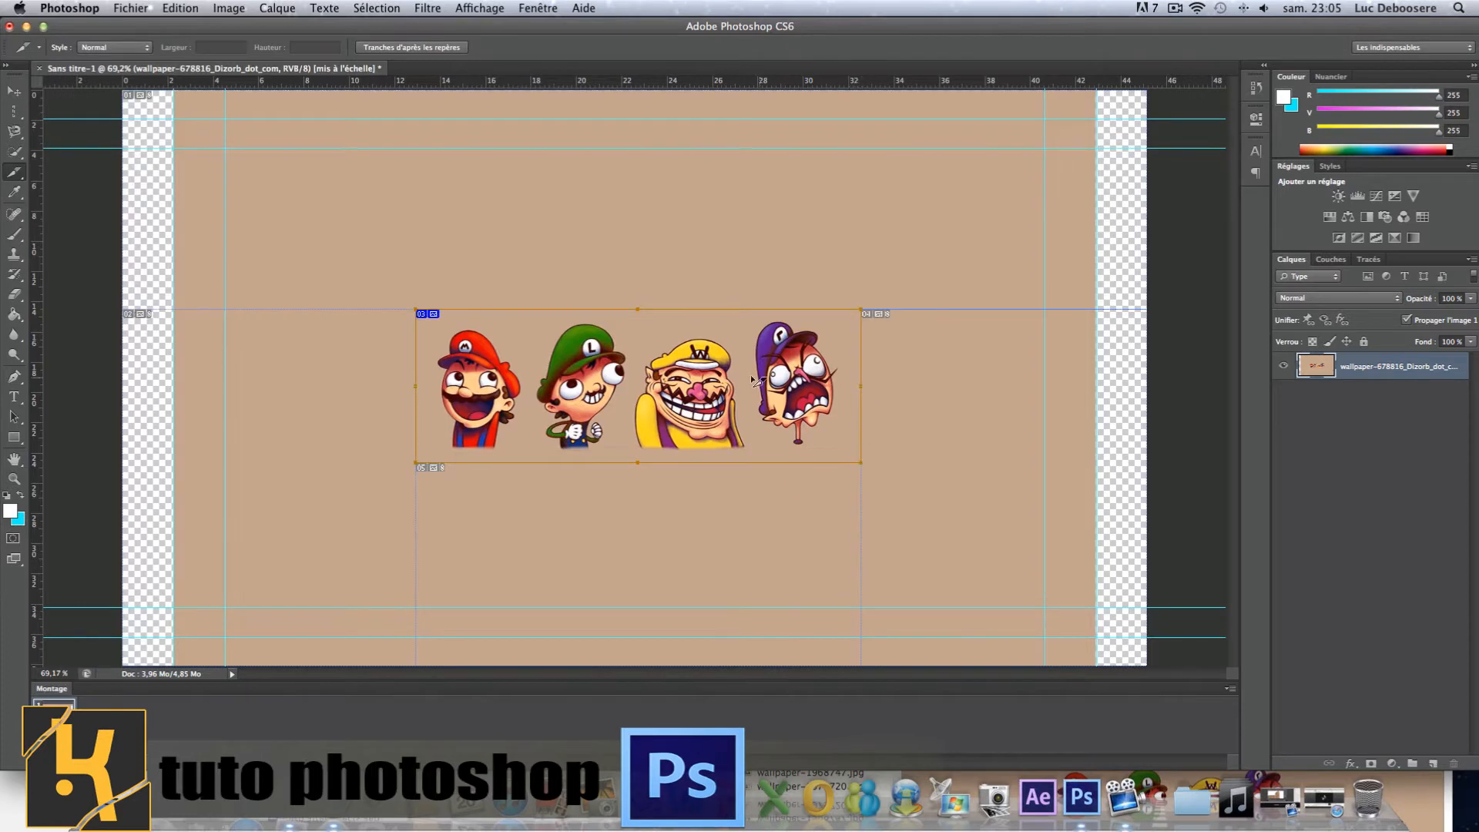
pyautogui.moveTo(646, 339); pyautogui.dragTo(640, 190)
pyautogui.moveTo(659, 243); pyautogui.dragTo(658, 398)
pyautogui.press('BackSpace')
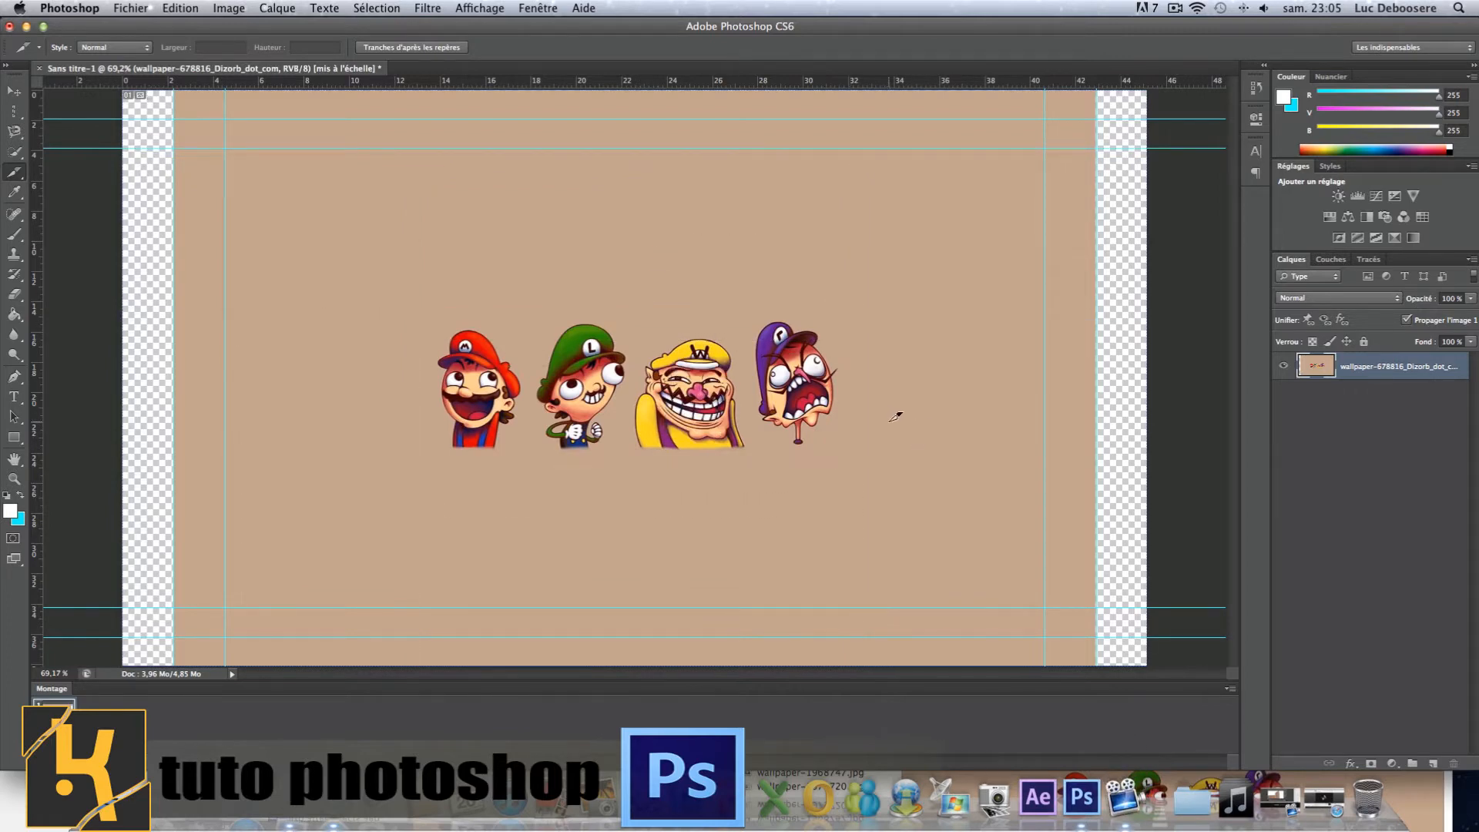
# Switch to the Eyedropper tool and sample the beige background as the foreground colour
pyautogui.click(15, 196)
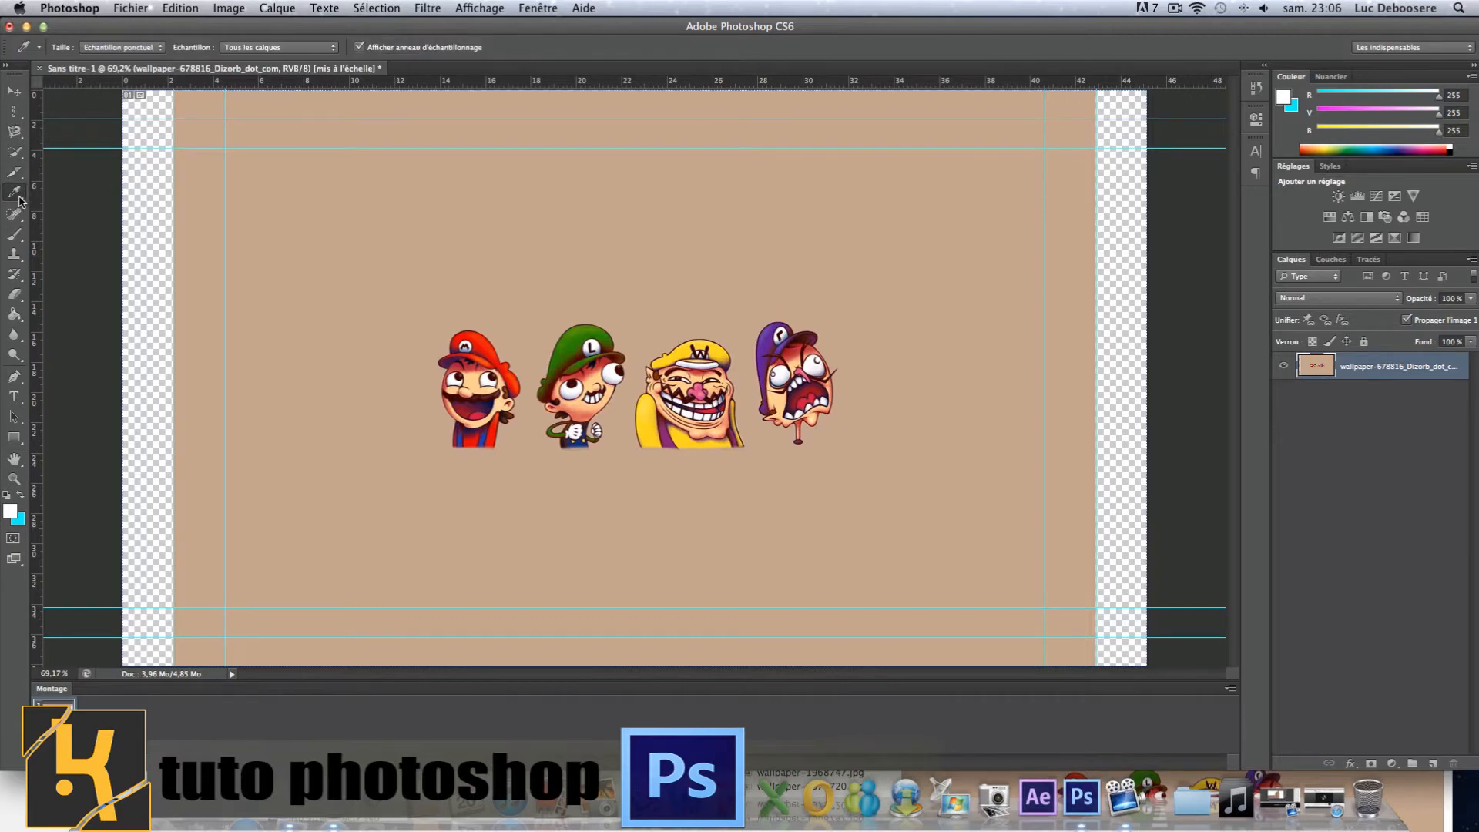
pyautogui.rightClick(18, 197)
pyautogui.click(94, 192)
pyautogui.click(406, 278)
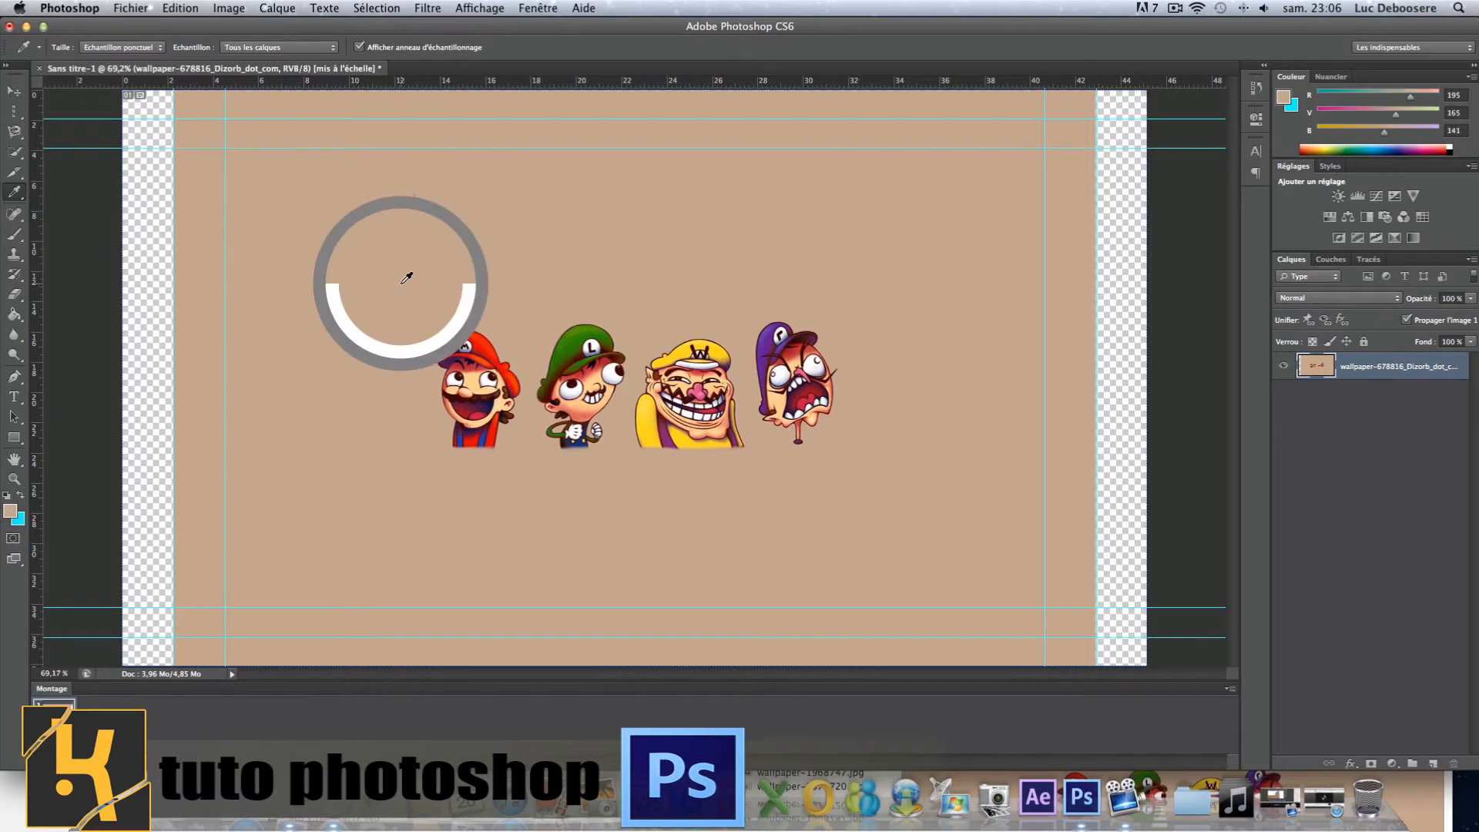
pyautogui.click(357, 298)
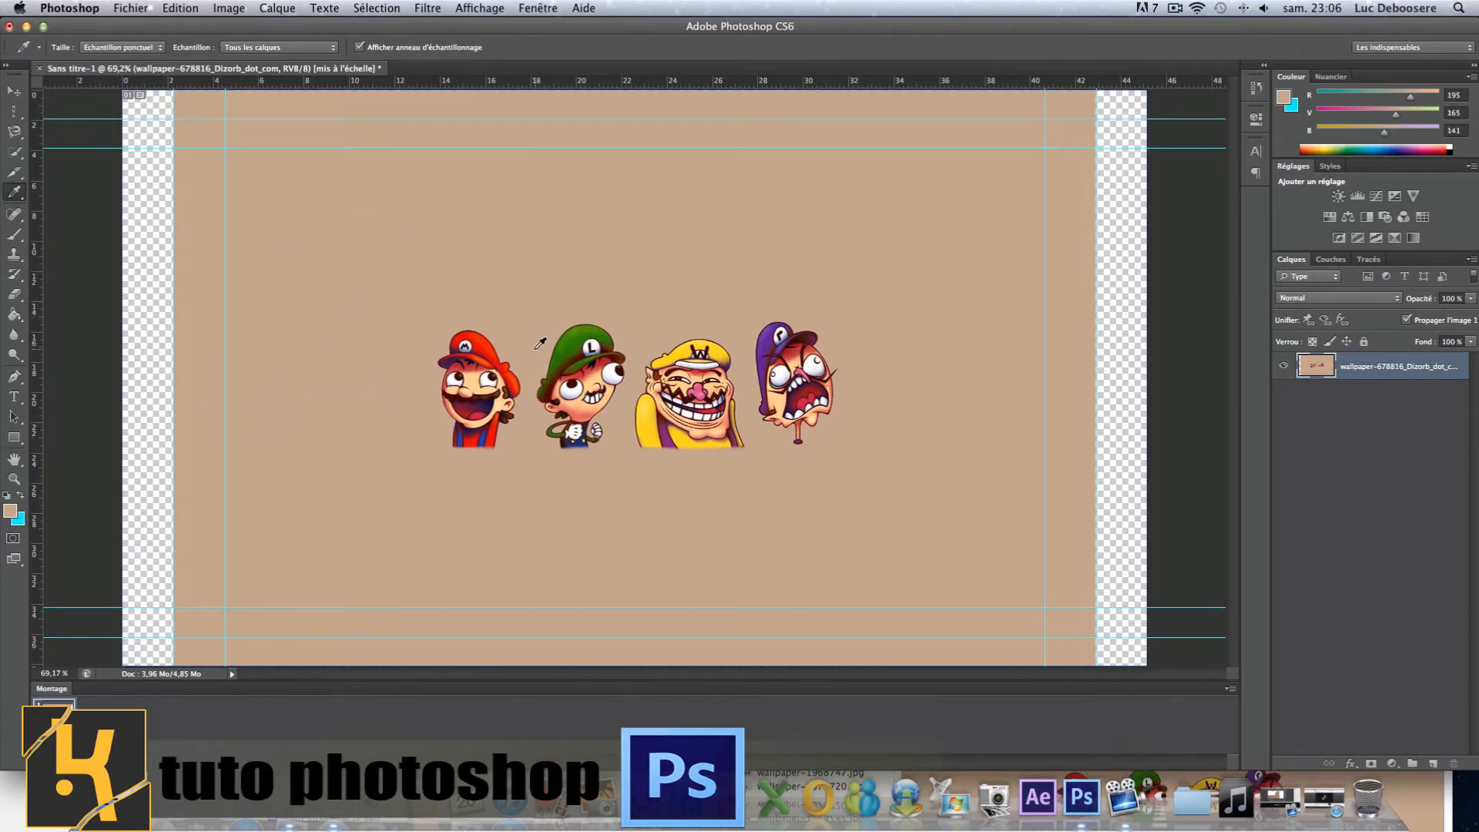
# Sample colours from the red, green and yellow caps and several spots on the yellow-capped character's face
pyautogui.click(490, 341)
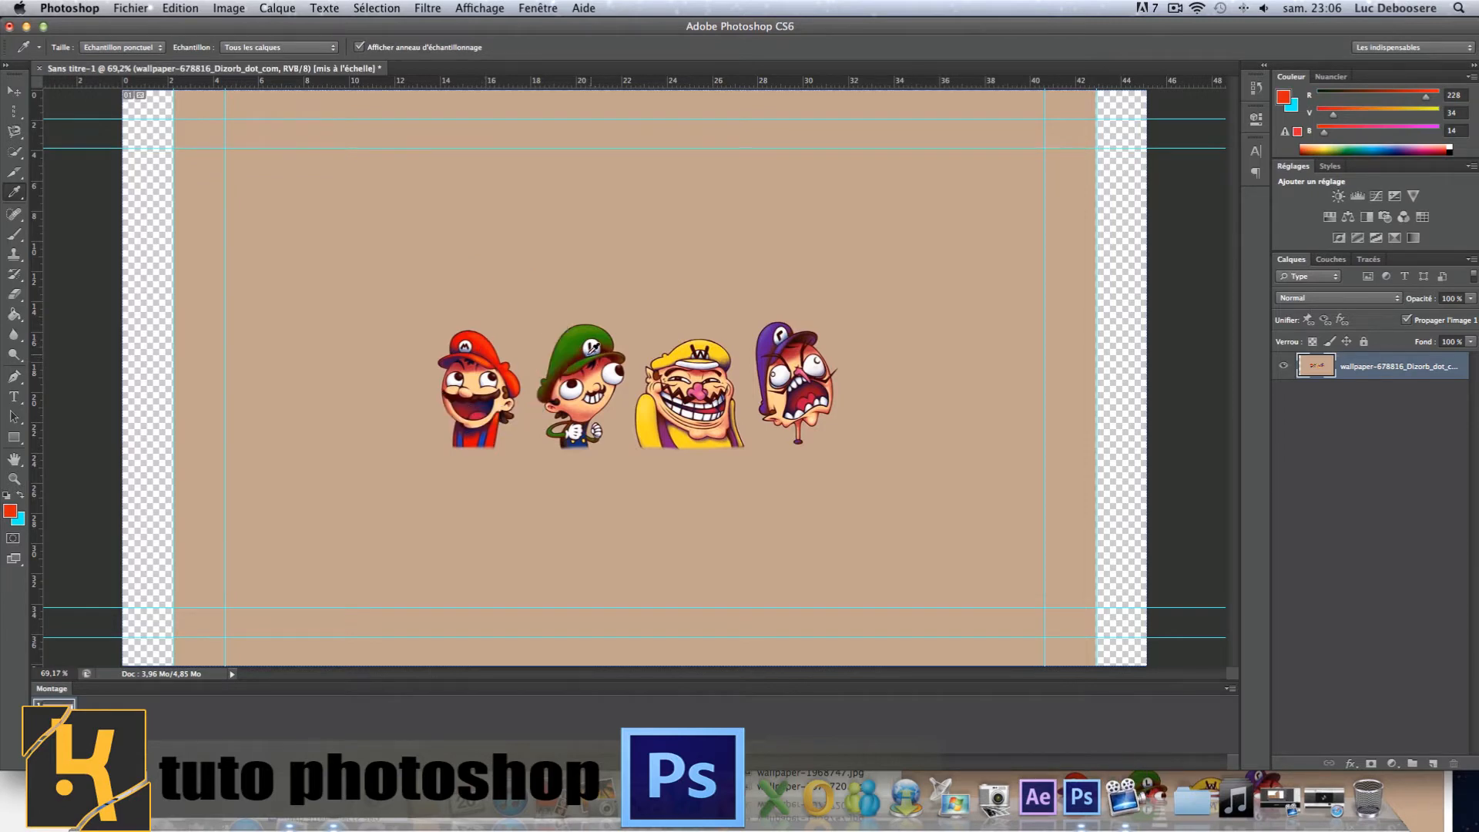
pyautogui.click(574, 346)
pyautogui.click(661, 348)
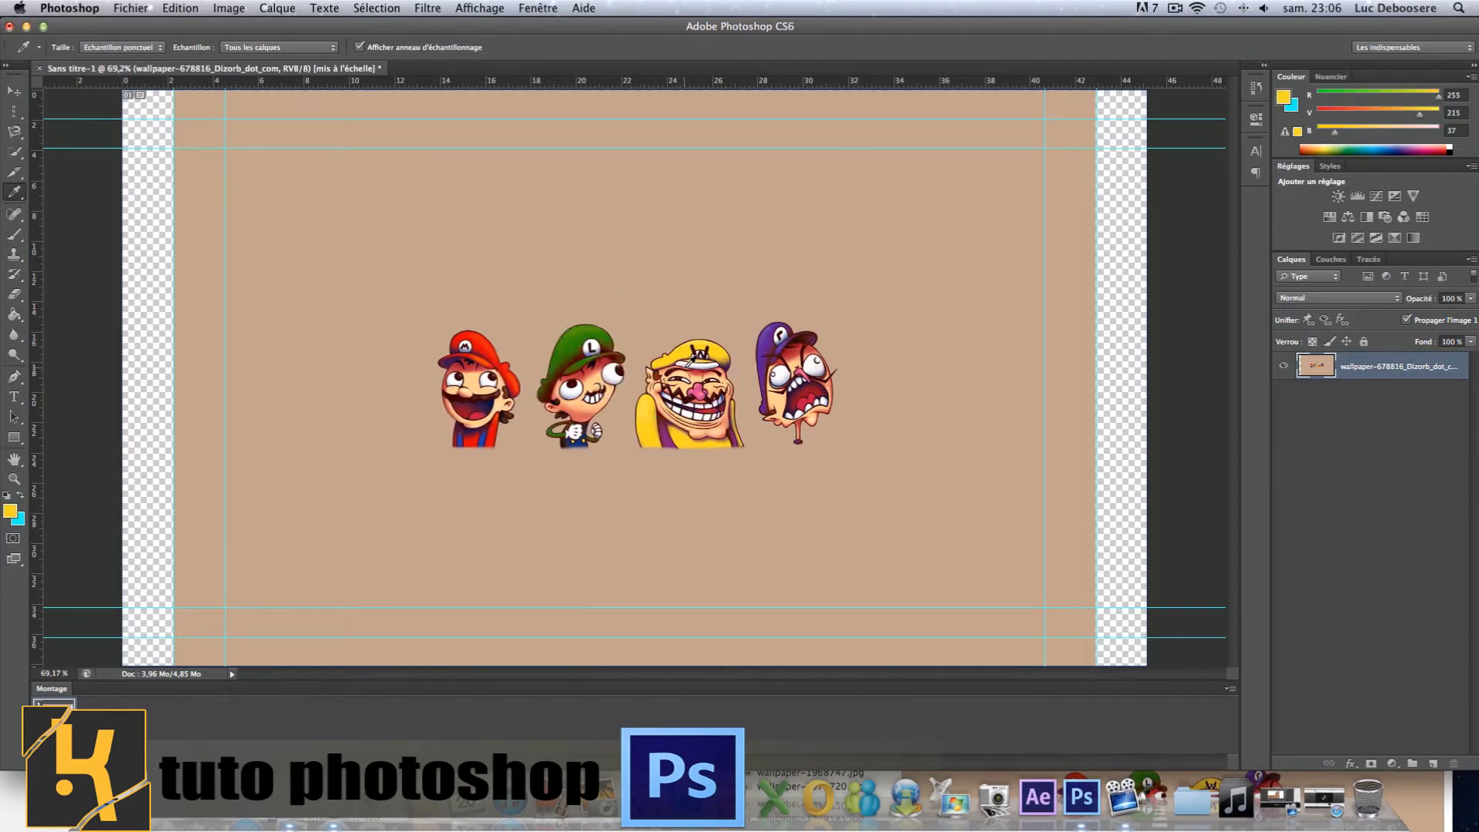
pyautogui.click(664, 383)
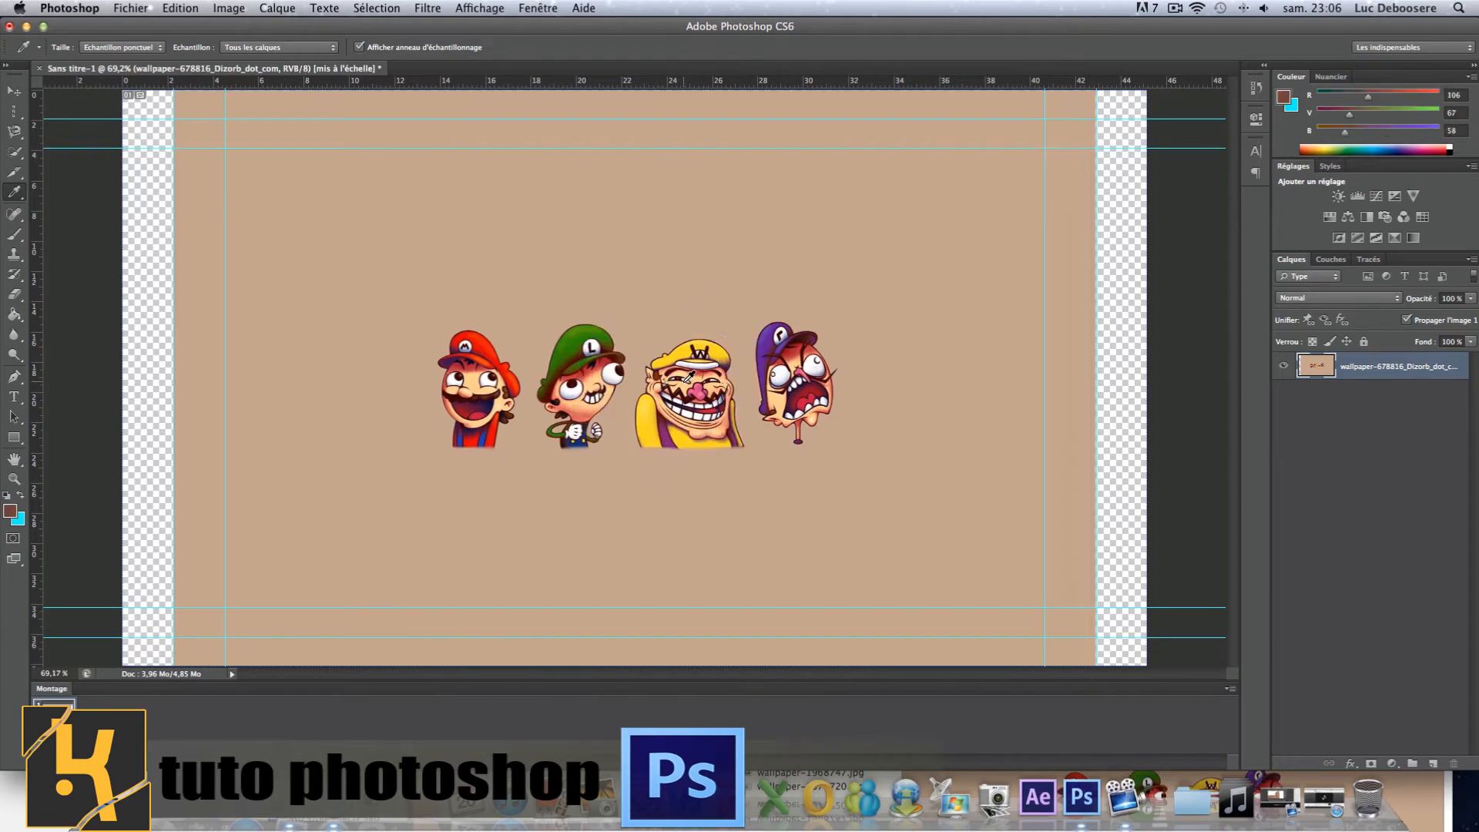
pyautogui.click(686, 370)
pyautogui.click(684, 373)
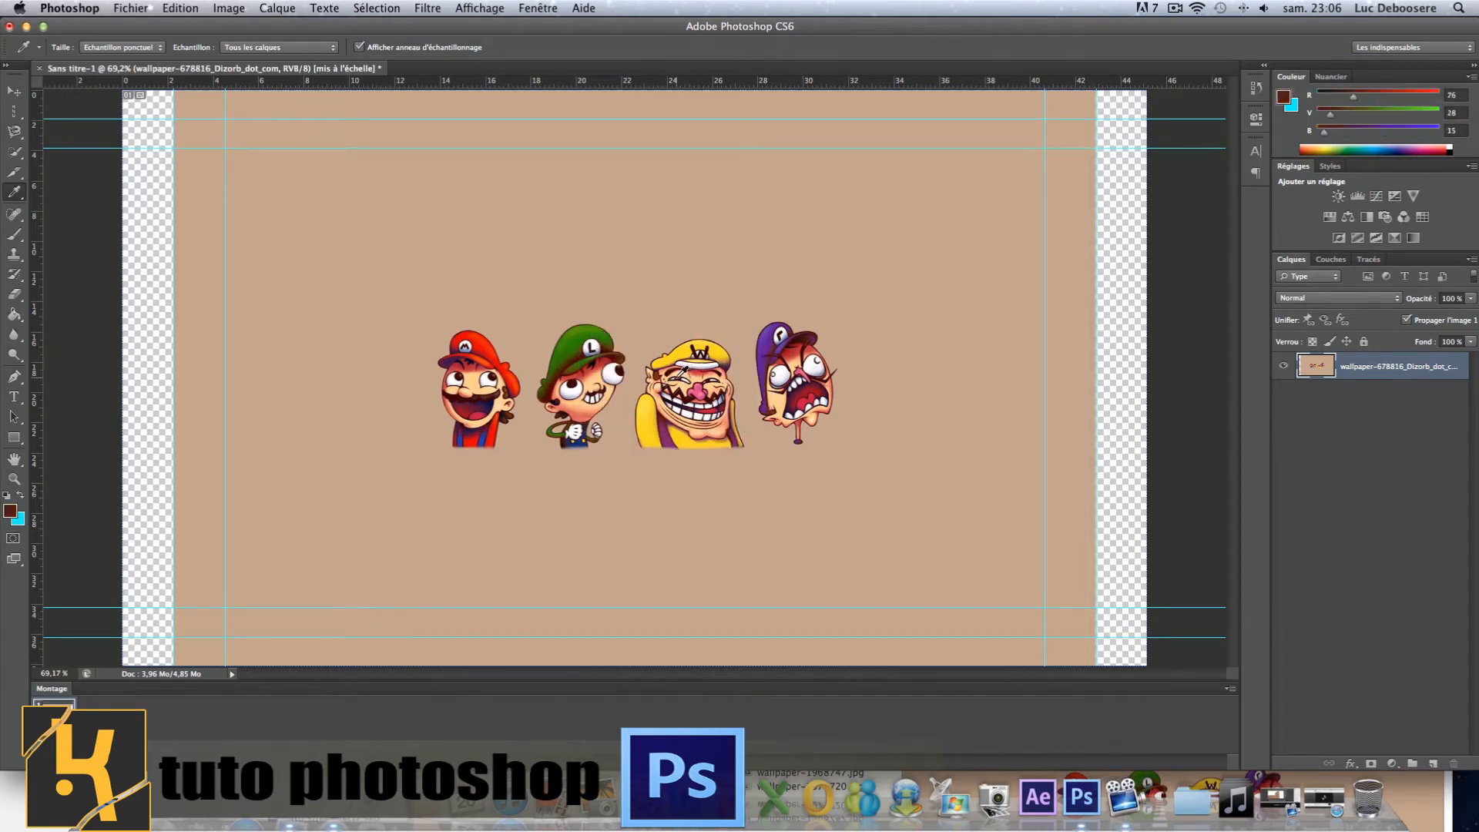
pyautogui.click(677, 376)
pyautogui.click(667, 379)
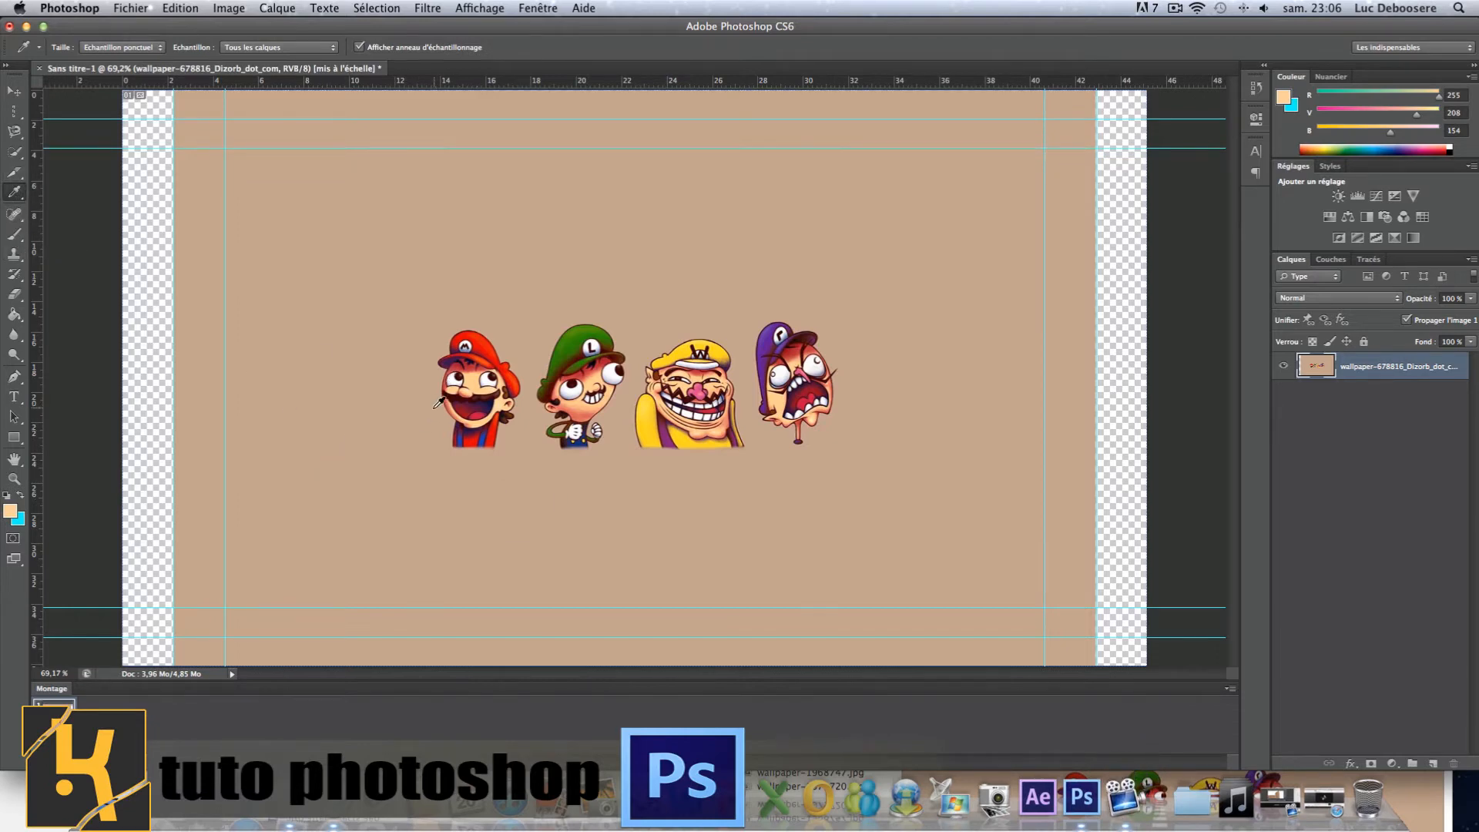
# Sample the green of the second character's cap as the foreground colour
pyautogui.click(582, 352)
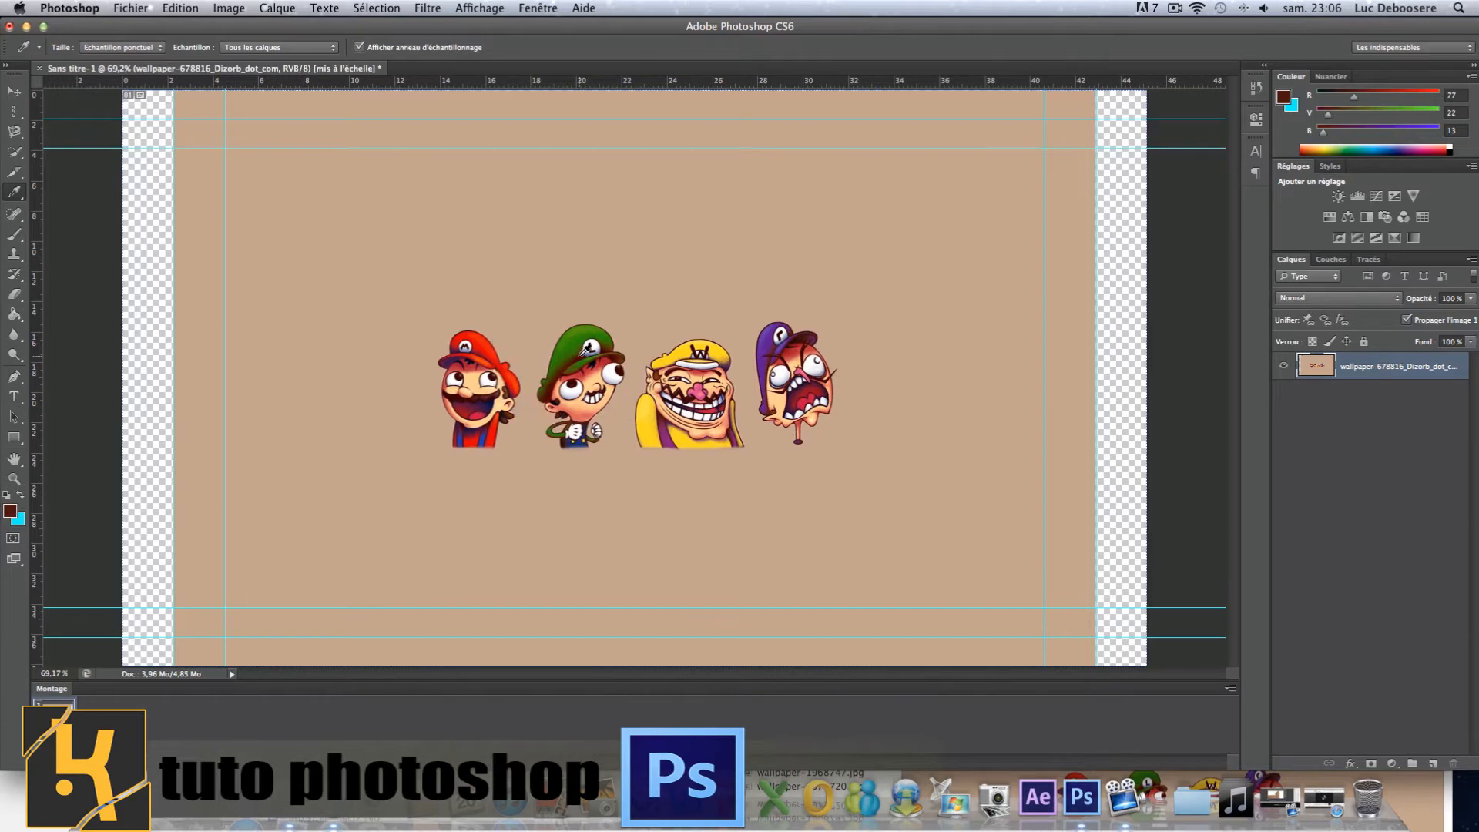
pyautogui.click(585, 346)
pyautogui.click(582, 344)
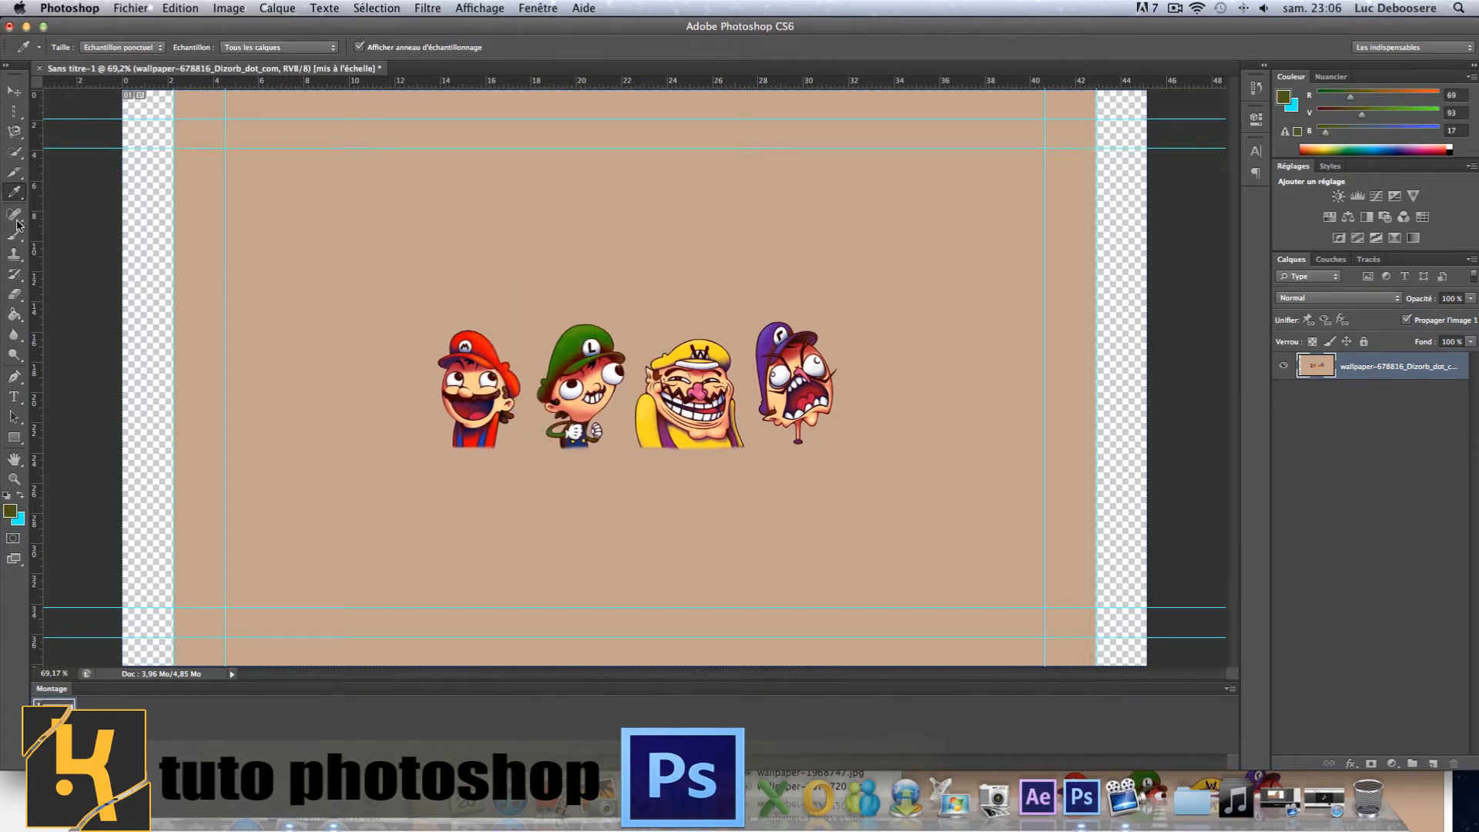
# Switch to the Brush tool and paint a thin green loop around the red-capped character
pyautogui.click(28, 198)
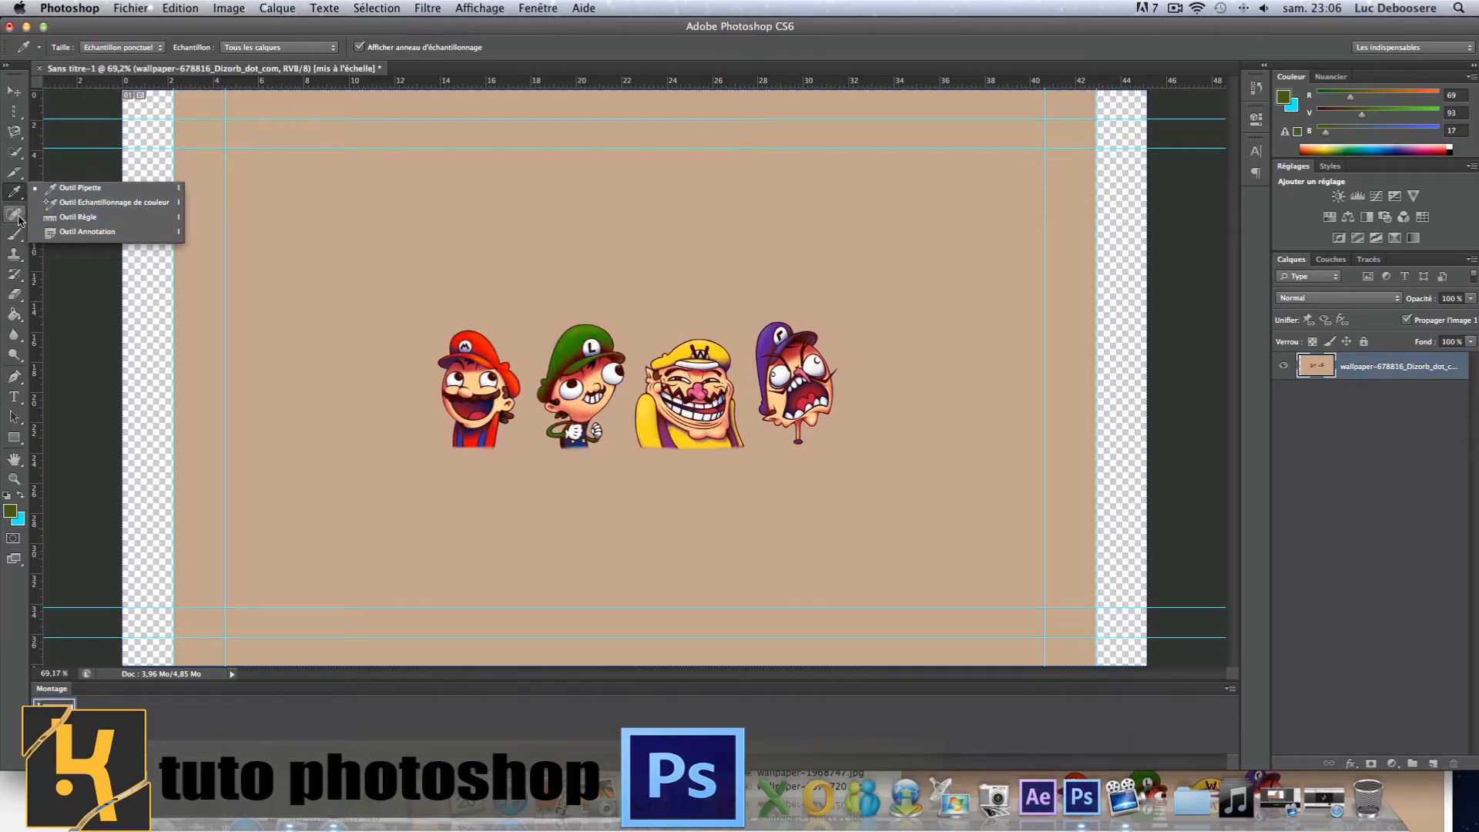
pyautogui.click(19, 220)
pyautogui.click(17, 235)
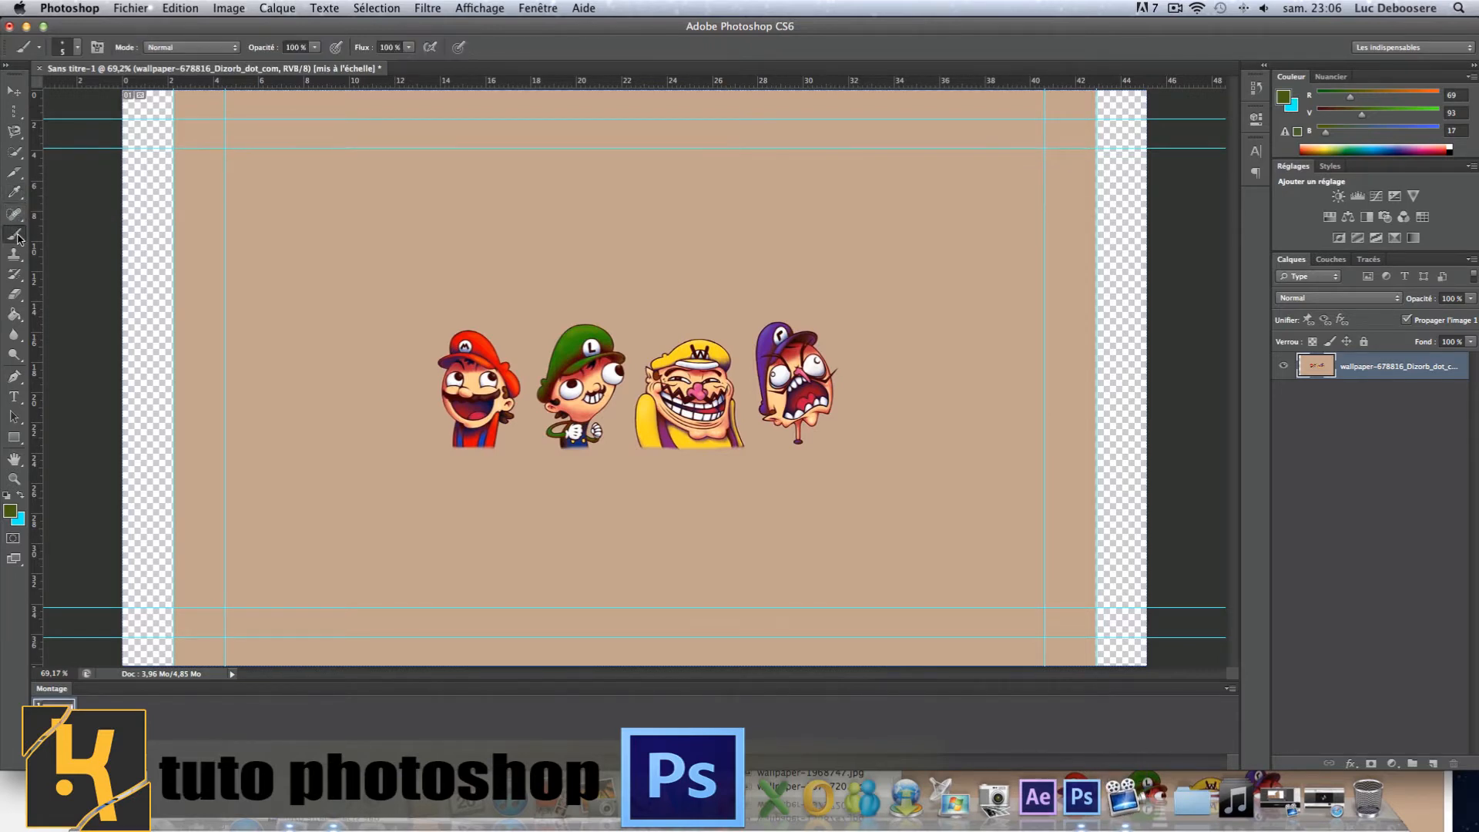
pyautogui.rightClick(356, 265)
pyautogui.moveTo(324, 248)
pyautogui.mouseDown()
pyautogui.moveTo(379, 277)
pyautogui.moveTo(310, 387)
pyautogui.moveTo(308, 430)
pyautogui.moveTo(362, 475)
pyautogui.moveTo(435, 484)
pyautogui.moveTo(540, 434)
pyautogui.moveTo(522, 272)
pyautogui.moveTo(384, 222)
pyautogui.mouseUp()
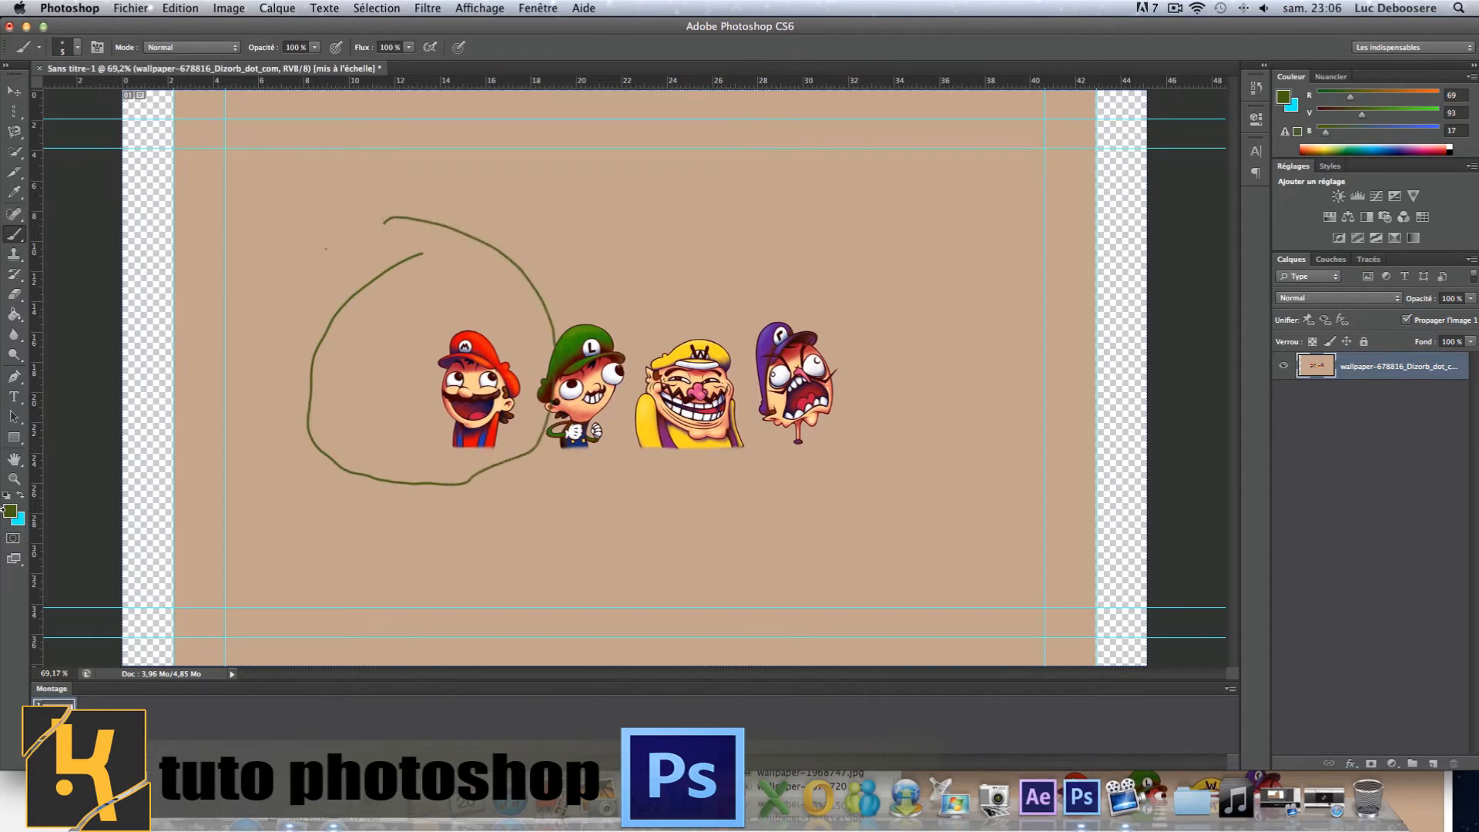
# Swap the foreground and background colours, and delete the two green brush strokes from the history
pyautogui.click(21, 494)
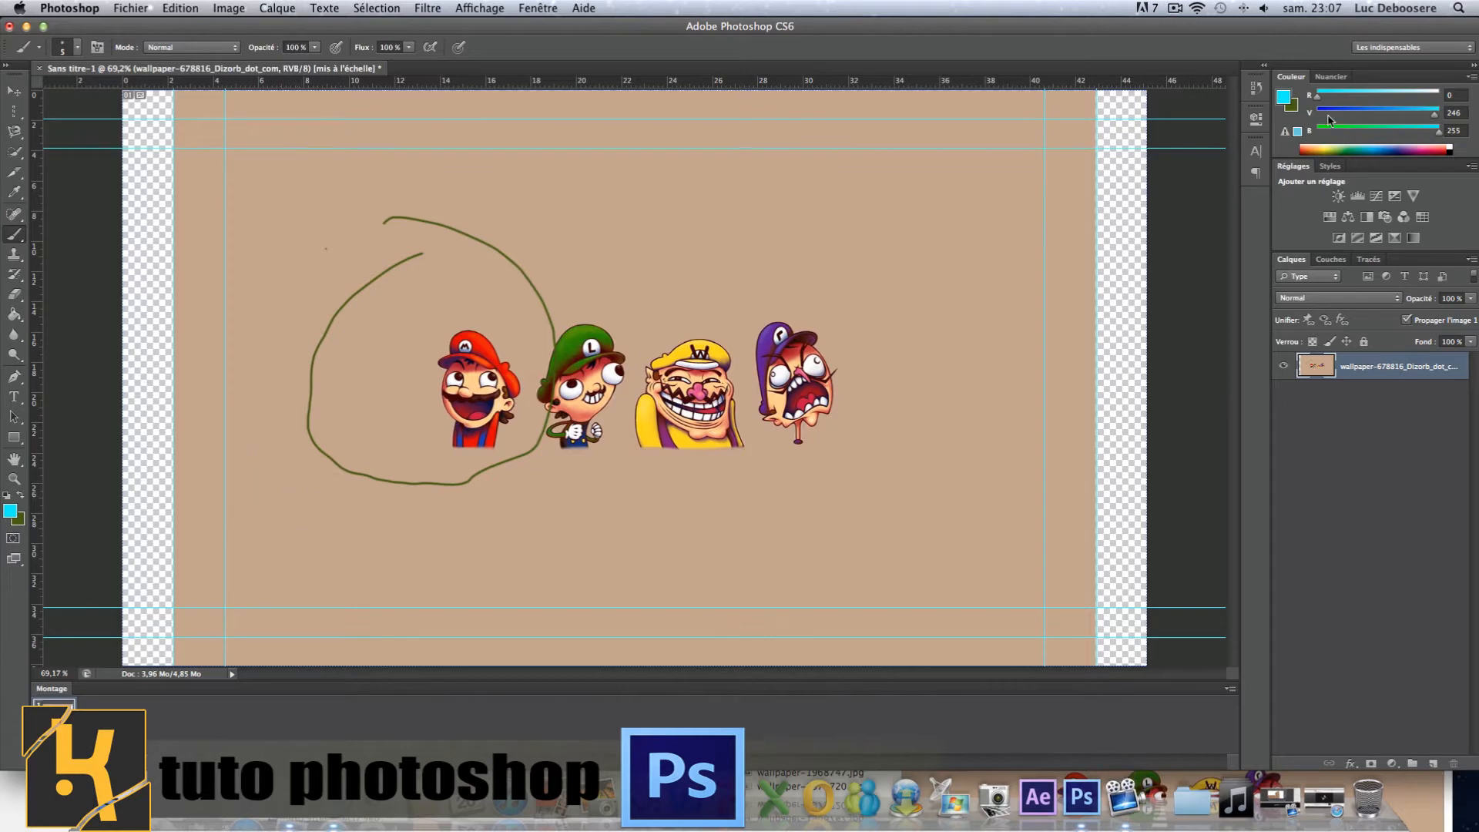
pyautogui.click(1256, 87)
pyautogui.click(1212, 222)
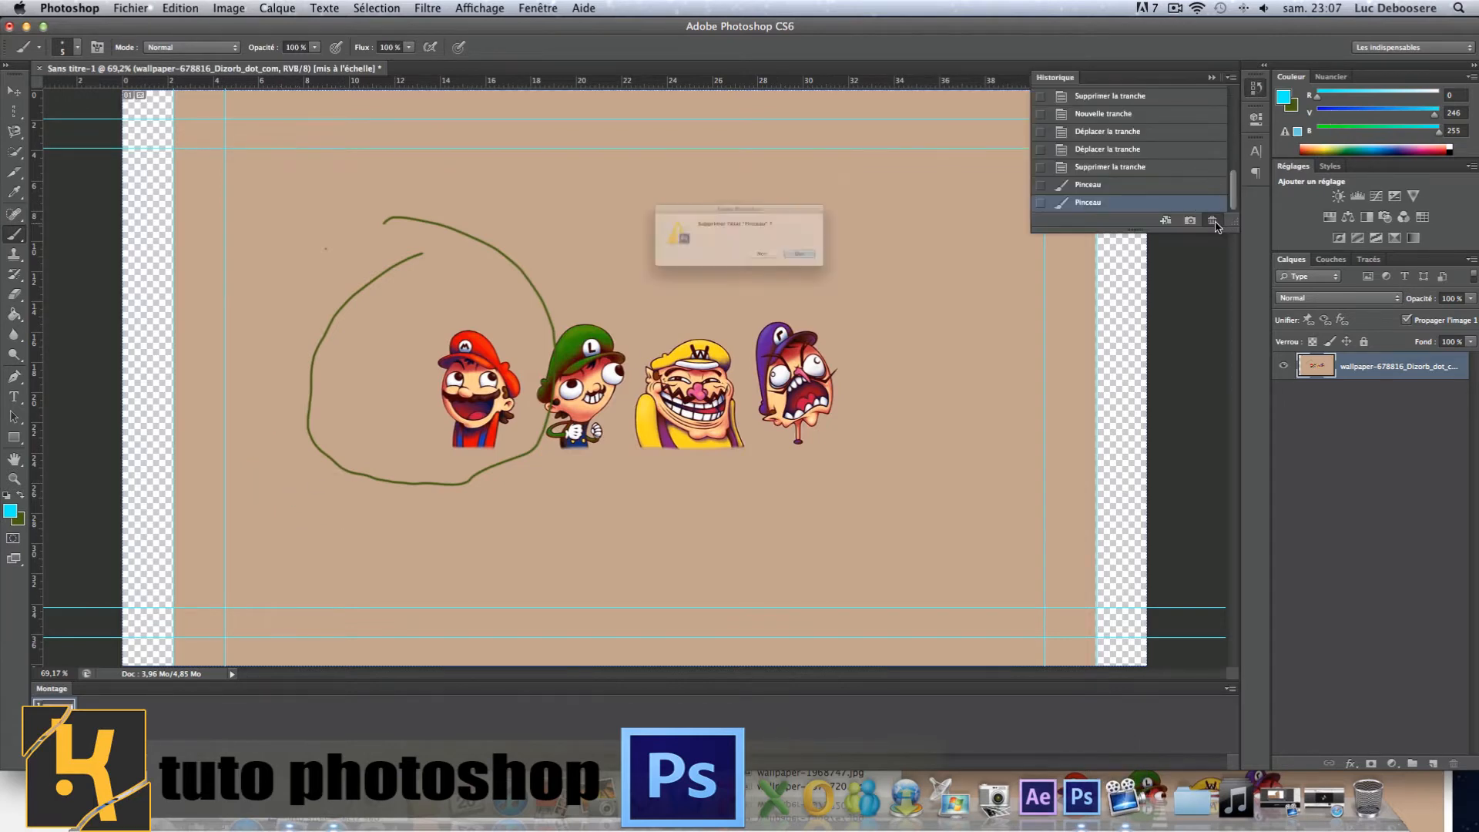
pyautogui.press('Return')
pyautogui.click(1212, 222)
pyautogui.press('Return')
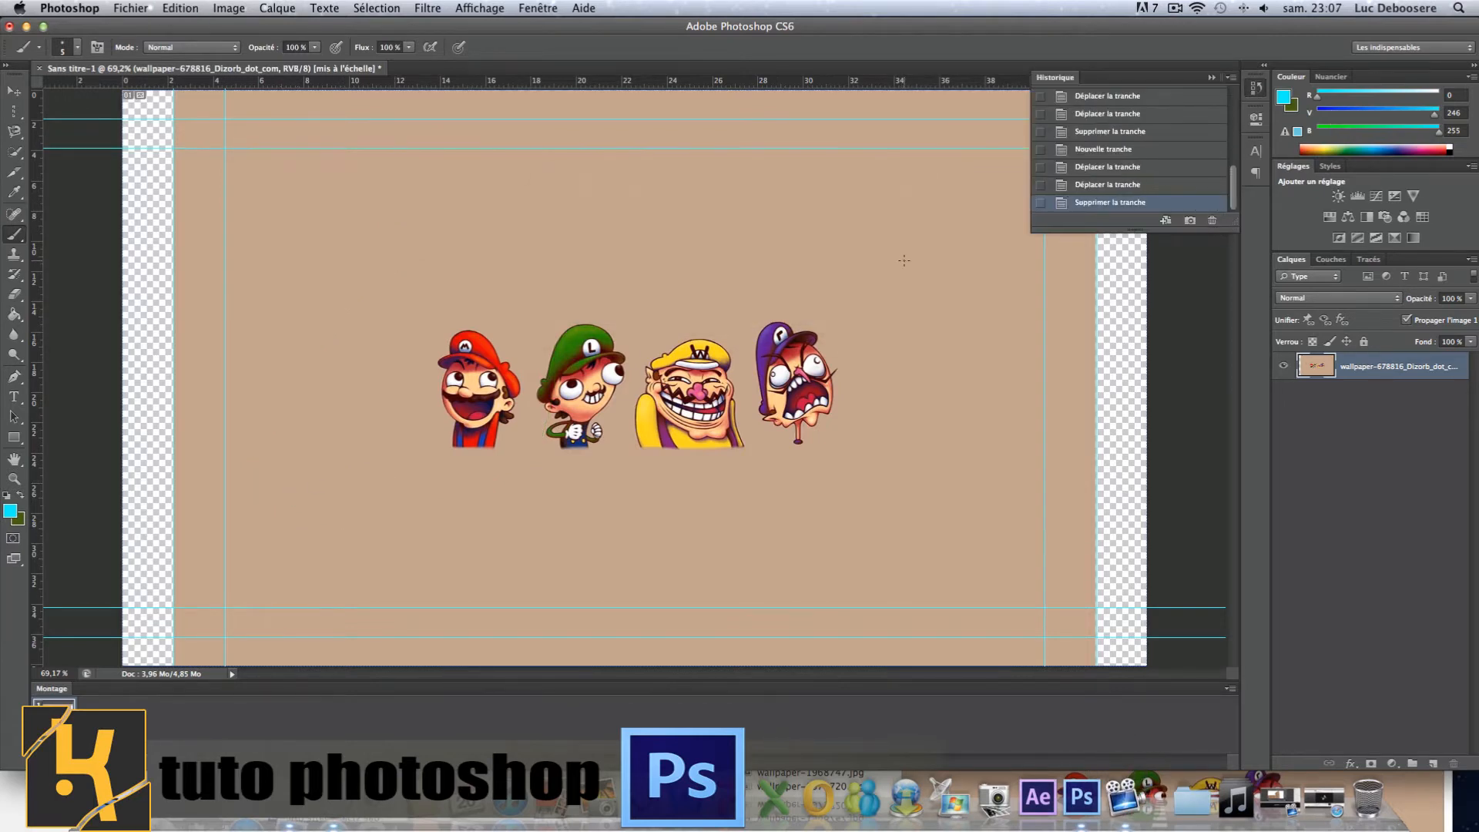
pyautogui.click(1061, 81)
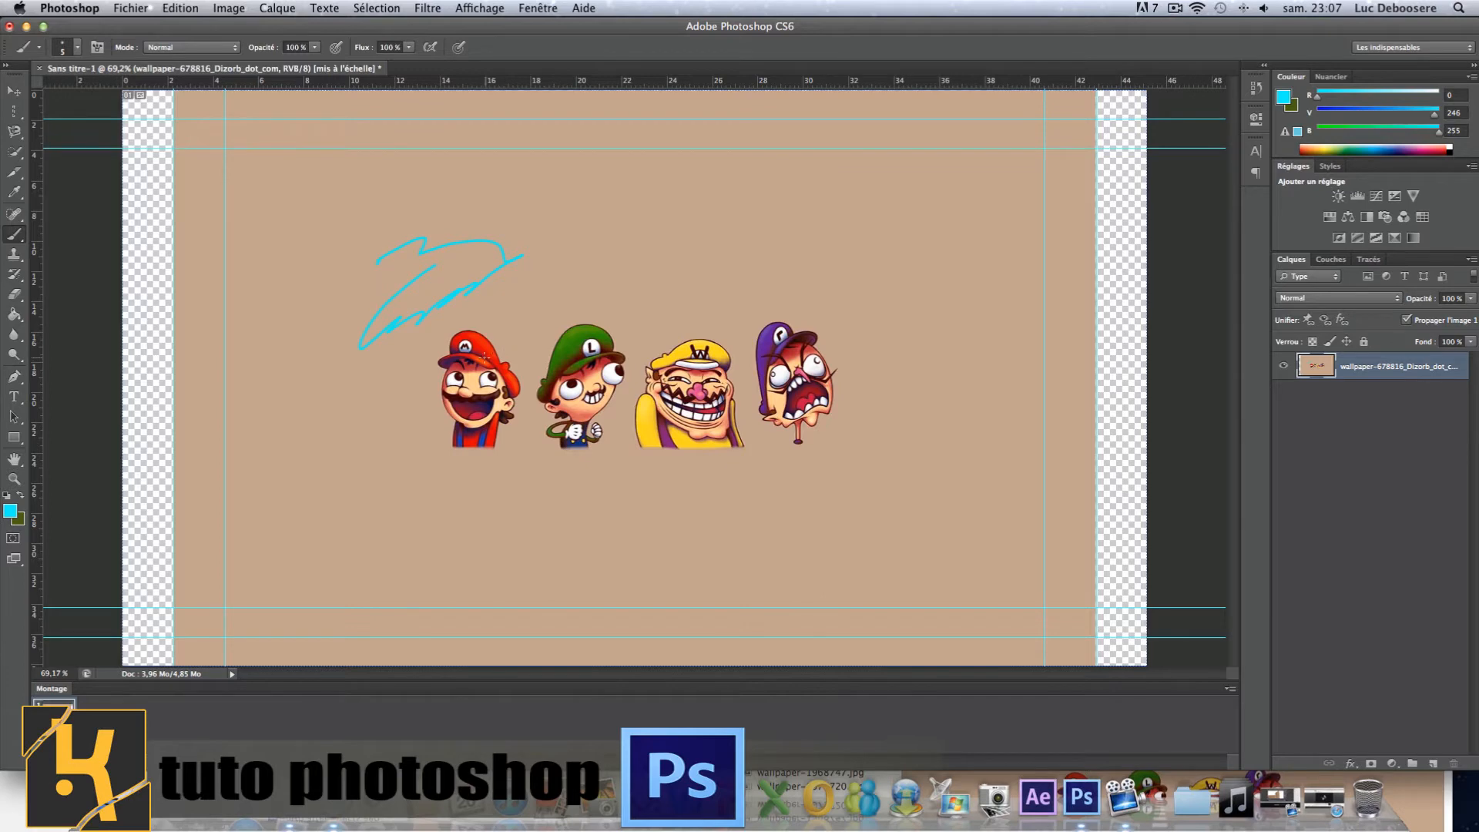
# Undo the cyan scribble above the red-capped character and enlarge the brush to 2632 px
pyautogui.press('super+z')
pyautogui.rightClick(358, 308)
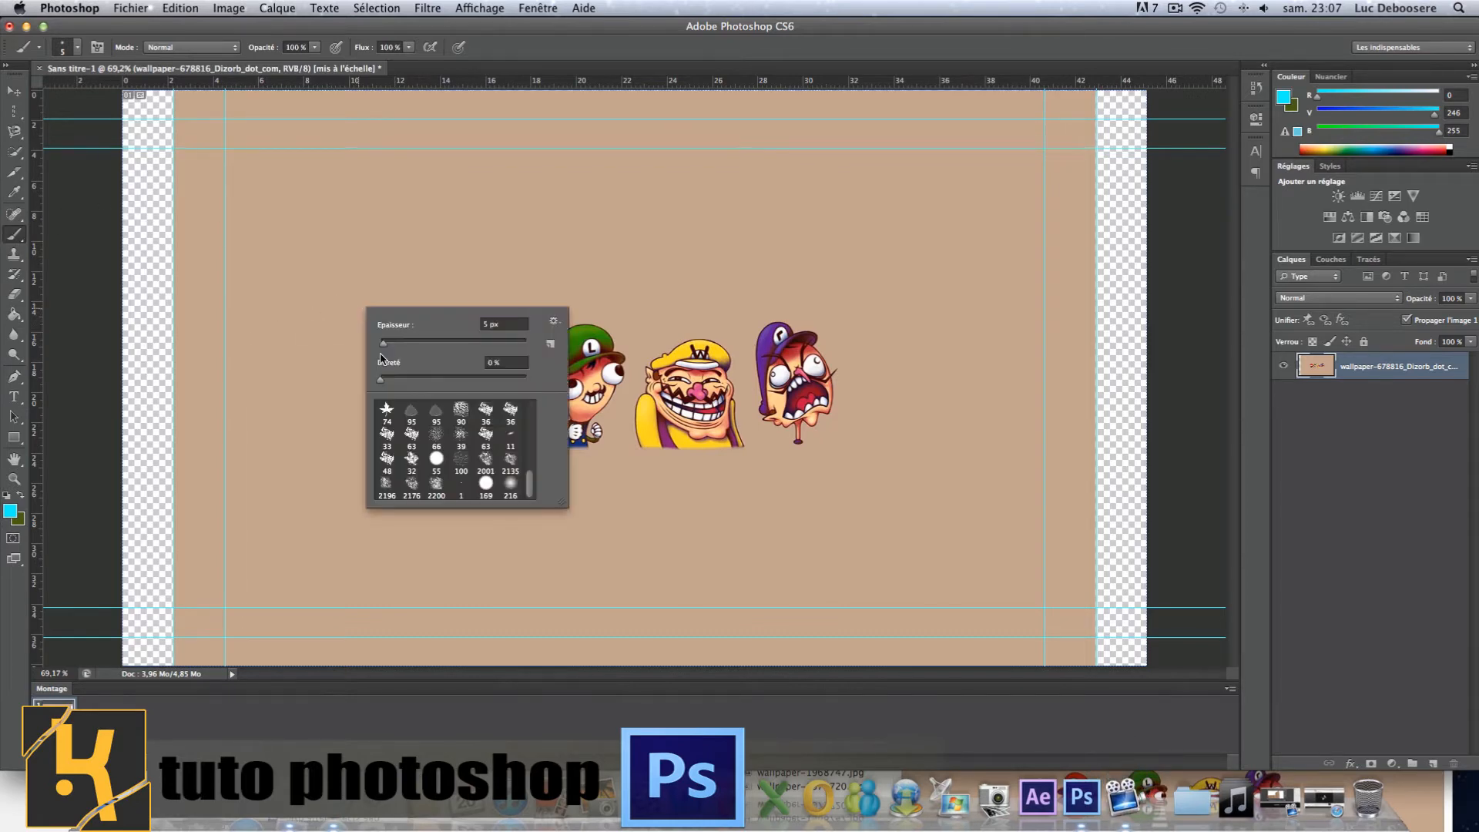
pyautogui.rightClick(294, 340)
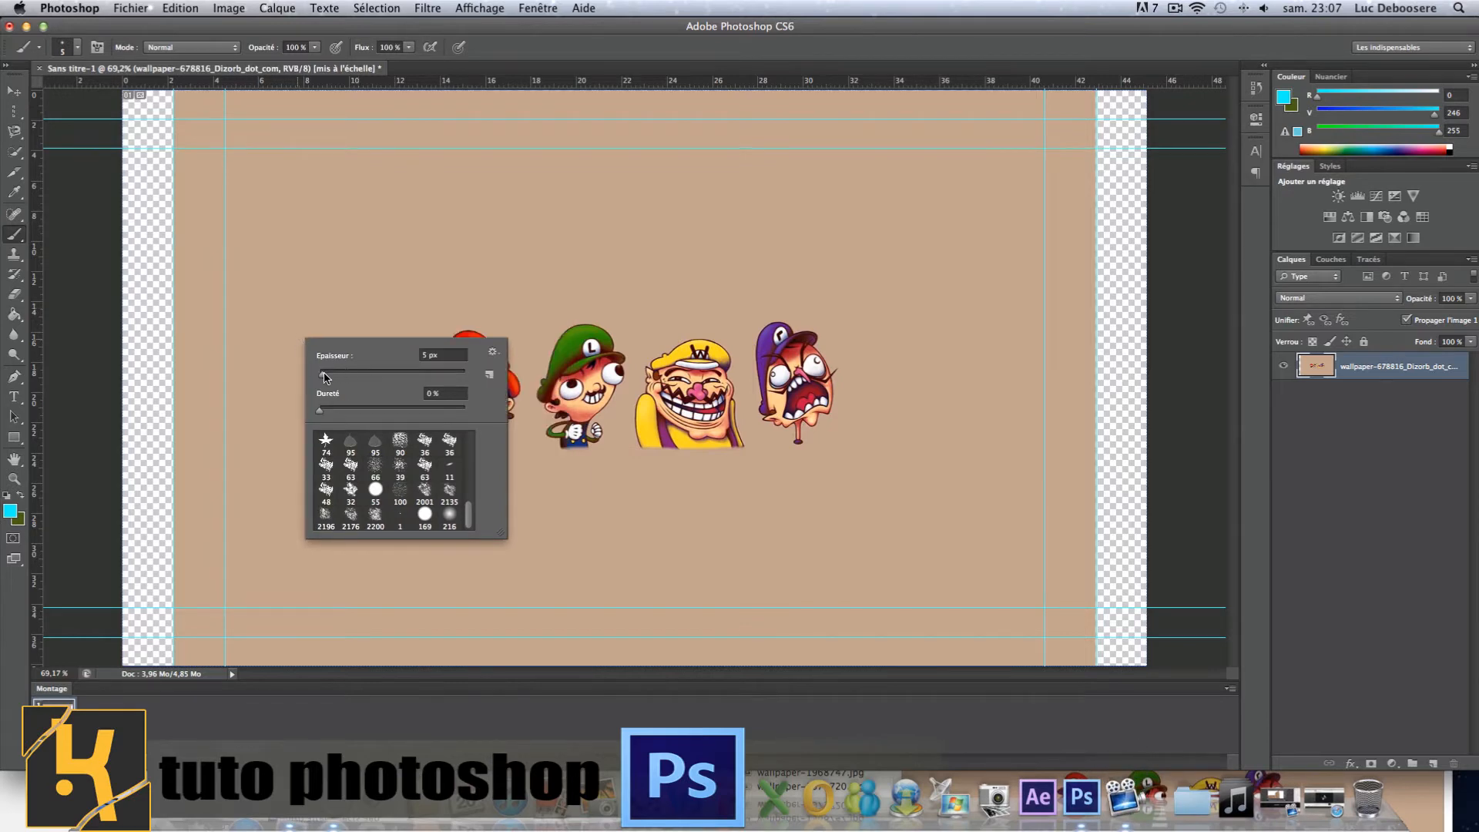
pyautogui.moveTo(324, 376); pyautogui.dragTo(549, 372)
pyautogui.moveTo(461, 376)
pyautogui.mouseDown()
pyautogui.moveTo(445, 373)
pyautogui.moveTo(460, 378)
pyautogui.mouseUp()
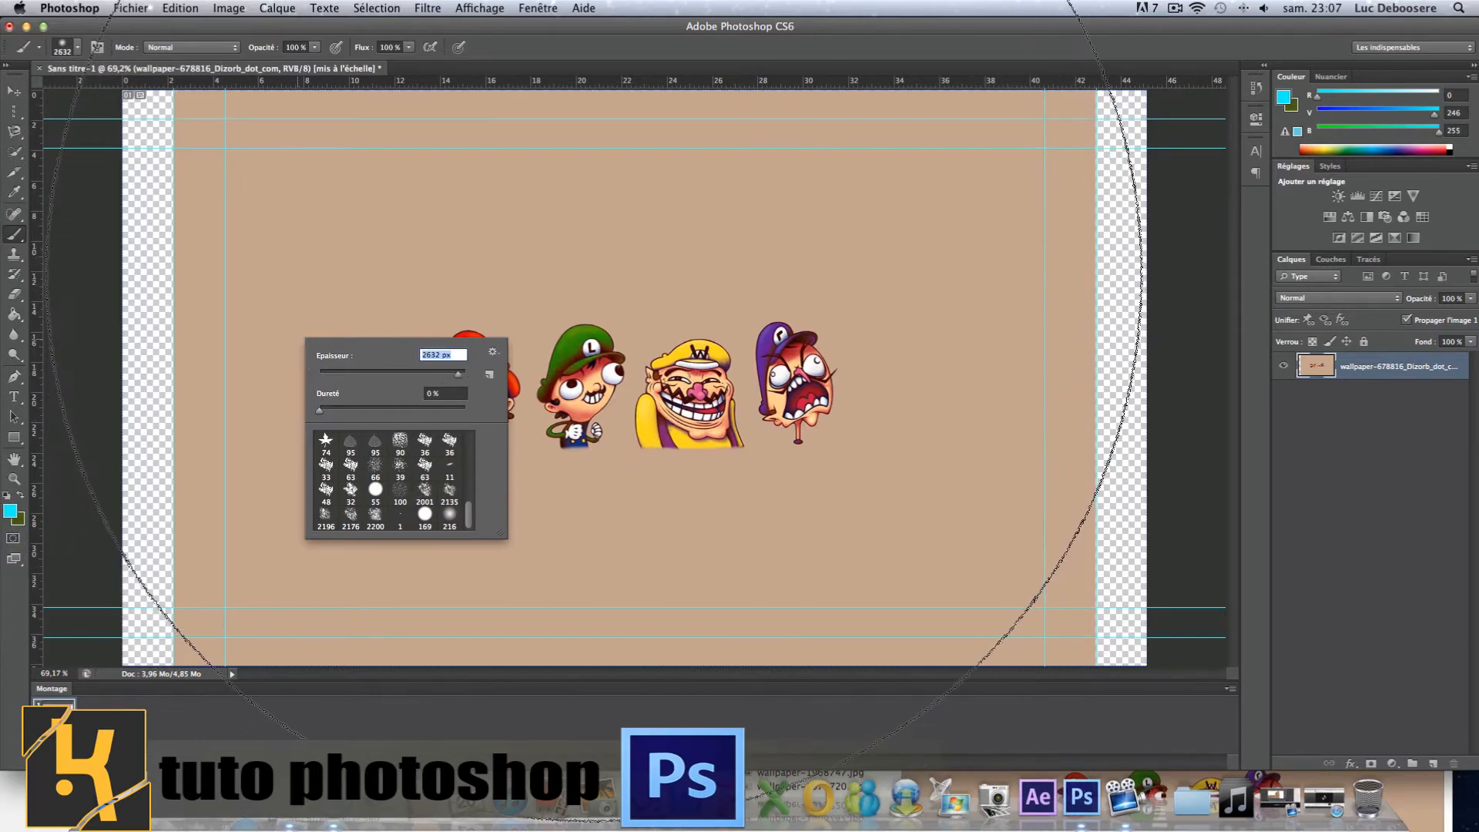
# Try a single huge soft cyan dab over the whole picture and undo it
pyautogui.click(595, 275)
pyautogui.click(593, 275)
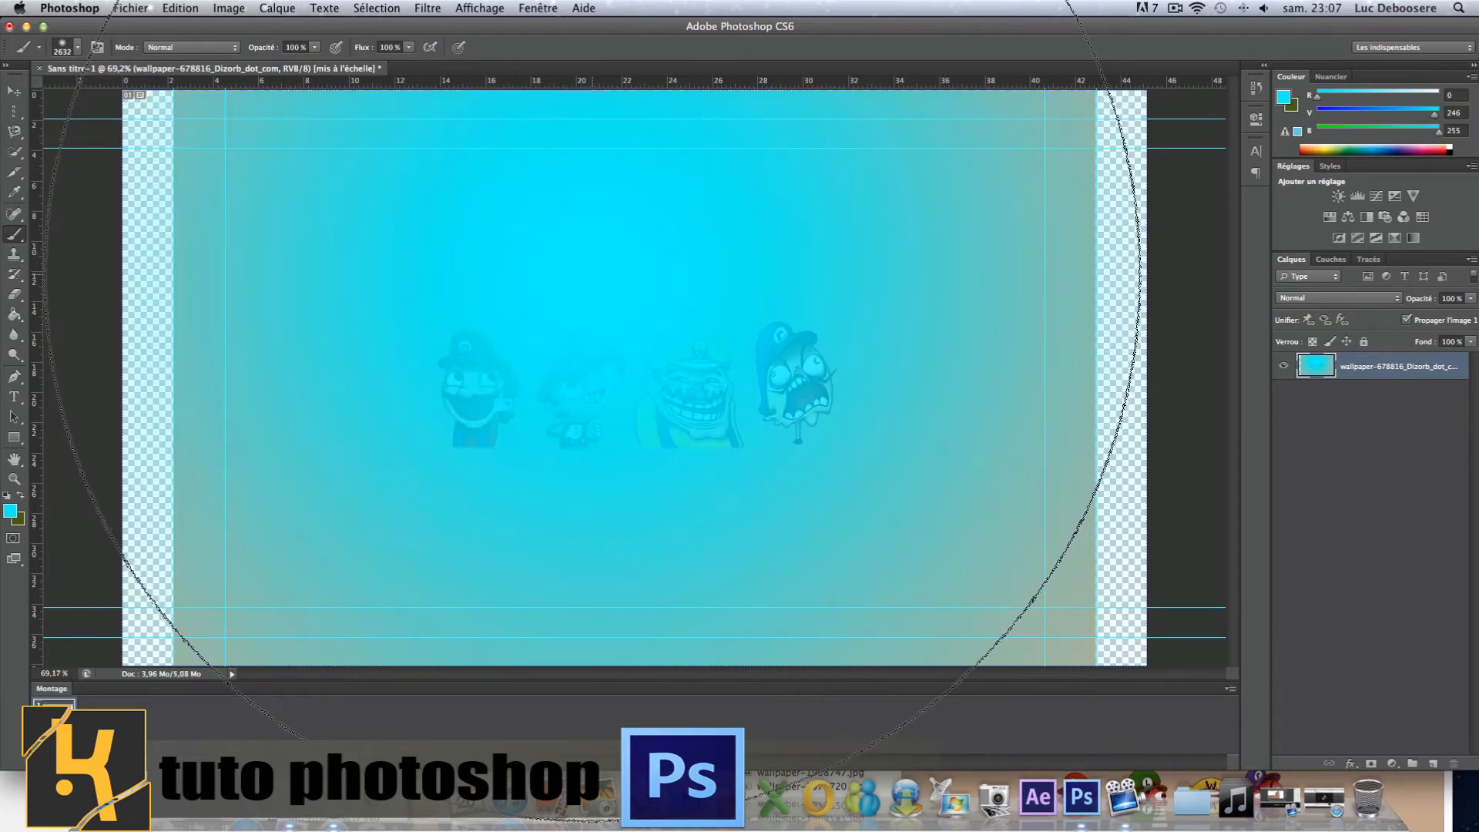
pyautogui.press('super+z')
# Set the brush to 100% hardness and 50 px, and paint a cyan dot above the gap between the red-capped and green-capped characters
pyautogui.rightClick(587, 378)
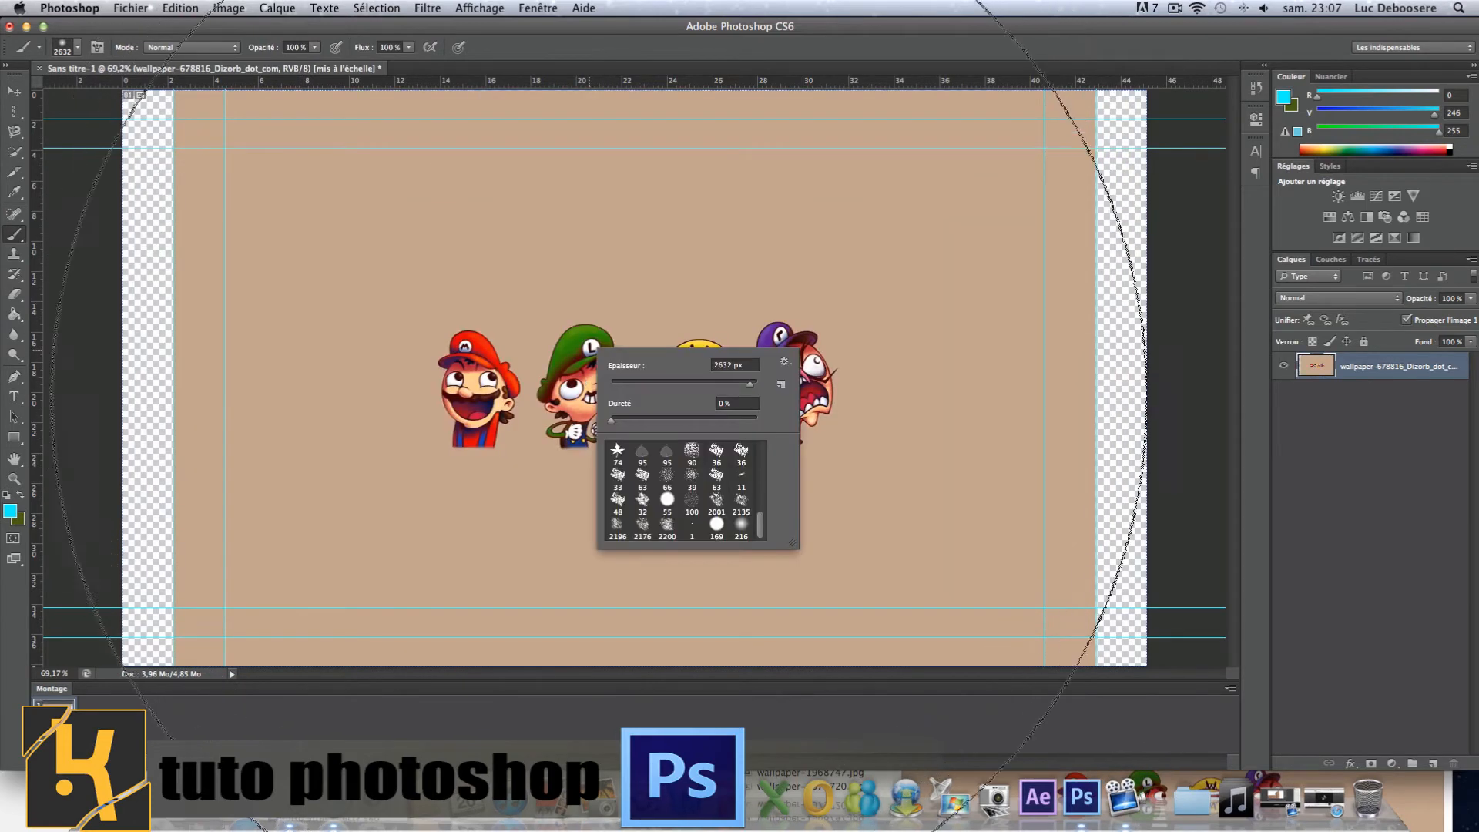
pyautogui.moveTo(611, 421); pyautogui.dragTo(768, 418)
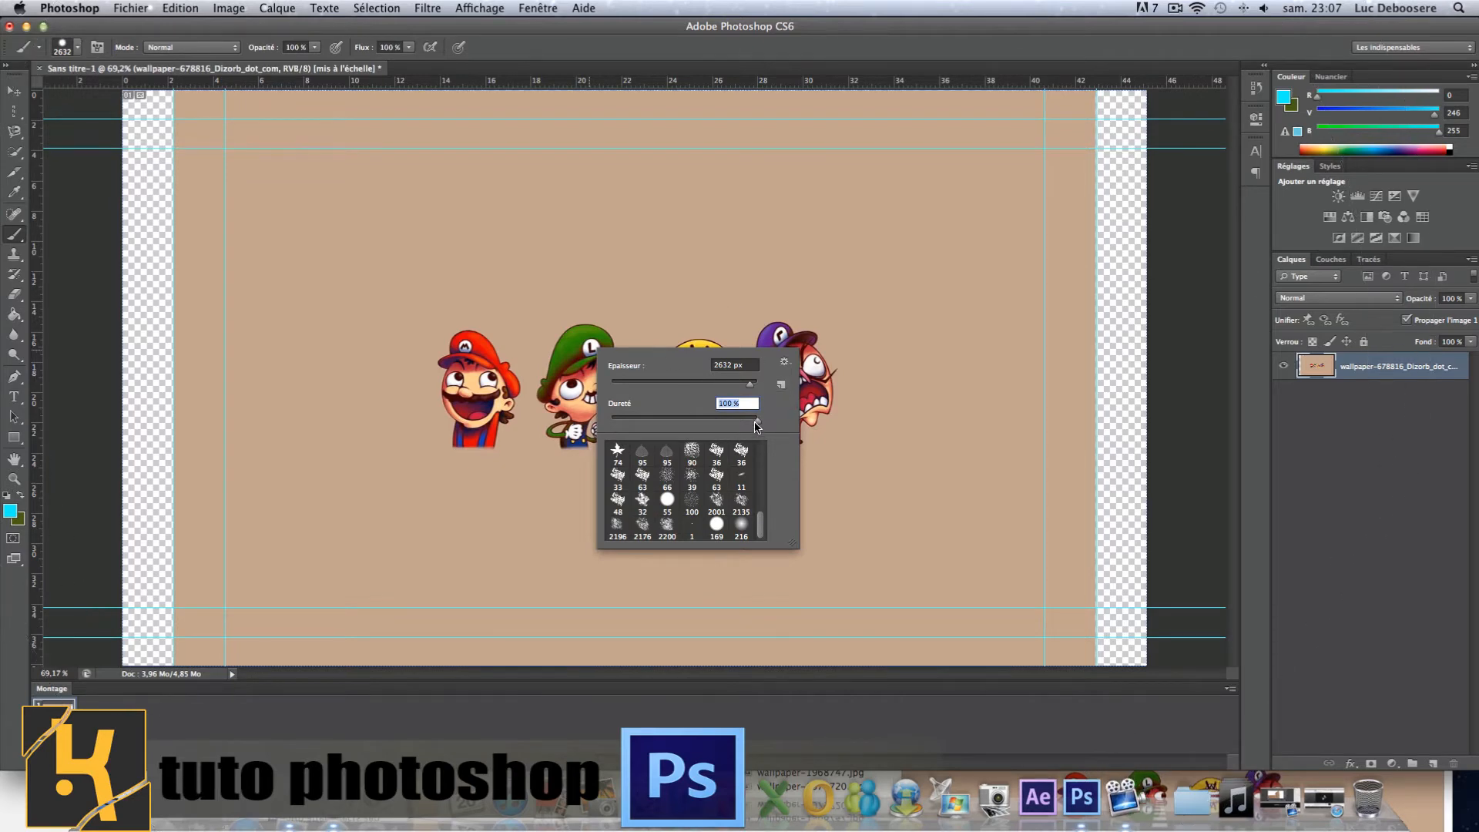
pyautogui.moveTo(757, 421)
pyautogui.mouseDown()
pyautogui.moveTo(706, 421)
pyautogui.moveTo(716, 385)
pyautogui.moveTo(647, 387)
pyautogui.mouseUp()
pyautogui.click(520, 292)
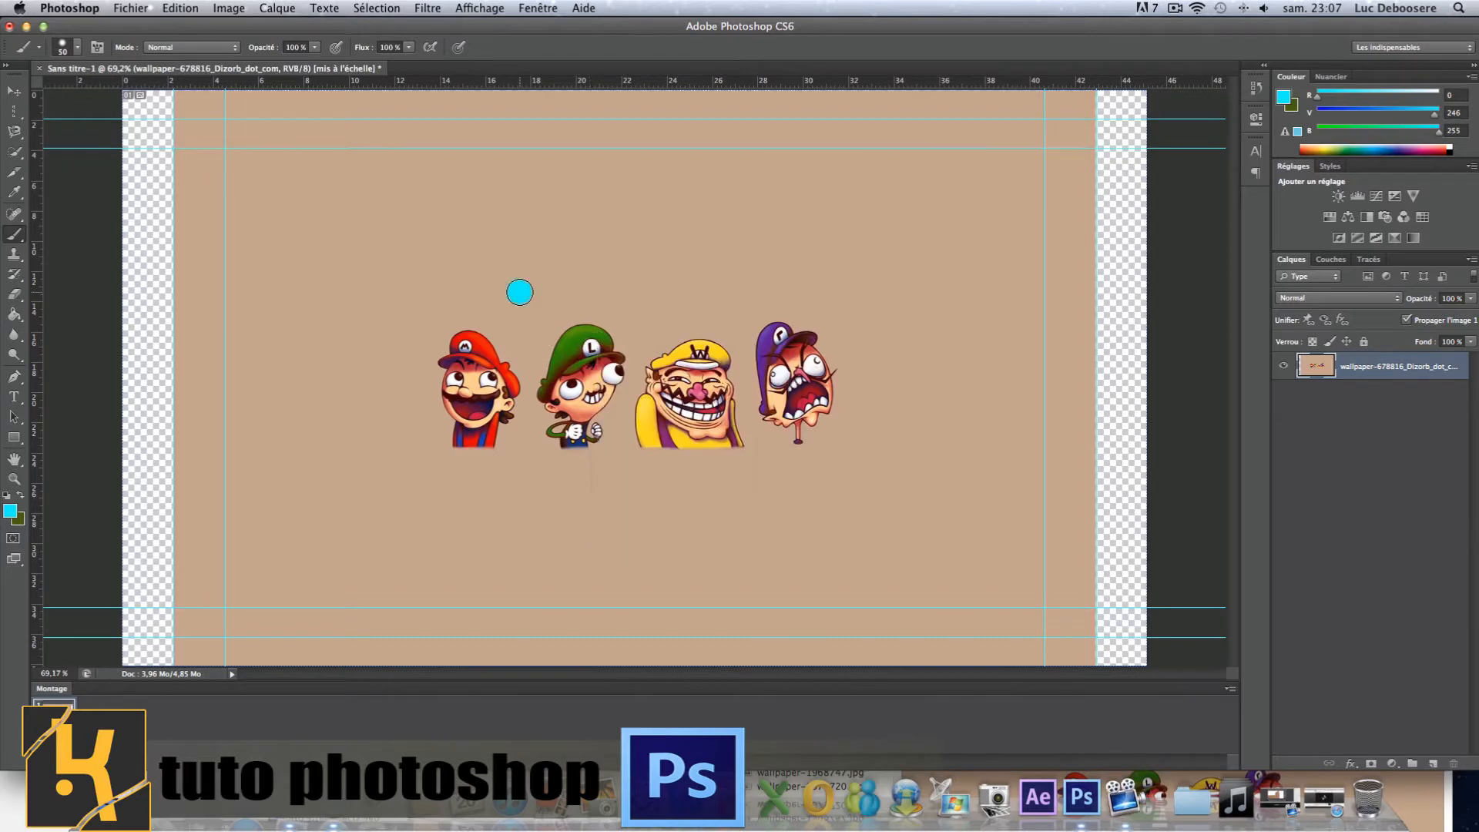
# Paint a cyan dot at 100% hardness above the yellow-capped character and one at 0% hardness to its right
pyautogui.rightClick(613, 291)
pyautogui.moveTo(721, 362); pyautogui.dragTo(886, 380)
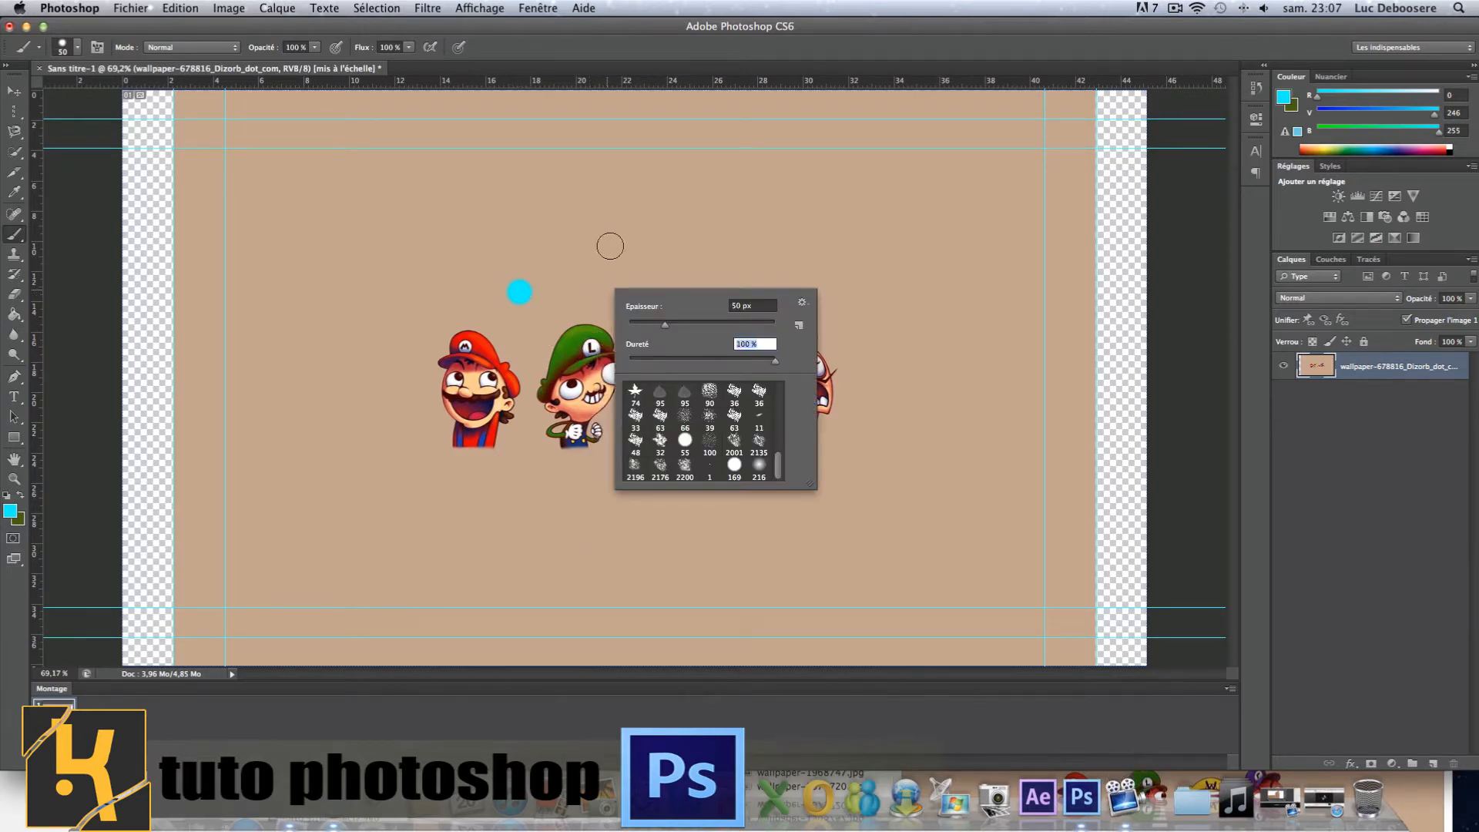
pyautogui.click(663, 244)
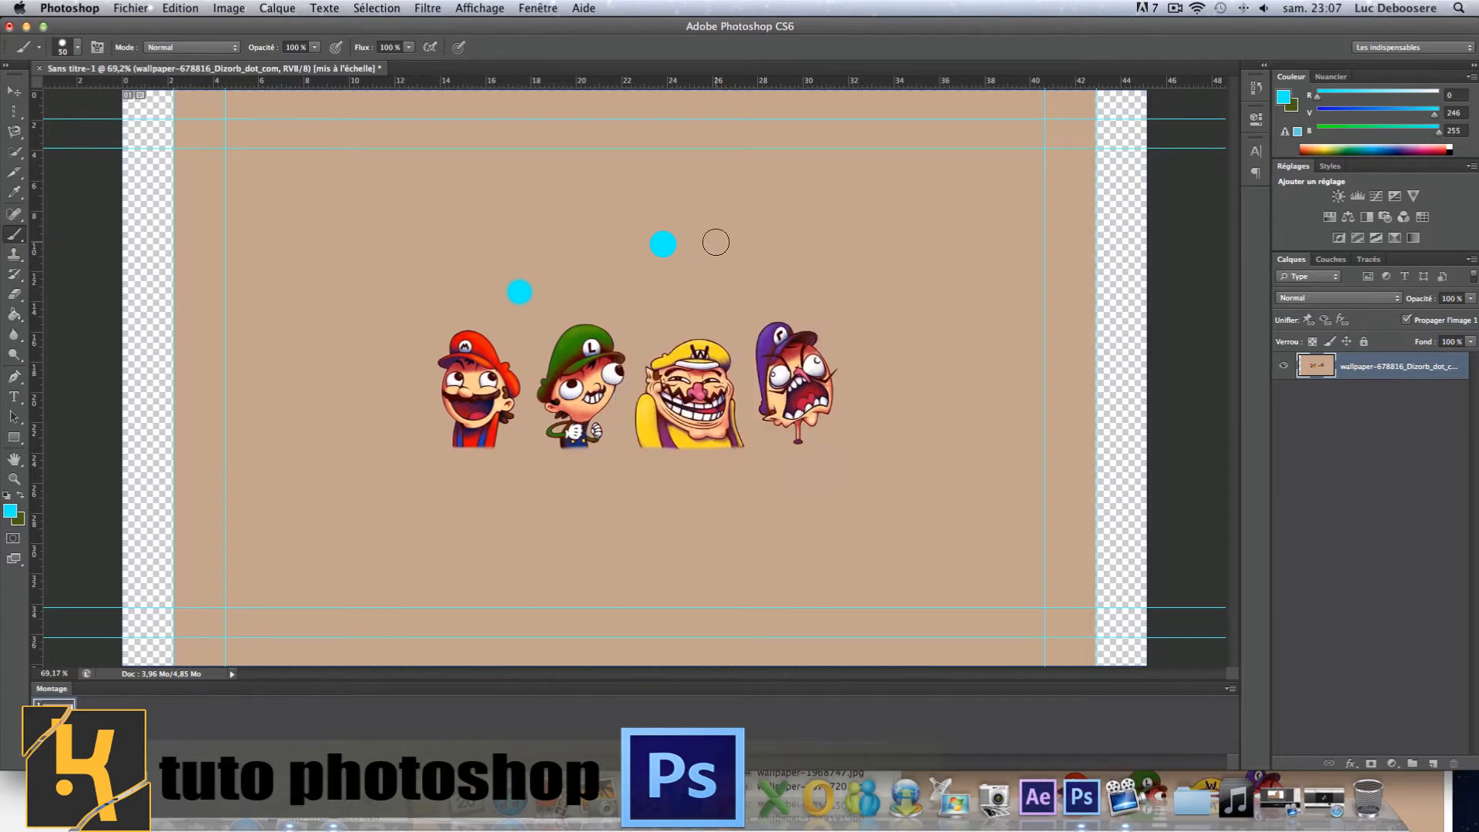
pyautogui.rightClick(715, 242)
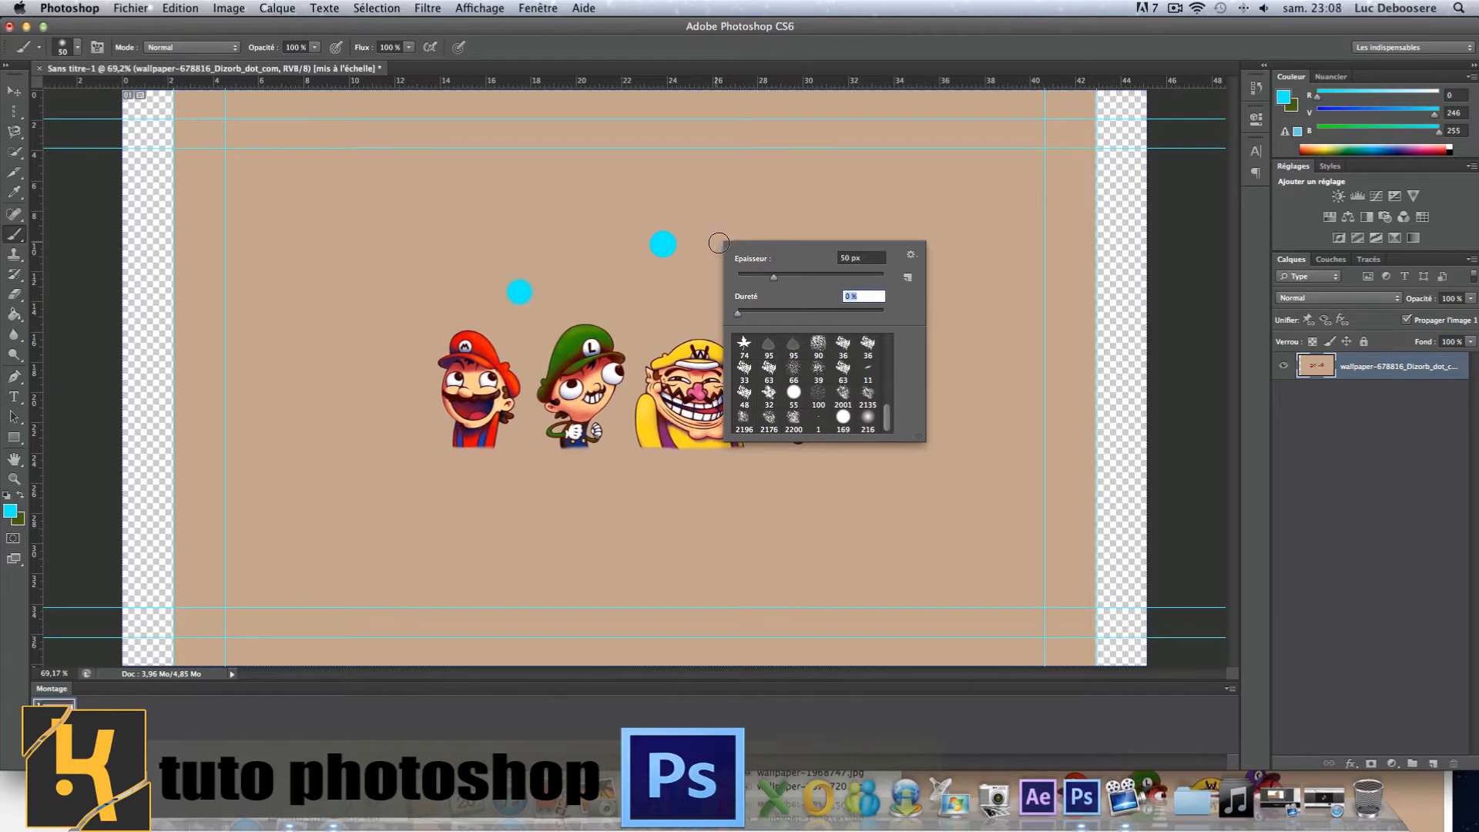
pyautogui.click(718, 243)
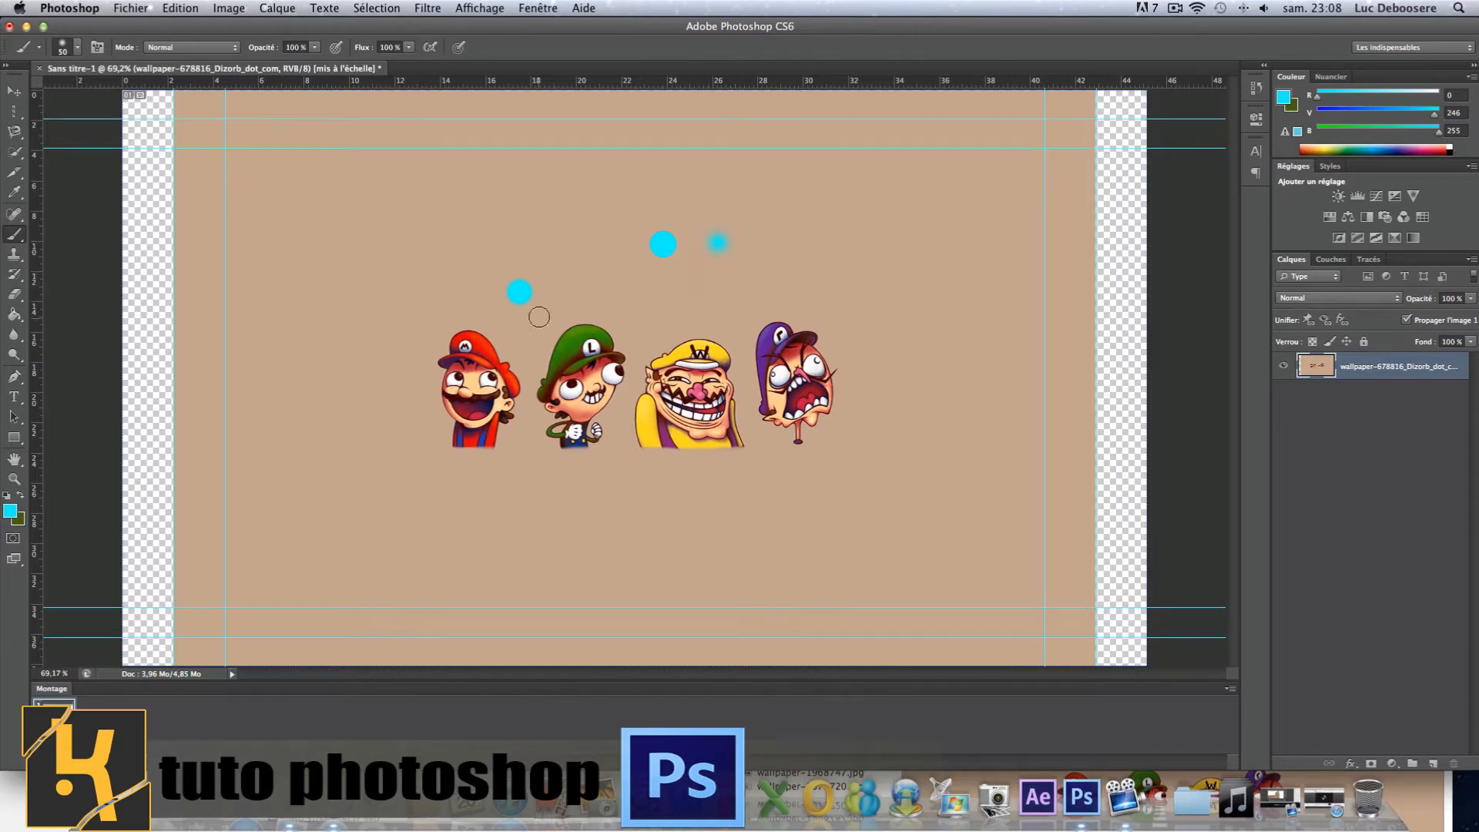
# Raise the brush hardness to a medium value and paint a cyan dot above the purple-capped character
pyautogui.rightClick(633, 313)
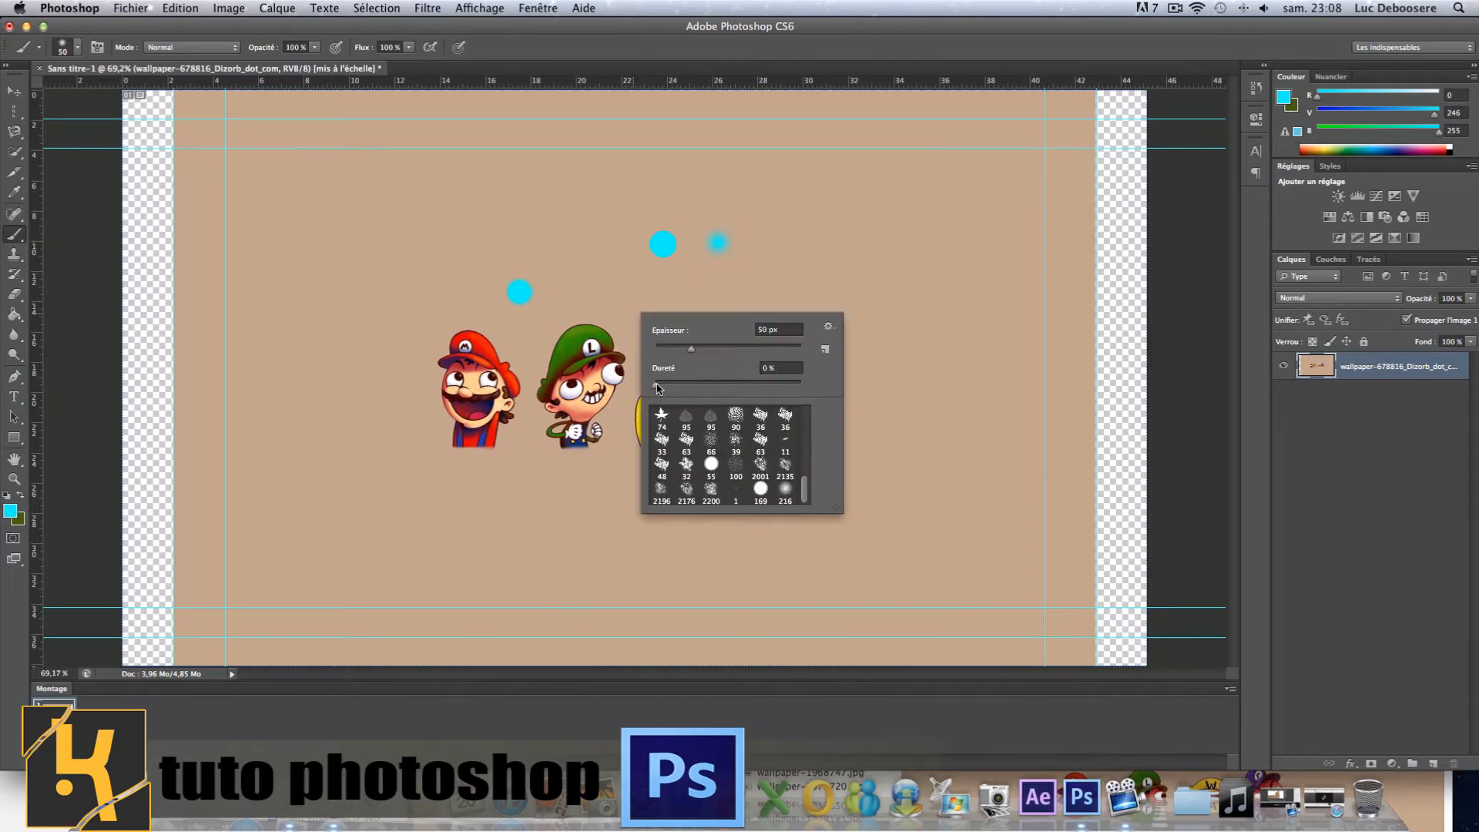
pyautogui.click(720, 383)
pyautogui.click(794, 260)
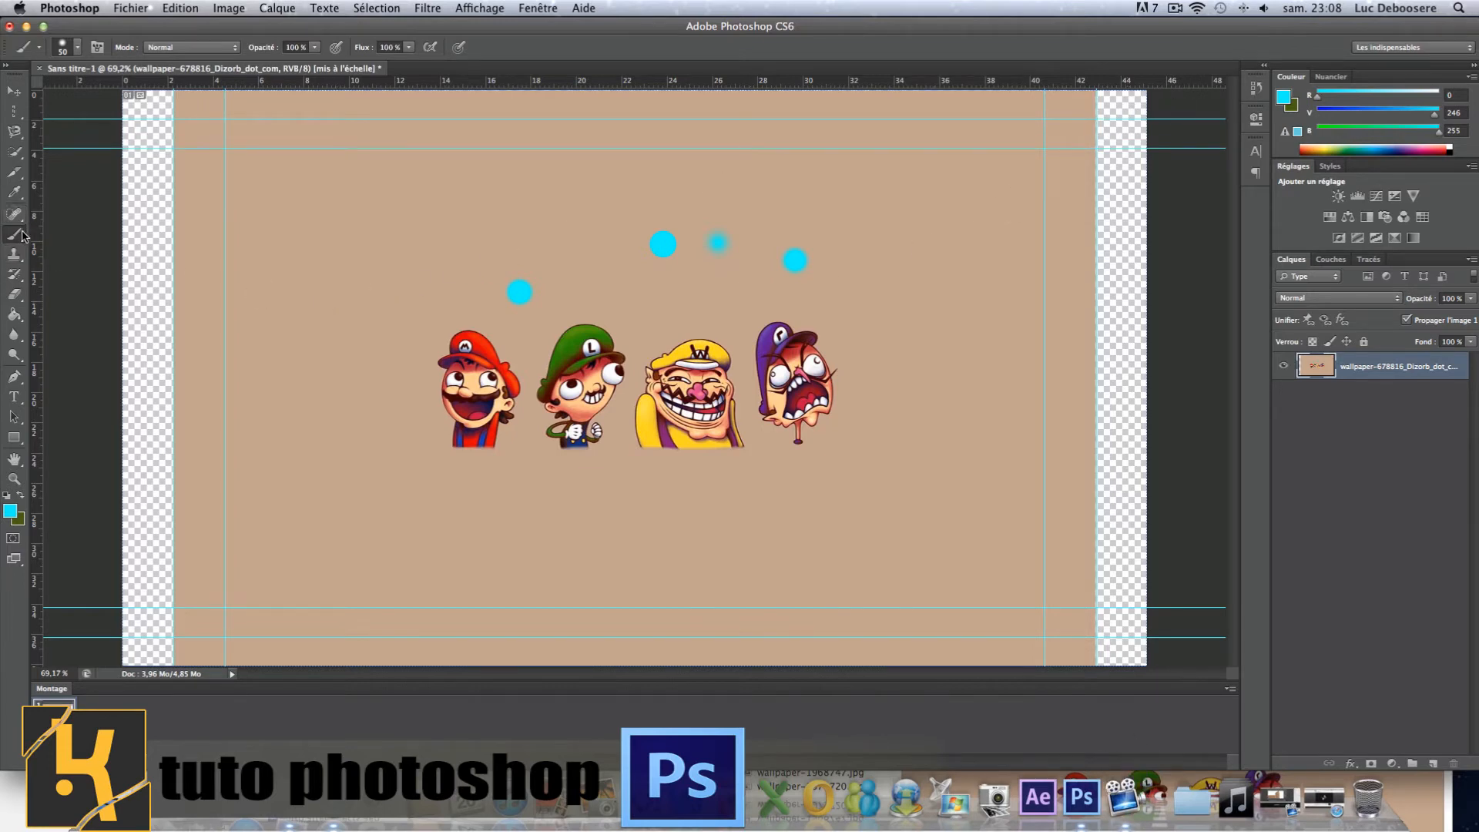
# With the Pencil tool, draw a 1 px curve beside the red-capped character and scatter leaves around the characters using the leaf brush at 157 px
pyautogui.moveTo(24, 236); pyautogui.dragTo(70, 249)
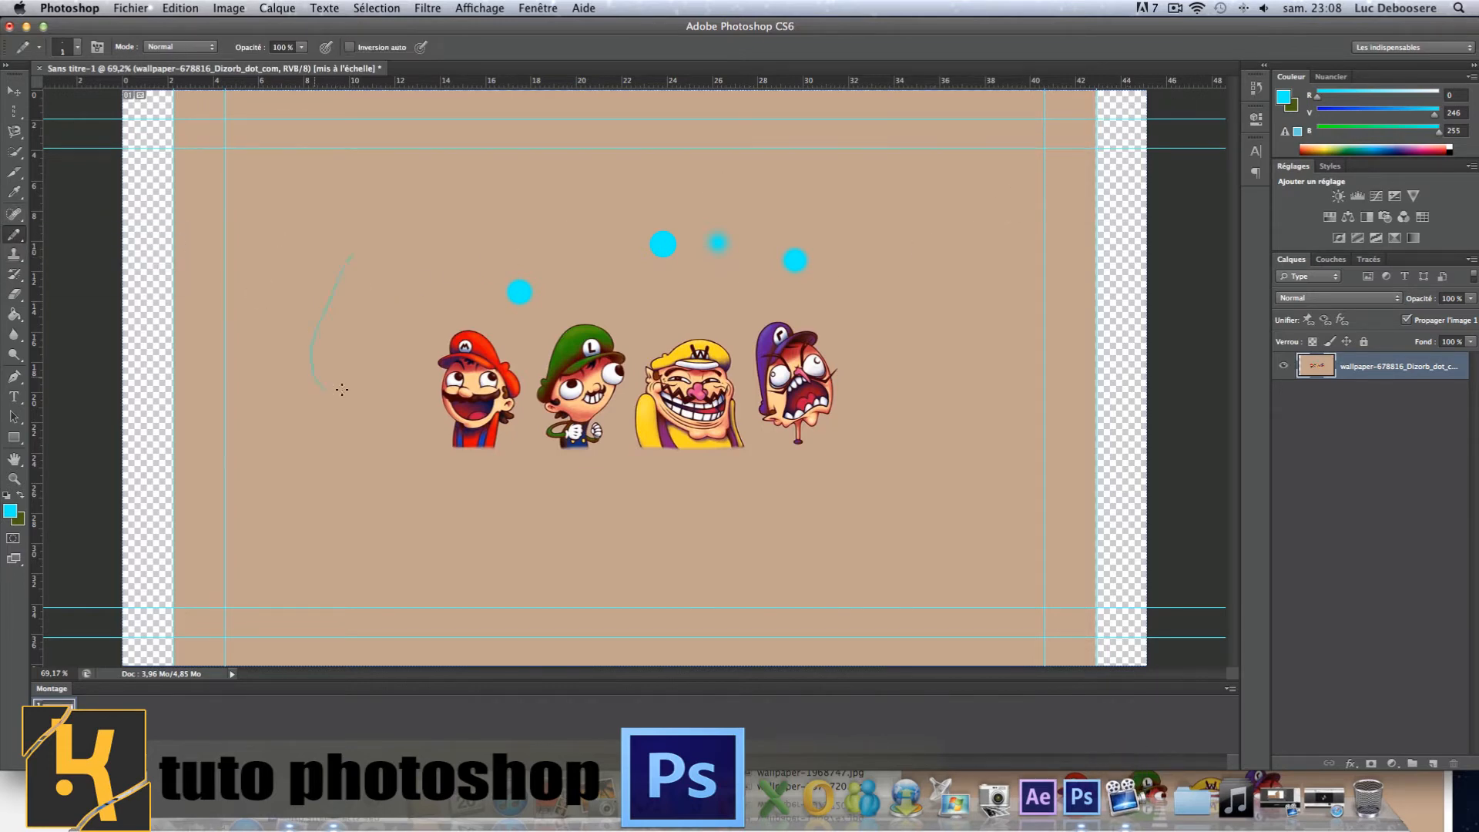
pyautogui.rightClick(388, 310)
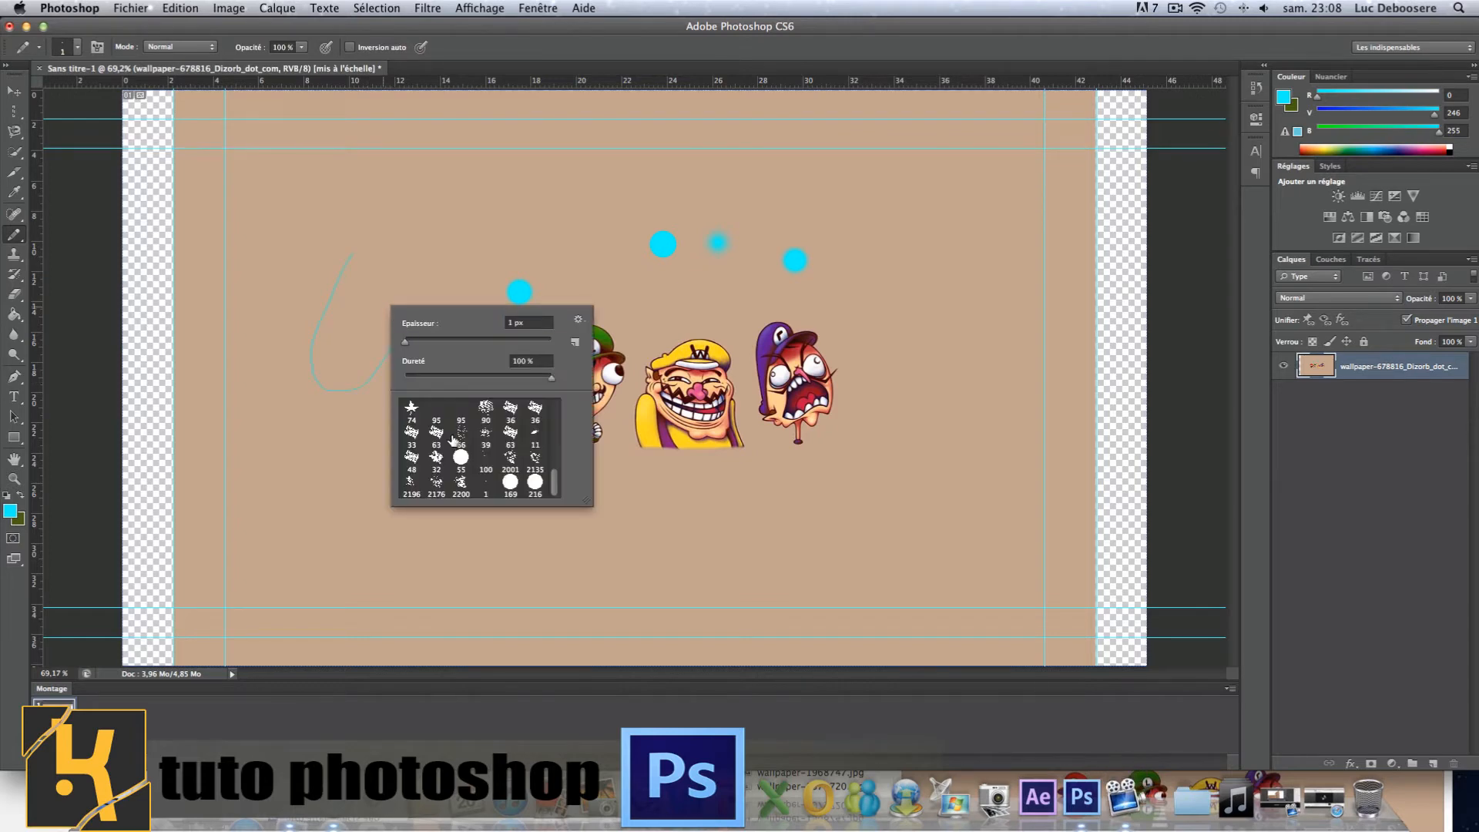
pyautogui.click(411, 408)
pyautogui.moveTo(455, 350); pyautogui.dragTo(489, 344)
pyautogui.click(431, 256)
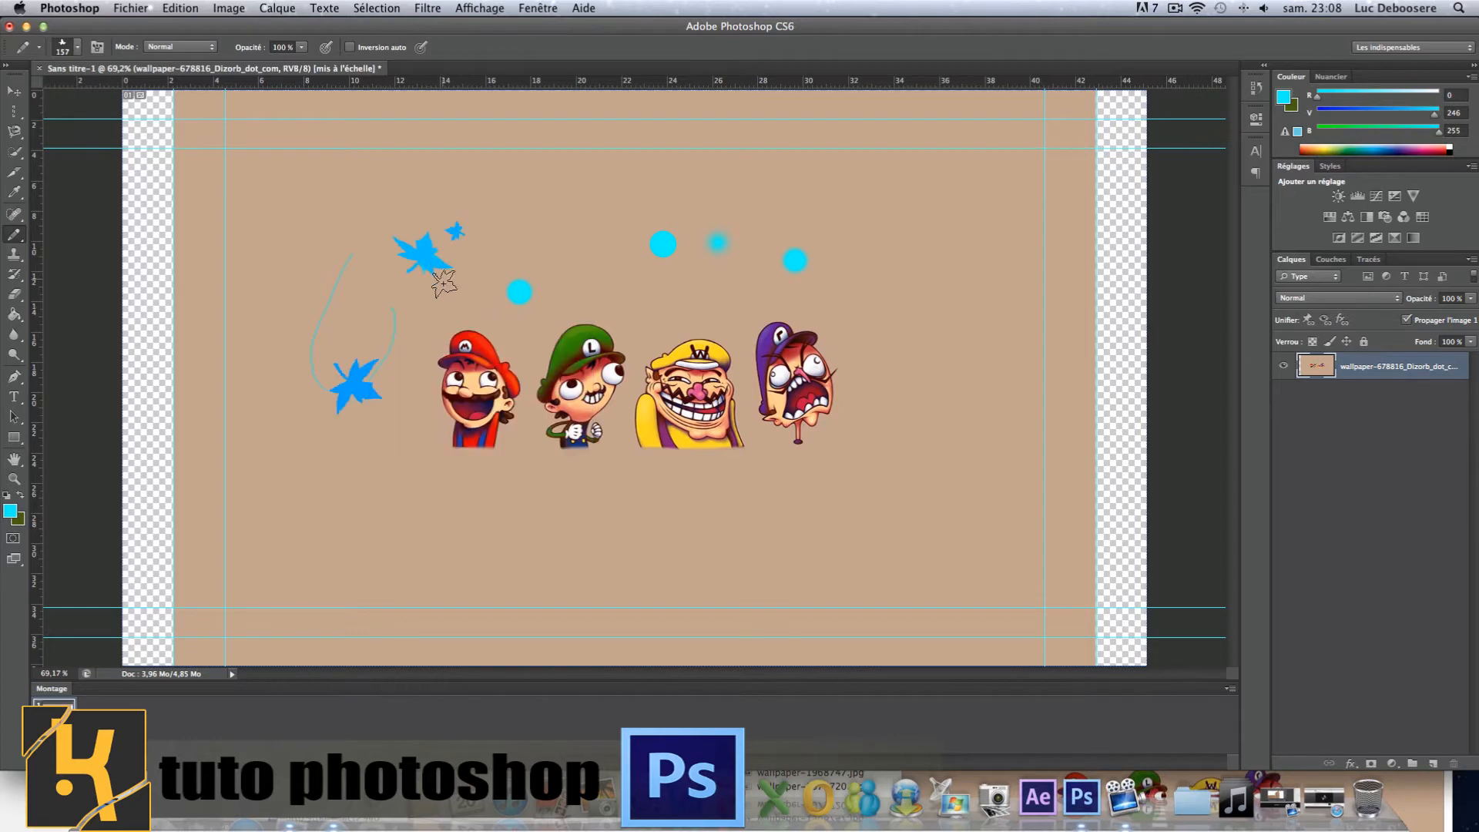
pyautogui.click(404, 481)
pyautogui.click(556, 521)
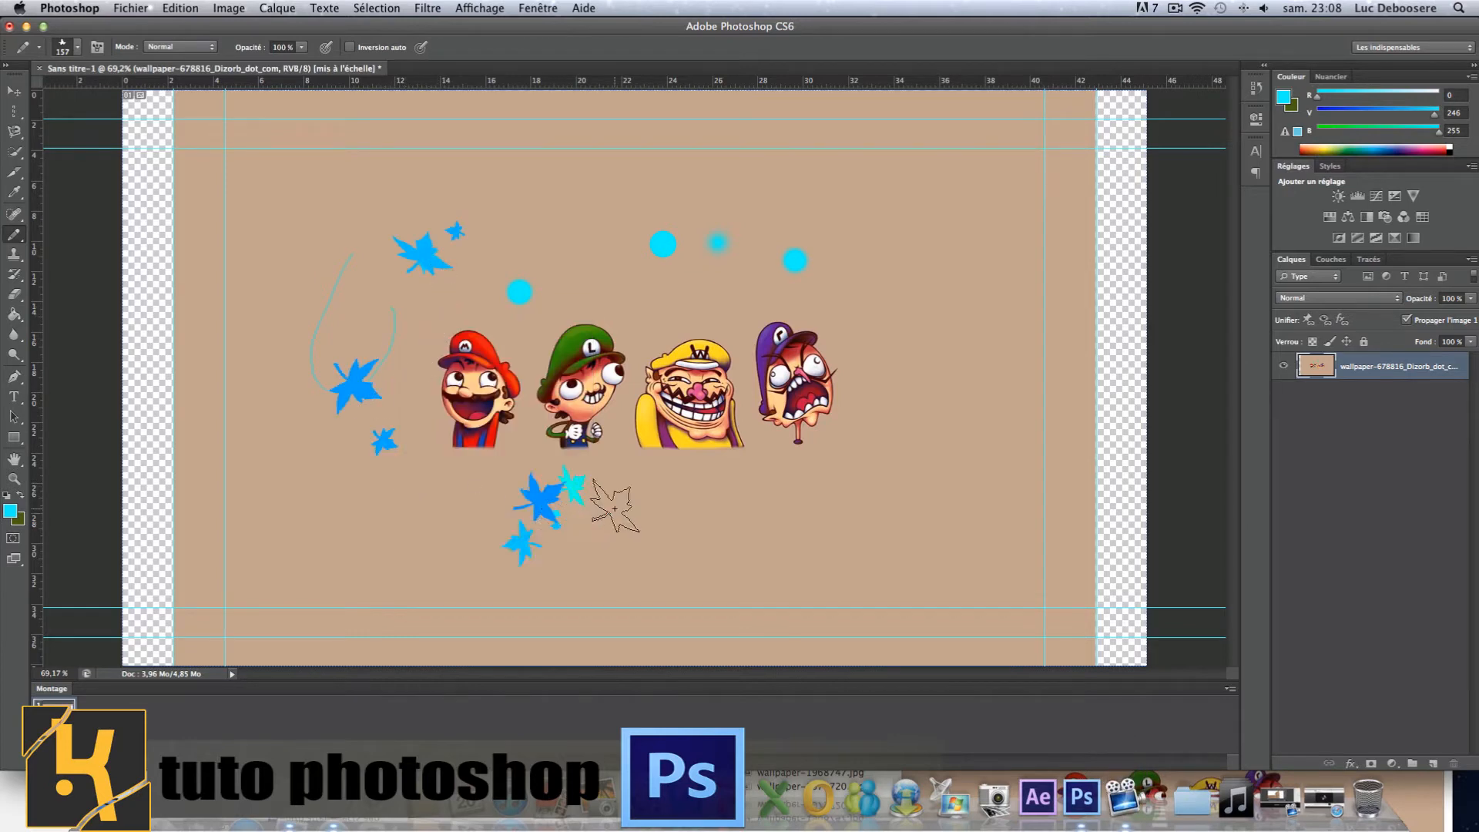
pyautogui.click(717, 506)
pyautogui.click(878, 360)
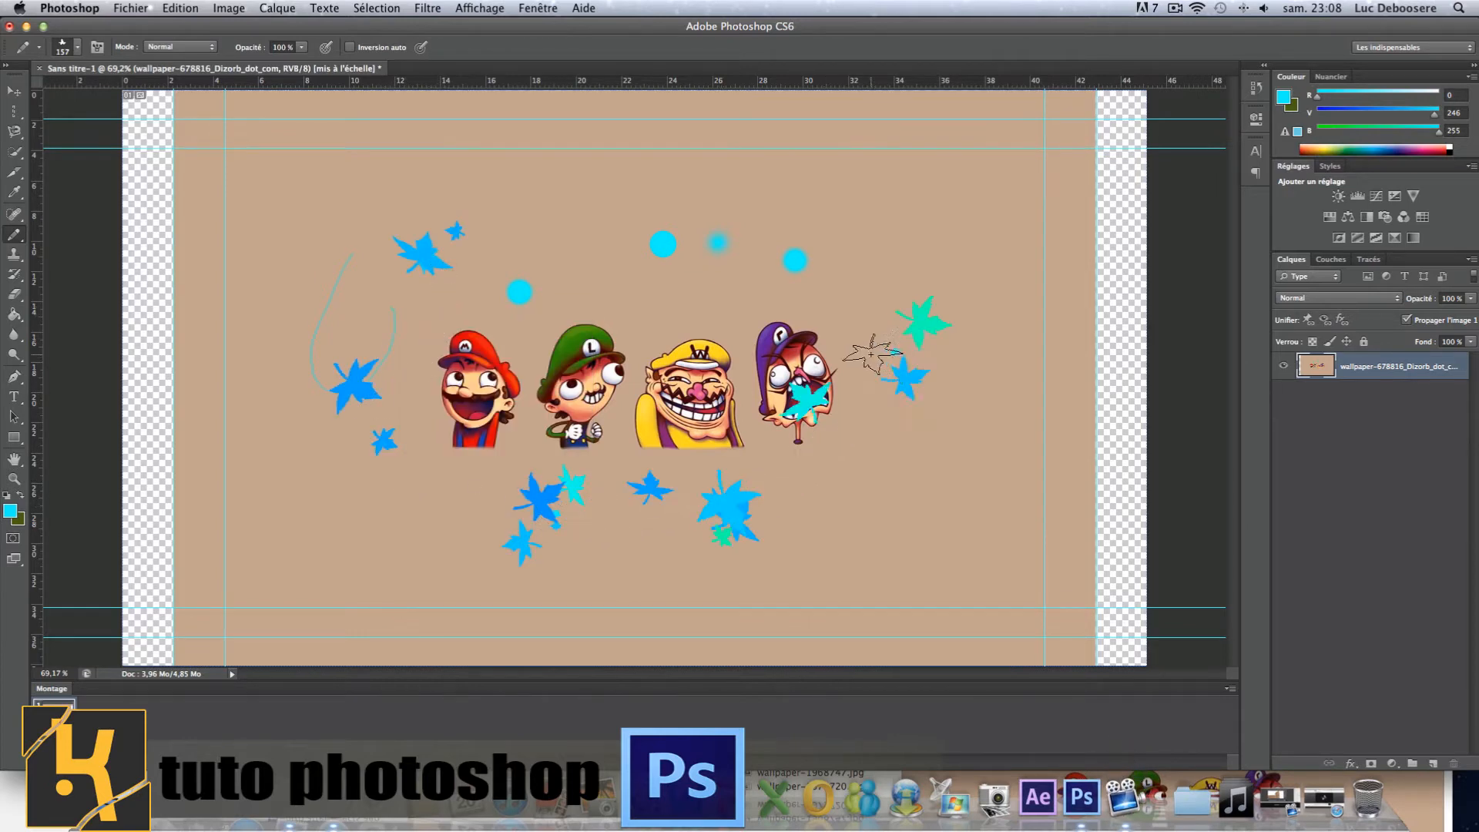
pyautogui.click(622, 287)
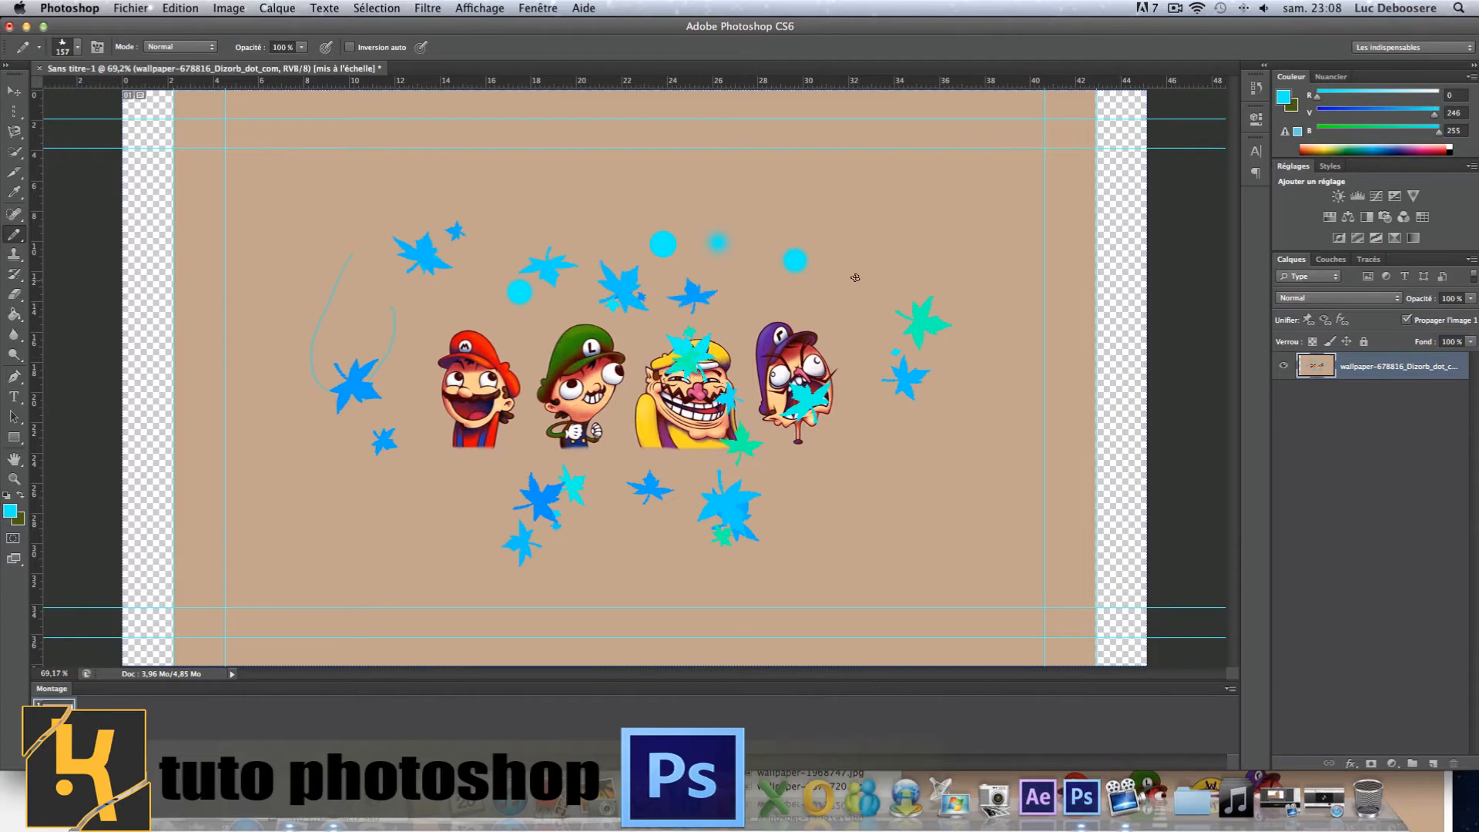
pyautogui.click(936, 239)
pyautogui.click(786, 188)
# Switch the pencil to a fan-shaped bristle tip and paint broad cyan strokes across the characters and the picture's upper-left area
pyautogui.rightClick(602, 213)
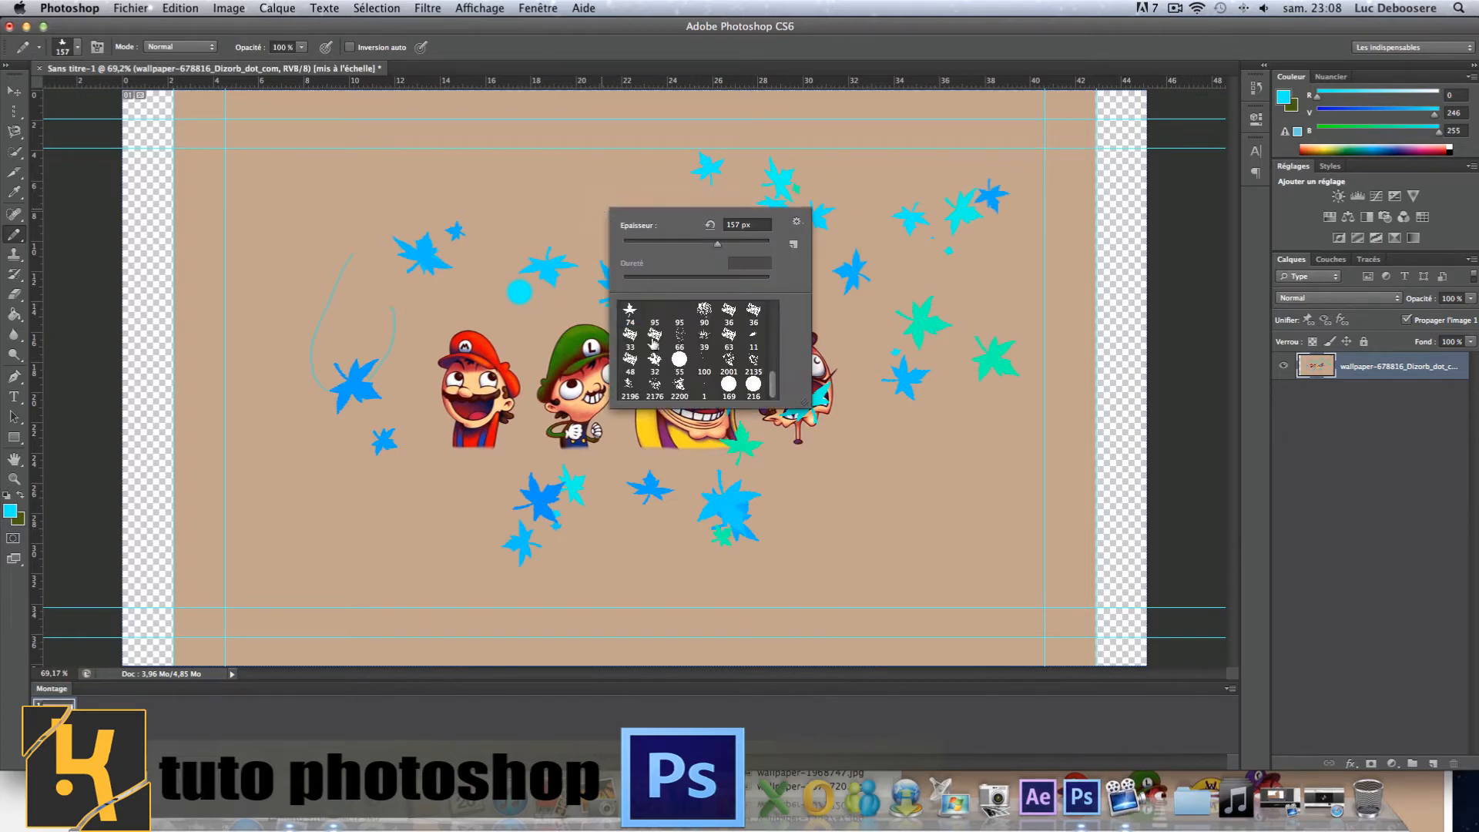
pyautogui.moveTo(773, 376)
pyautogui.mouseDown()
pyautogui.moveTo(773, 331)
pyautogui.moveTo(774, 378)
pyautogui.mouseUp()
pyautogui.scroll(10, 716, 329)
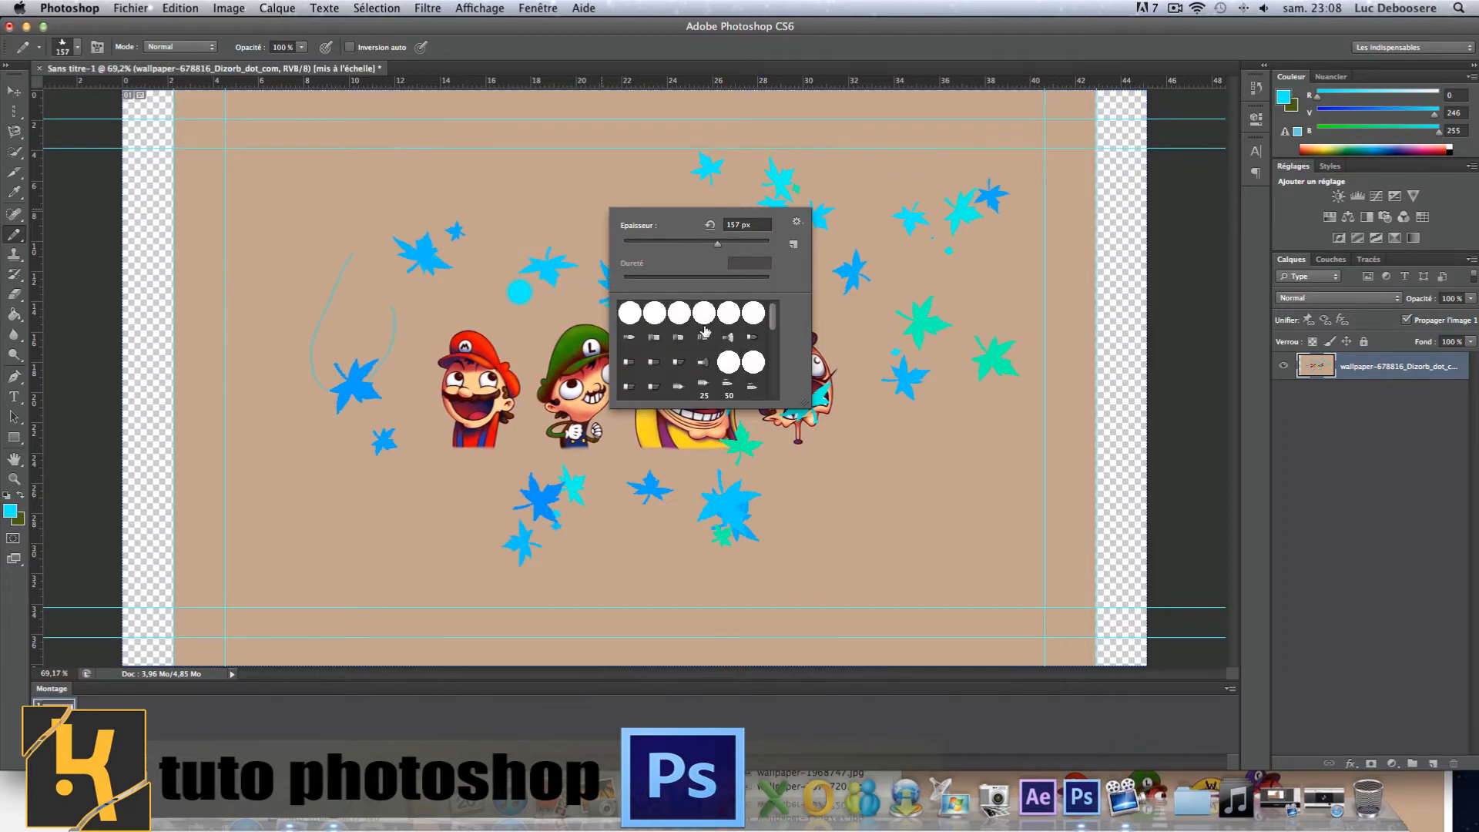
pyautogui.scroll(-3, 705, 323)
pyautogui.scroll(3, 701, 319)
pyautogui.click(728, 344)
pyautogui.click(484, 332)
pyautogui.moveTo(695, 271)
pyautogui.mouseDown()
pyautogui.moveTo(642, 268)
pyautogui.moveTo(593, 219)
pyautogui.moveTo(365, 449)
pyautogui.moveTo(500, 528)
pyautogui.moveTo(784, 485)
pyautogui.moveTo(801, 442)
pyautogui.moveTo(508, 272)
pyautogui.moveTo(422, 379)
pyautogui.moveTo(461, 392)
pyautogui.moveTo(348, 466)
pyautogui.mouseUp()
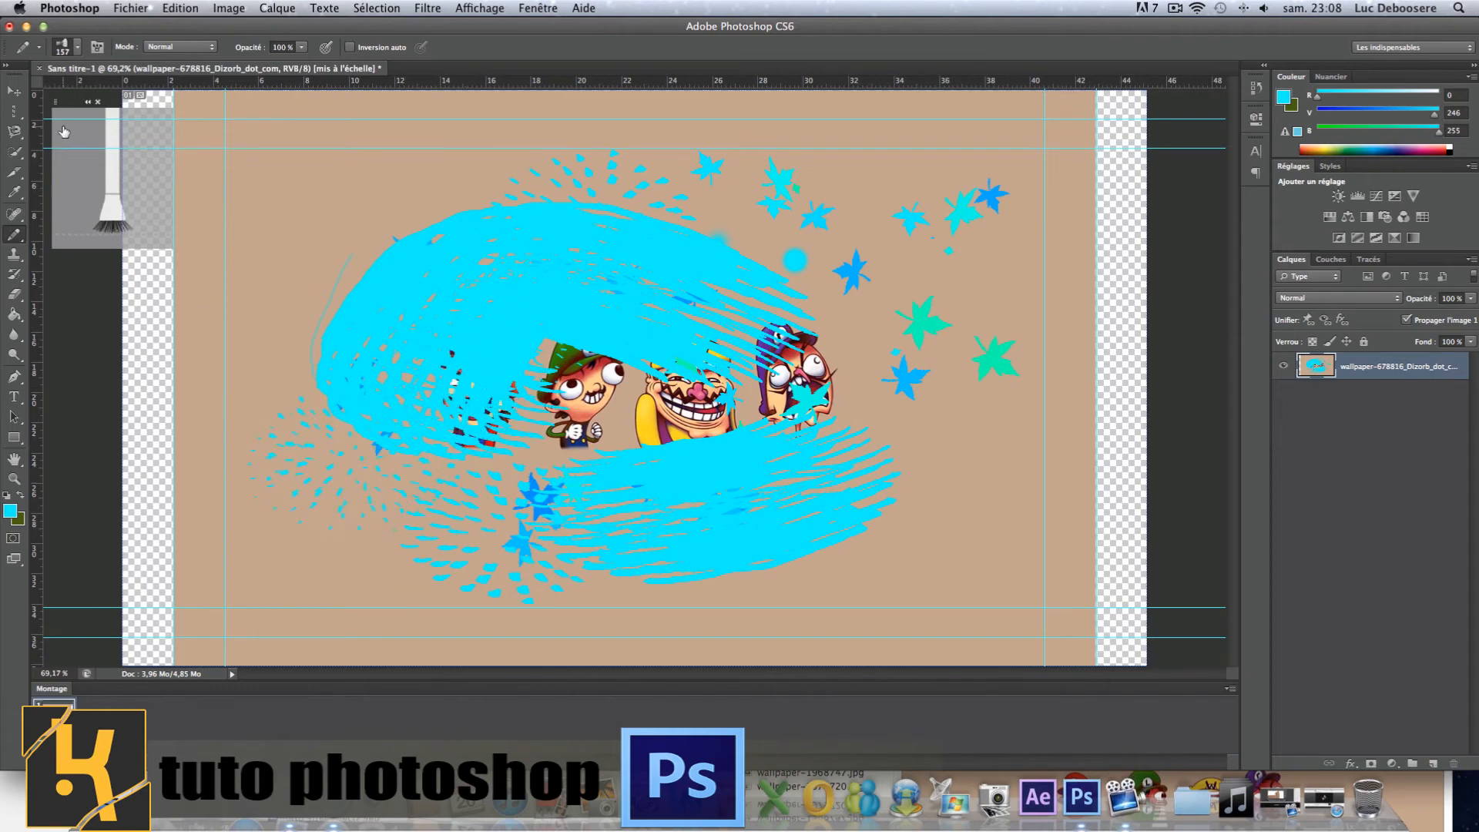
pyautogui.moveTo(313, 172)
pyautogui.mouseDown()
pyautogui.moveTo(468, 186)
pyautogui.moveTo(505, 206)
pyautogui.moveTo(385, 346)
pyautogui.mouseUp()
# Switch to the pointed bristle tip and paint short cyan strokes in the lower-left part of the picture
pyautogui.rightClick(379, 368)
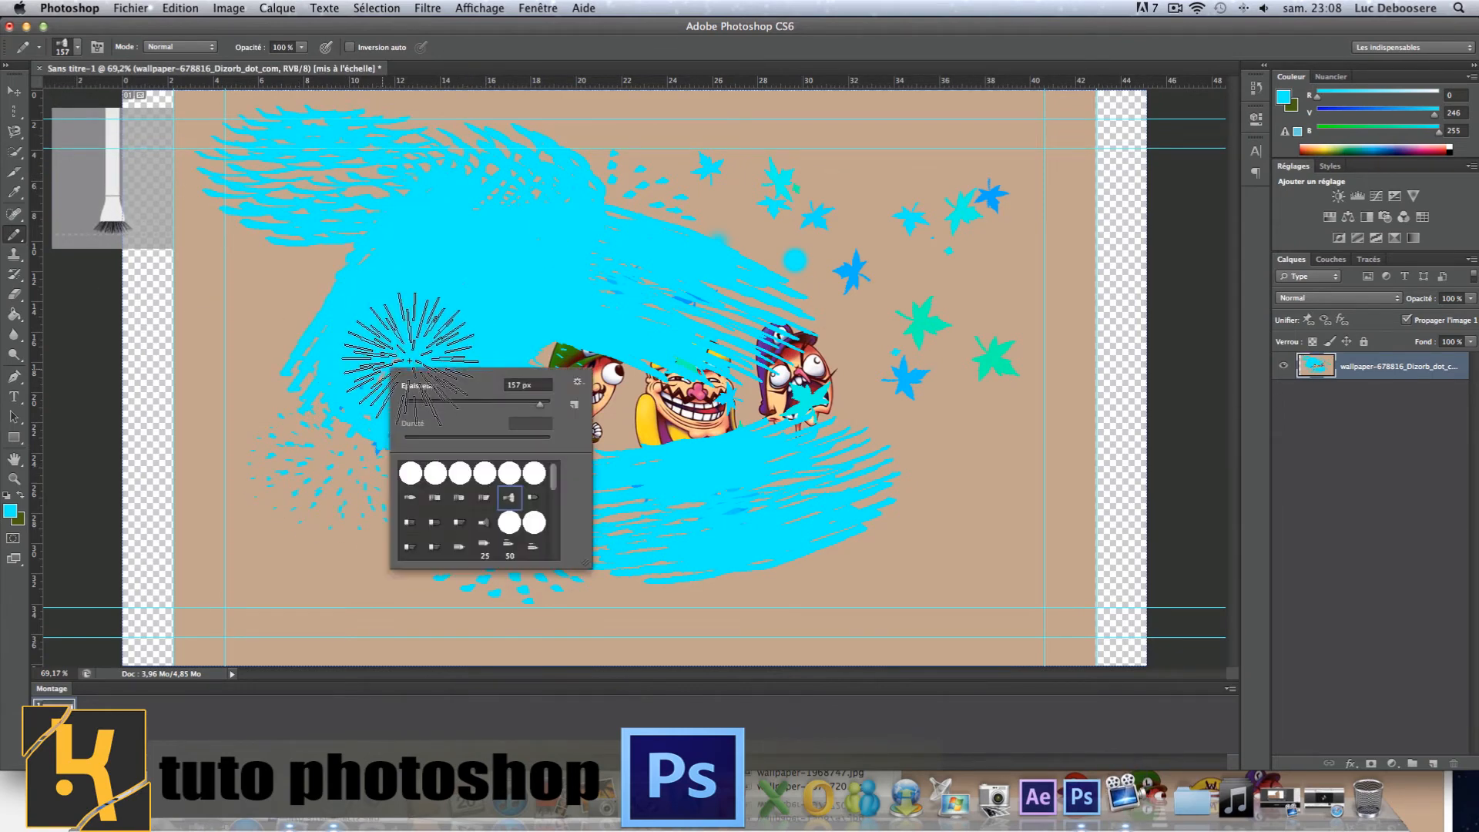
pyautogui.click(536, 498)
pyautogui.click(337, 545)
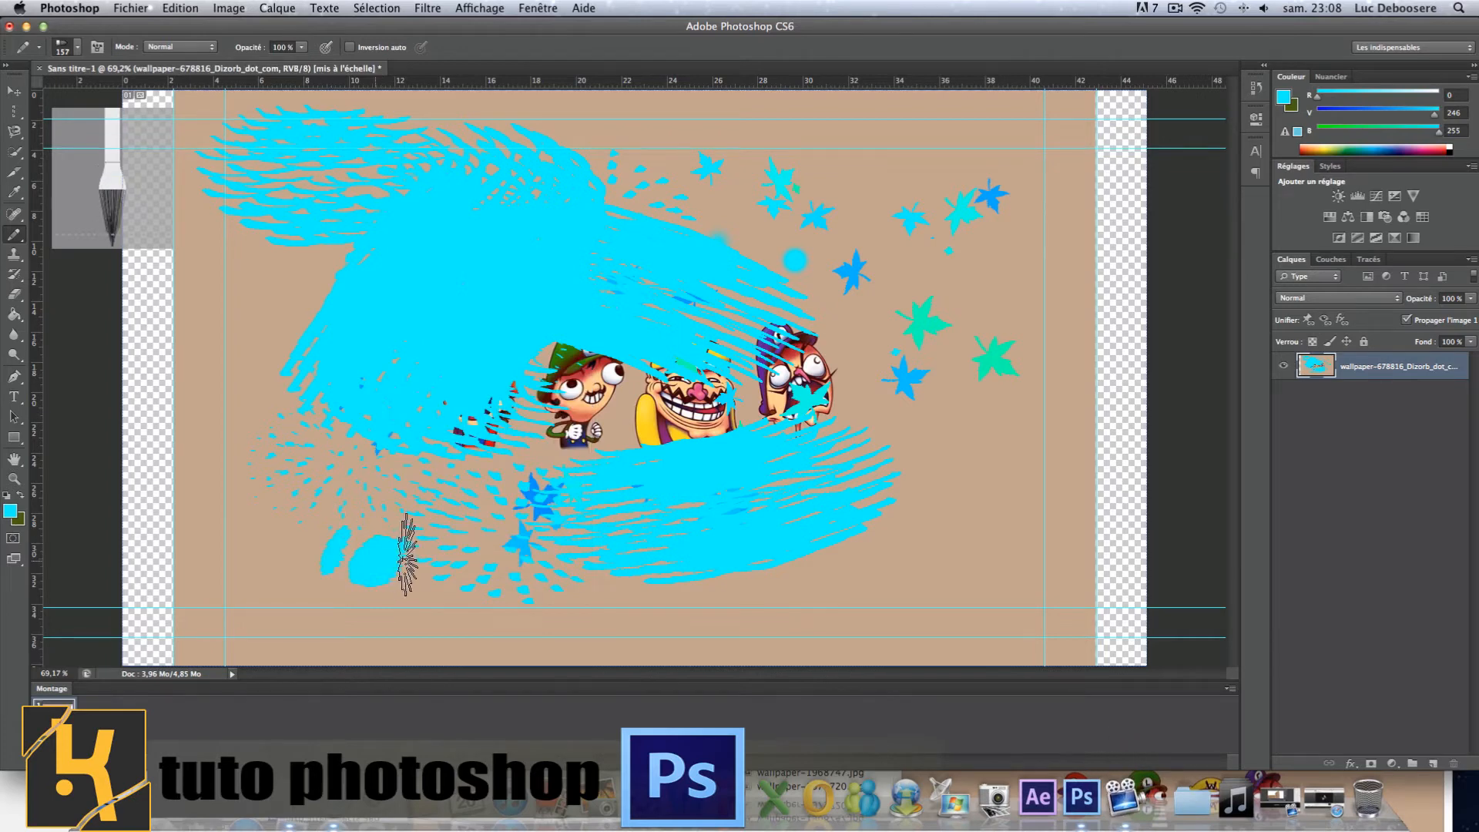
# Set the bristle tip's size to 74 px, and open the new brush preset dialog and cancel it without saving
pyautogui.rightClick(429, 460)
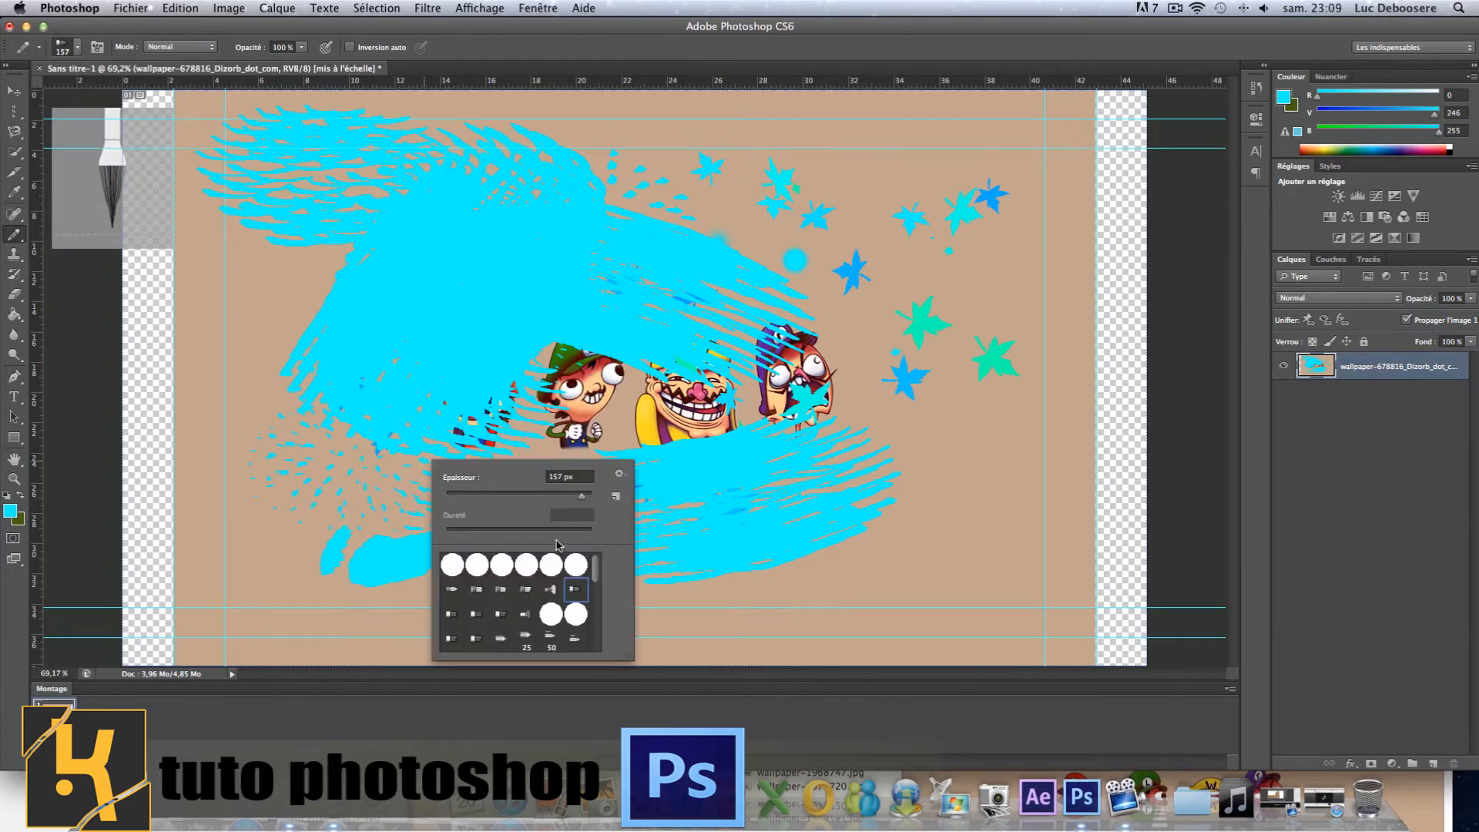
pyautogui.scroll(-10, 578, 570)
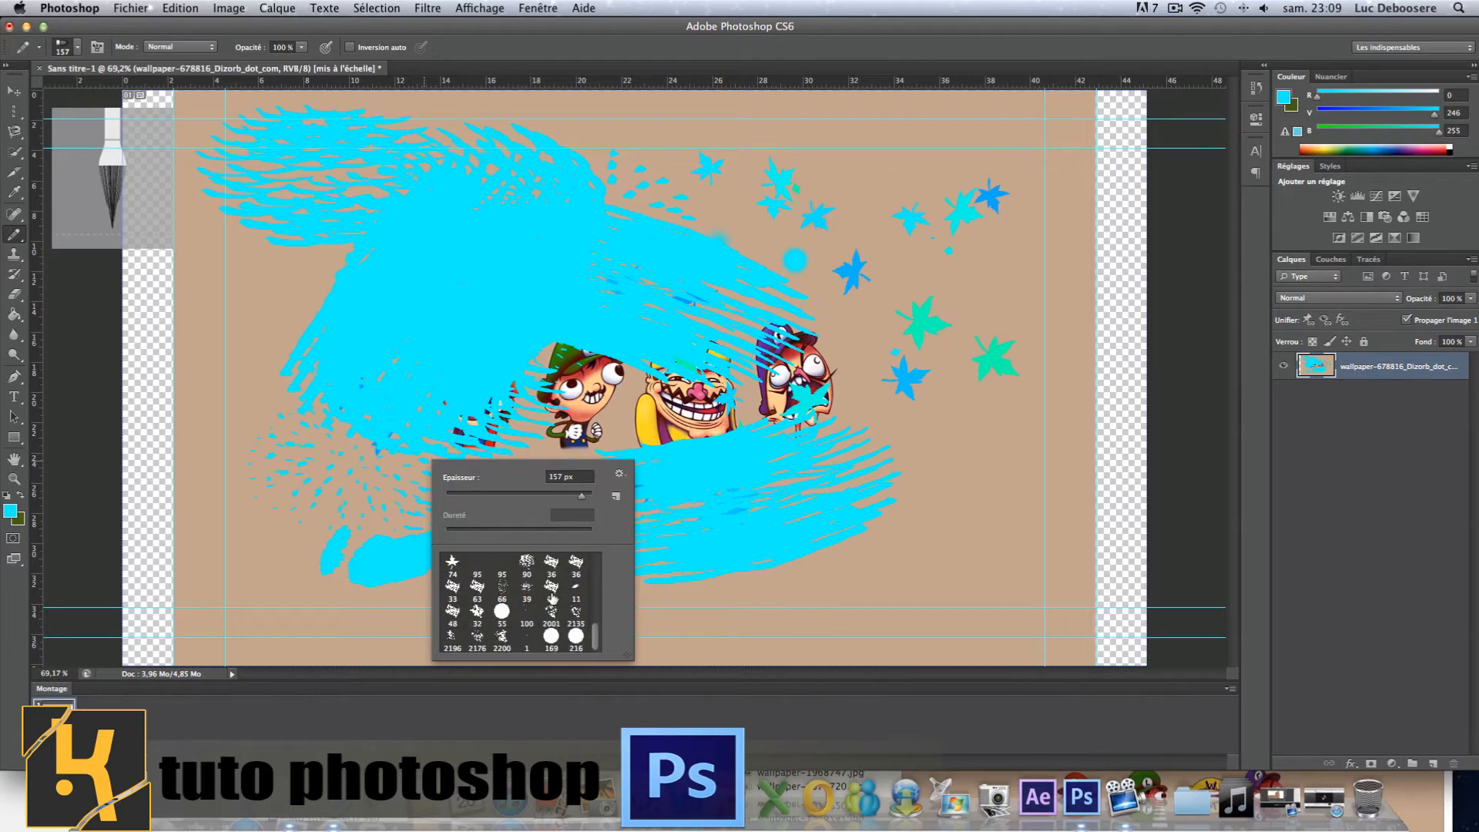
pyautogui.moveTo(582, 498); pyautogui.dragTo(538, 510)
pyautogui.click(616, 497)
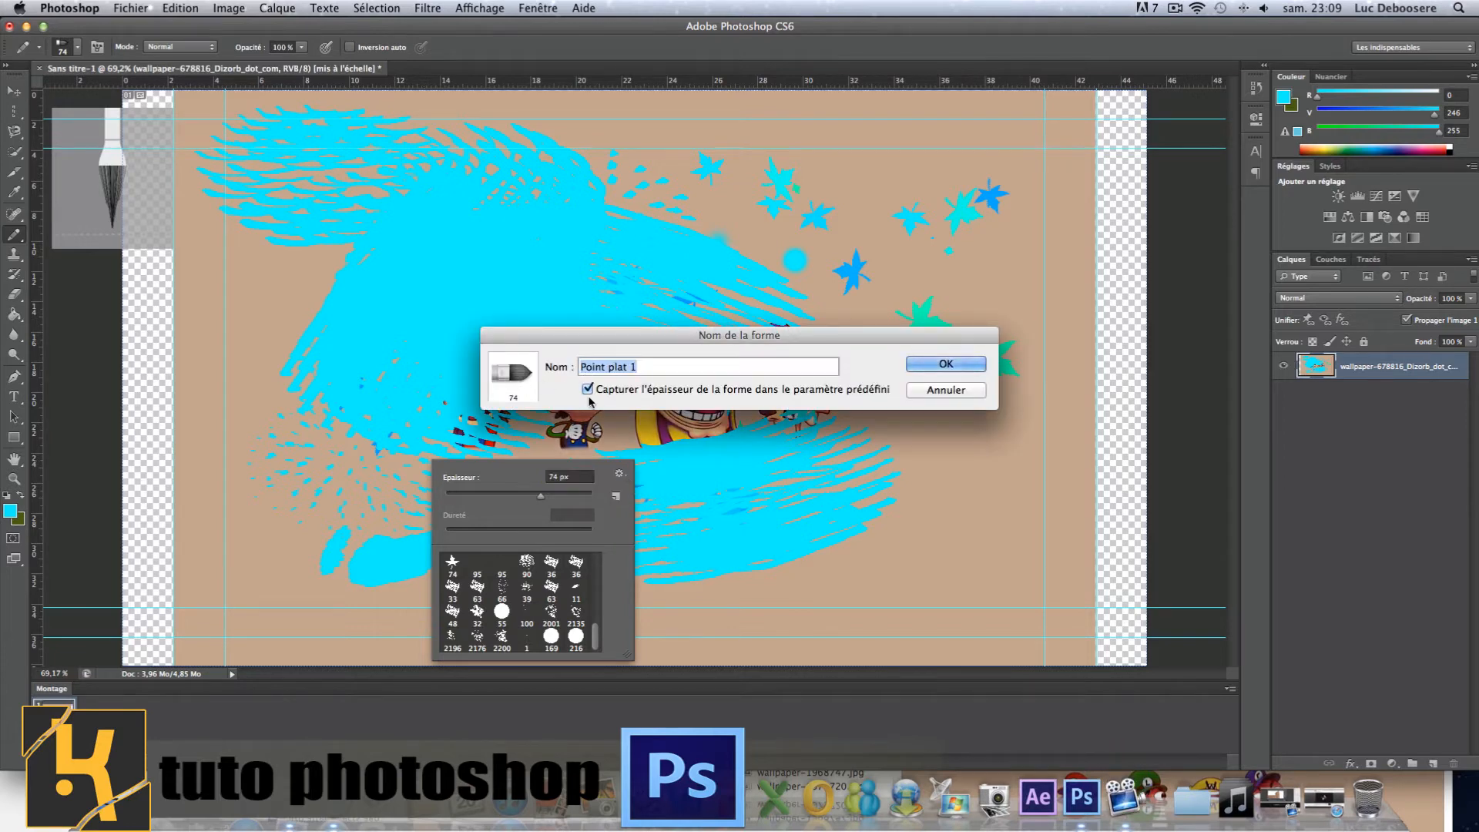
pyautogui.click(953, 393)
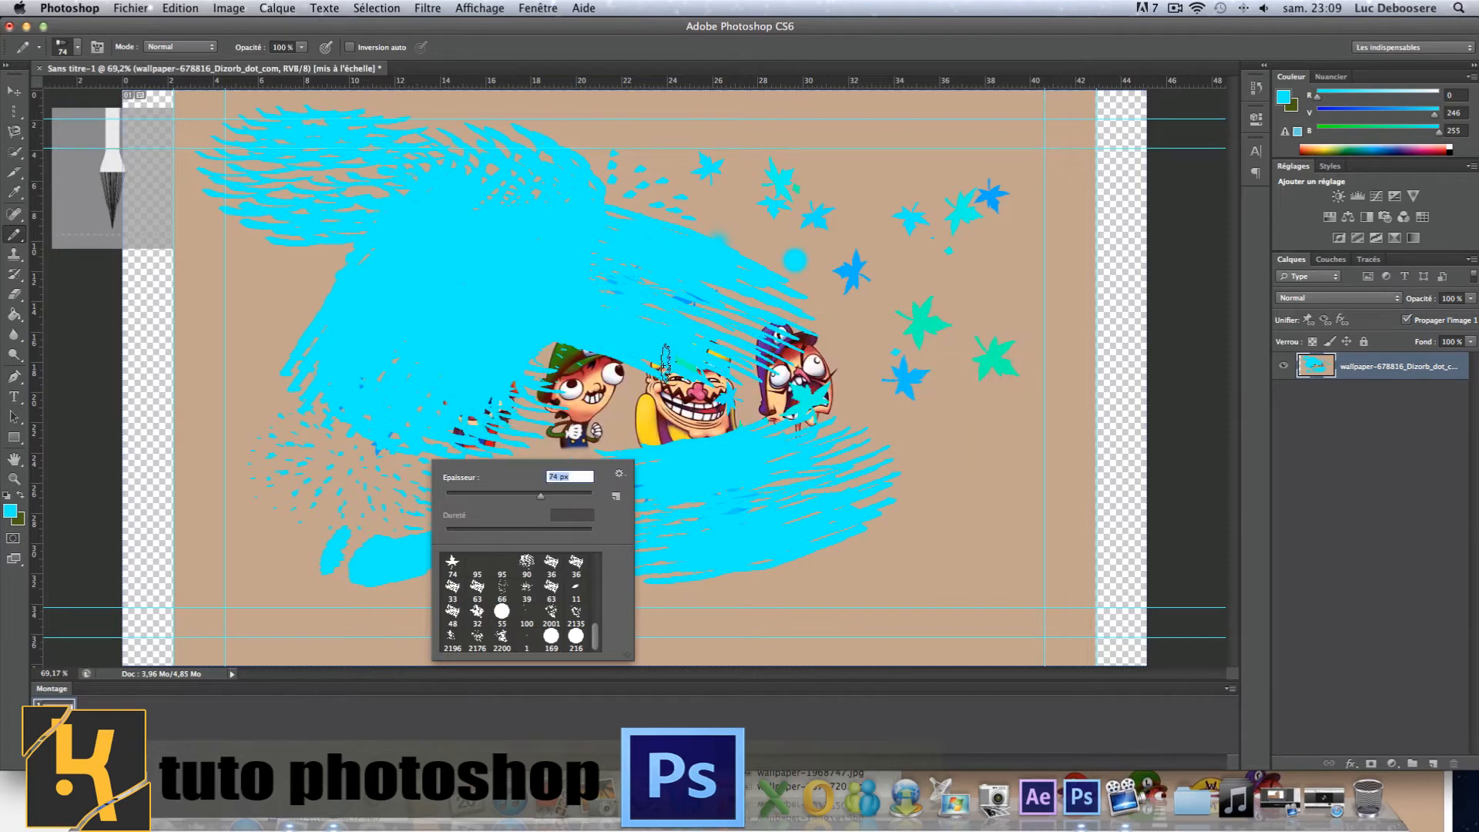
pyautogui.click(532, 512)
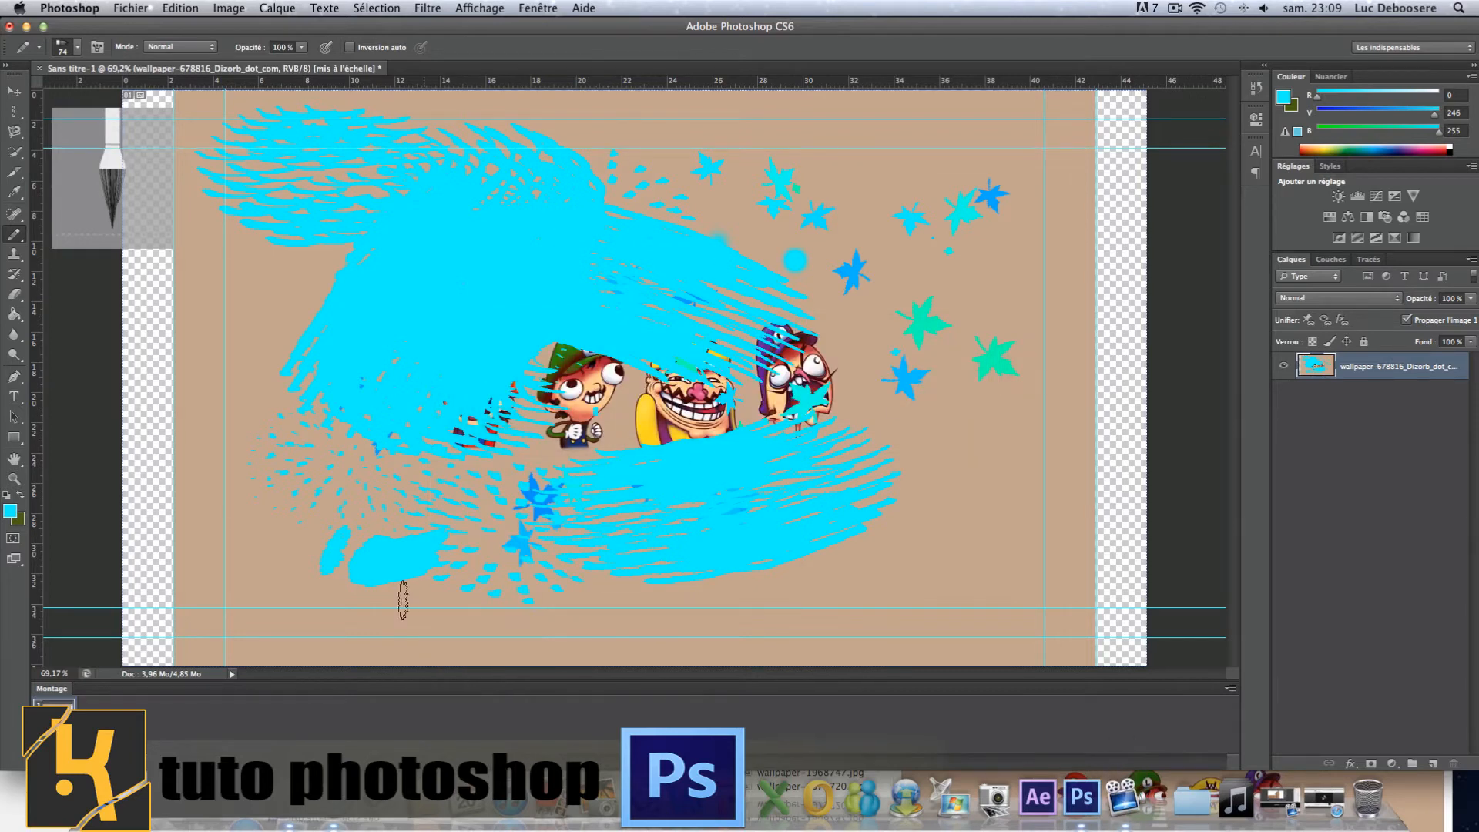
# Delete the Crayon states one by one from the history down to the document's initial state
pyautogui.click(1256, 87)
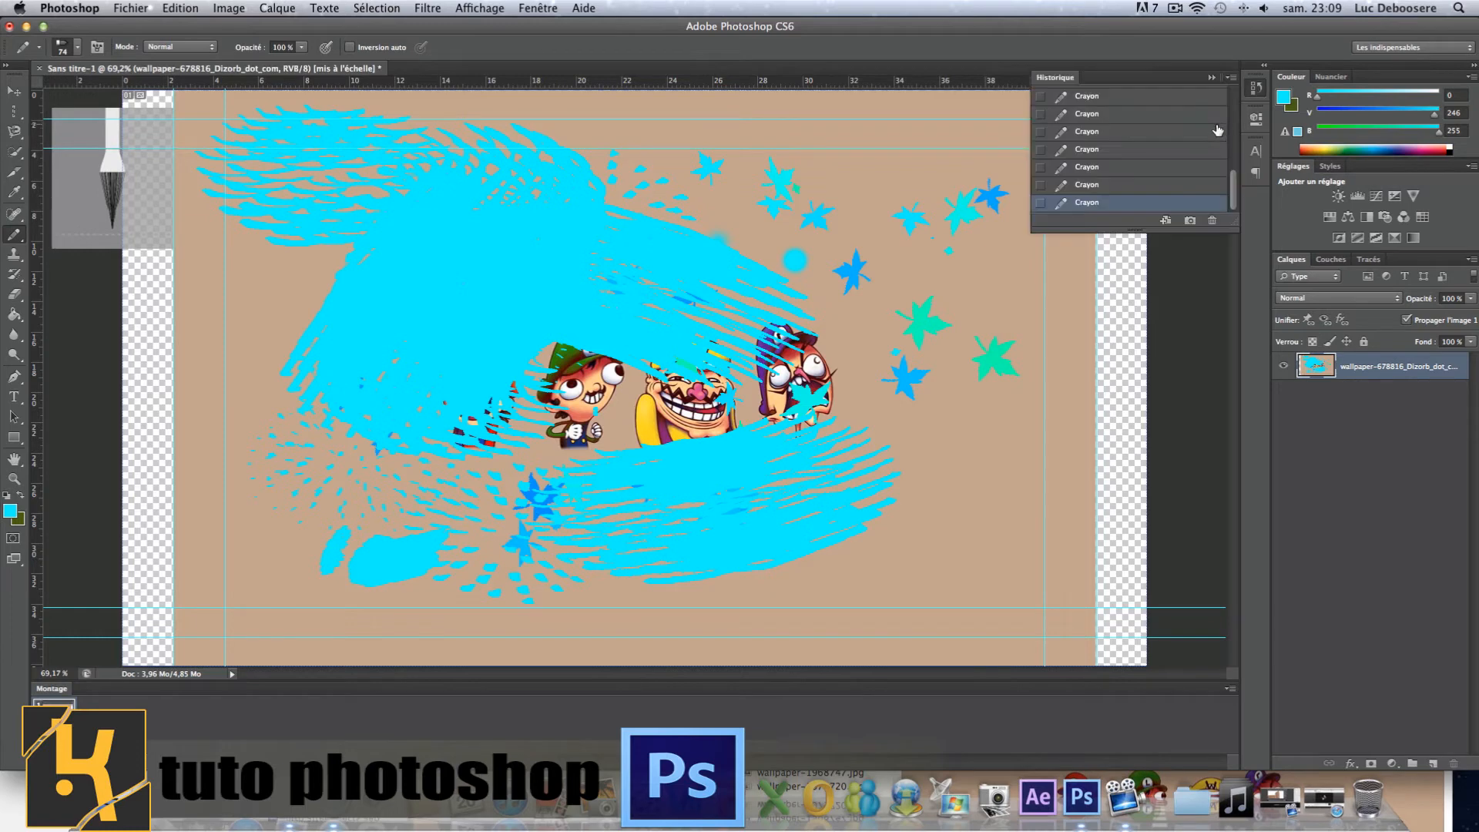
pyautogui.click(1211, 221)
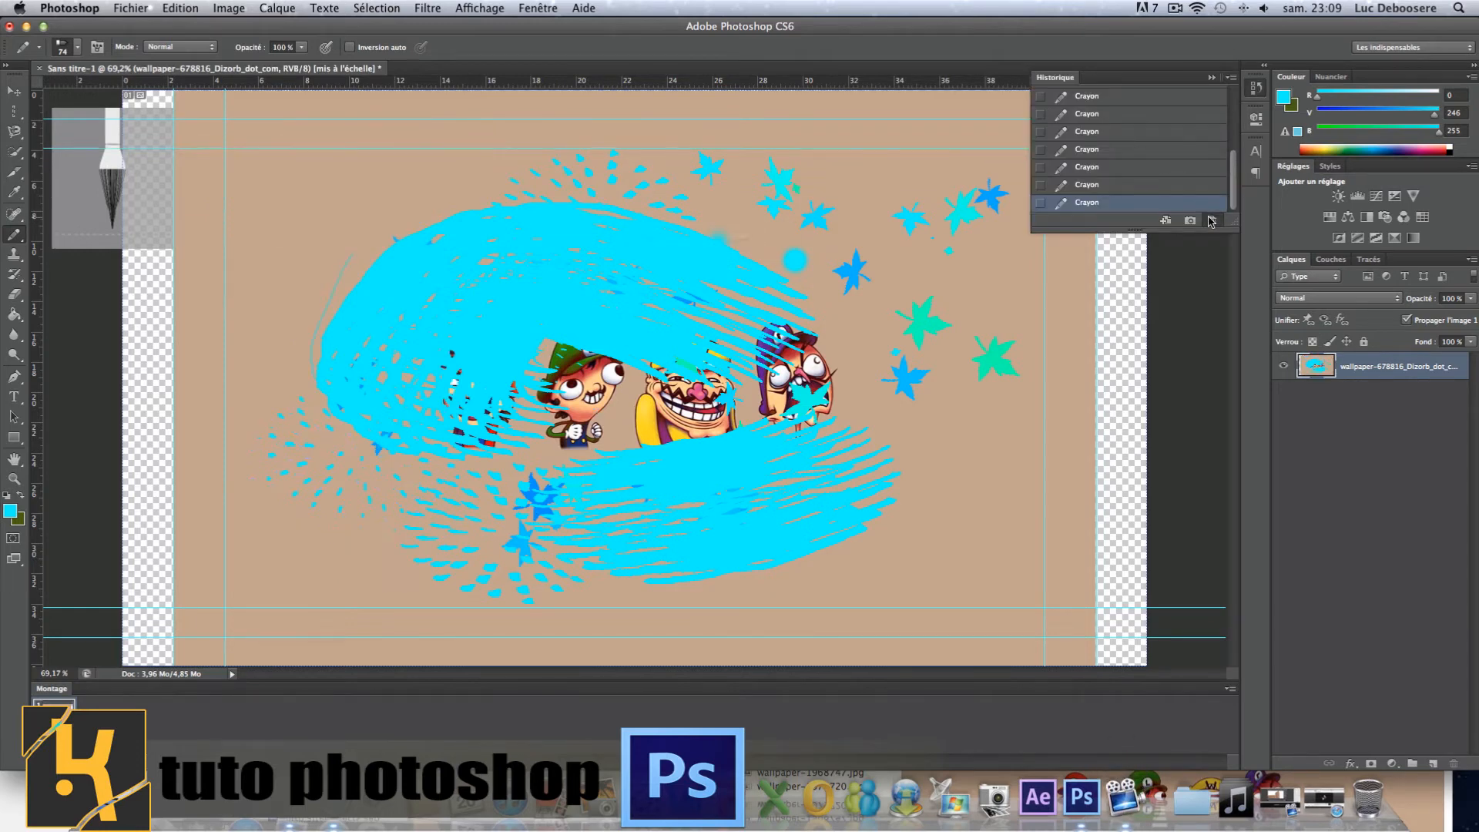
pyautogui.click(1210, 221)
pyautogui.click(1210, 221)
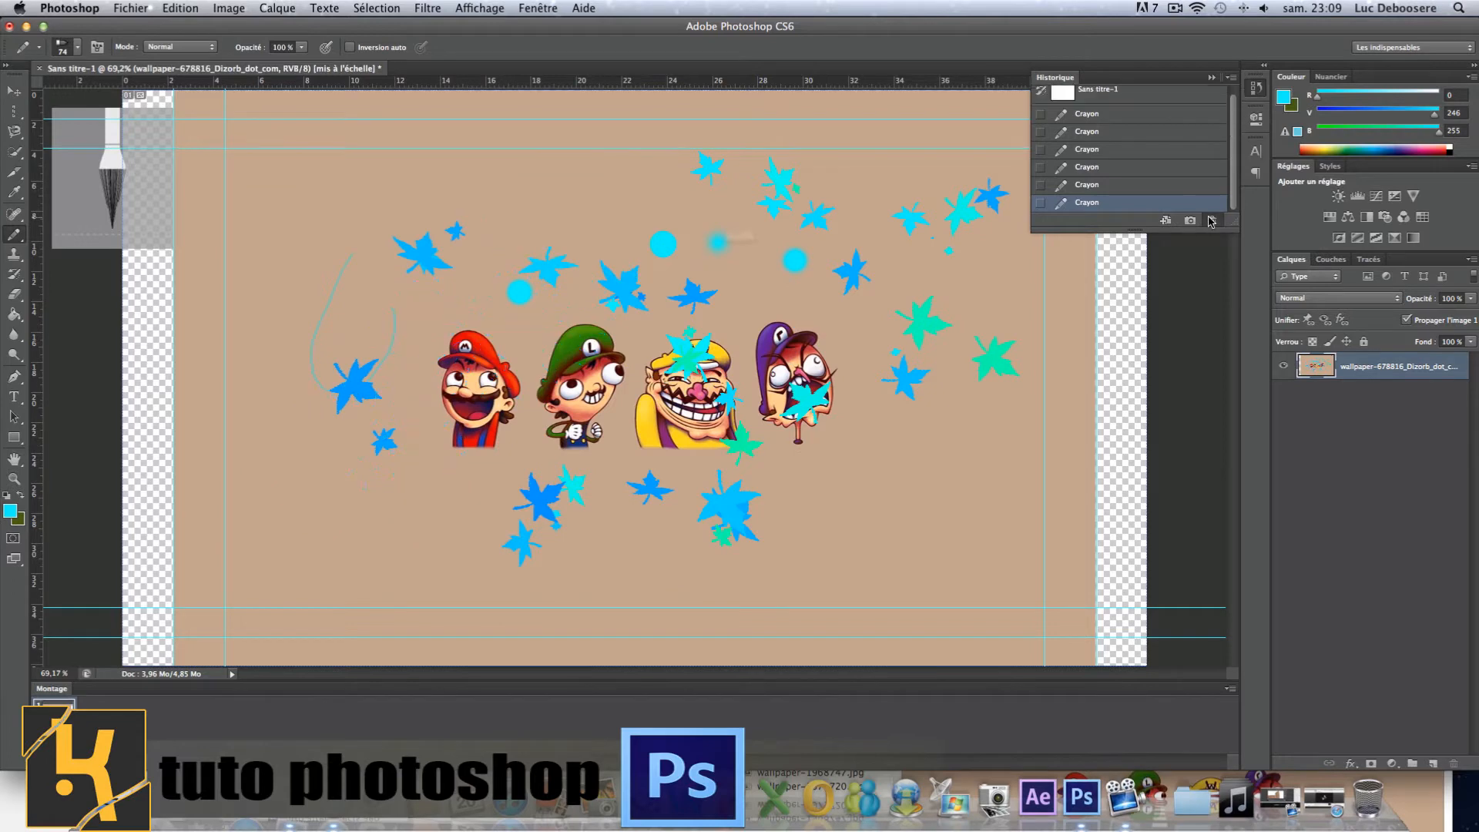
pyautogui.click(1211, 221)
pyautogui.click(1211, 221)
pyautogui.click(1210, 222)
pyautogui.click(1211, 221)
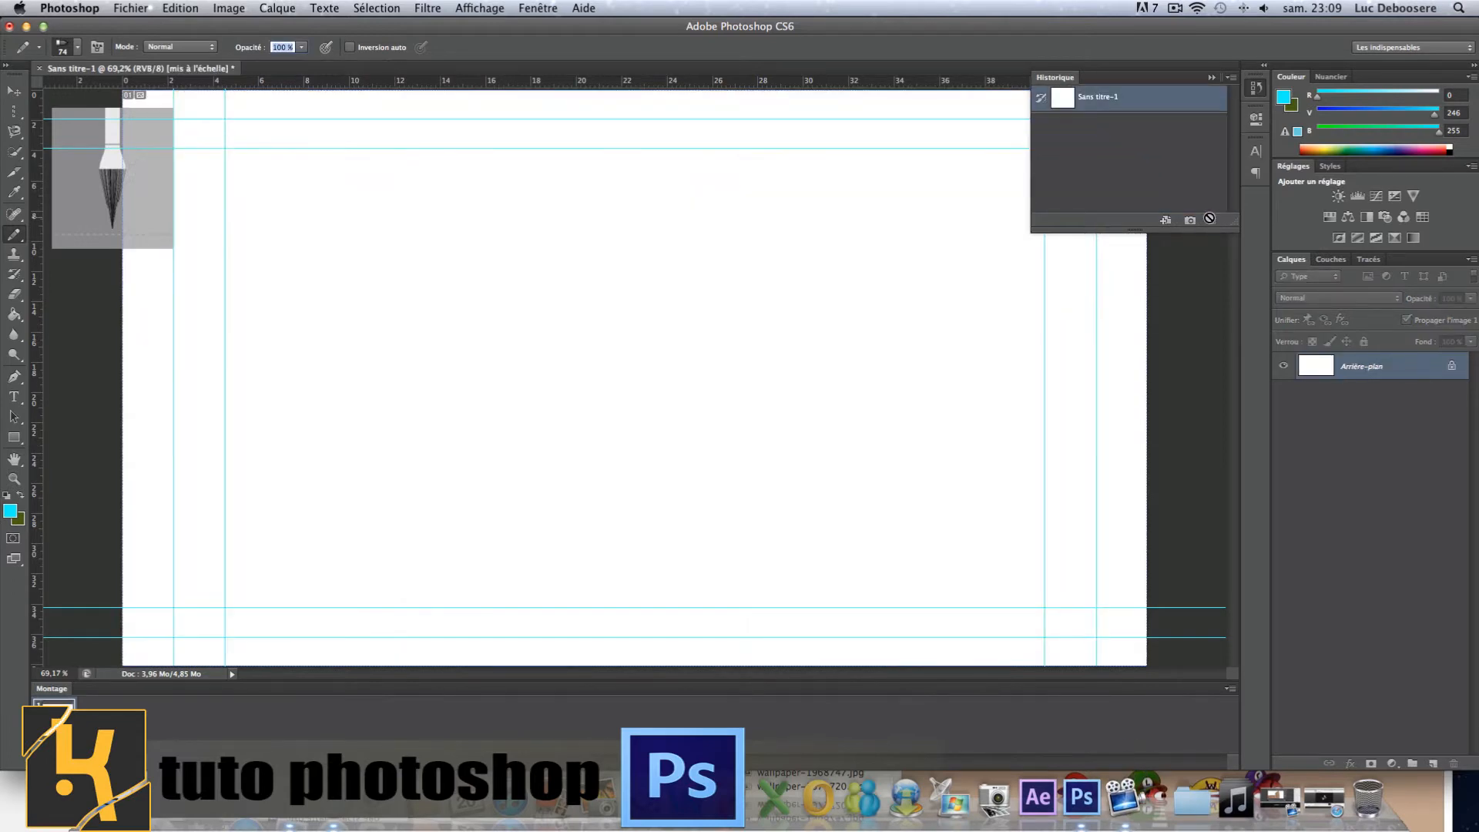
# Undo the last history deletion and delete the remaining Crayon state again
pyautogui.press('super+z')
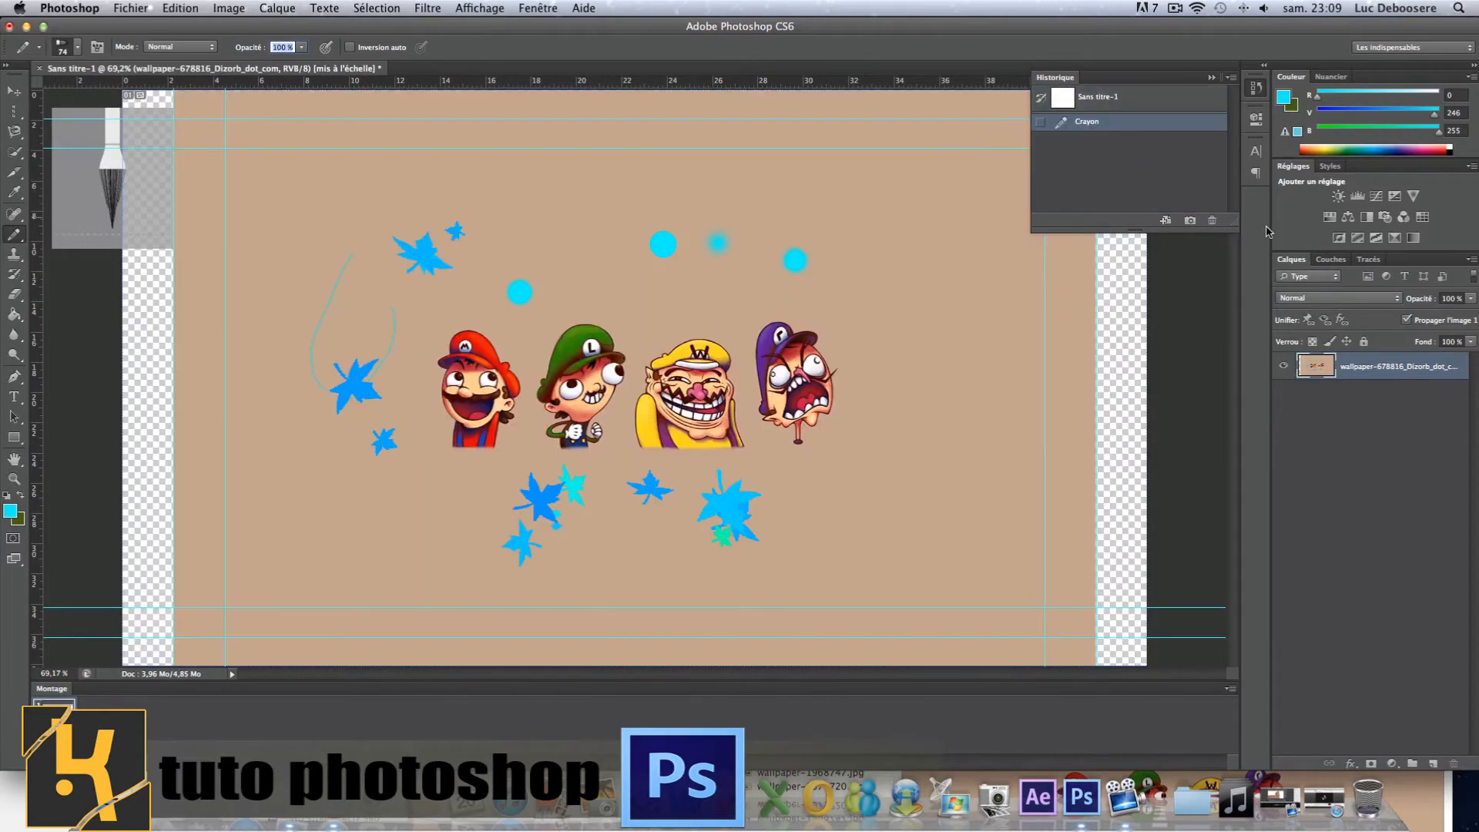
pyautogui.click(1212, 222)
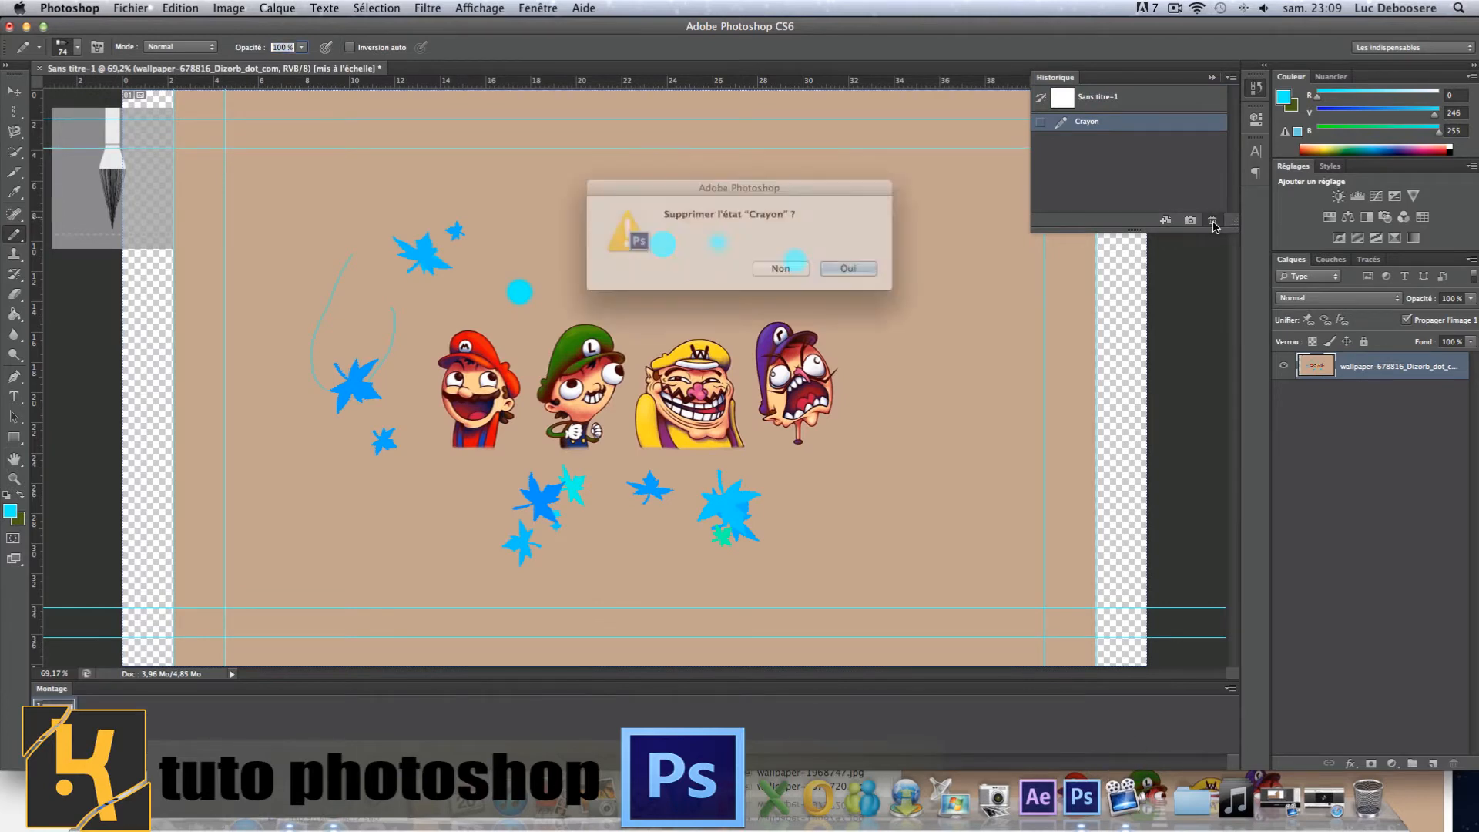
pyautogui.press('Return')
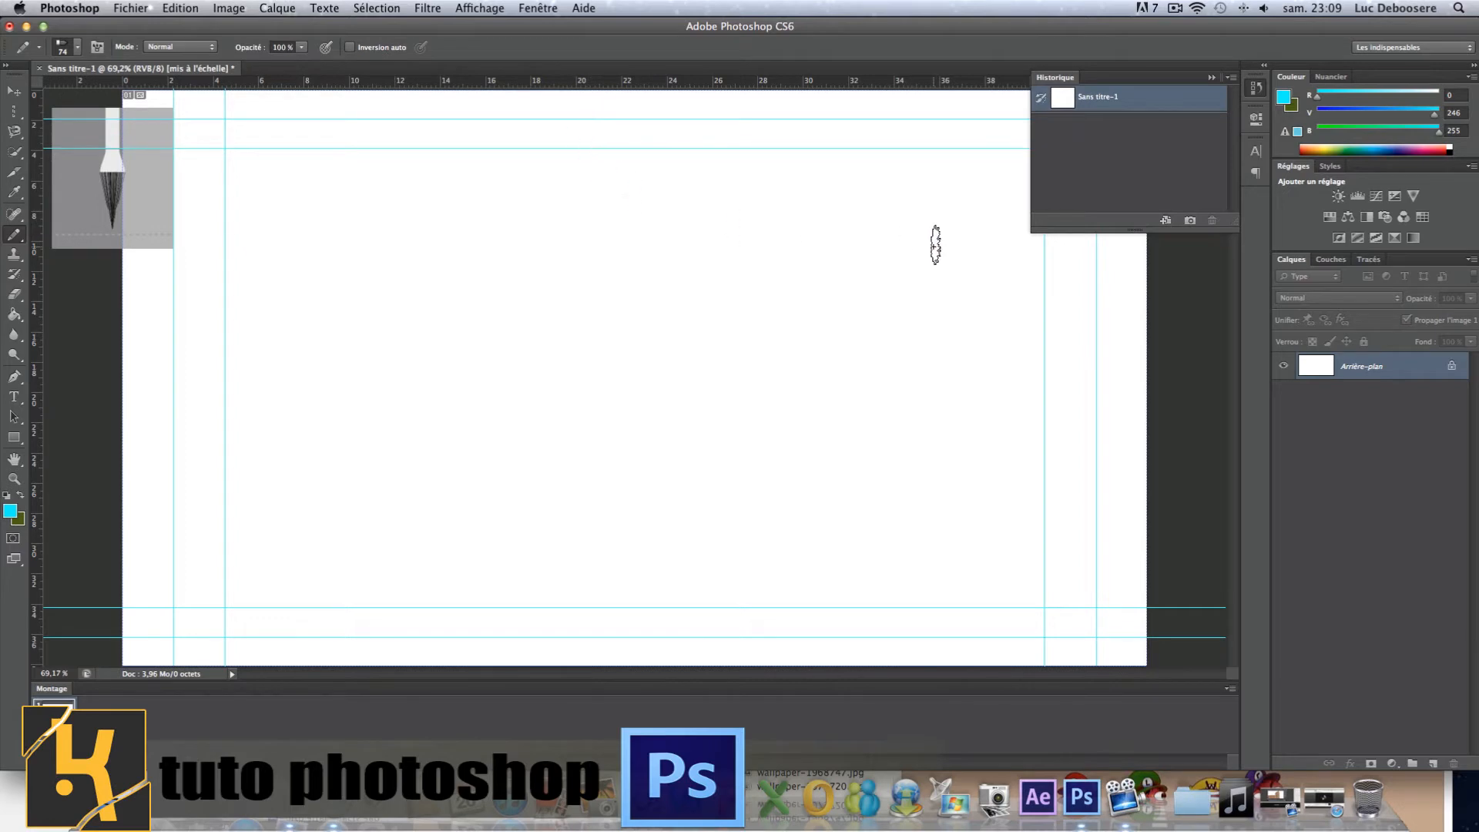
# Try to step backward through the deleted history states, and close the history
pyautogui.click(119, 11)
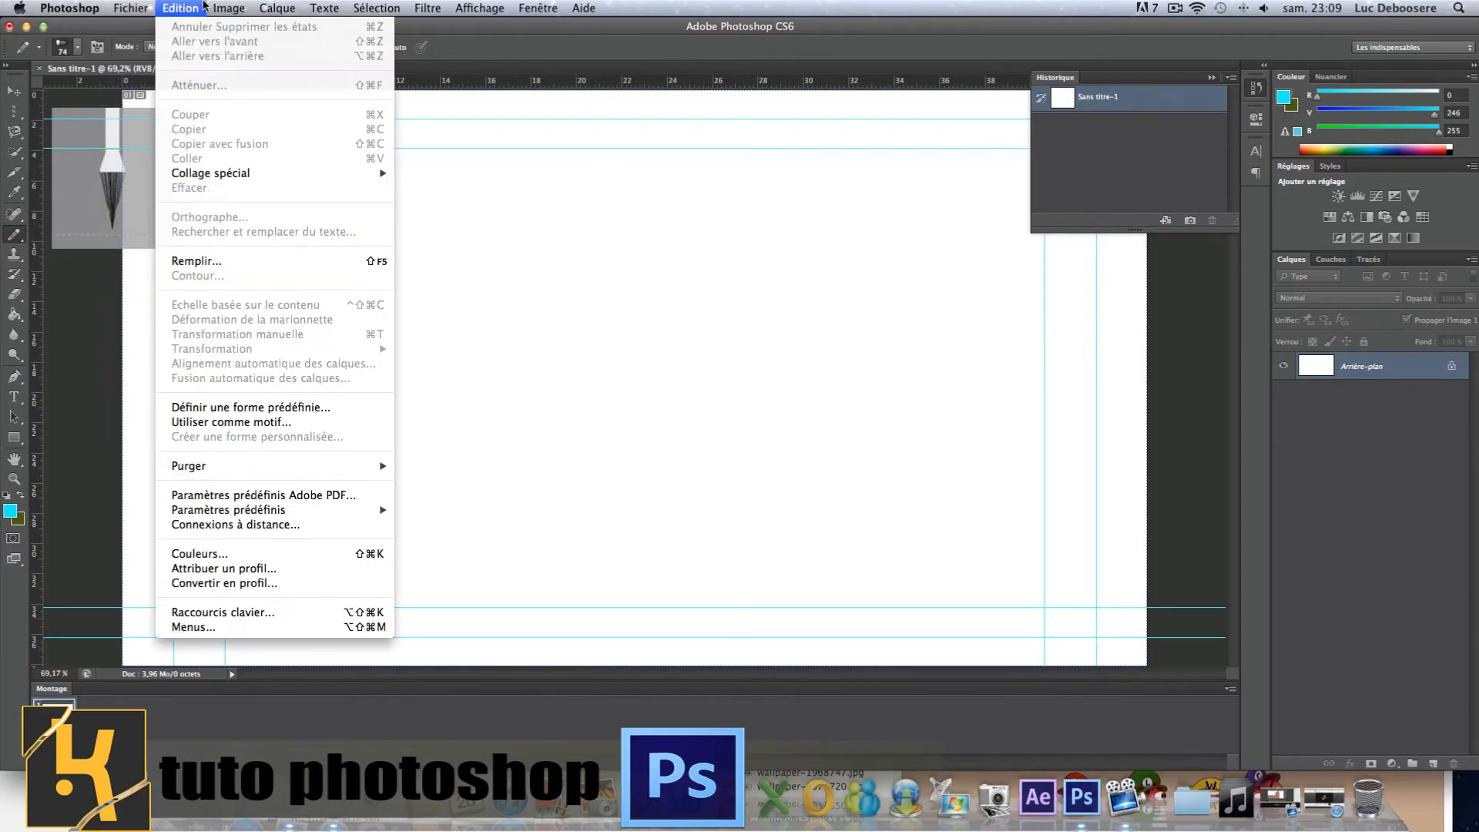
pyautogui.moveTo(185, 10)
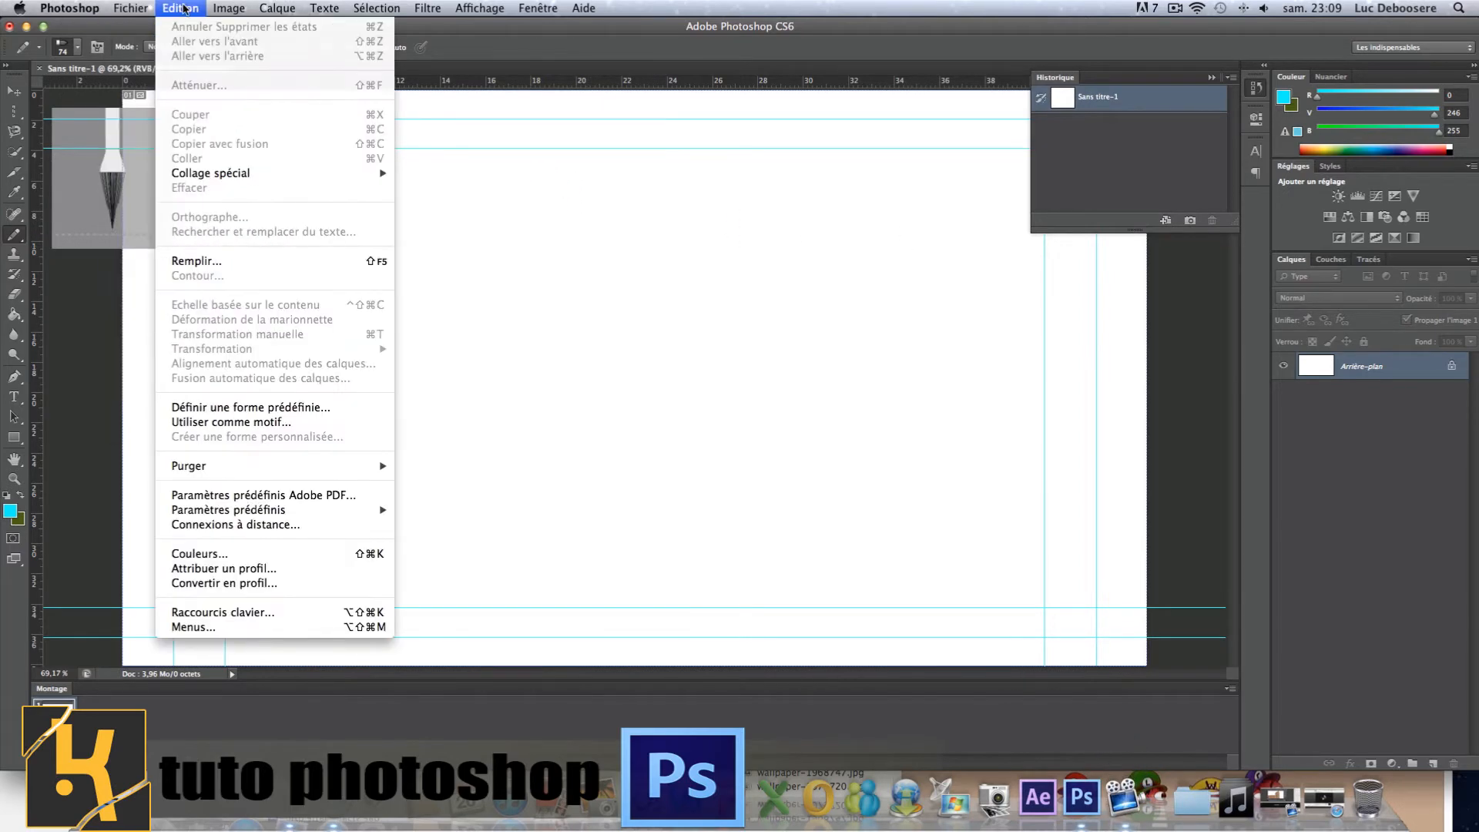
pyautogui.click(204, 62)
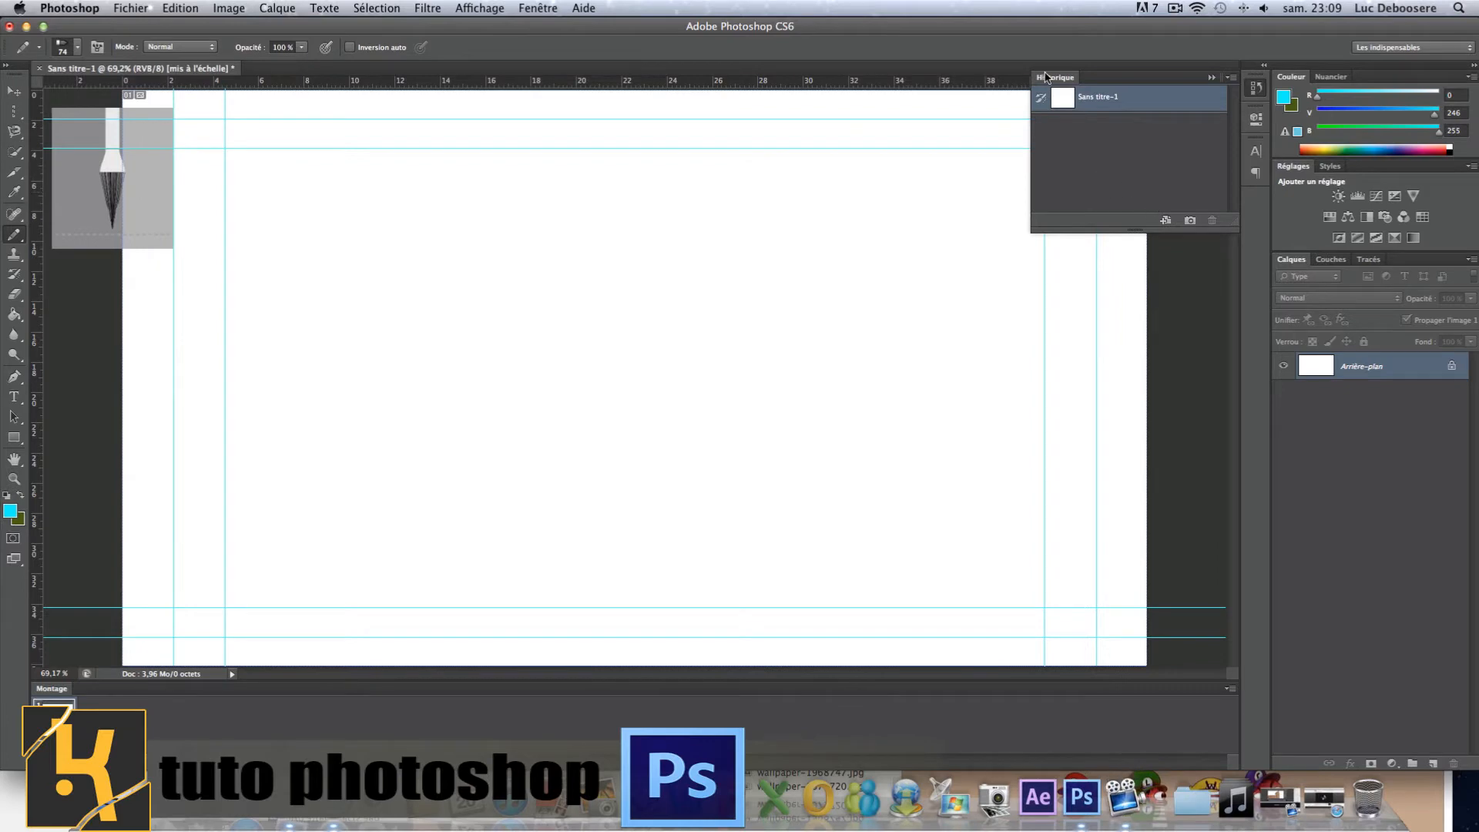
pyautogui.click(1059, 81)
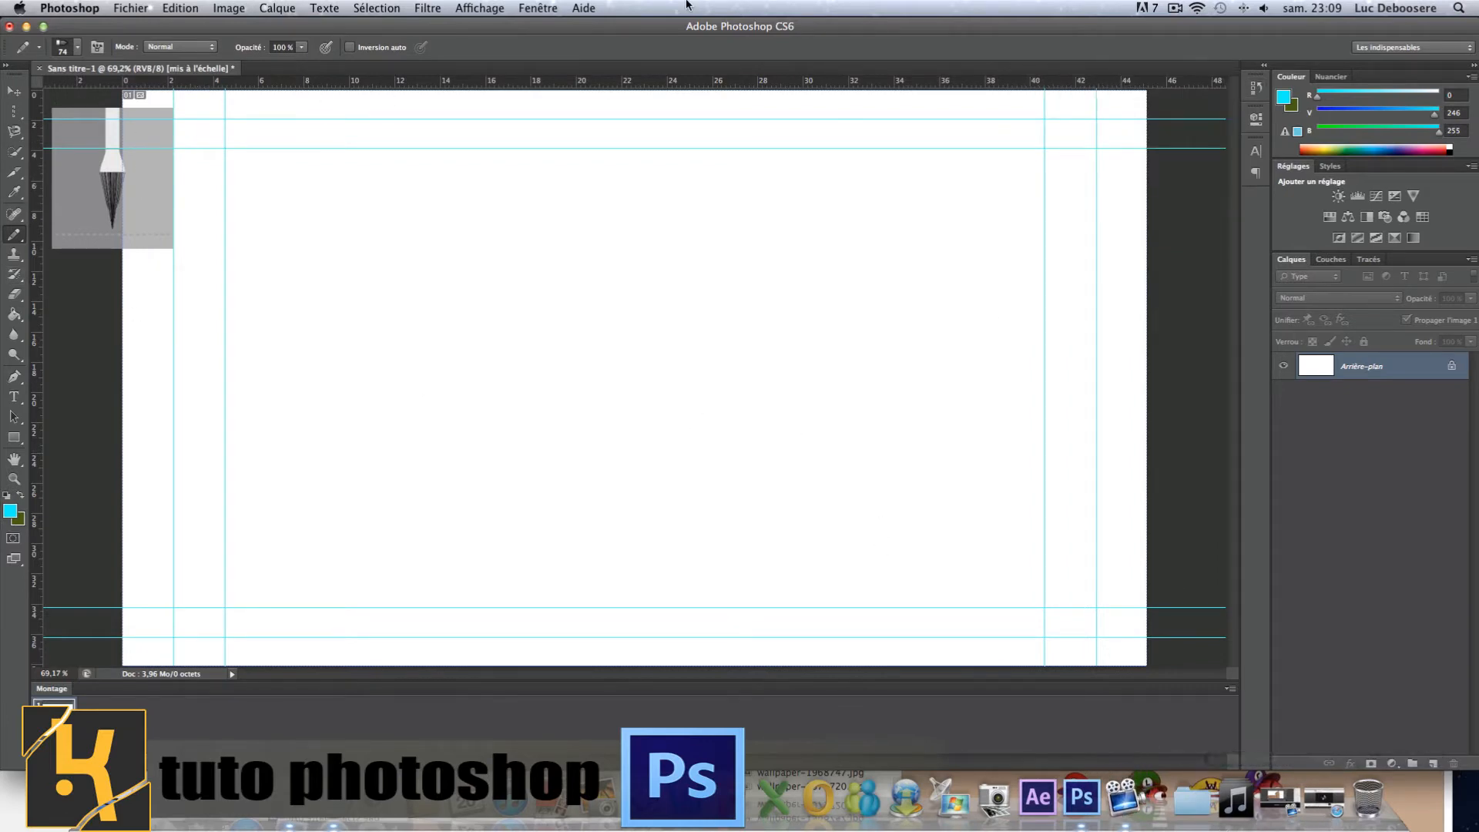
# Switch to the Finder and place the wallpaper with the four capped characters from Your Wallpapers into the Photoshop document, restoring the window to full size
pyautogui.moveTo(633, 33); pyautogui.dragTo(761, 53)
pyautogui.click(67, 479)
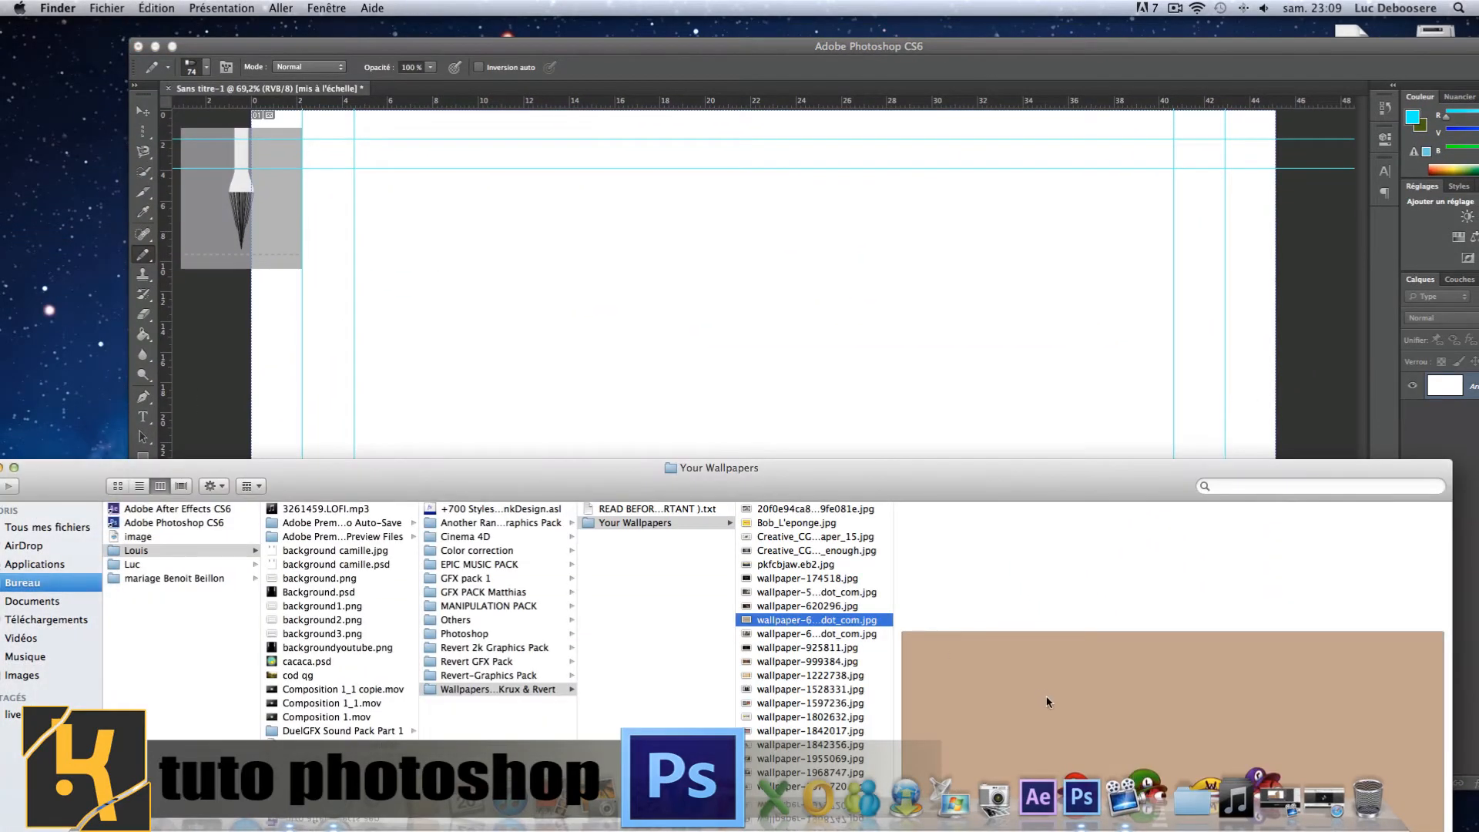
pyautogui.moveTo(1046, 702); pyautogui.dragTo(803, 330)
pyautogui.moveTo(1035, 659); pyautogui.dragTo(650, 159)
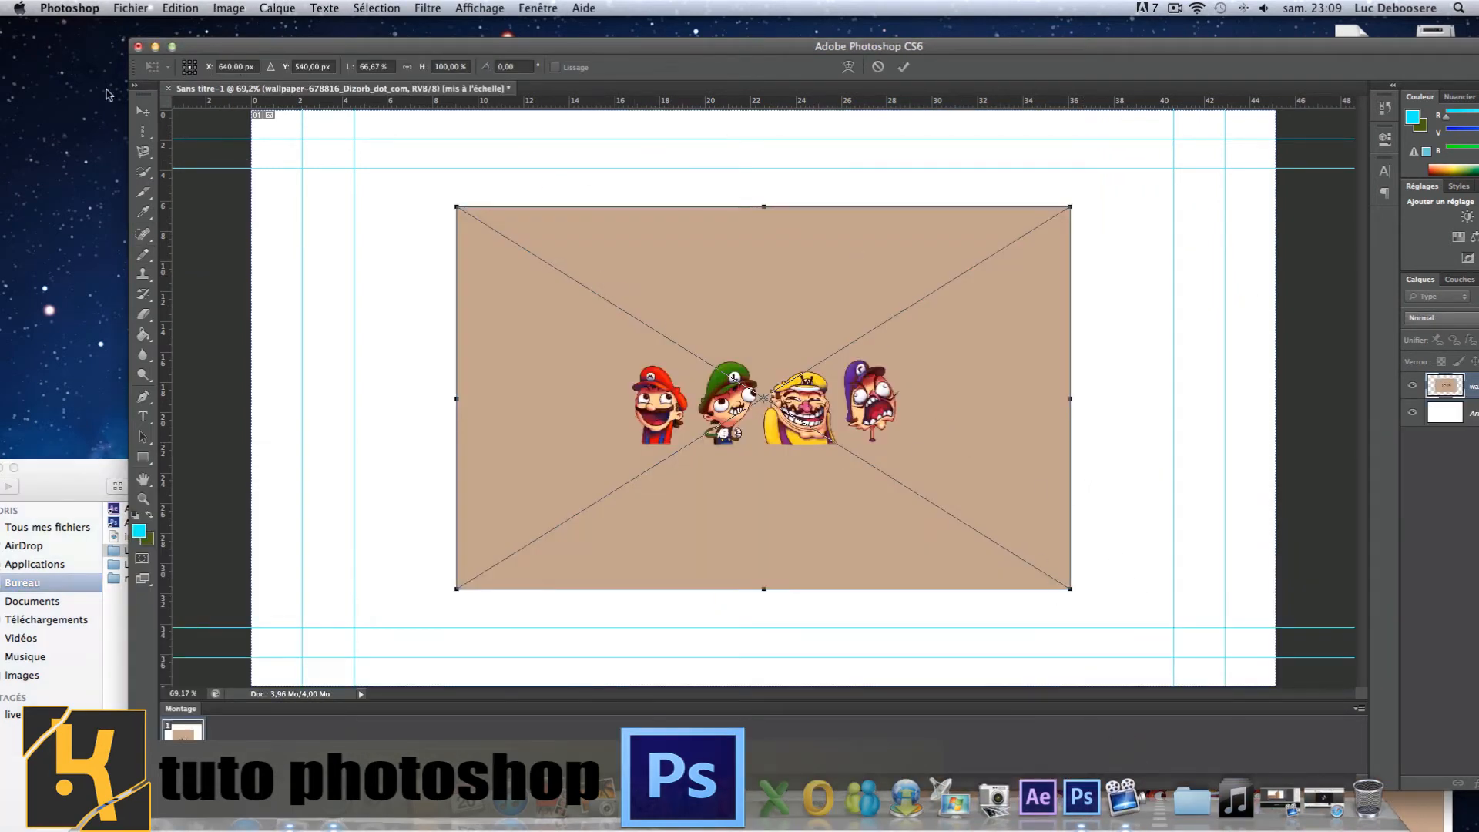
pyautogui.click(171, 46)
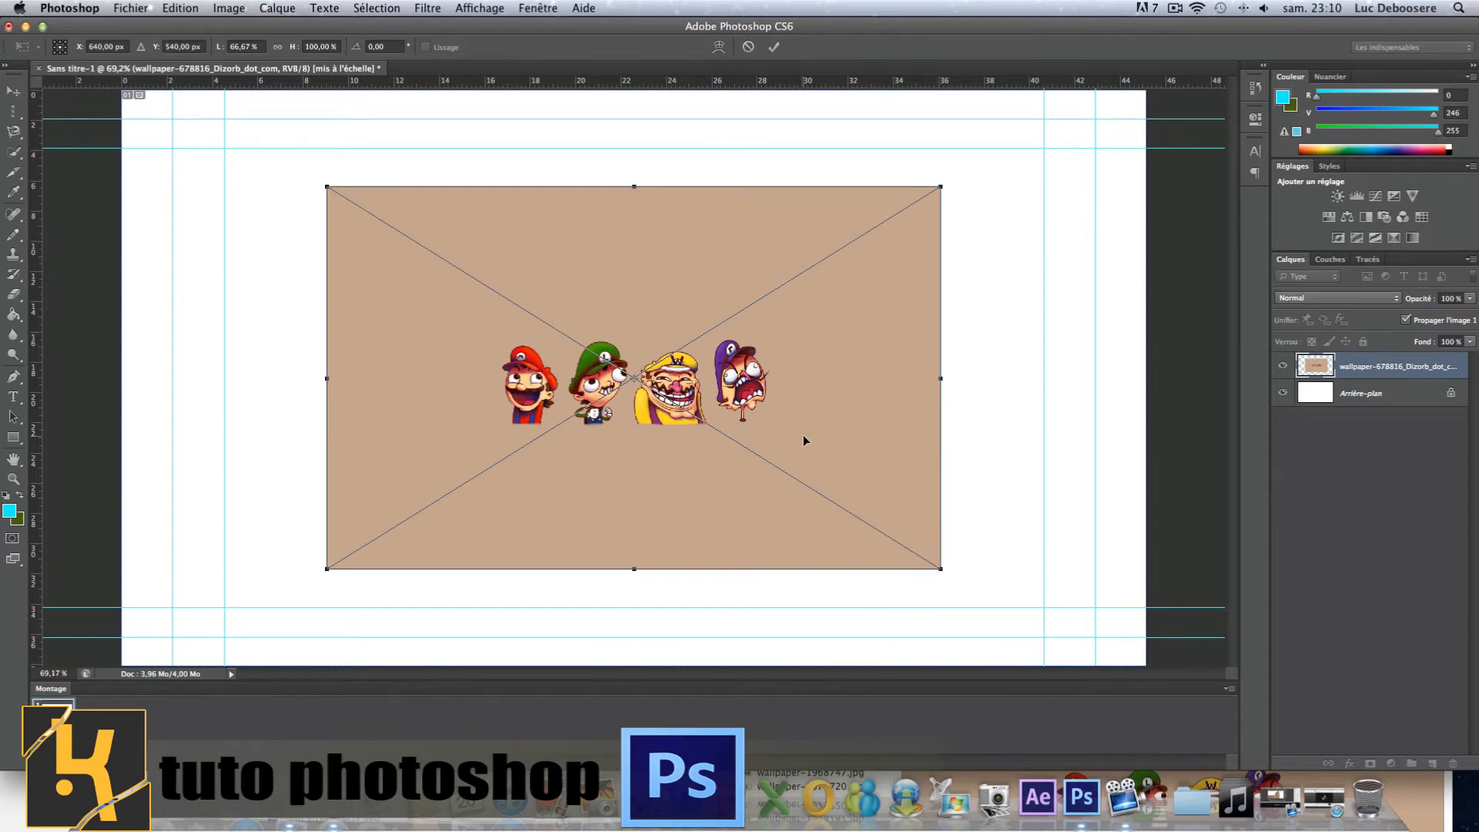
# Move the placed wallpaper to X 608 px, Y 537 px, try a second small move, undo it and check the history
pyautogui.moveTo(803, 441)
pyautogui.mouseDown()
pyautogui.moveTo(851, 430)
pyautogui.moveTo(777, 438)
pyautogui.mouseUp()
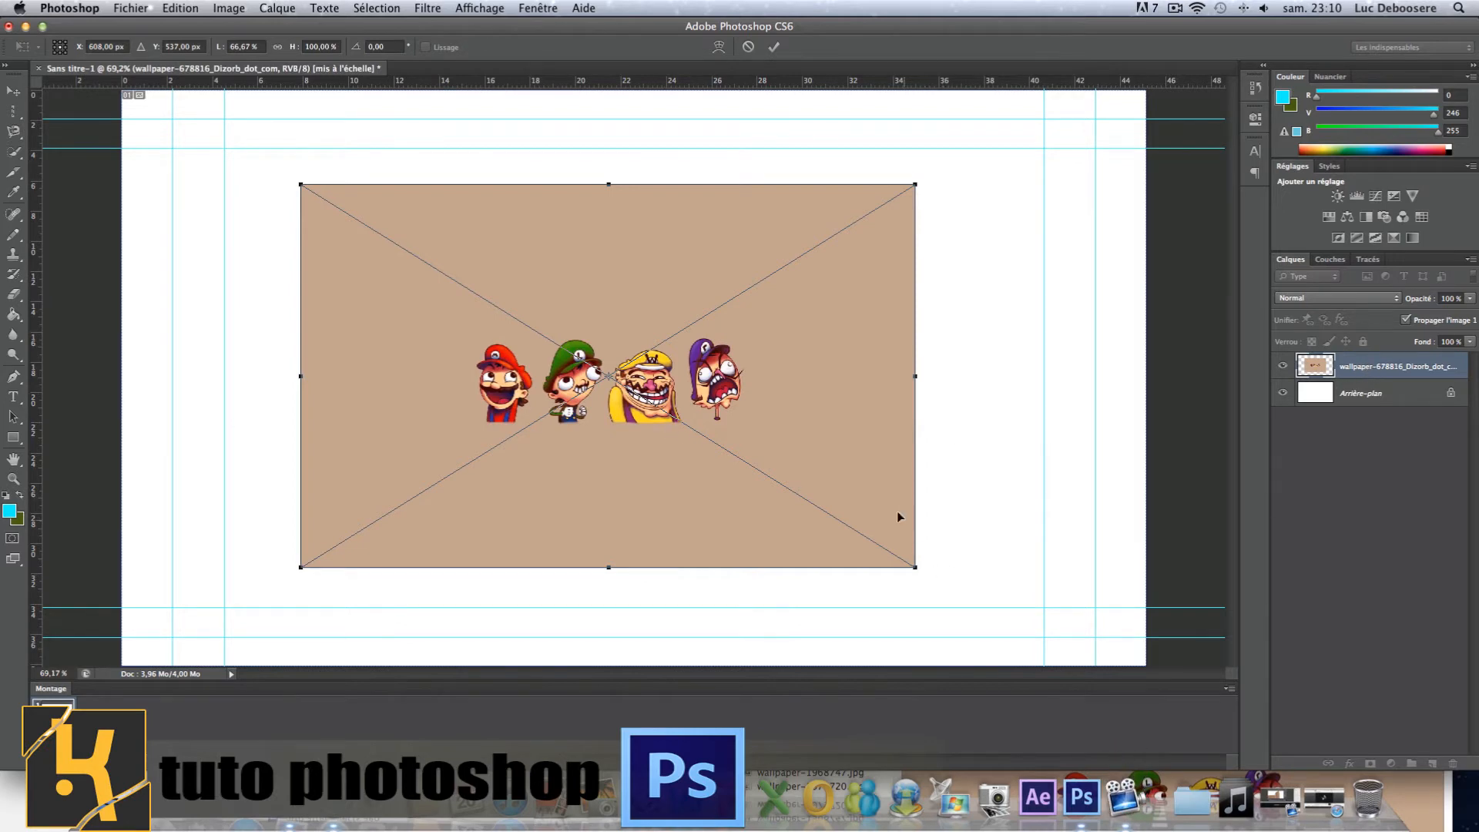
pyautogui.moveTo(859, 478); pyautogui.dragTo(867, 471)
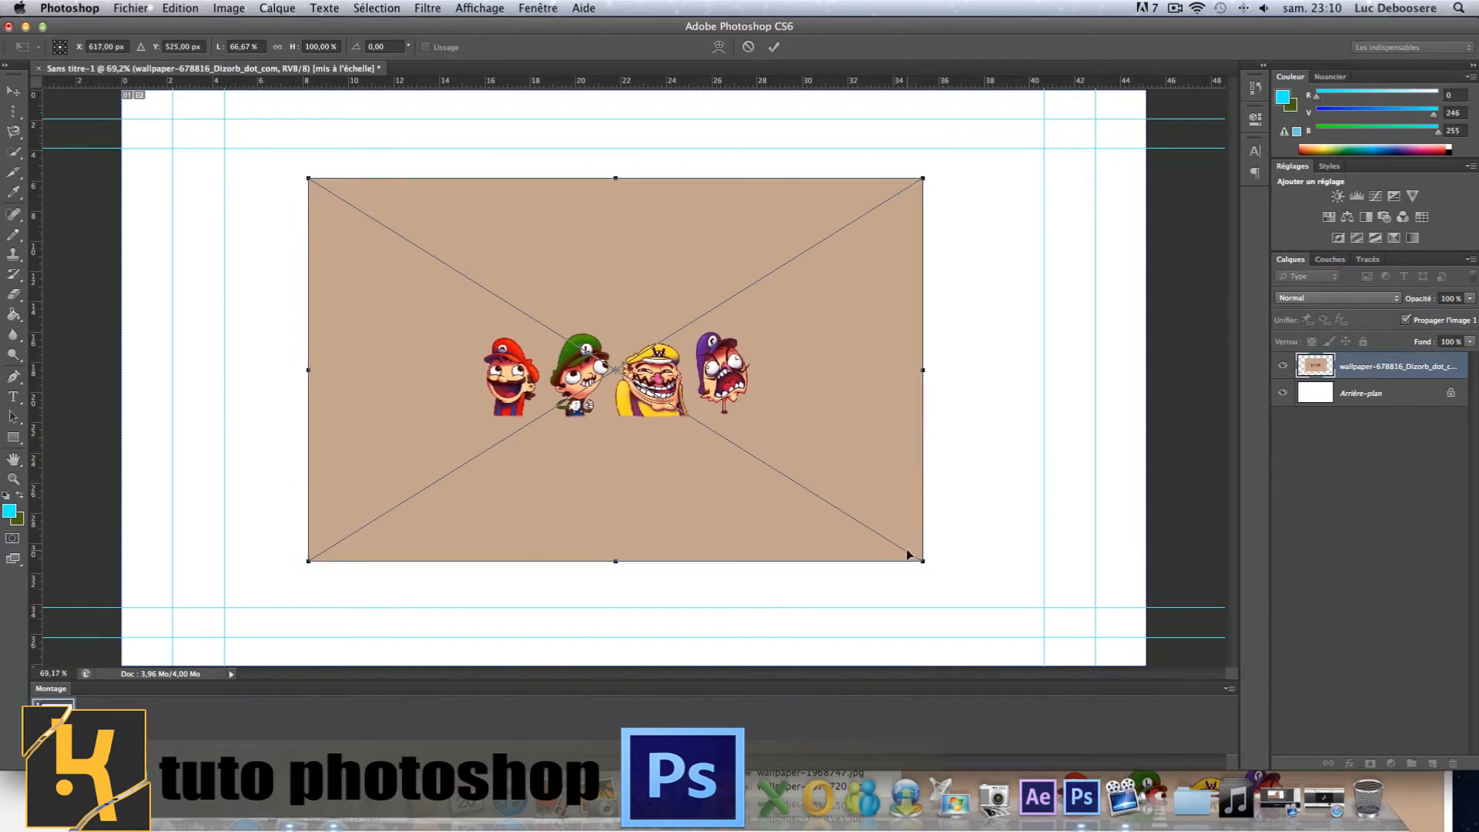
pyautogui.press('super+z')
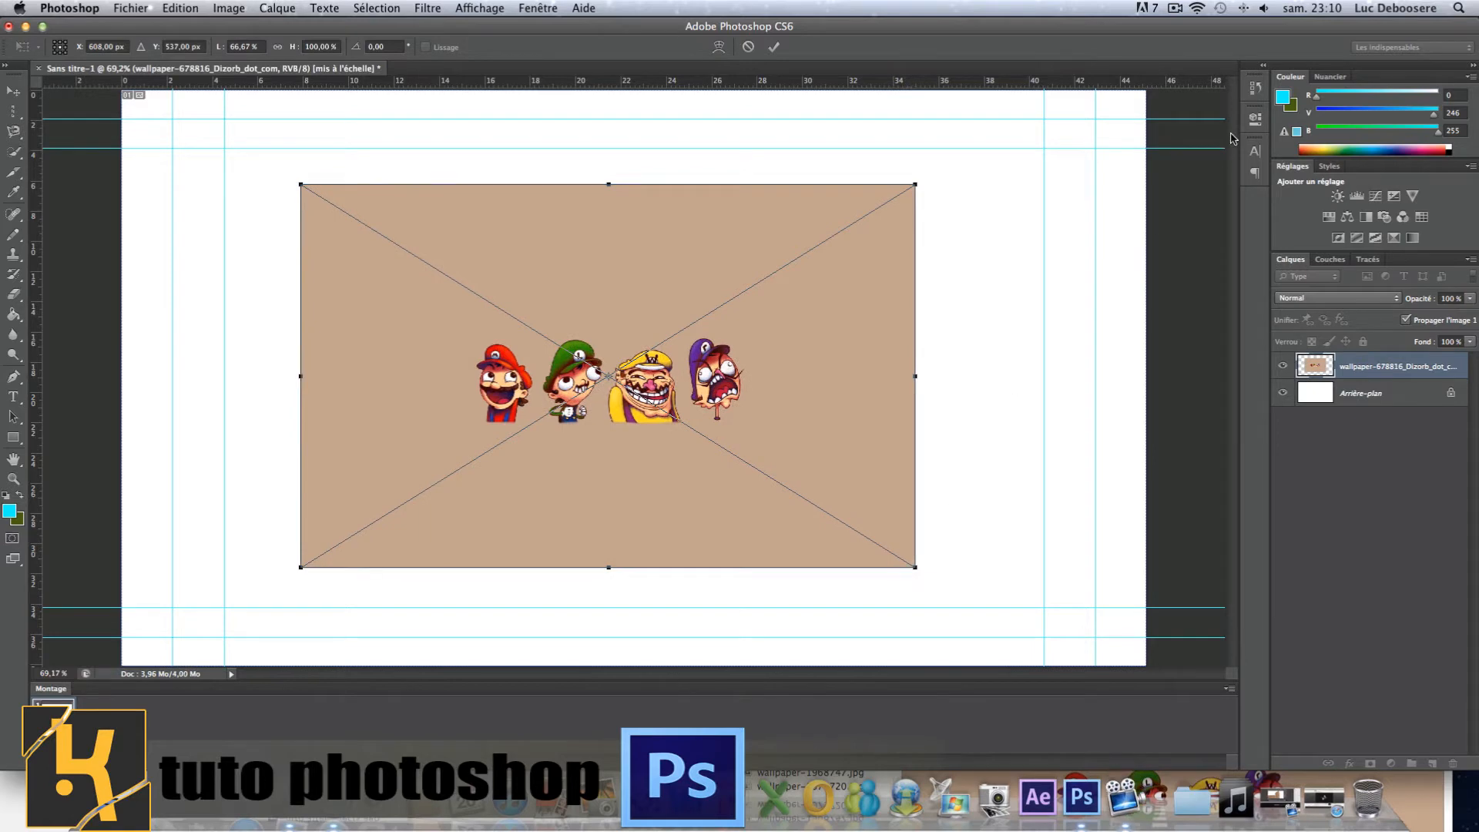
pyautogui.click(1254, 87)
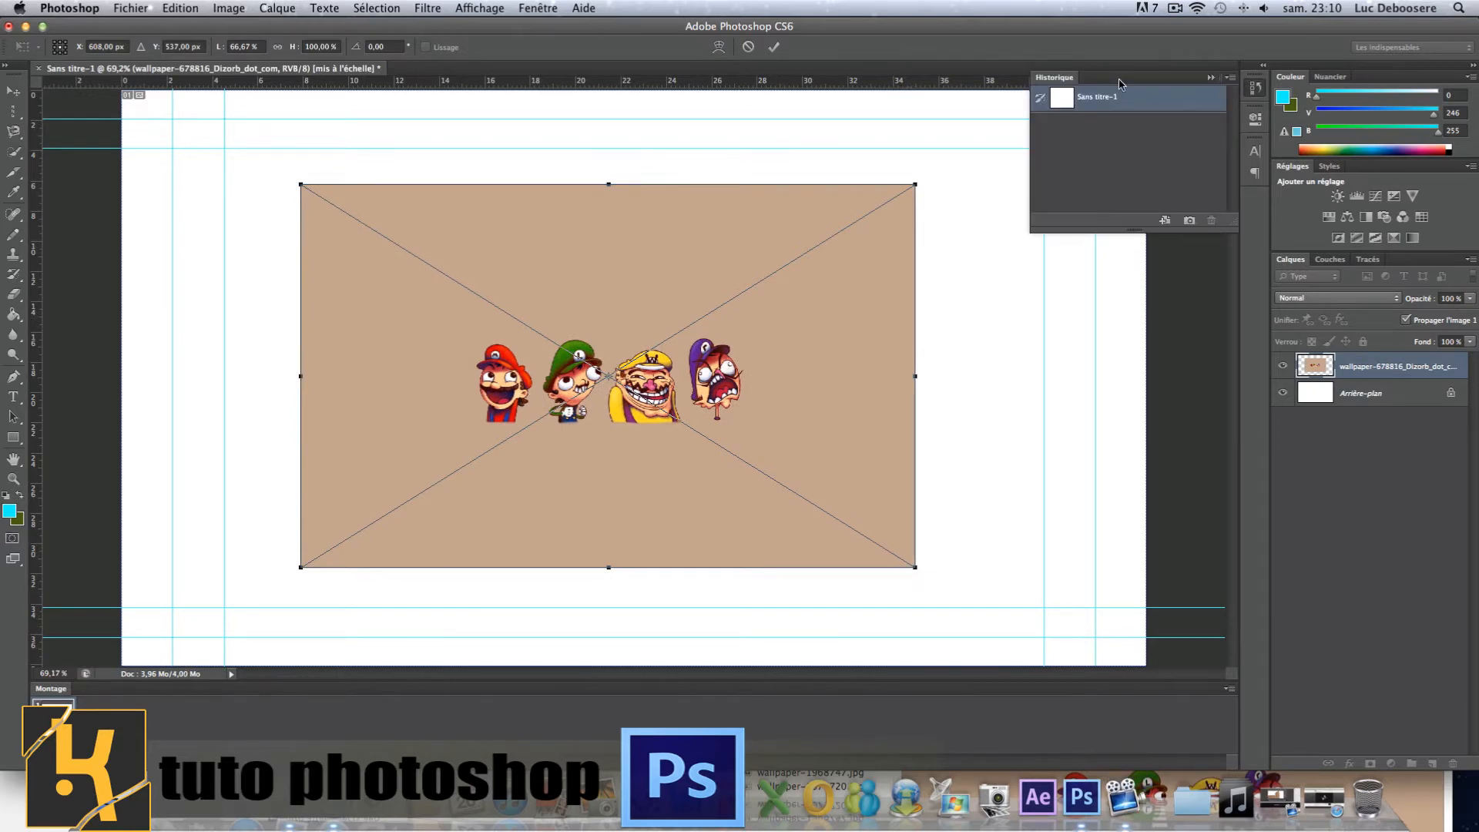
pyautogui.click(1067, 83)
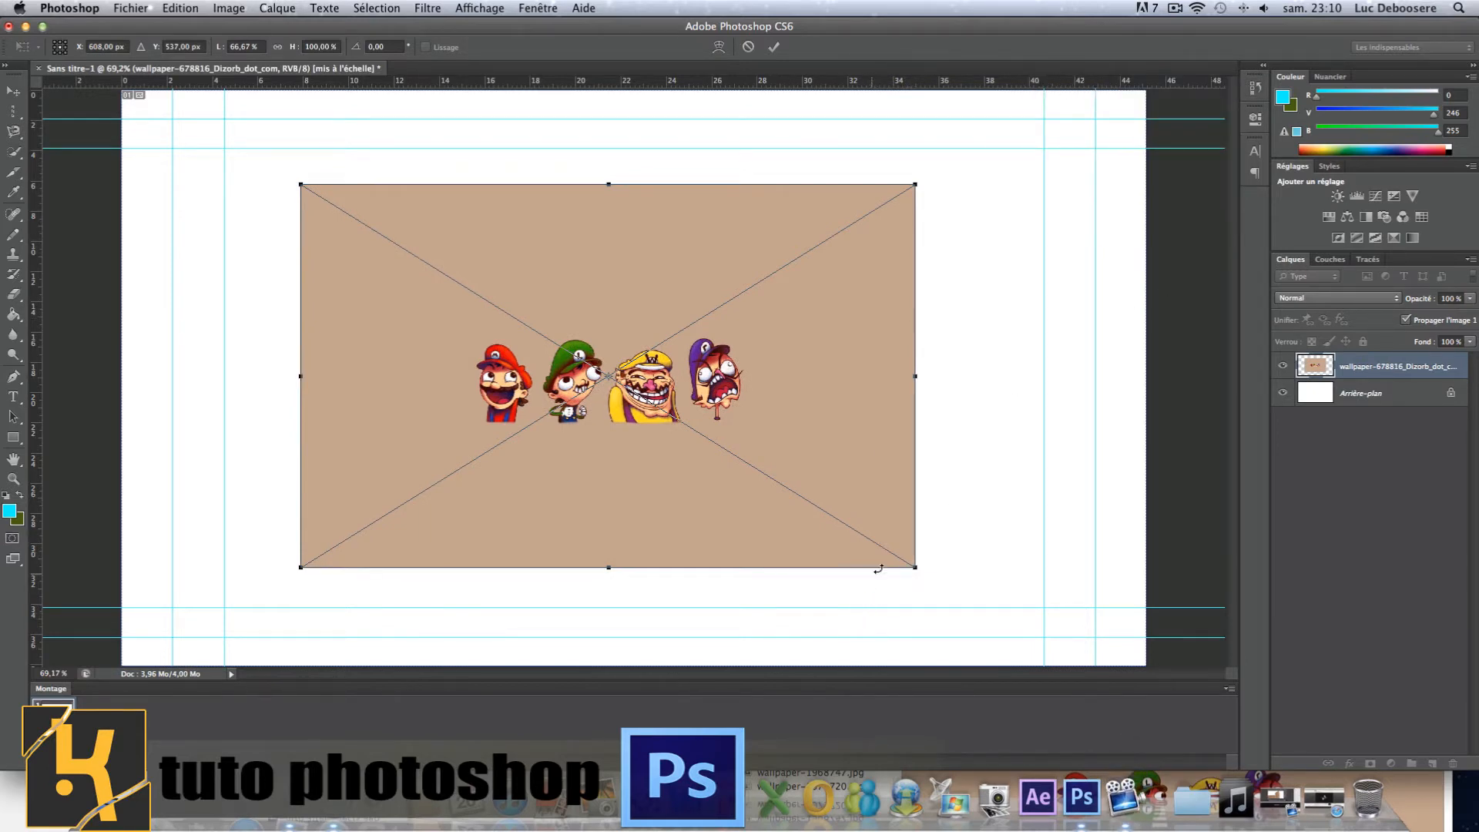
# Resize the placed wallpaper freehand to about 75.35% wide and 43.61% high, try a narrow upright shape and undo it
pyautogui.moveTo(915, 568); pyautogui.dragTo(863, 388)
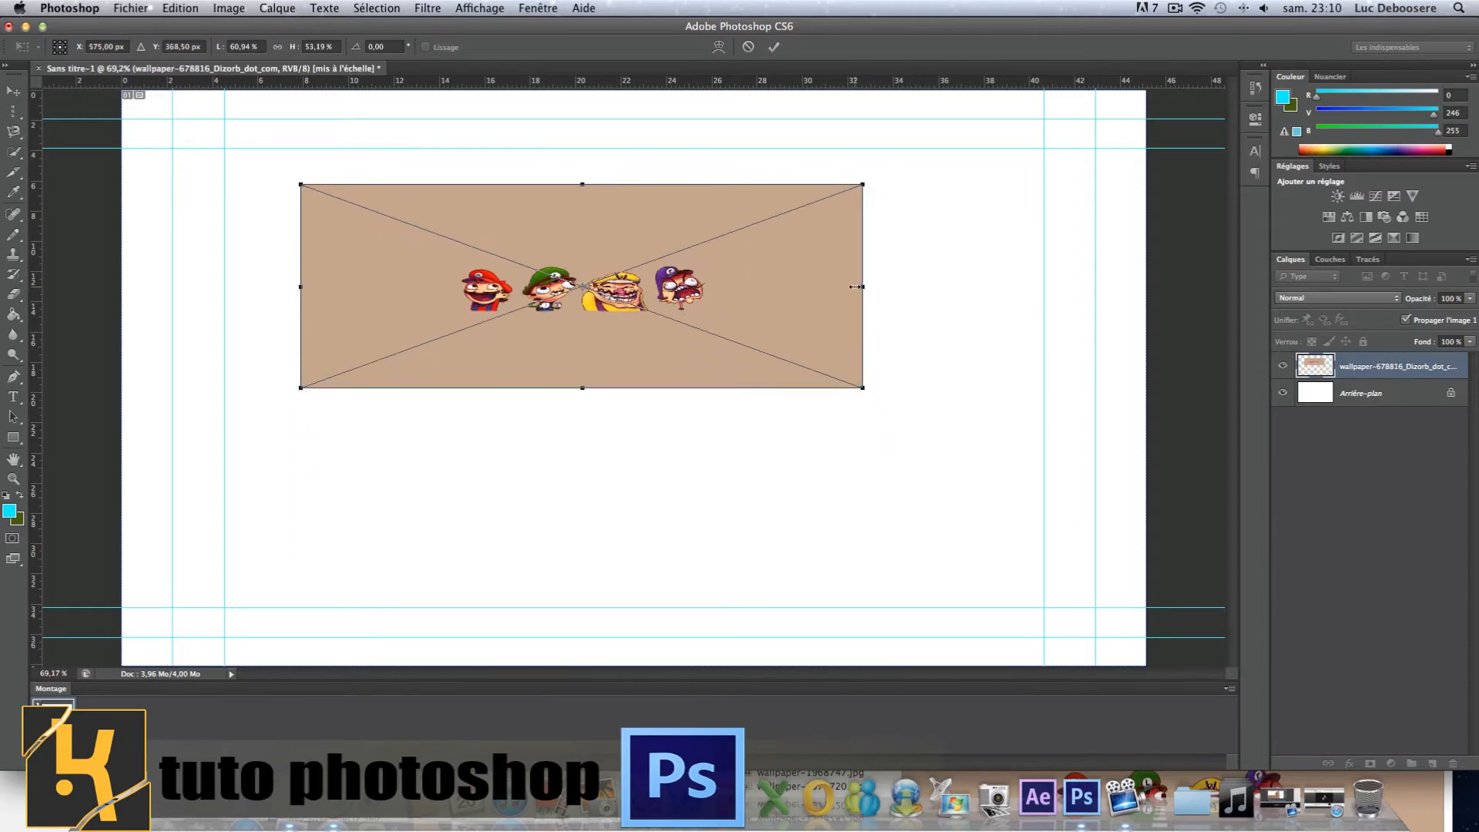
pyautogui.moveTo(855, 286); pyautogui.dragTo(995, 286)
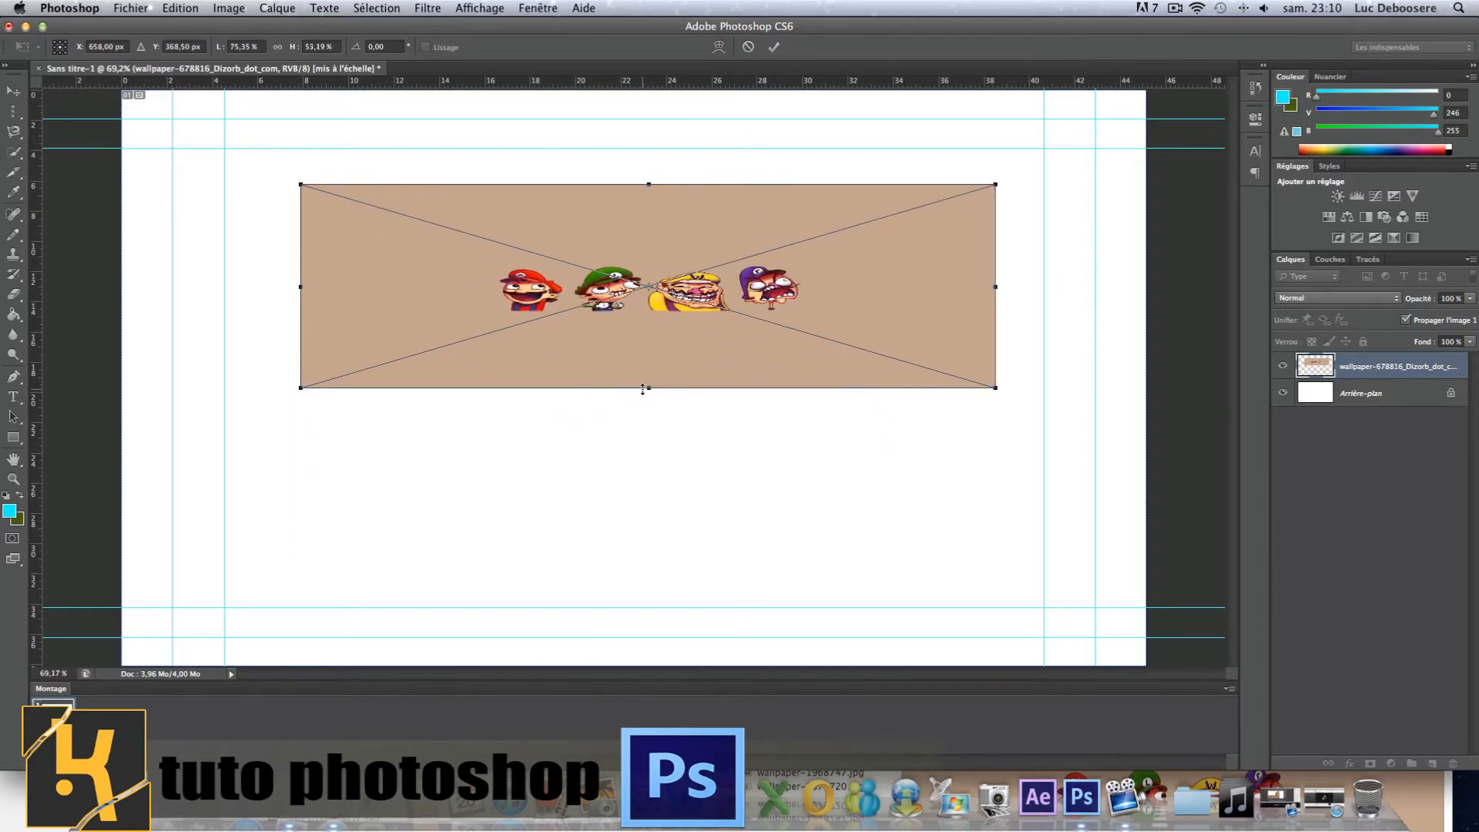
pyautogui.moveTo(643, 389); pyautogui.dragTo(645, 351)
pyautogui.moveTo(995, 351); pyautogui.dragTo(462, 473)
pyautogui.press('super+z')
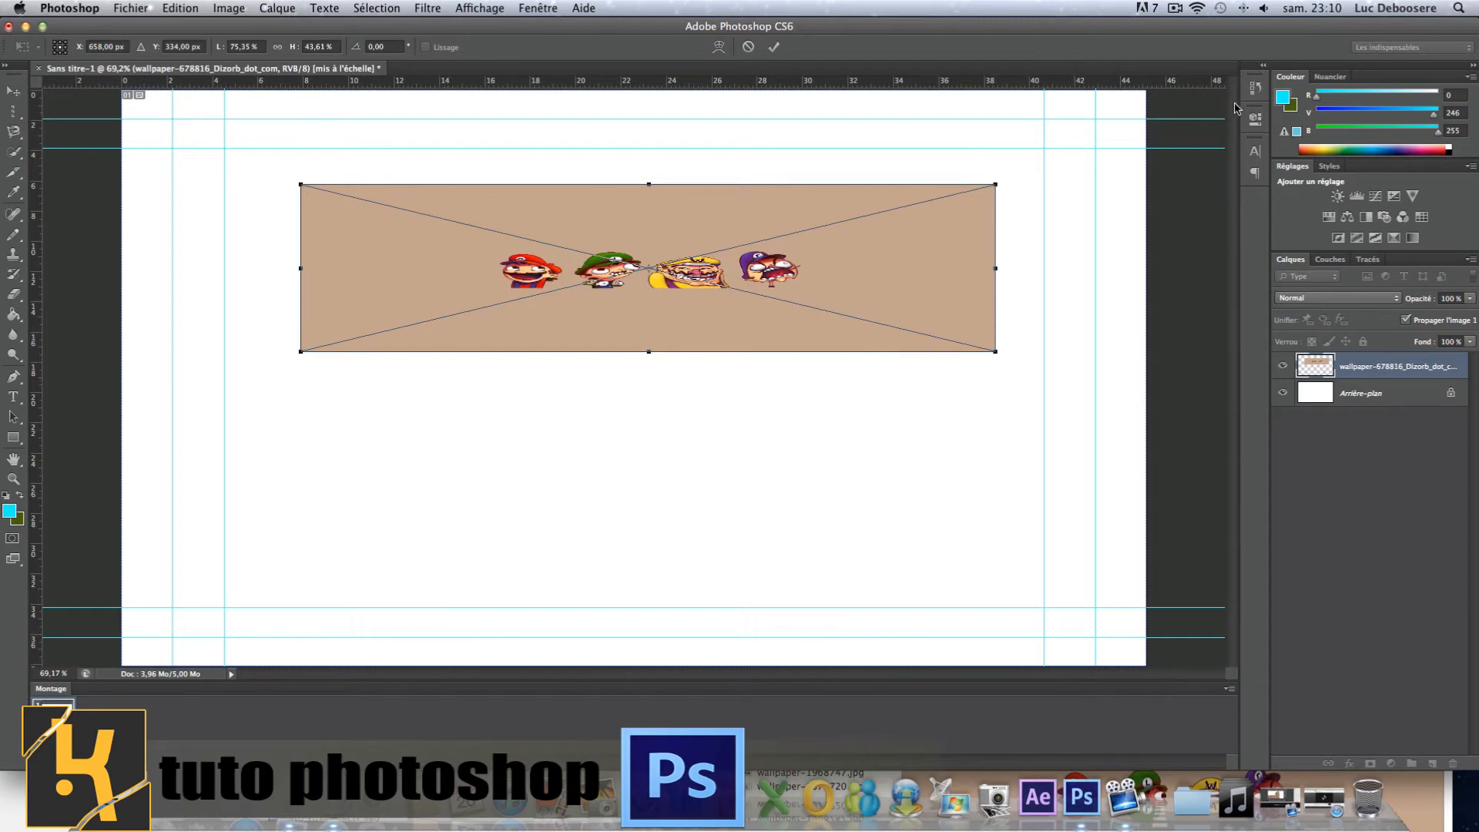
# Check the history while toggling the undo of the last resize, cancel the wallpaper placement and close the history
pyautogui.click(1254, 87)
pyautogui.press('super+z')
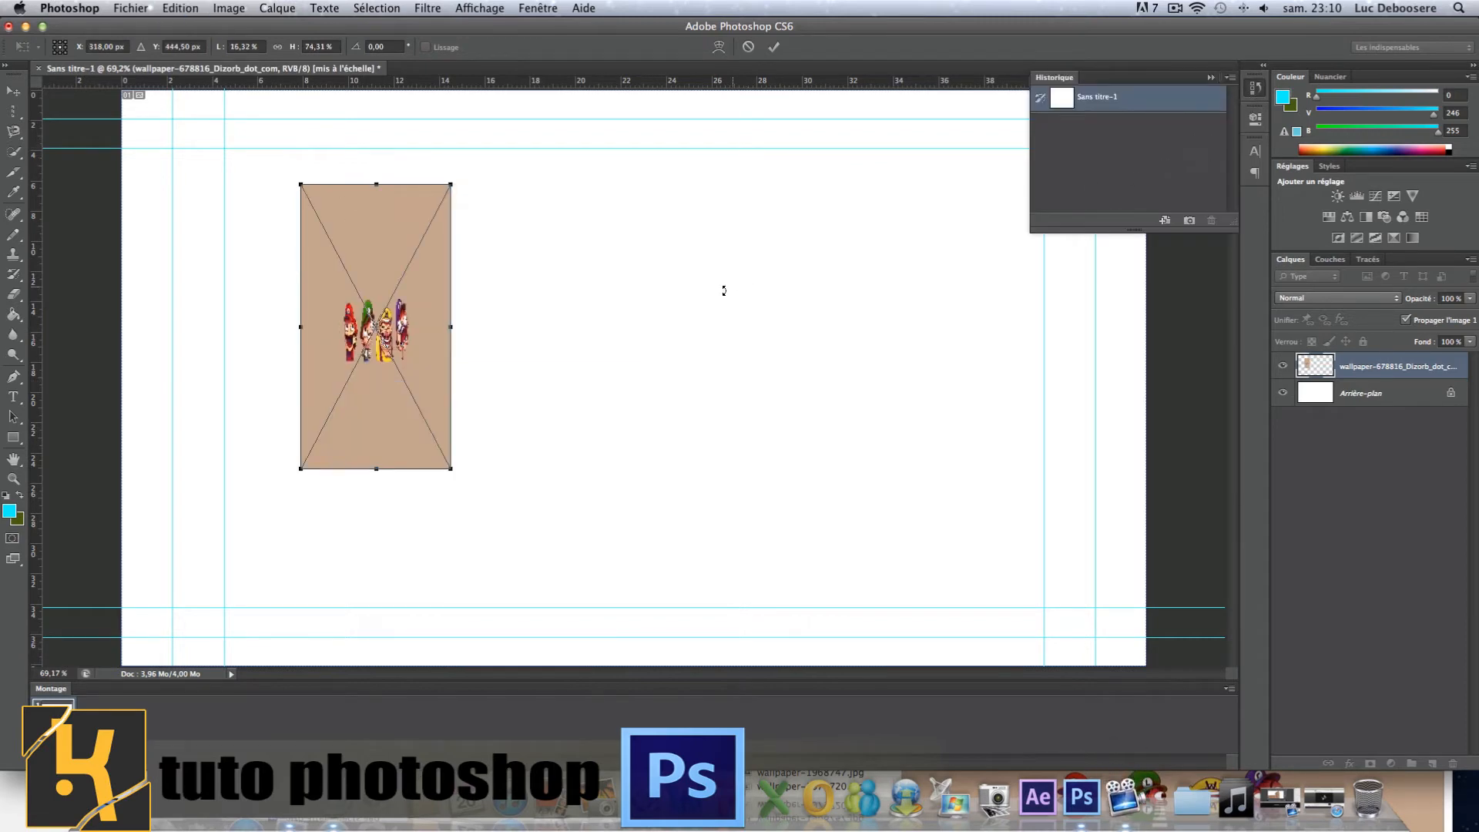
pyautogui.press('super+z')
pyautogui.press('super+z')
pyautogui.press('super+z')
pyautogui.press('super+z')
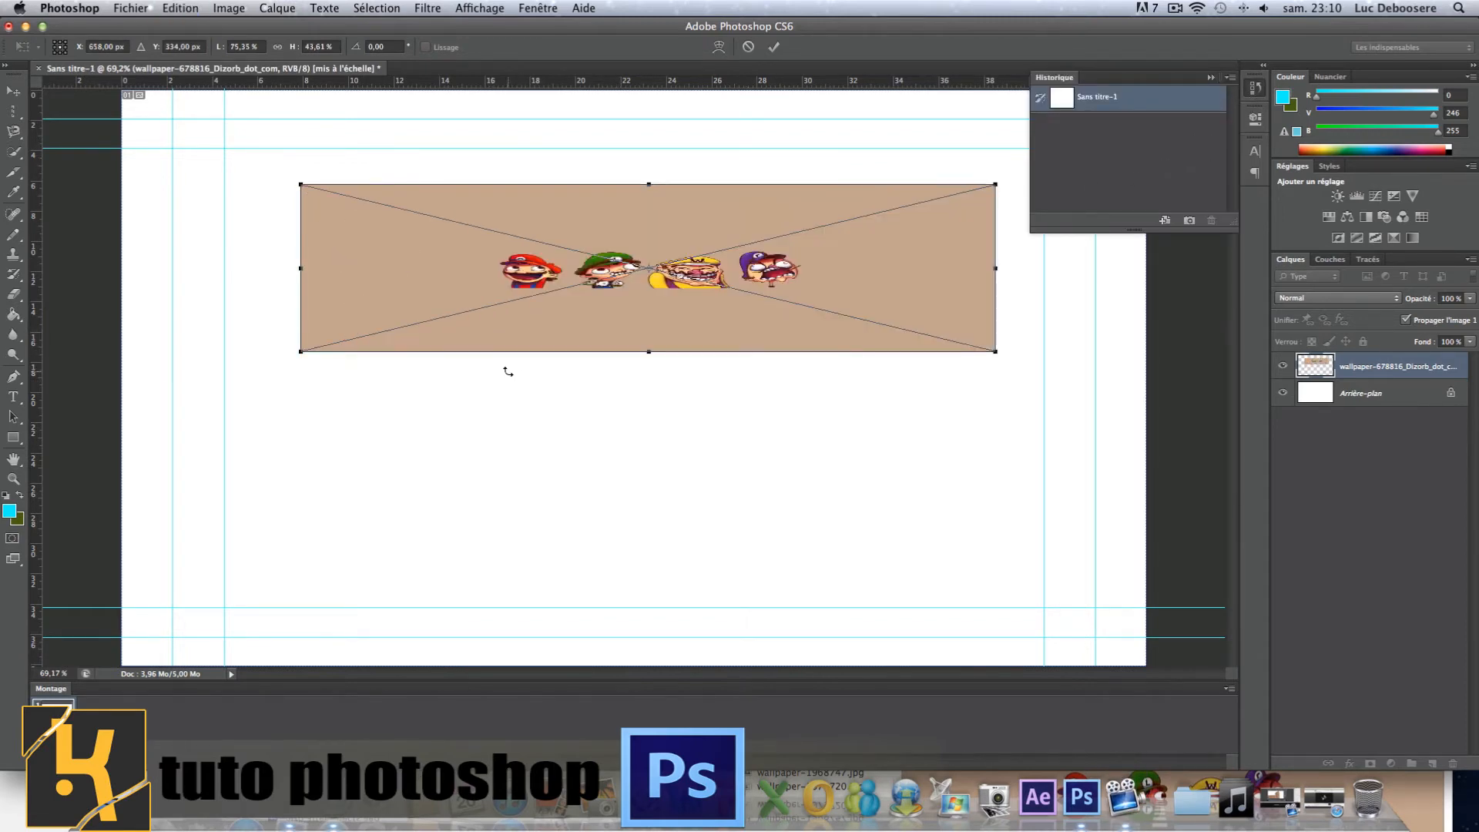
pyautogui.press('Escape')
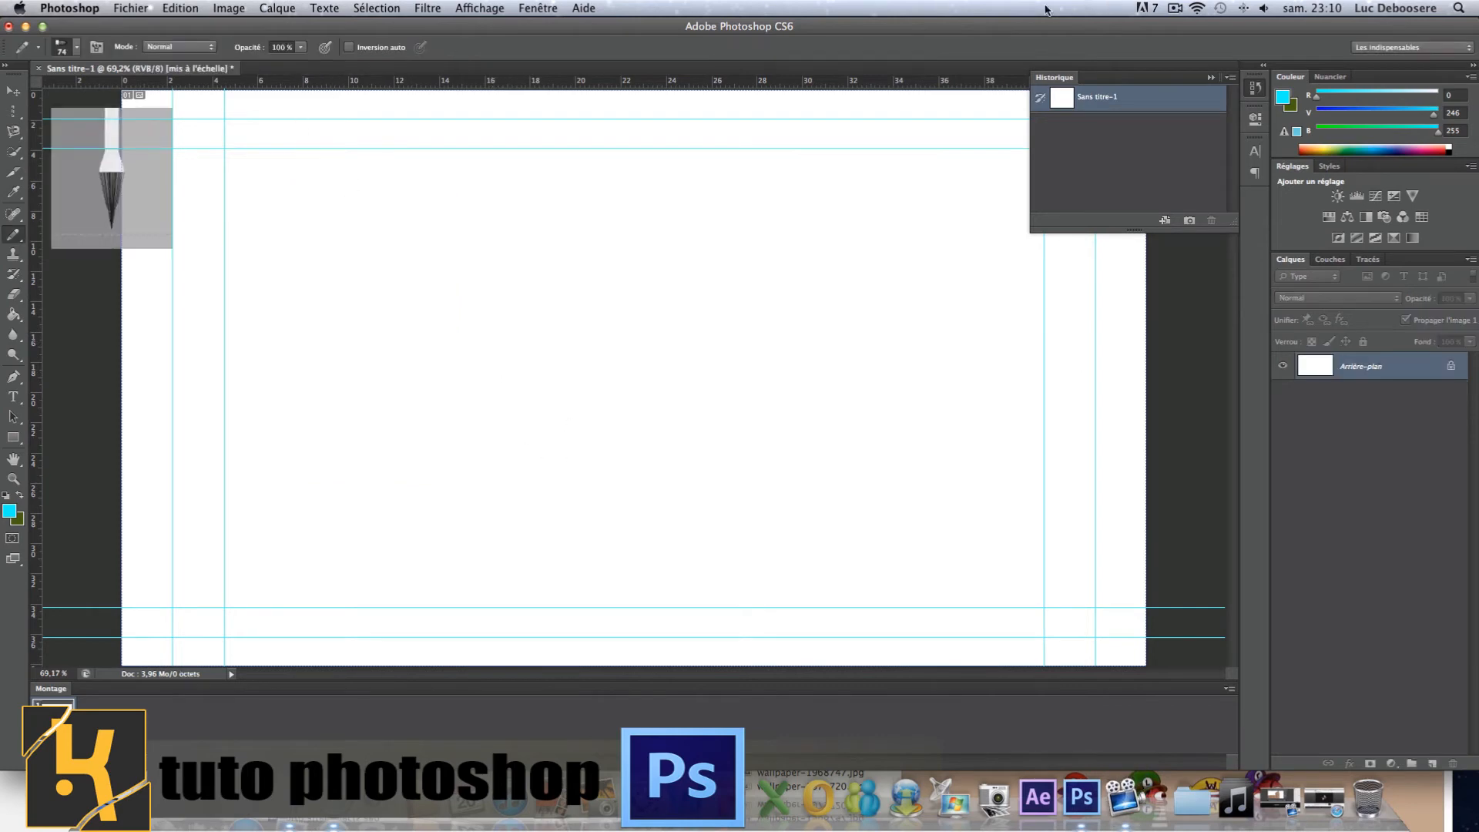
pyautogui.click(1067, 79)
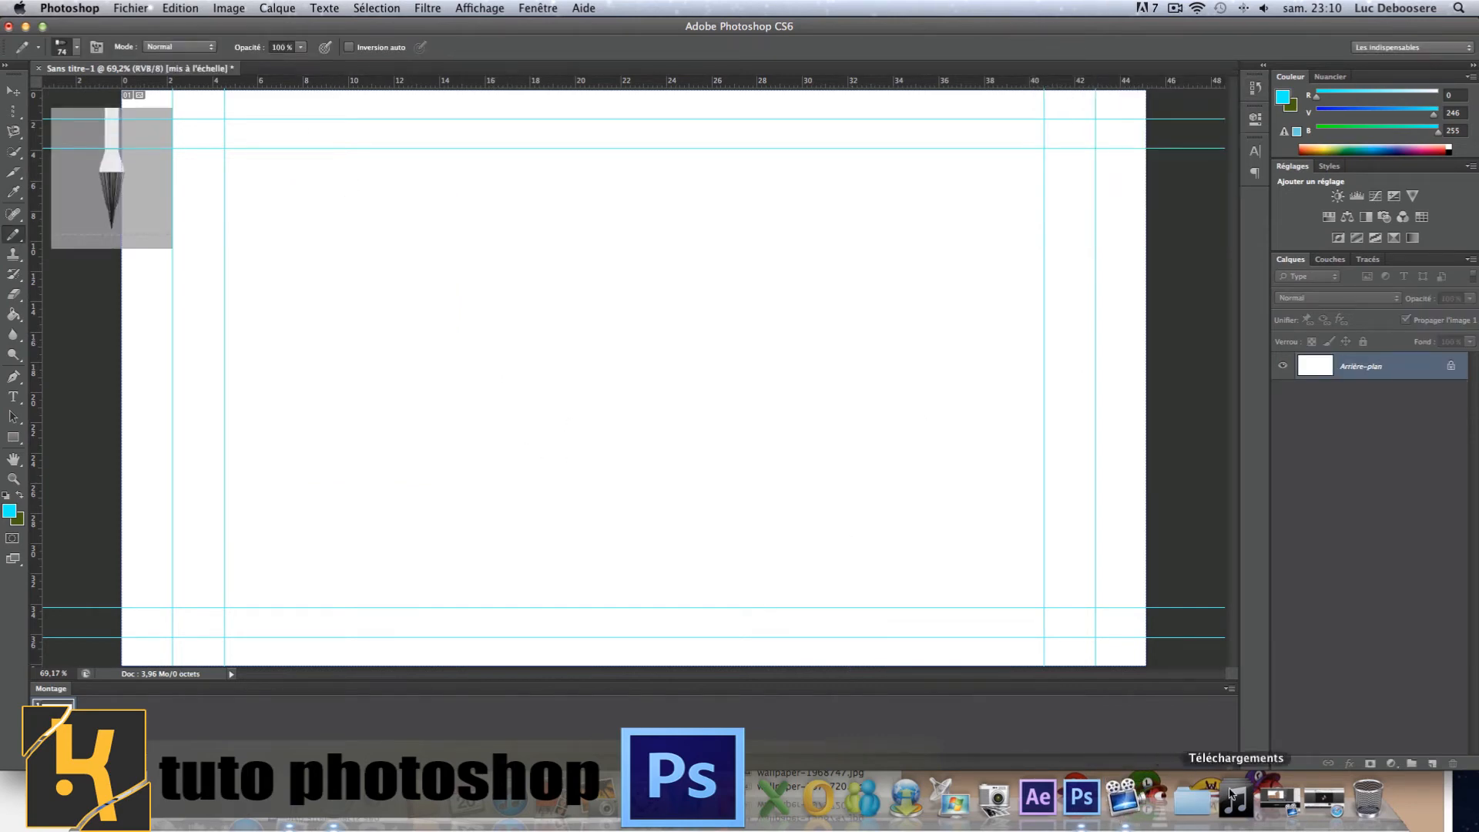
# Switch to the Finder, place the four capped characters wallpaper in the document again, and enlarge it to span the outer vertical guides
pyautogui.click(6, 786)
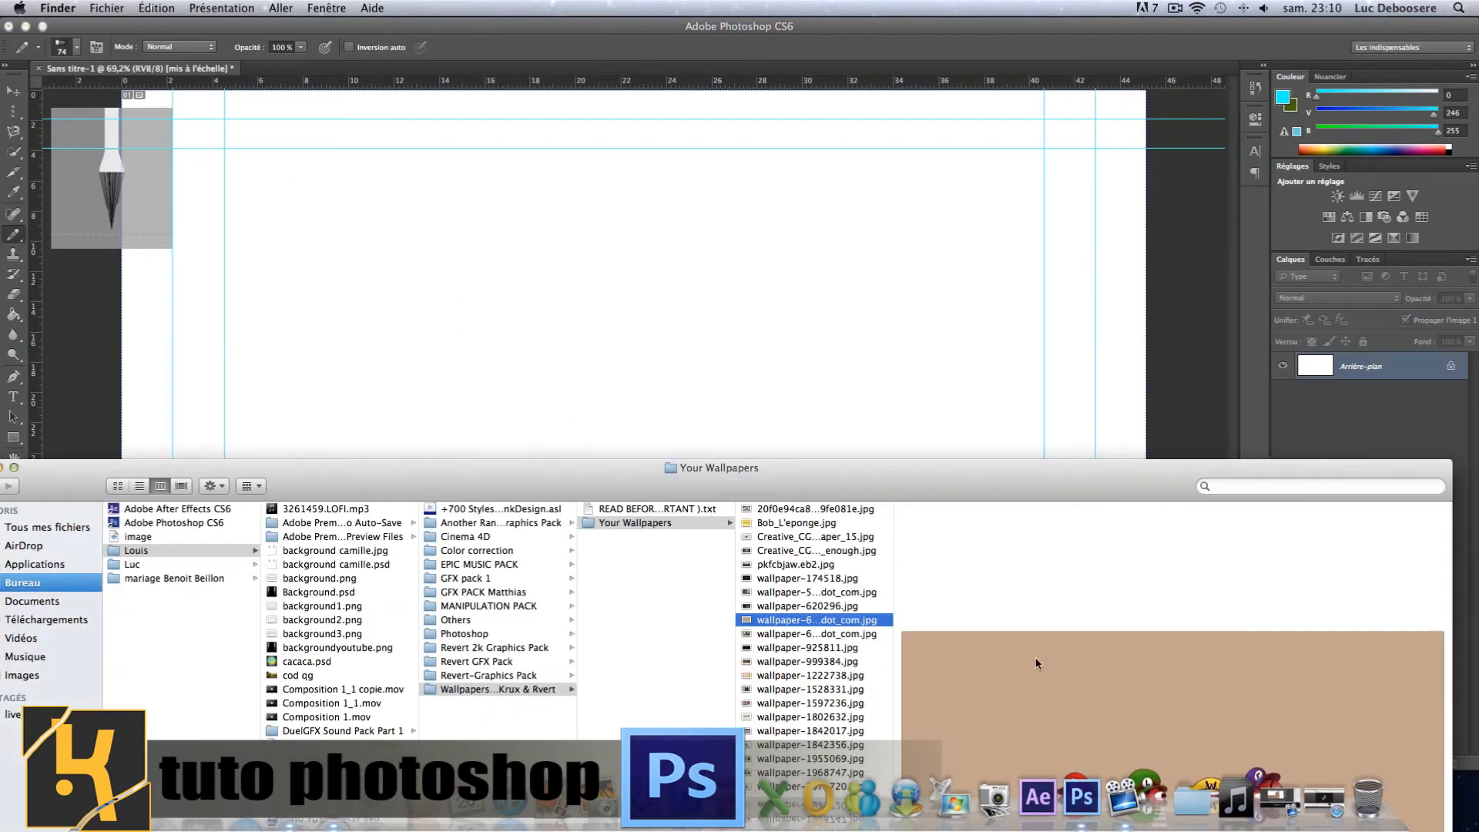
pyautogui.moveTo(1036, 663); pyautogui.dragTo(620, 288)
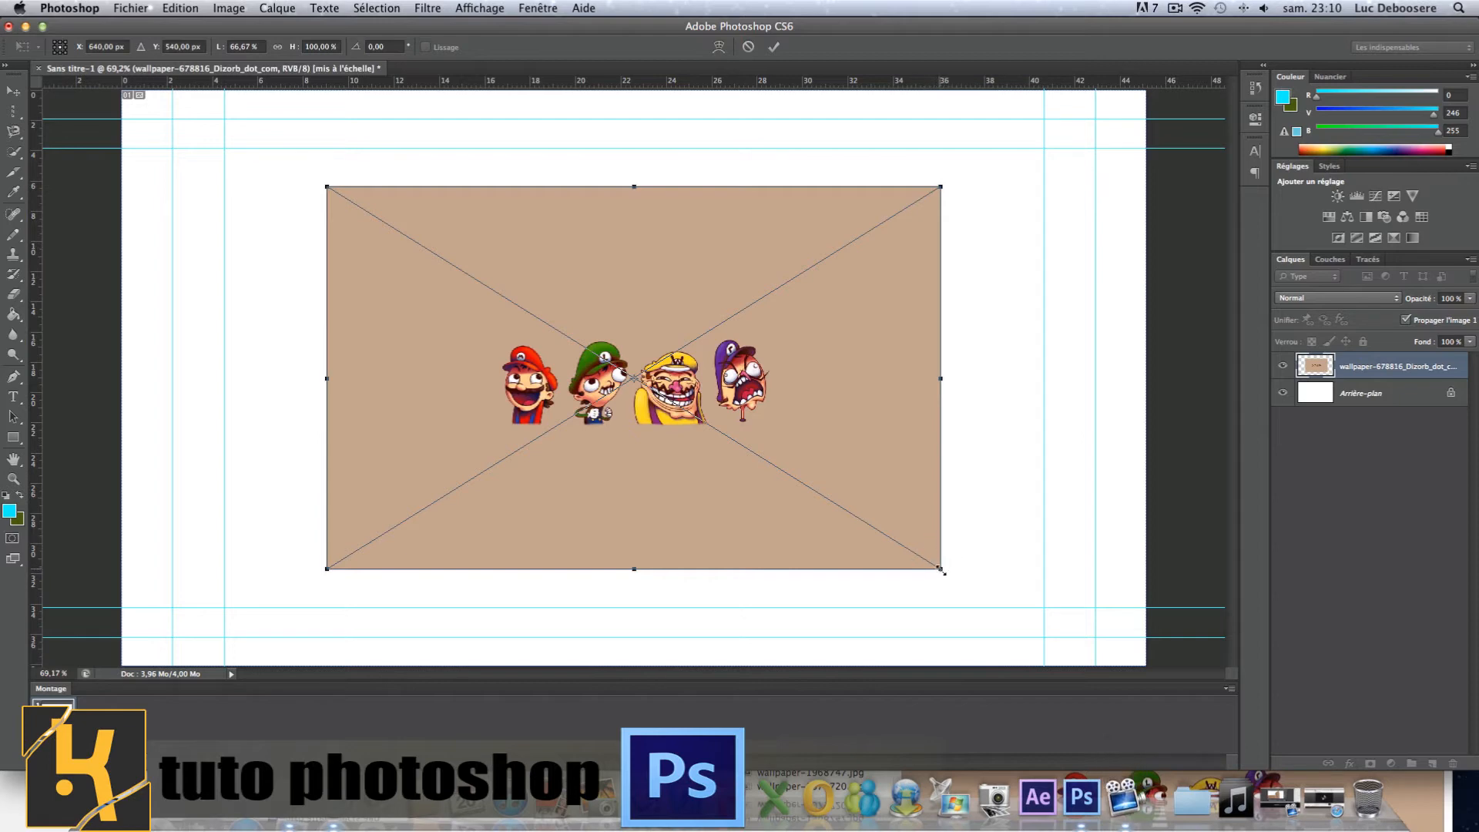
pyautogui.moveTo(941, 570); pyautogui.dragTo(1062, 631)
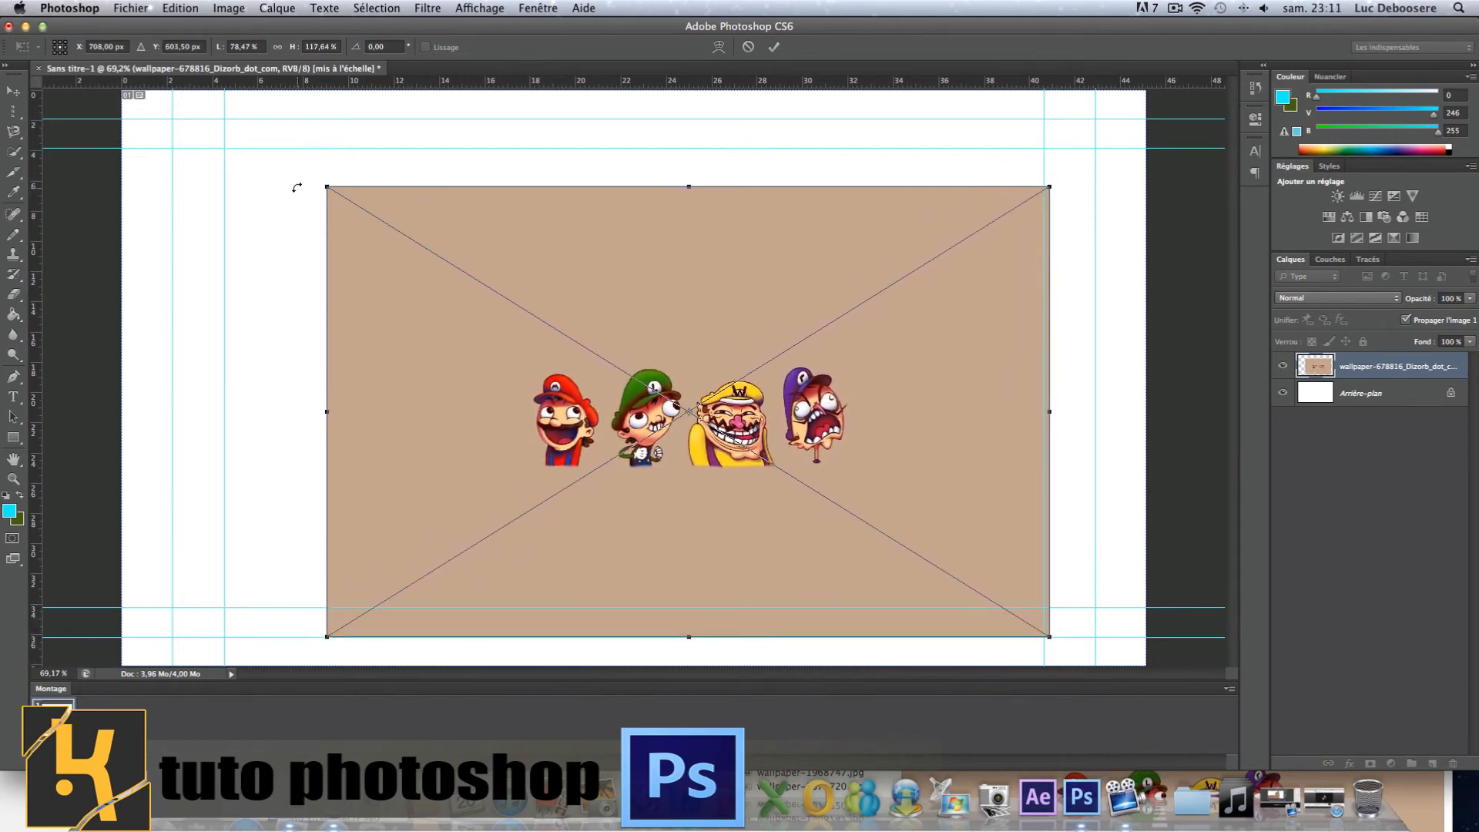
pyautogui.moveTo(330, 190); pyautogui.dragTo(151, 112)
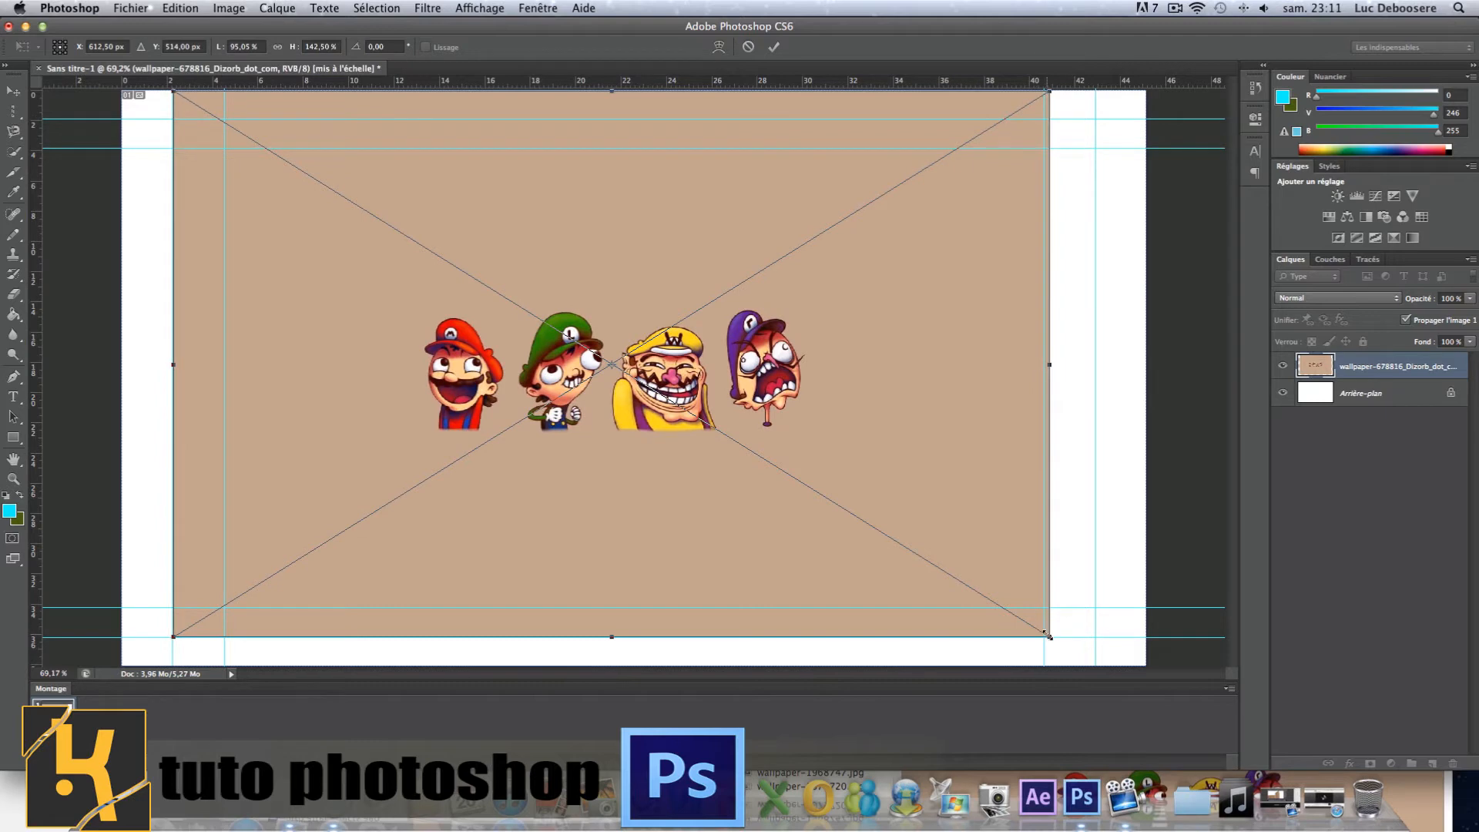
pyautogui.moveTo(1047, 635); pyautogui.dragTo(1099, 666)
pyautogui.press('Return')
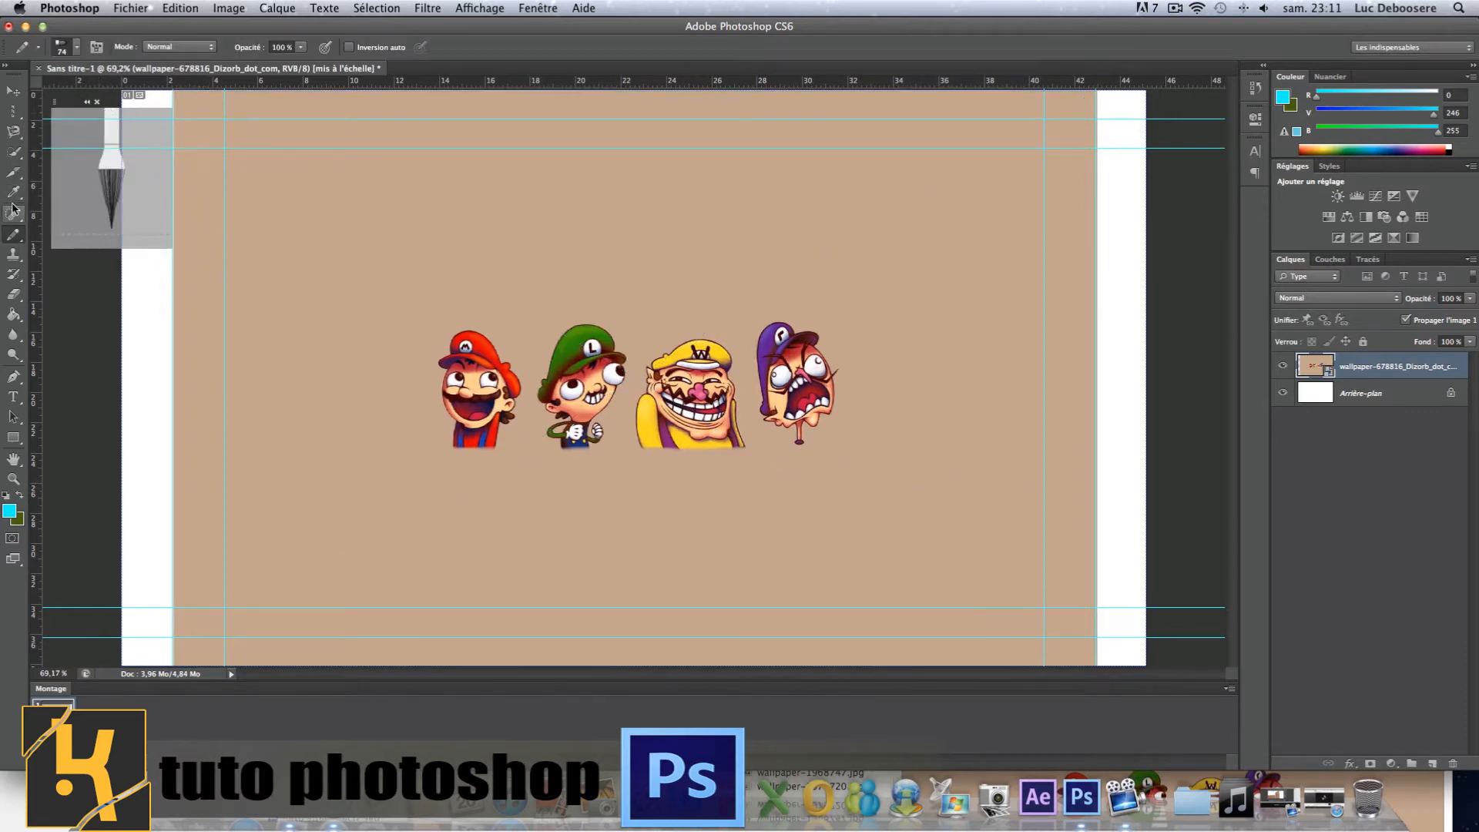
# Choose the Clone Stamp tool, try it on the placed wallpaper, and rasterize the wallpaper layer
pyautogui.click(11, 239)
pyautogui.click(11, 254)
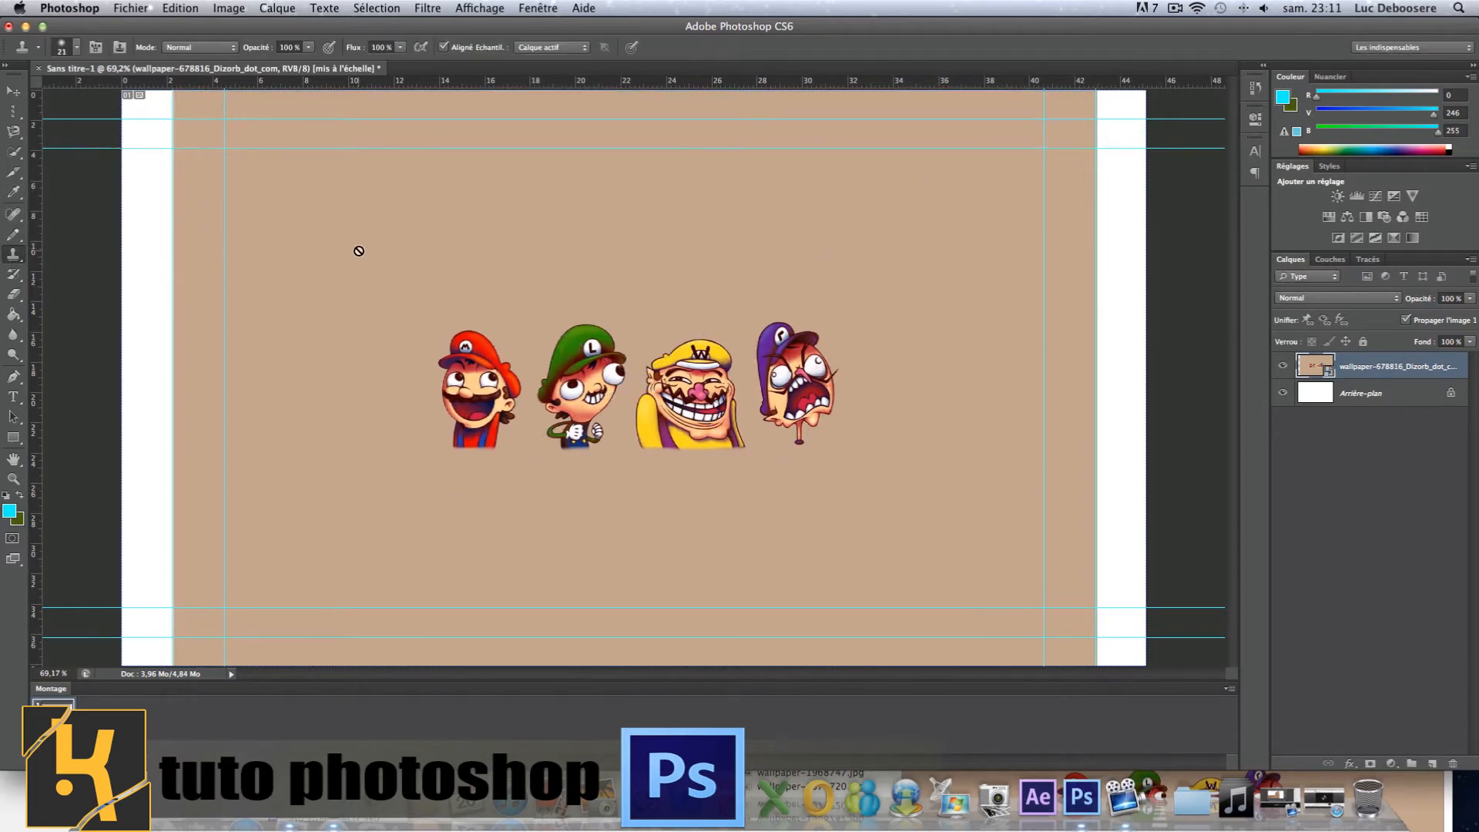
pyautogui.click(358, 251)
pyautogui.click(855, 285)
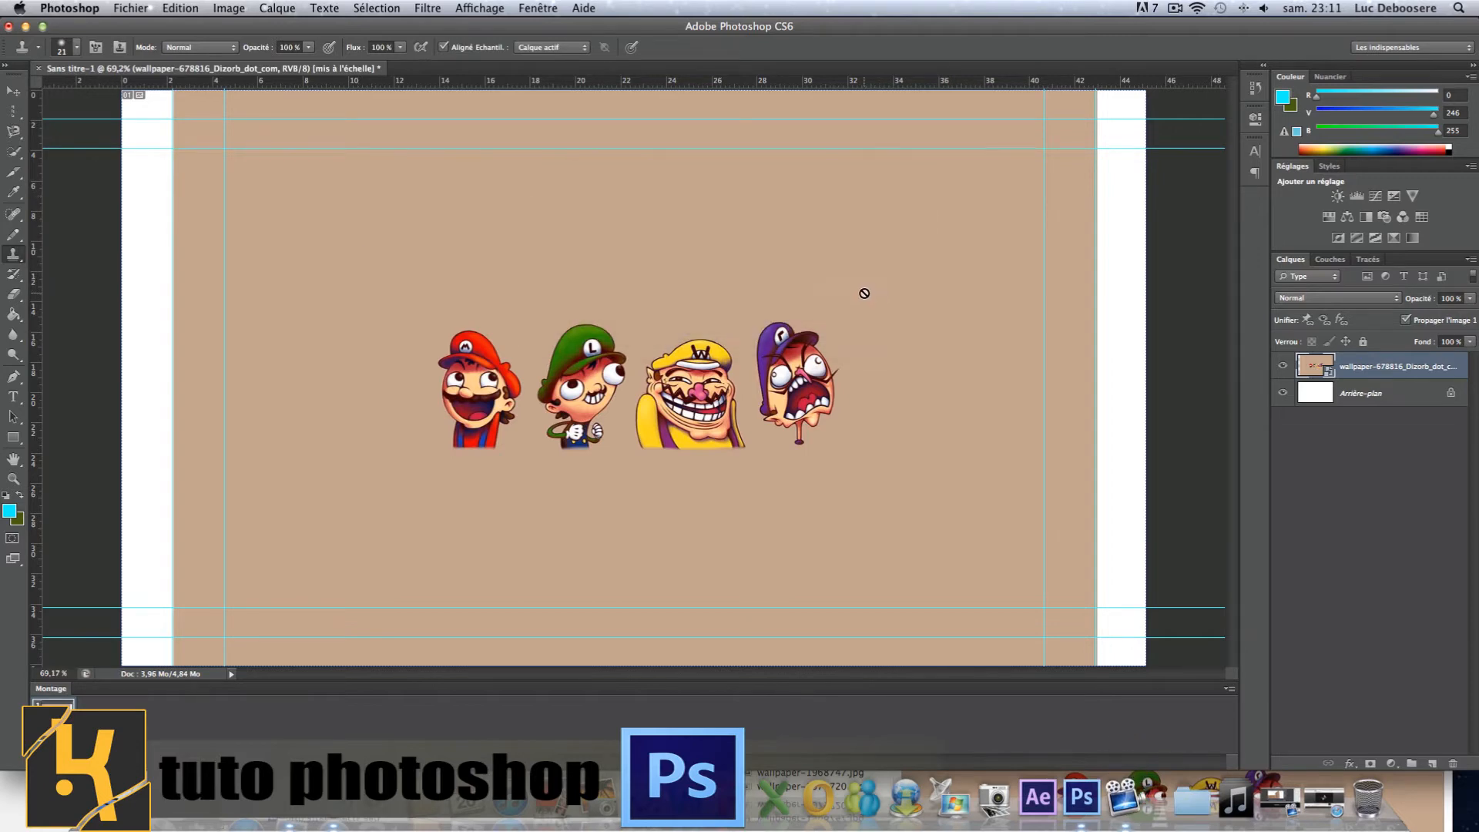
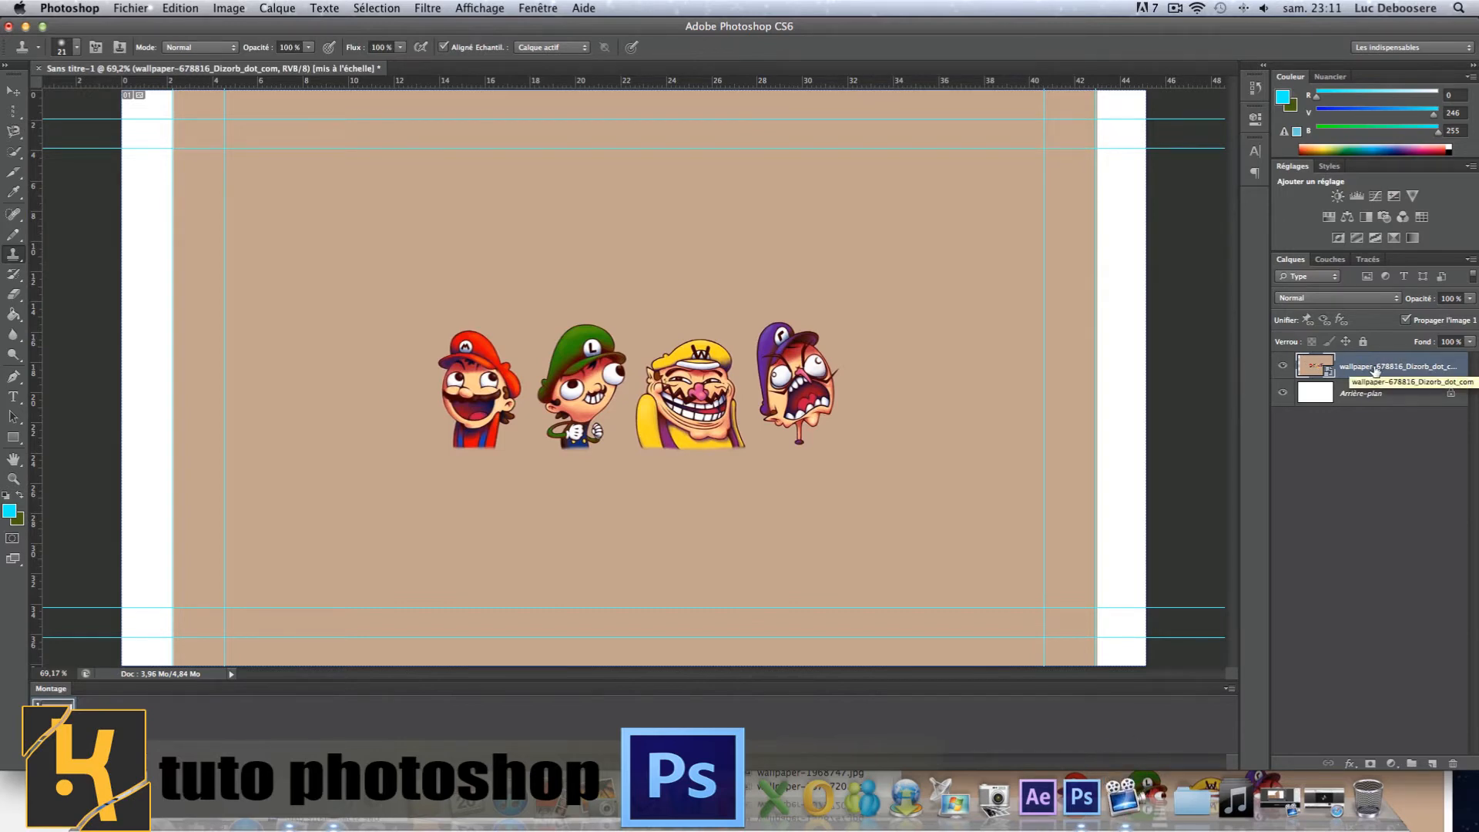
pyautogui.rightClick(1403, 369)
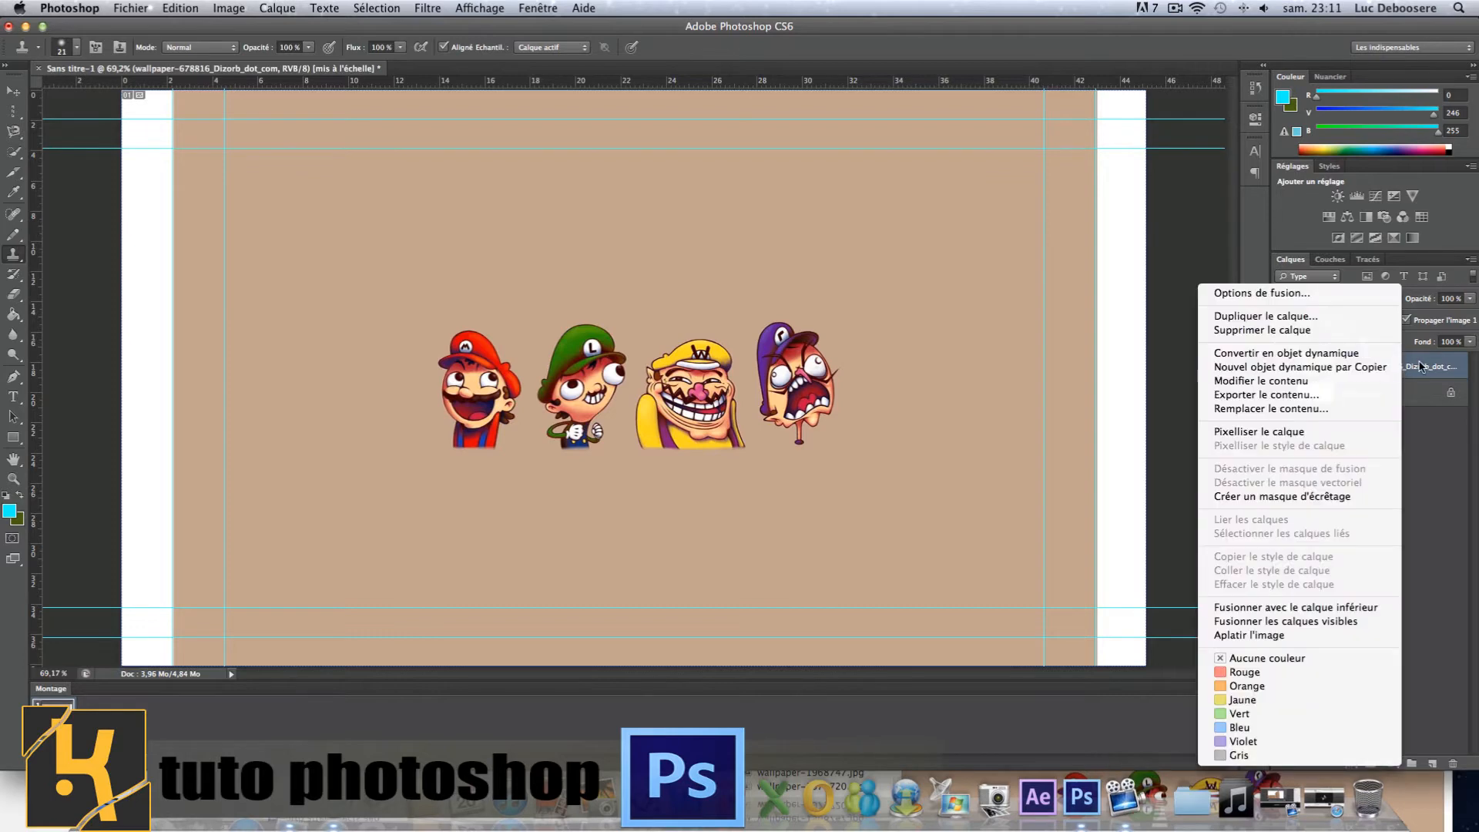
pyautogui.click(1302, 432)
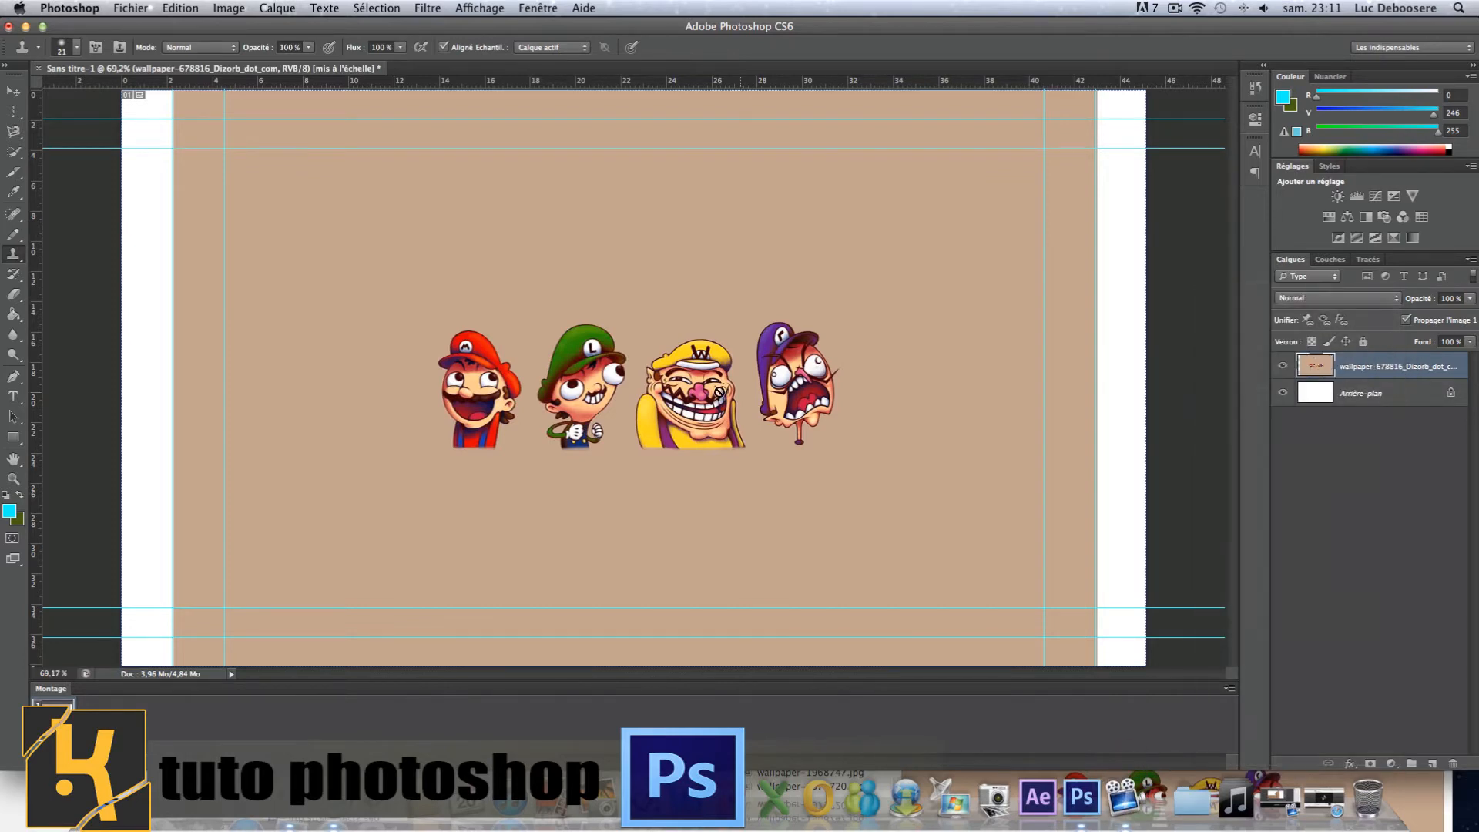
# Try to clone stamp around the yellow-capped character without a source point, and set the stamp size to 22 px
pyautogui.click(710, 397)
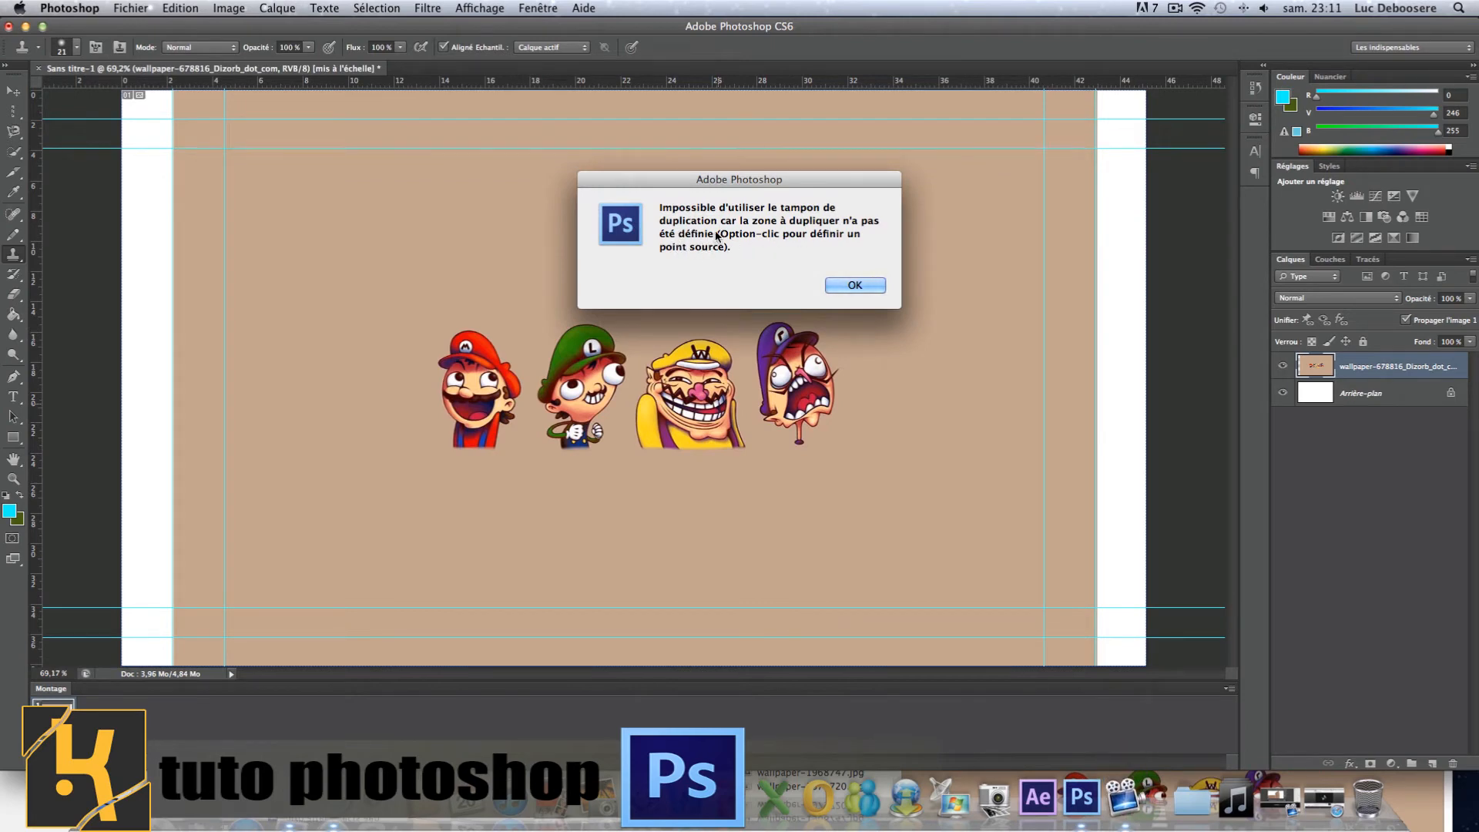
pyautogui.click(858, 286)
pyautogui.click(648, 322)
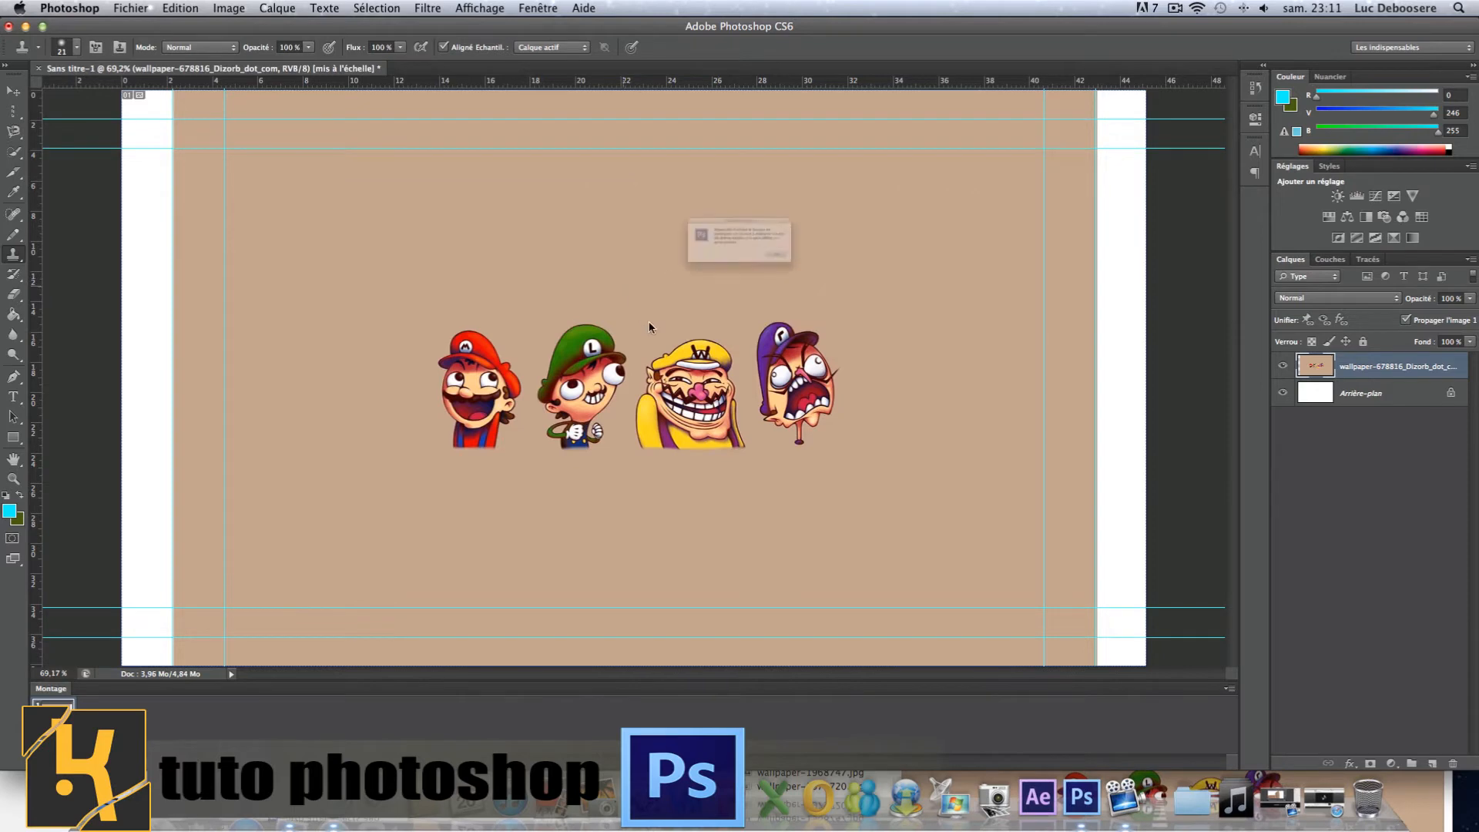
pyautogui.click(853, 285)
pyautogui.rightClick(728, 289)
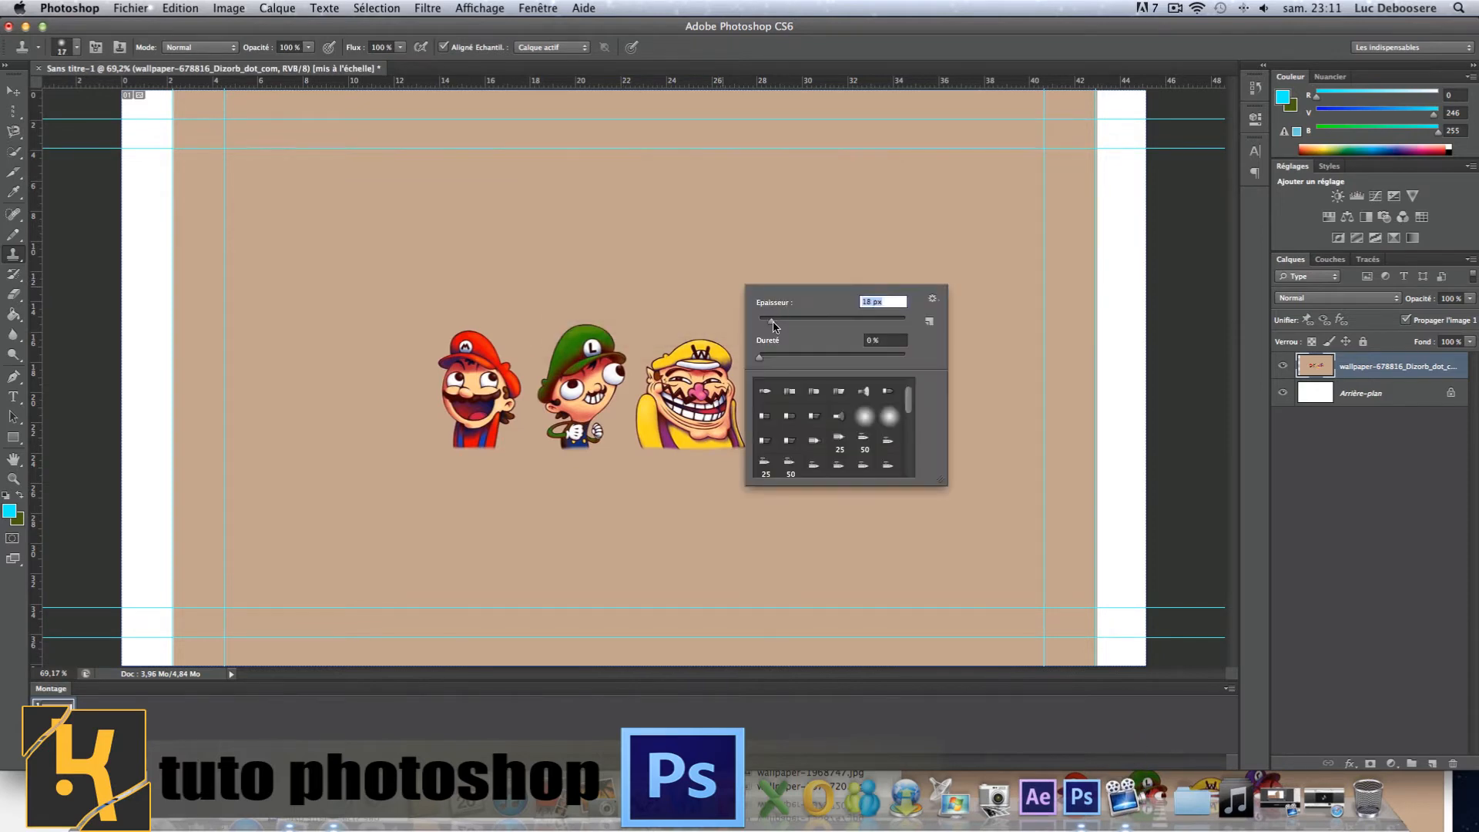
pyautogui.moveTo(773, 327); pyautogui.dragTo(775, 326)
pyautogui.click(662, 311)
pyautogui.click(850, 286)
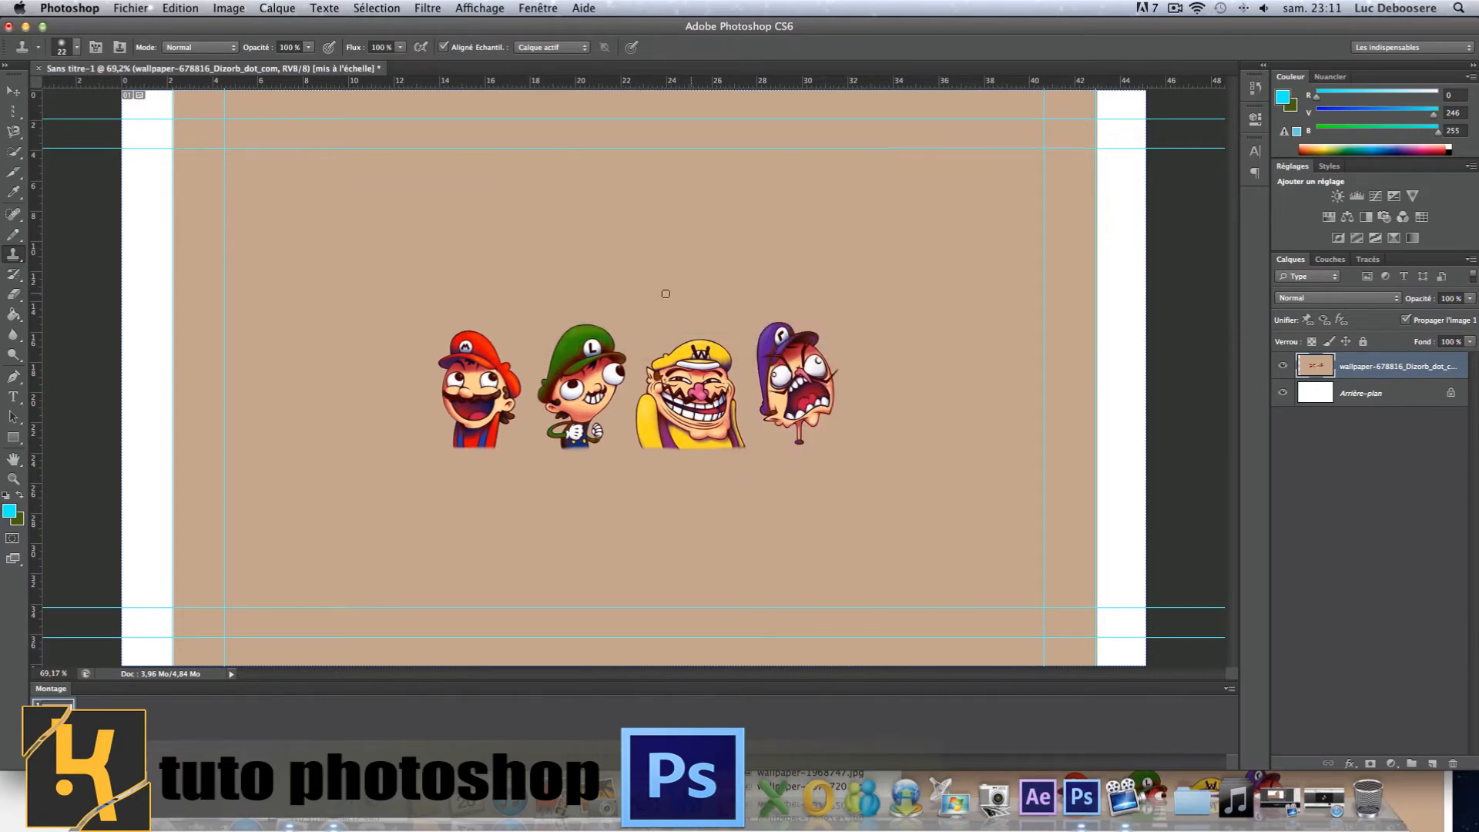
# Reselect the Clone Stamp tool and try to stamp above the red-capped character
pyautogui.click(13, 256)
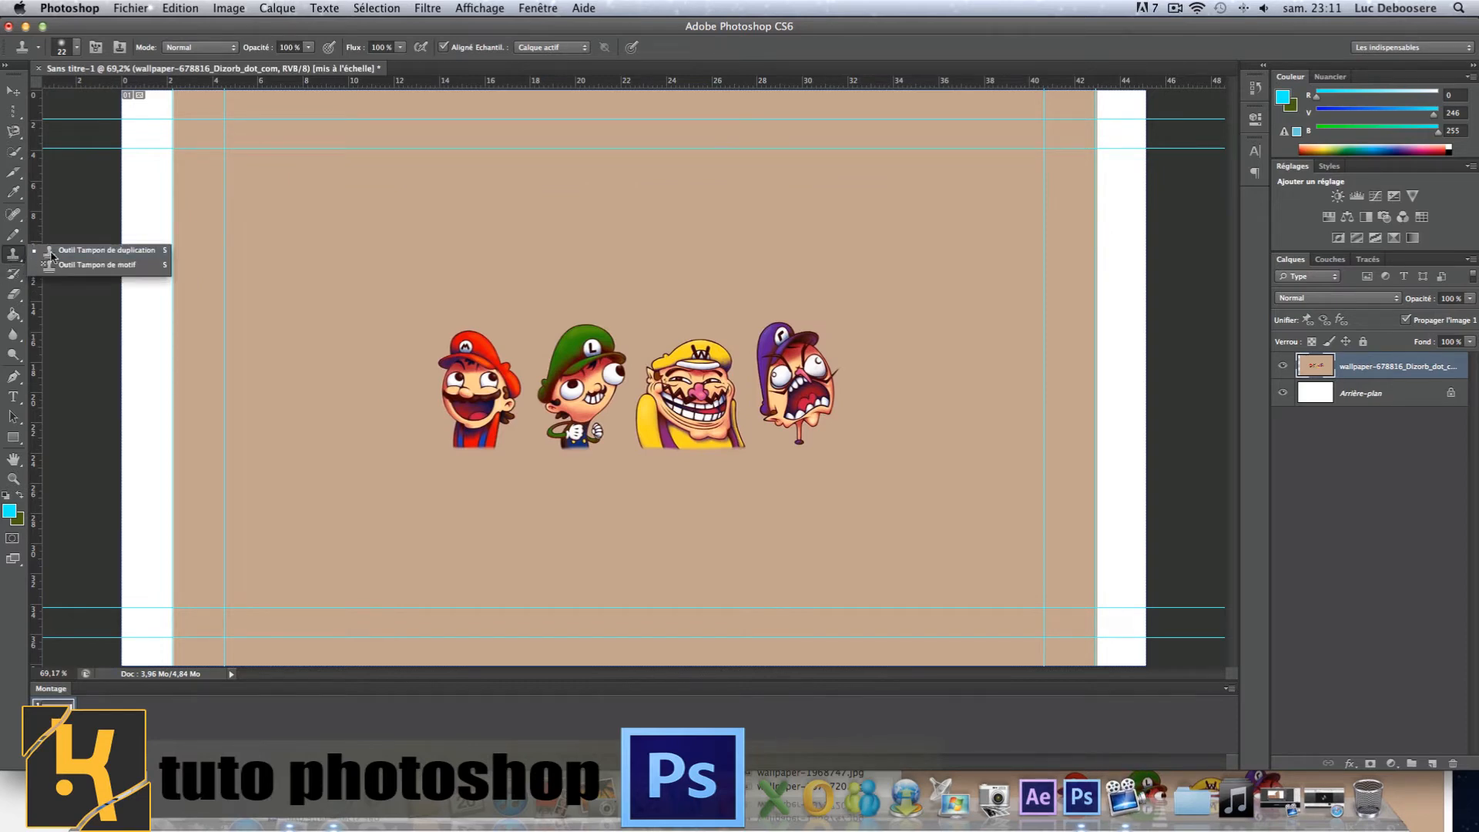
pyautogui.click(50, 252)
pyautogui.click(458, 301)
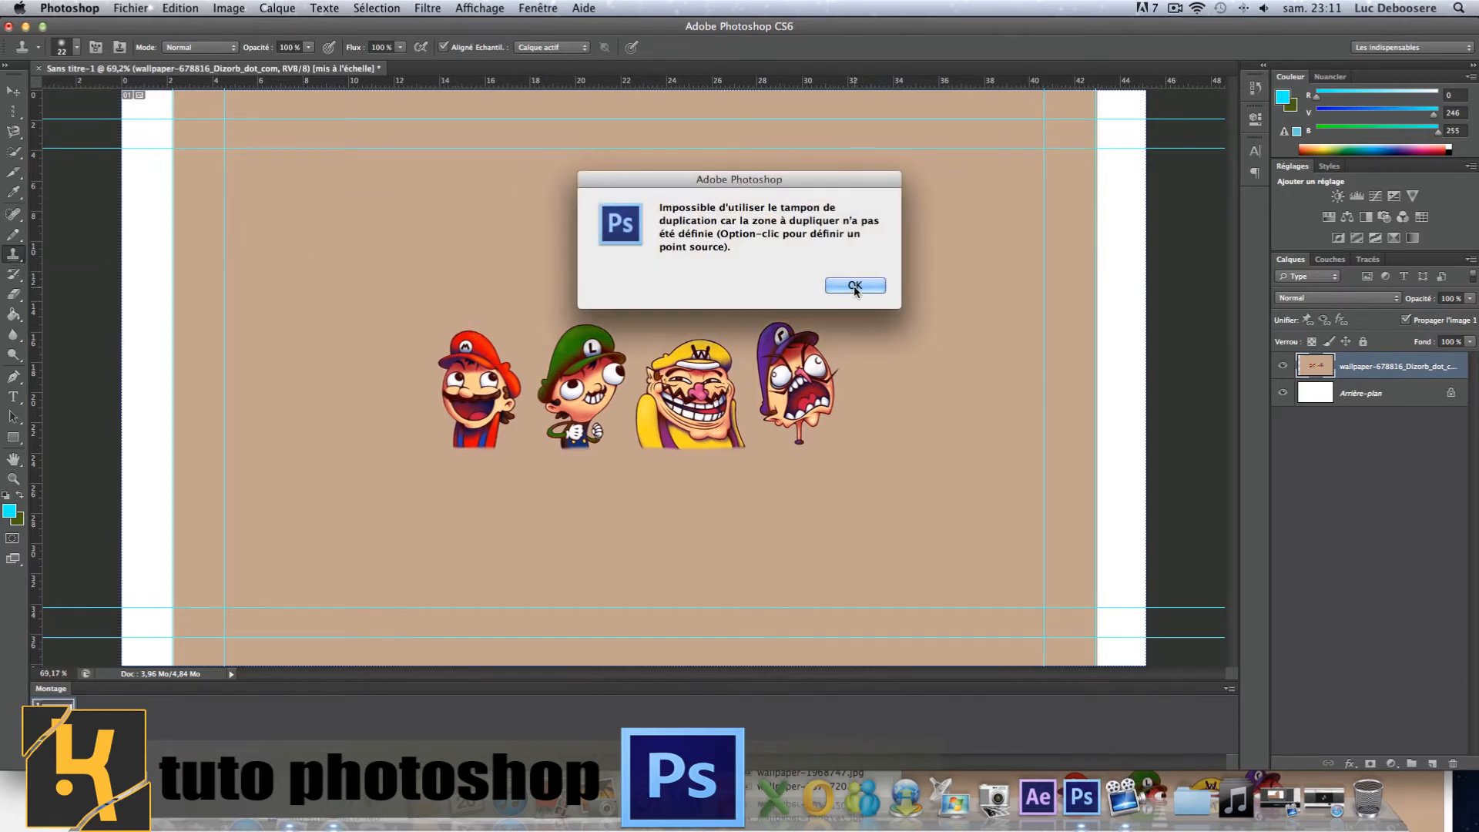
pyautogui.click(855, 287)
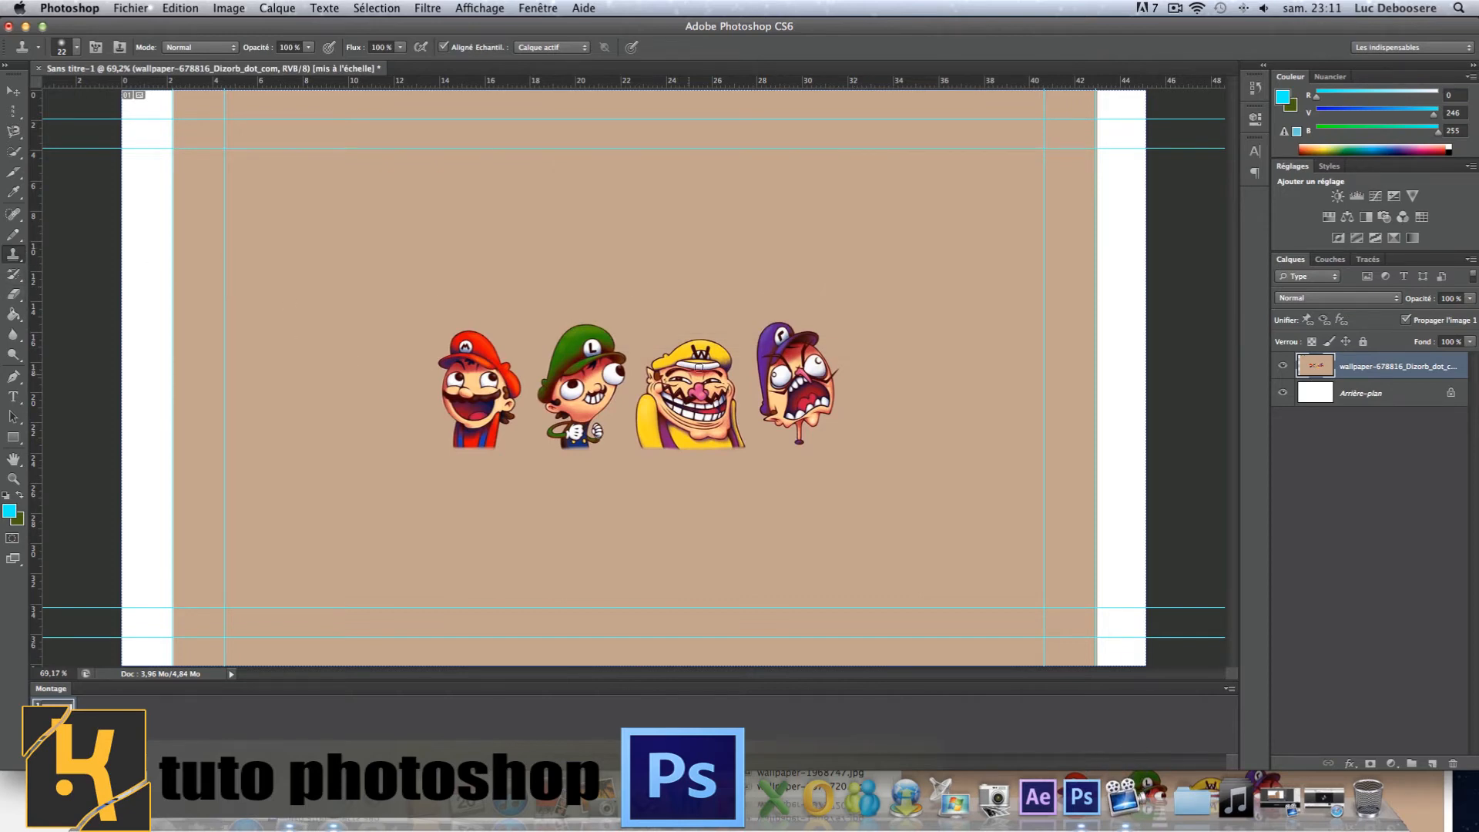
# Draw a freehand Lasso selection around the red-capped character
pyautogui.click(13, 153)
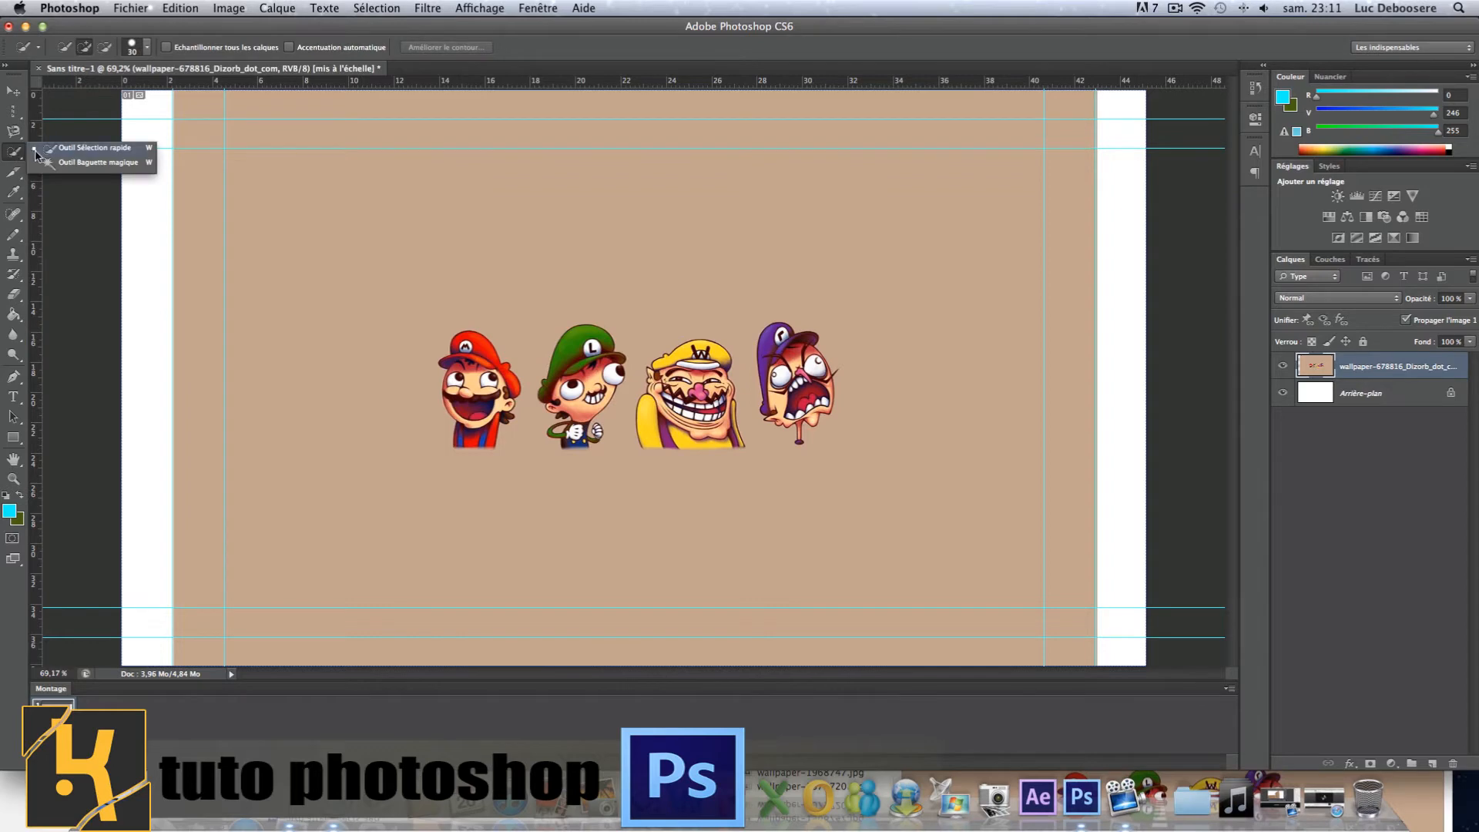
pyautogui.click(13, 131)
pyautogui.click(13, 131)
pyautogui.click(47, 133)
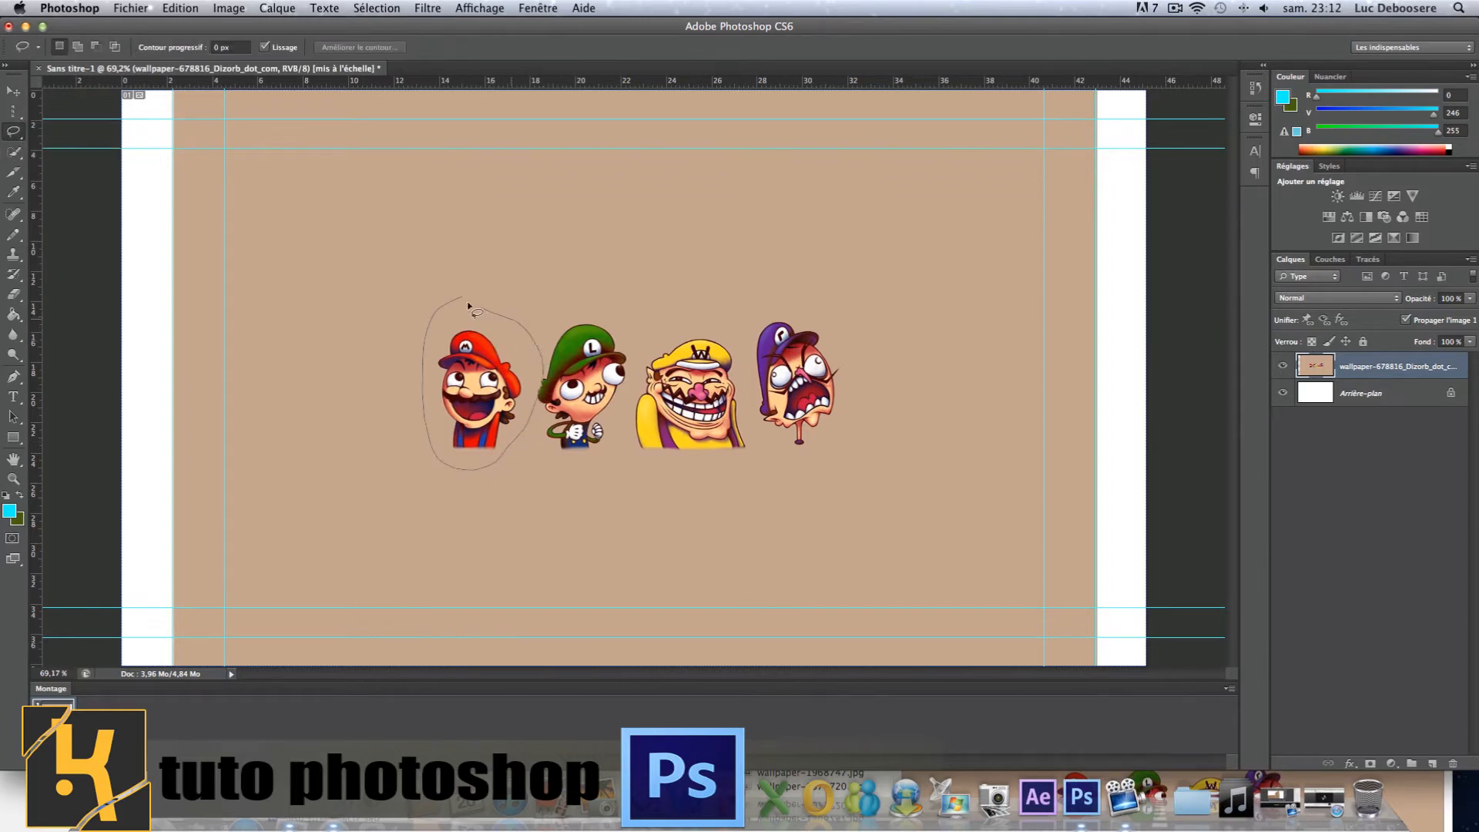
pyautogui.moveTo(449, 296); pyautogui.dragTo(452, 297)
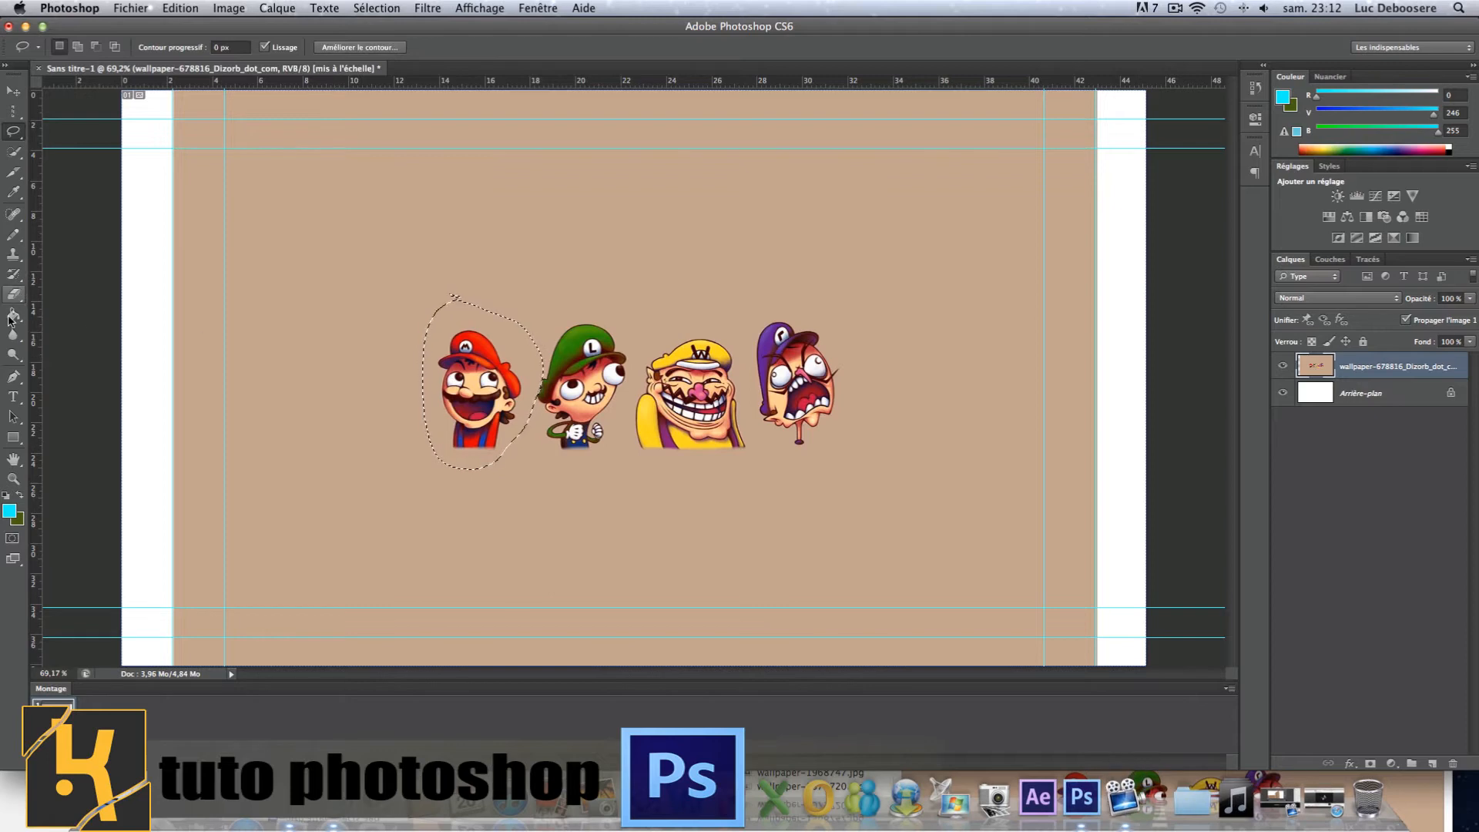
# Try to clone stamp with the red-capped character selected, checking the stamp's size and hardness settings between attempts
pyautogui.click(13, 253)
pyautogui.click(816, 255)
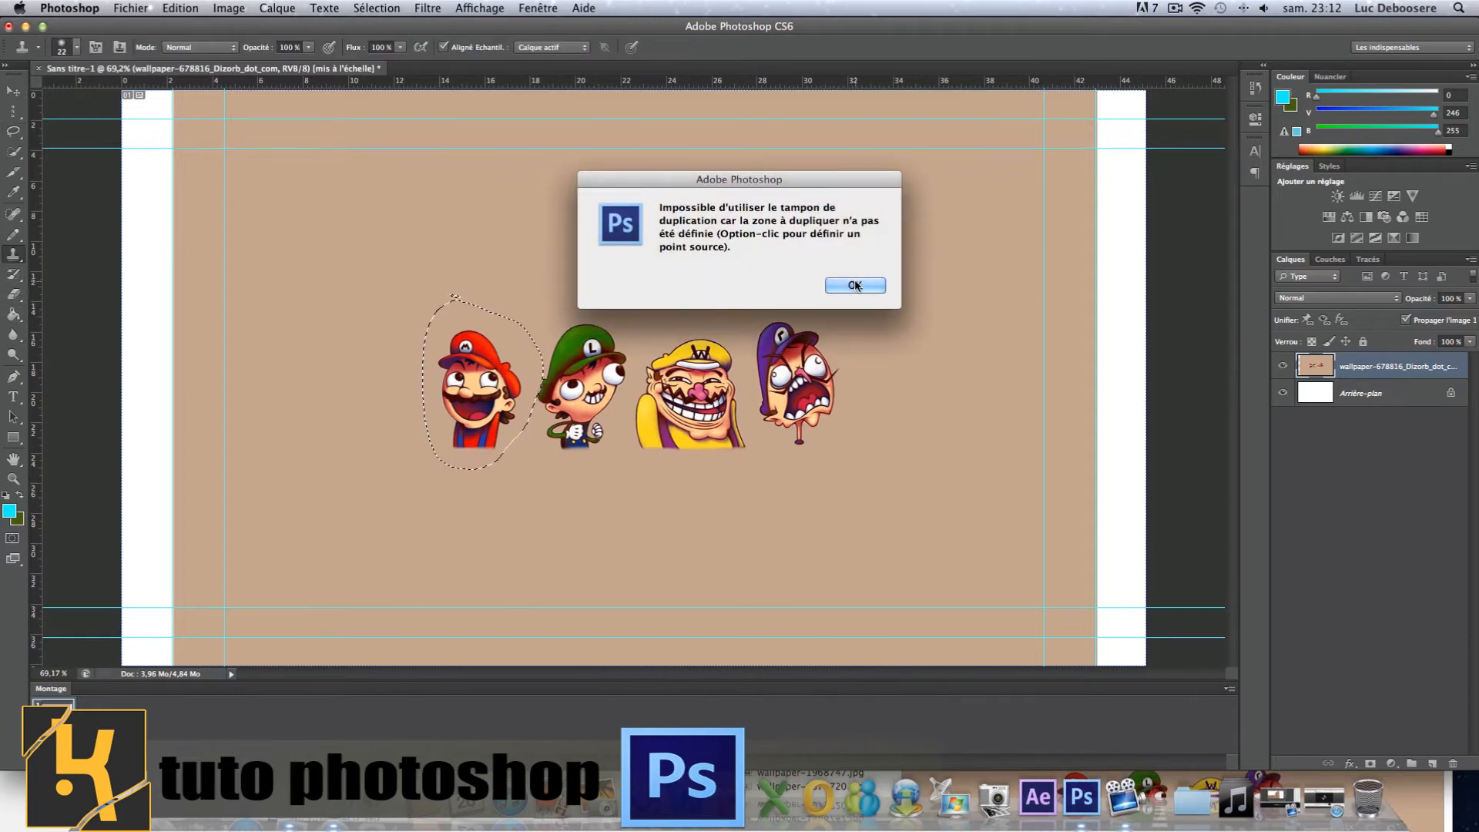
pyautogui.click(855, 285)
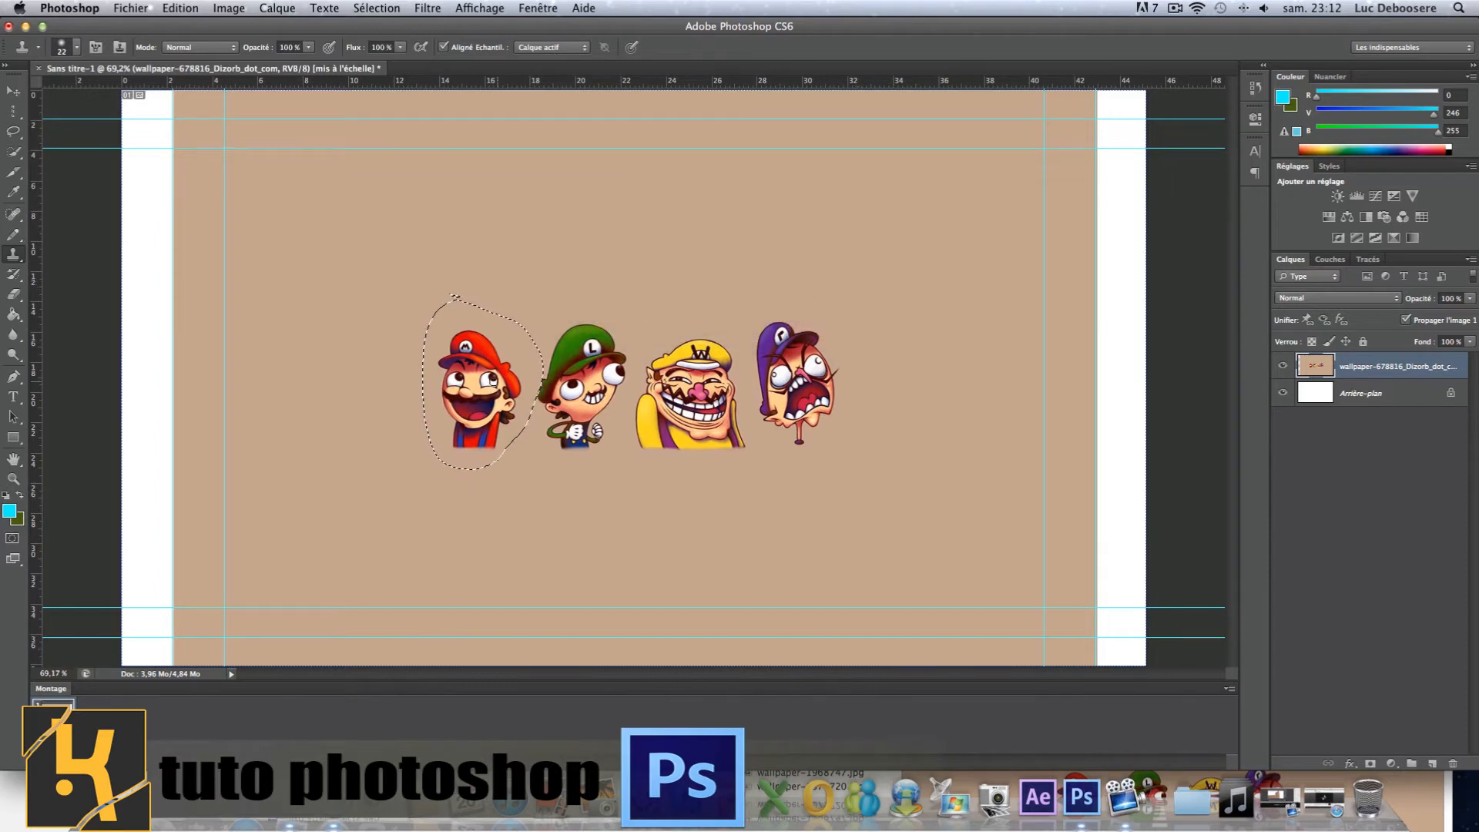
pyautogui.rightClick(497, 385)
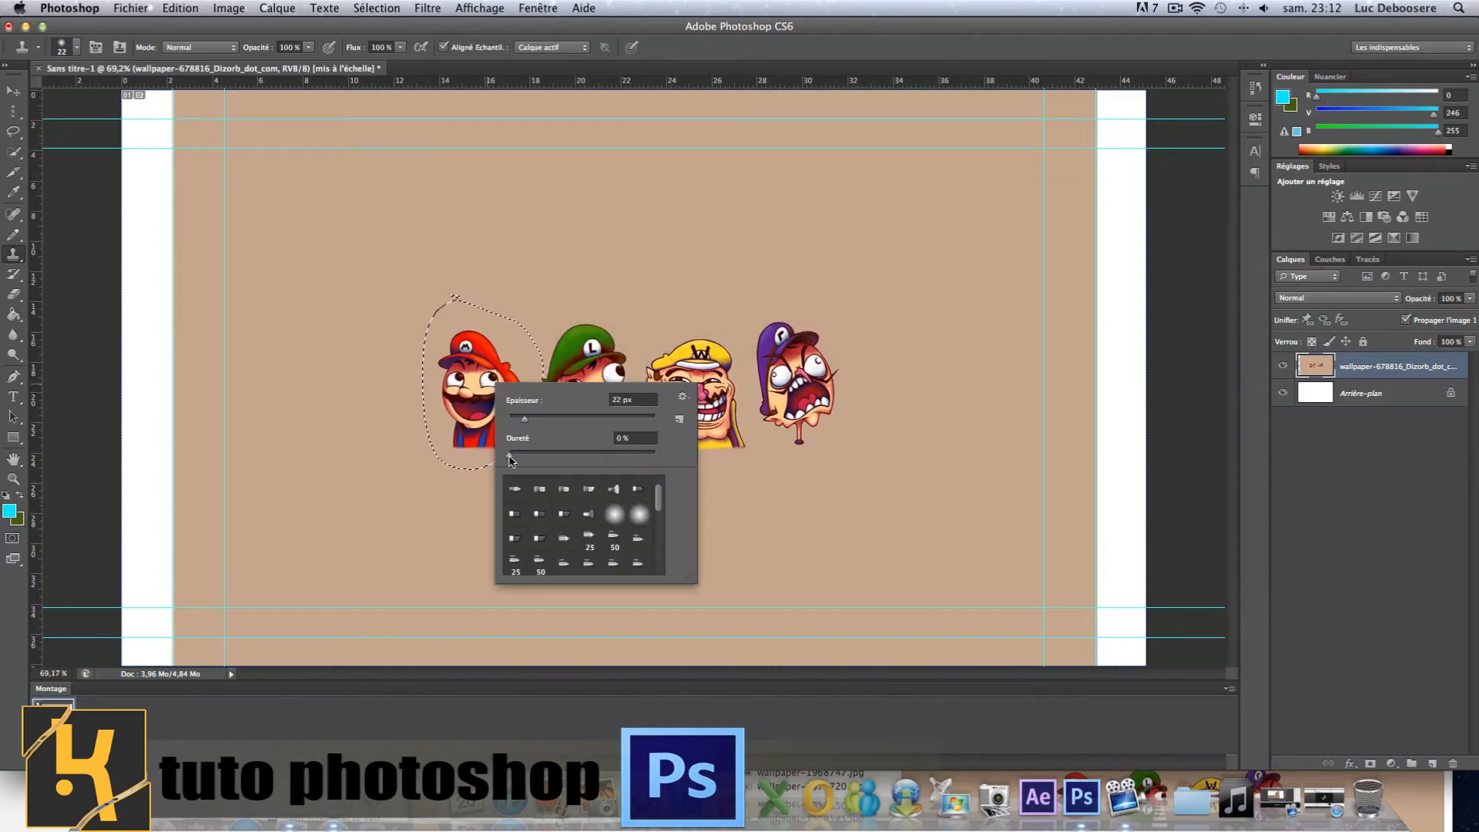
pyautogui.click(455, 399)
pyautogui.click(855, 285)
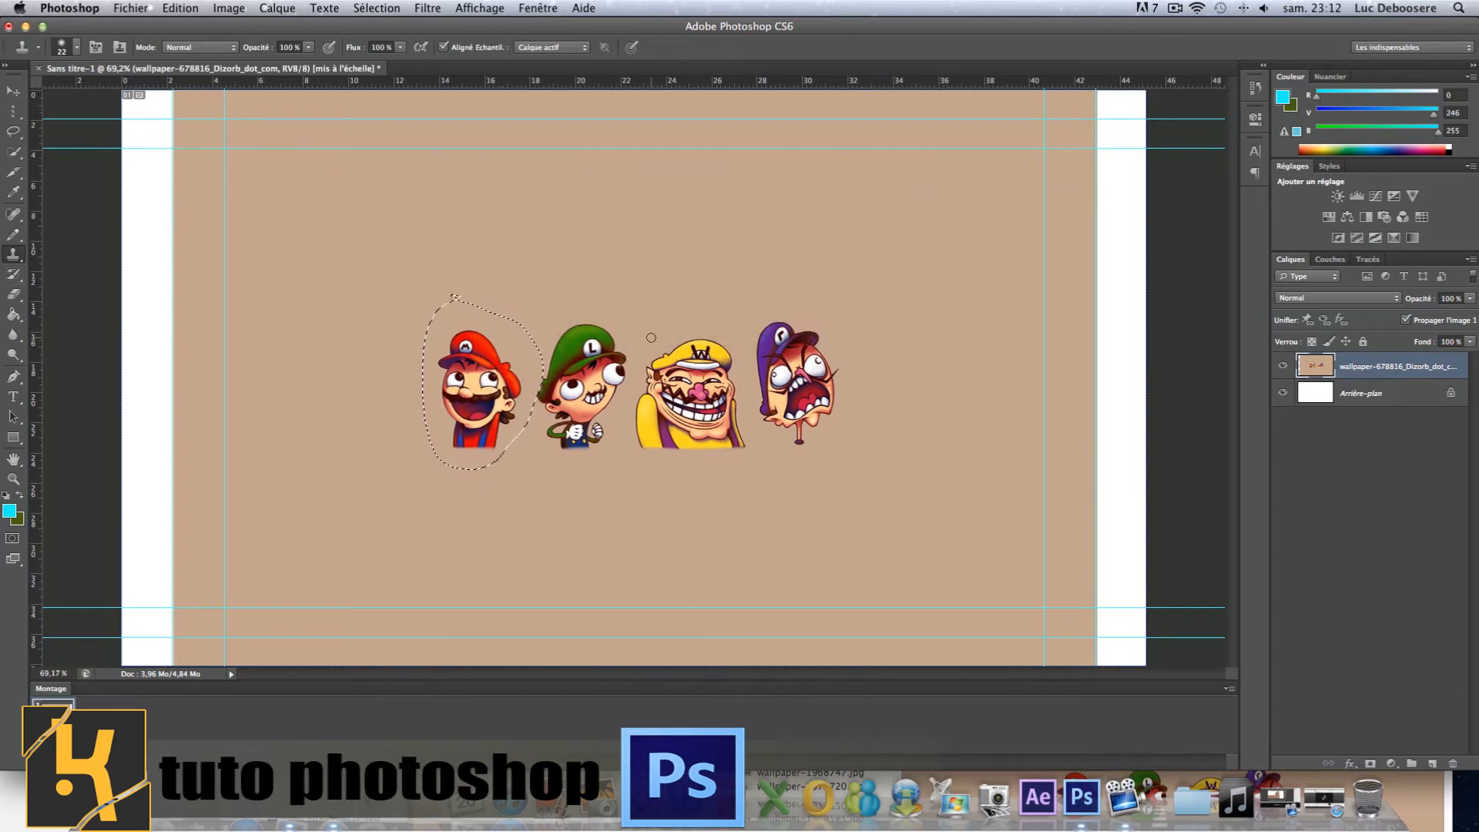
pyautogui.press('Delete')
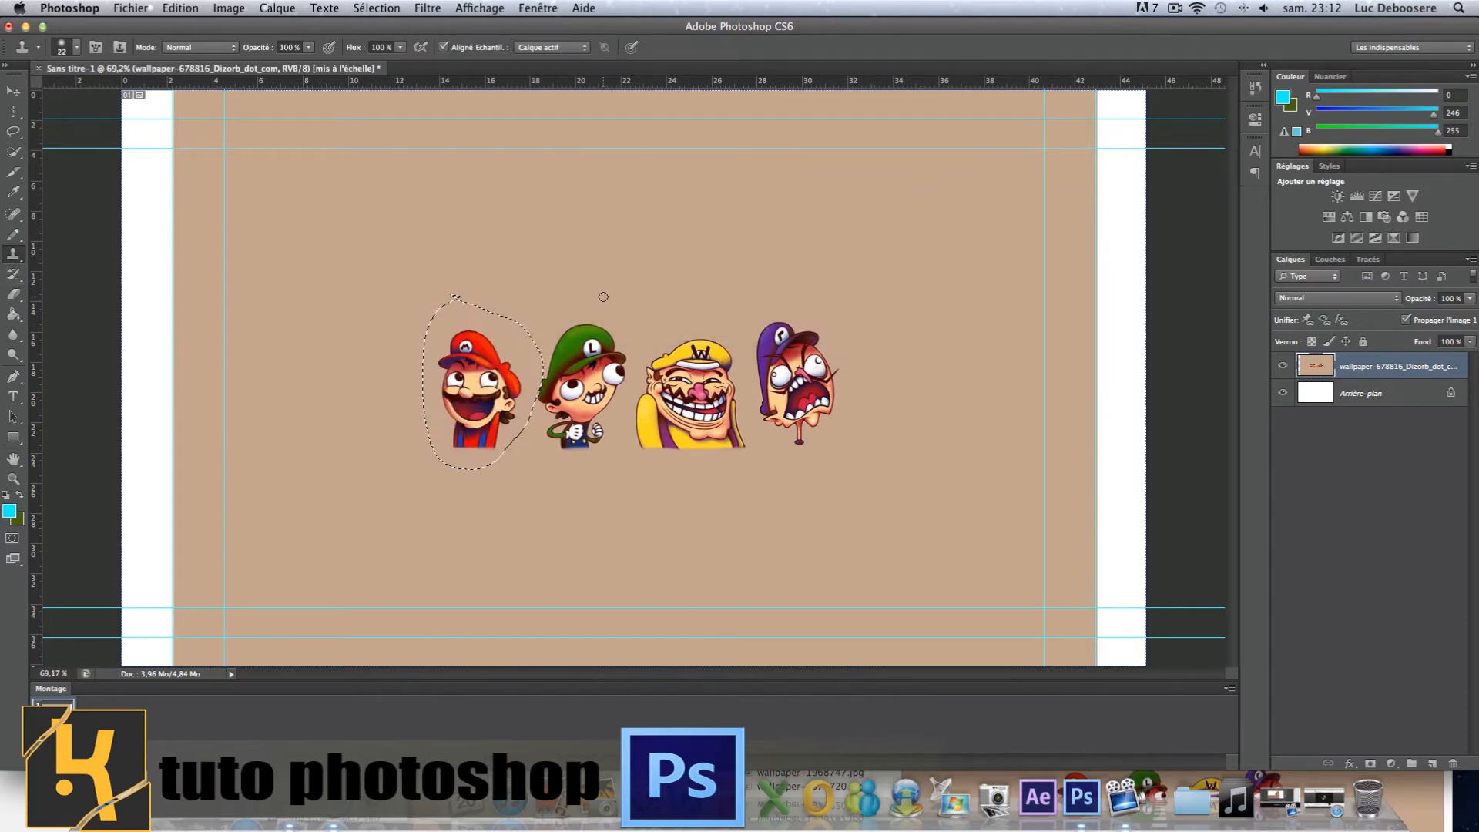
# Paint with the History Brush along the selection's edge beside the red-capped character and undo the last stroke
pyautogui.click(15, 275)
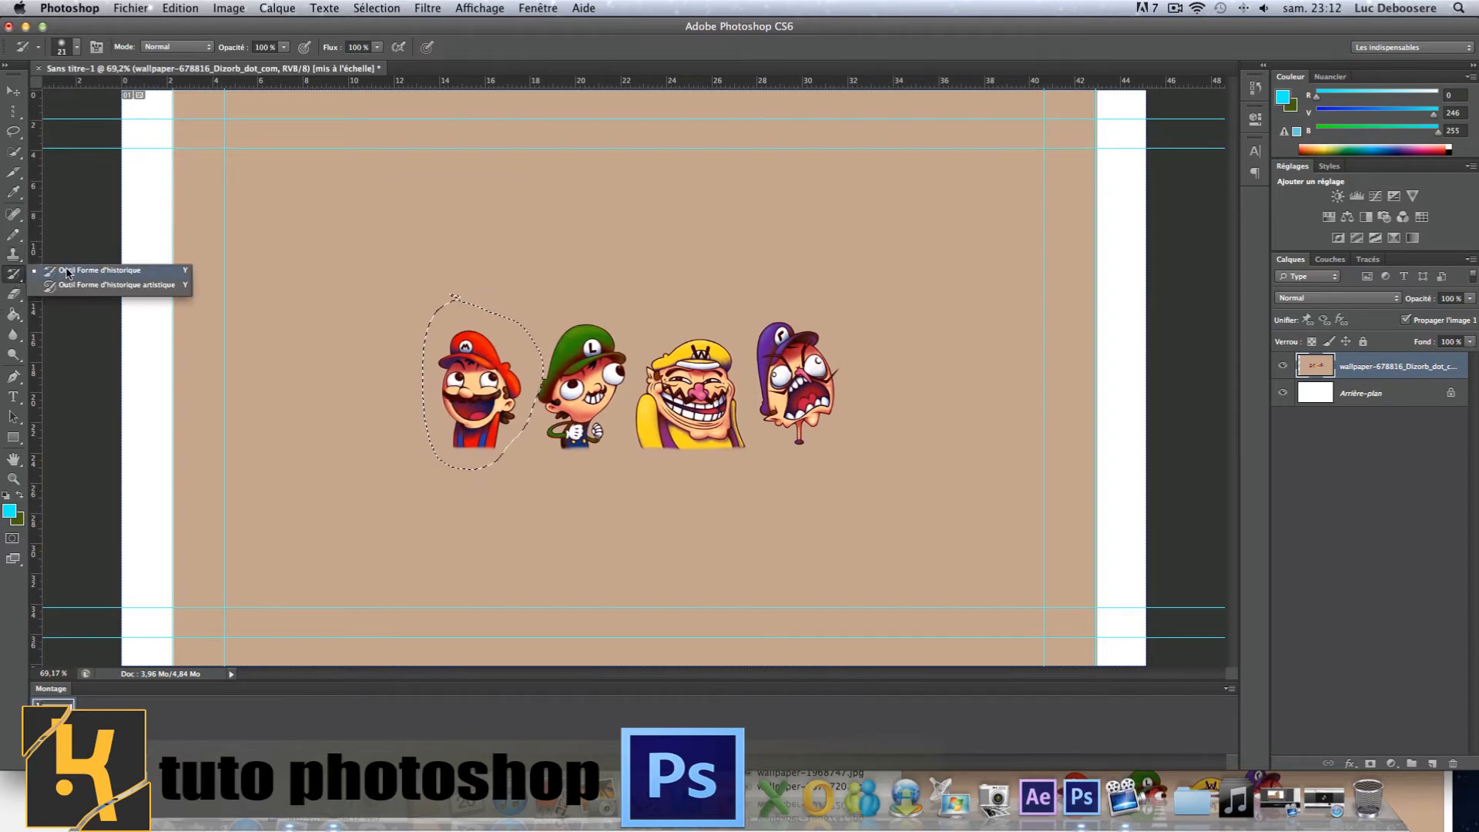
pyautogui.click(74, 271)
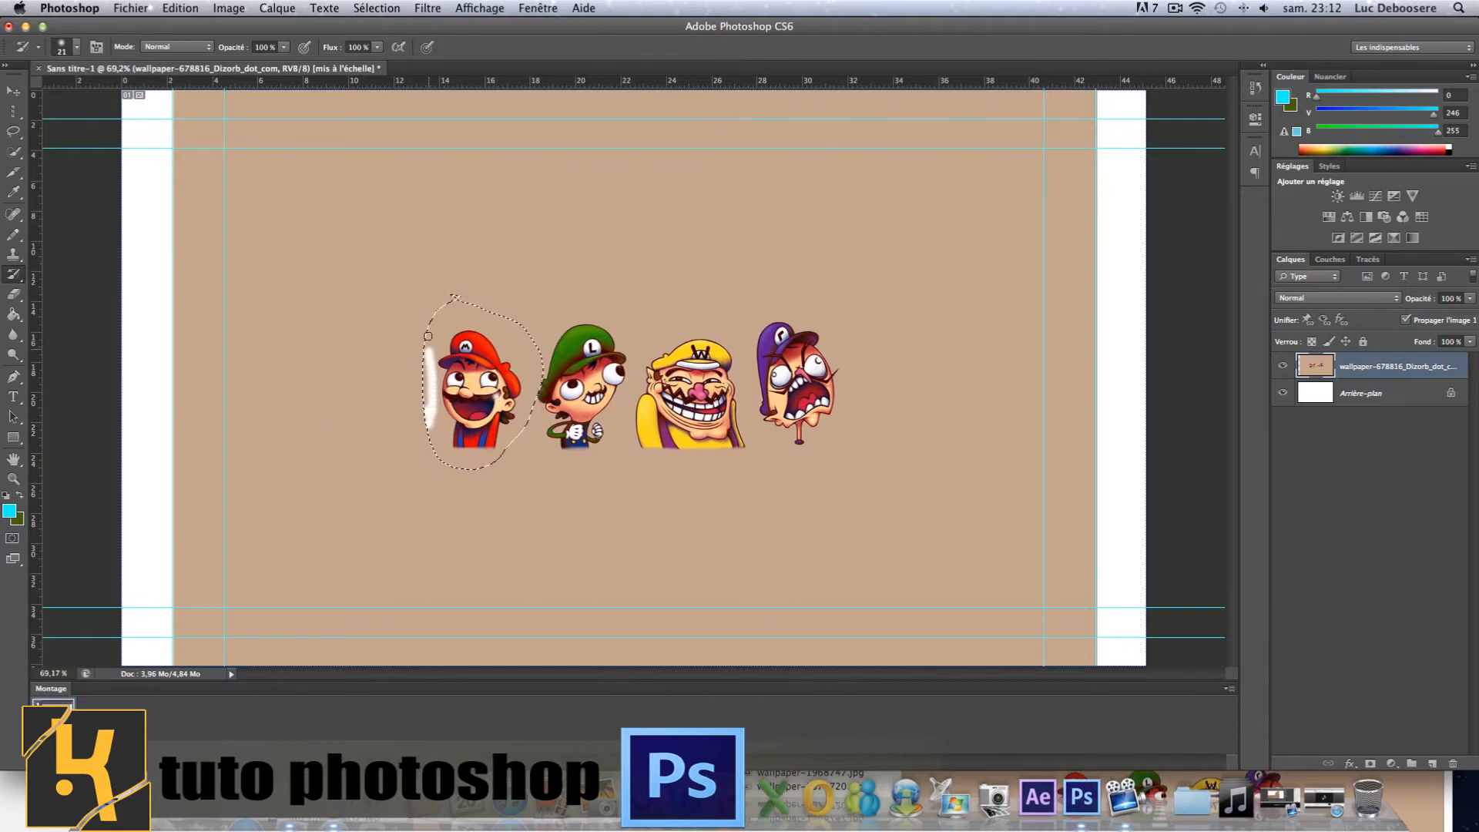
pyautogui.press('super+z')
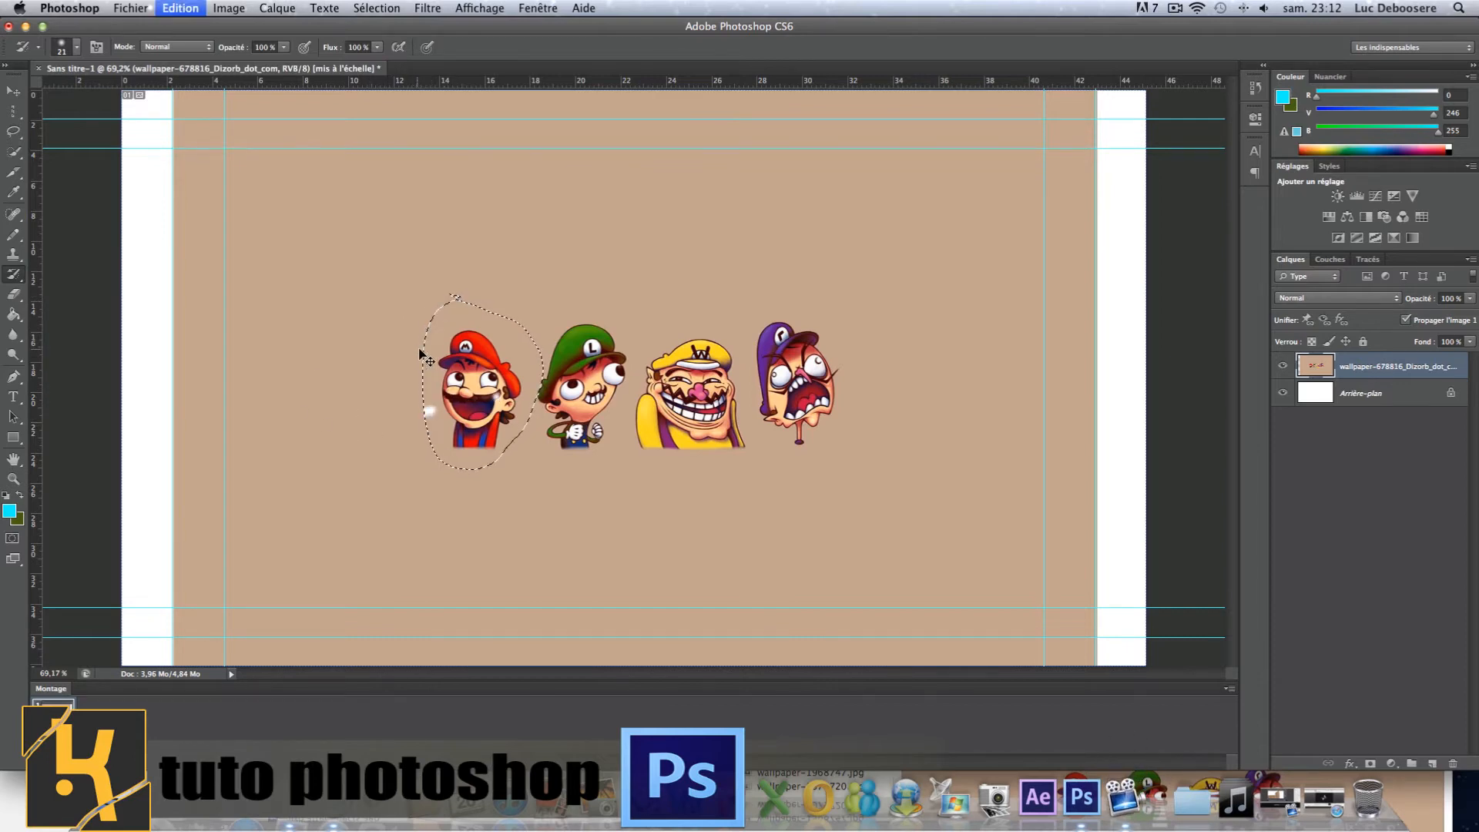
# Delete the last two history brush states from the document history, keeping the first history brush state
pyautogui.click(1256, 87)
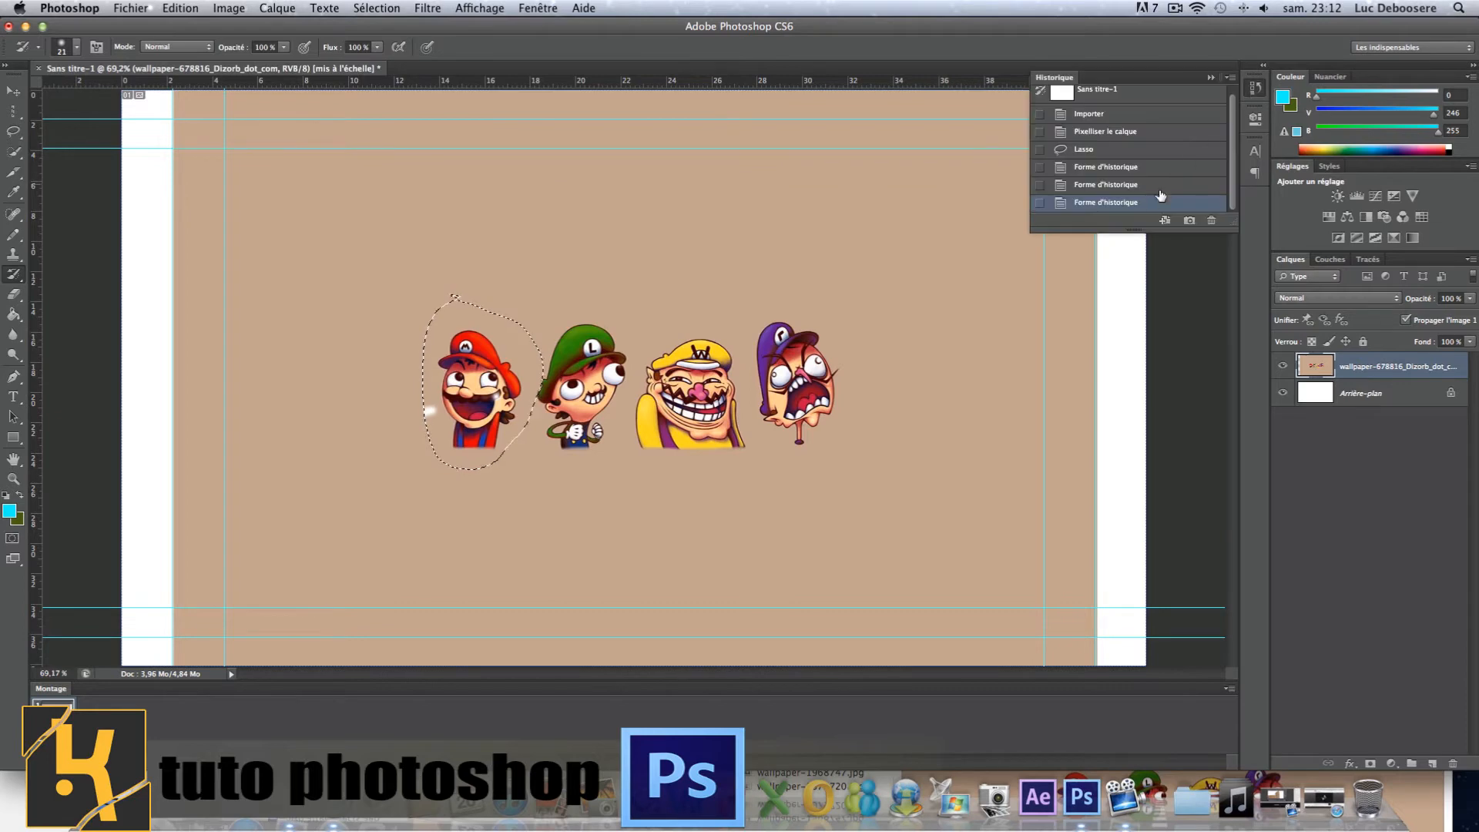
pyautogui.click(1212, 222)
pyautogui.press('Return')
pyautogui.click(1212, 222)
pyautogui.press('Return')
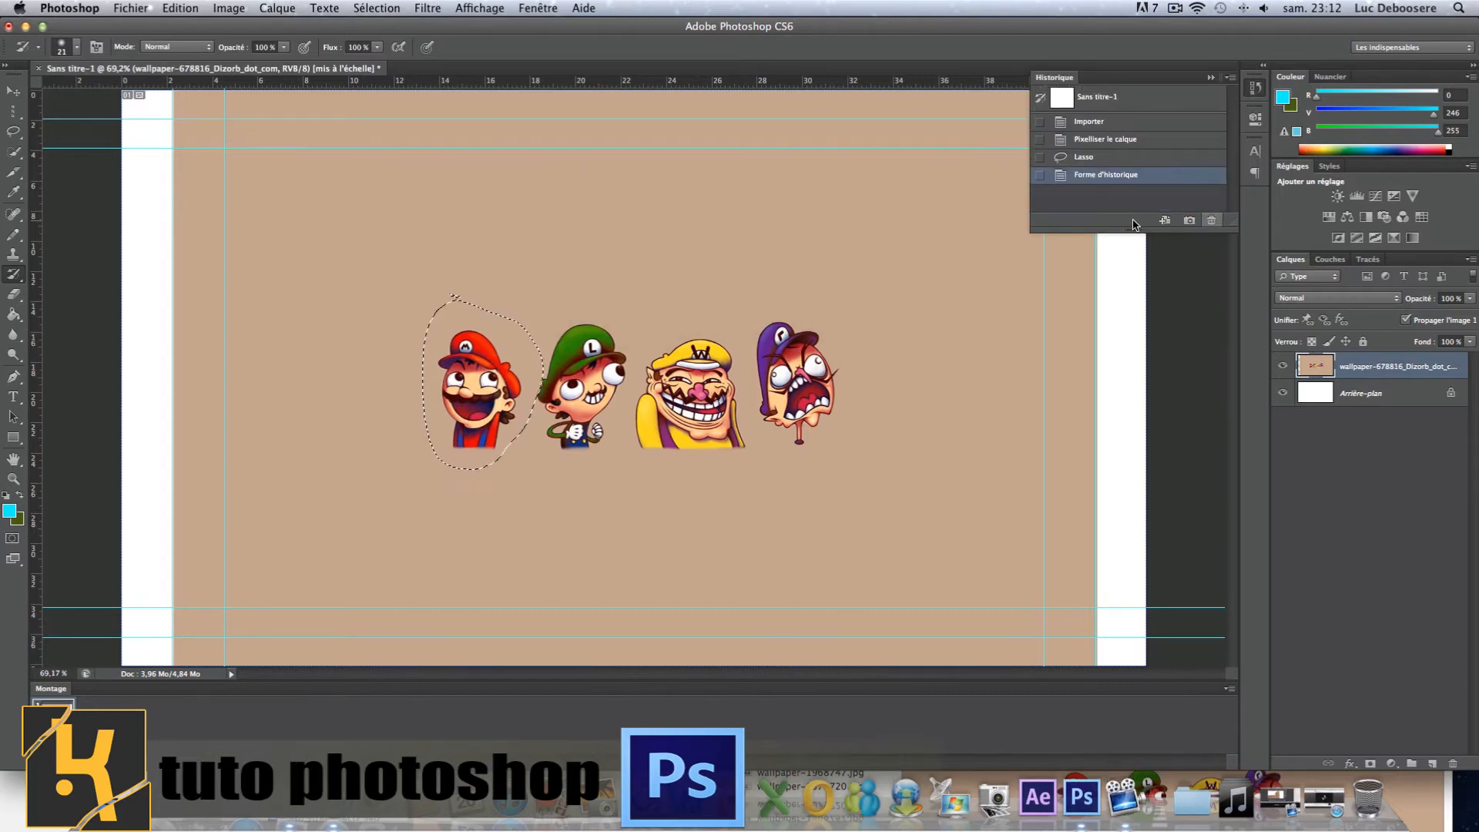
pyautogui.click(1060, 74)
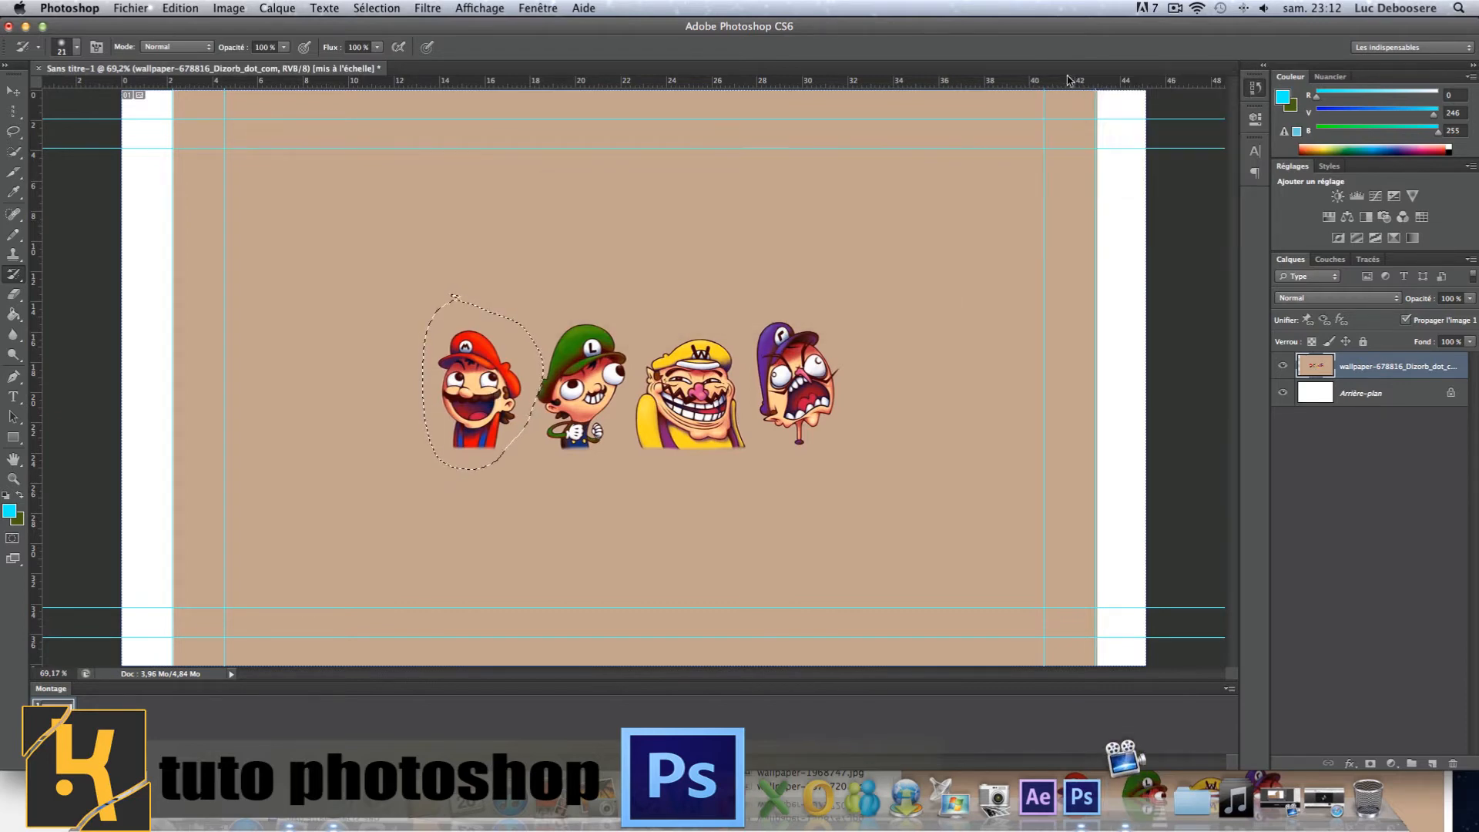
# Erase the red-capped character inside the lasso selection using the Eraser with a hard 53 px tip
pyautogui.click(13, 294)
pyautogui.rightClick(408, 375)
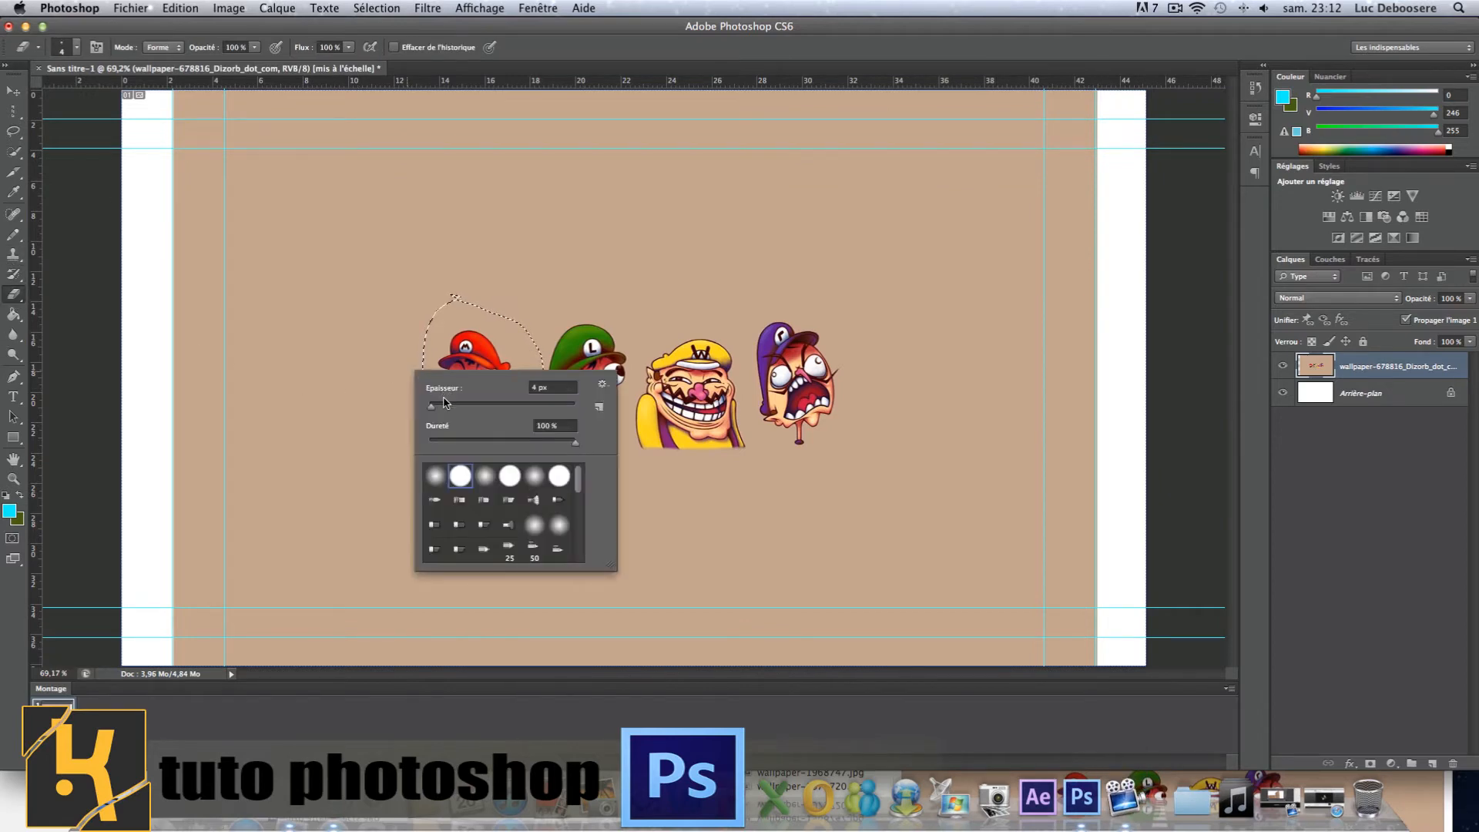
pyautogui.moveTo(435, 410); pyautogui.dragTo(468, 408)
pyautogui.moveTo(438, 331)
pyautogui.mouseDown()
pyautogui.moveTo(498, 322)
pyautogui.moveTo(427, 387)
pyautogui.moveTo(440, 432)
pyautogui.mouseUp()
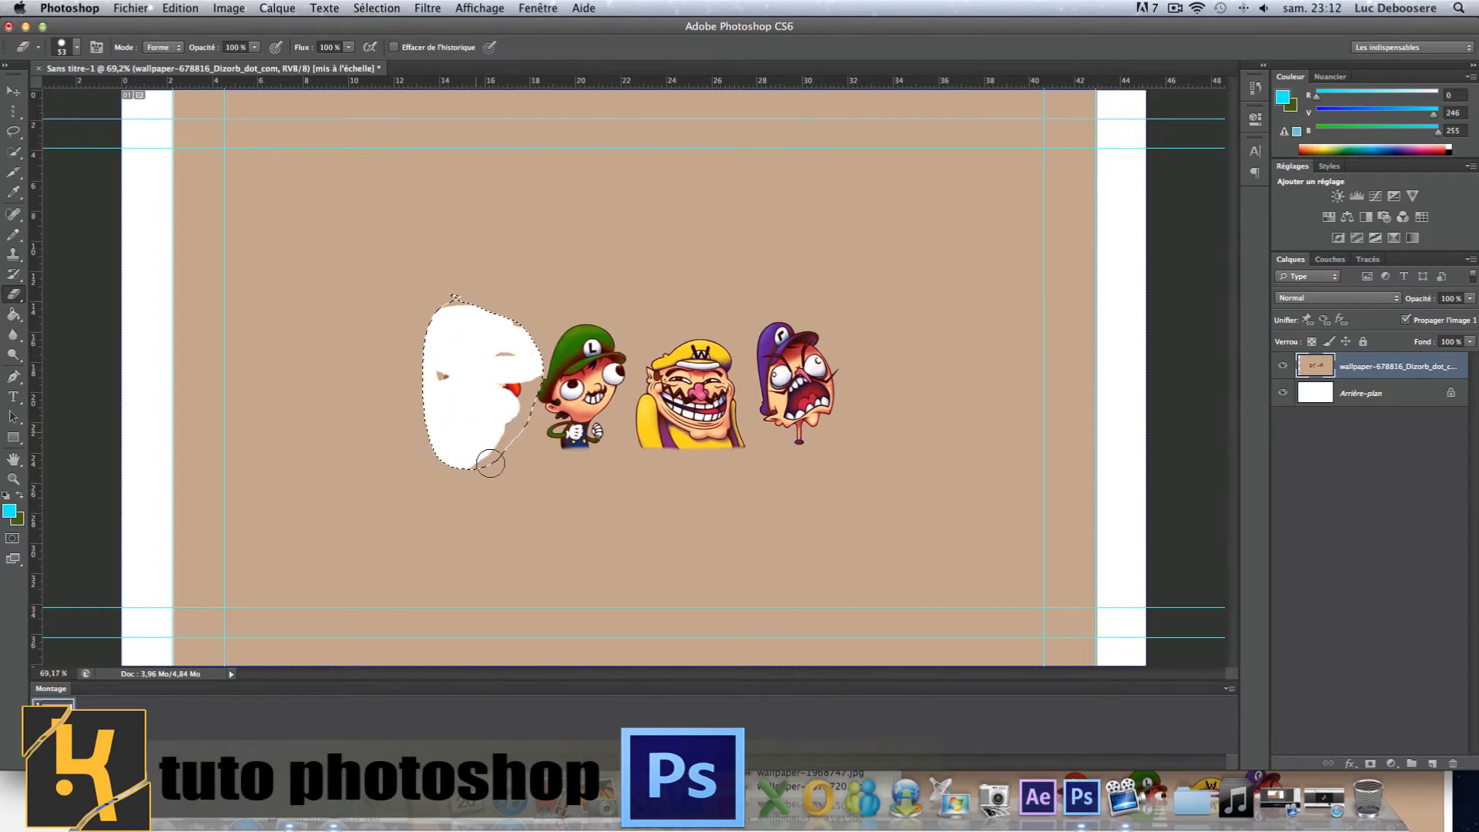
pyautogui.moveTo(520, 404); pyautogui.dragTo(475, 388)
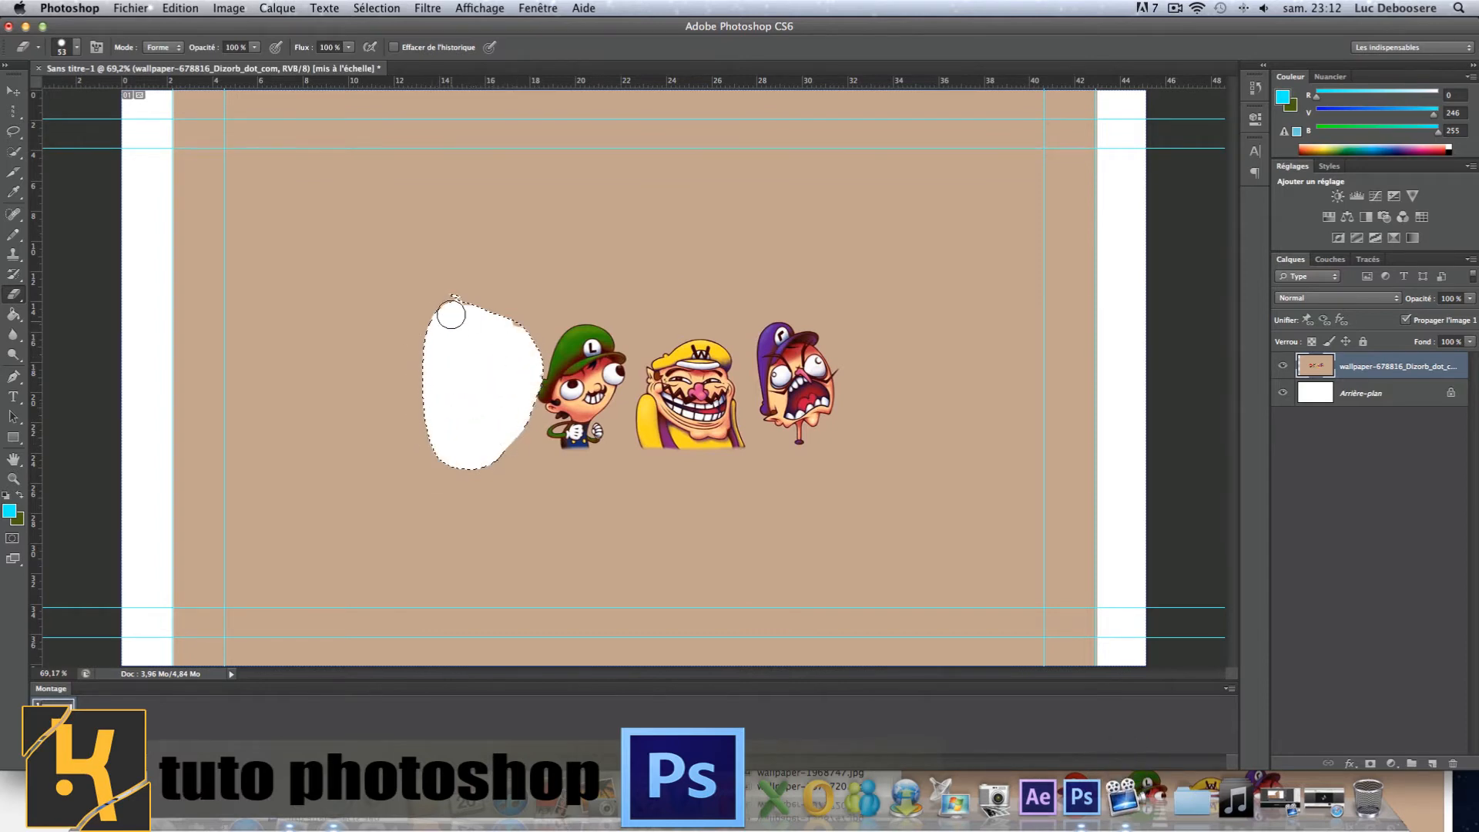
# Switch the eraser to a soft round tip and delete the eraser strokes from the document history
pyautogui.rightClick(512, 322)
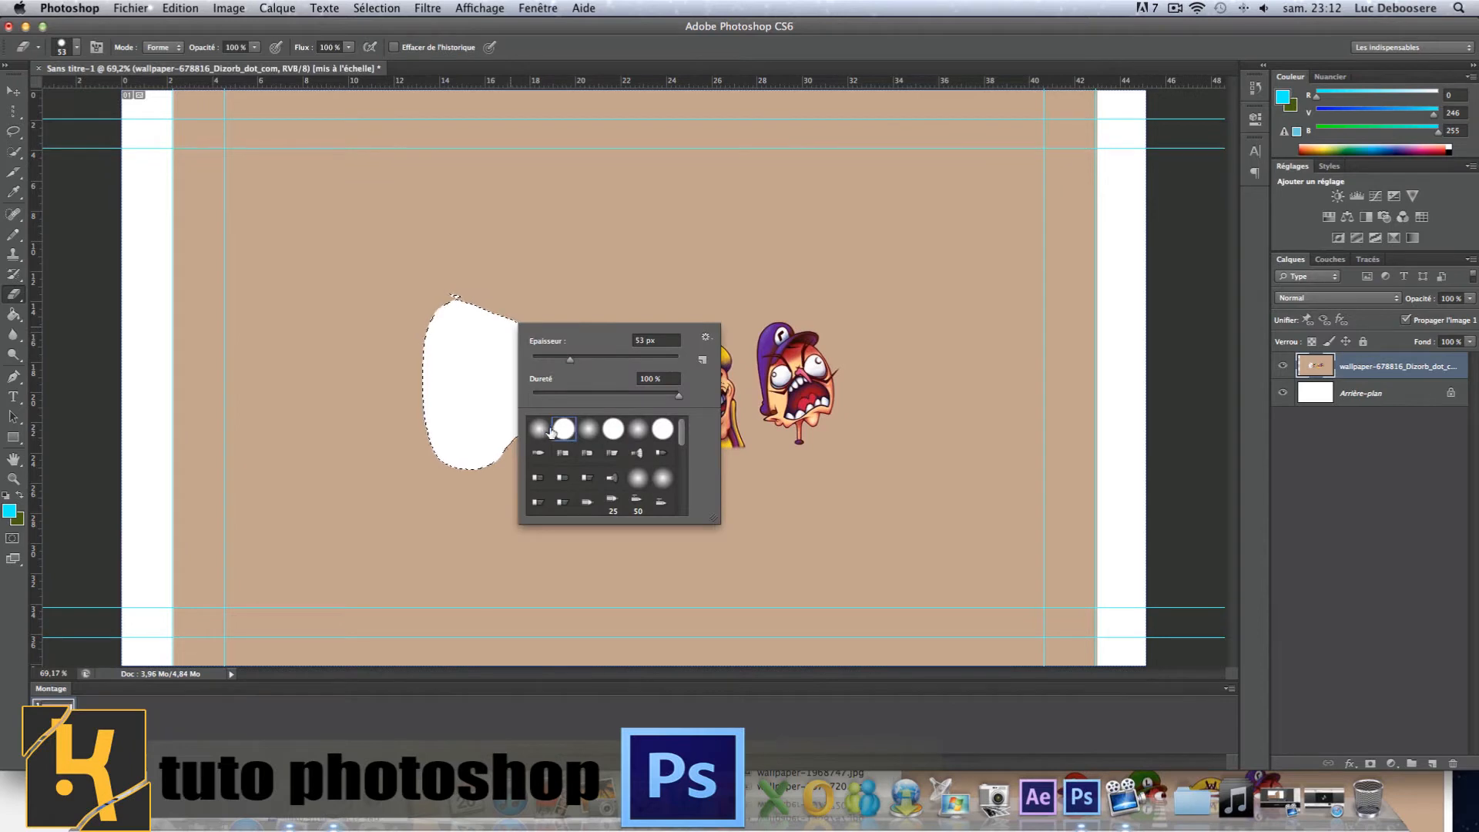
pyautogui.click(625, 265)
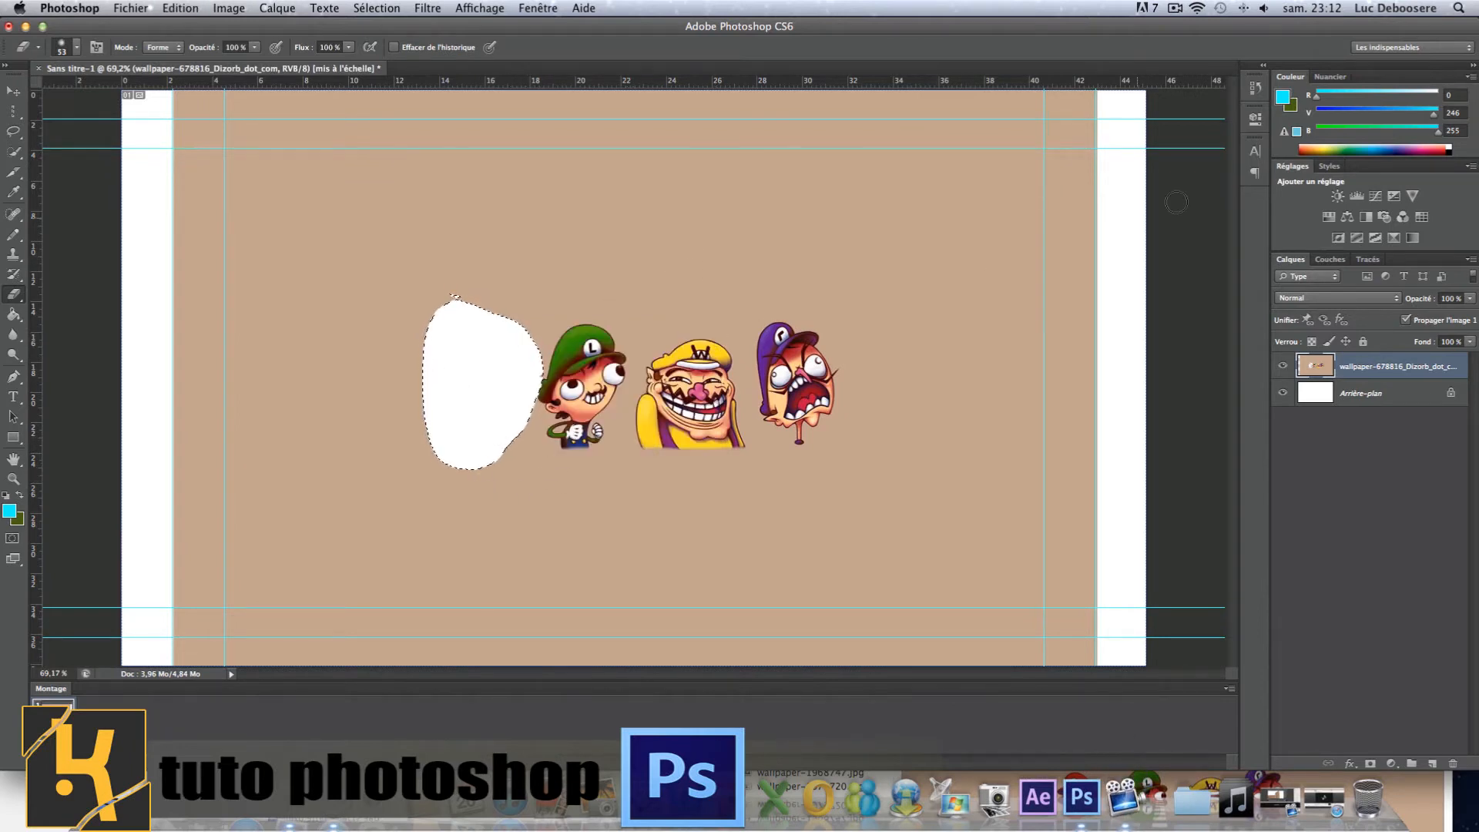
pyautogui.click(1255, 87)
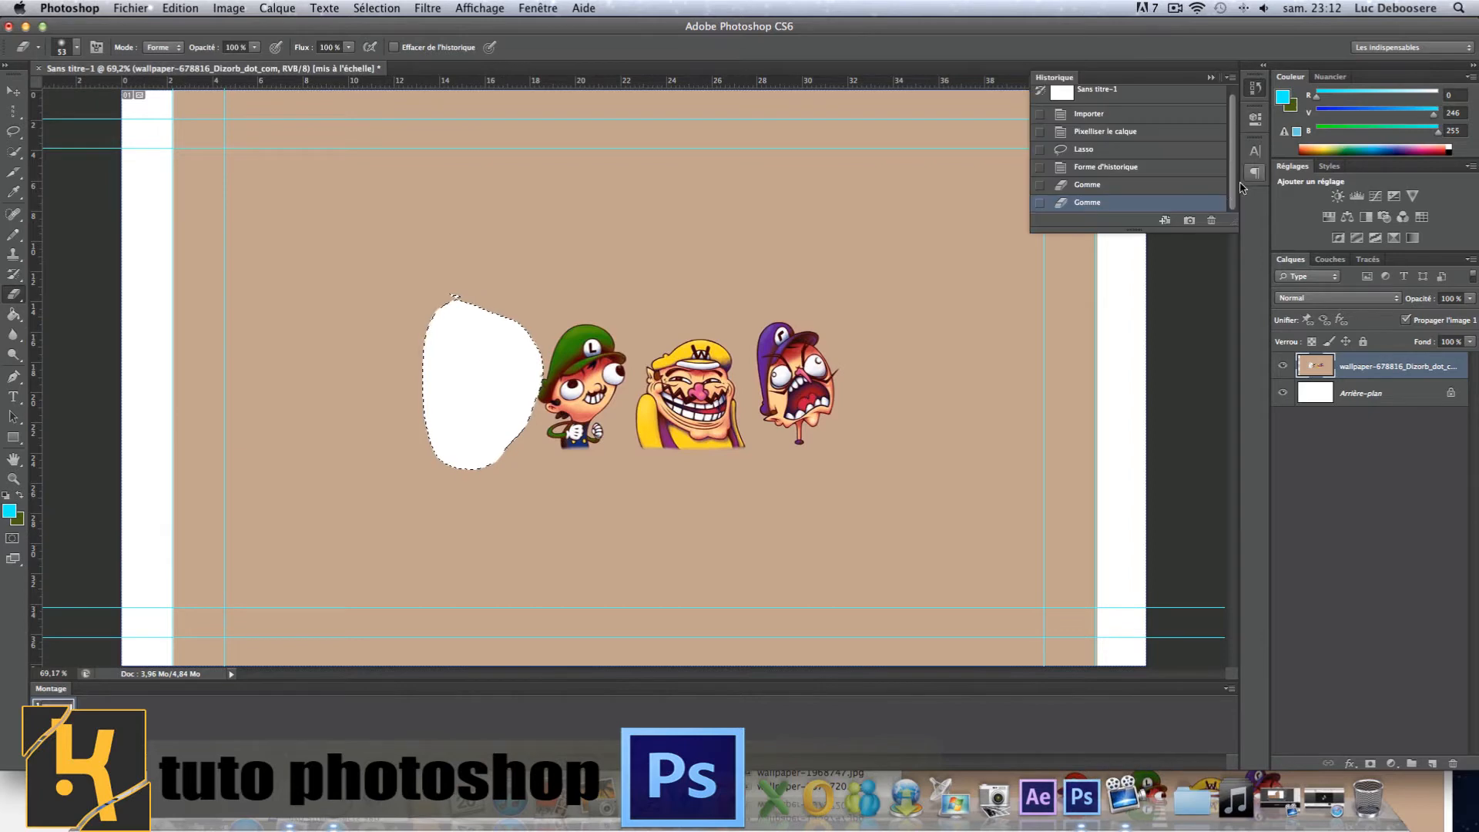
pyautogui.click(1155, 167)
pyautogui.click(1151, 185)
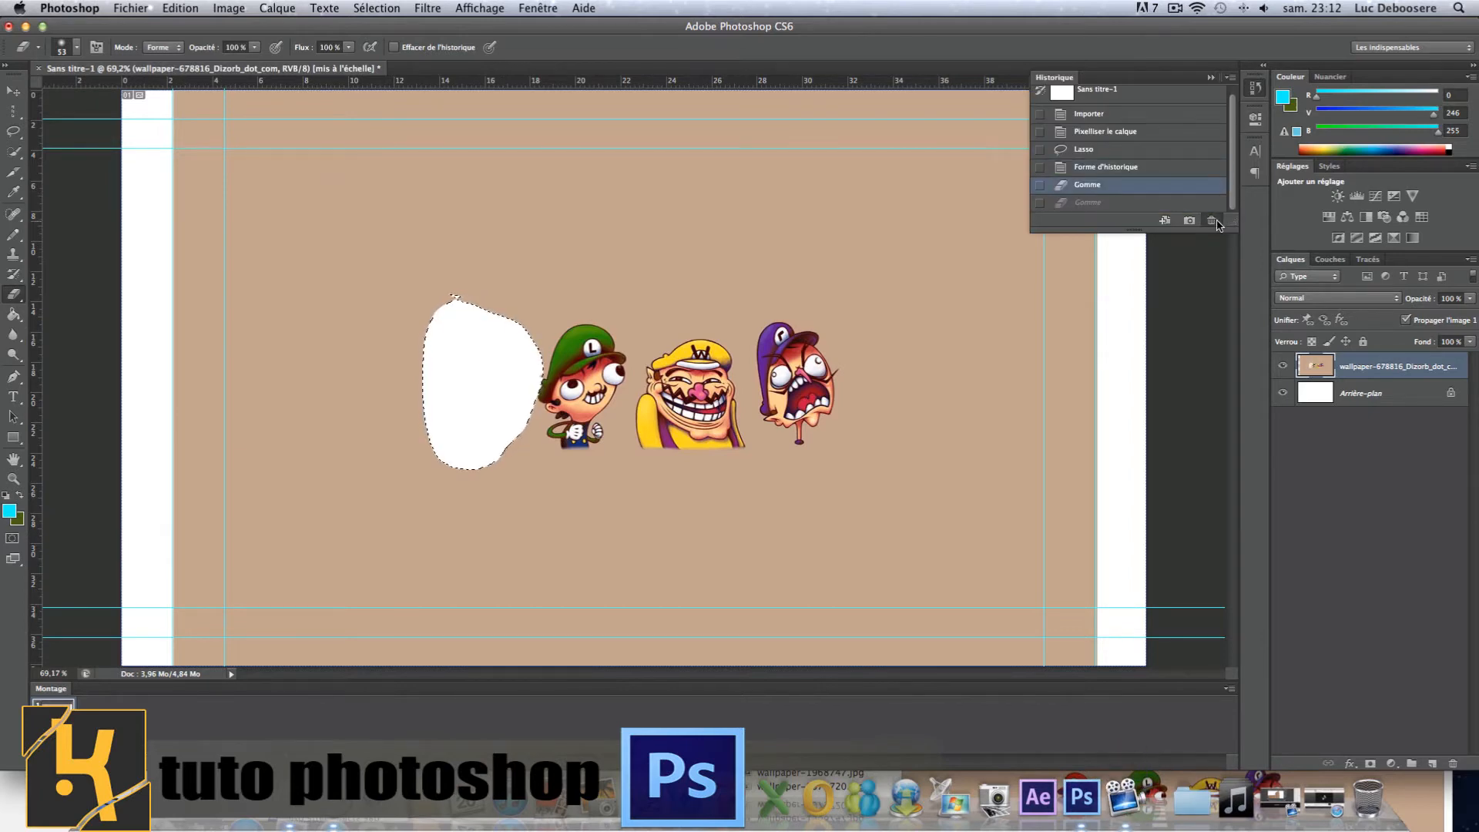
pyautogui.click(1210, 221)
pyautogui.press('Return')
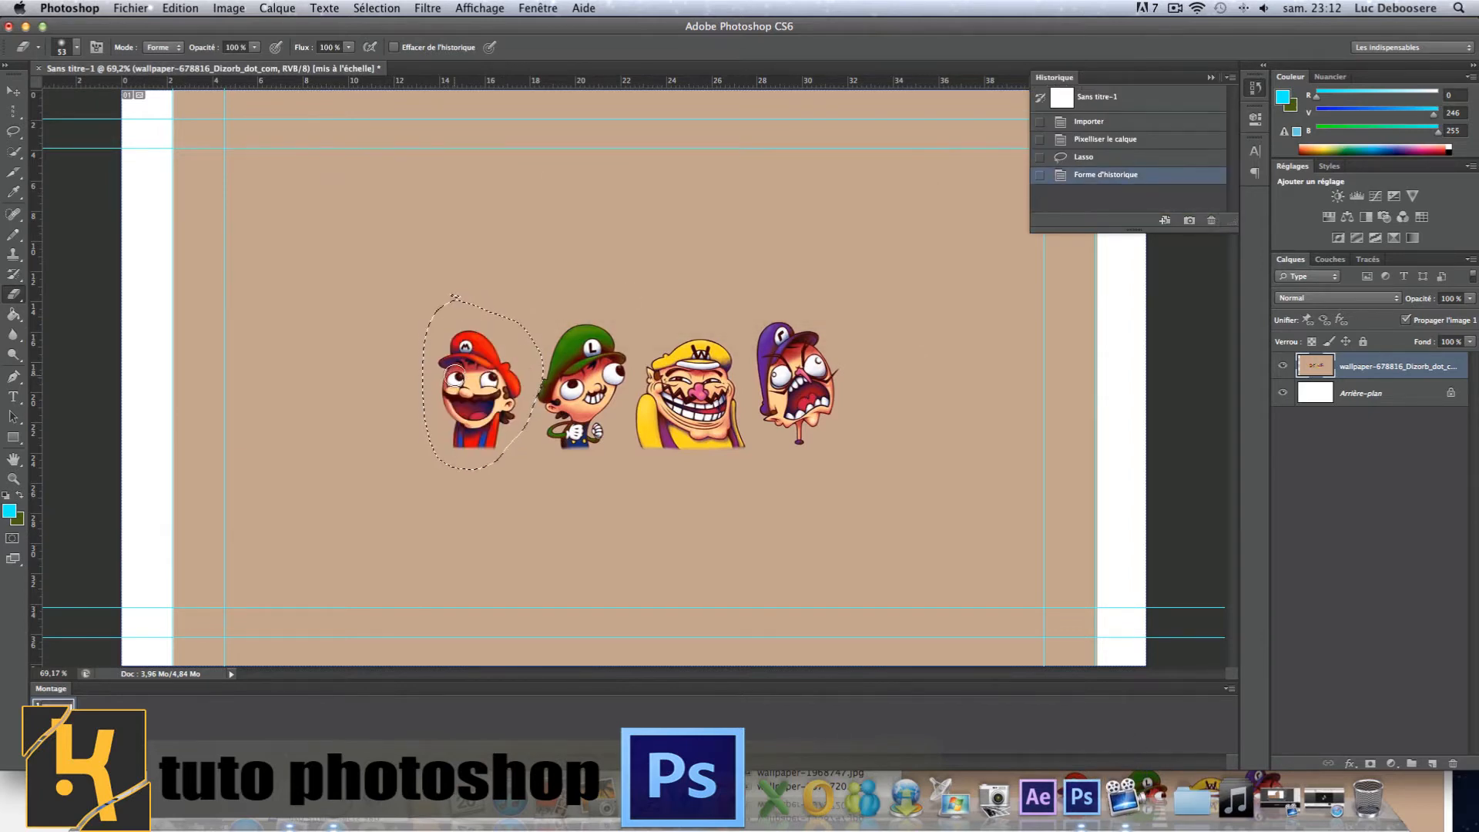
# Erase parts of the red-capped character and its background inside the lasso selection with the soft 53 px eraser
pyautogui.click(456, 373)
pyautogui.click(508, 362)
pyautogui.click(509, 385)
pyautogui.click(492, 430)
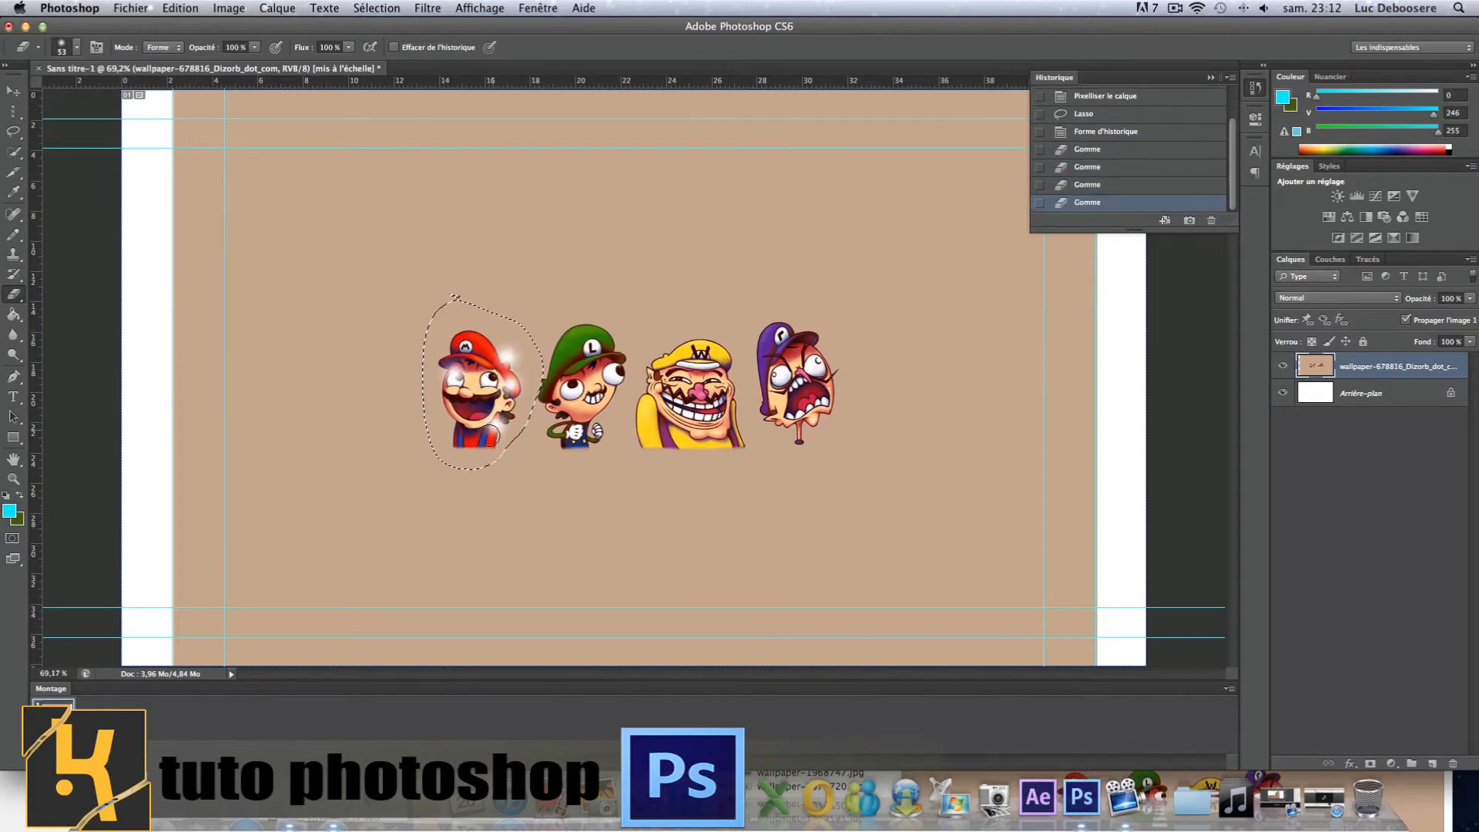
pyautogui.click(450, 463)
pyautogui.moveTo(463, 436)
pyautogui.mouseDown()
pyautogui.moveTo(438, 419)
pyautogui.moveTo(435, 339)
pyautogui.moveTo(478, 319)
pyautogui.moveTo(508, 343)
pyautogui.moveTo(523, 332)
pyautogui.mouseUp()
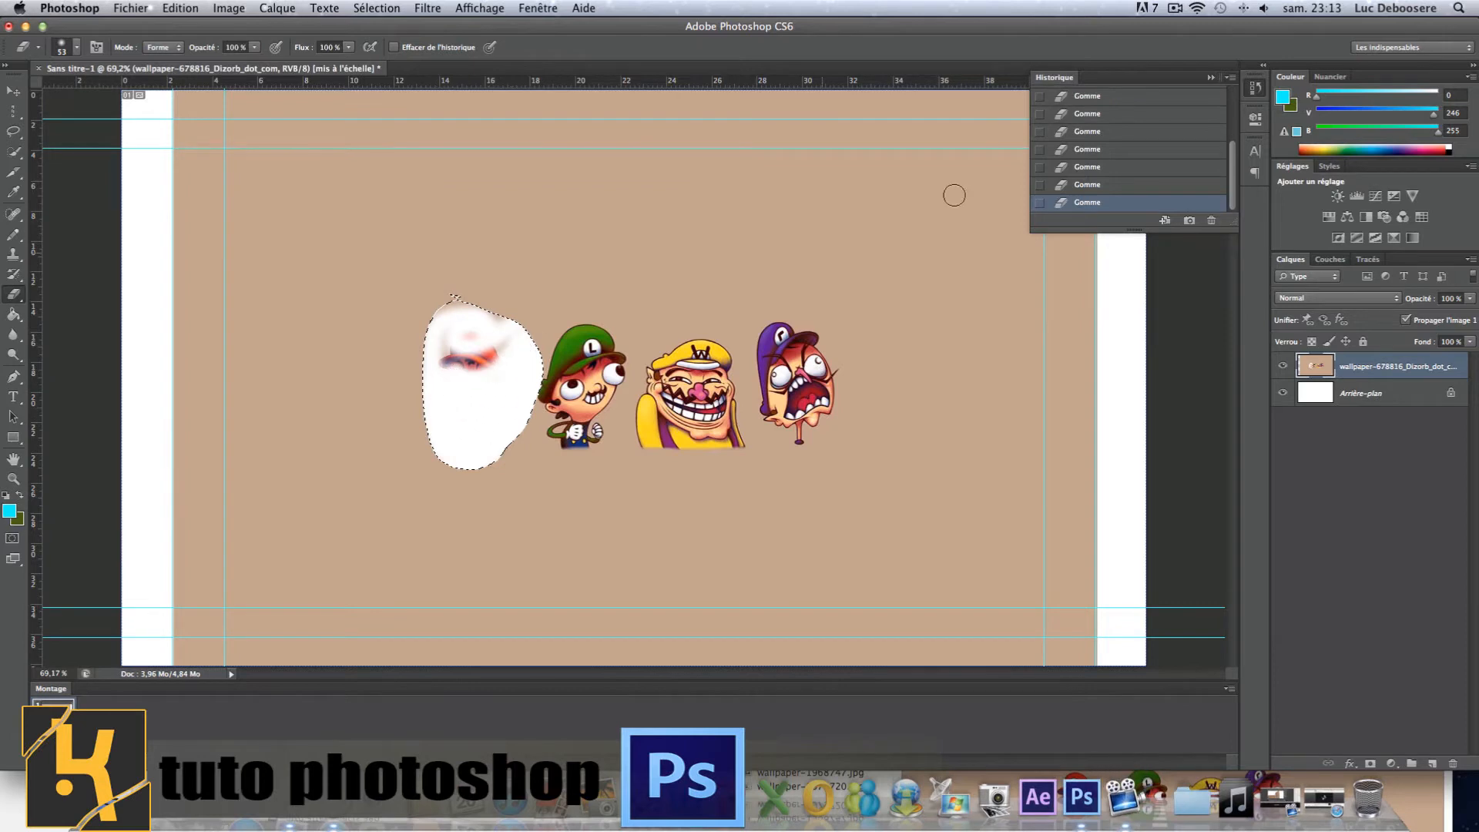
# Delete all the soft eraser strokes from the history to restore the red-capped character
pyautogui.moveTo(1163, 206); pyautogui.dragTo(1210, 223)
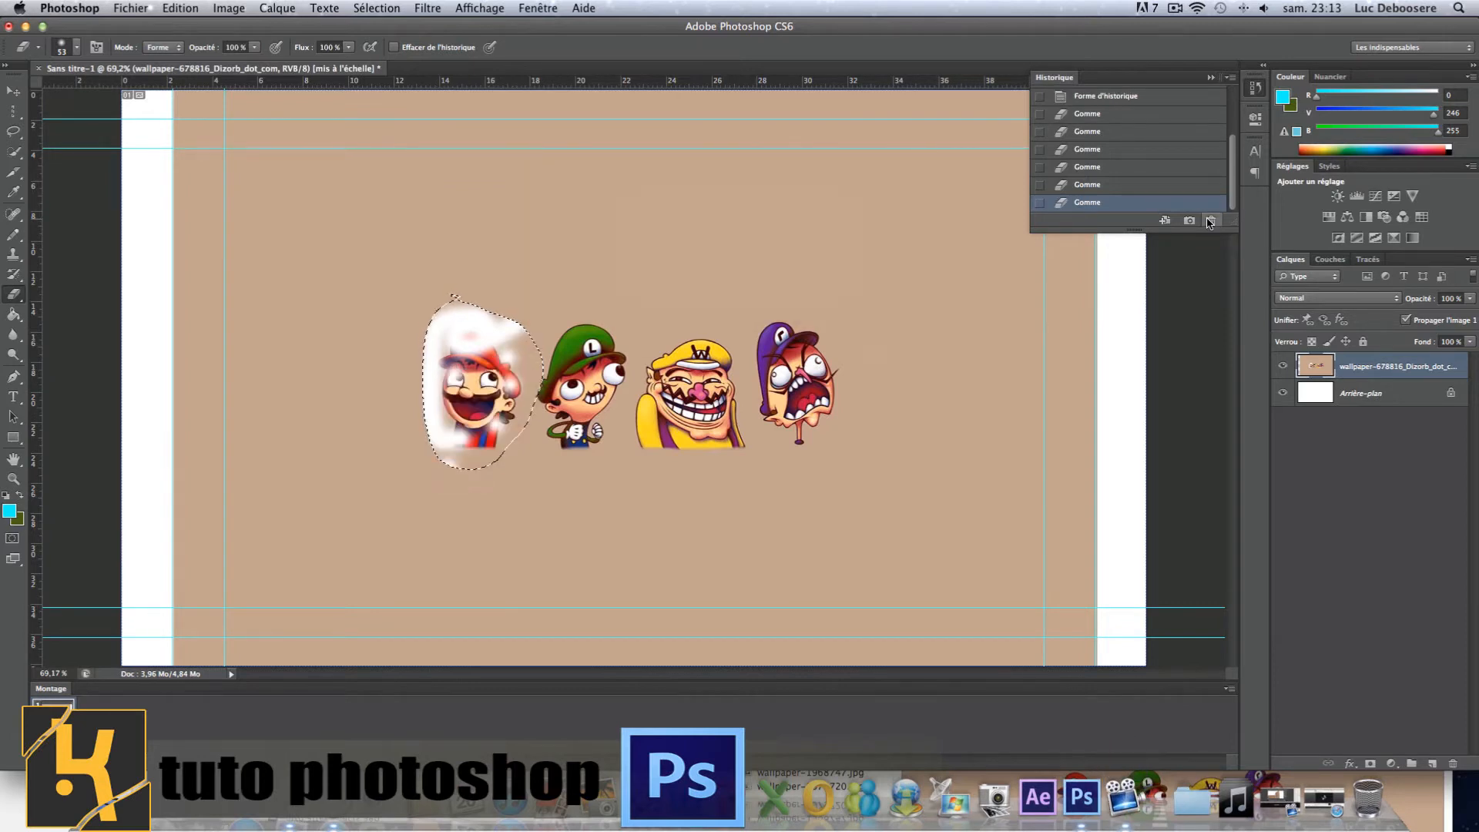
pyautogui.click(1209, 221)
pyautogui.click(1209, 221)
pyautogui.click(1208, 221)
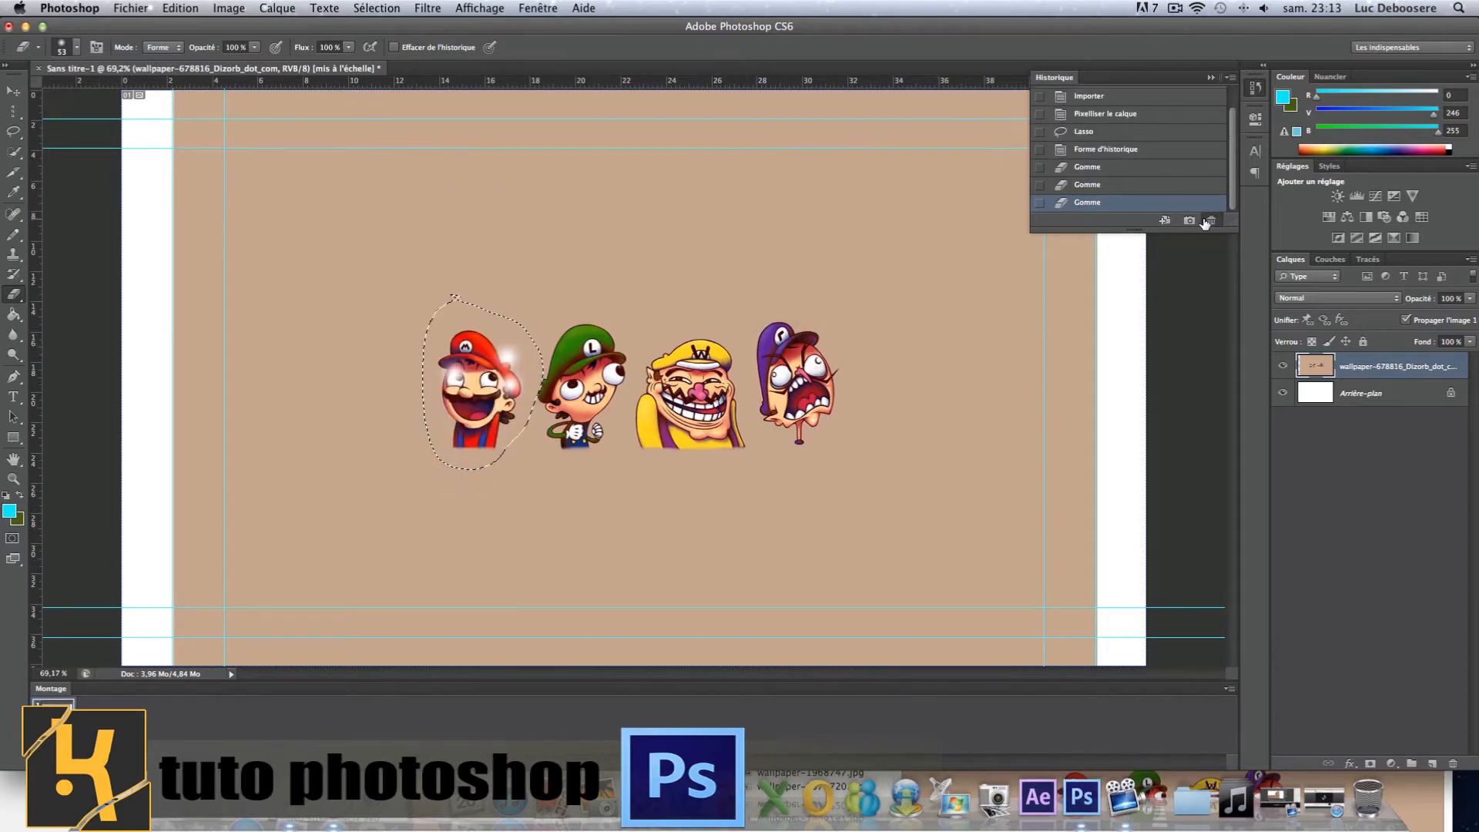
pyautogui.click(1207, 222)
pyautogui.click(1207, 222)
pyautogui.click(1207, 222)
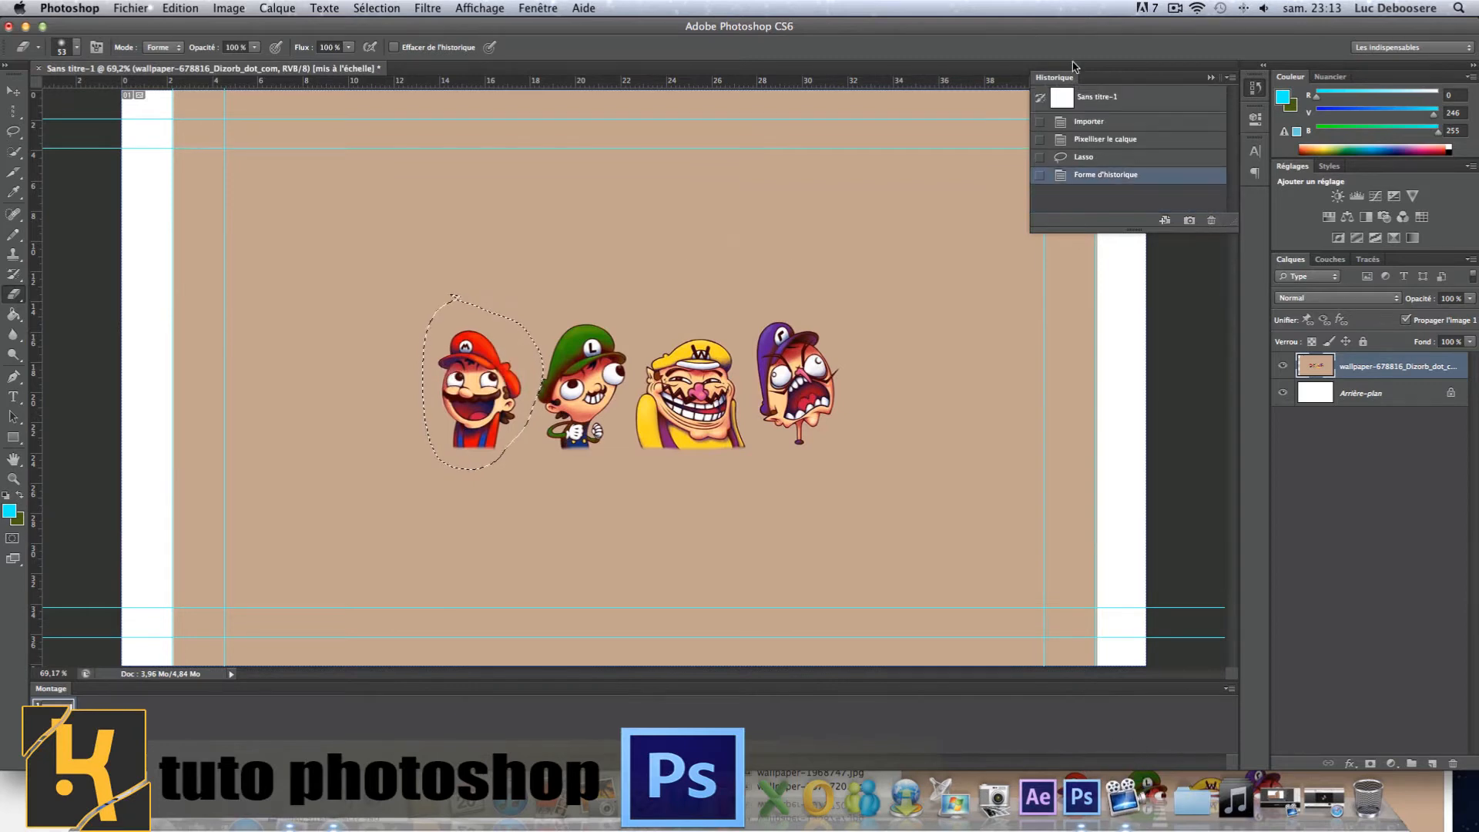
pyautogui.click(1069, 76)
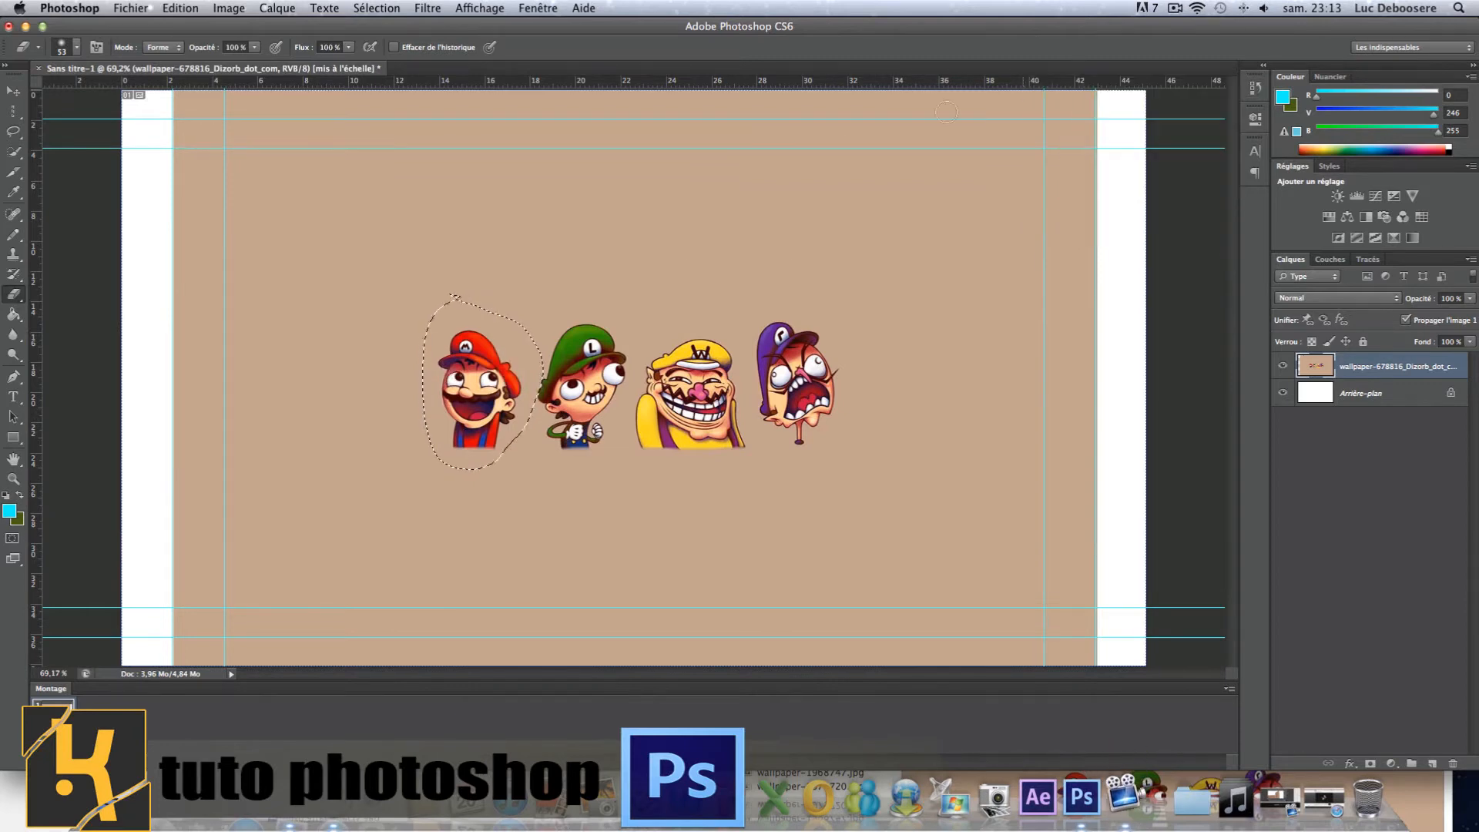
# Fill the selected background around the red-capped character and part of its face with cyan using the Paint Bucket
pyautogui.click(16, 318)
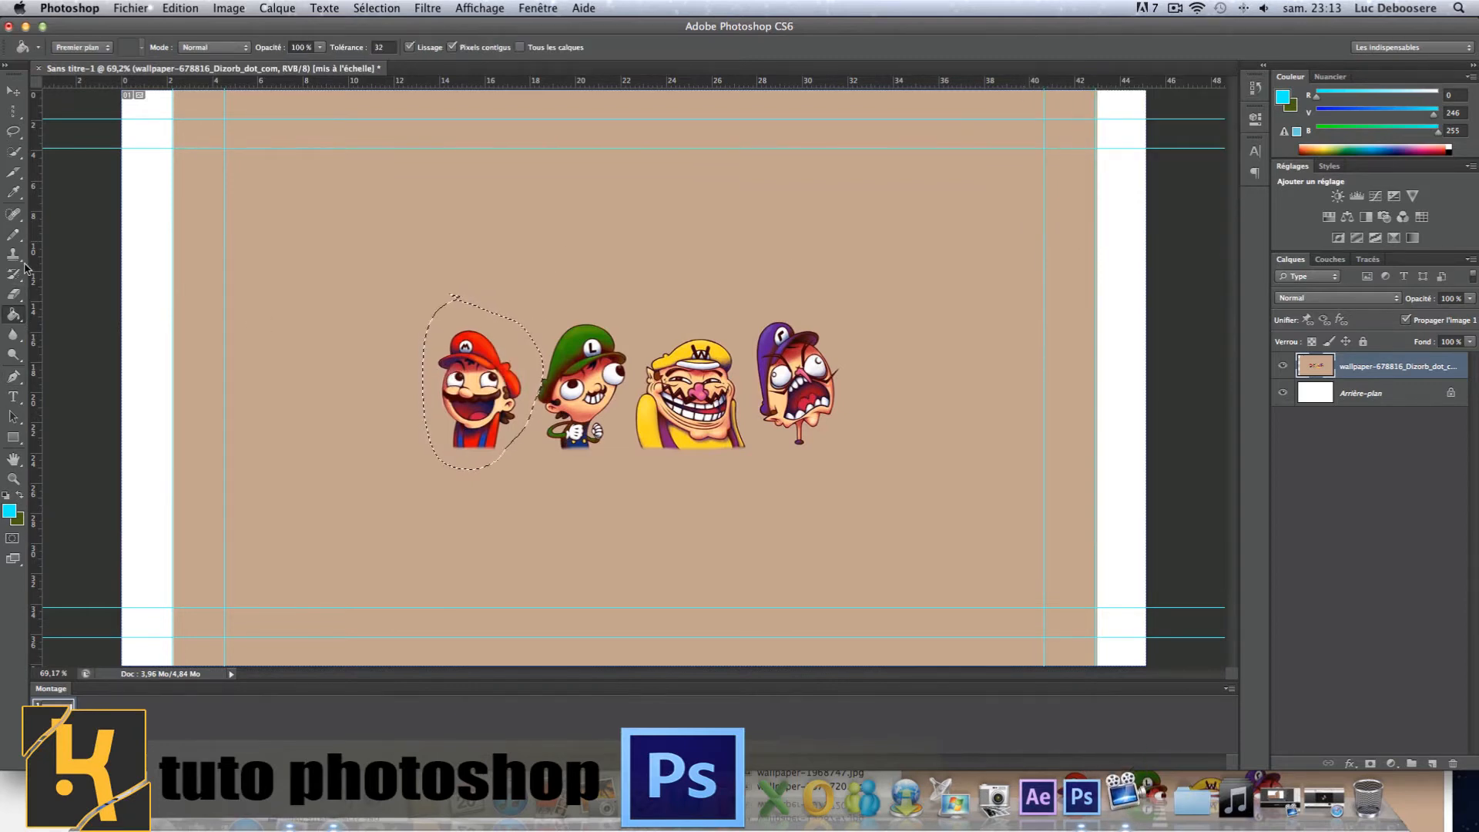
pyautogui.click(14, 320)
pyautogui.click(69, 325)
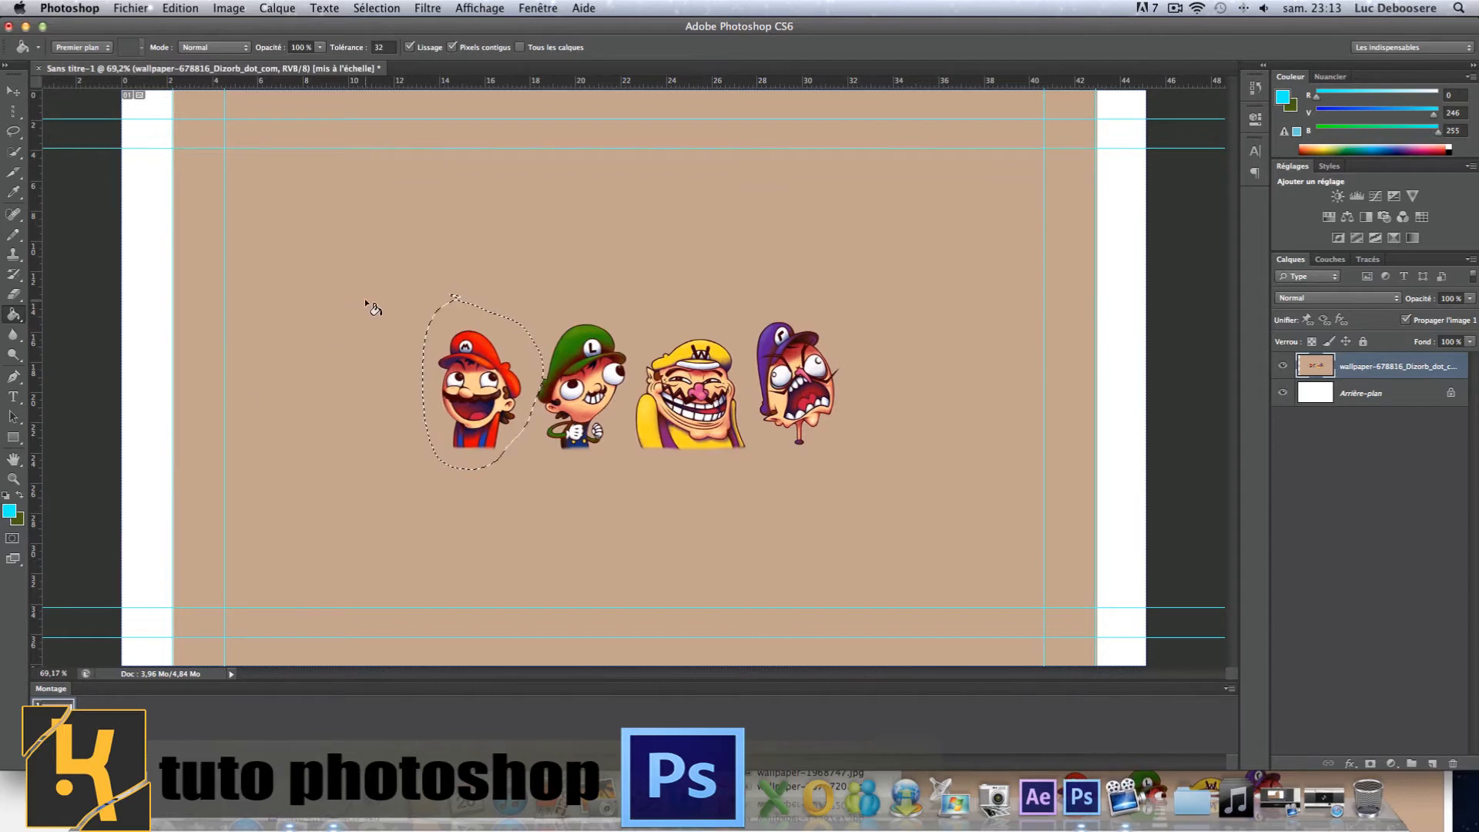
pyautogui.click(483, 337)
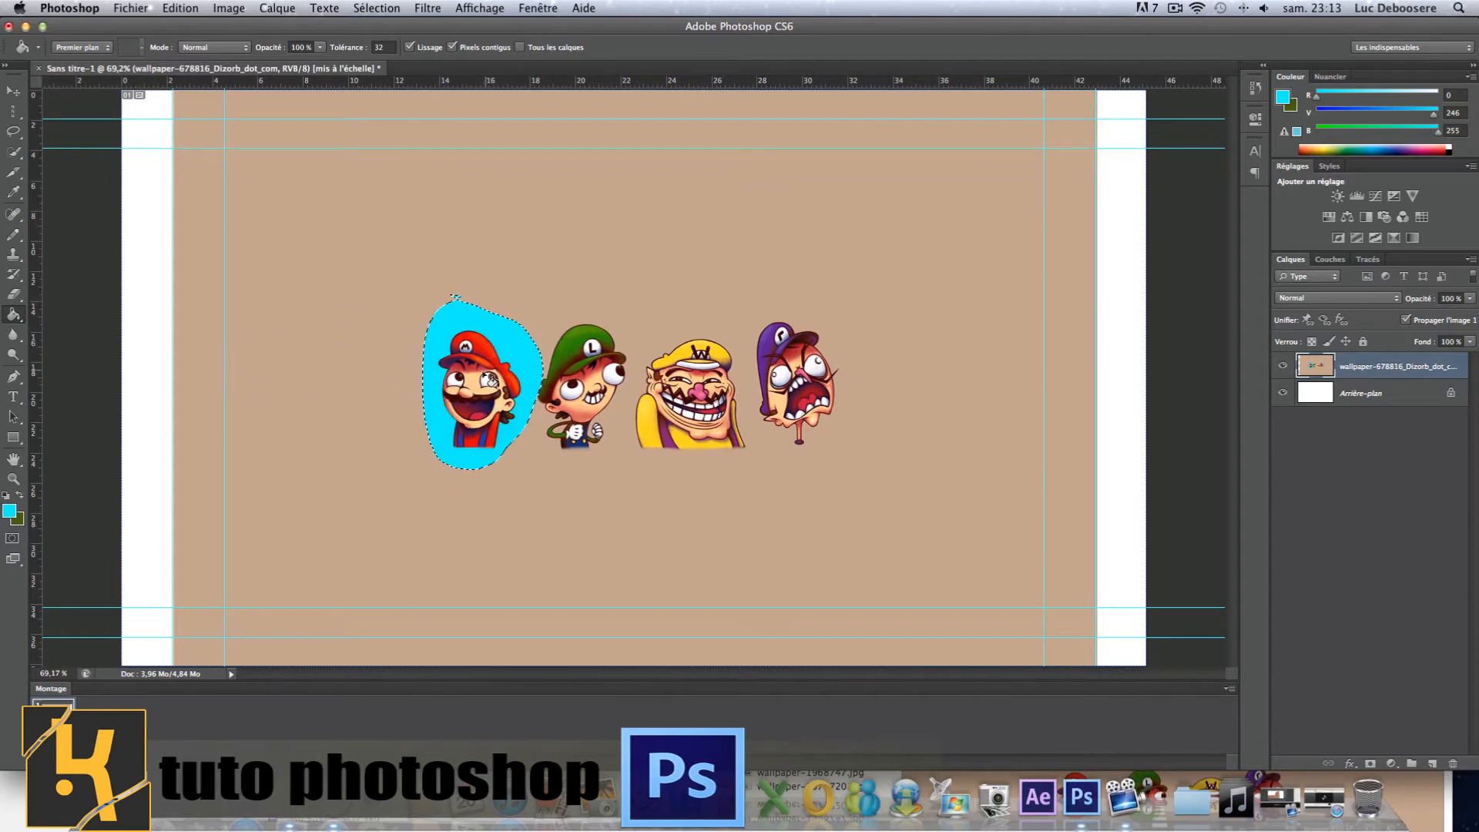
pyautogui.click(487, 384)
# Delete the last two paint bucket fills from the history, keeping the cyan background fill
pyautogui.click(1256, 87)
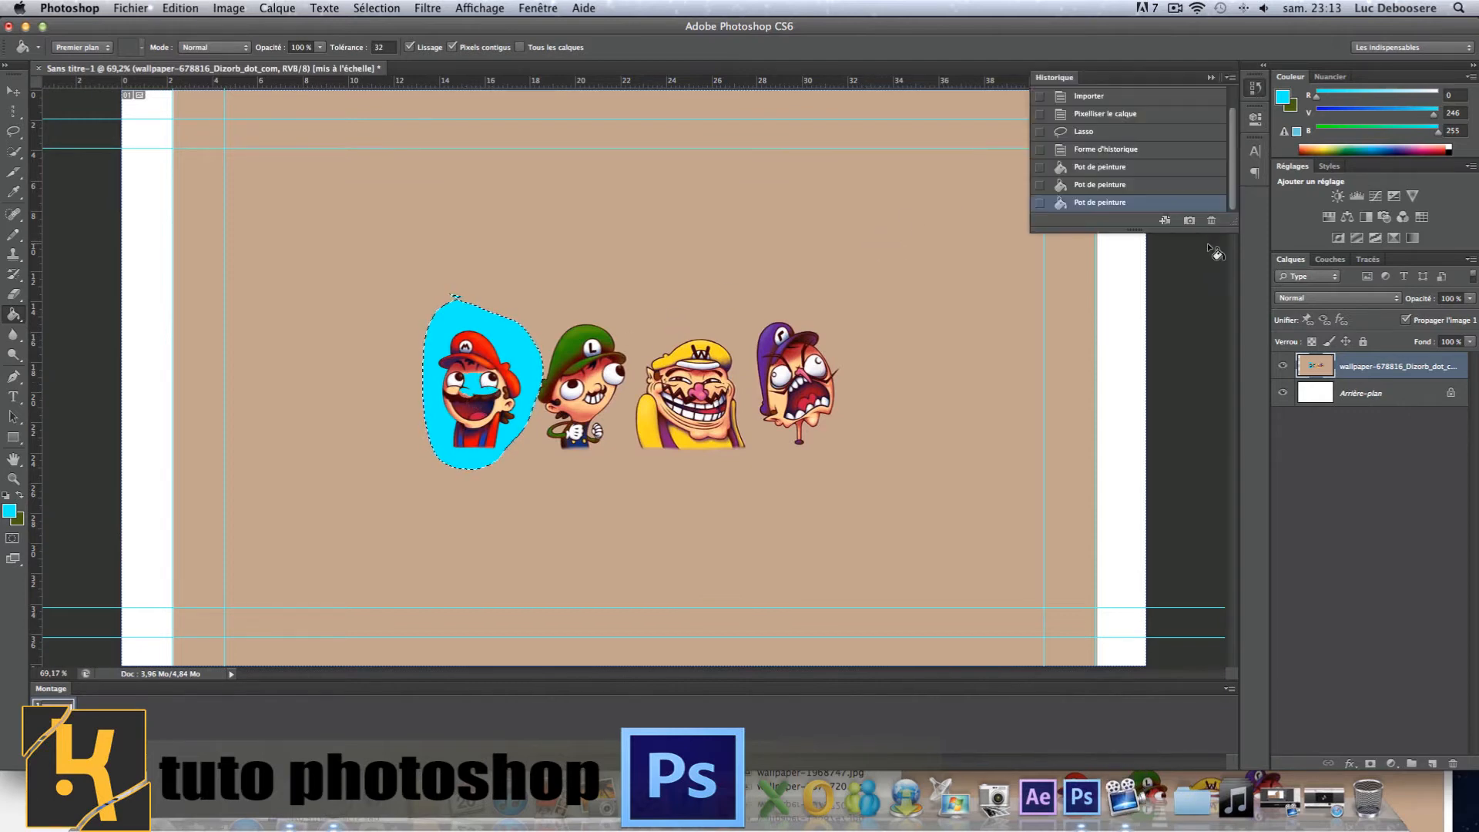
pyautogui.click(1212, 221)
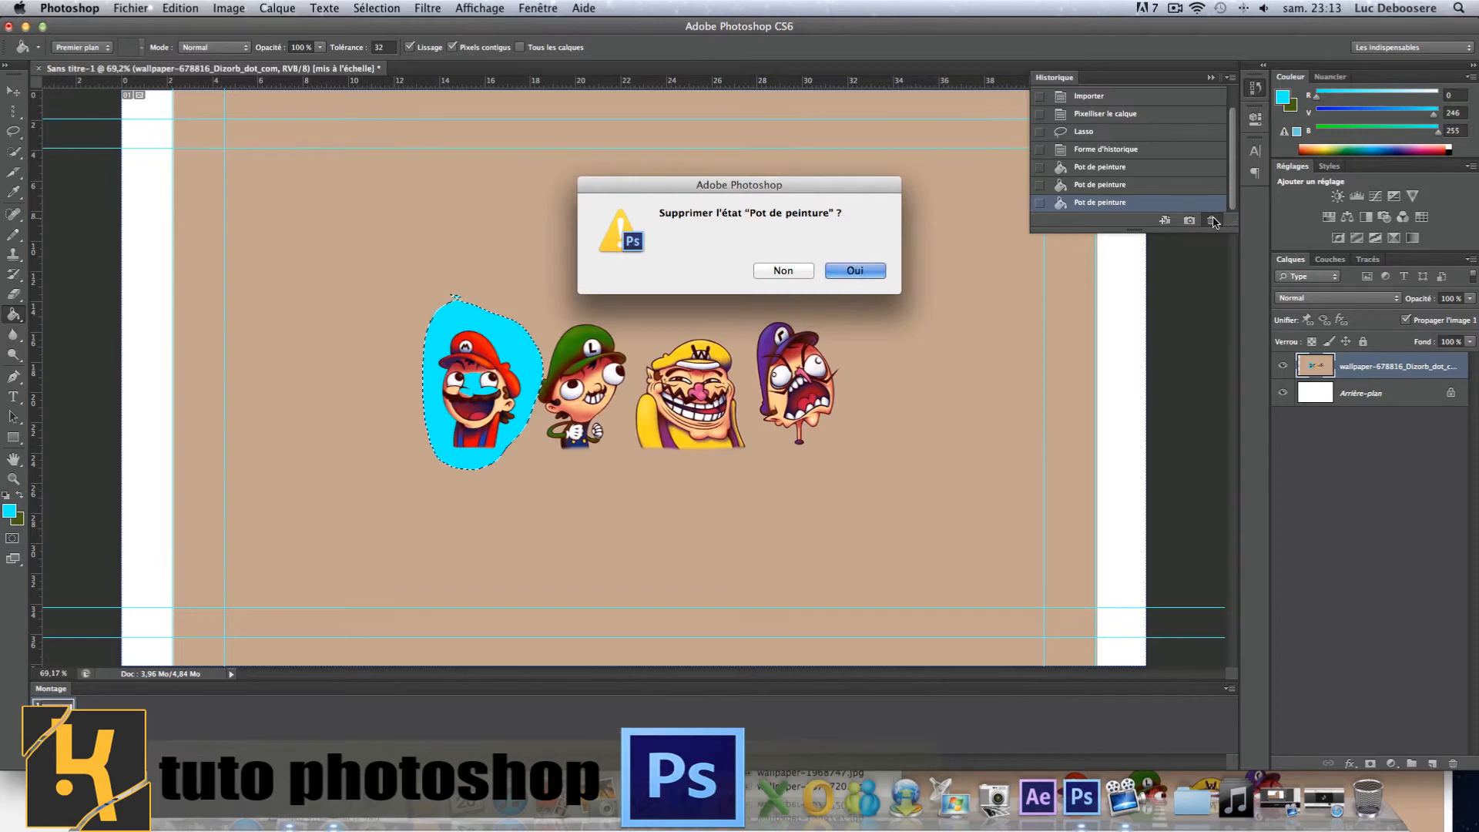
pyautogui.press('Return')
pyautogui.click(1213, 221)
pyautogui.press('Return')
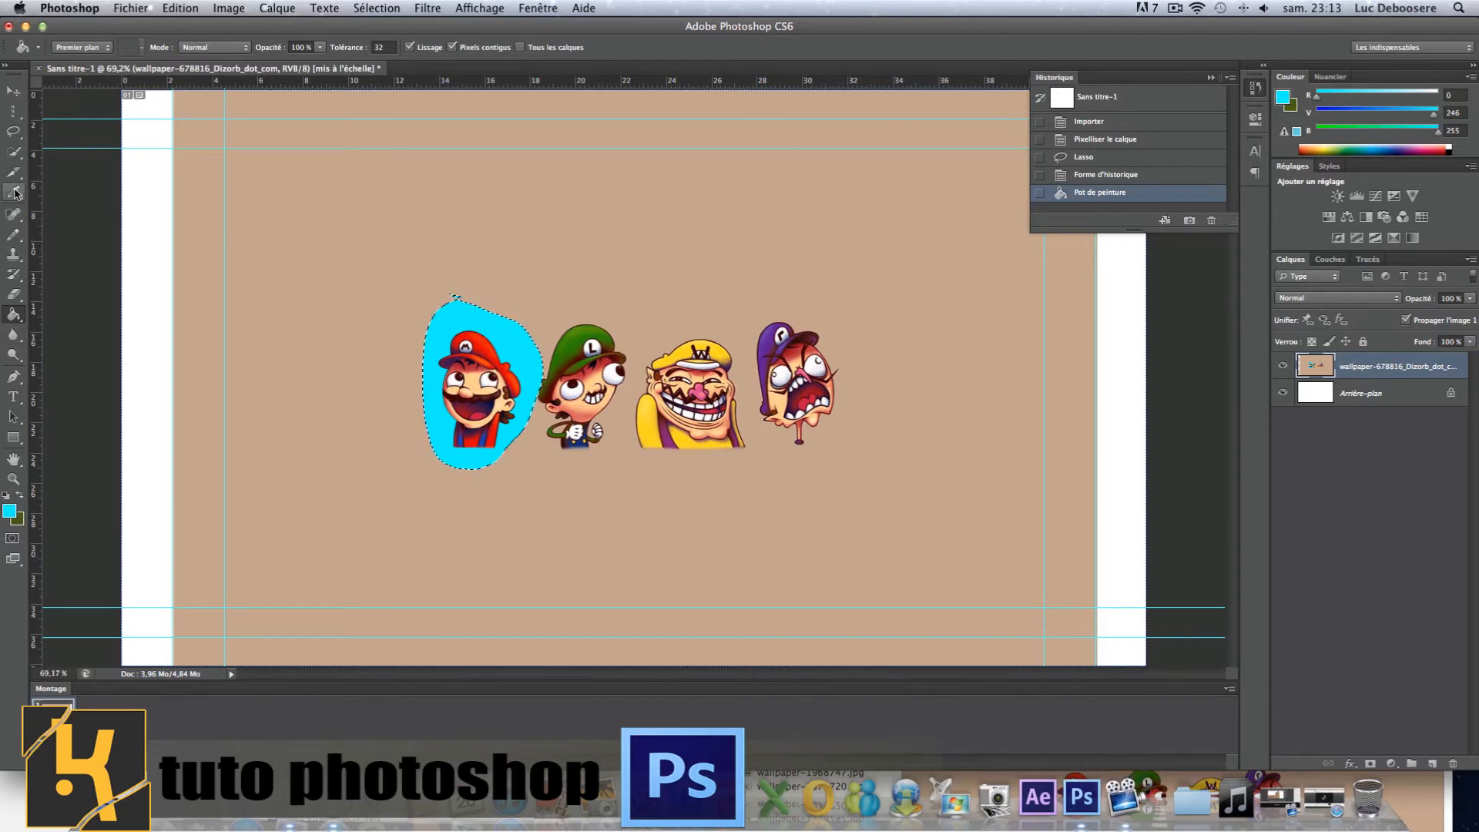
# Set the foreground colour to a bright cyan with RGB values 0, 255, 249
pyautogui.click(10, 511)
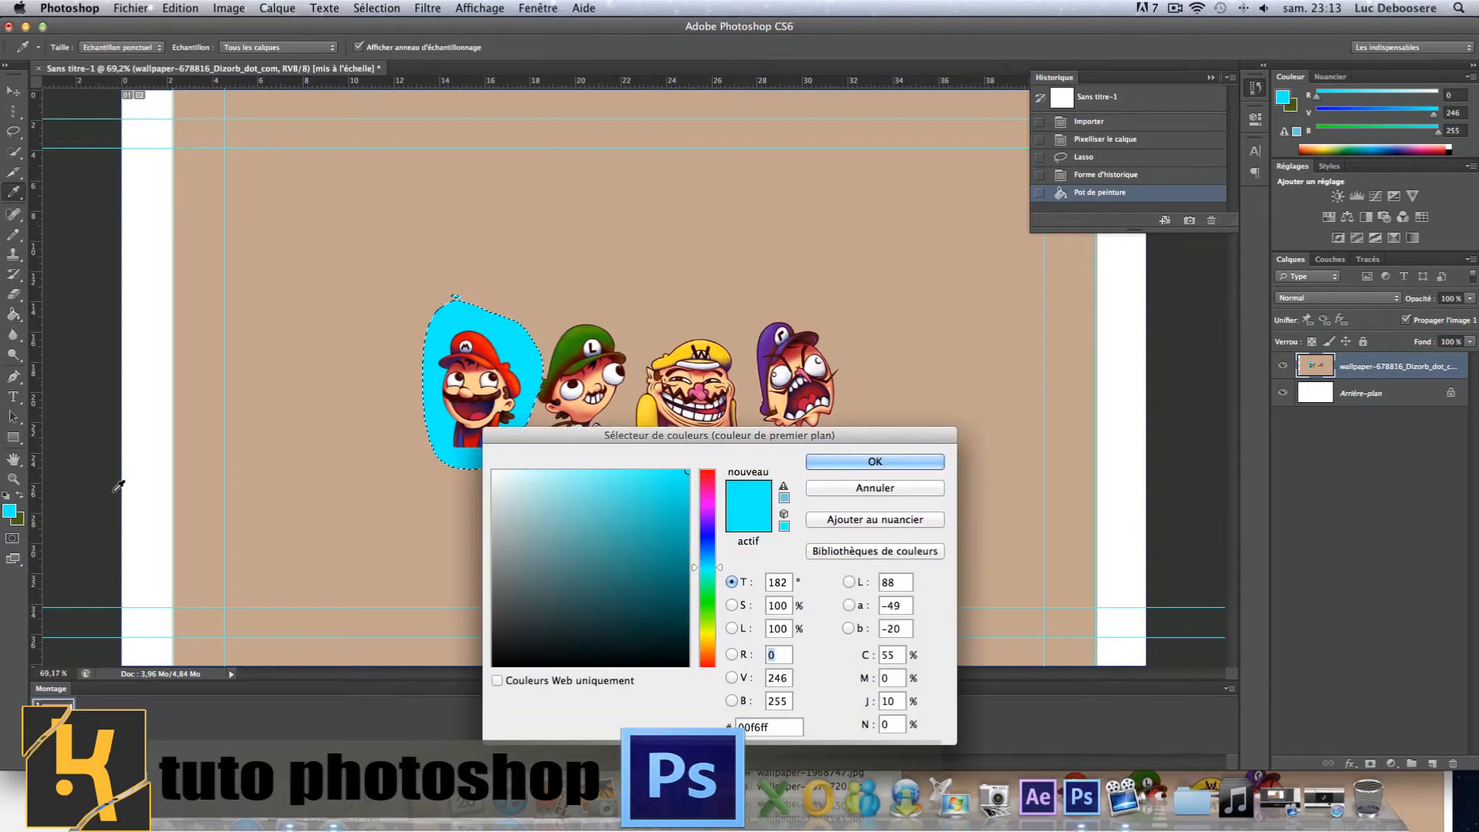
pyautogui.moveTo(584, 613)
pyautogui.mouseDown()
pyautogui.moveTo(518, 659)
pyautogui.moveTo(493, 539)
pyautogui.moveTo(437, 482)
pyautogui.moveTo(409, 617)
pyautogui.moveTo(391, 528)
pyautogui.moveTo(452, 627)
pyautogui.moveTo(554, 638)
pyautogui.moveTo(539, 651)
pyautogui.moveTo(604, 539)
pyautogui.moveTo(508, 655)
pyautogui.moveTo(501, 707)
pyautogui.mouseUp()
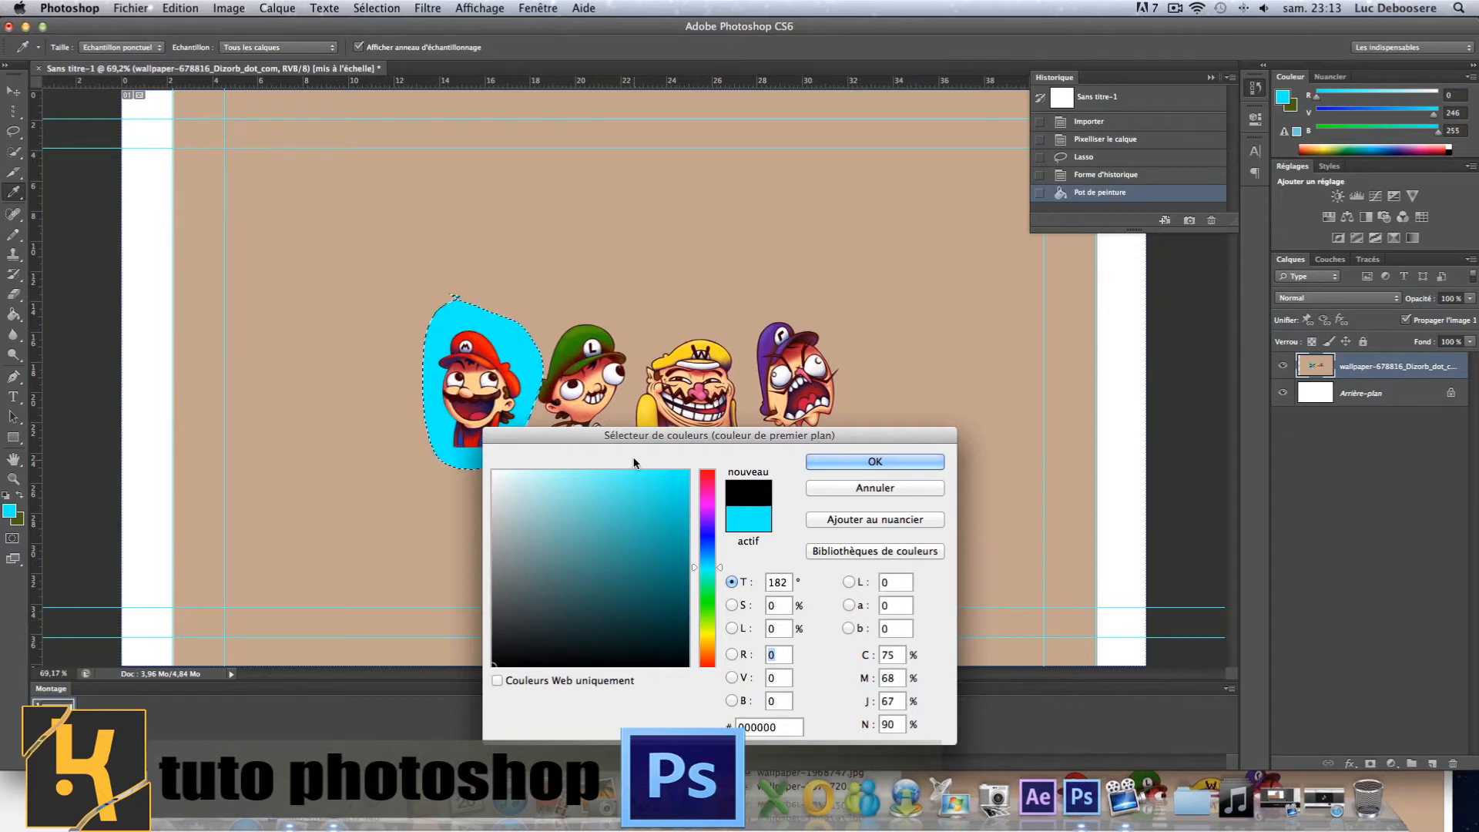
pyautogui.moveTo(627, 439); pyautogui.dragTo(574, 305)
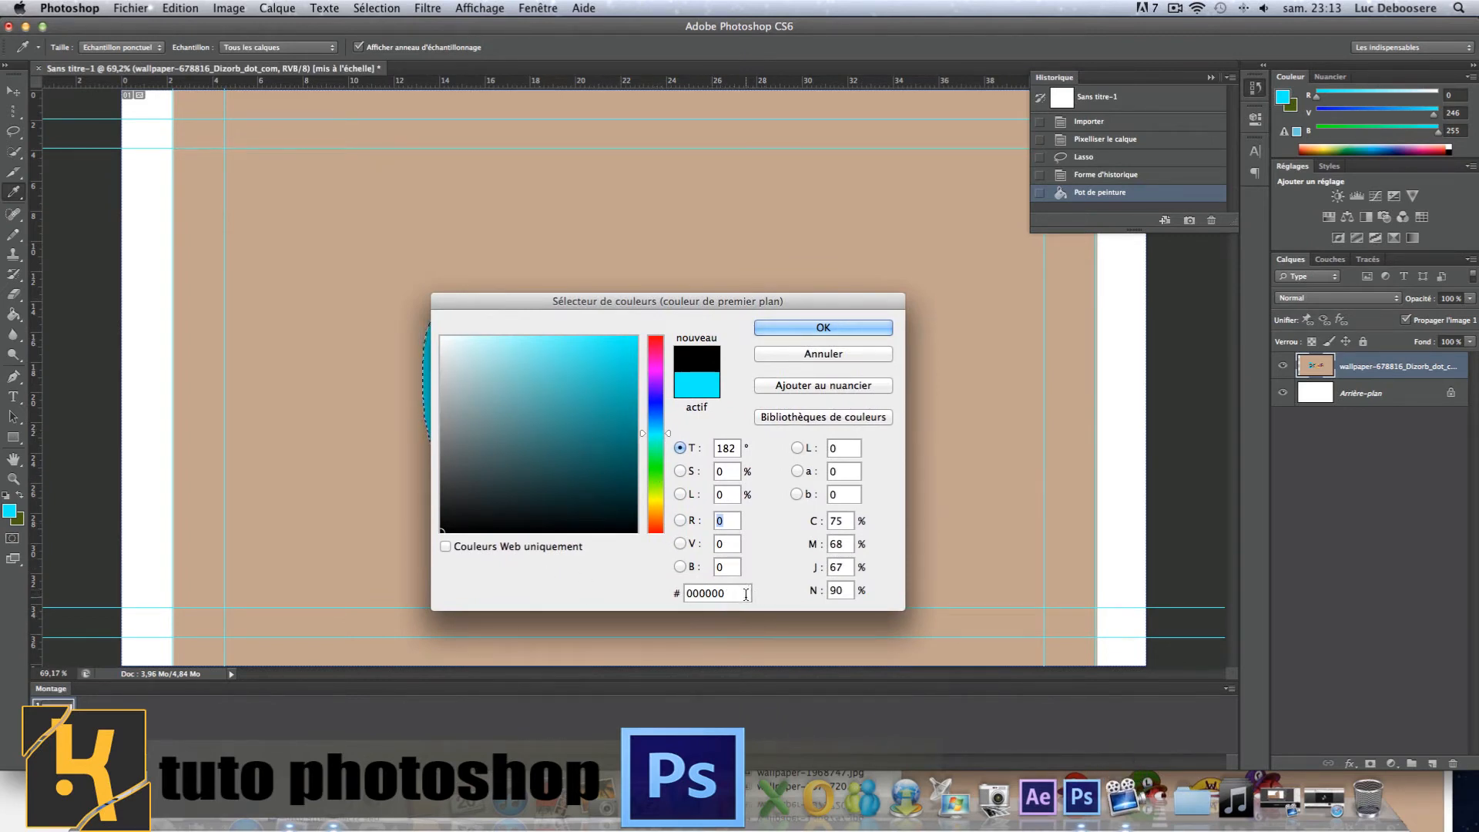
pyautogui.moveTo(745, 593); pyautogui.dragTo(171, 646)
pyautogui.press('BackSpace')
pyautogui.write('7F')
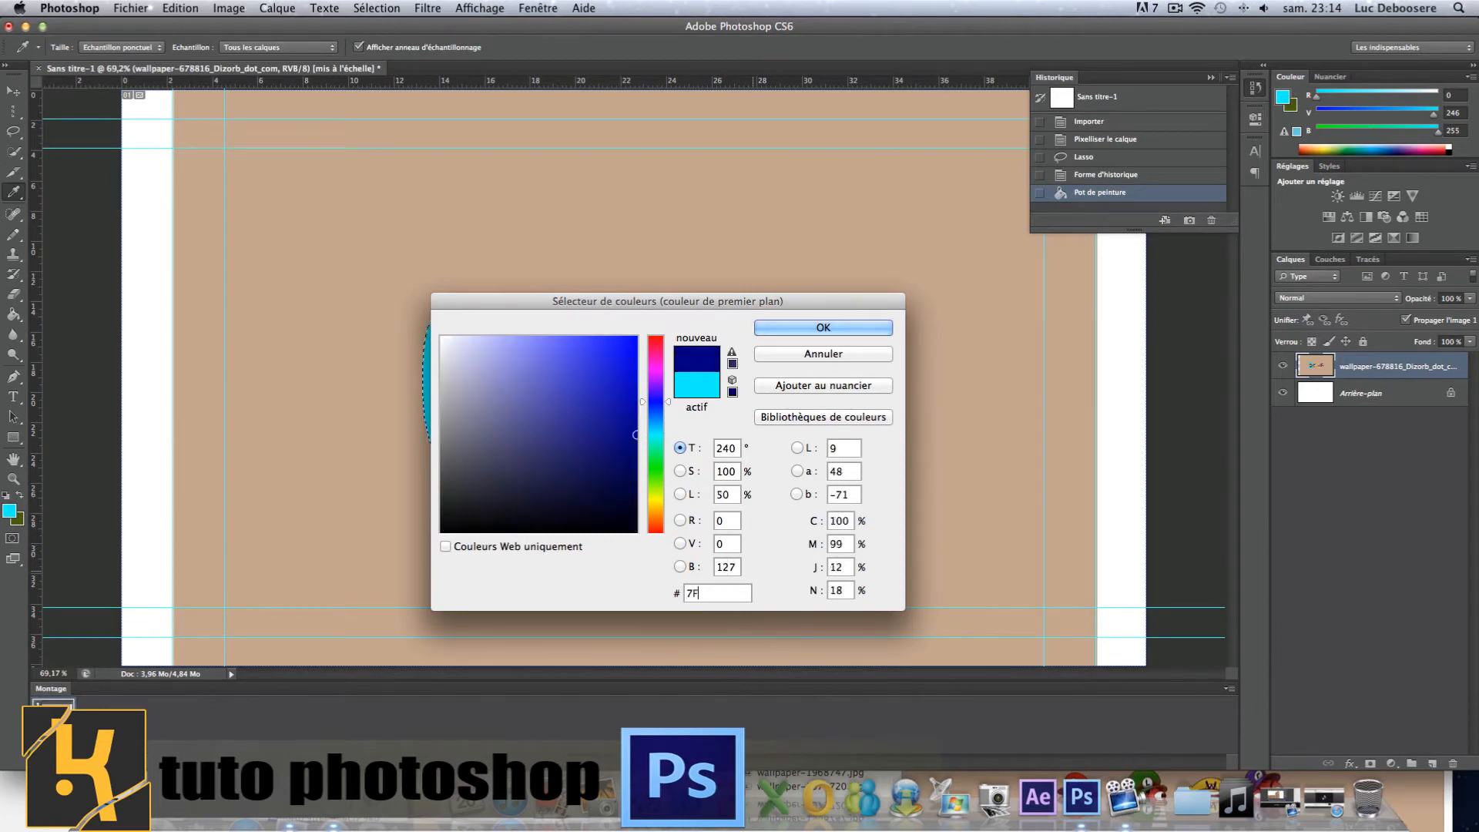
pyautogui.write('FF9')
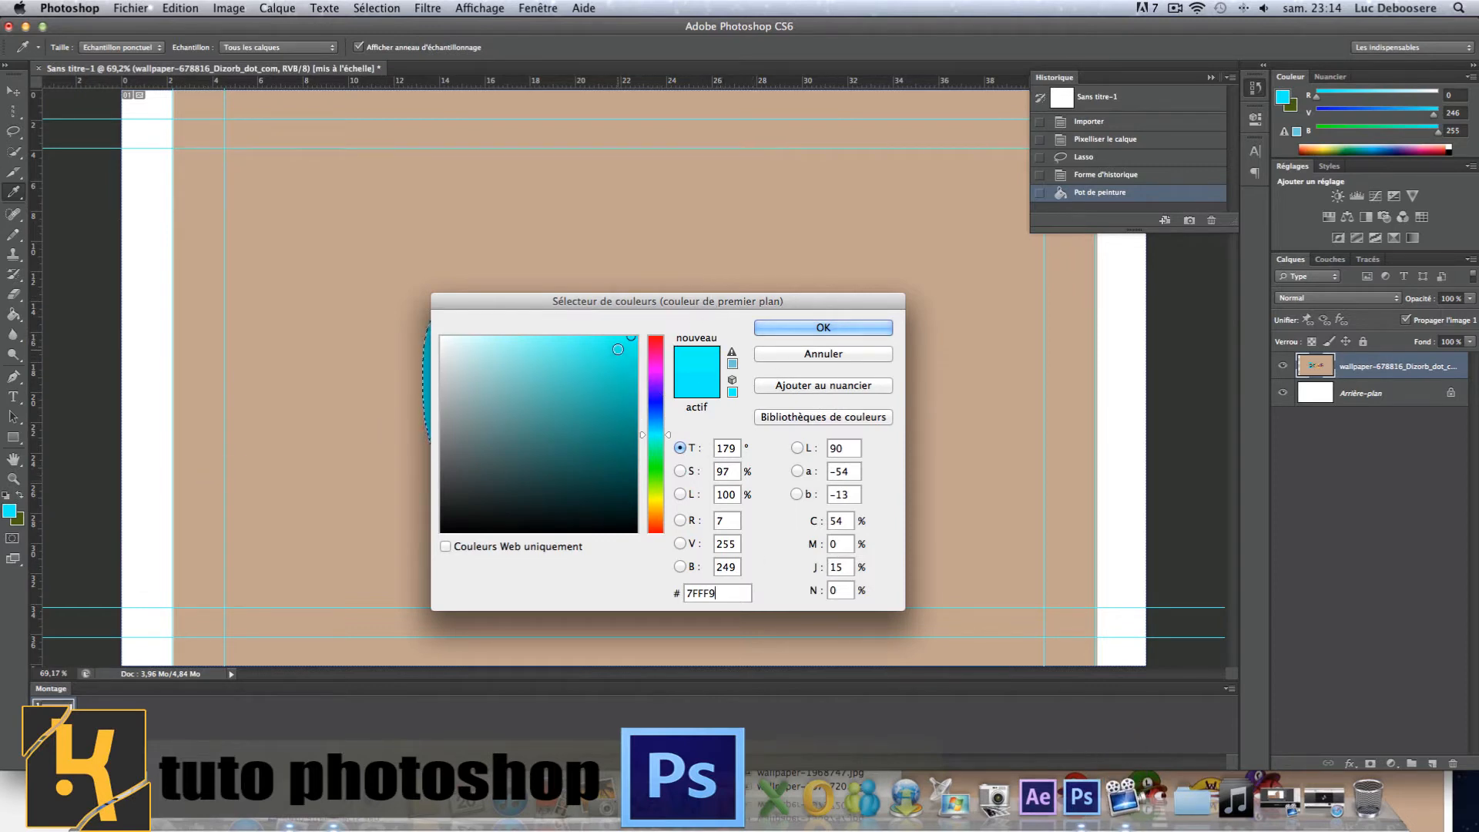
pyautogui.write('0afff9')
pyautogui.click(630, 338)
pyautogui.moveTo(630, 338); pyautogui.dragTo(722, 308)
pyautogui.click(825, 326)
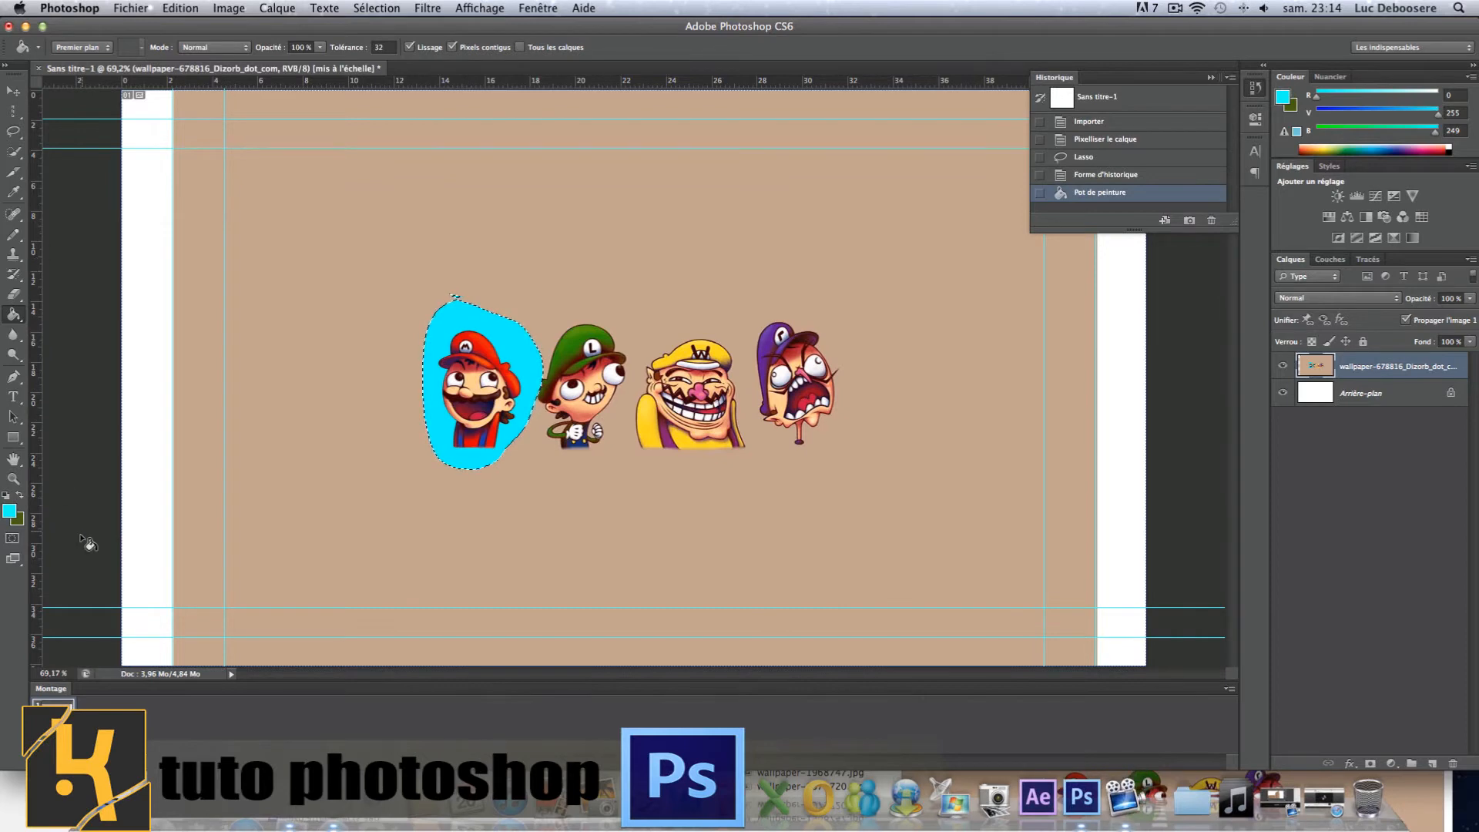
# Apply a linear rainbow gradient across the lasso selection around the red-capped character with the Gradient tool
pyautogui.click(14, 194)
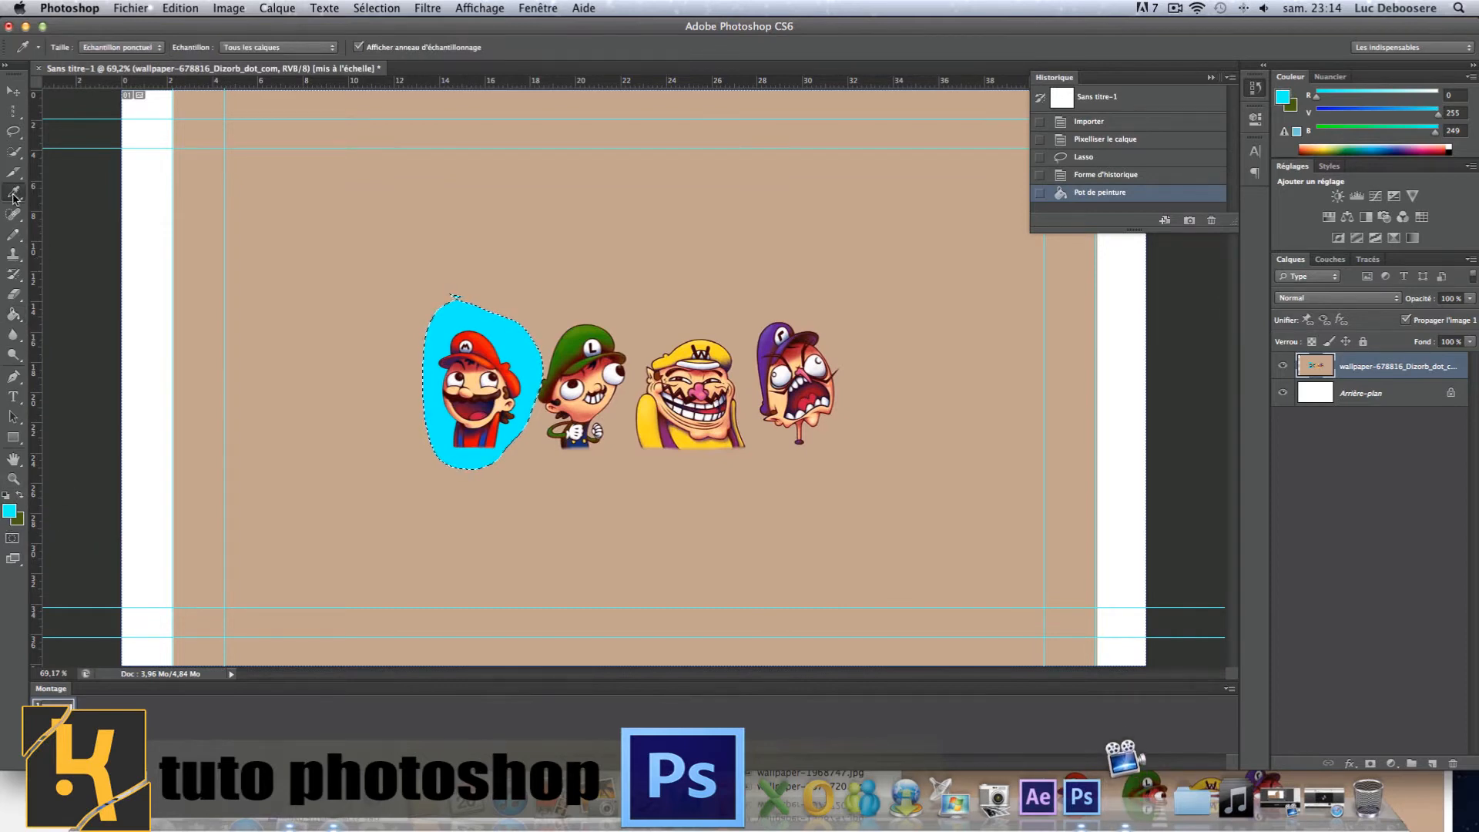
pyautogui.click(14, 317)
pyautogui.moveTo(13, 322); pyautogui.dragTo(36, 320)
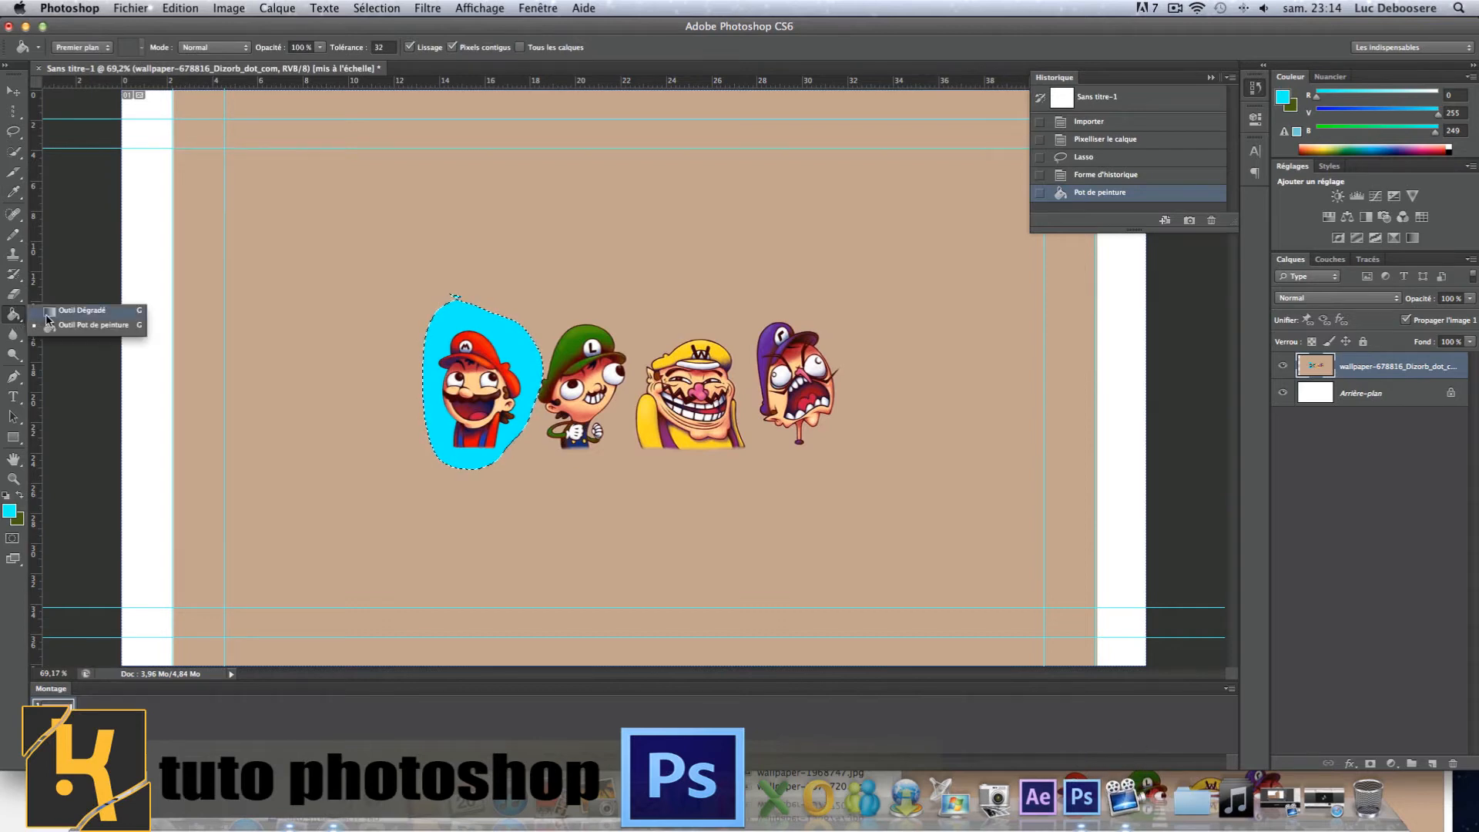
pyautogui.click(70, 312)
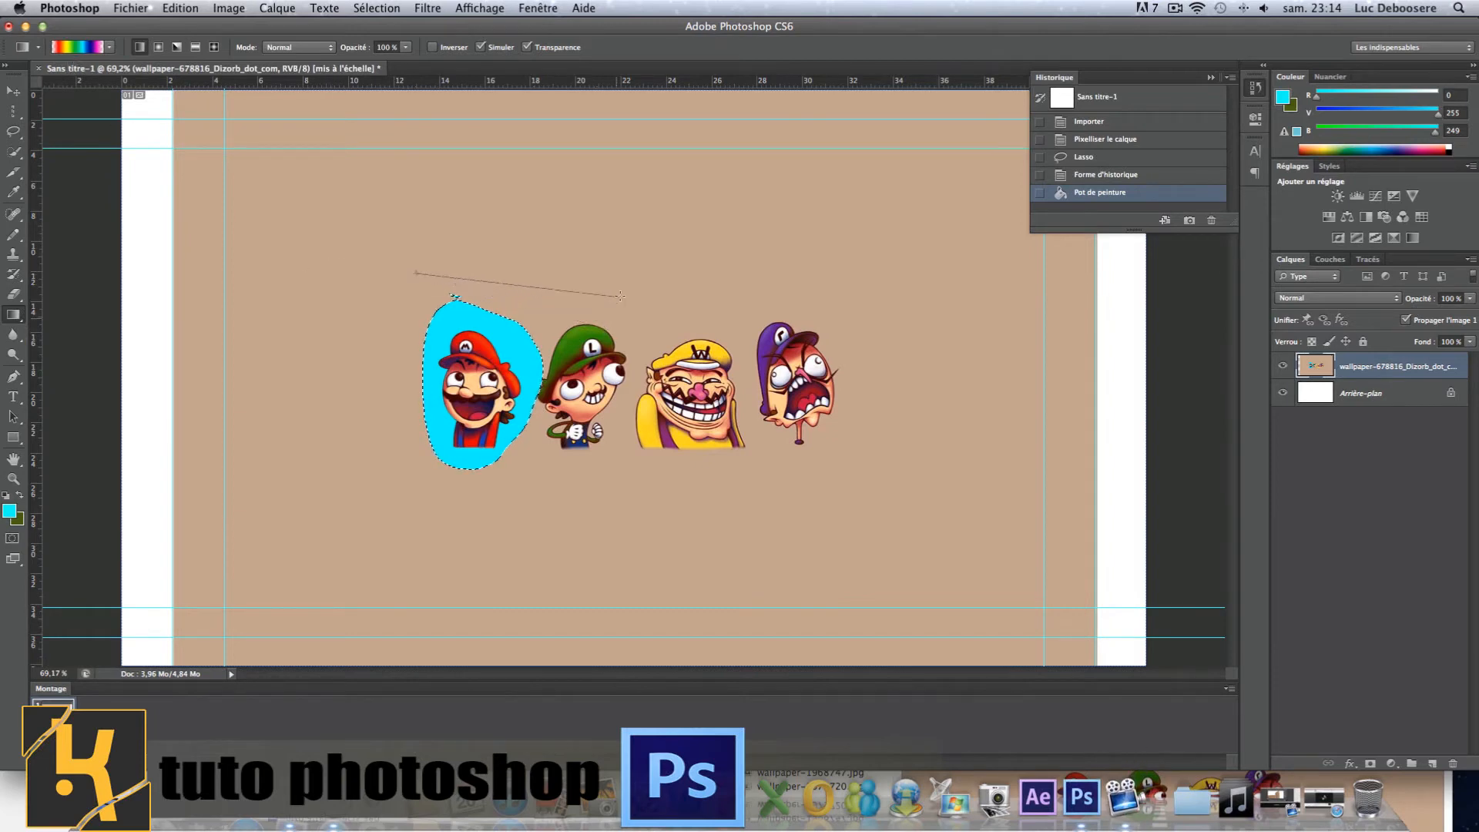
pyautogui.moveTo(657, 280); pyautogui.dragTo(651, 280)
# Undo the gradient and delete the remaining paint bucket fill from the history
pyautogui.press('super+z')
pyautogui.click(1212, 222)
pyautogui.press('Return')
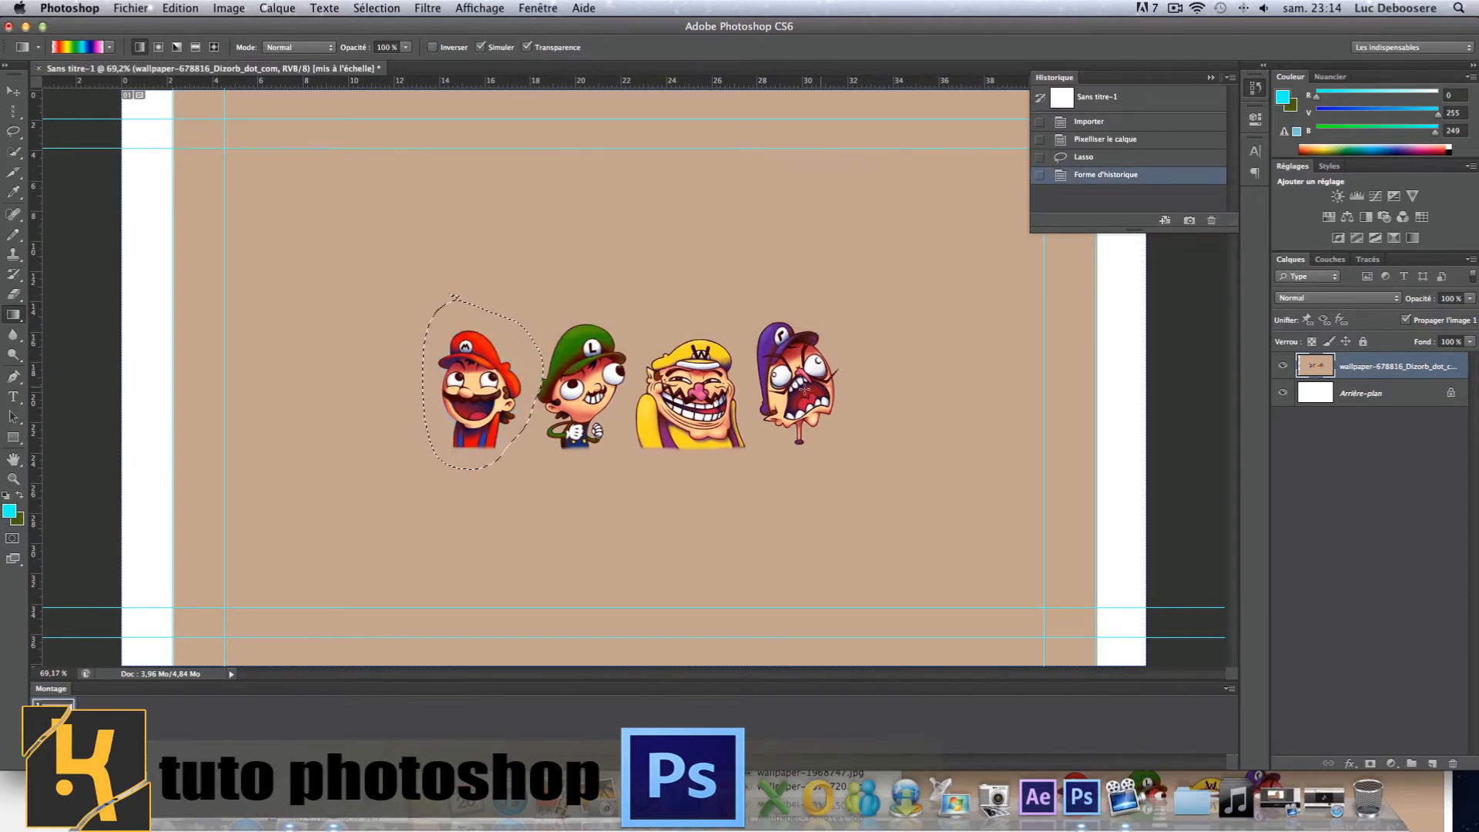
# Select a rectangular area enclosing all four characters with the Rectangular Marquee tool
pyautogui.click(13, 111)
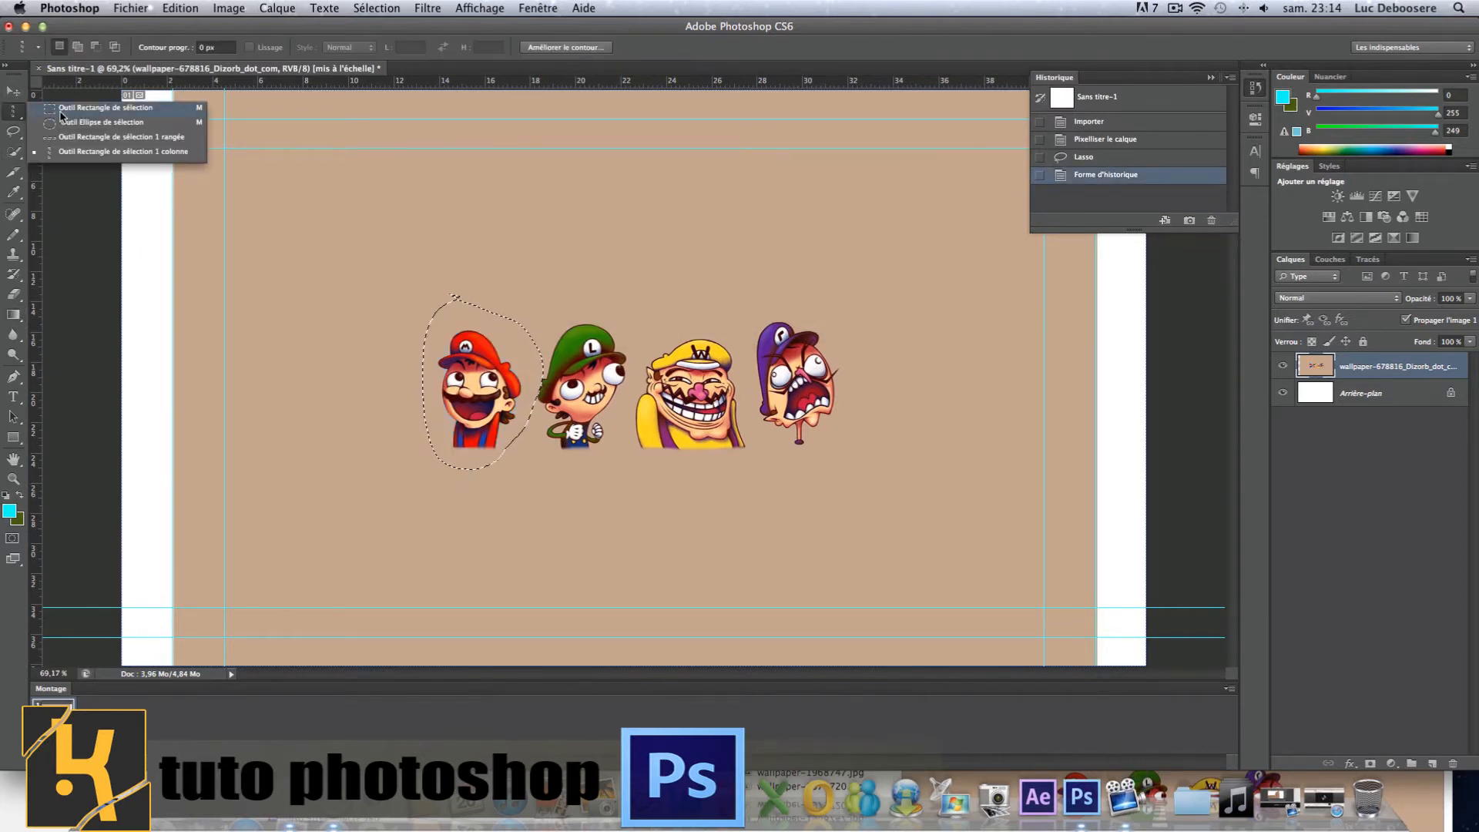
pyautogui.click(59, 112)
pyautogui.moveTo(343, 261)
pyautogui.mouseDown()
pyautogui.moveTo(487, 372)
pyautogui.moveTo(901, 601)
pyautogui.moveTo(933, 546)
pyautogui.mouseUp()
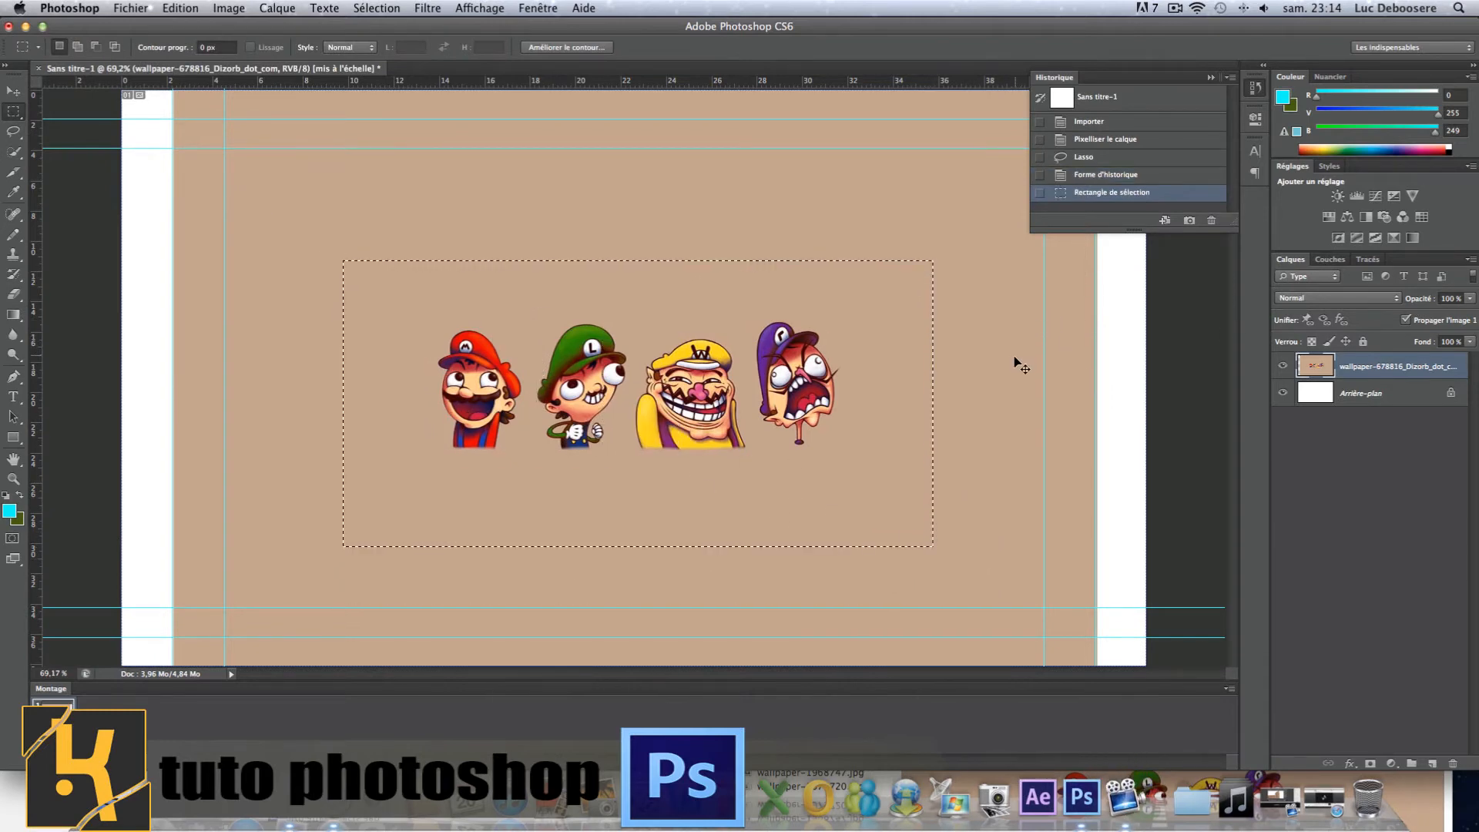
# Undo the rectangular selection, add a new layer beneath the wallpaper layer and reselect a rectangular area around all four characters
pyautogui.press('super+c')
pyautogui.press('super+z')
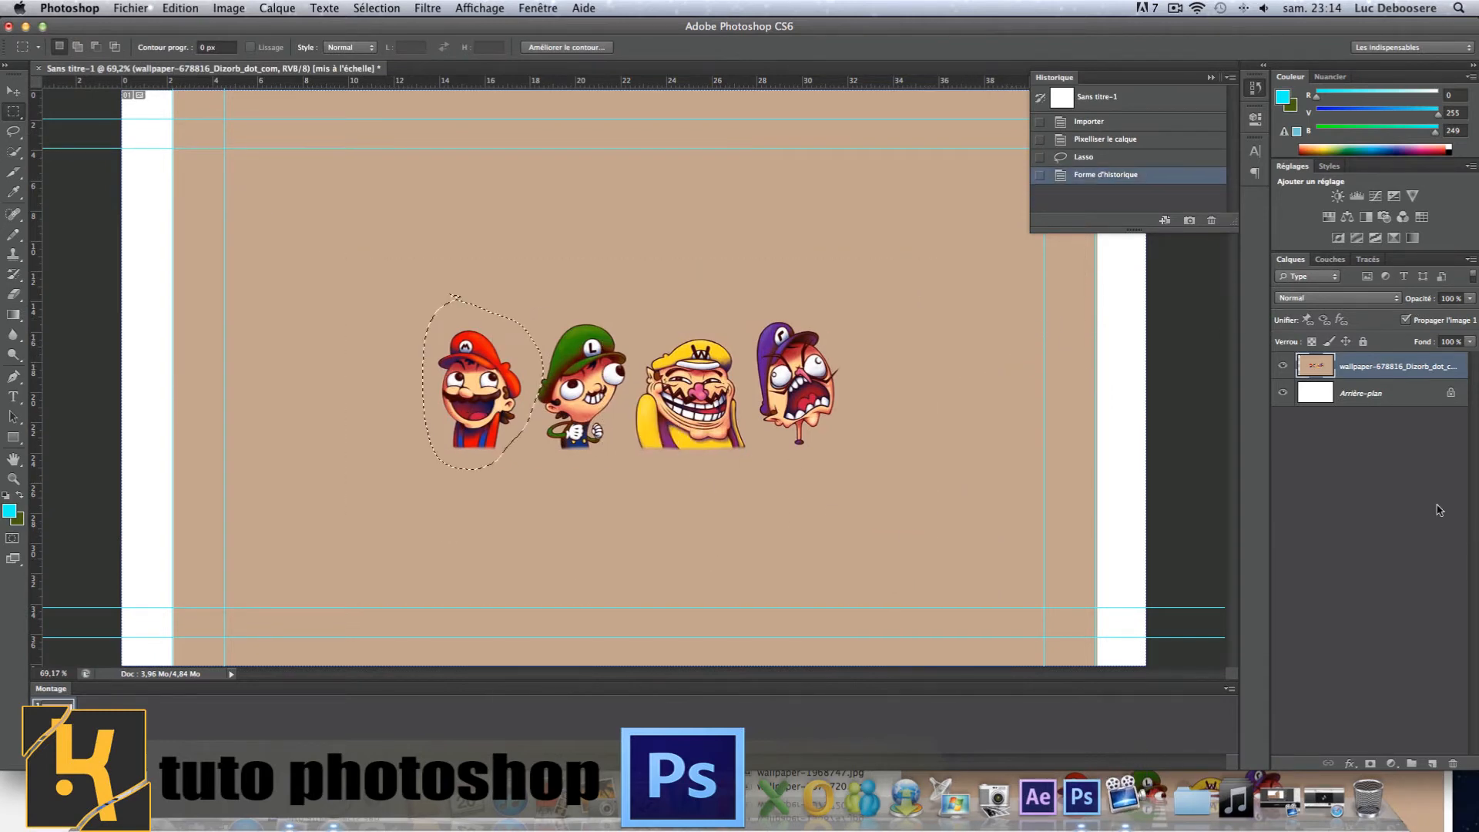
pyautogui.click(1432, 763)
pyautogui.moveTo(1378, 369); pyautogui.dragTo(1378, 404)
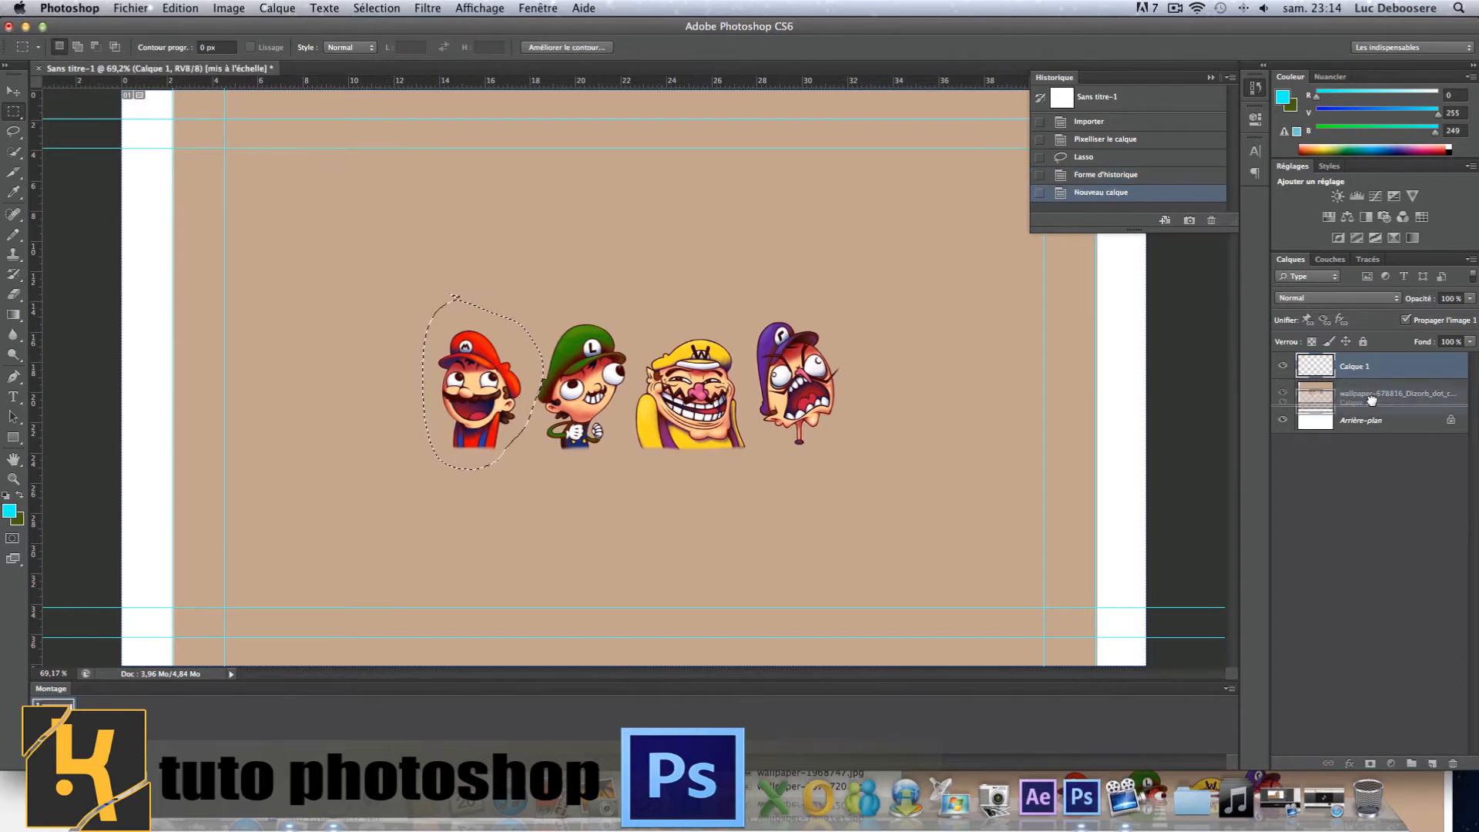
pyautogui.moveTo(340, 229)
pyautogui.mouseDown()
pyautogui.moveTo(538, 377)
pyautogui.moveTo(955, 502)
pyautogui.moveTo(951, 521)
pyautogui.mouseUp()
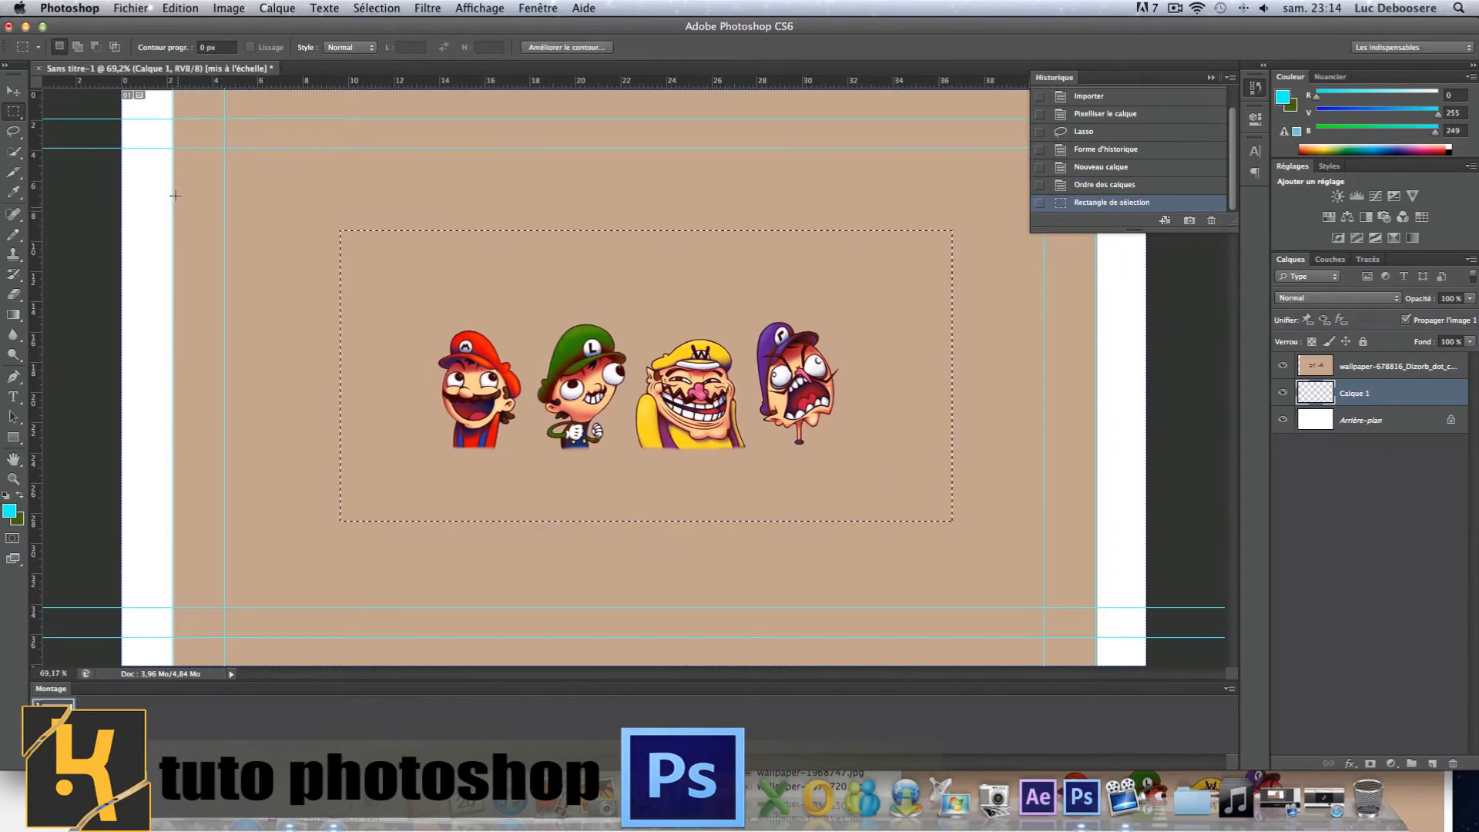
# Activate the Gradient tool, go through the radial, angle, reflected and diamond styles, and return to the linear style
pyautogui.click(13, 314)
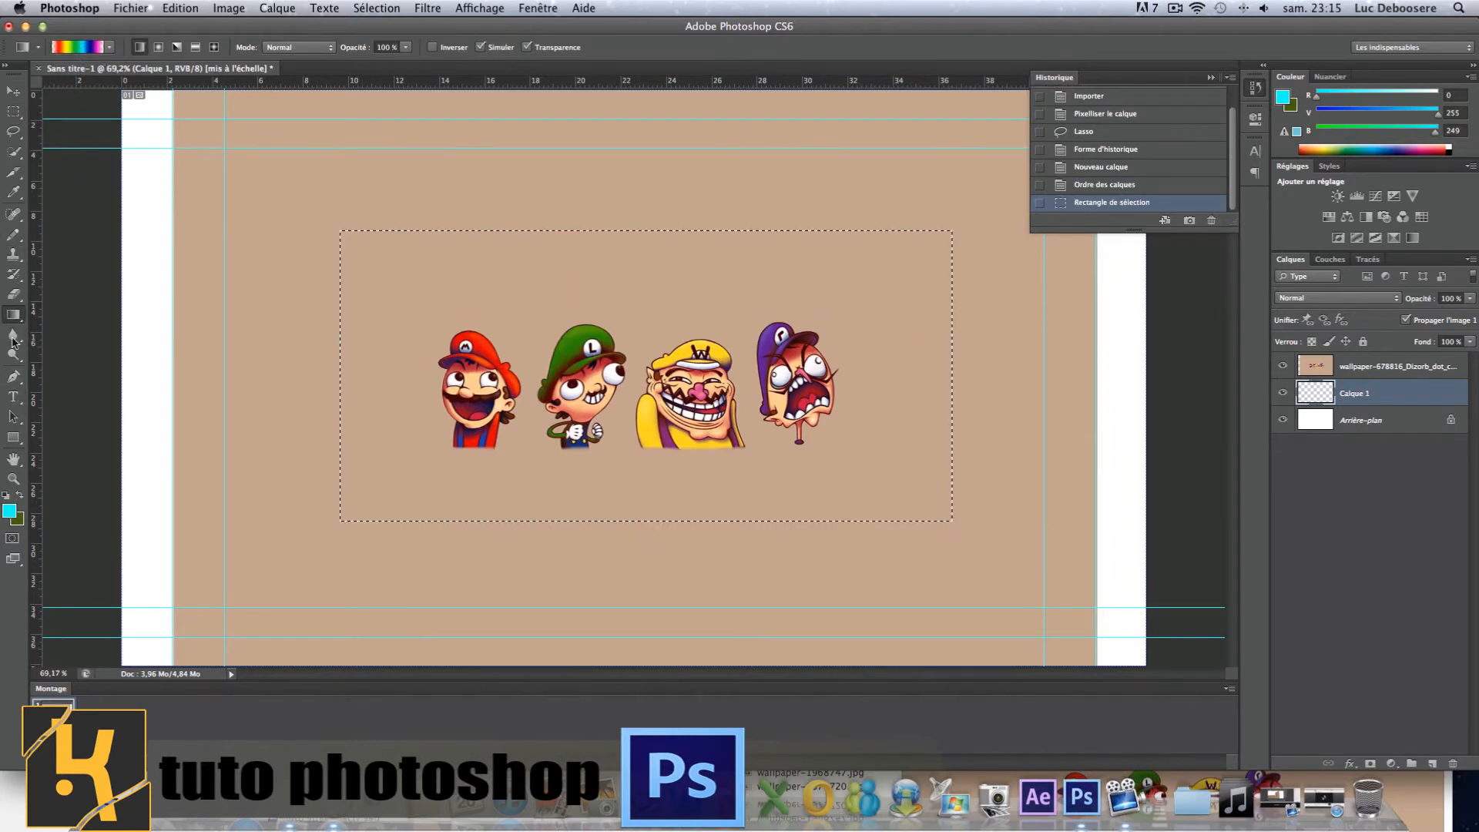
pyautogui.click(32, 51)
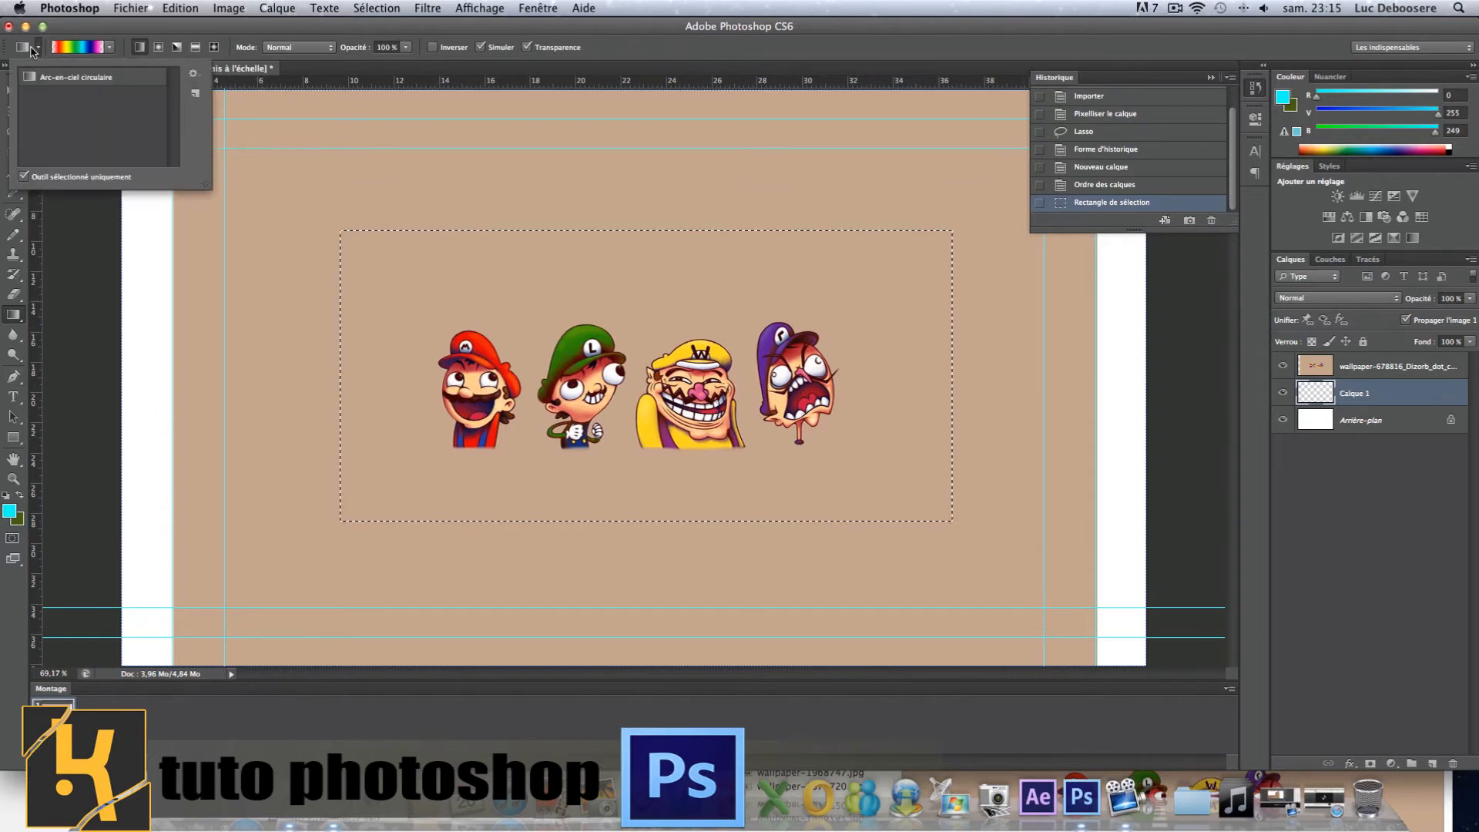
pyautogui.click(32, 51)
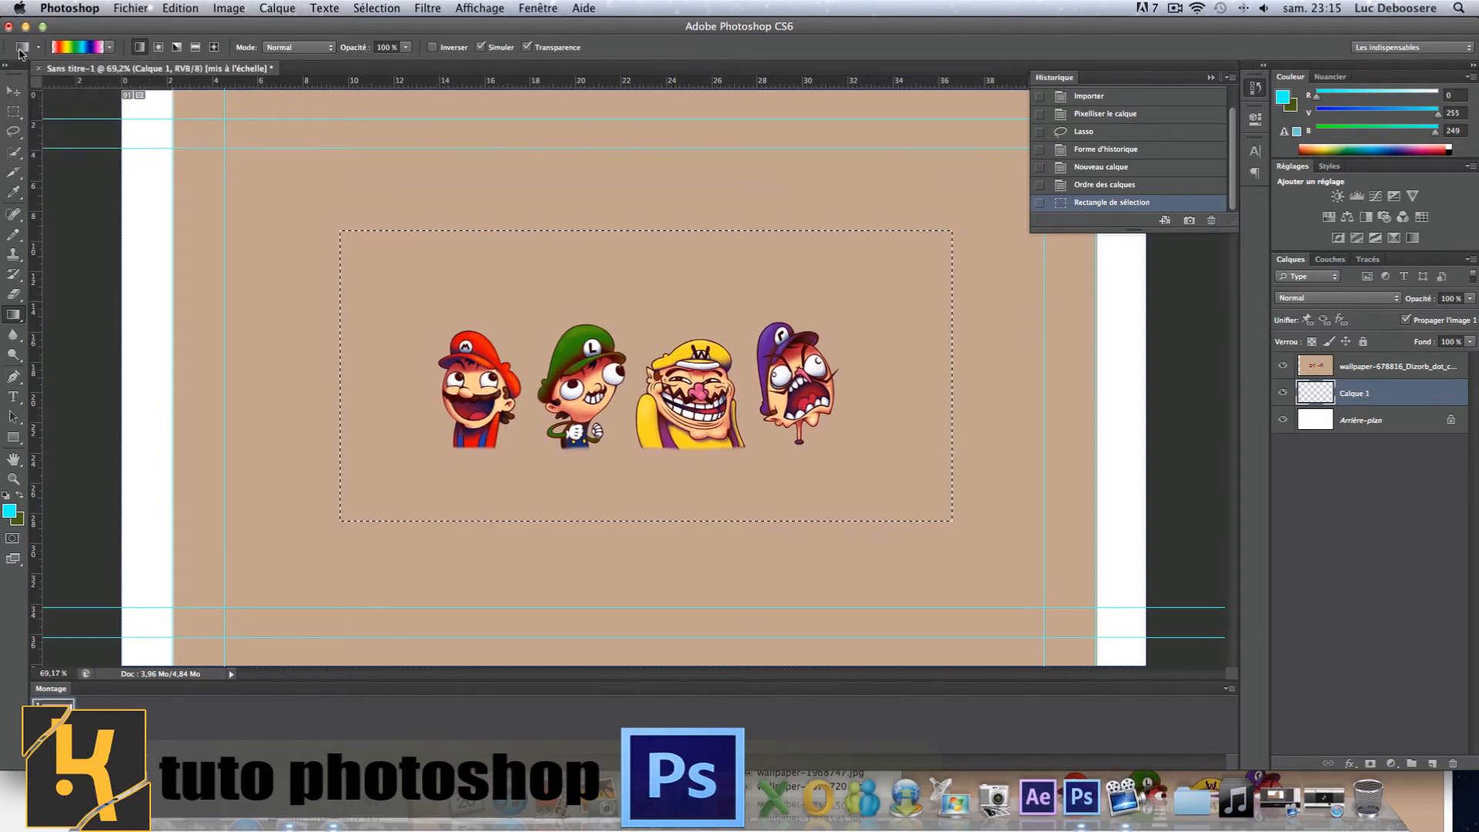
pyautogui.click(160, 49)
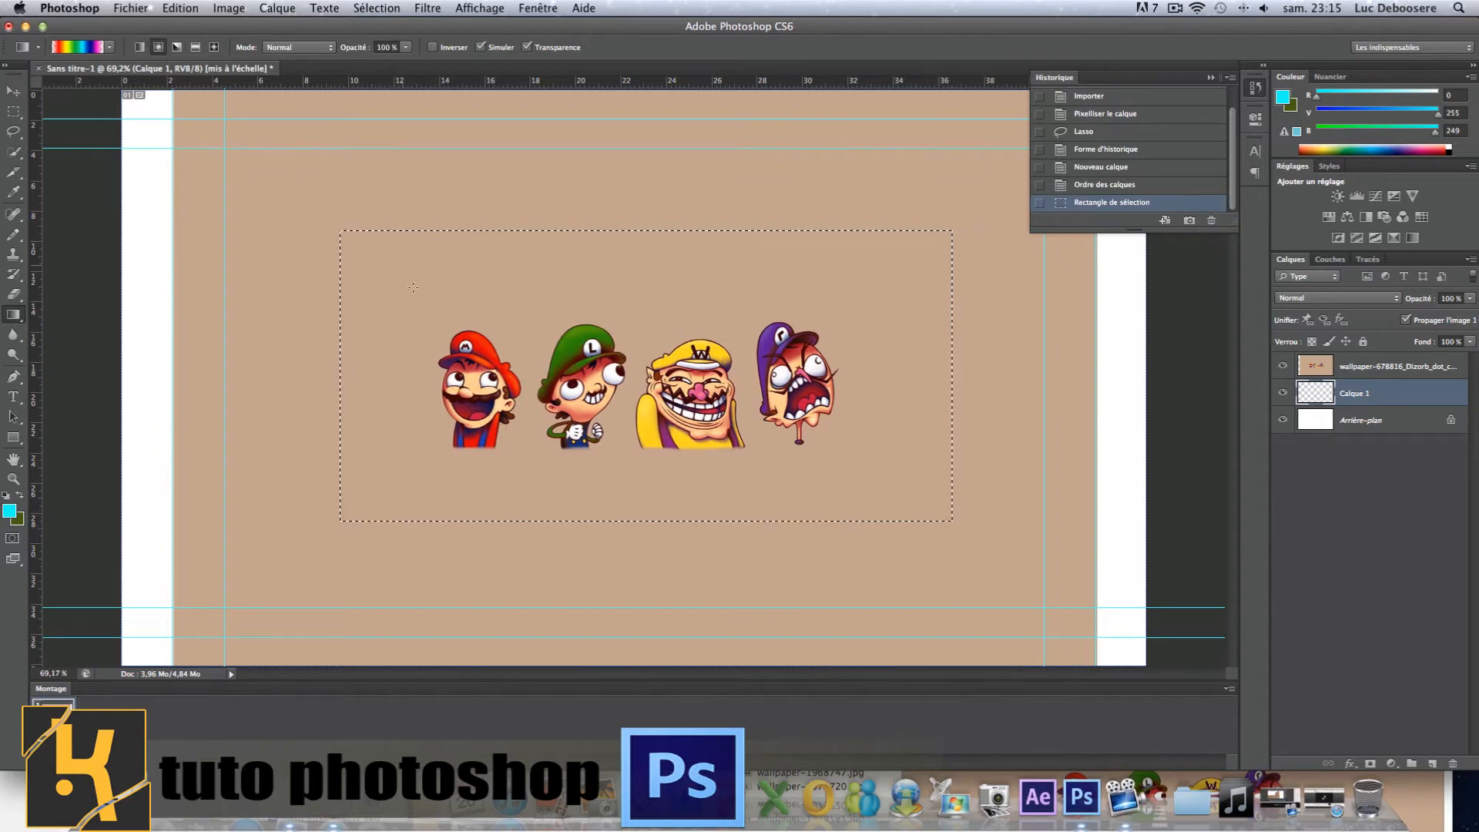
pyautogui.click(177, 48)
pyautogui.click(196, 51)
pyautogui.click(214, 50)
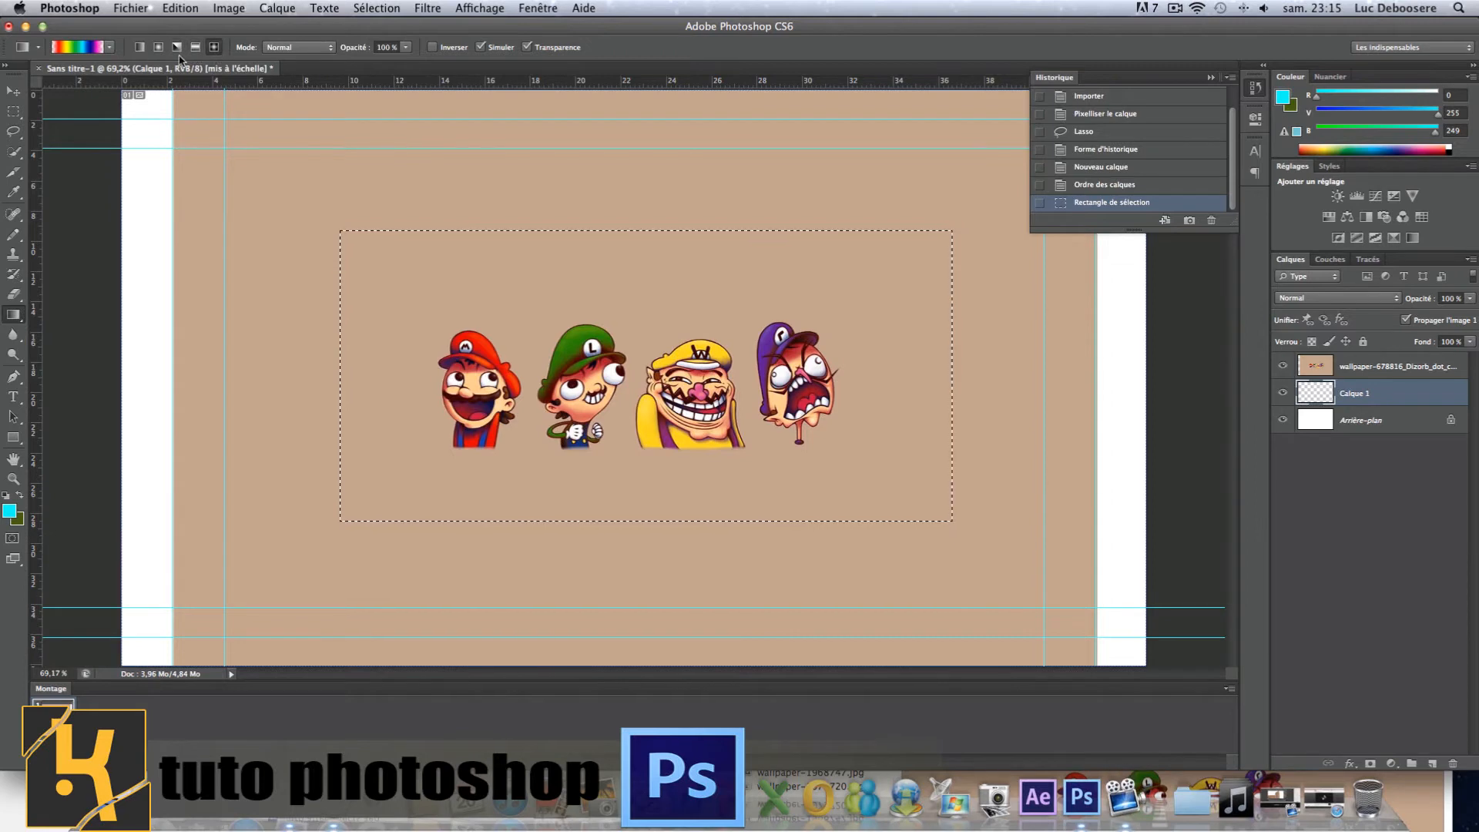
pyautogui.click(142, 50)
# Browse the preset gradients in the Gradient Editor, including Noir, blanc, Violet, vert, orange, Arc-en-ciel transparent and Densité neutre
pyautogui.click(108, 51)
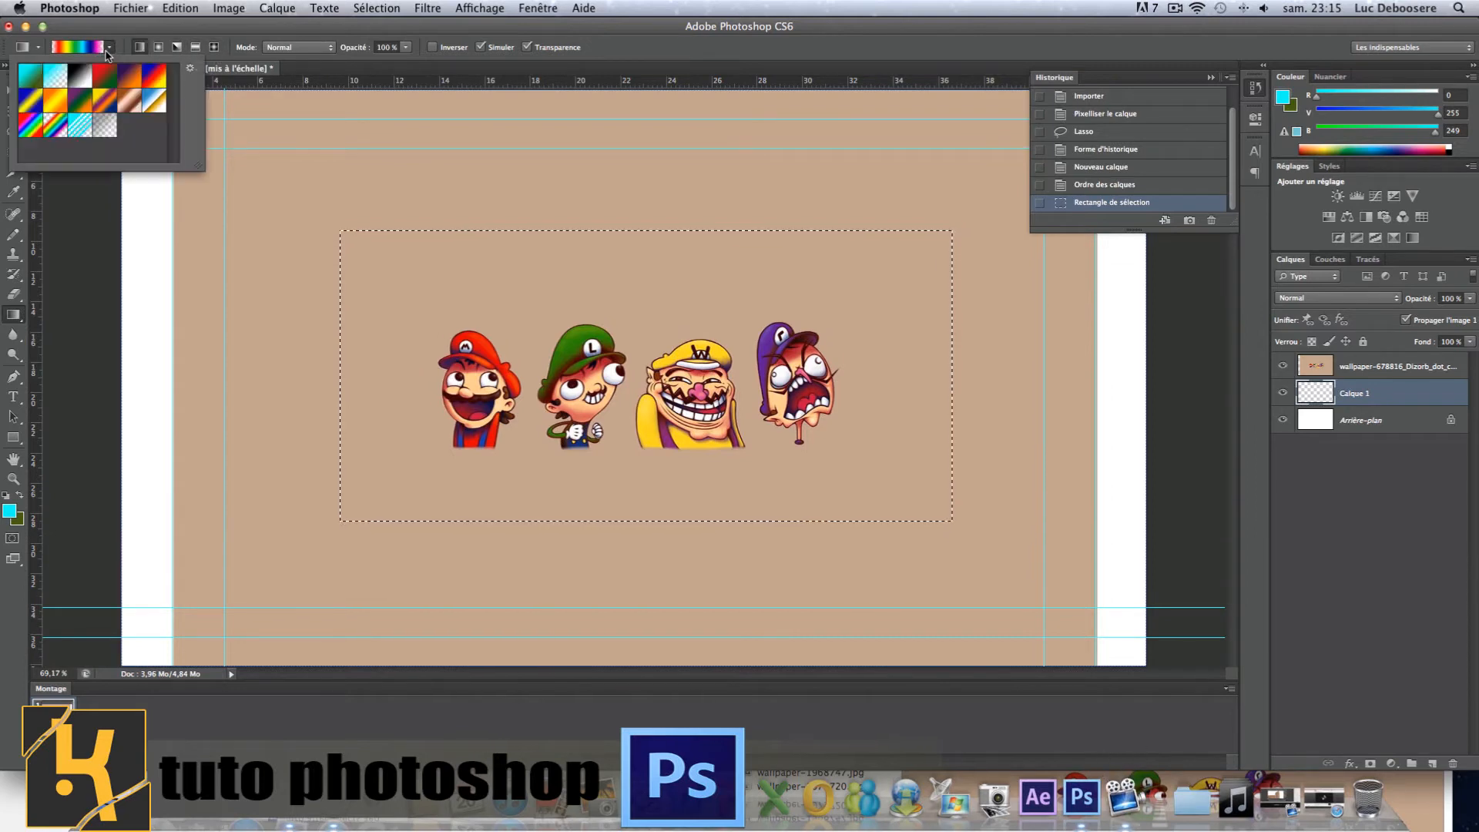
pyautogui.click(108, 51)
pyautogui.click(90, 51)
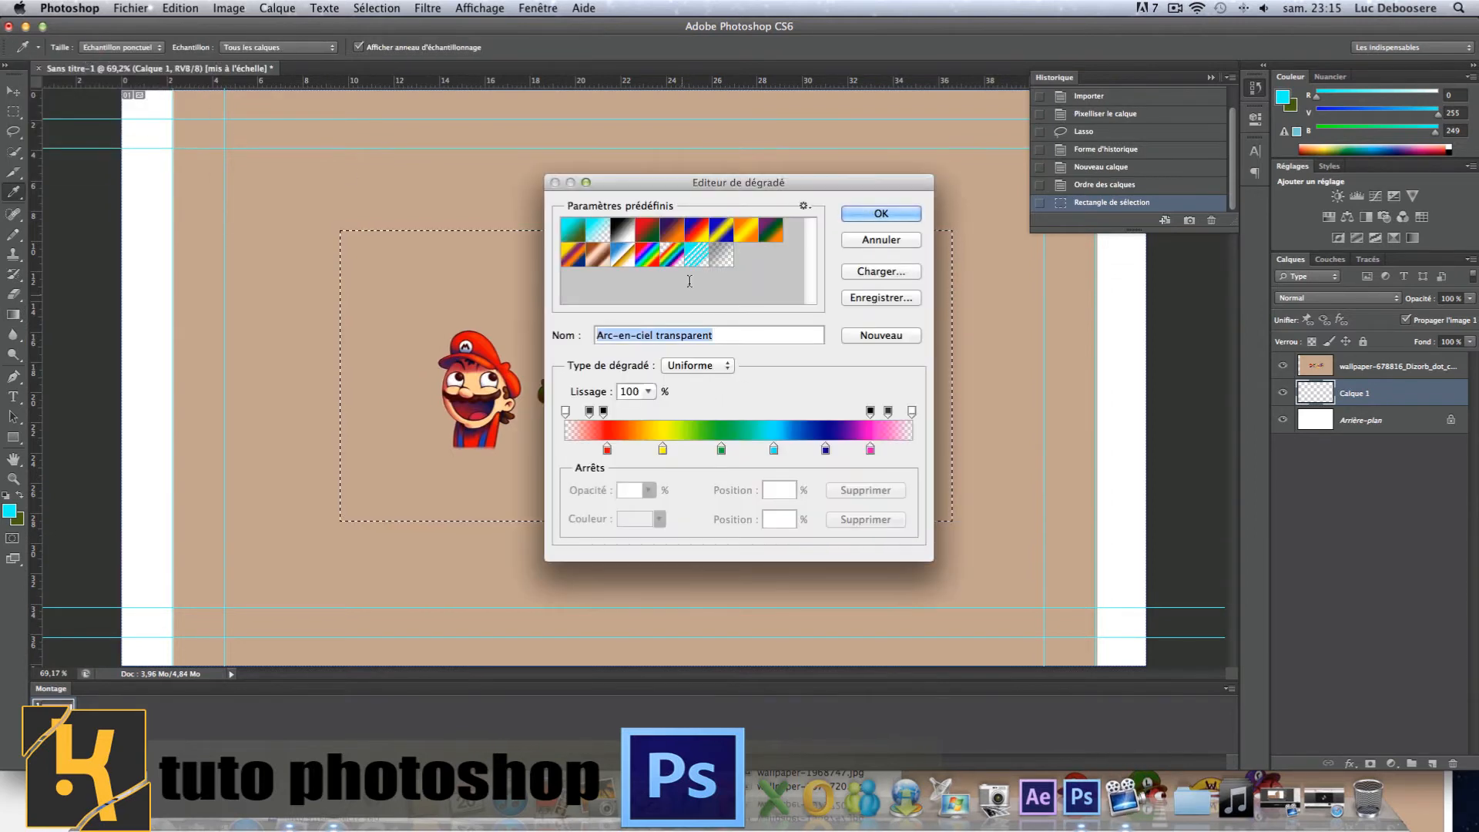
pyautogui.click(573, 230)
pyautogui.click(598, 230)
pyautogui.click(623, 231)
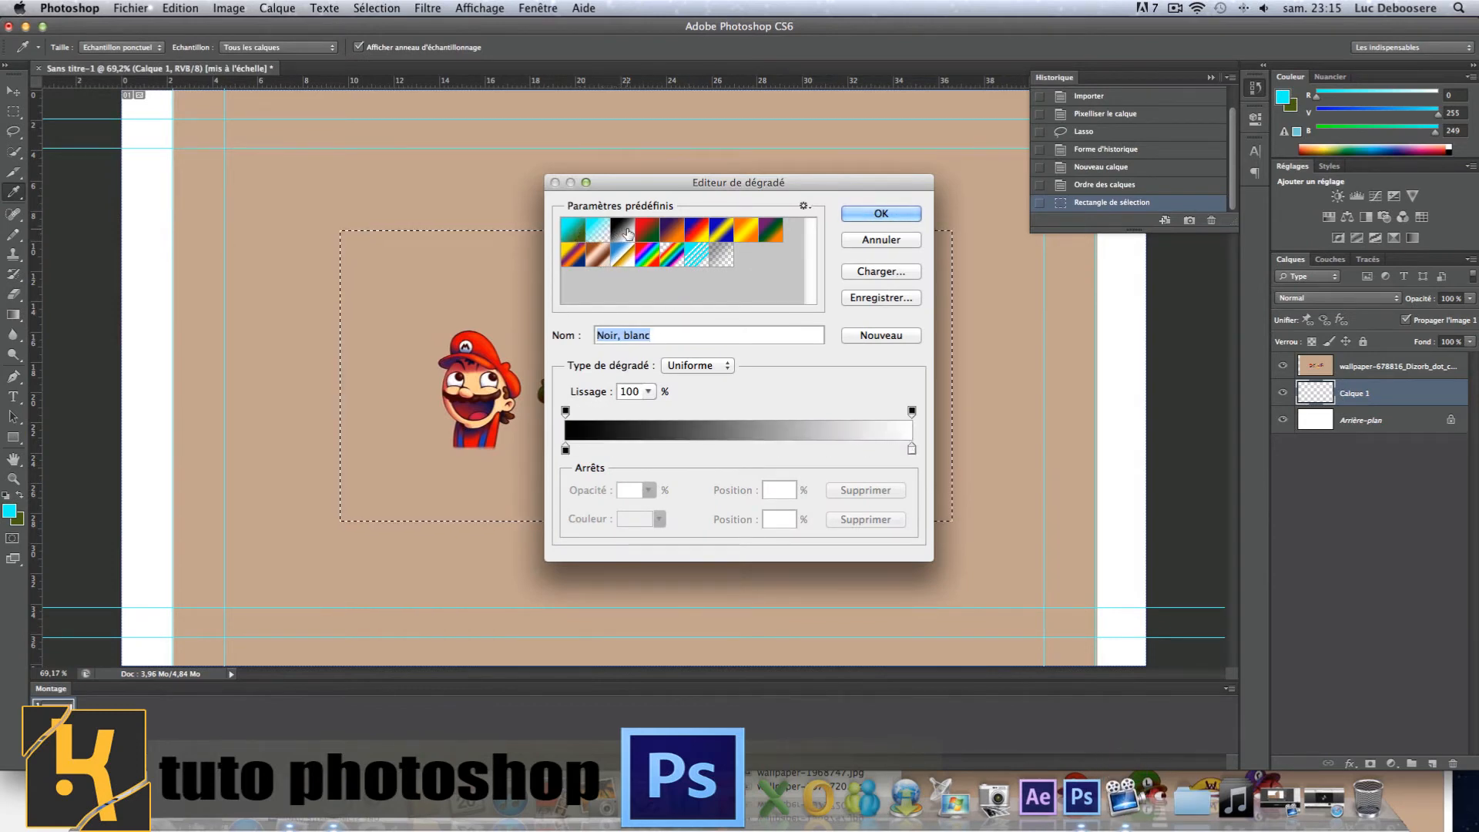
pyautogui.click(649, 232)
pyautogui.click(693, 236)
pyautogui.click(744, 237)
pyautogui.click(762, 236)
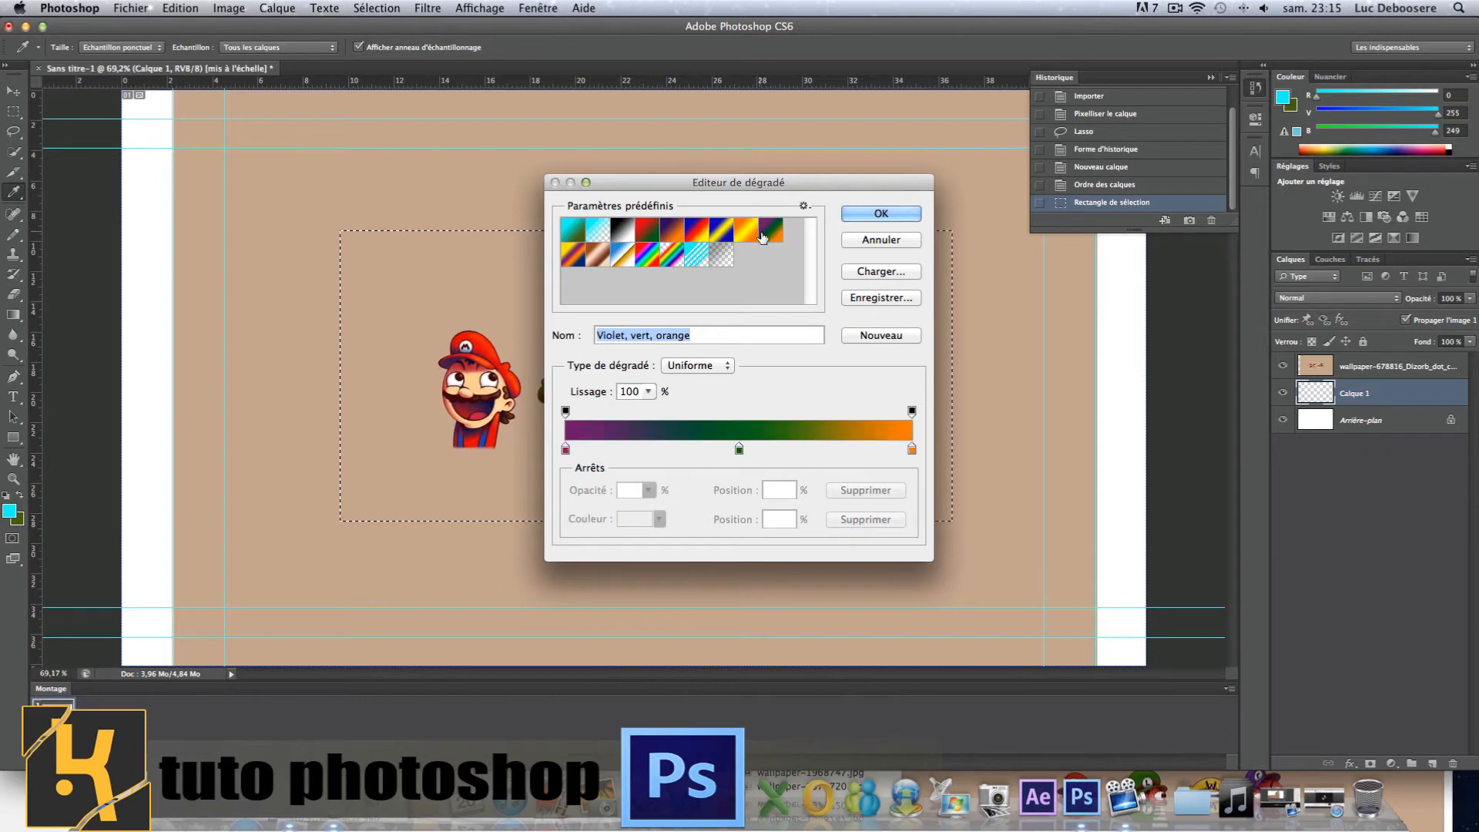
pyautogui.click(594, 257)
pyautogui.click(654, 261)
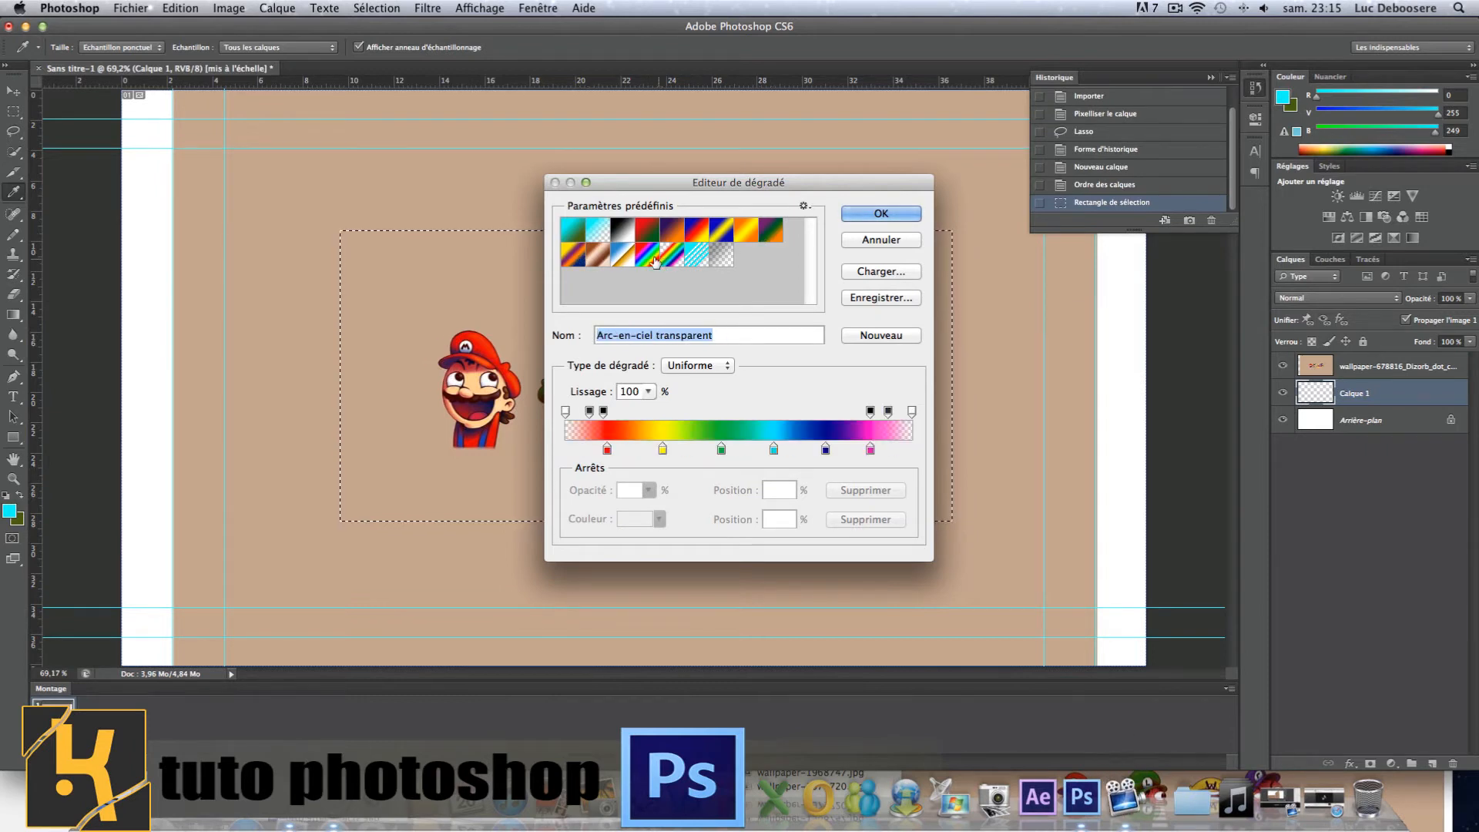
pyautogui.click(717, 261)
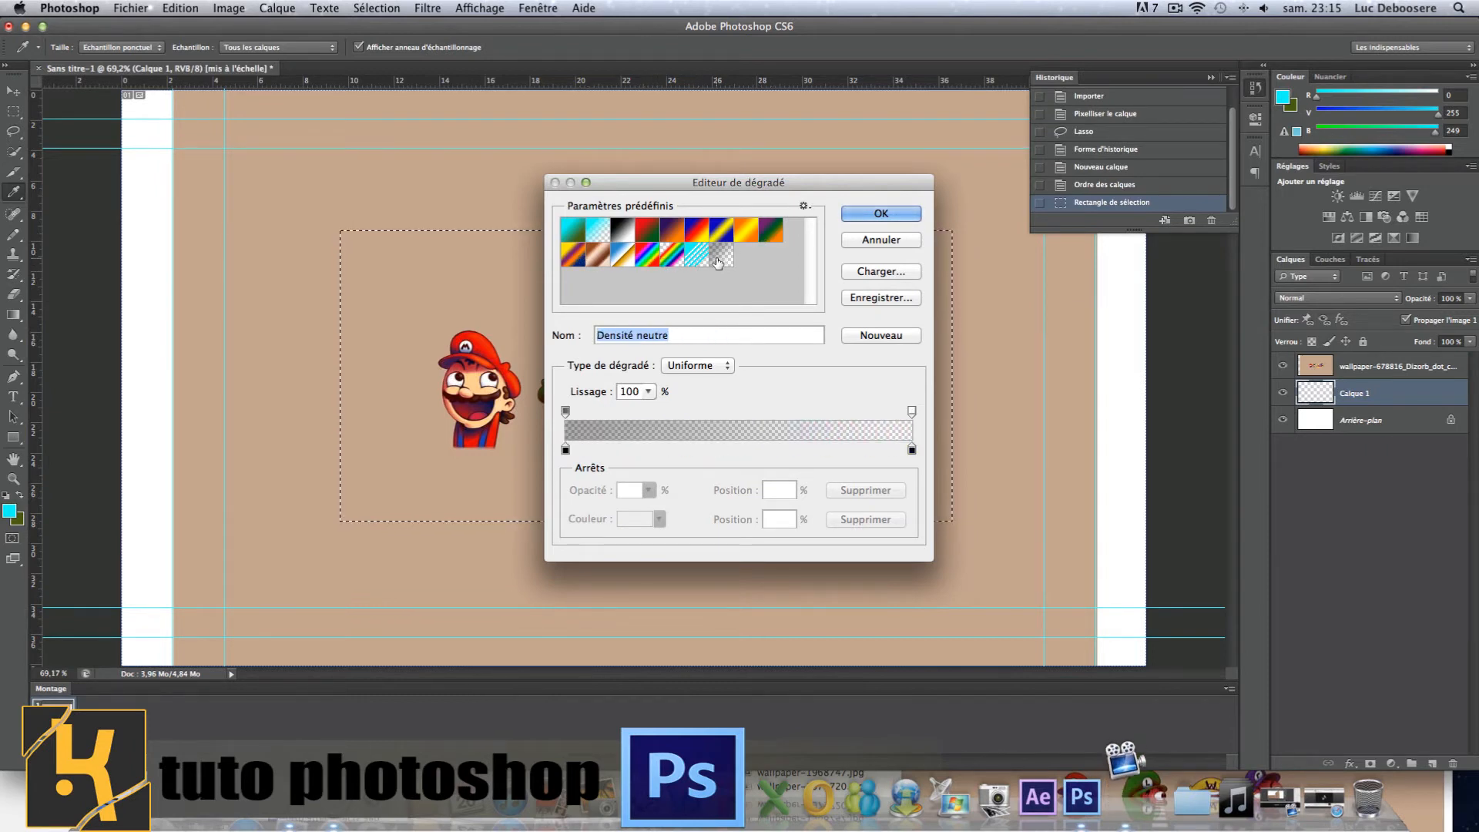
# Change the starting colour stop of the Densité neutre gradient to bright red
pyautogui.moveTo(566, 451); pyautogui.dragTo(644, 452)
pyautogui.click(566, 449)
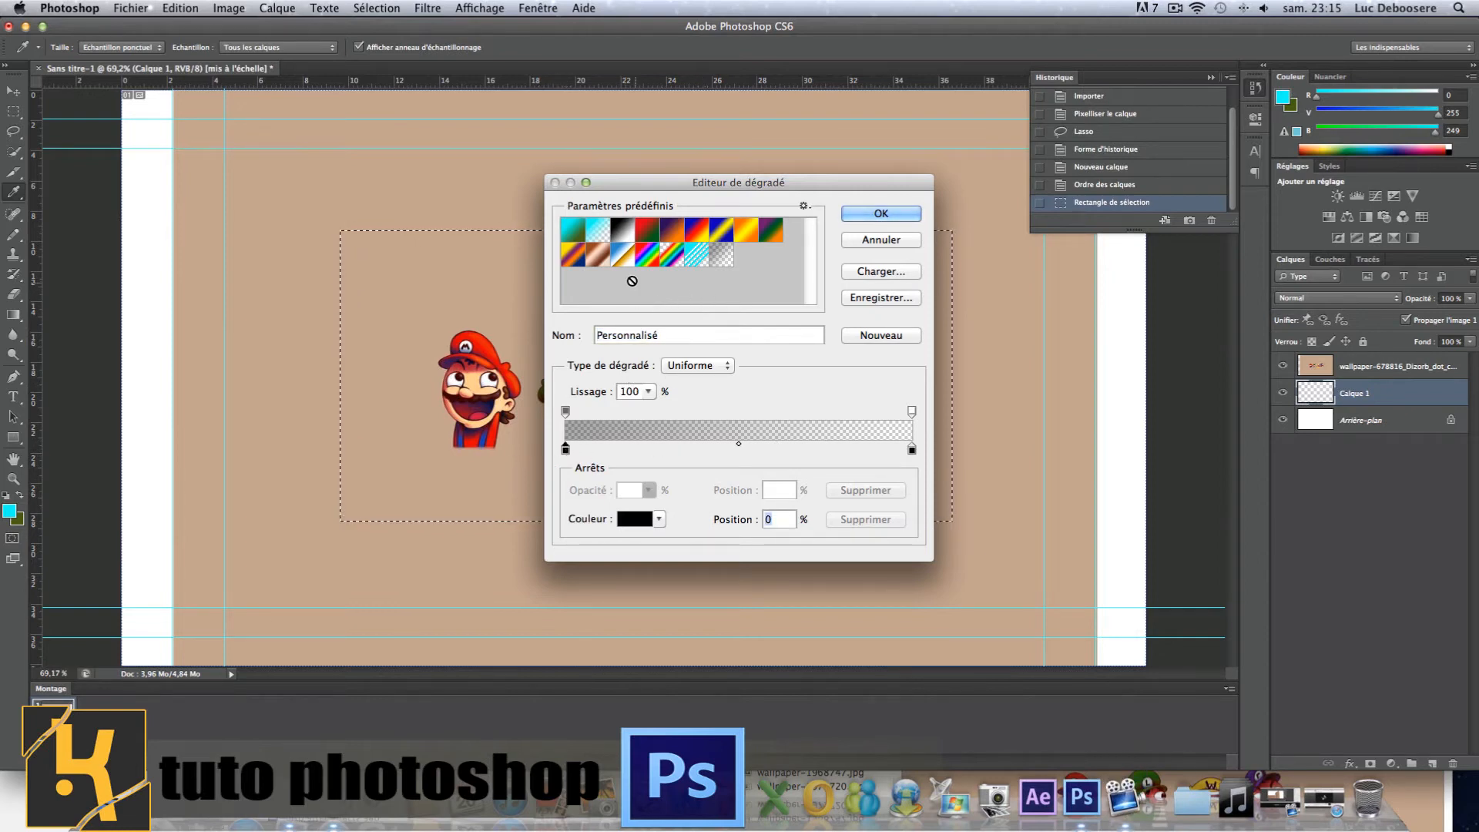
pyautogui.doubleClick(566, 451)
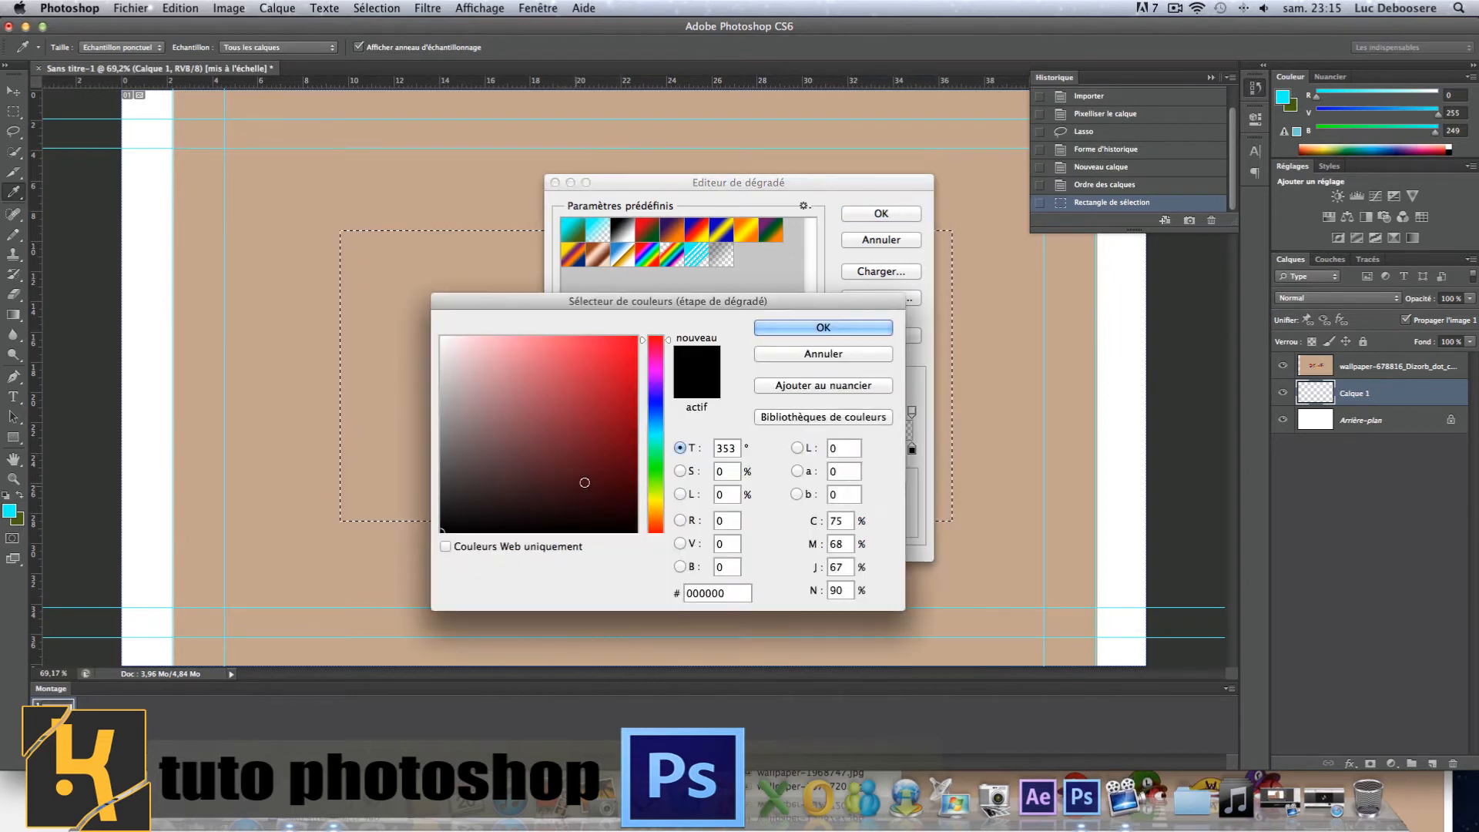
pyautogui.click(779, 357)
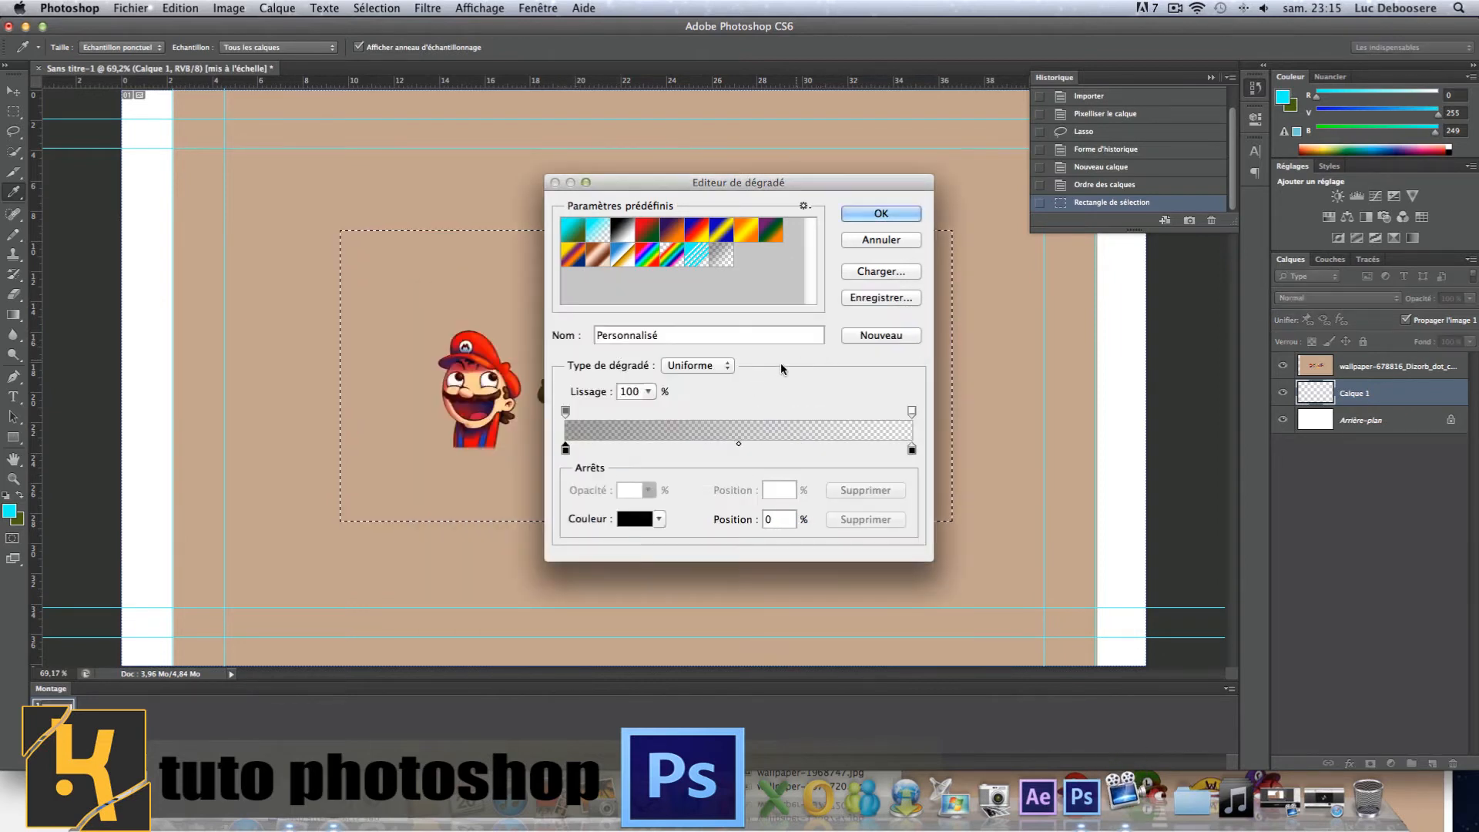
pyautogui.doubleClick(566, 452)
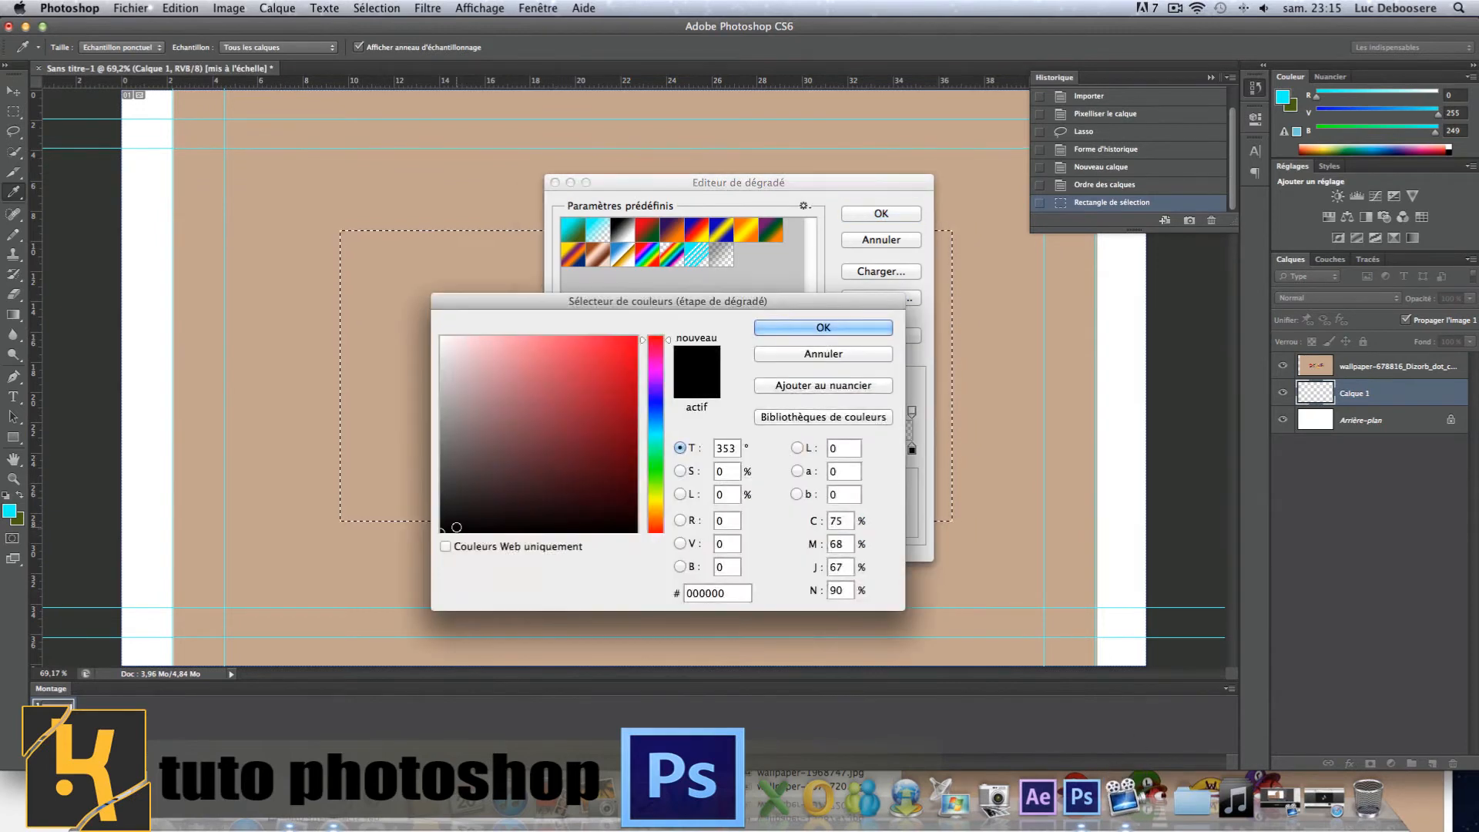
pyautogui.moveTo(456, 526); pyautogui.dragTo(774, 299)
pyautogui.click(823, 327)
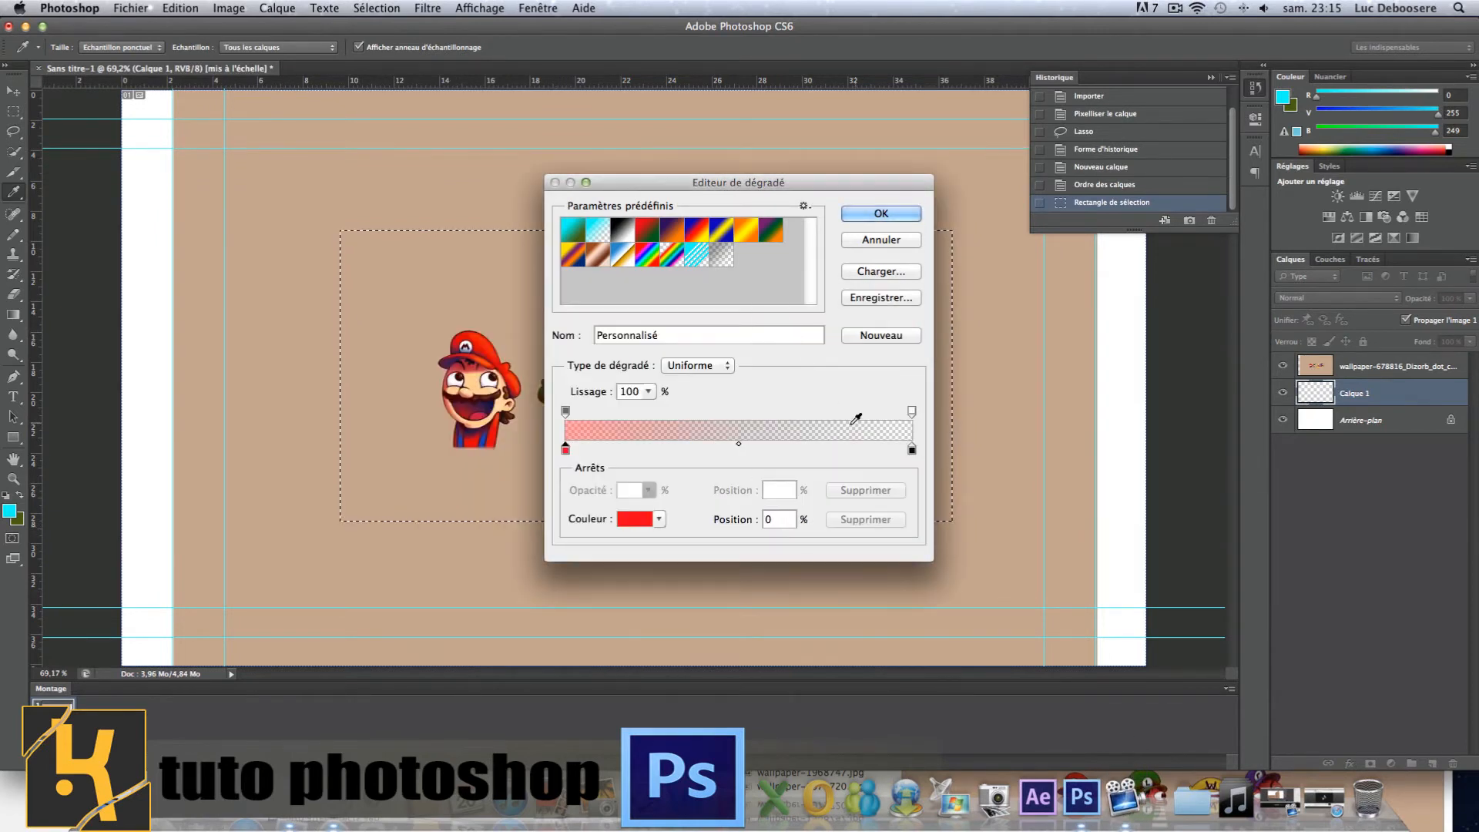
# Try to change the ending colour stop of the partly transparent gradient to blue with hue 227°
pyautogui.click(912, 451)
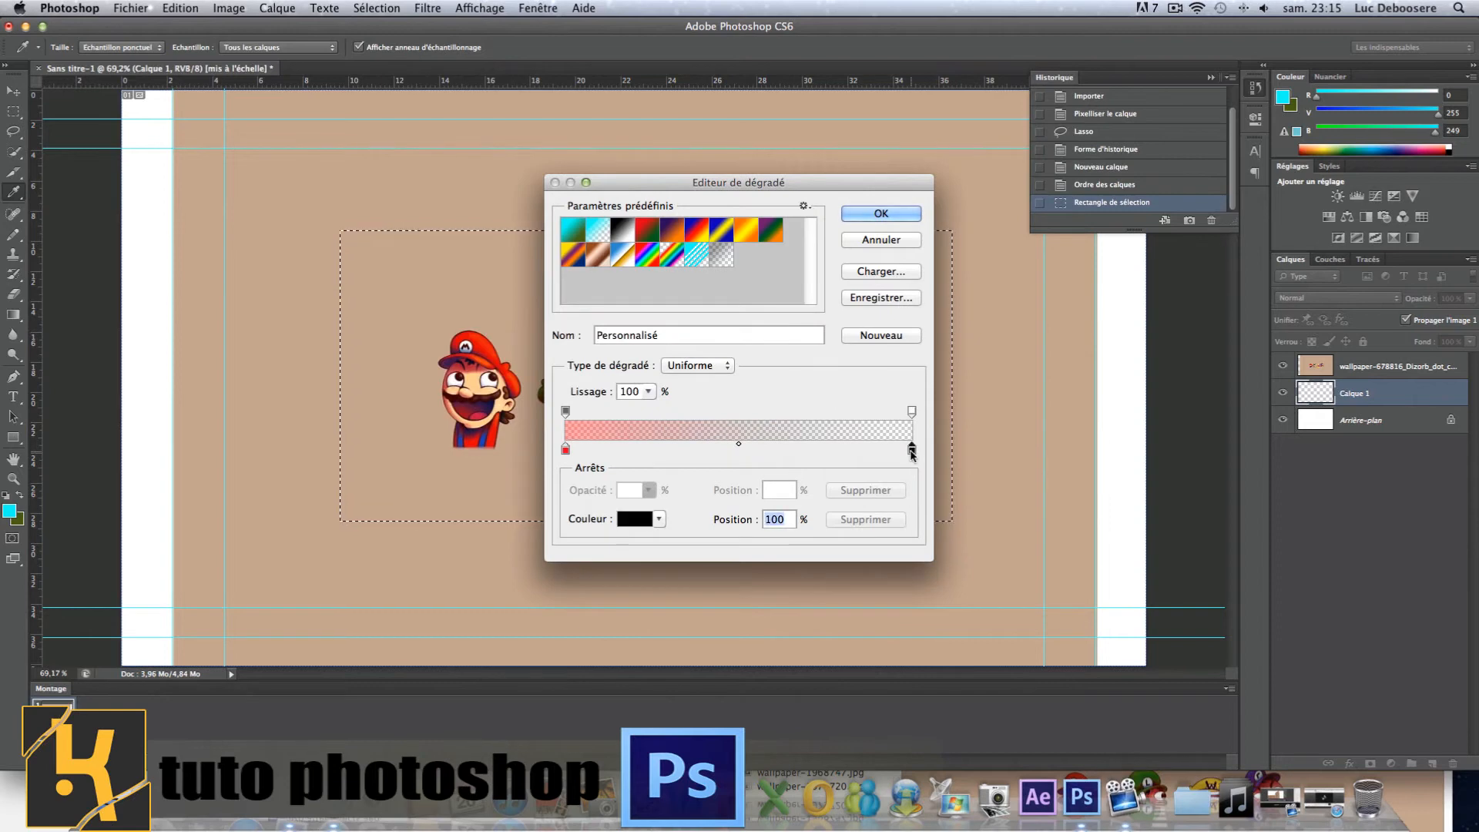
pyautogui.doubleClick(912, 451)
pyautogui.click(660, 414)
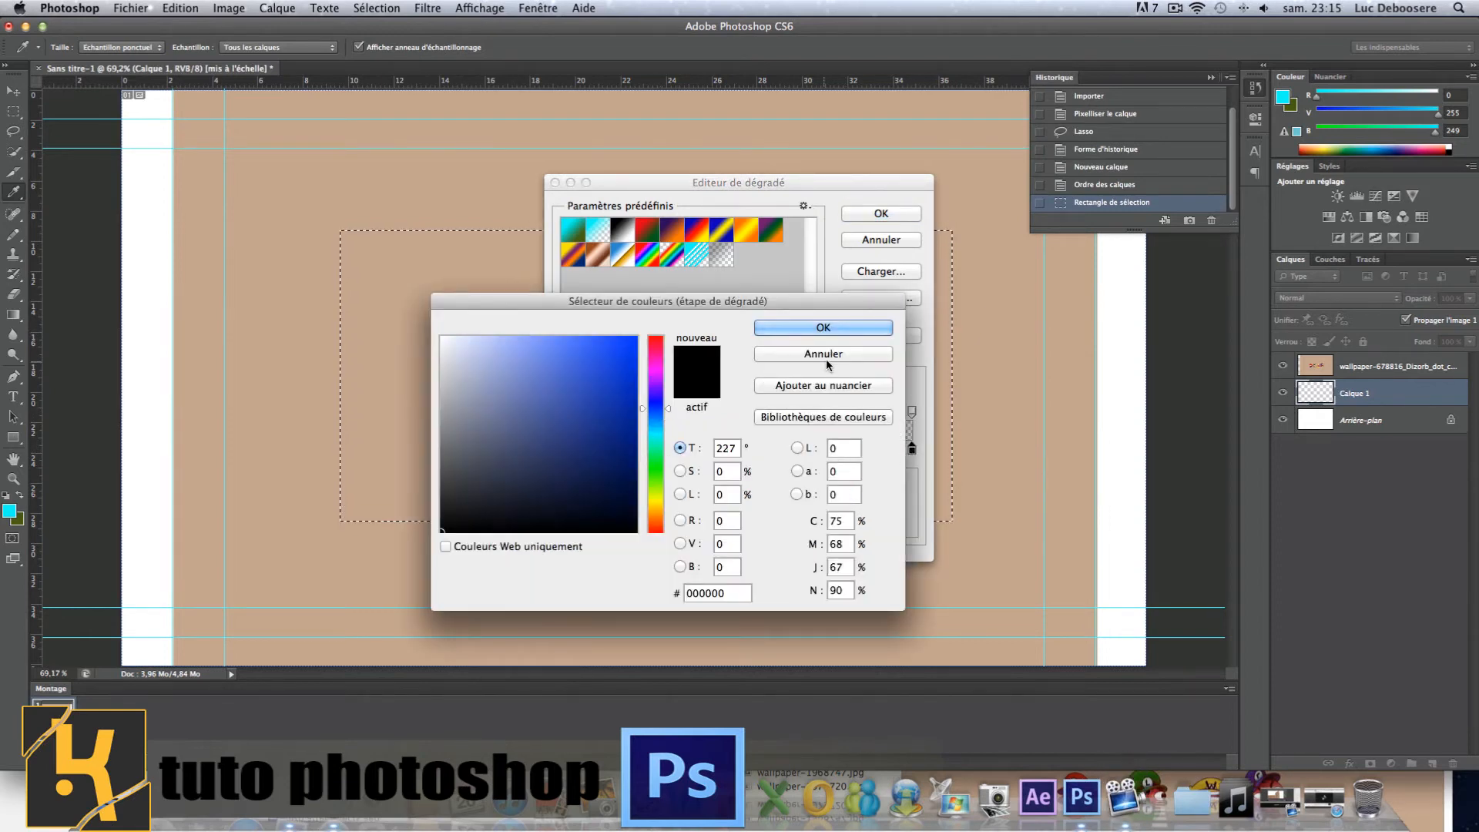
pyautogui.press('Return')
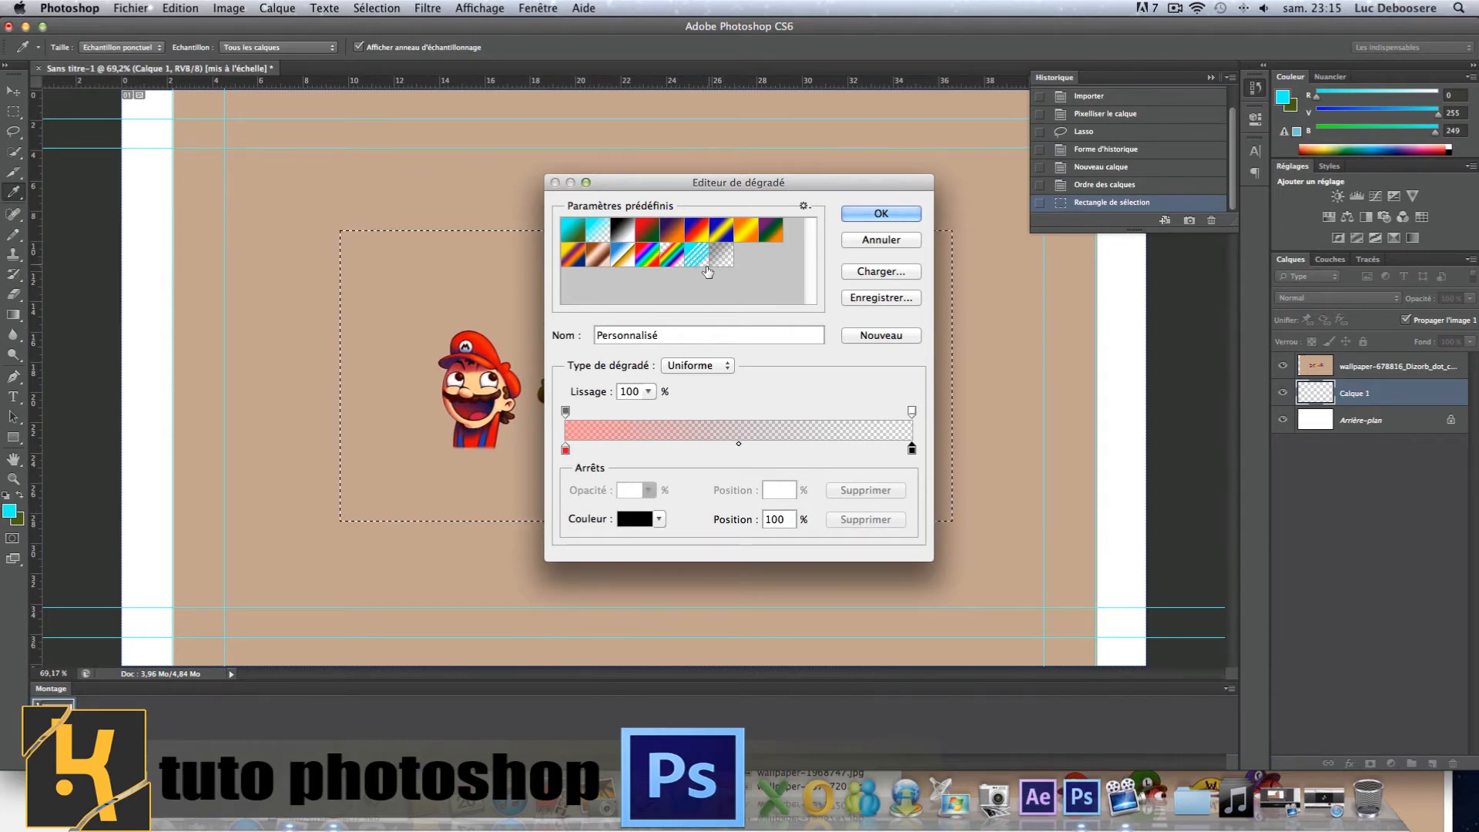
# Load the Noir, blanc preset and set its starting colour stop to pure red, ff0000
pyautogui.click(620, 230)
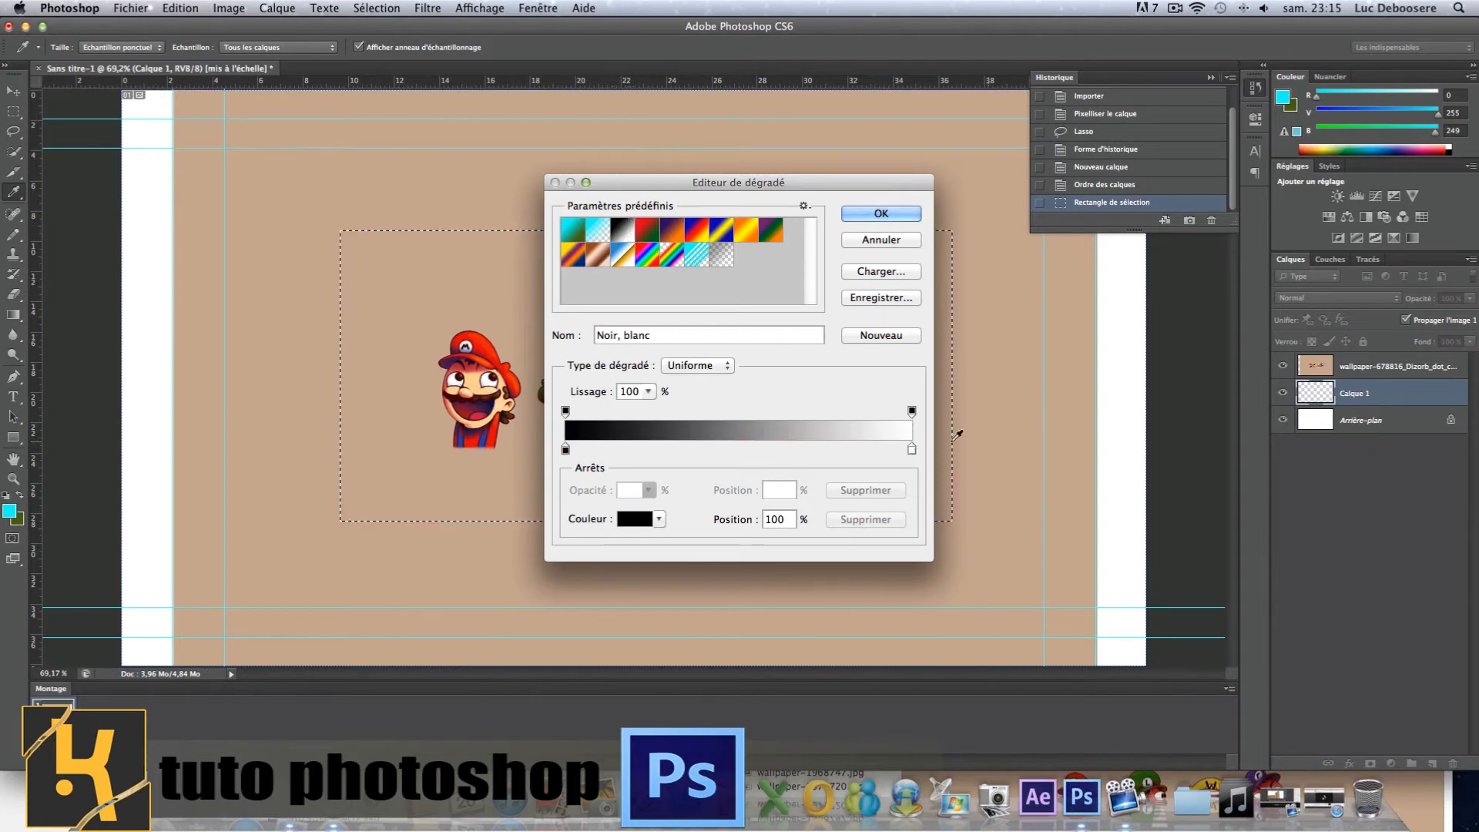
pyautogui.doubleClick(565, 450)
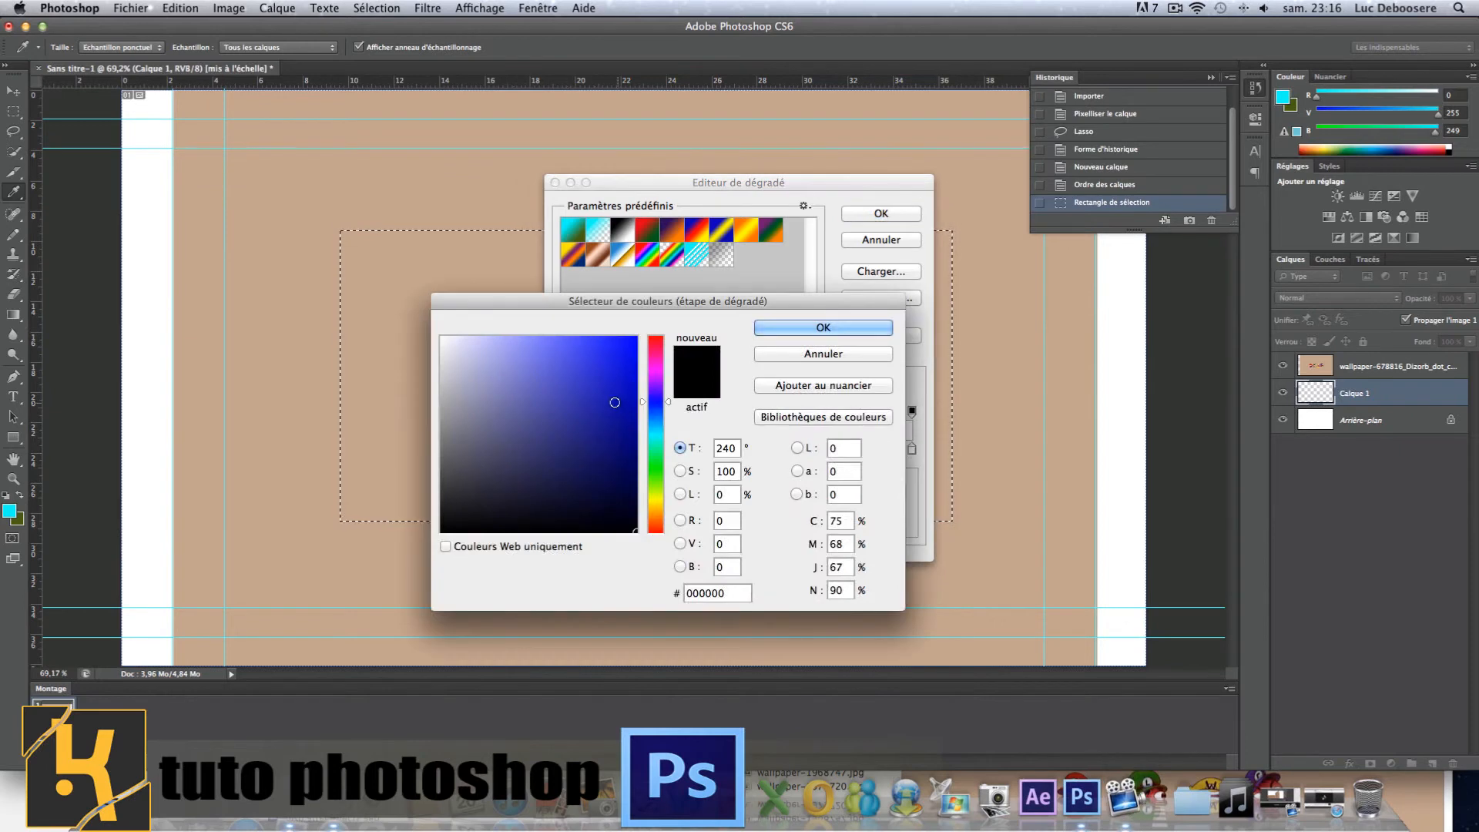
pyautogui.moveTo(656, 435); pyautogui.dragTo(734, 301)
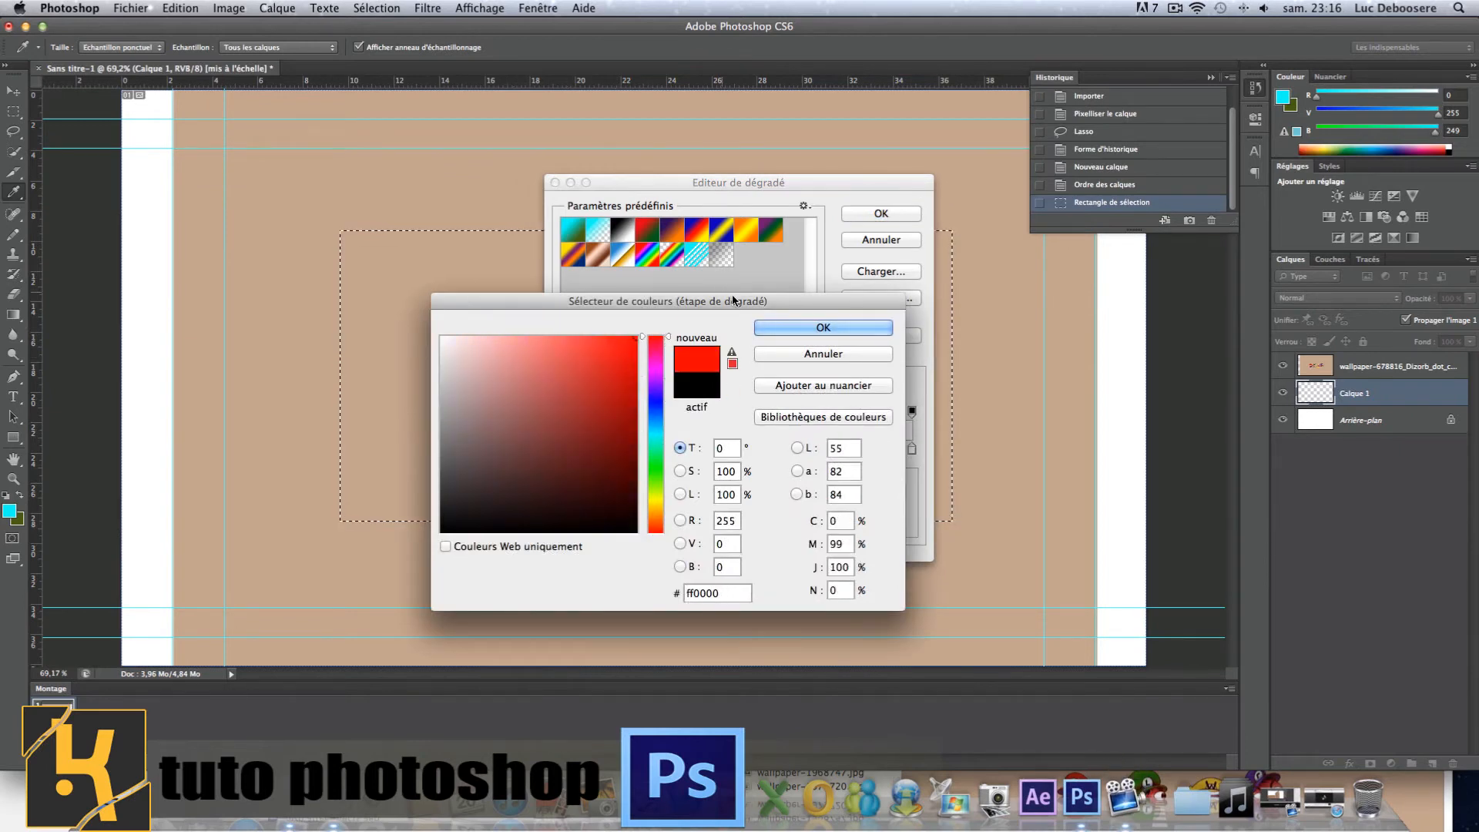
pyautogui.click(822, 327)
# Set the gradient's ending colour stop to a bright cyan with hue 186°
pyautogui.click(911, 449)
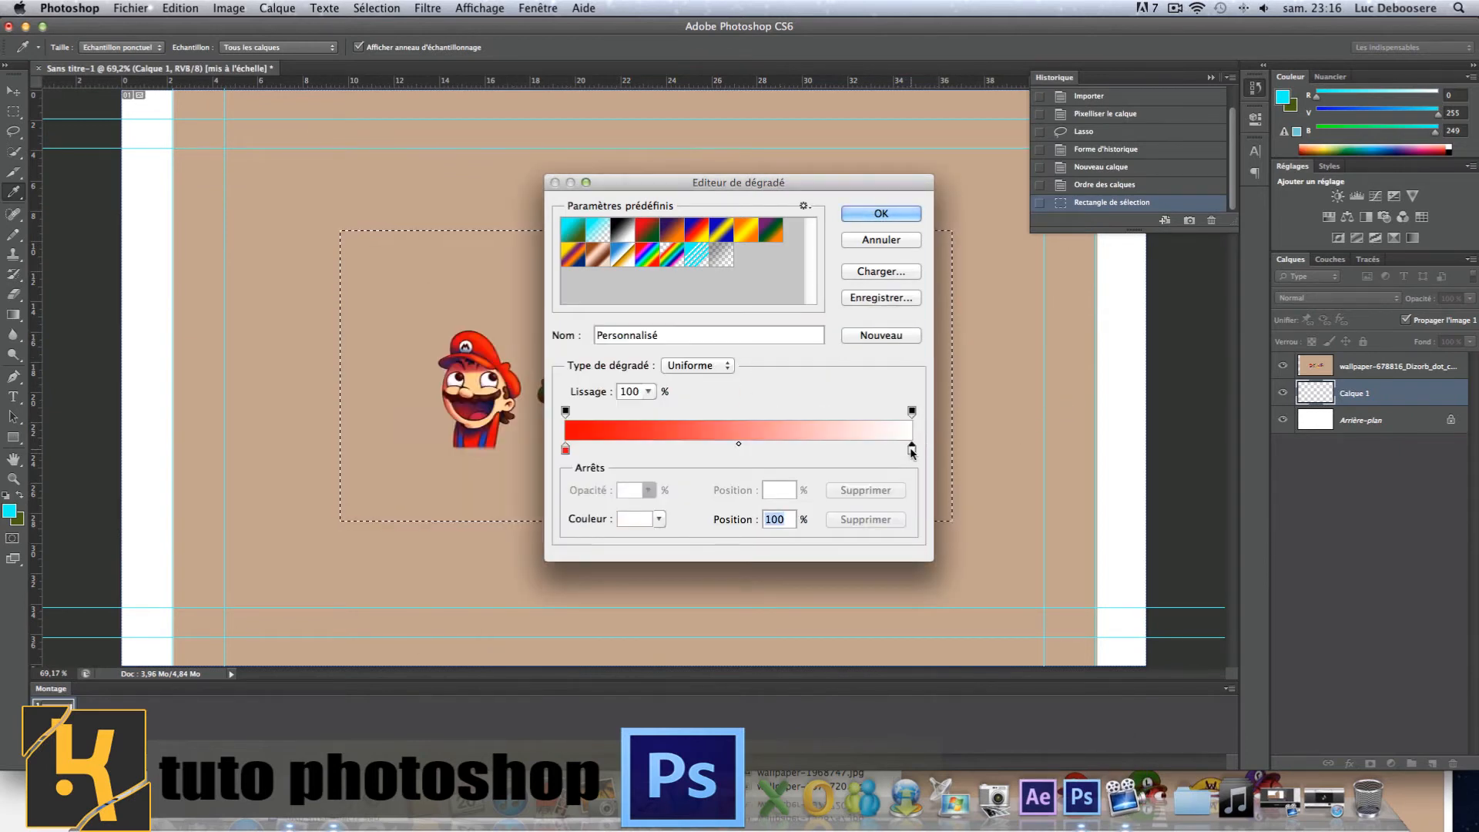
pyautogui.doubleClick(911, 449)
pyautogui.click(660, 434)
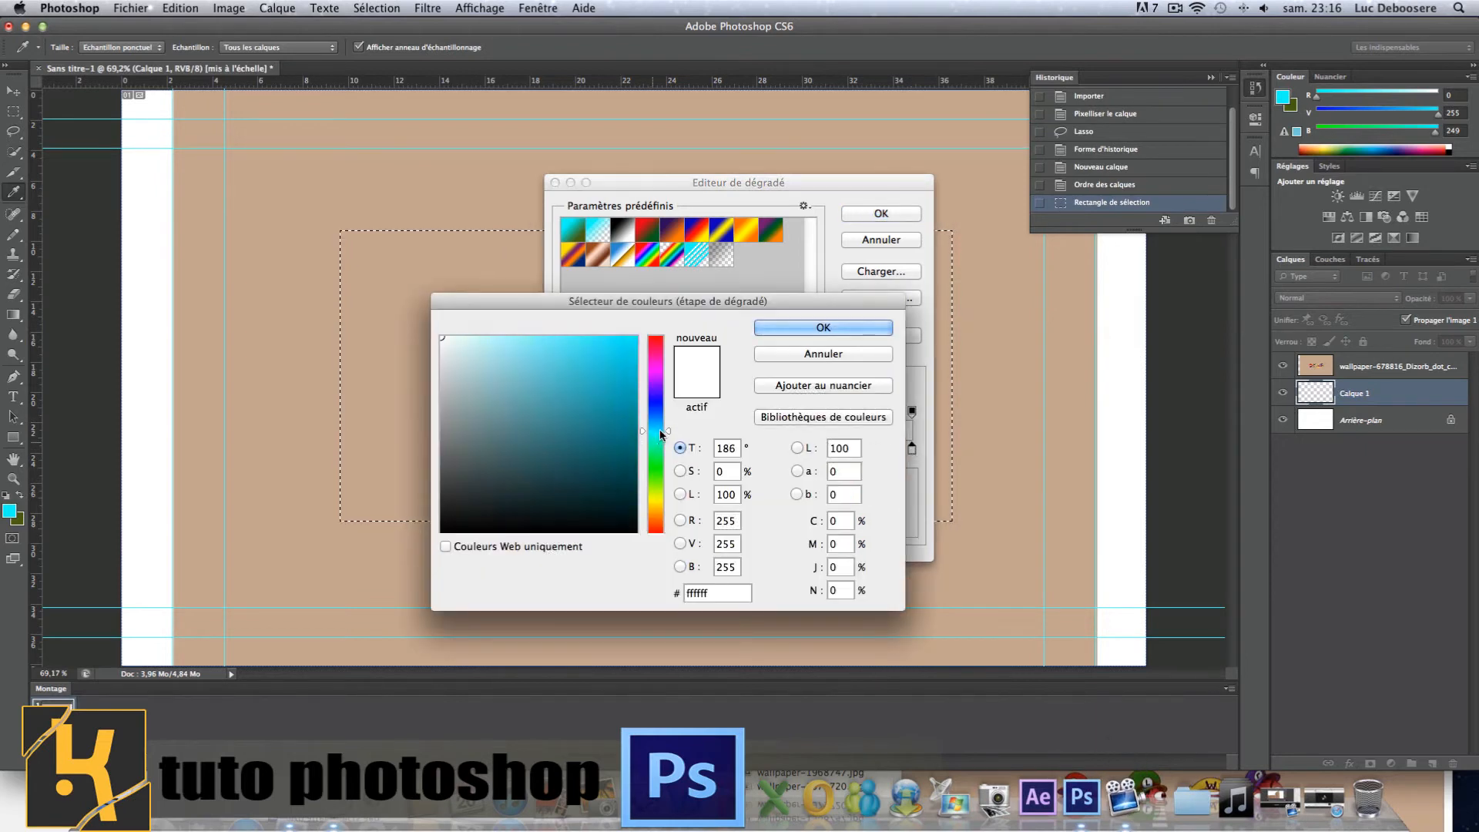
pyautogui.moveTo(660, 432); pyautogui.dragTo(727, 255)
pyautogui.click(792, 327)
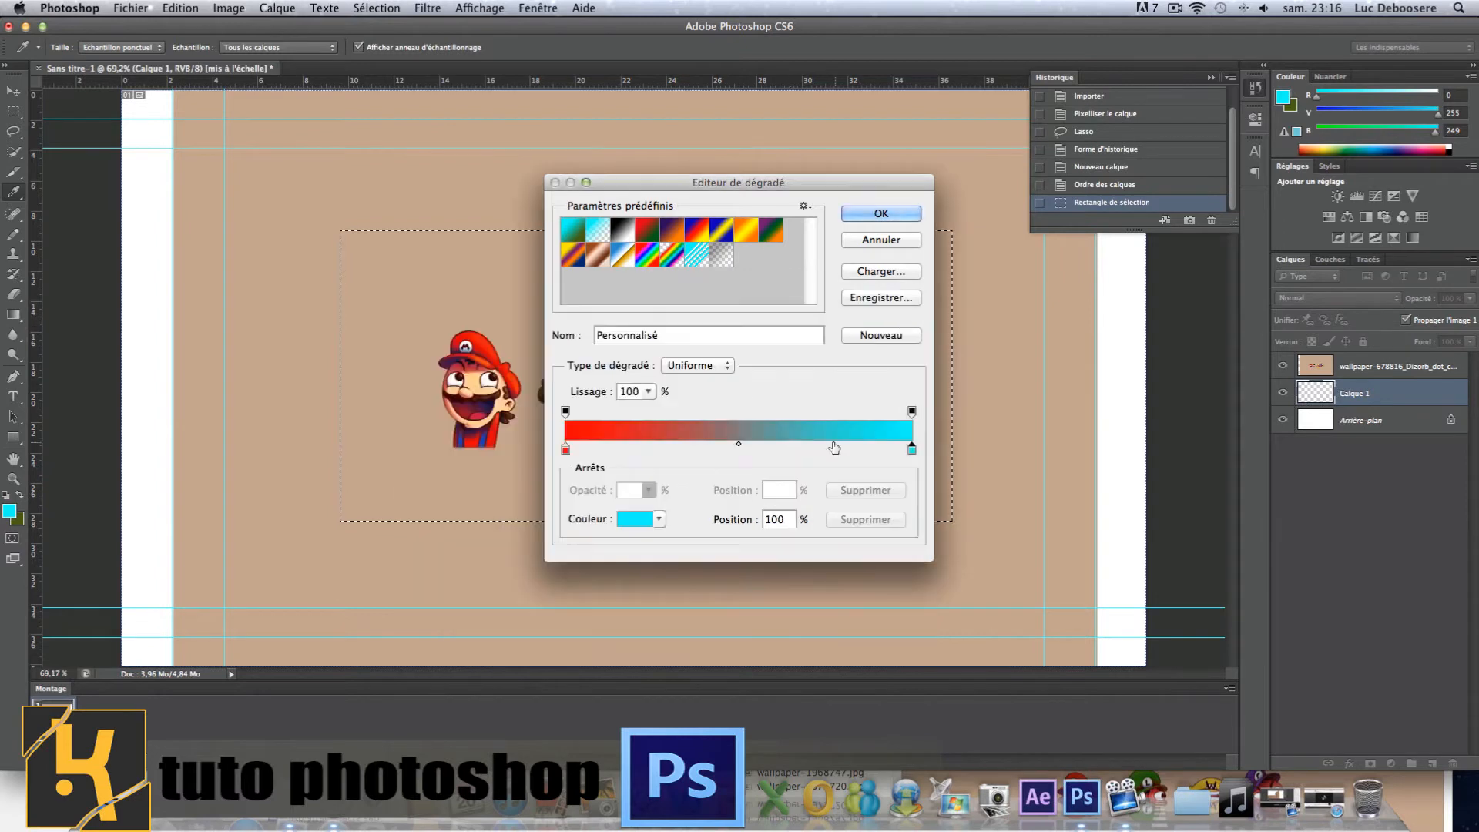
# Shift the midpoint between the red and cyan stops to 48 % and accept the custom gradient
pyautogui.moveTo(738, 443); pyautogui.dragTo(731, 444)
pyautogui.doubleClick(778, 518)
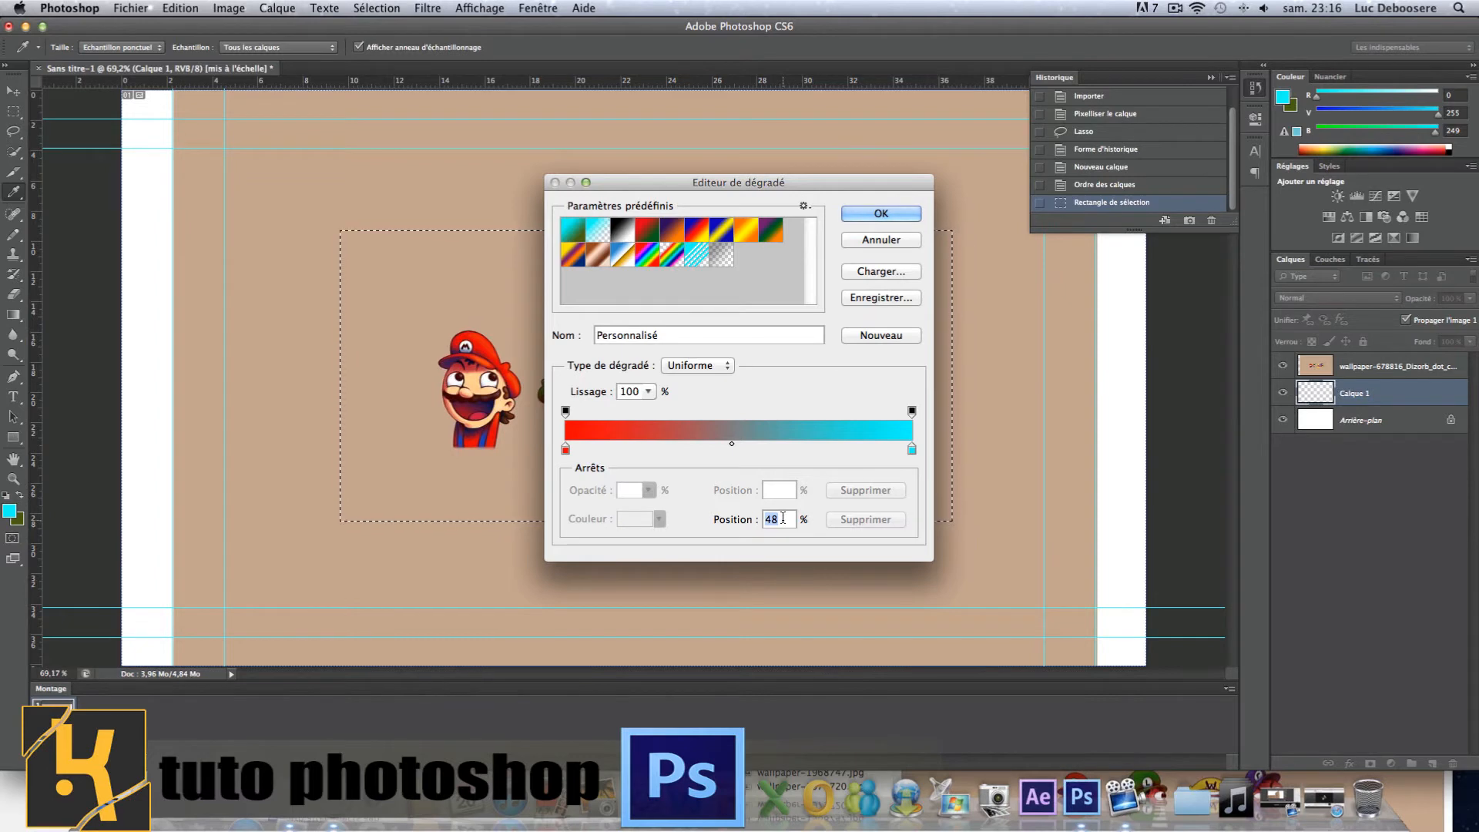
pyautogui.press('Return')
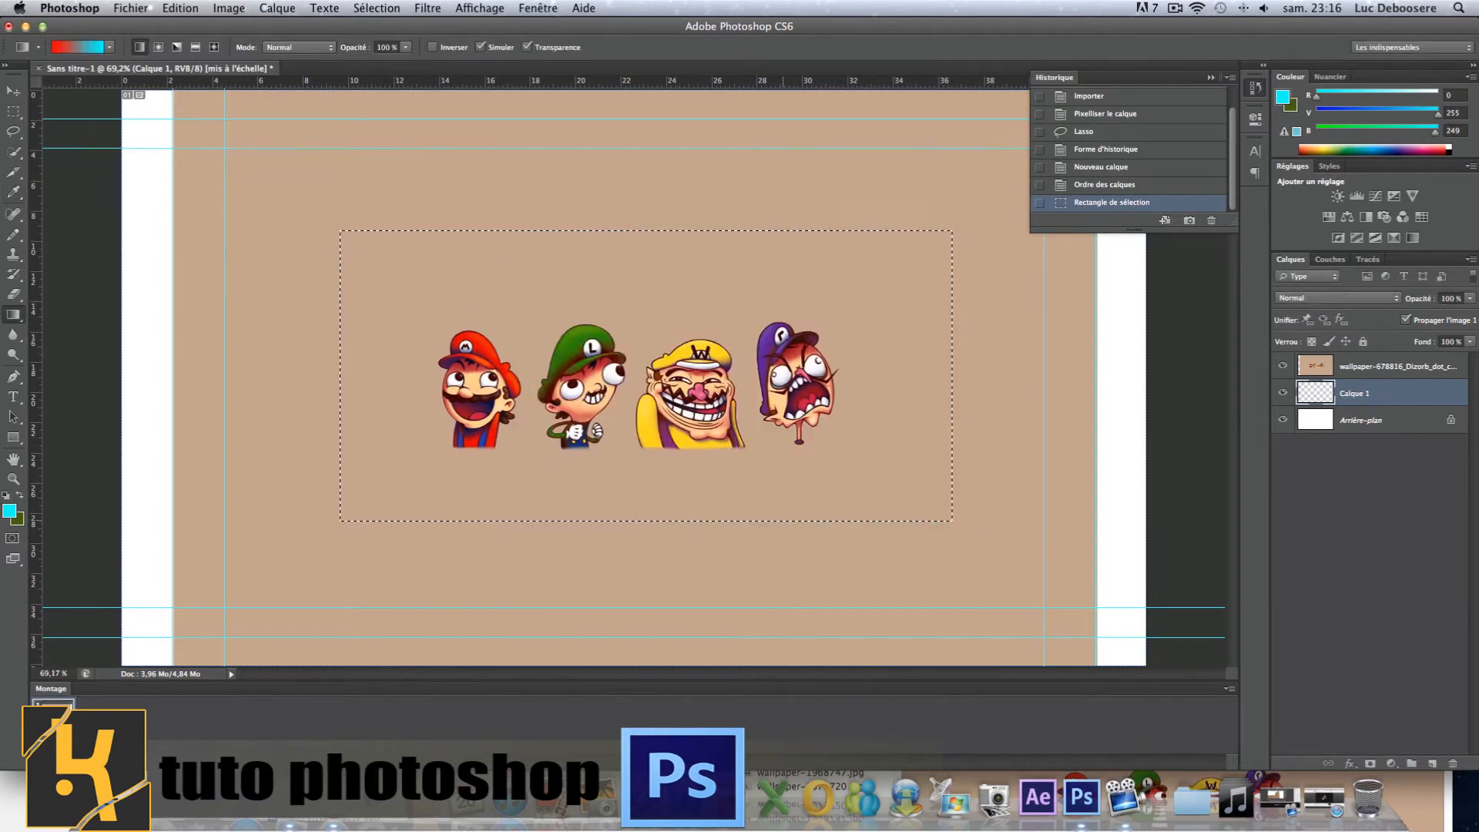
# Reopen the custom gradient for editing and shift the midpoint between the red and cyan stops to 46 %
pyautogui.click(77, 47)
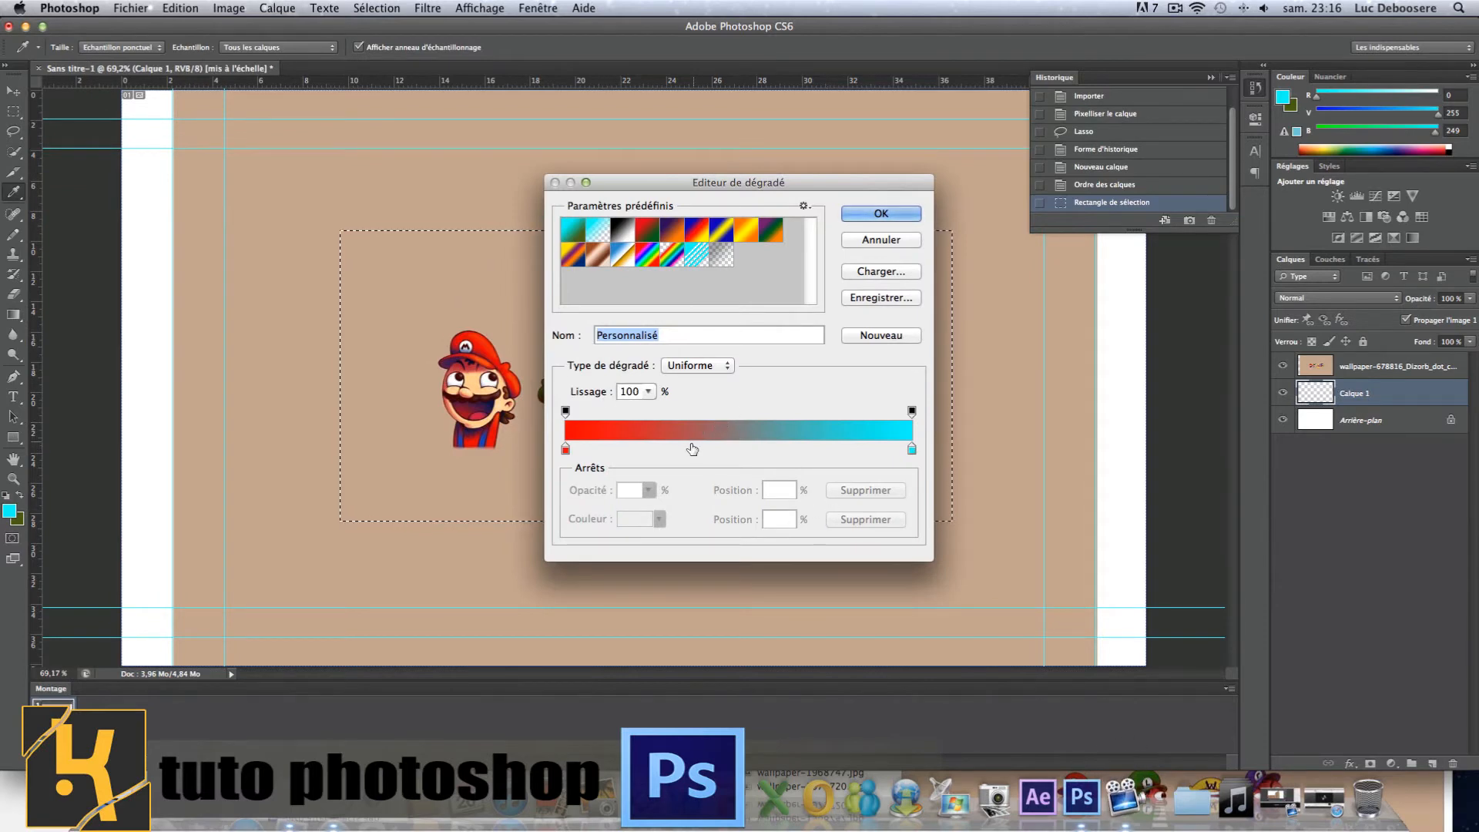
pyautogui.click(565, 449)
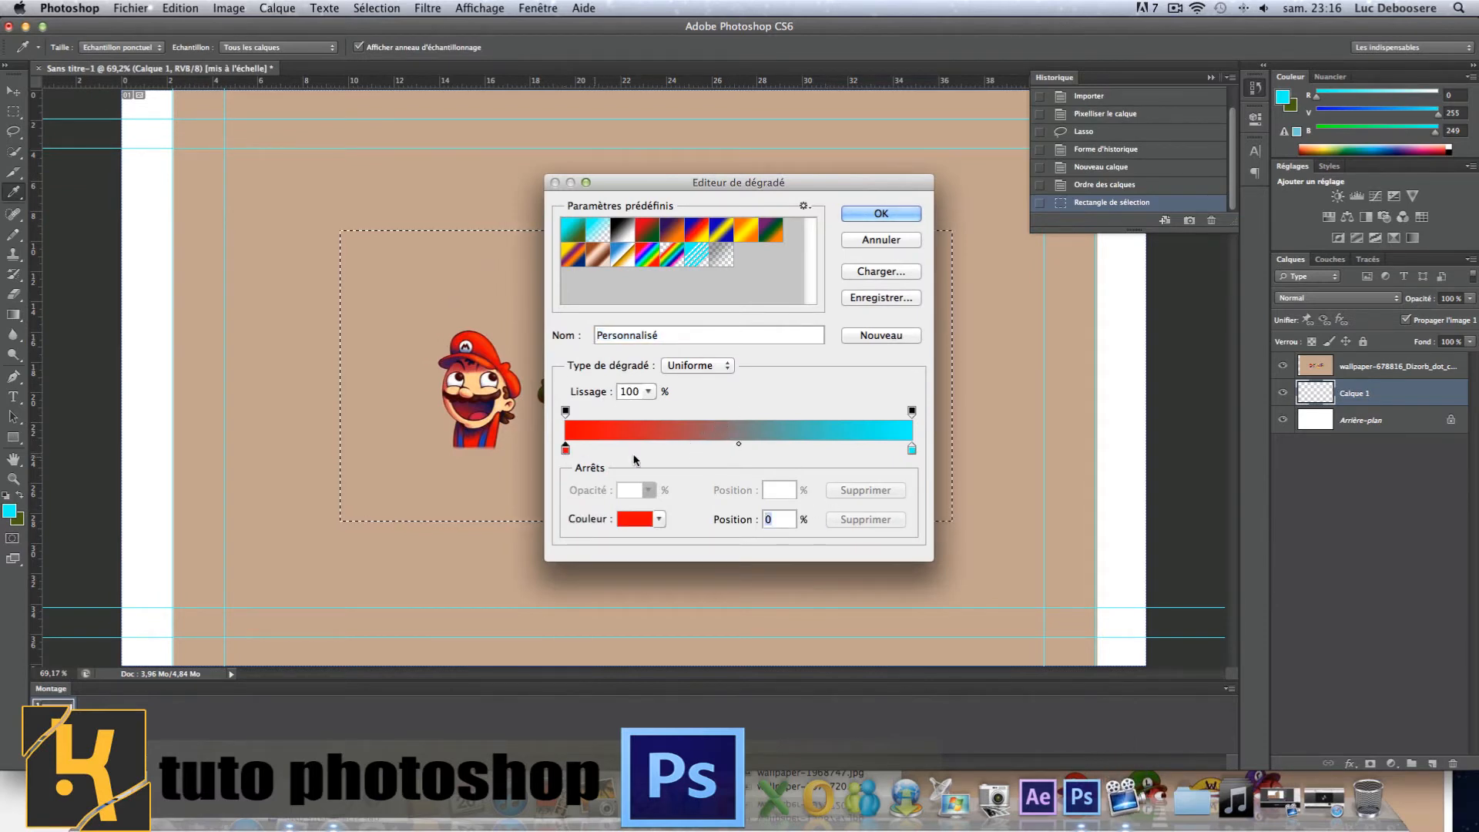
pyautogui.click(739, 446)
pyautogui.moveTo(736, 447)
pyautogui.mouseDown()
pyautogui.moveTo(595, 458)
pyautogui.moveTo(740, 457)
pyautogui.mouseUp()
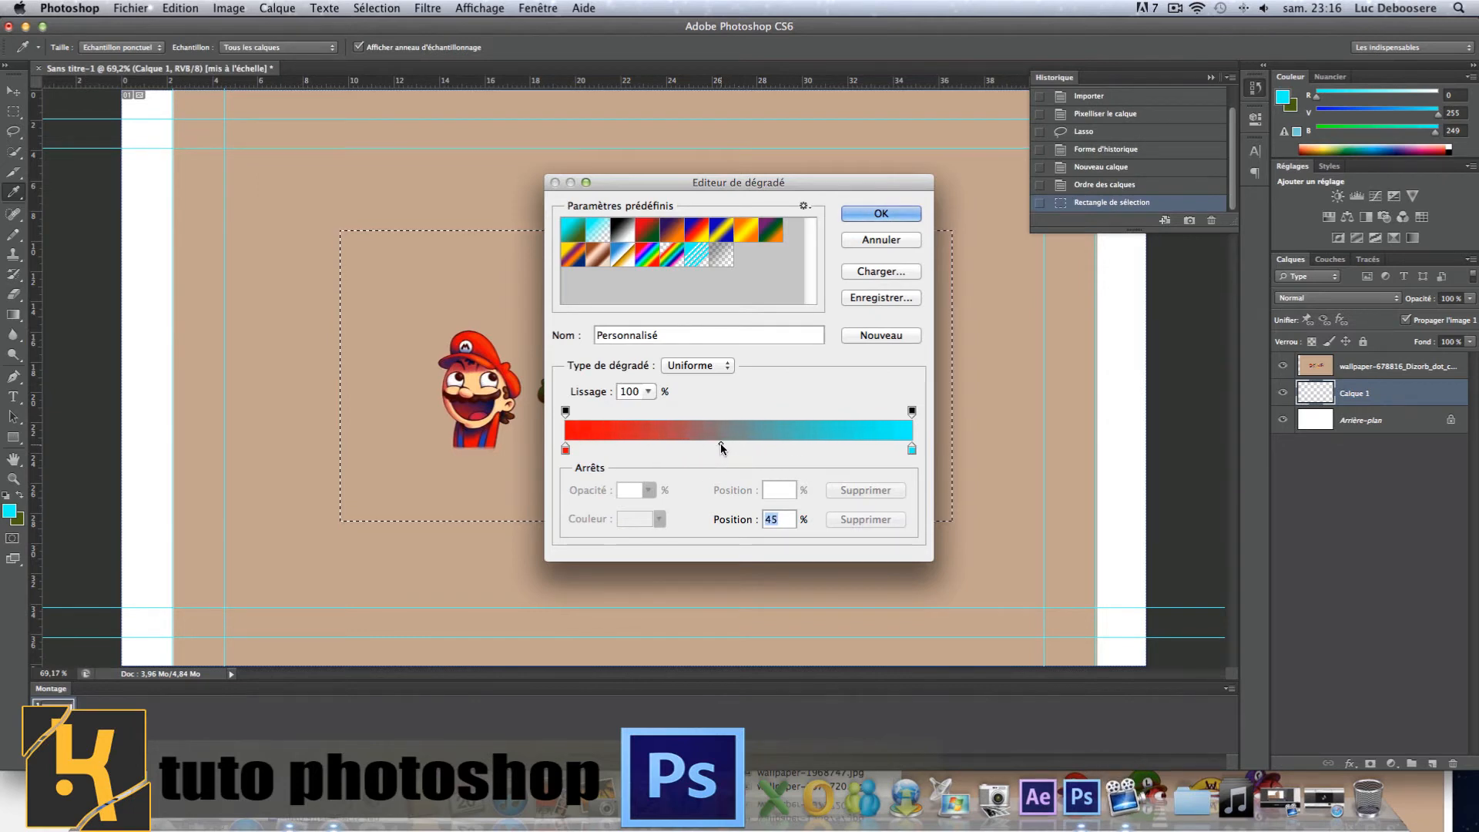
pyautogui.moveTo(707, 449); pyautogui.dragTo(827, 475)
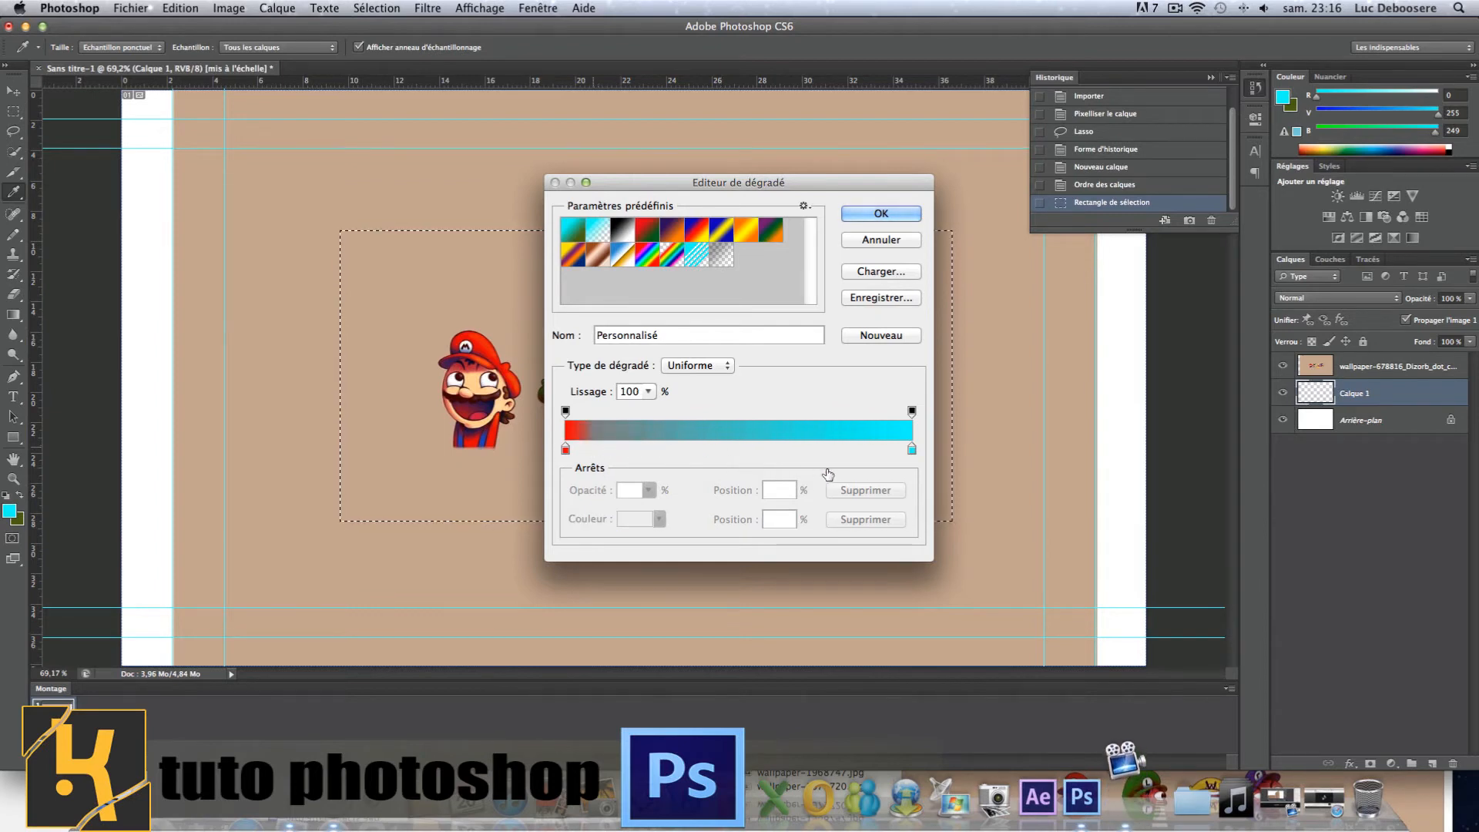
pyautogui.click(566, 451)
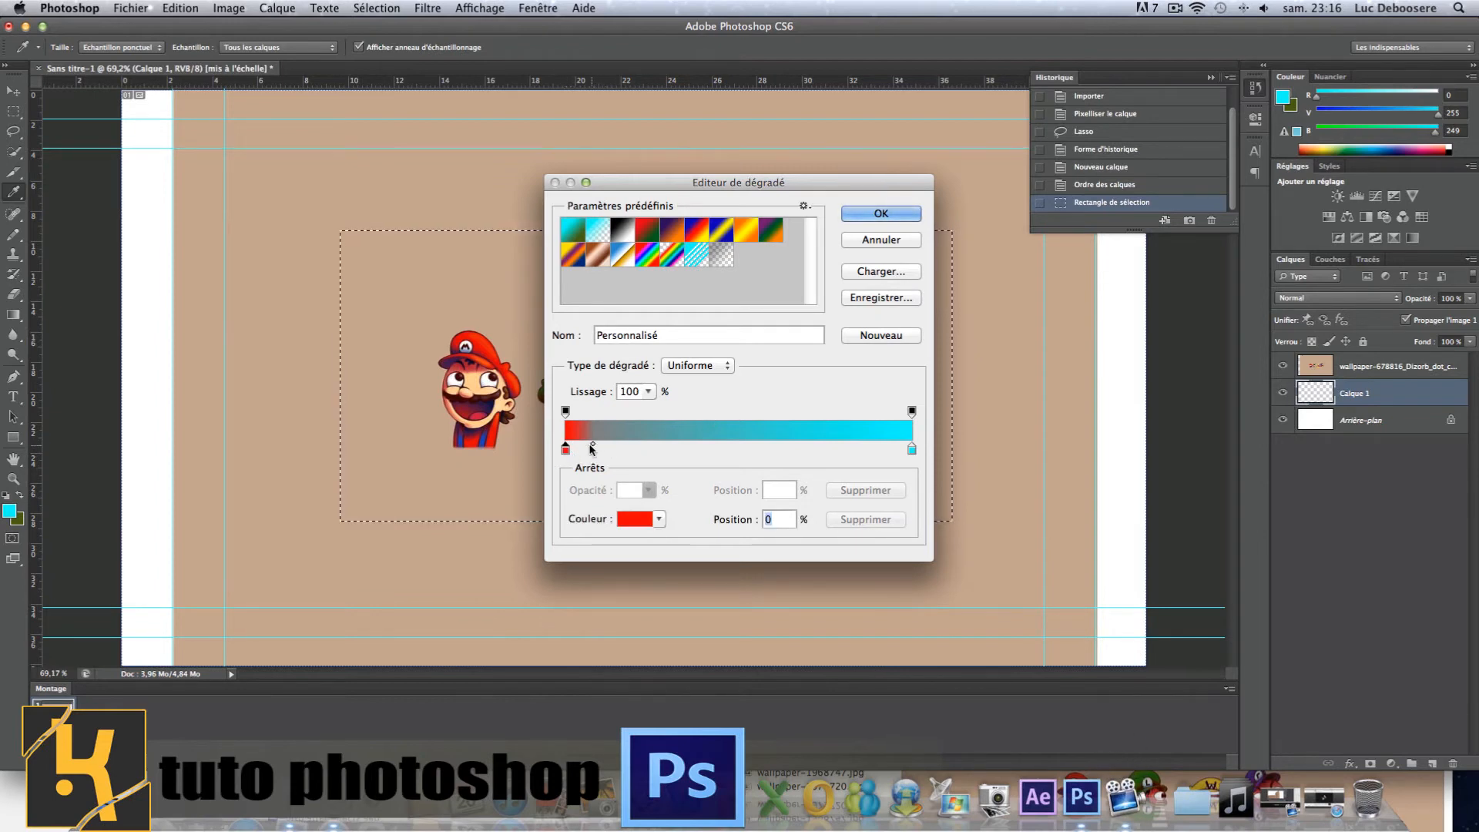
pyautogui.moveTo(593, 445); pyautogui.dragTo(725, 444)
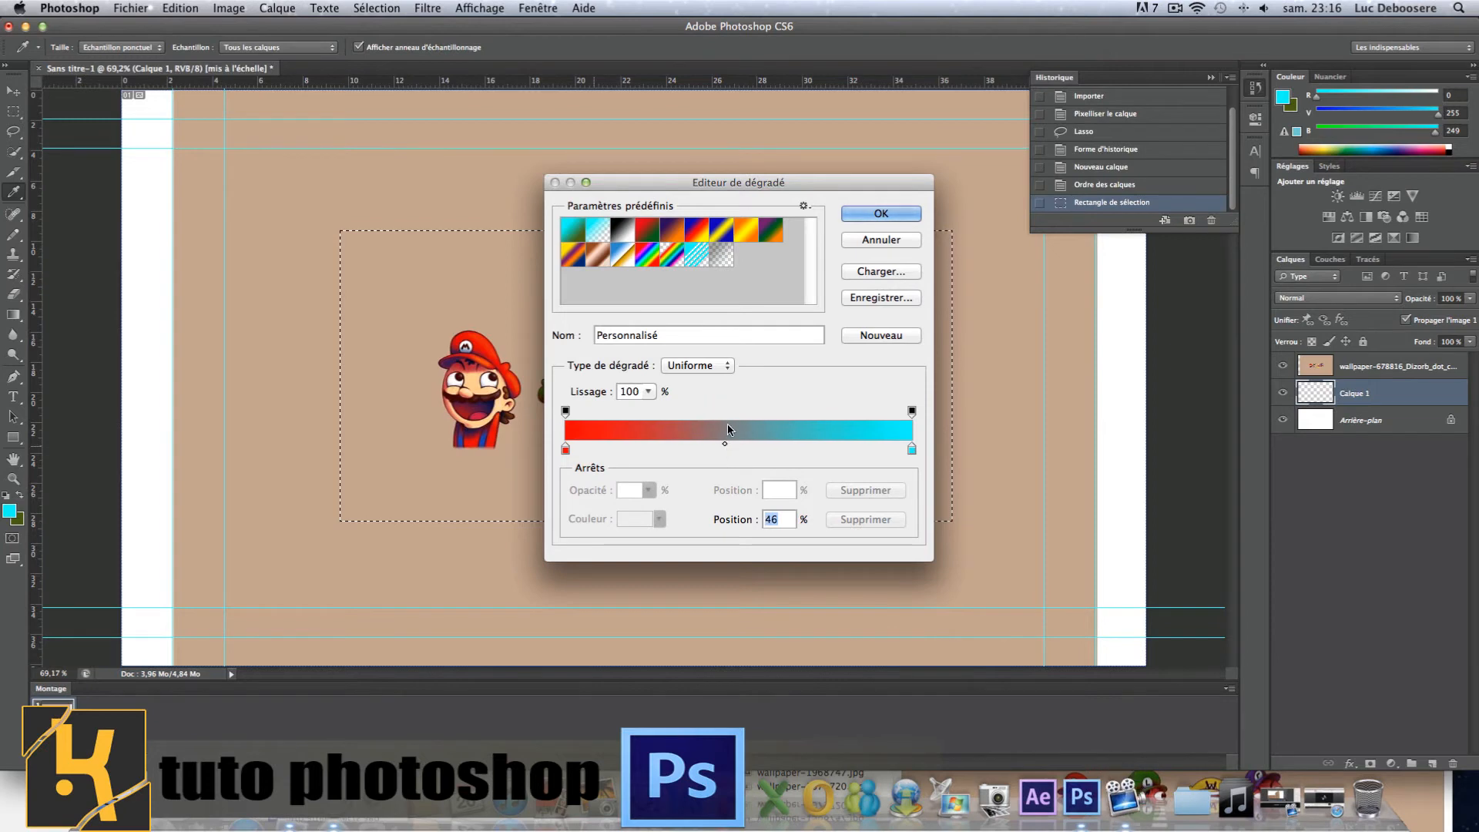
# Remove the extra stop added at 40 % and add a green colour stop at 51 % between red and cyan
pyautogui.click(704, 448)
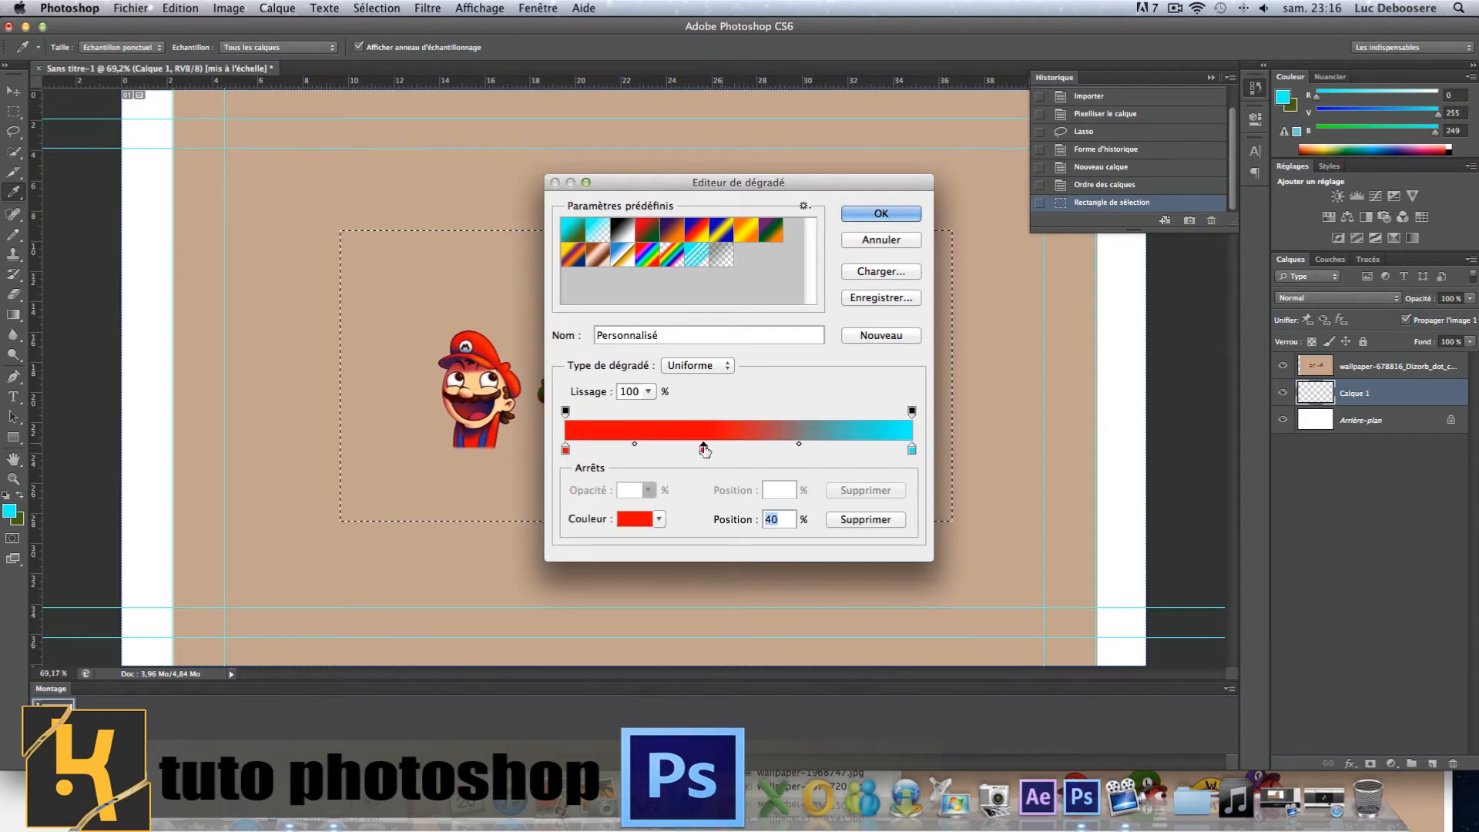
pyautogui.press('Delete')
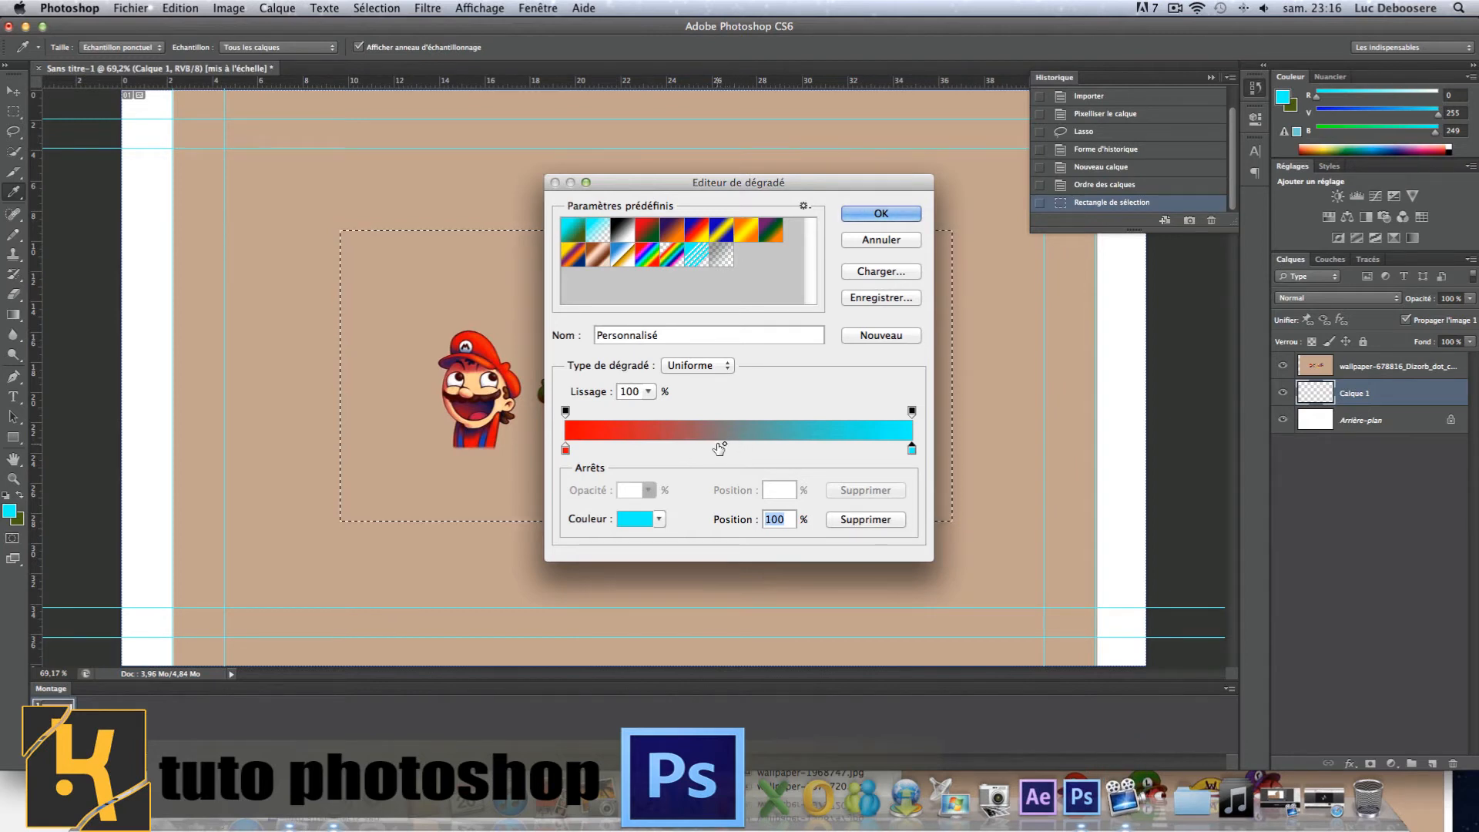
pyautogui.moveTo(704, 447); pyautogui.dragTo(740, 451)
pyautogui.doubleClick(741, 452)
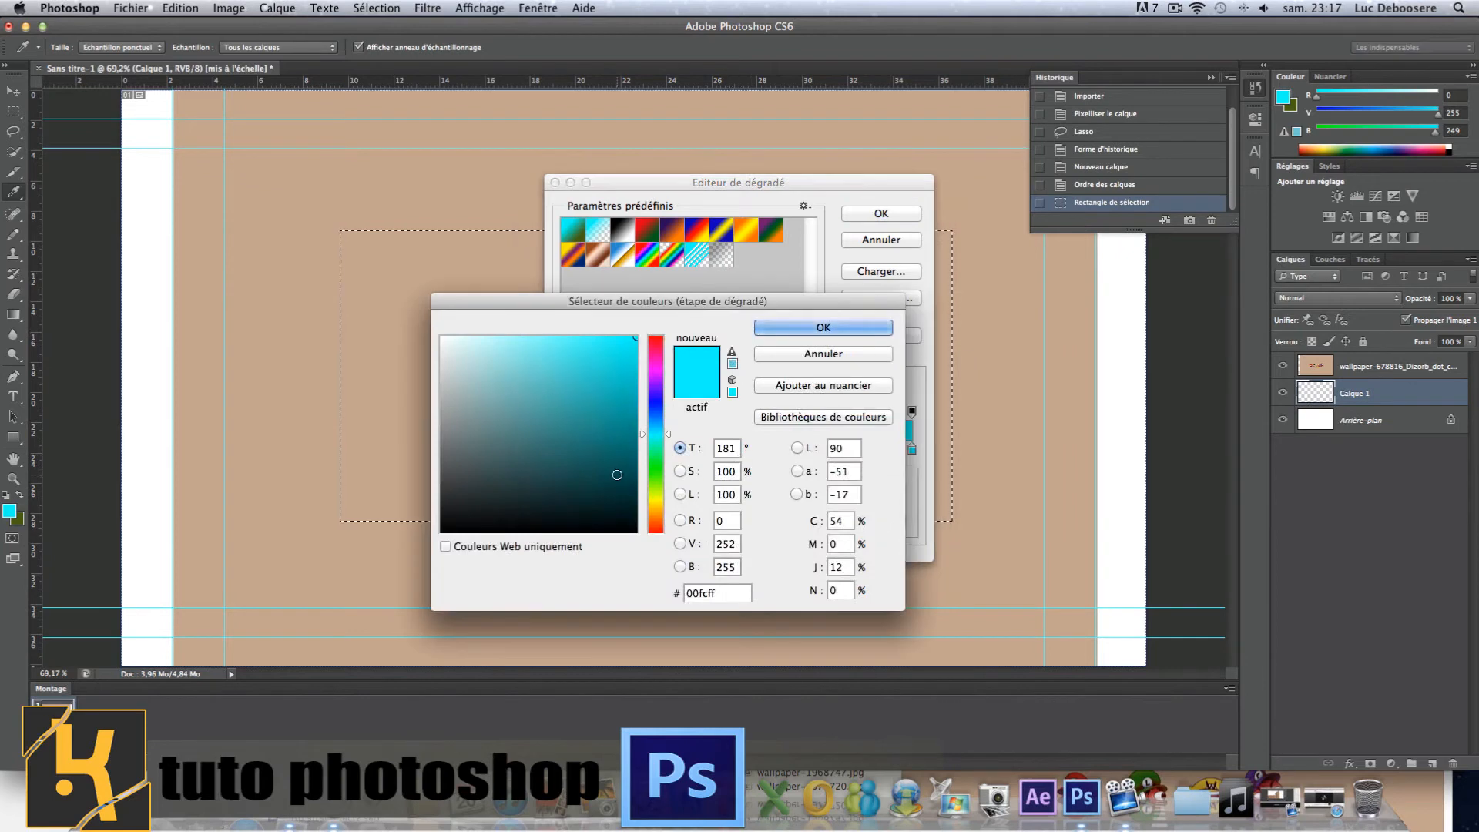
pyautogui.click(655, 468)
pyautogui.press('Return')
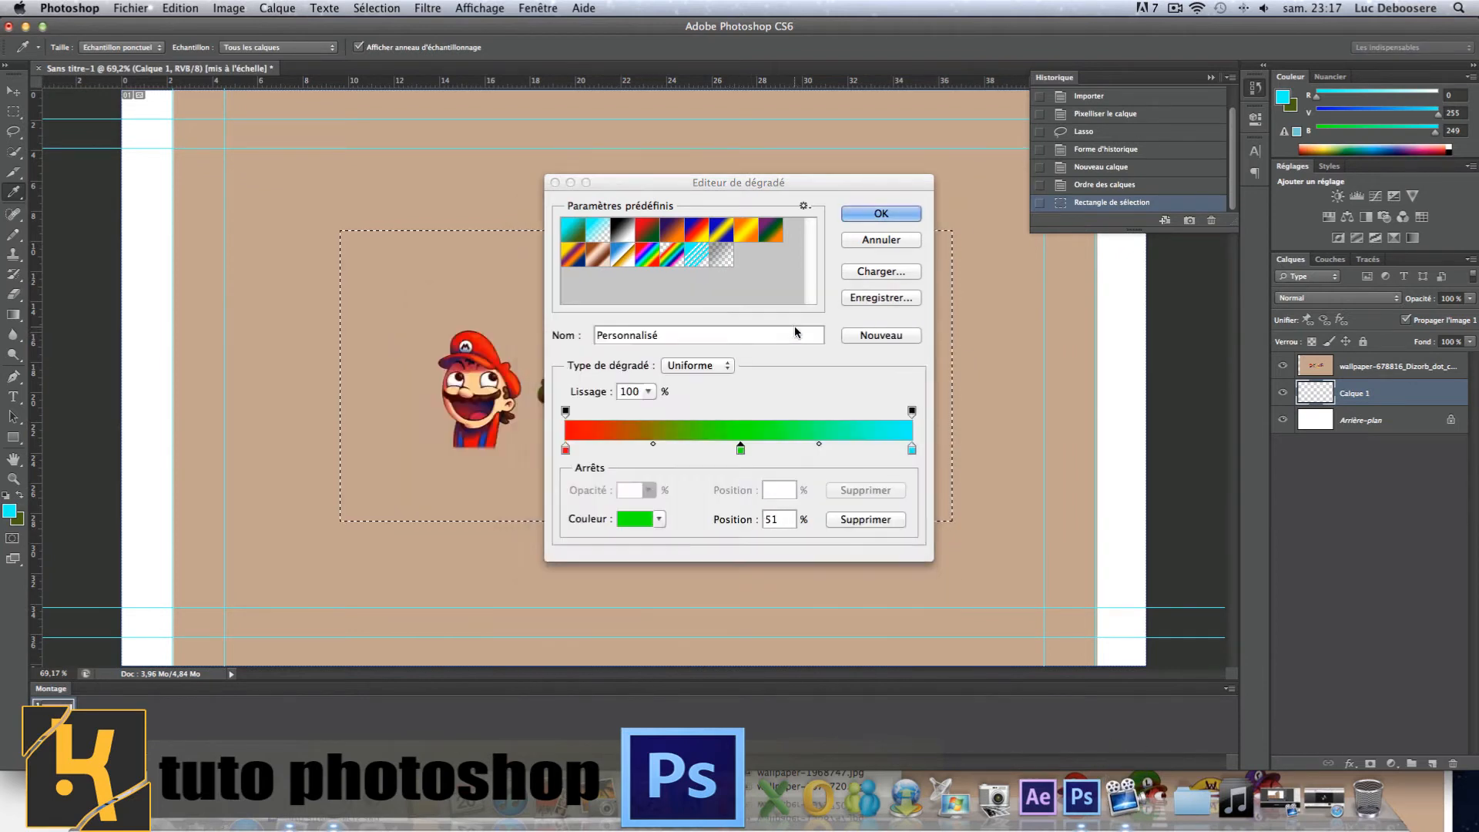
# Shift the red-green midpoint to 71 % and the green-cyan midpoint to 37 %, and accept the gradient
pyautogui.moveTo(655, 447); pyautogui.dragTo(690, 445)
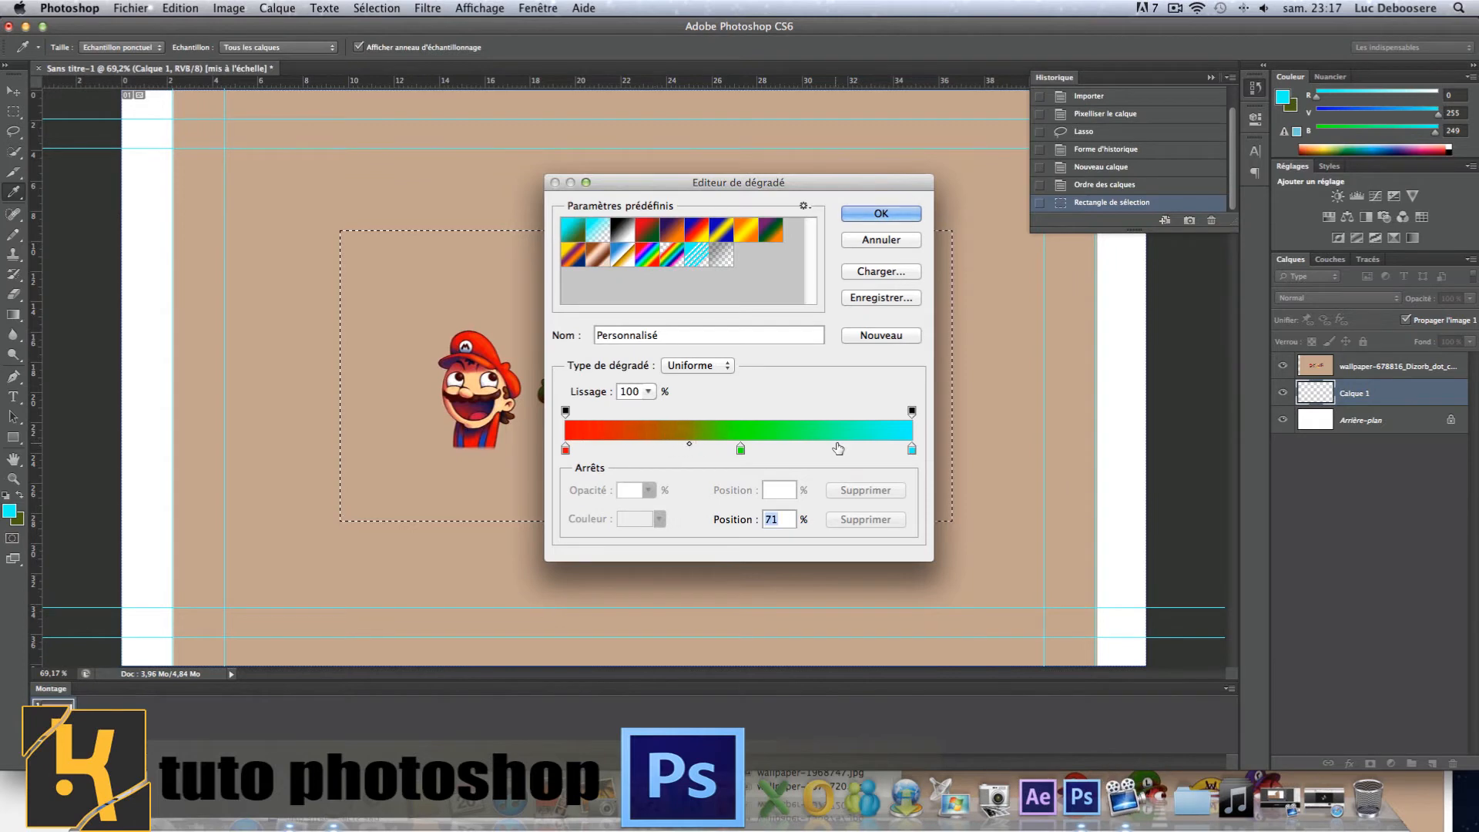
pyautogui.click(741, 450)
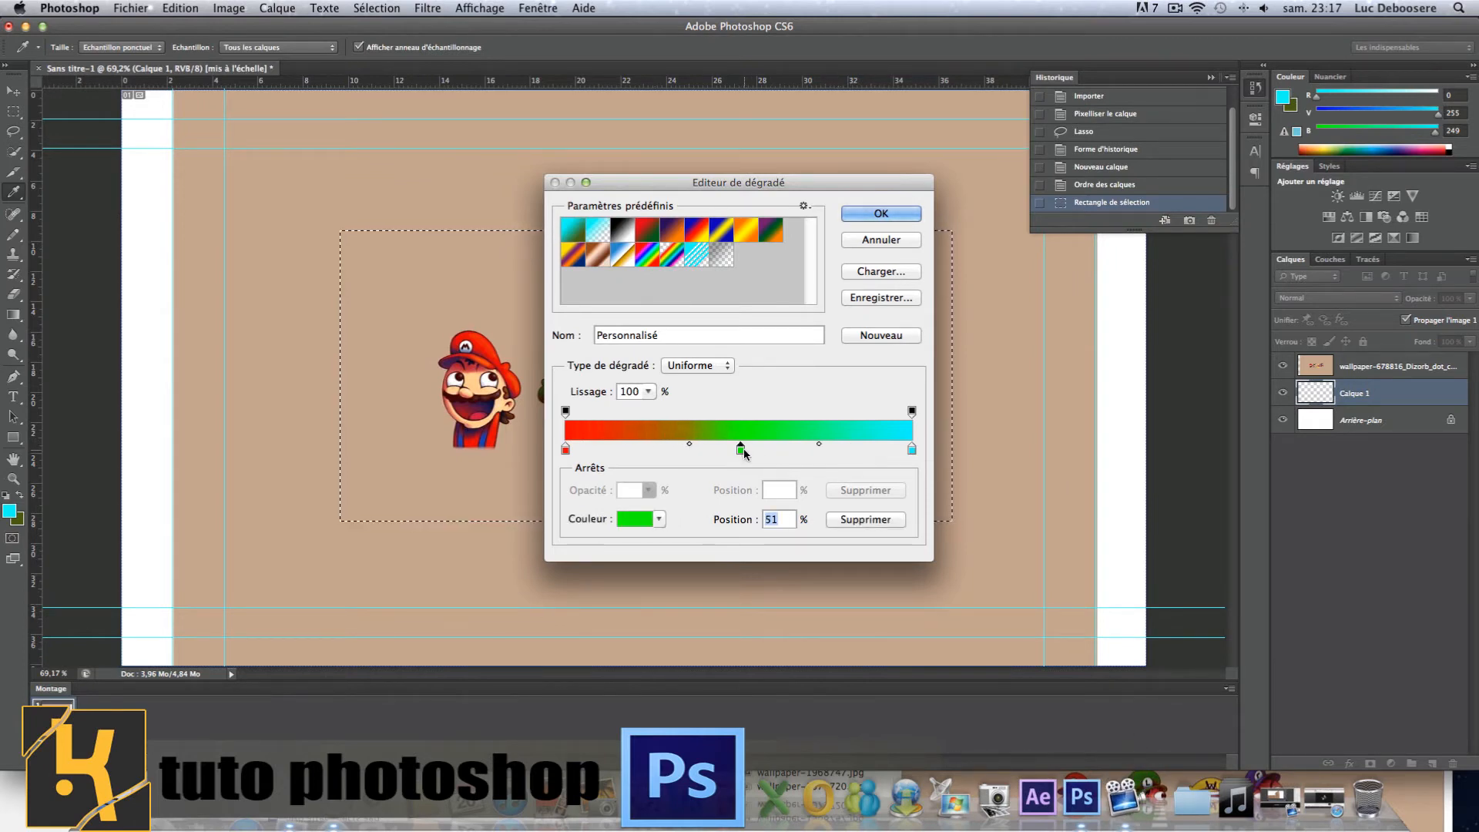
pyautogui.moveTo(826, 444); pyautogui.dragTo(804, 446)
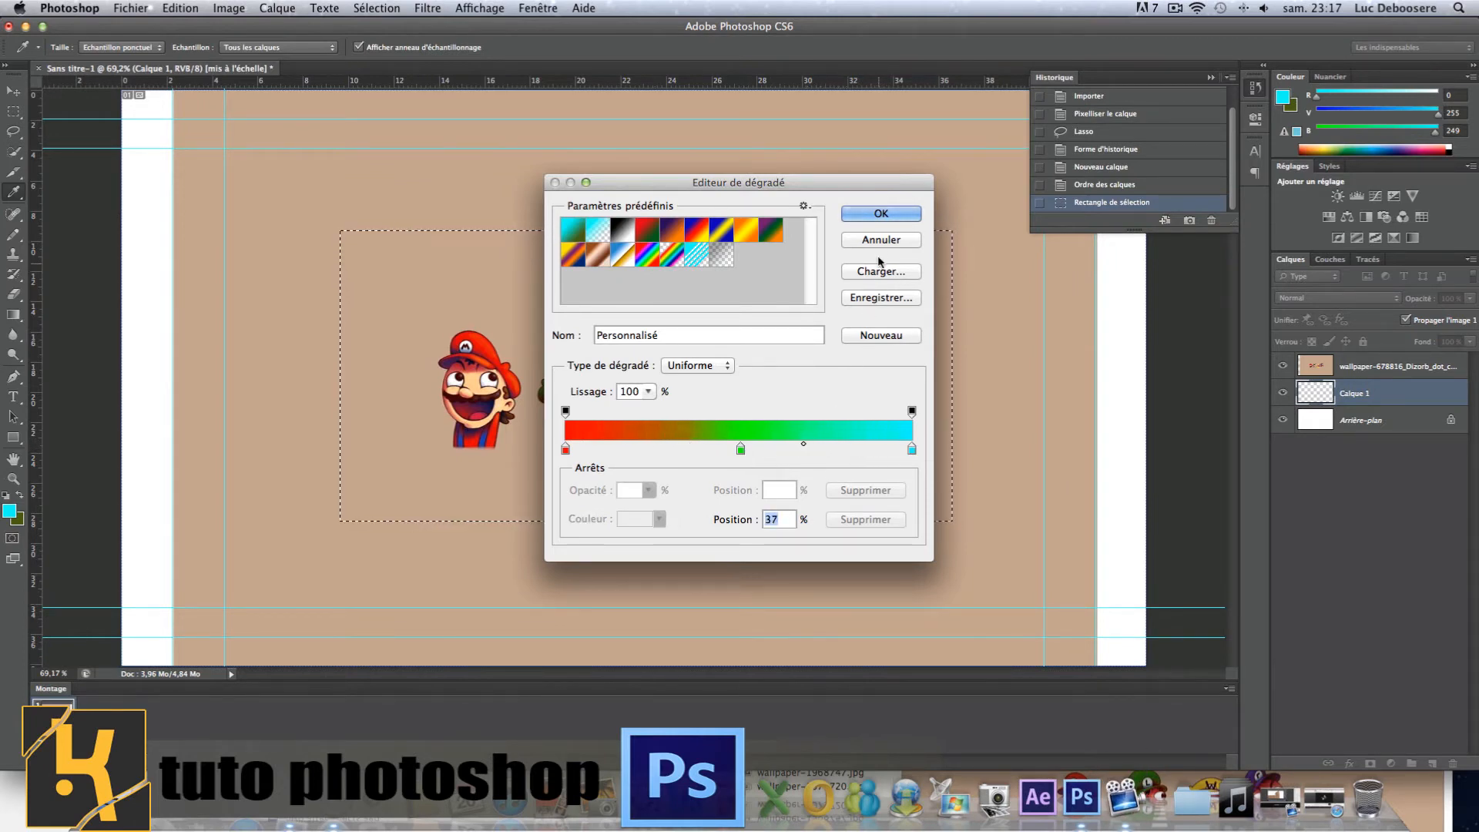
pyautogui.click(878, 214)
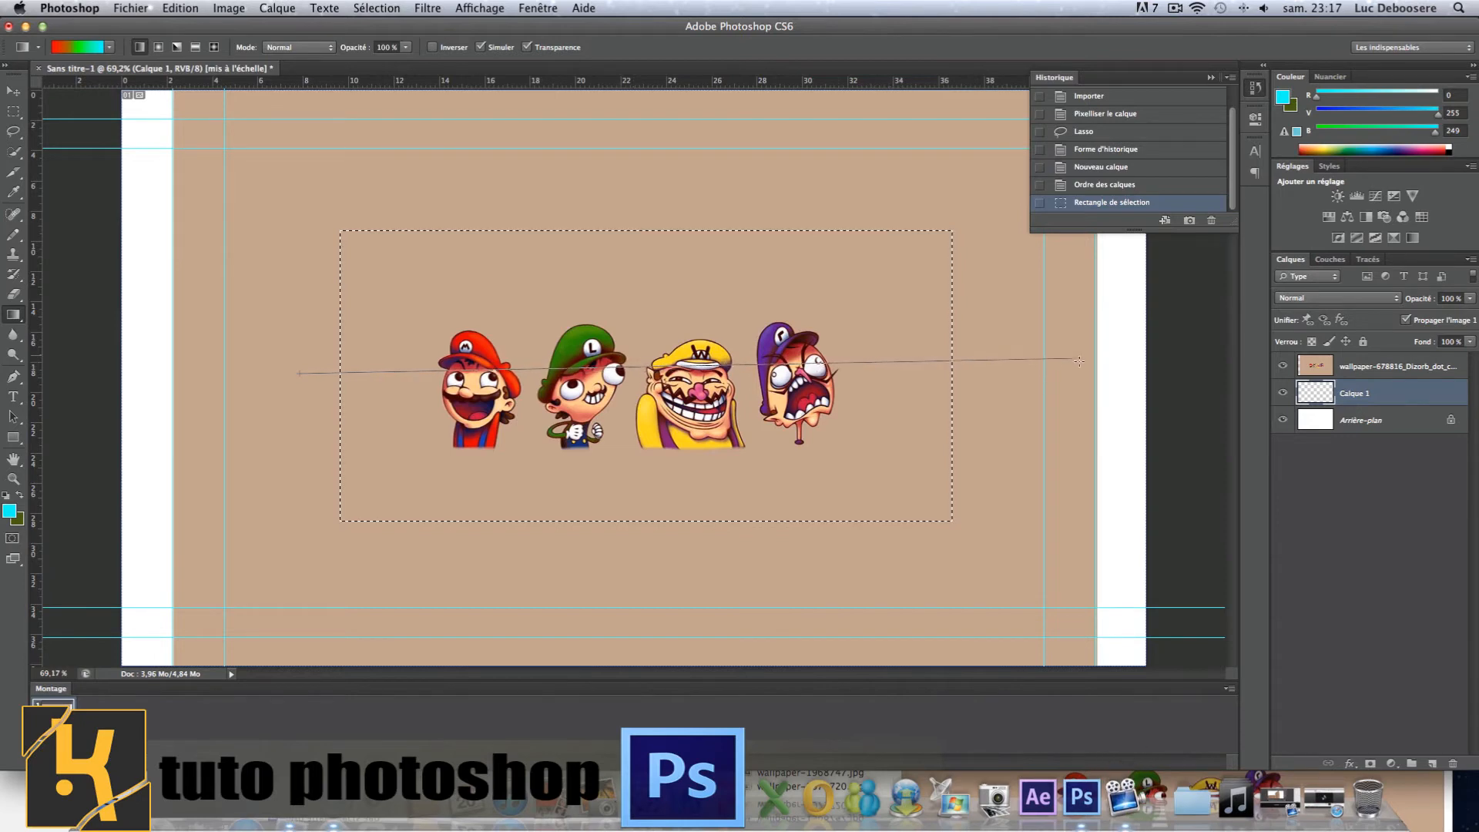
# Fill the rectangular selection on Calque 1 with a horizontal linear gradient and bring the layer above the wallpaper
pyautogui.moveTo(1078, 361); pyautogui.dragTo(1082, 375)
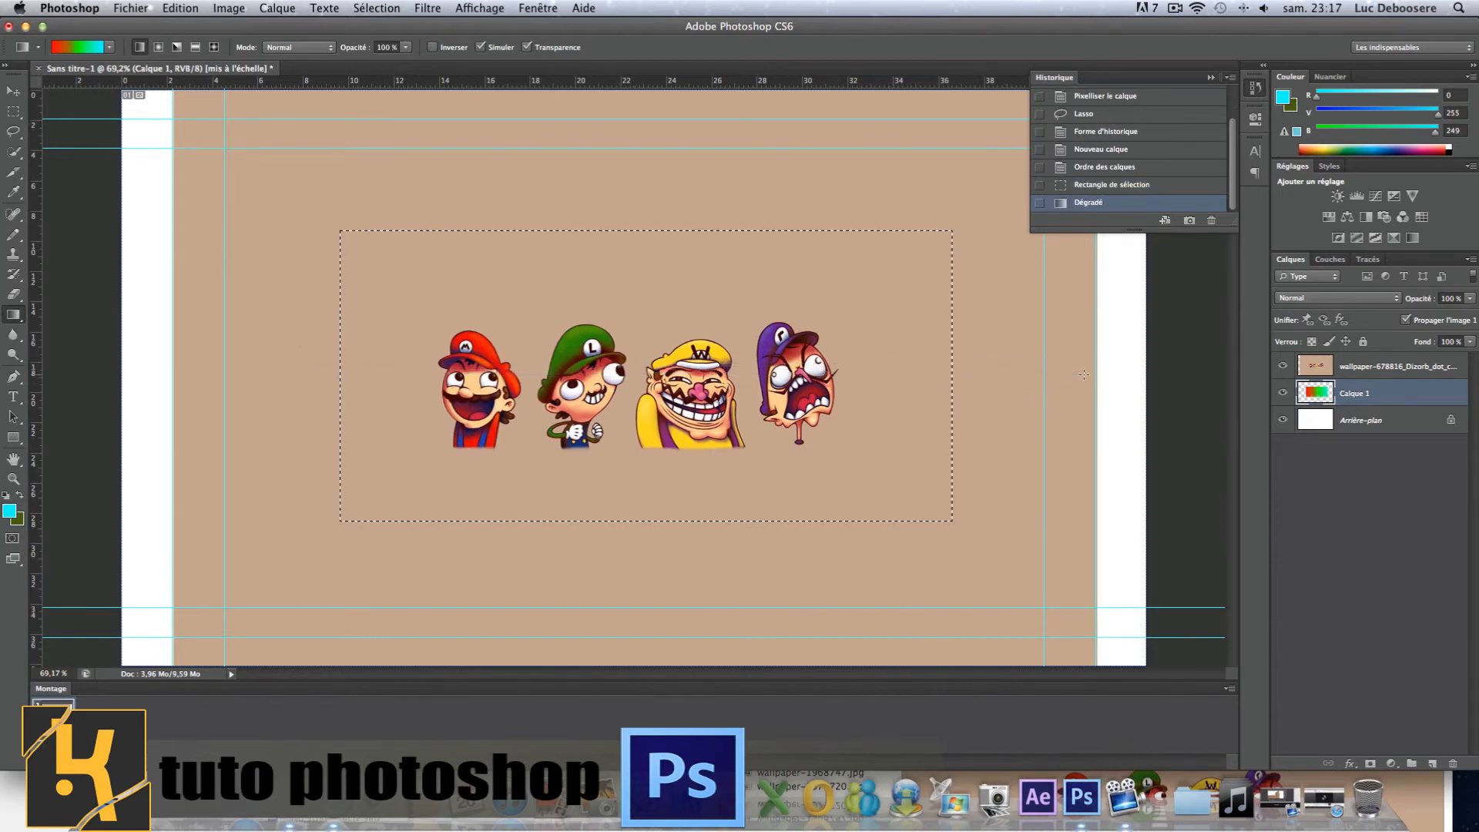
pyautogui.moveTo(307, 392); pyautogui.dragTo(1145, 388)
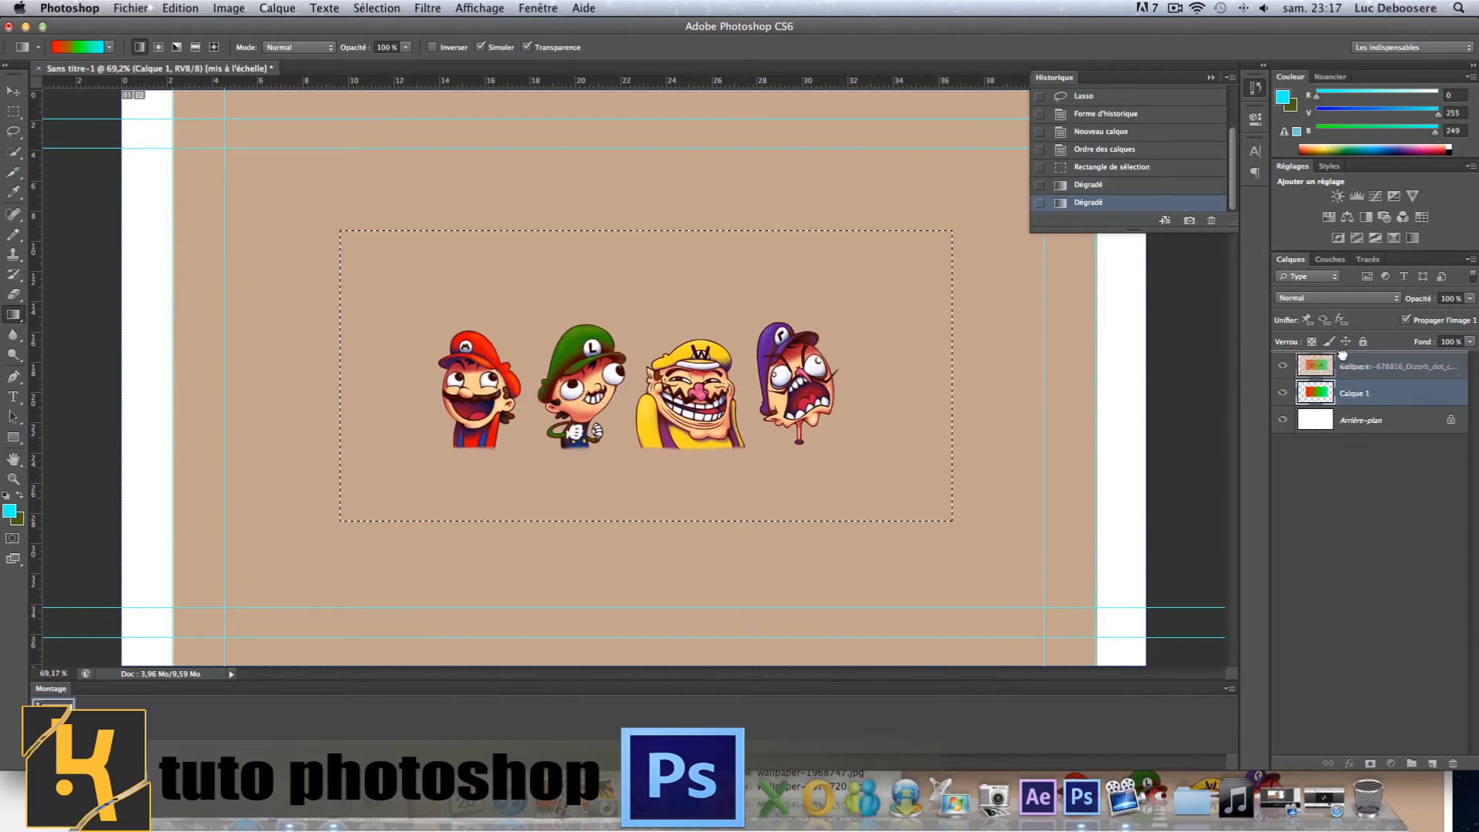
pyautogui.moveTo(1342, 356); pyautogui.dragTo(1344, 359)
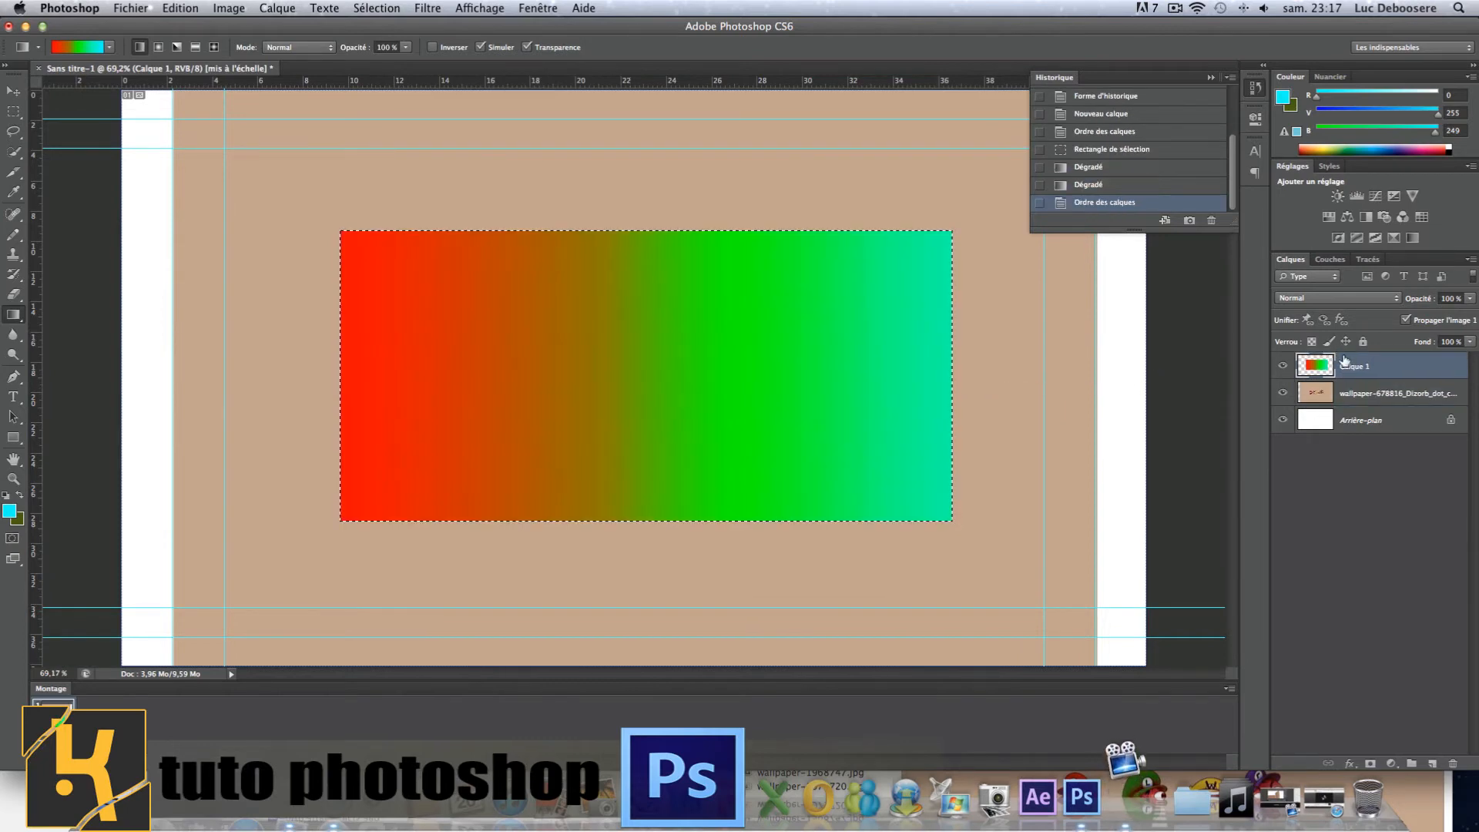
pyautogui.click(1390, 395)
pyautogui.click(1377, 372)
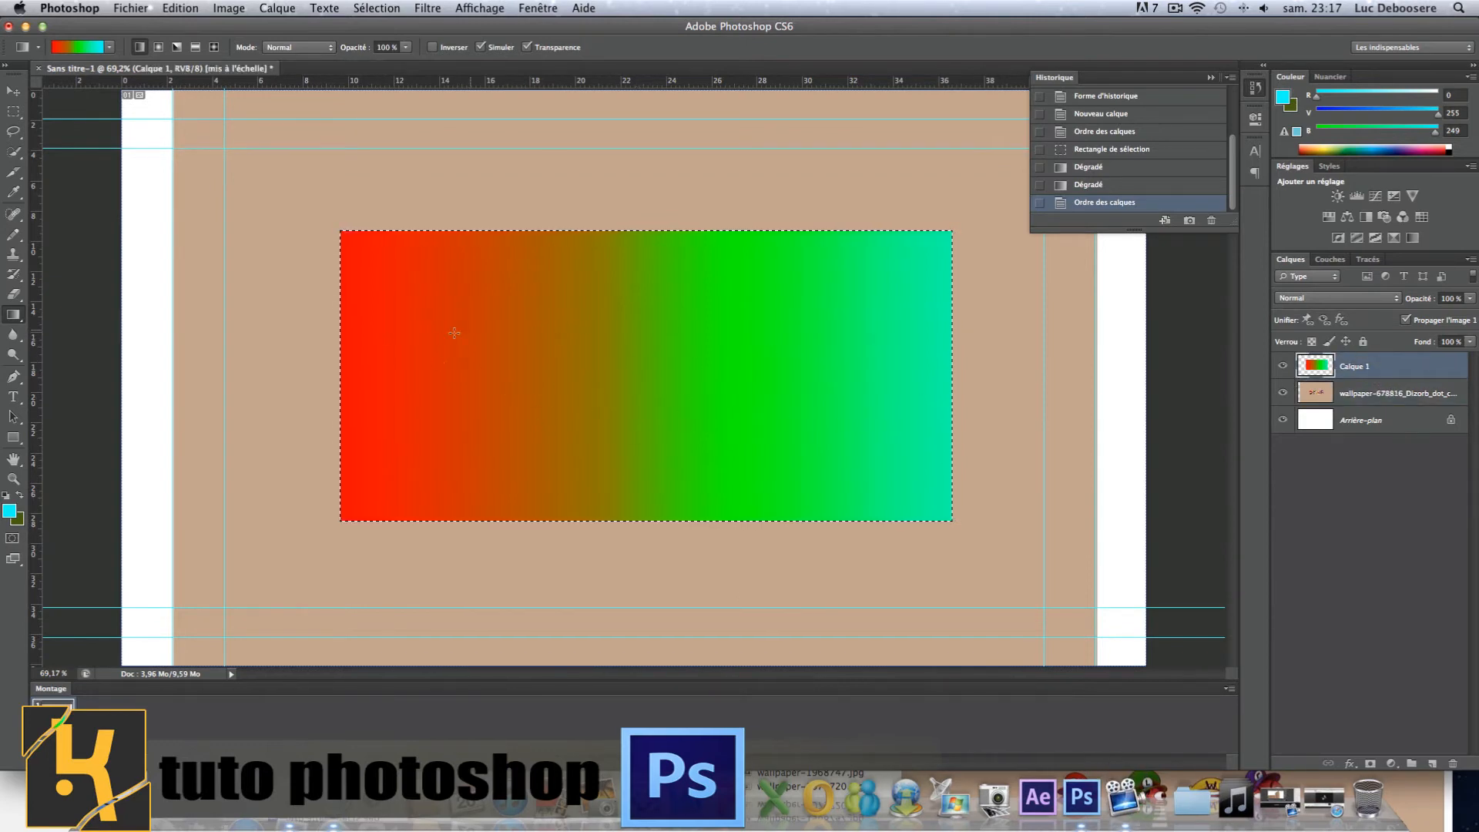
# Undo the layer reordering, fill the selection with a radial gradient drawn upward from its centre, and bring Calque 1 above the wallpaper
pyautogui.press('super+z')
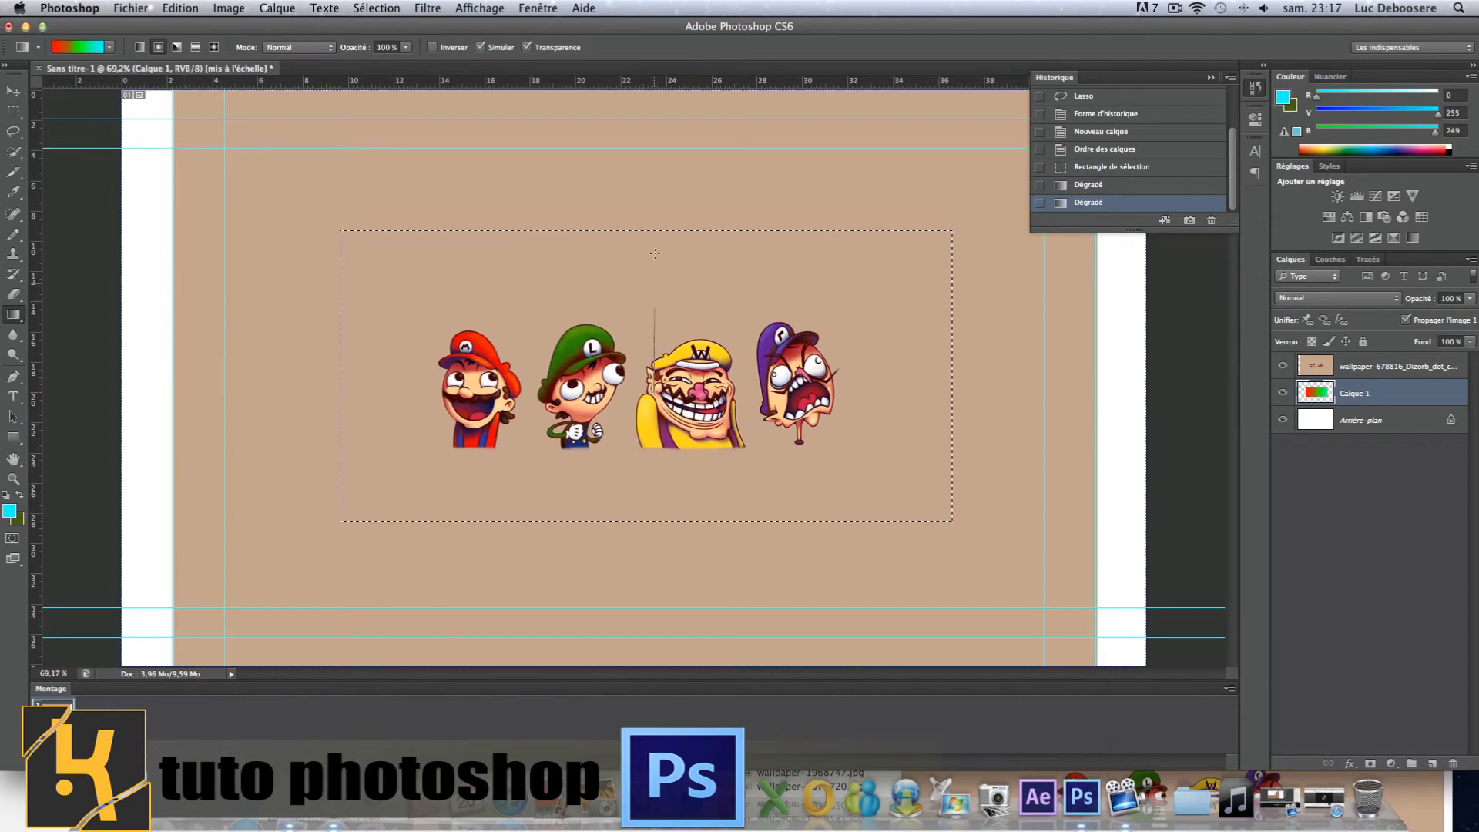
pyautogui.moveTo(650, 97); pyautogui.dragTo(650, 96)
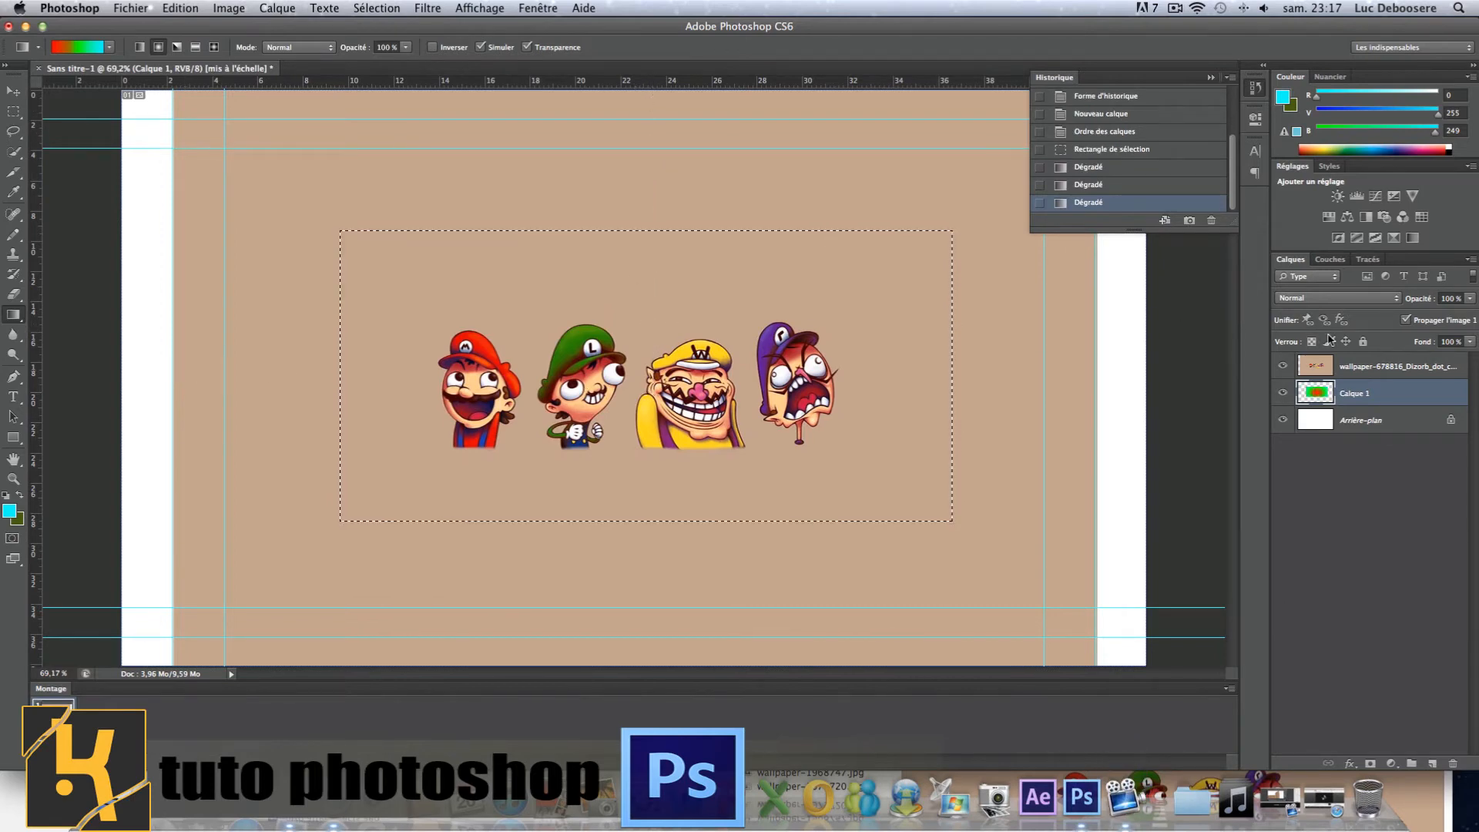
pyautogui.moveTo(1381, 397); pyautogui.dragTo(1371, 359)
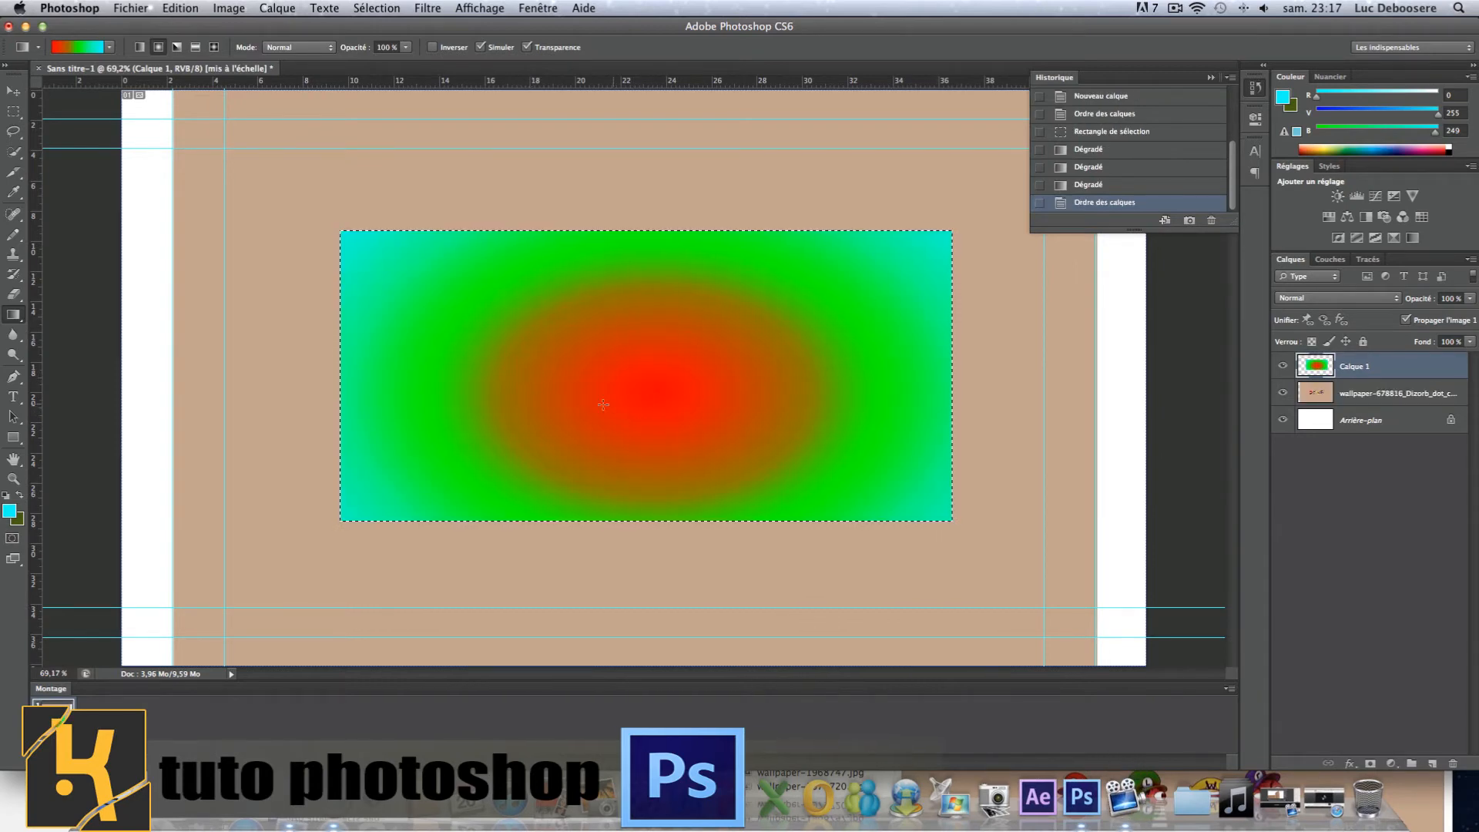
pyautogui.press('super+z')
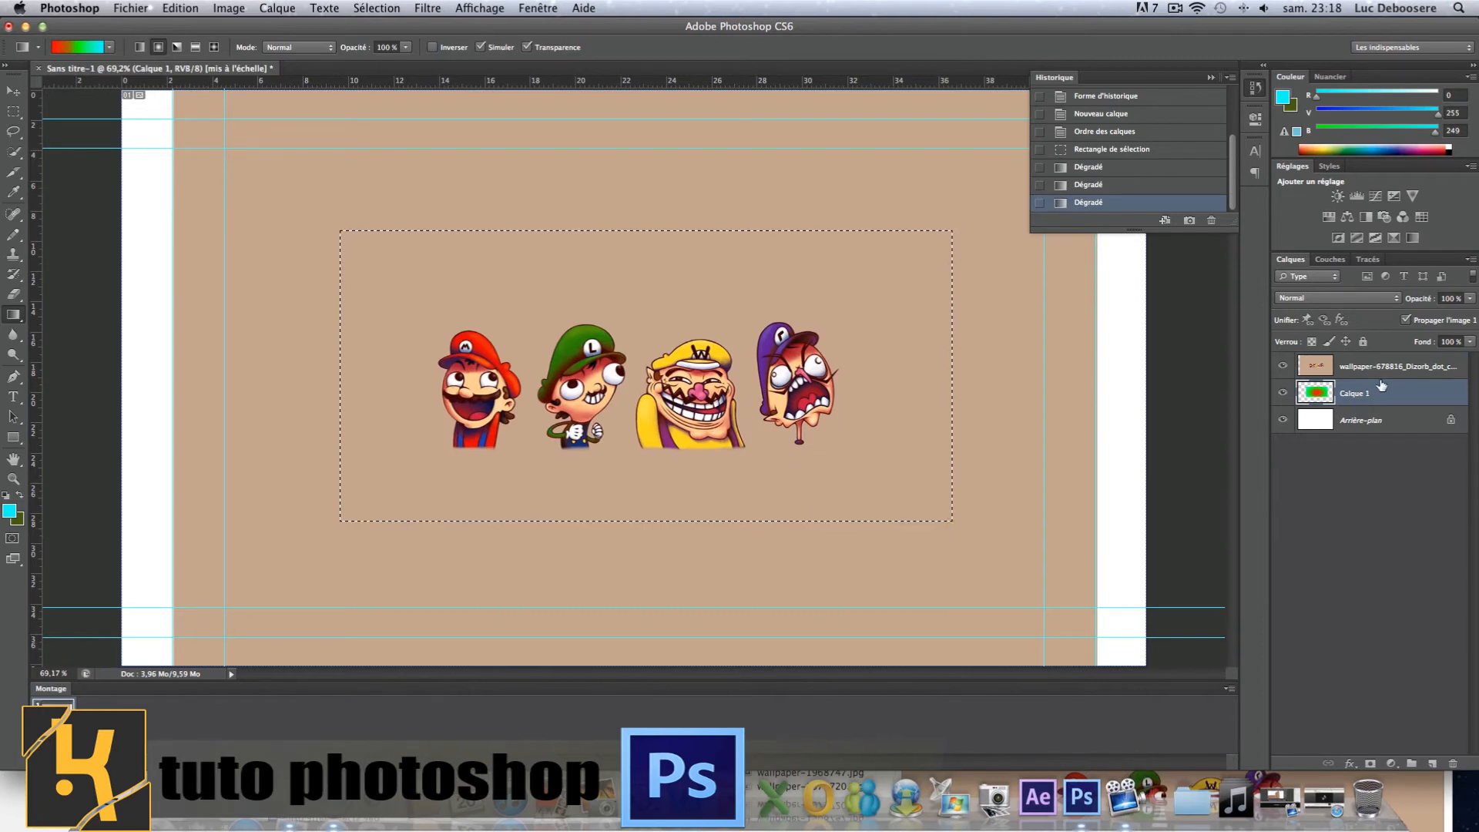
pyautogui.moveTo(1381, 385); pyautogui.dragTo(1367, 356)
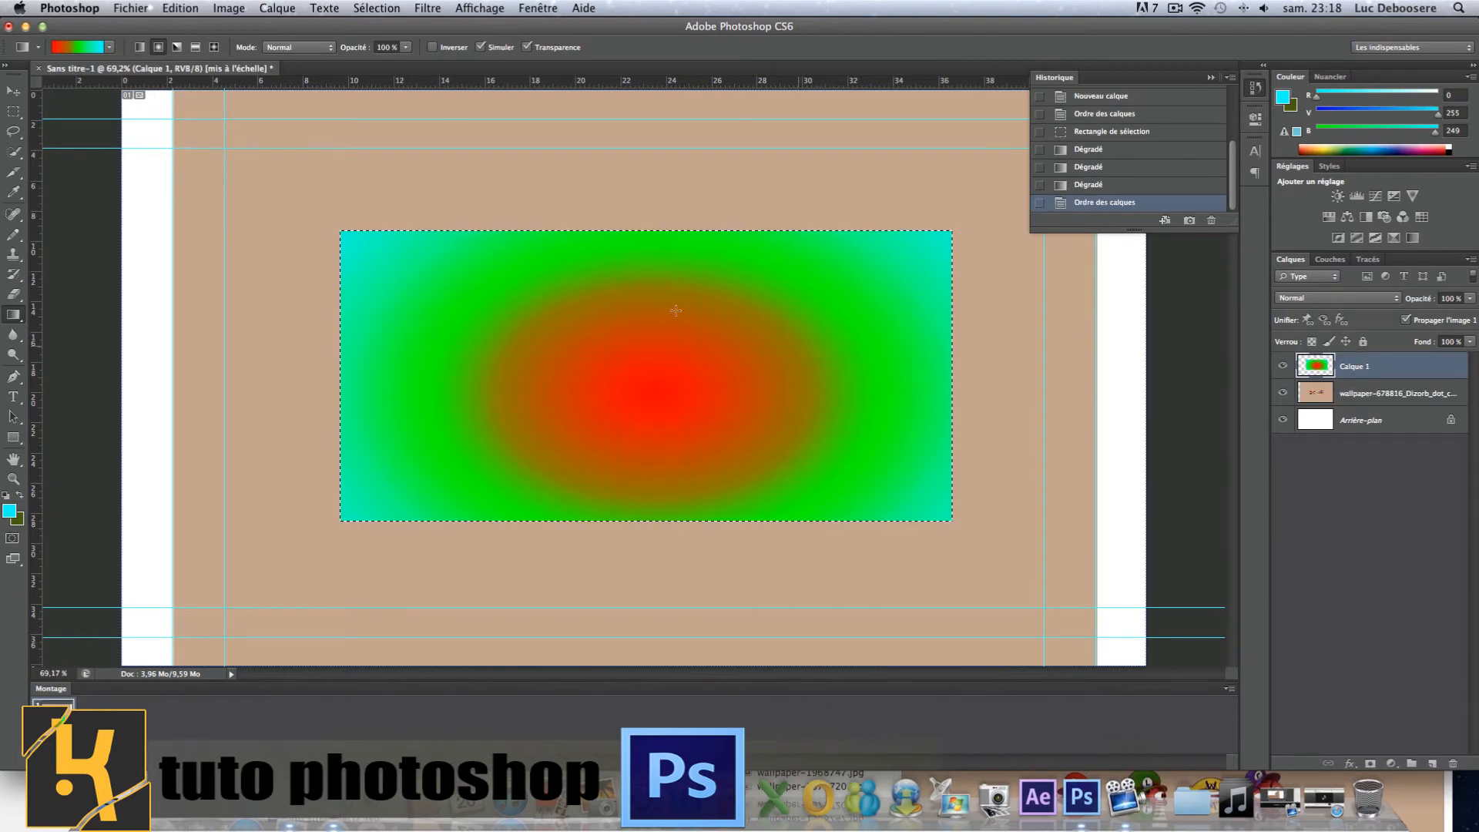
# Delete the gradient fills from the history back to the rectangular selection, then move the empty Calque 1 above the wallpaper layer
pyautogui.click(1151, 188)
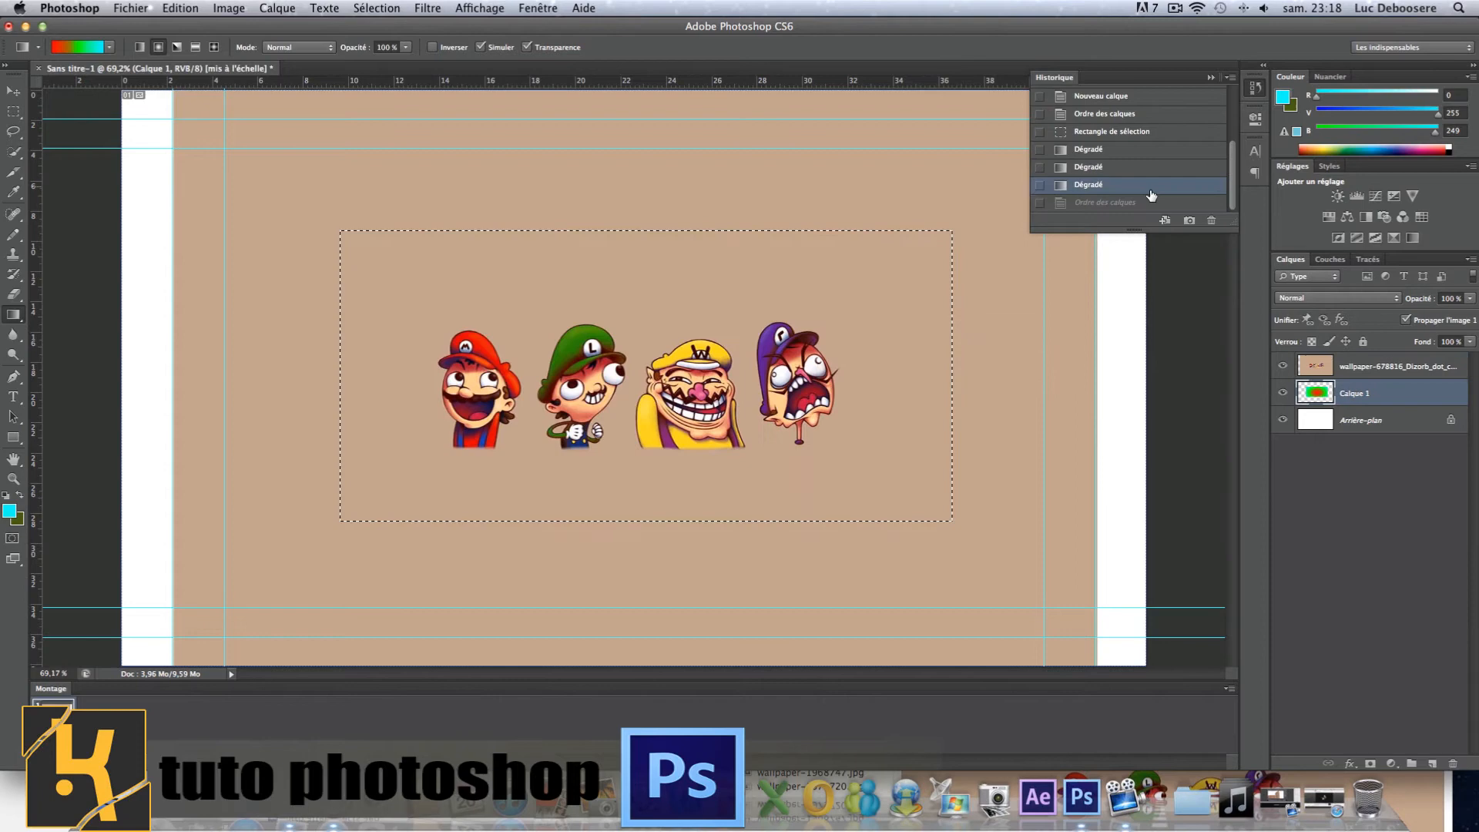
pyautogui.click(1211, 221)
pyautogui.press('Return')
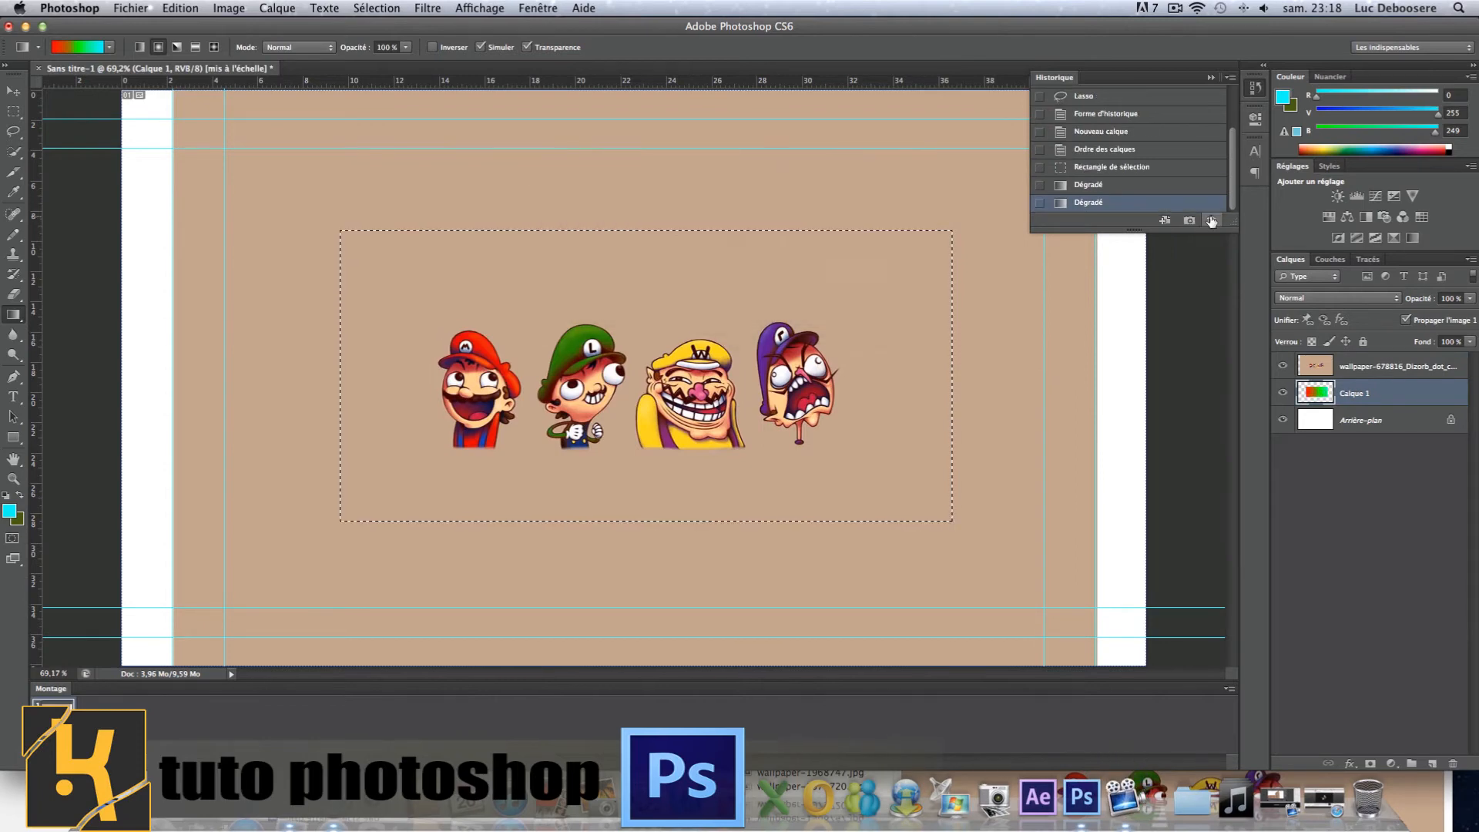
pyautogui.click(1211, 221)
pyautogui.click(1211, 221)
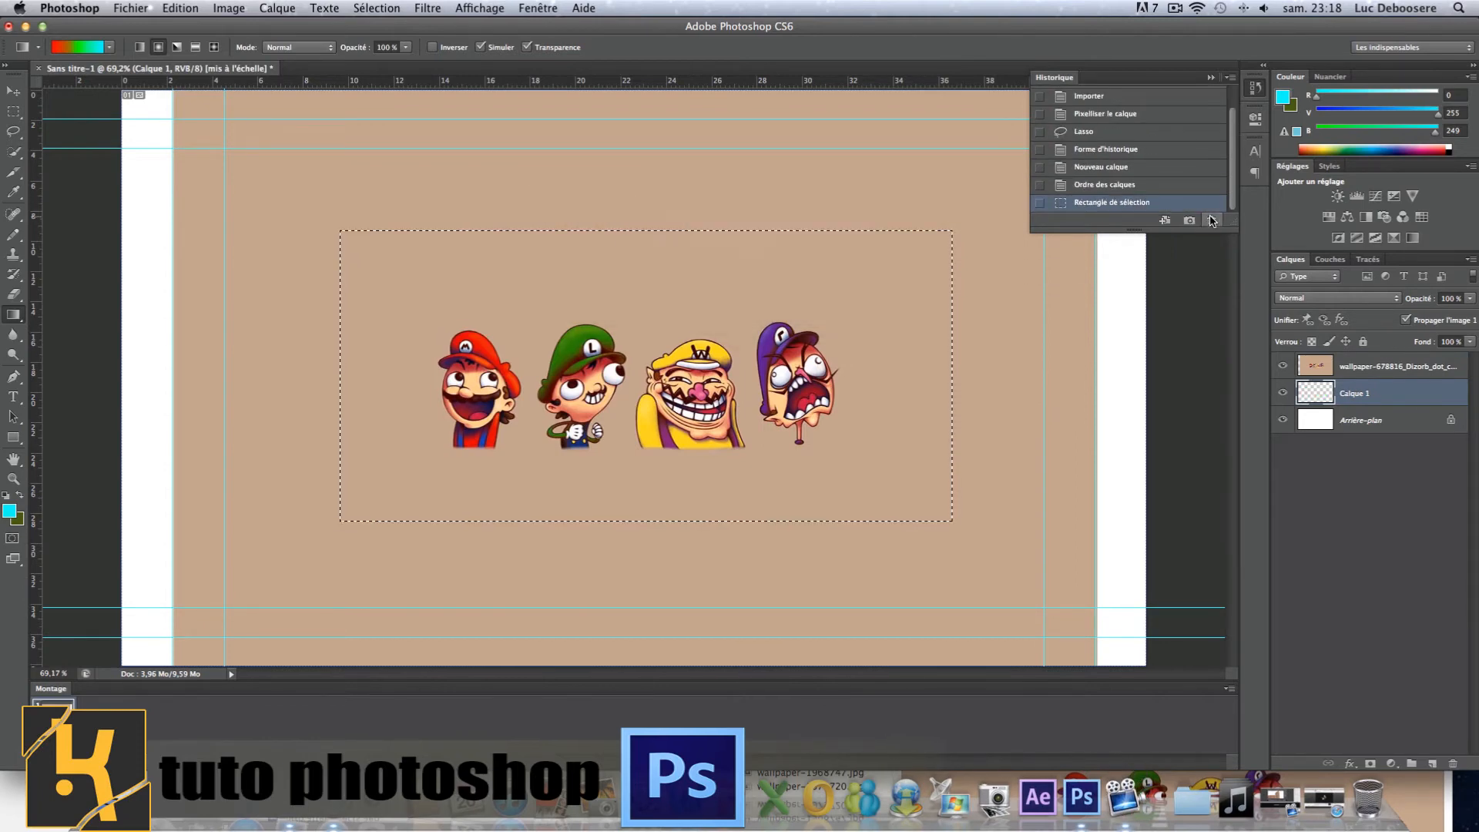
pyautogui.moveTo(1343, 393); pyautogui.dragTo(1338, 356)
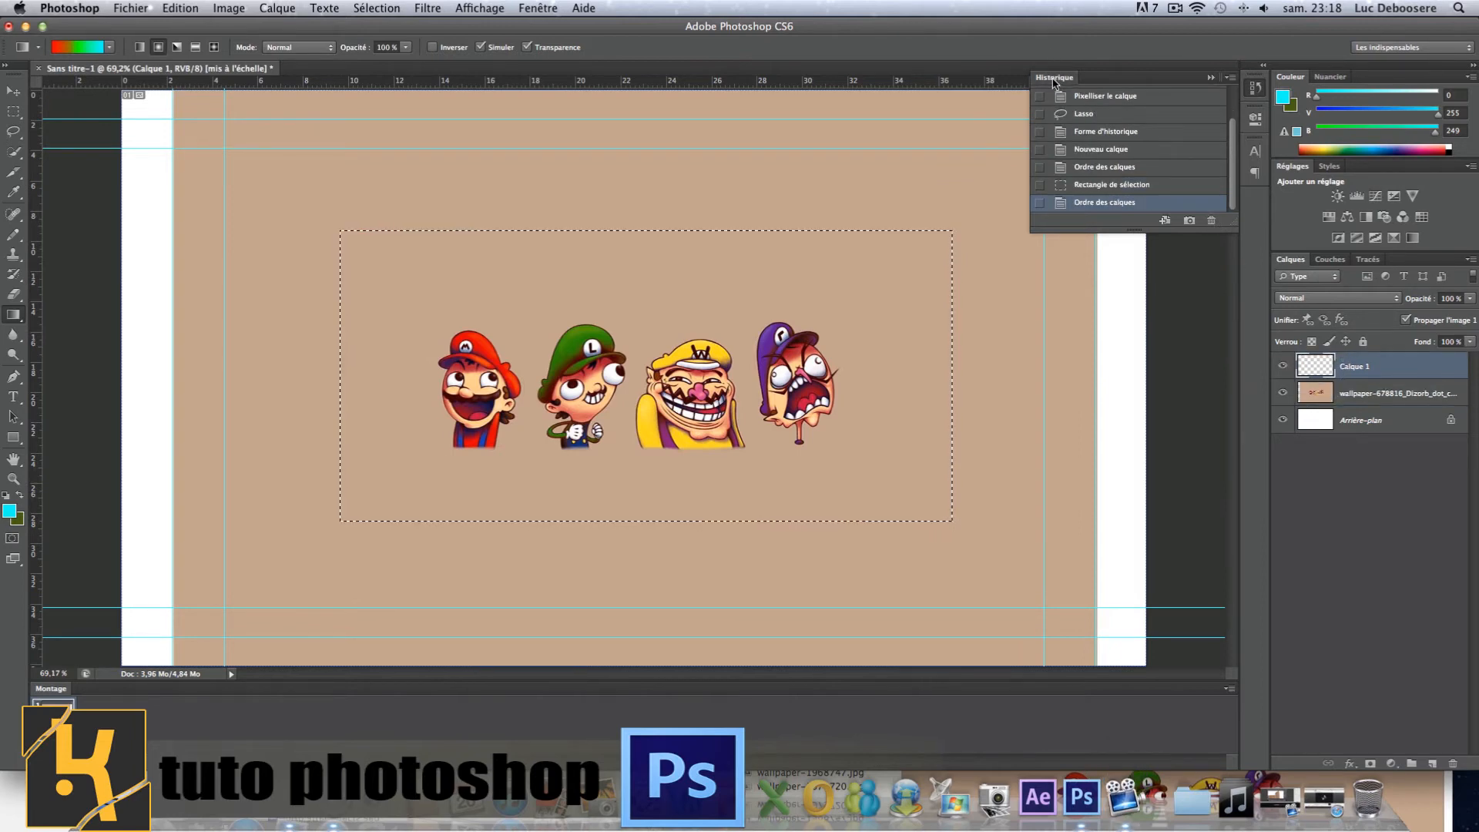
pyautogui.click(1053, 80)
# Try an angle gradient from the selection's left half toward its upper right, and undo the fill
pyautogui.click(176, 47)
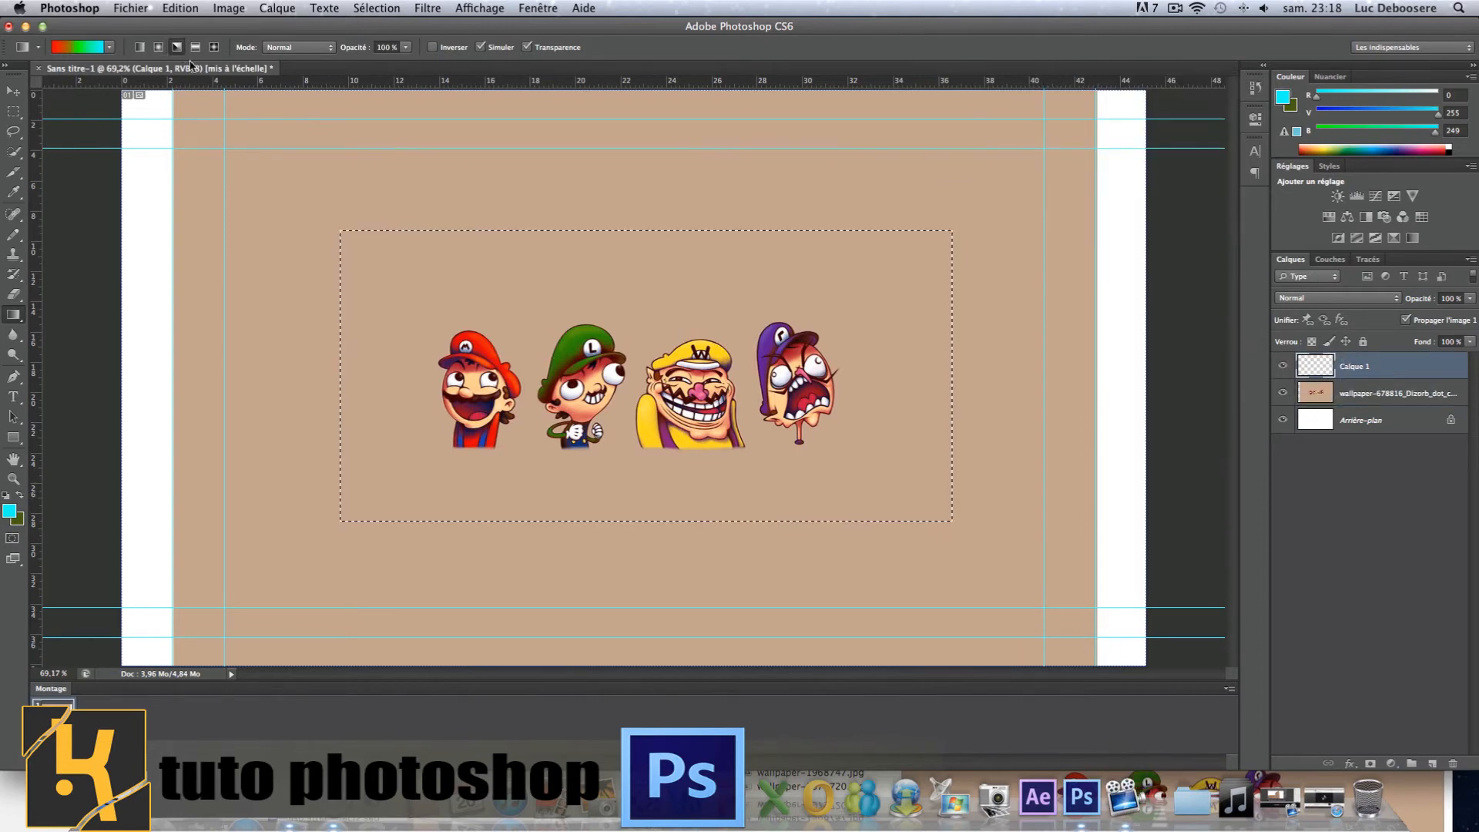
pyautogui.moveTo(529, 368); pyautogui.dragTo(882, 192)
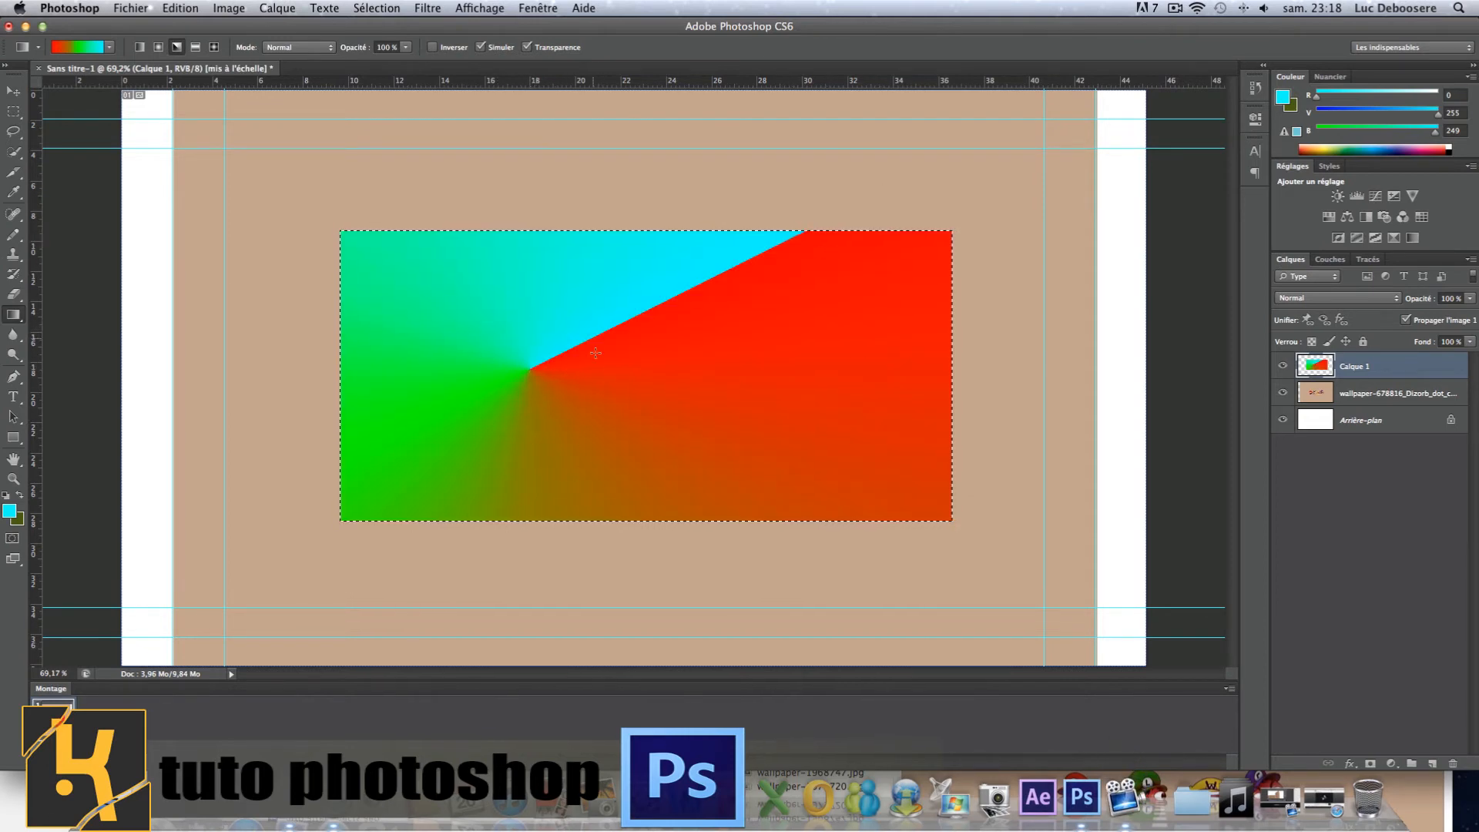
pyautogui.press('super+z')
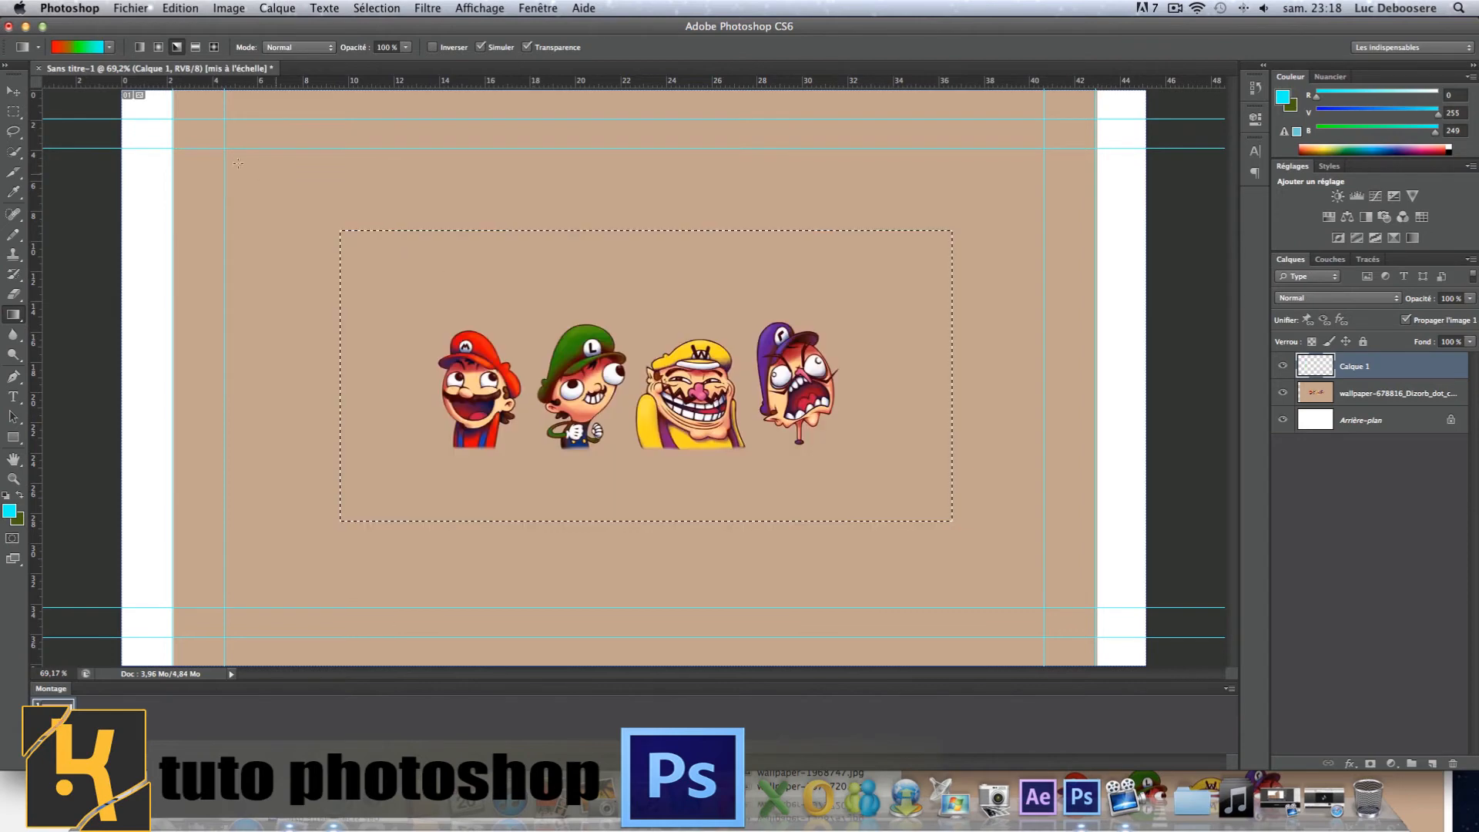
# Switch through the reflected style to the diamond gradient style, draw one upward from the selection's centre, and undo the fill
pyautogui.click(195, 47)
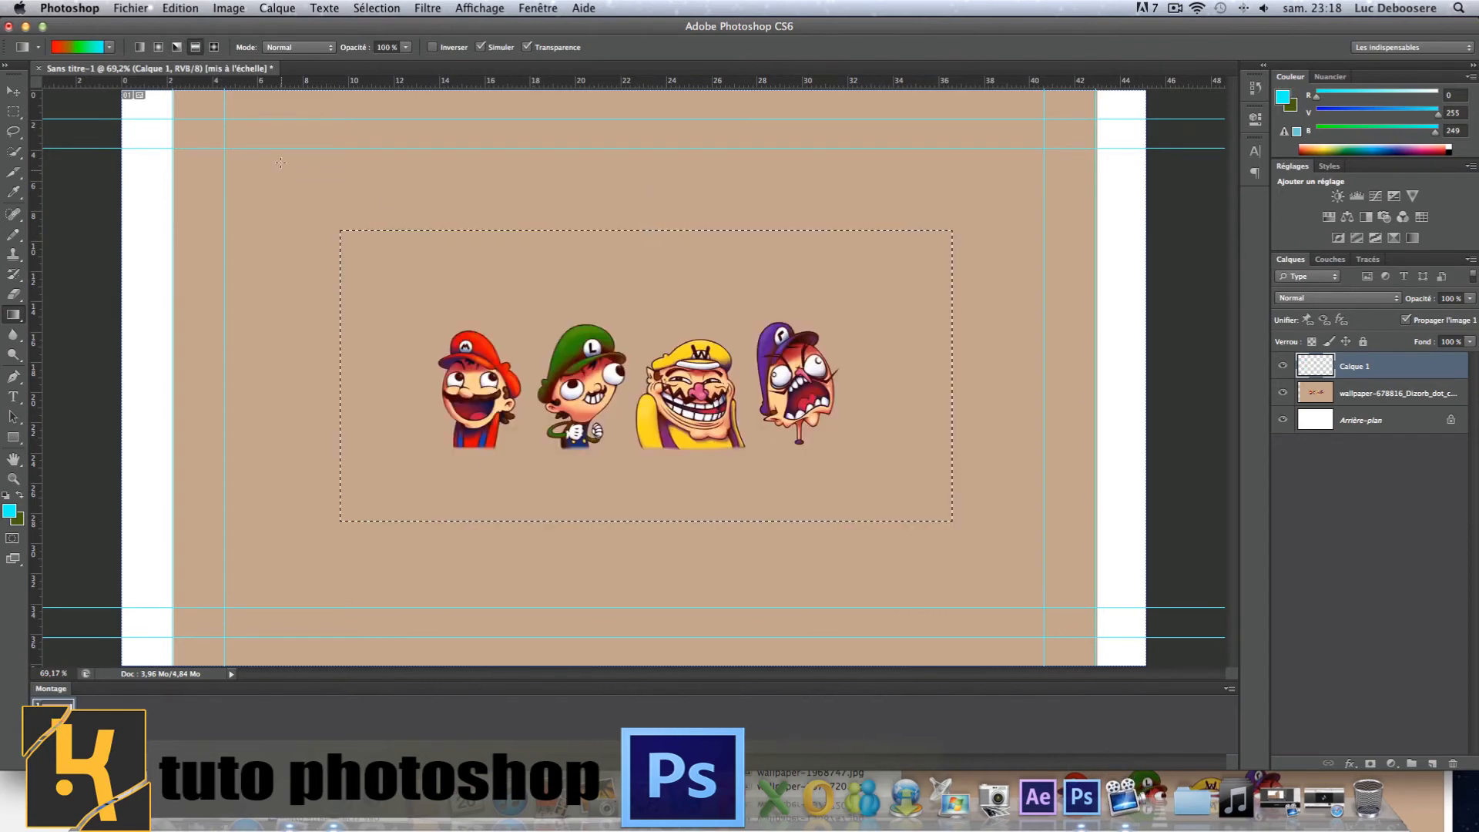
pyautogui.click(214, 47)
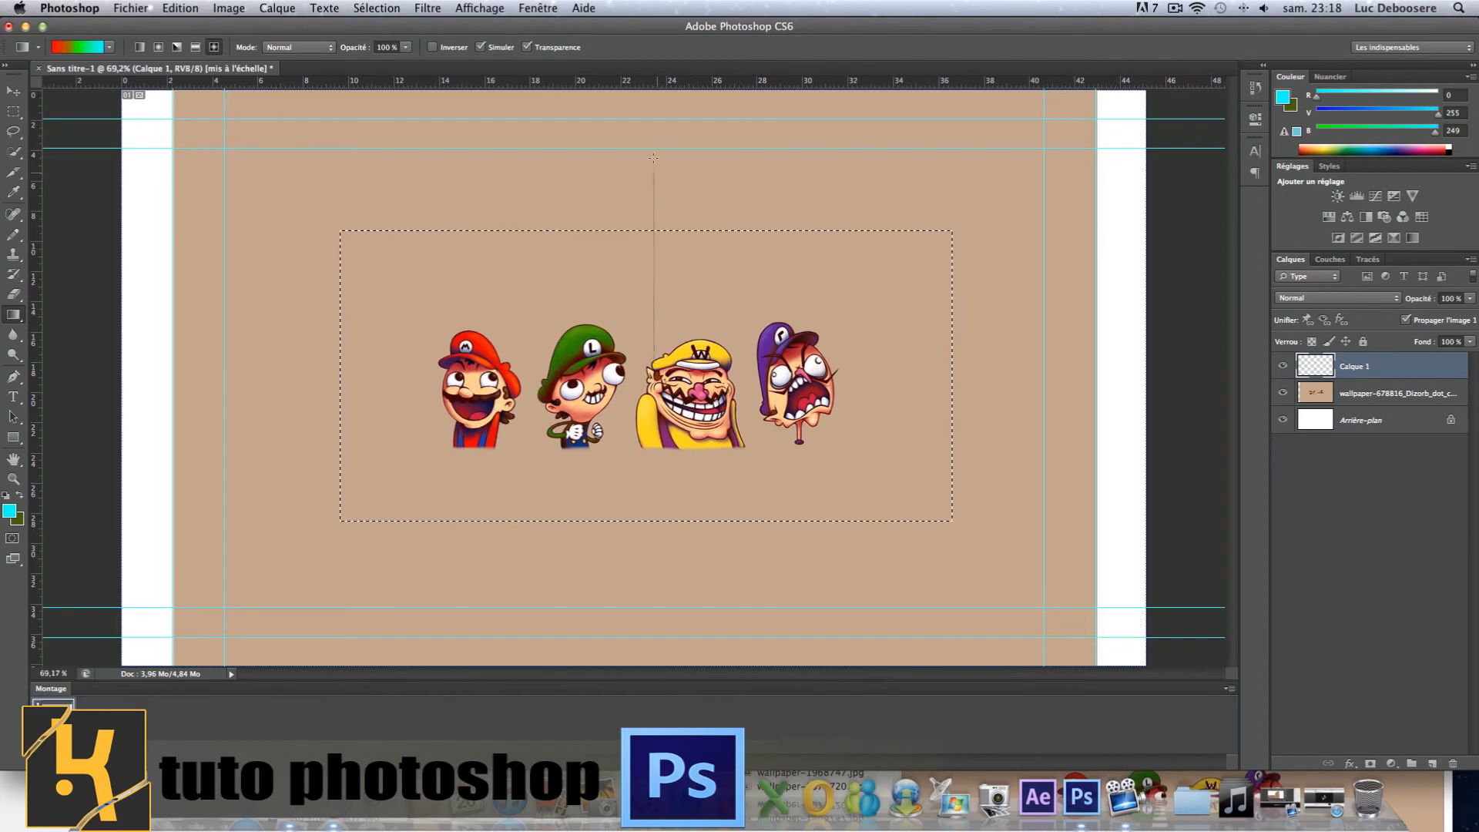
pyautogui.moveTo(653, 158); pyautogui.dragTo(653, 158)
pyautogui.press('super+z')
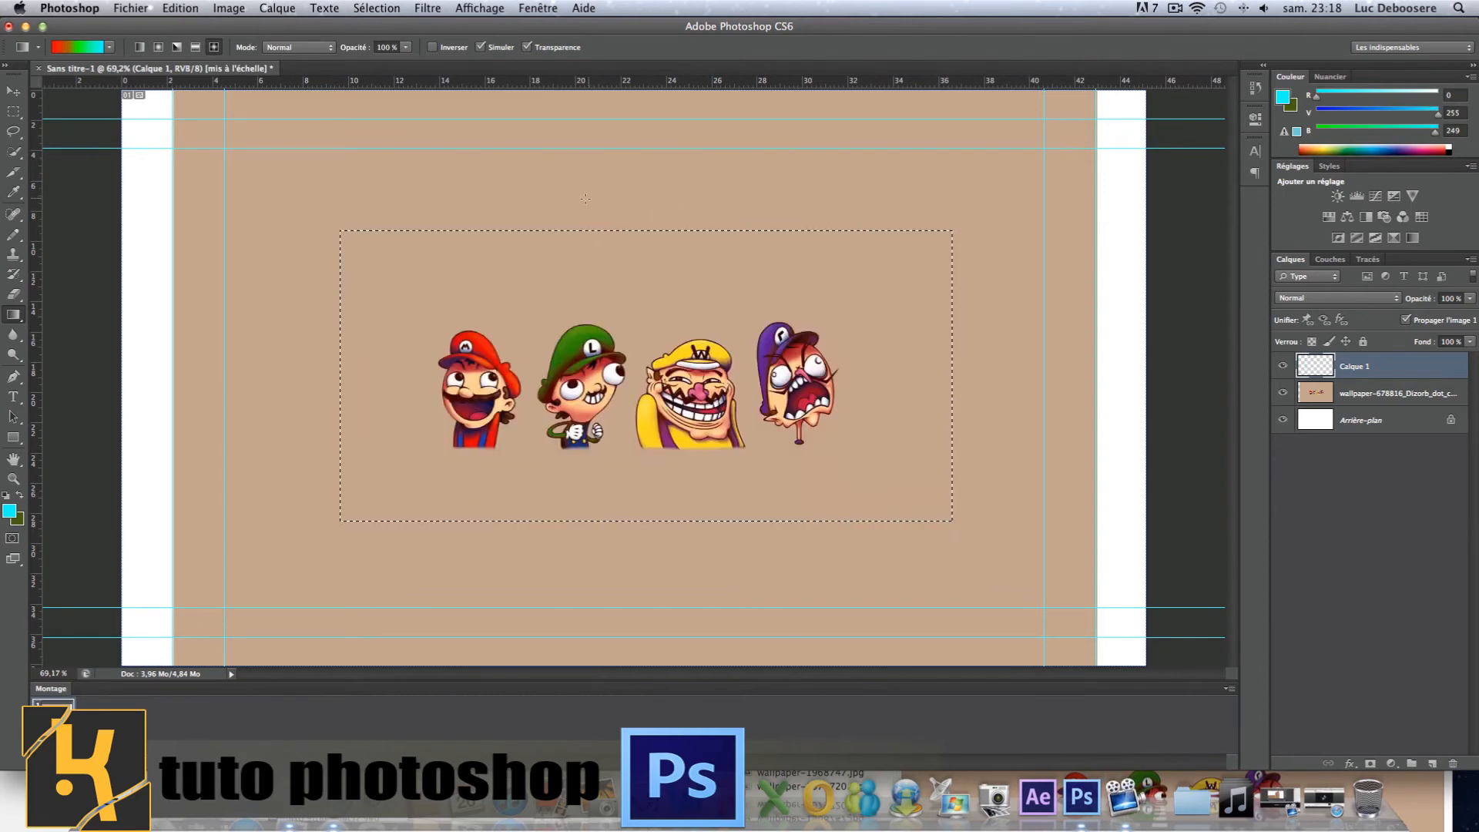
# Load the Spectre preset as the active gradient
pyautogui.click(67, 49)
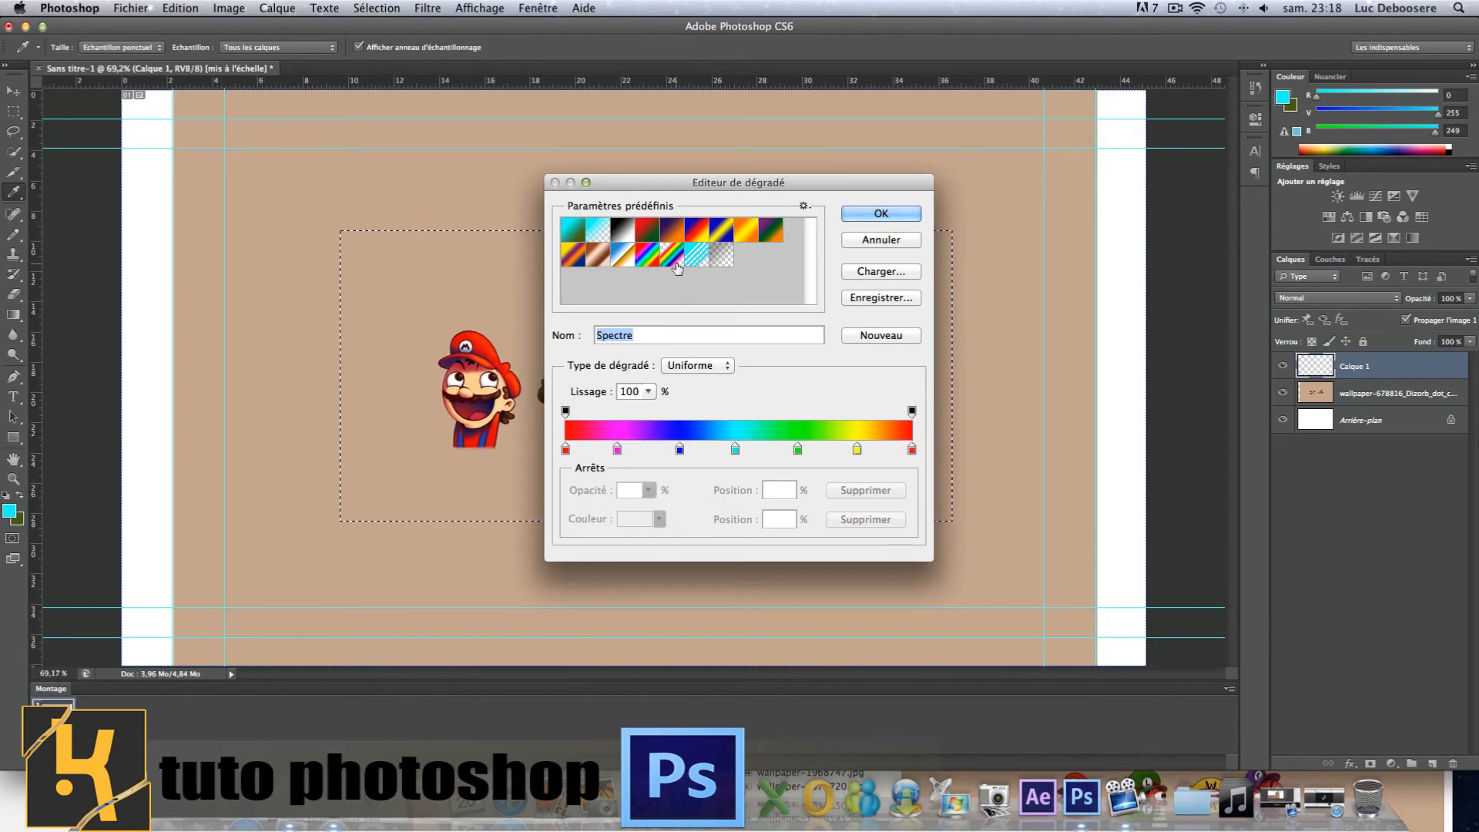
pyautogui.click(898, 213)
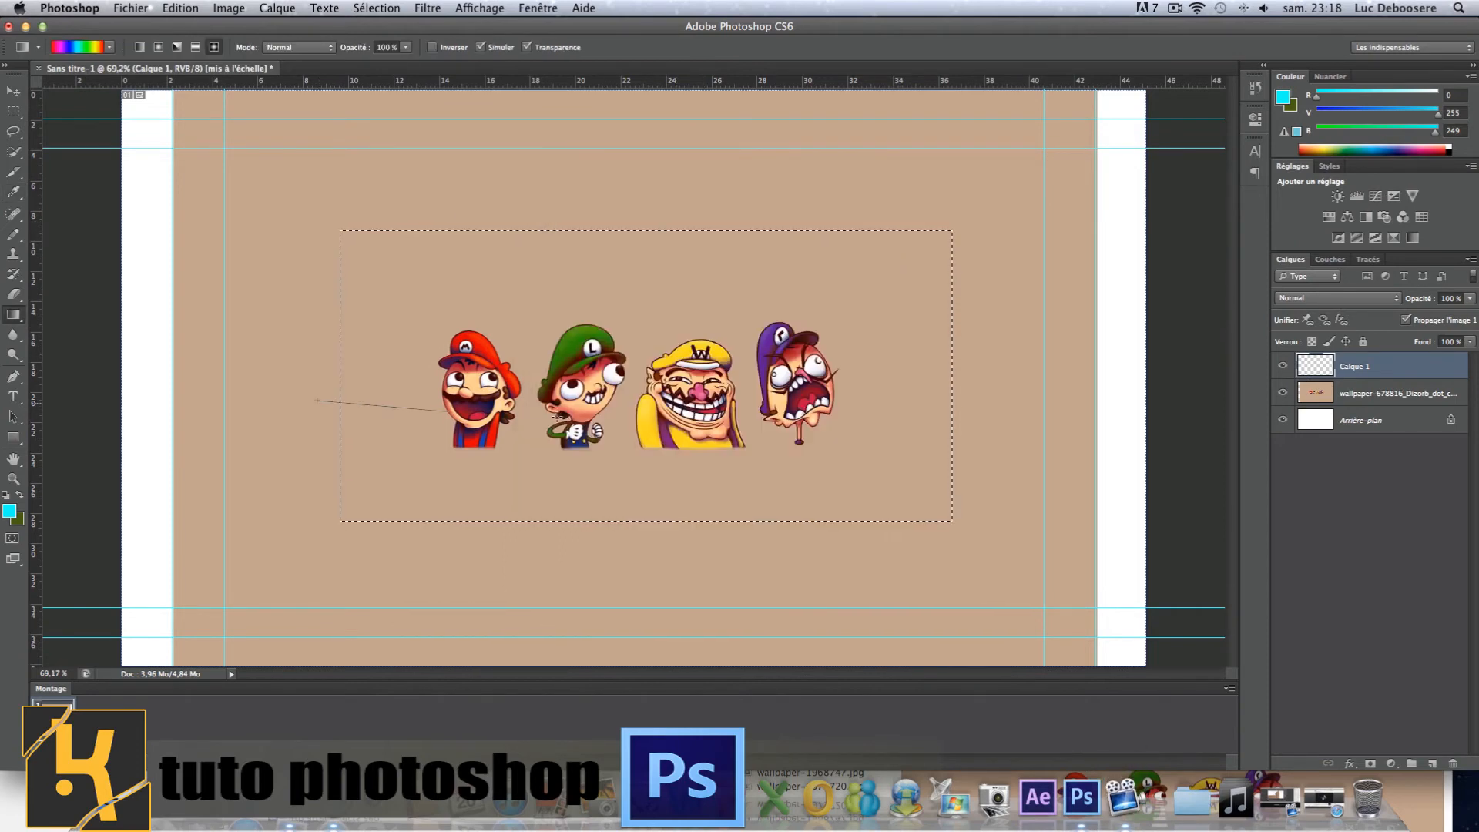
# Try linear Spectre gradients drawn horizontally across the rectangular selection, including ones starting and ending beyond its edges, and undo the fills
pyautogui.moveTo(1113, 361); pyautogui.dragTo(1037, 393)
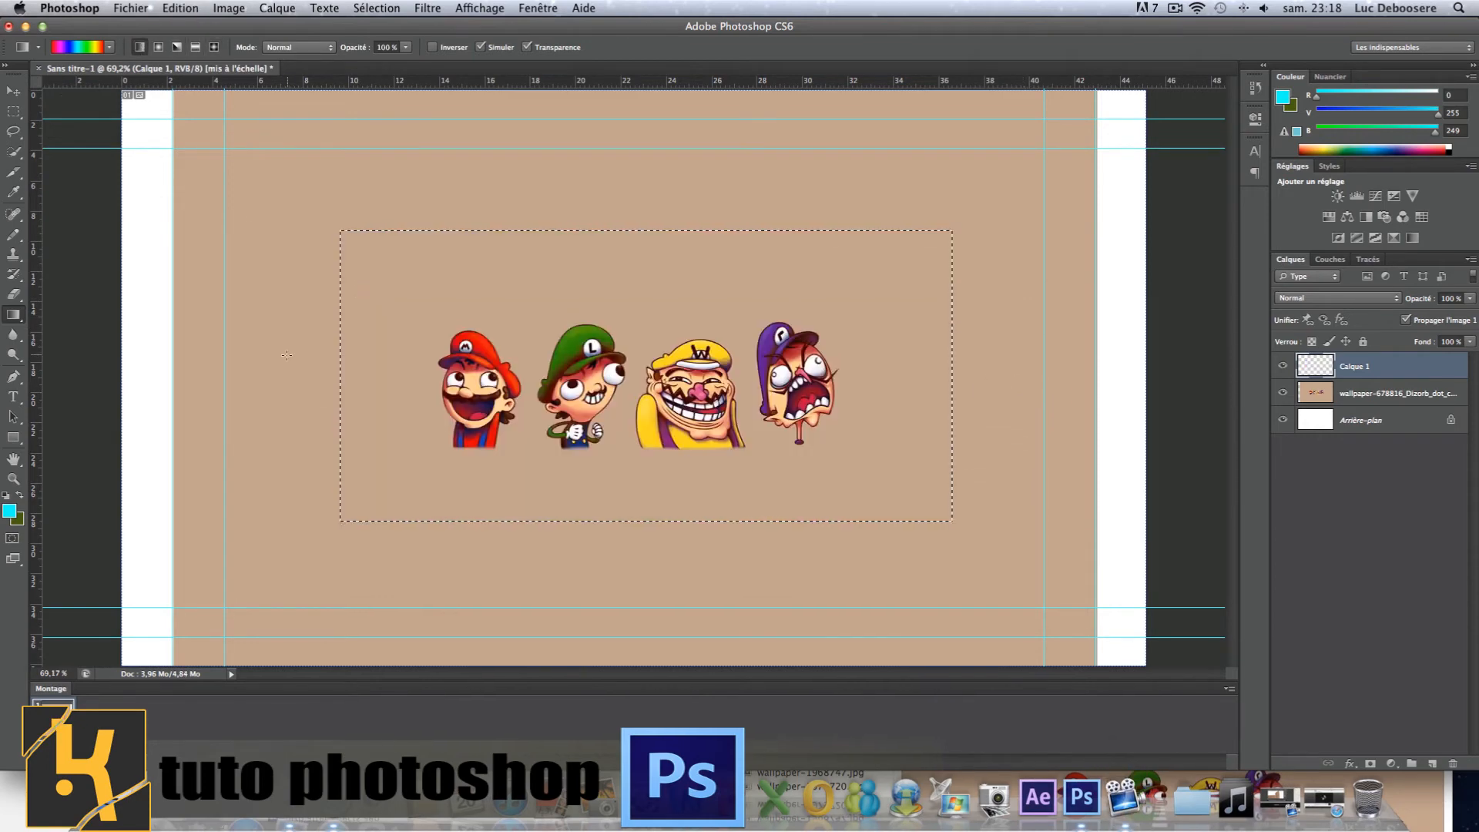
pyautogui.moveTo(1106, 349); pyautogui.dragTo(1040, 352)
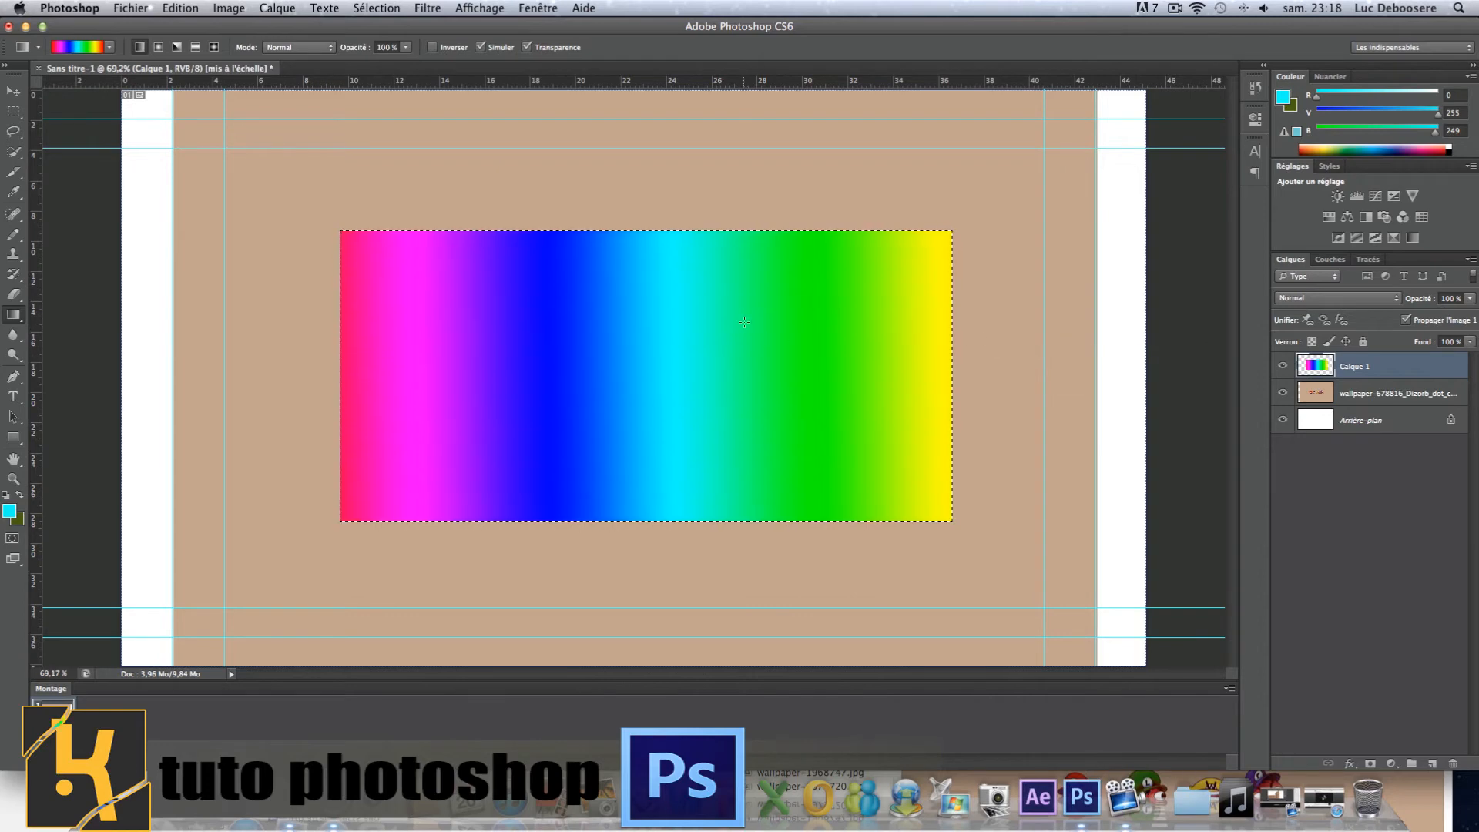
pyautogui.press('super+z')
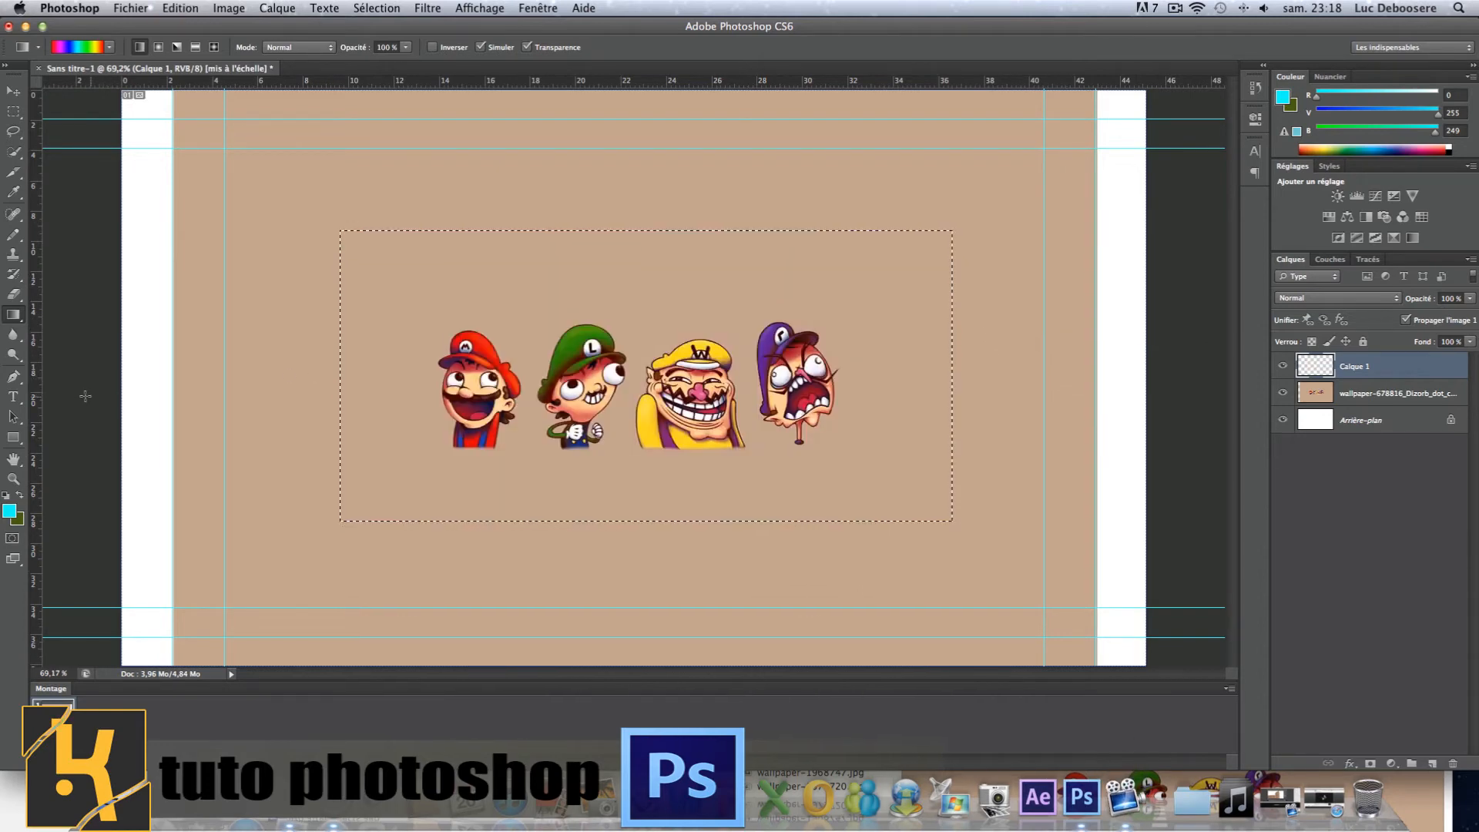
pyautogui.moveTo(86, 395); pyautogui.dragTo(1439, 403)
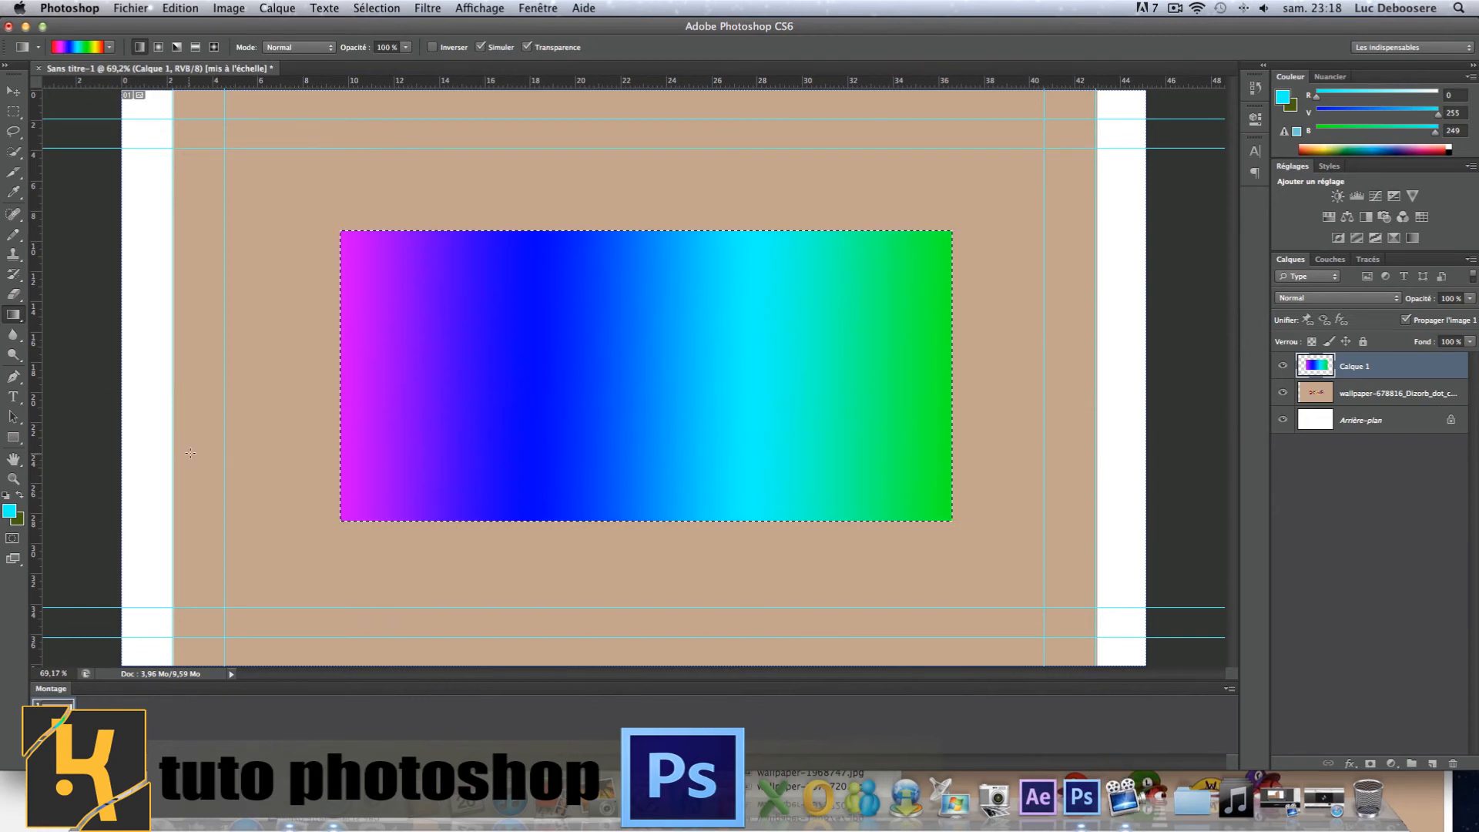
pyautogui.press('super+z')
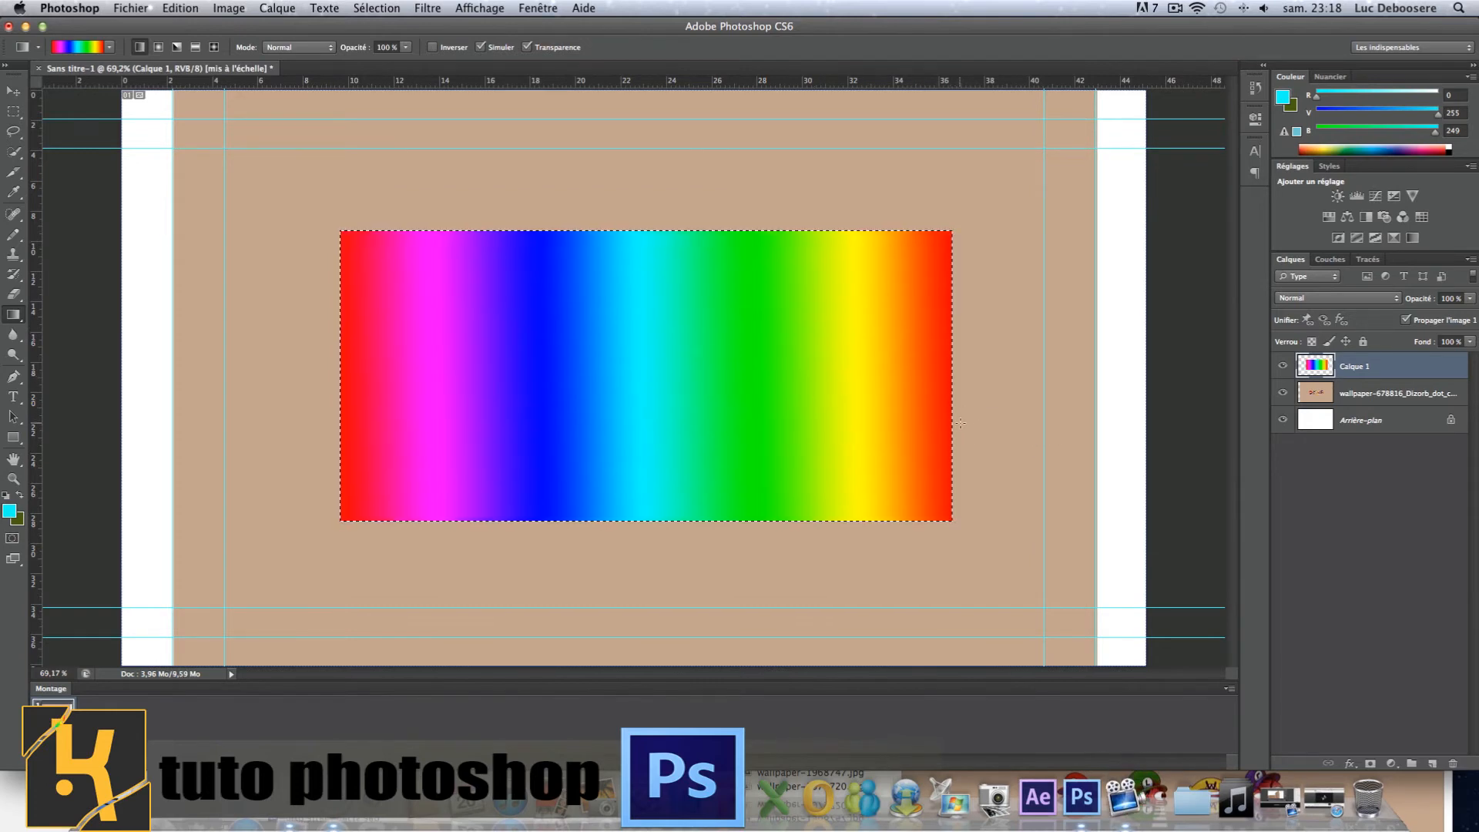
pyautogui.press('super+z')
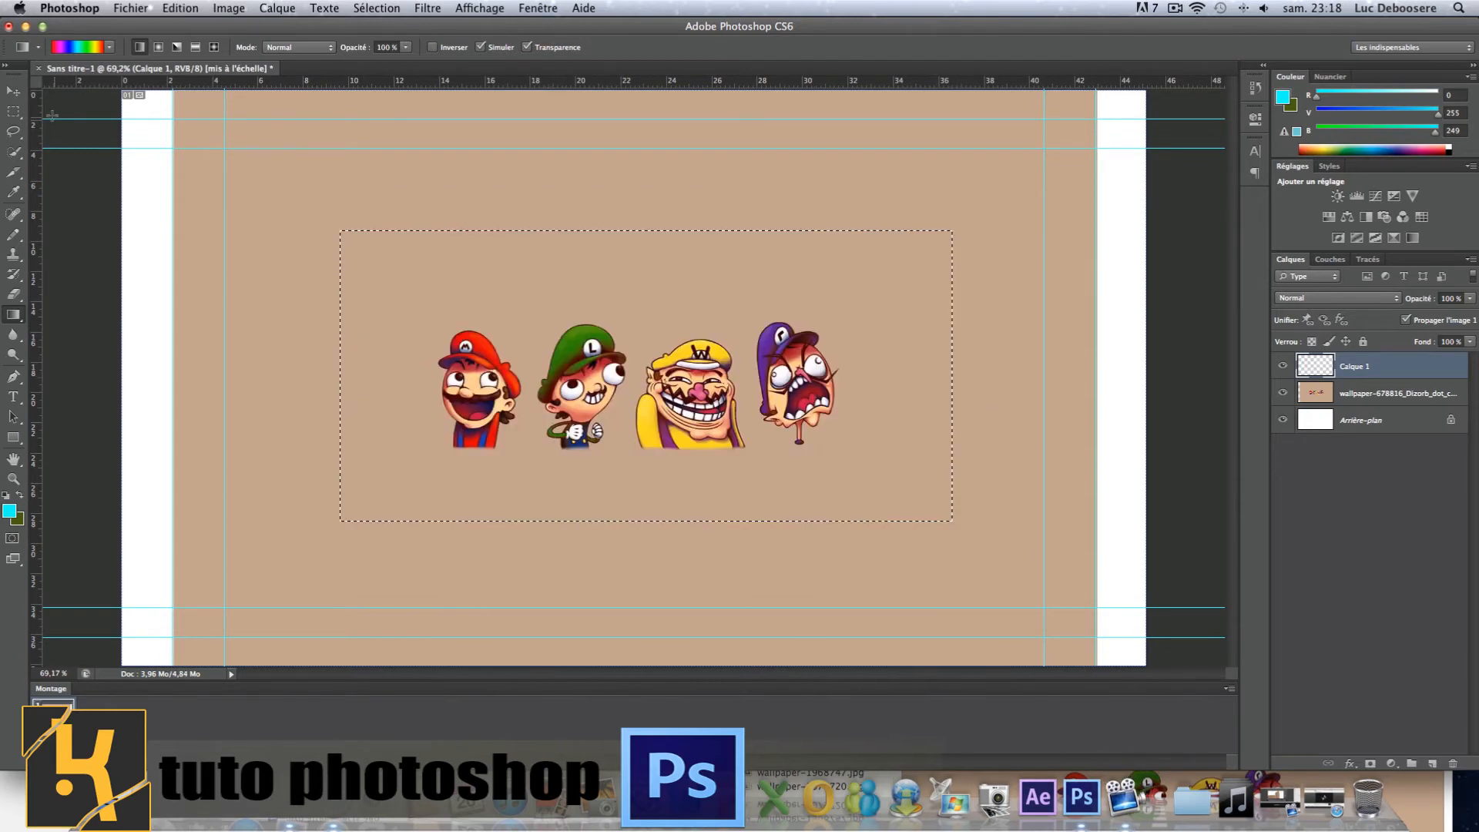
# Switch through the Blur, Dodge and Pen tools to examine what each one offers
pyautogui.click(6, 337)
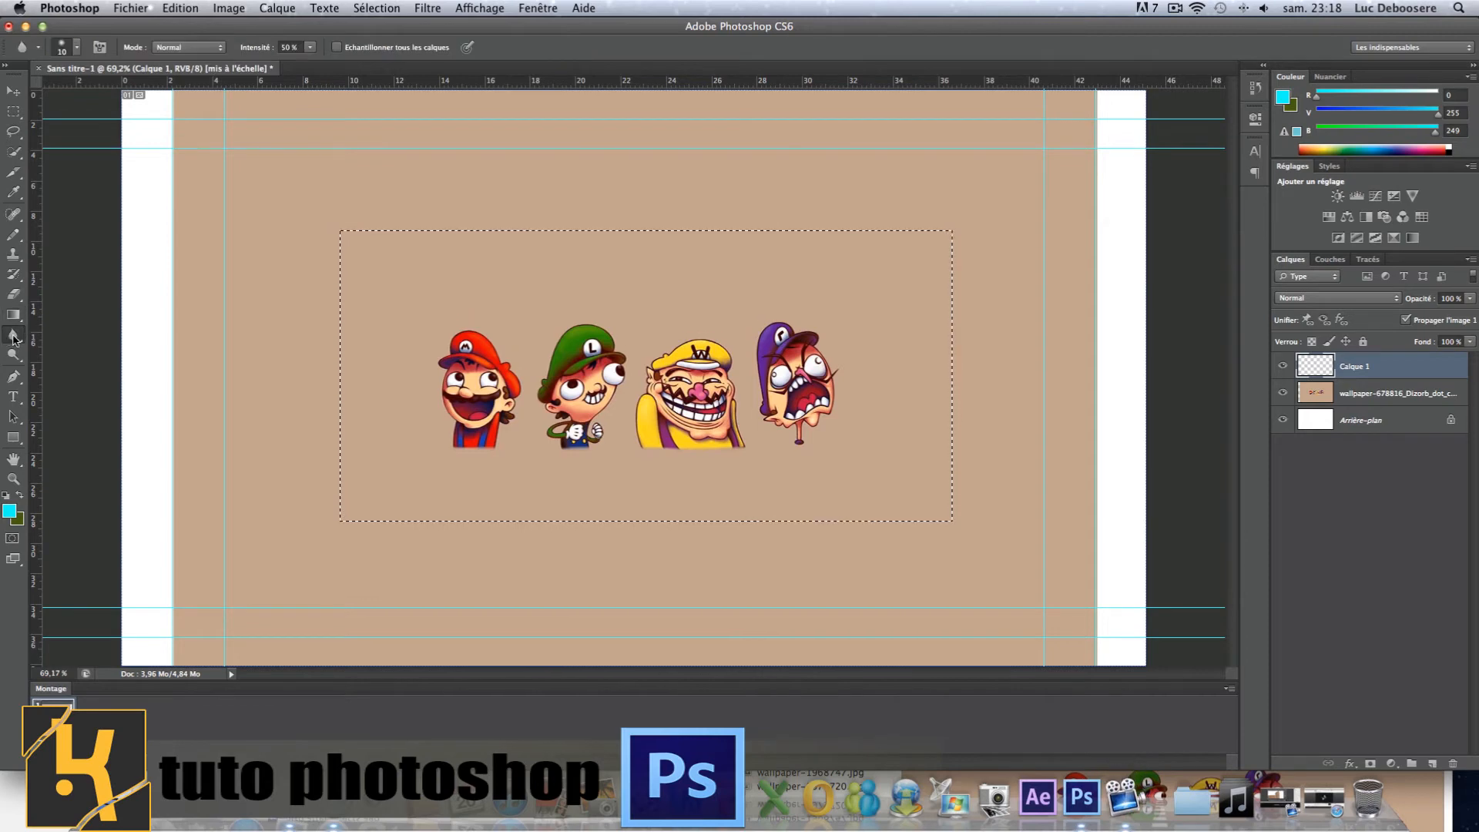
pyautogui.click(12, 338)
pyautogui.click(61, 337)
pyautogui.click(14, 355)
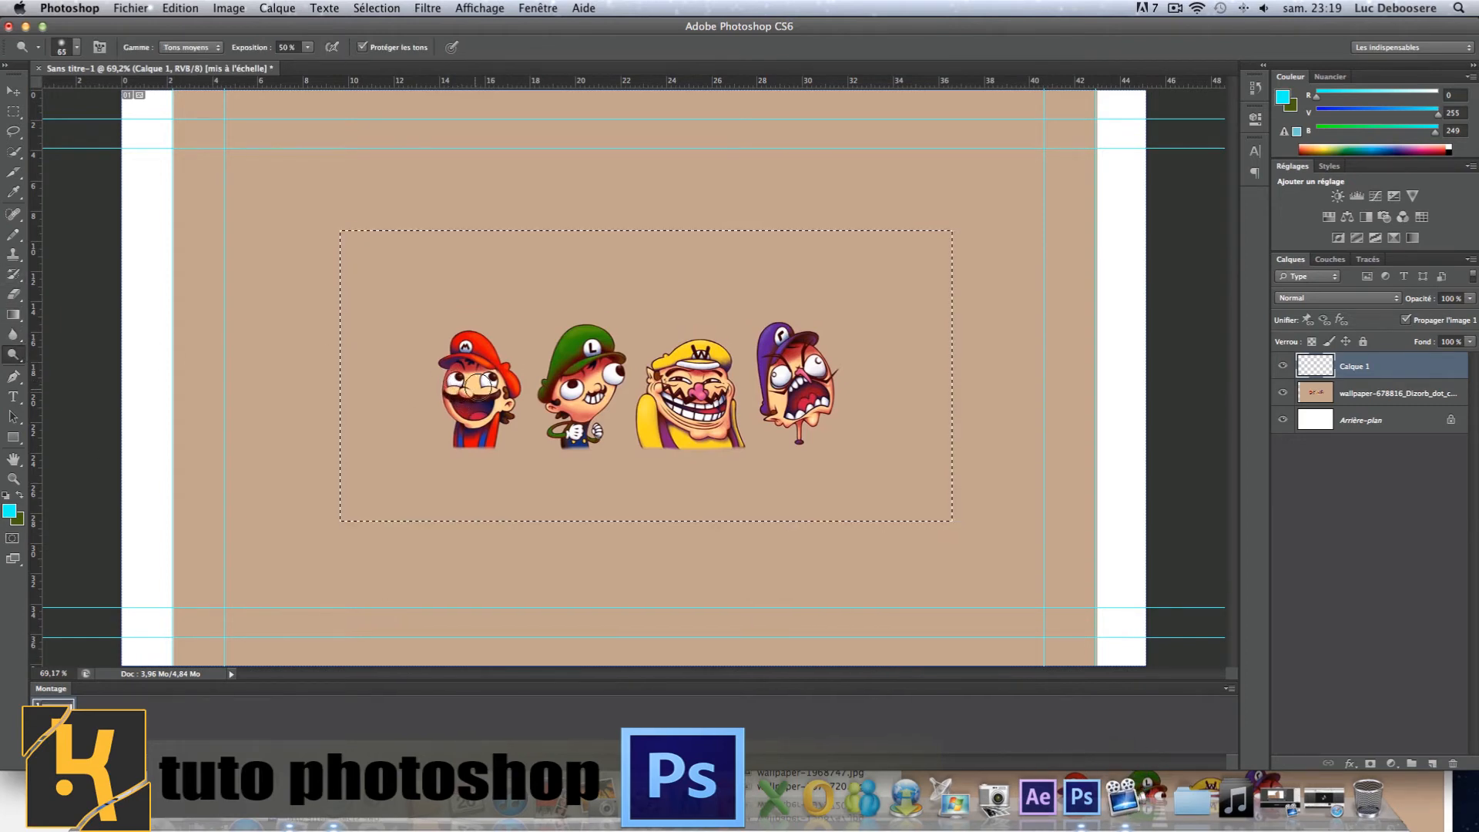
pyautogui.click(14, 376)
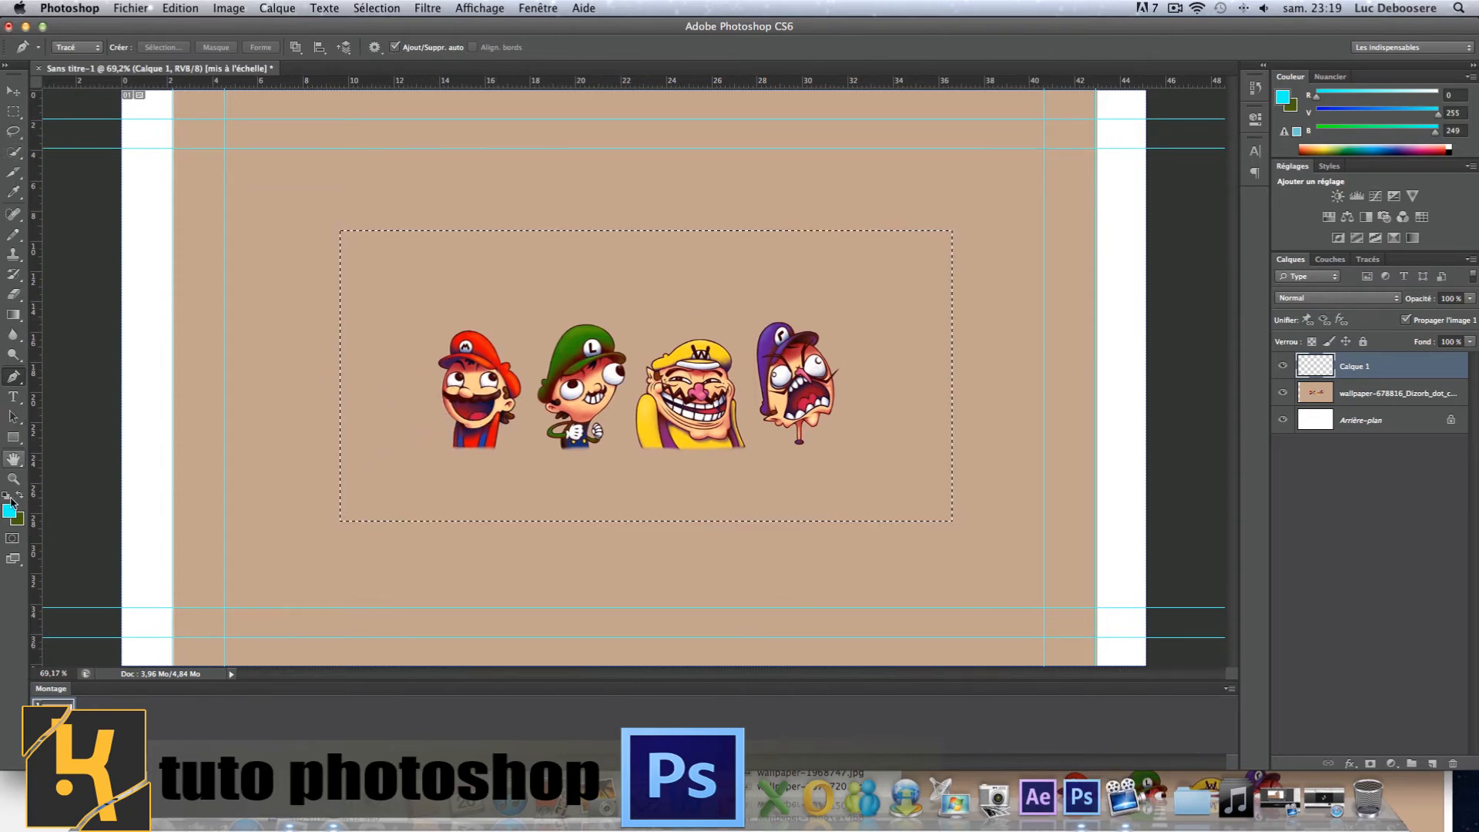
# Delete the history states from the lasso selection onward, keeping only the wallpaper import and its rasterization
pyautogui.click(14, 112)
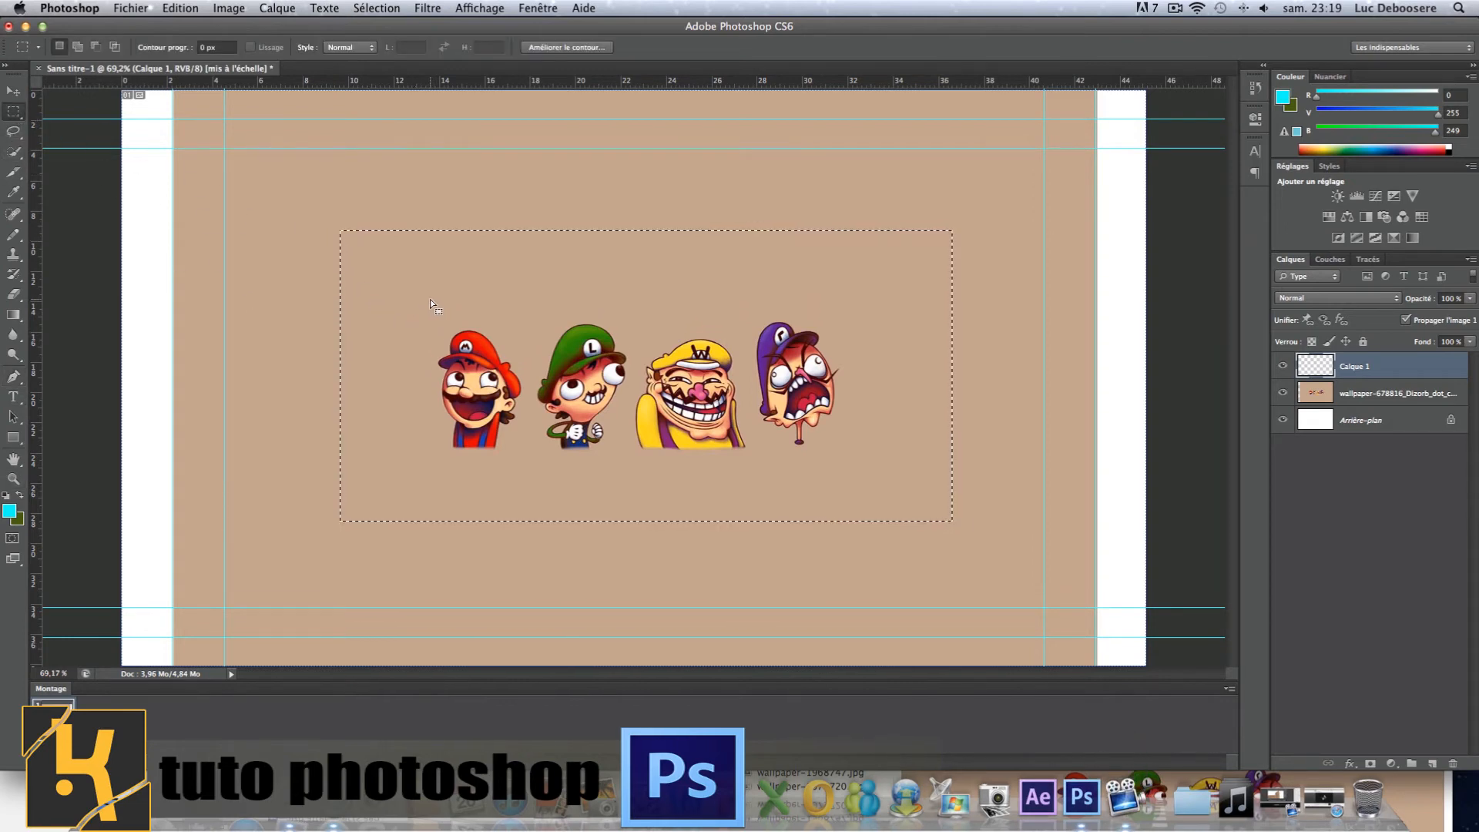
pyautogui.moveTo(429, 299)
pyautogui.mouseDown()
pyautogui.moveTo(365, 308)
pyautogui.moveTo(427, 302)
pyautogui.mouseUp()
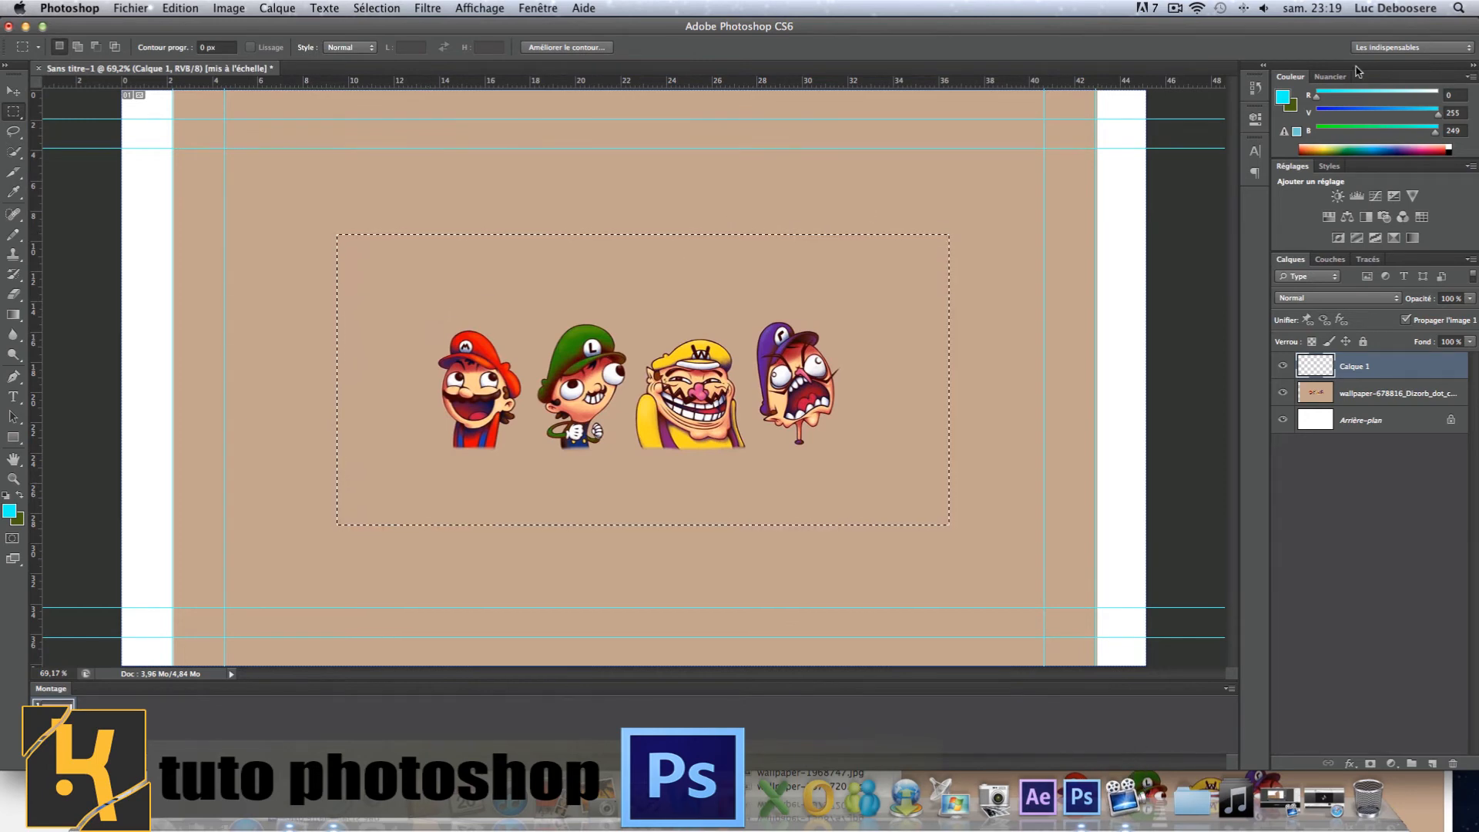
pyautogui.click(1254, 87)
pyautogui.scroll(3, 1113, 154)
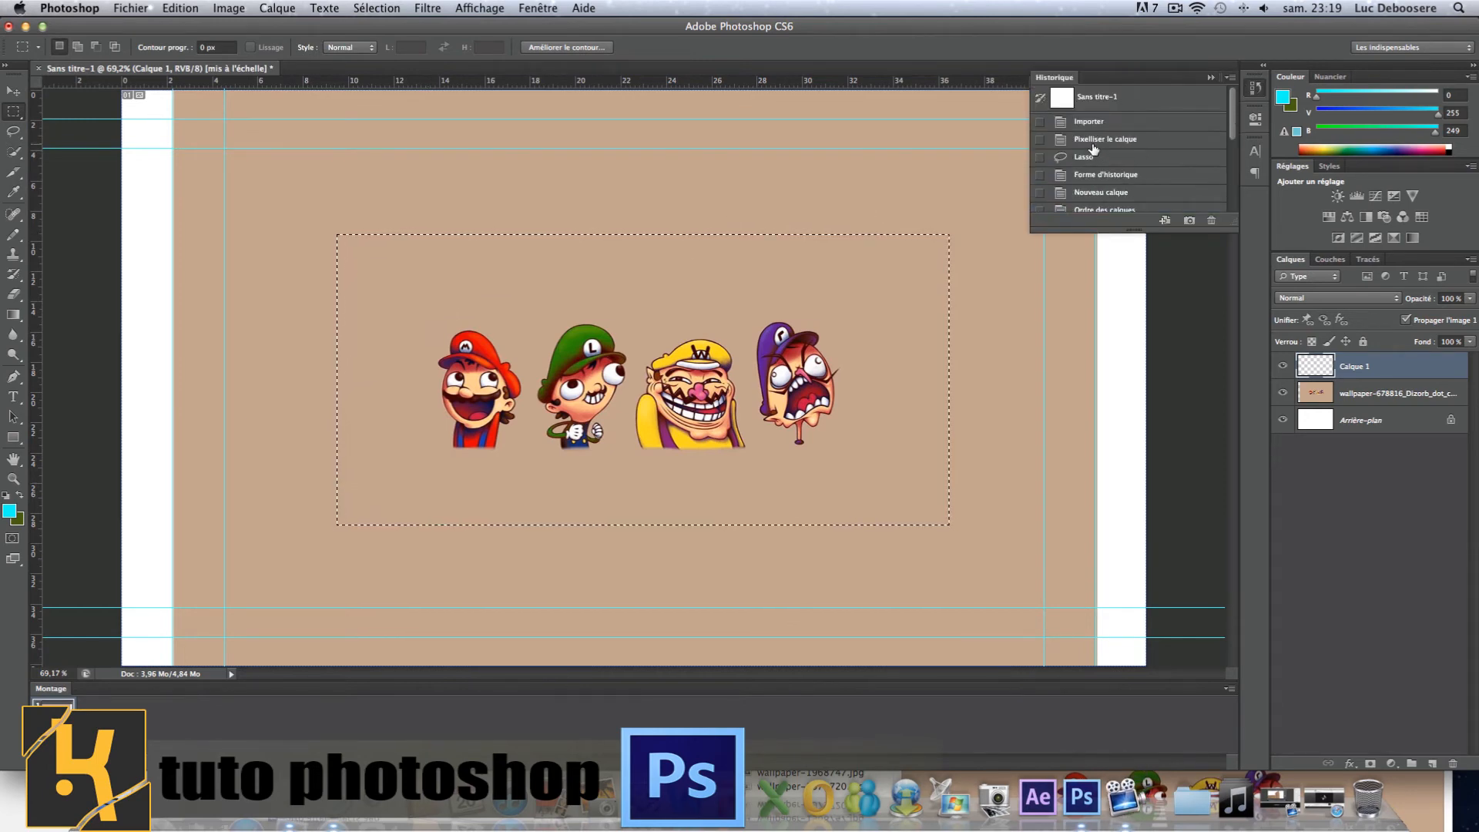
pyautogui.scroll(3, 1101, 164)
pyautogui.click(1101, 166)
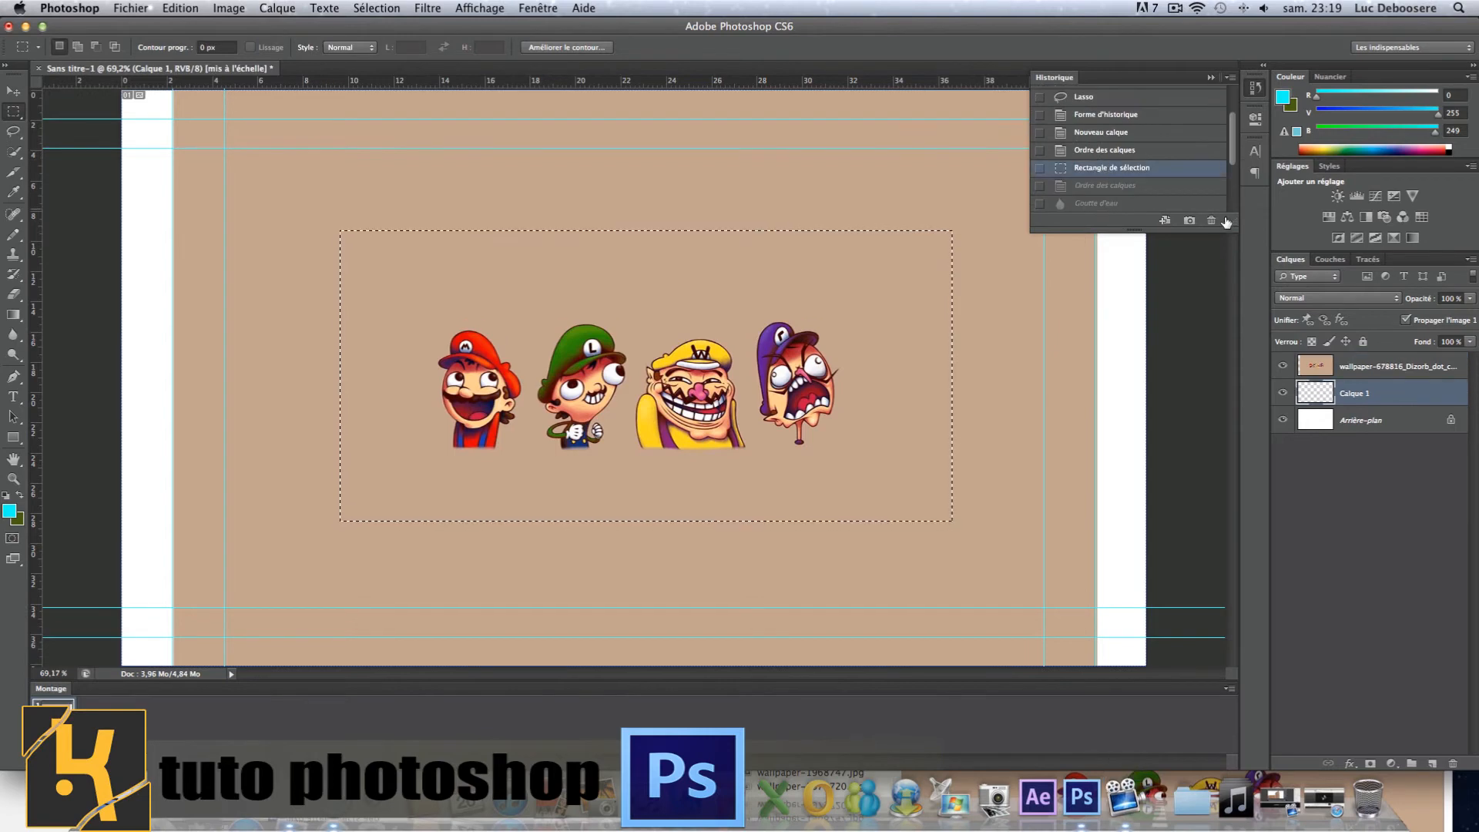
pyautogui.click(1210, 222)
pyautogui.press('Return')
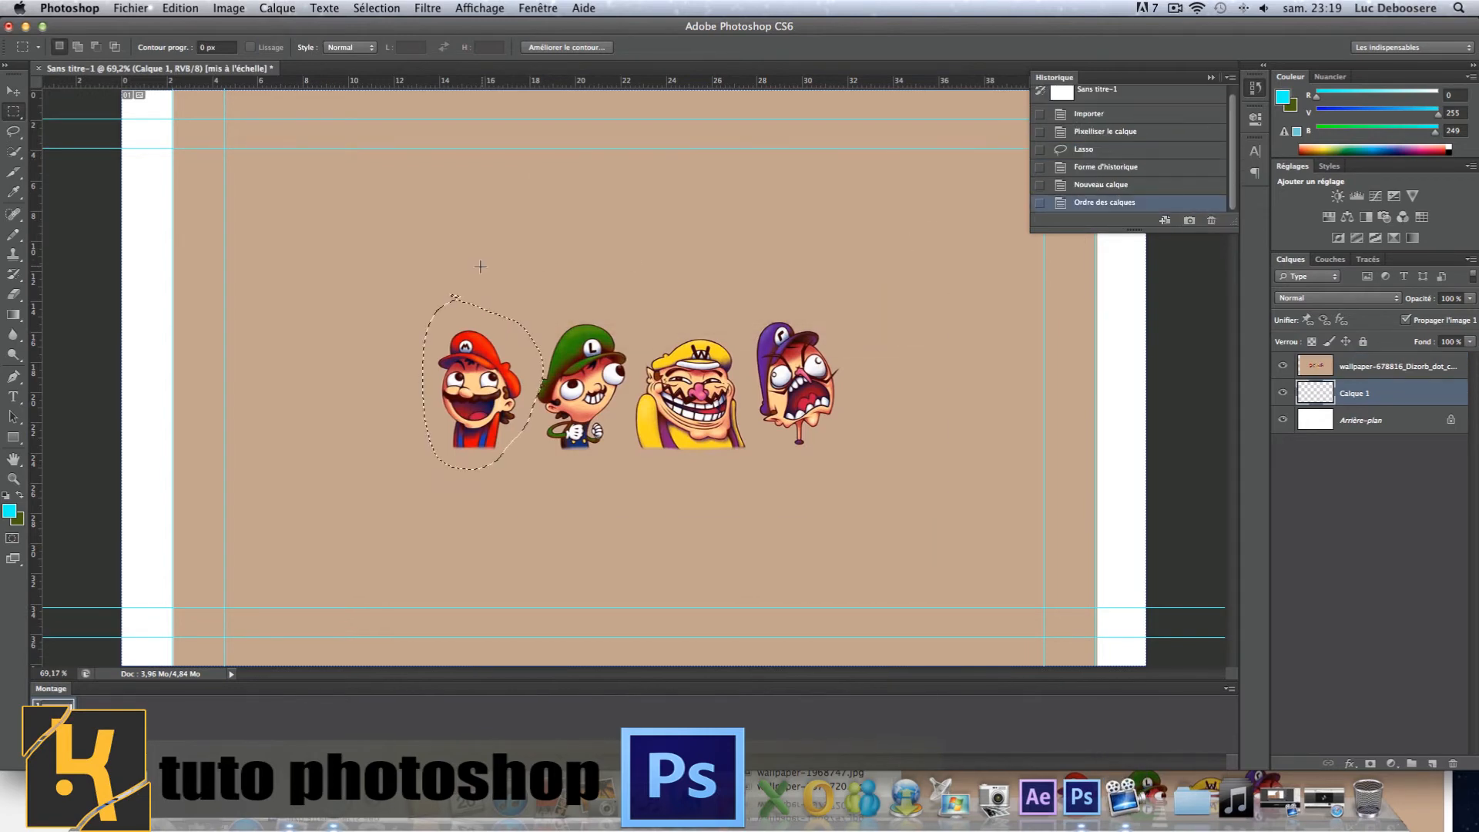
pyautogui.click(1139, 151)
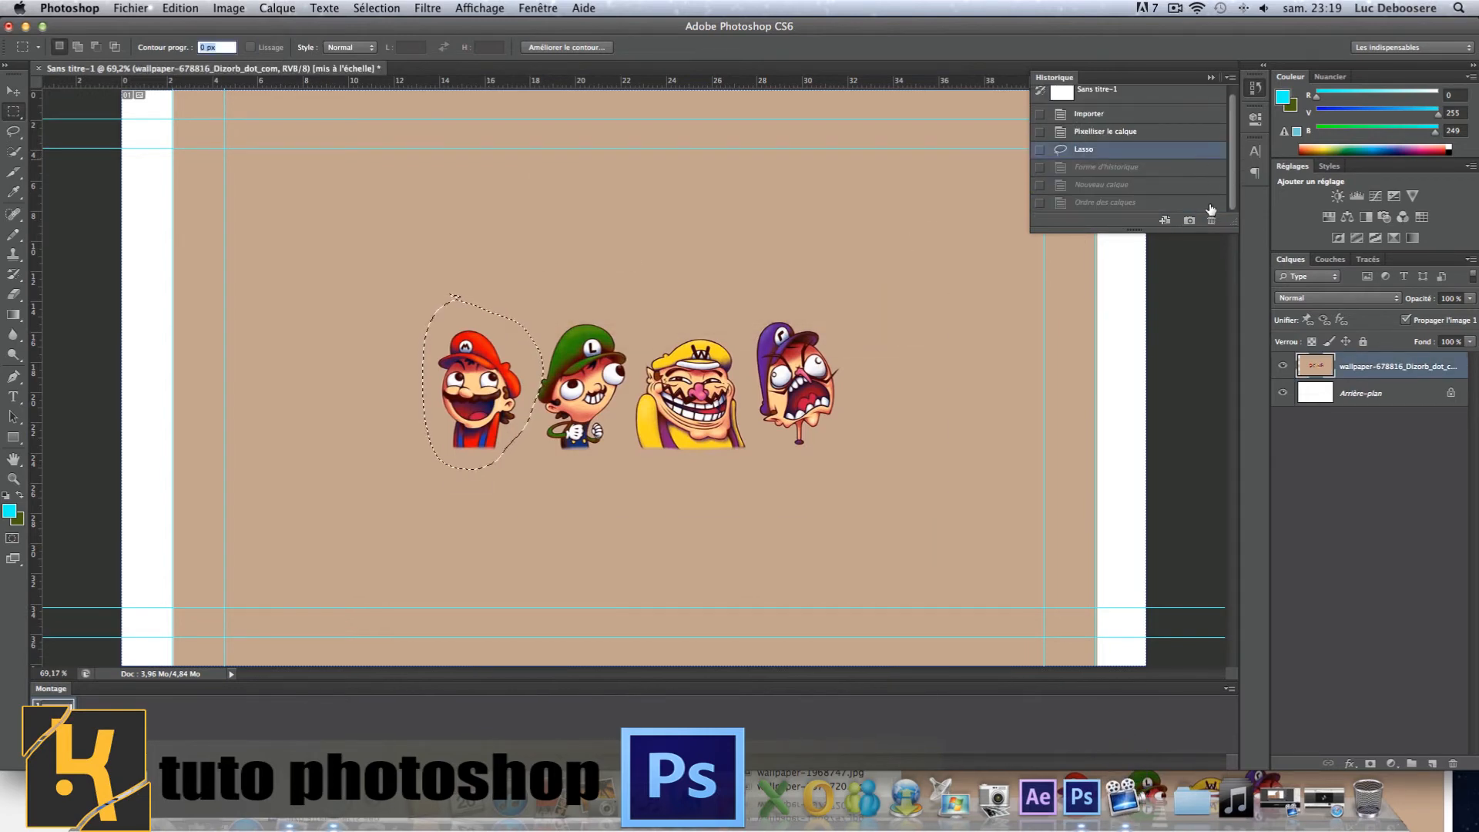
pyautogui.click(1211, 220)
pyautogui.press('Return')
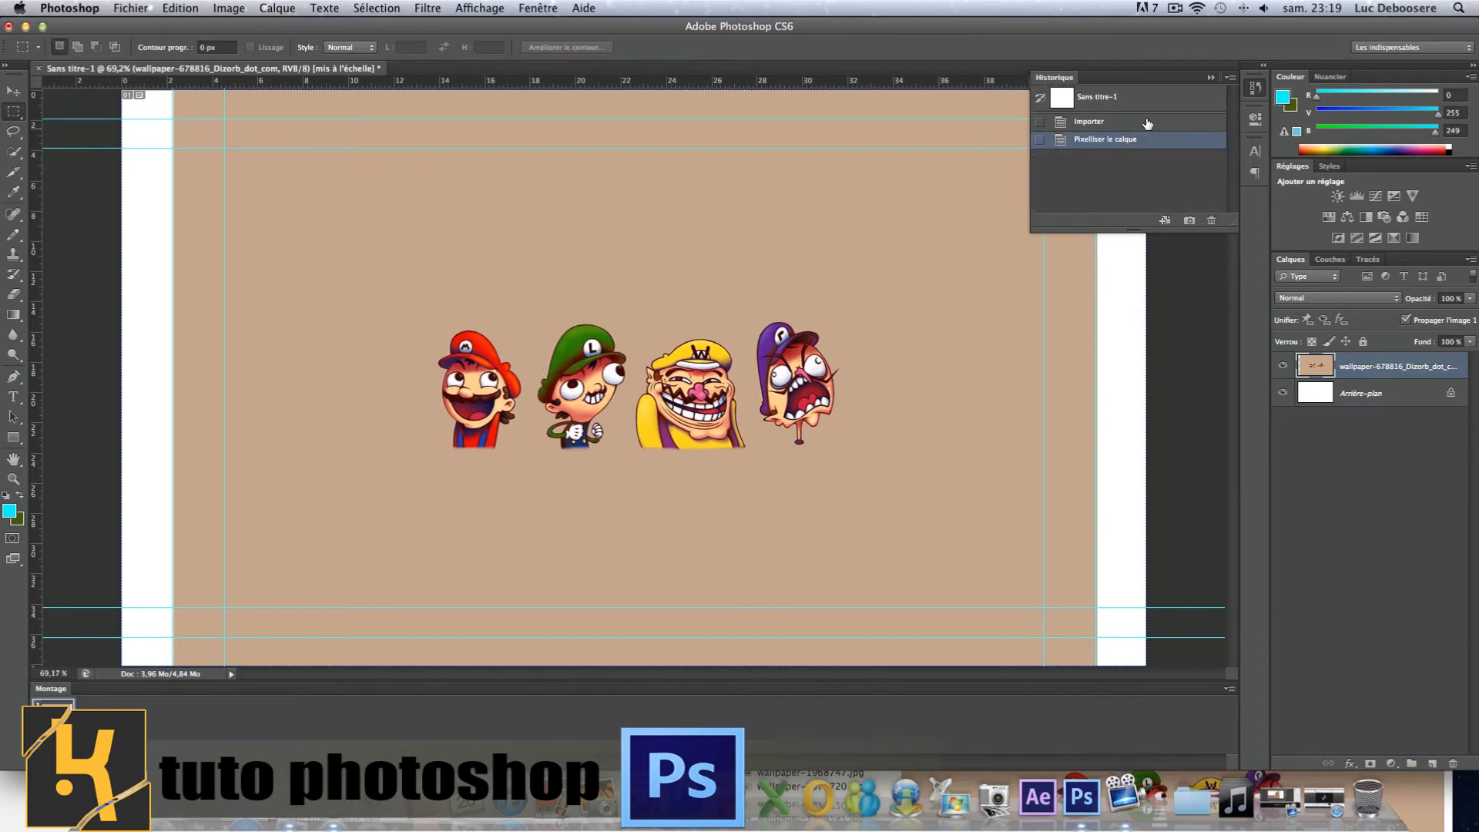
pyautogui.click(1045, 83)
# Draw a rectangular selection around all four characters on the wallpaper layer, with a small margin on every side
pyautogui.moveTo(434, 326); pyautogui.dragTo(847, 461)
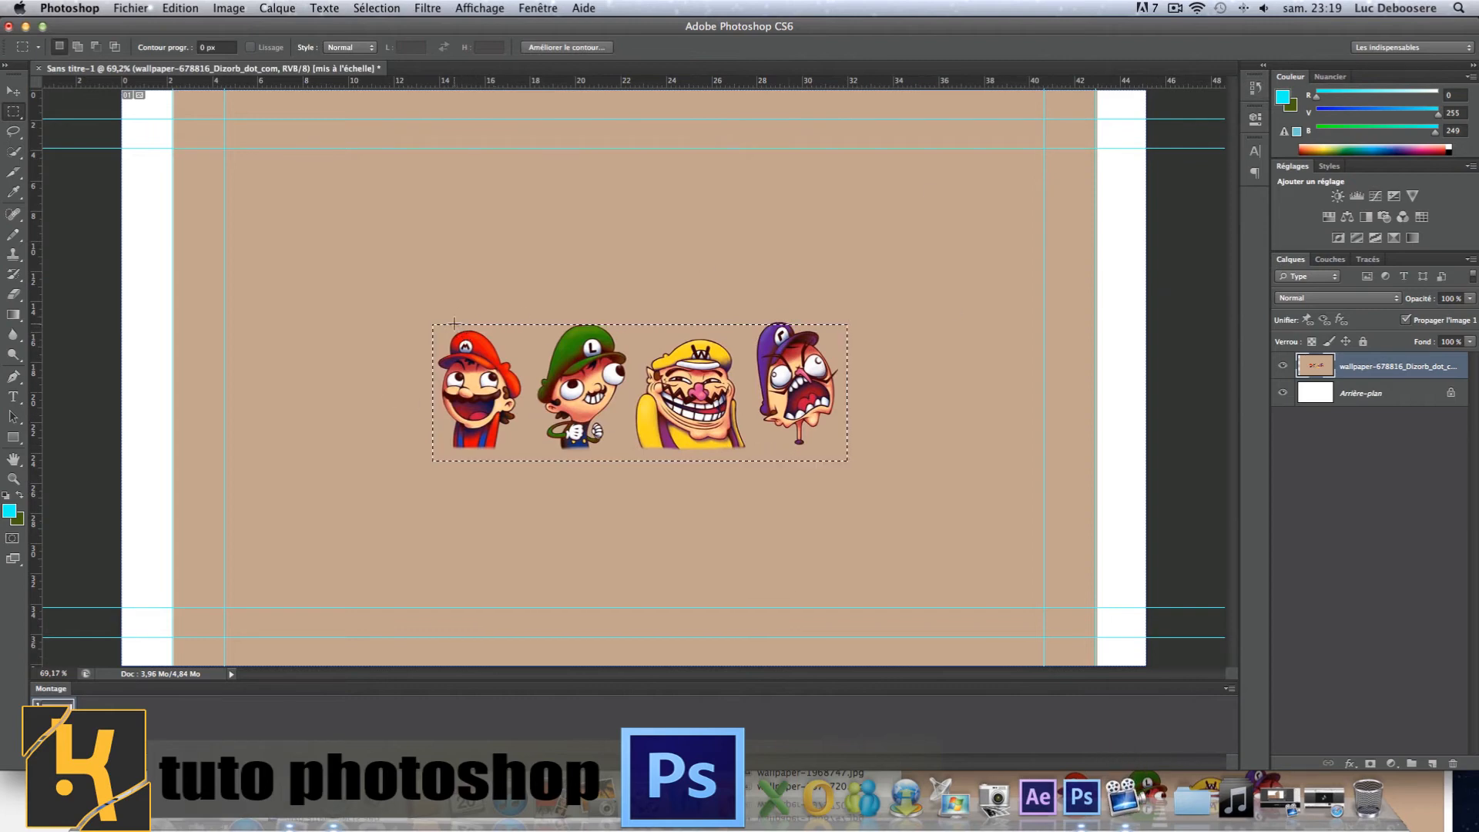
pyautogui.moveTo(413, 309); pyautogui.dragTo(861, 462)
pyautogui.rightClick(1398, 370)
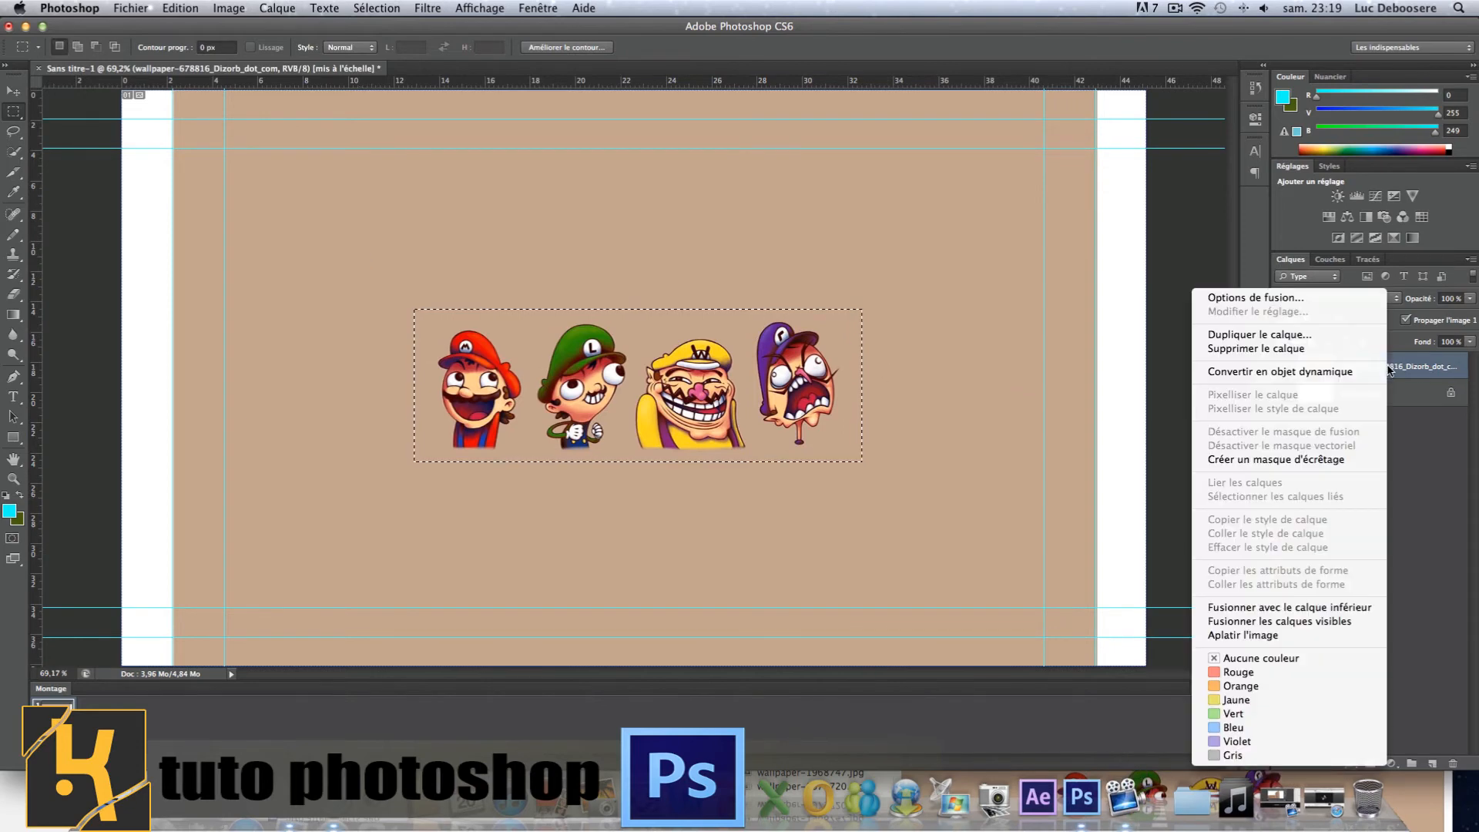
pyautogui.click(1427, 377)
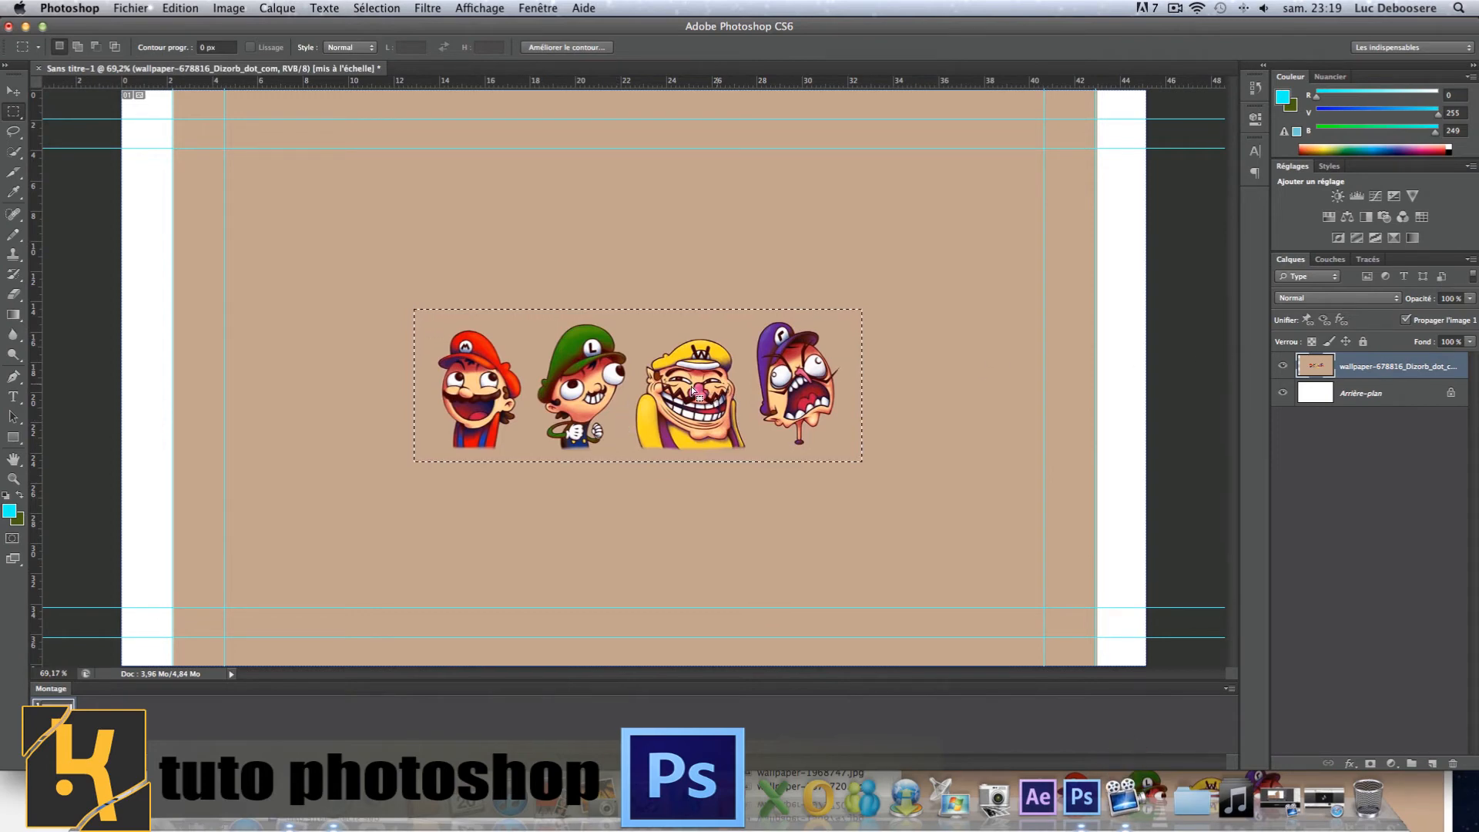
pyautogui.moveTo(608, 386); pyautogui.dragTo(614, 387)
pyautogui.rightClick(614, 387)
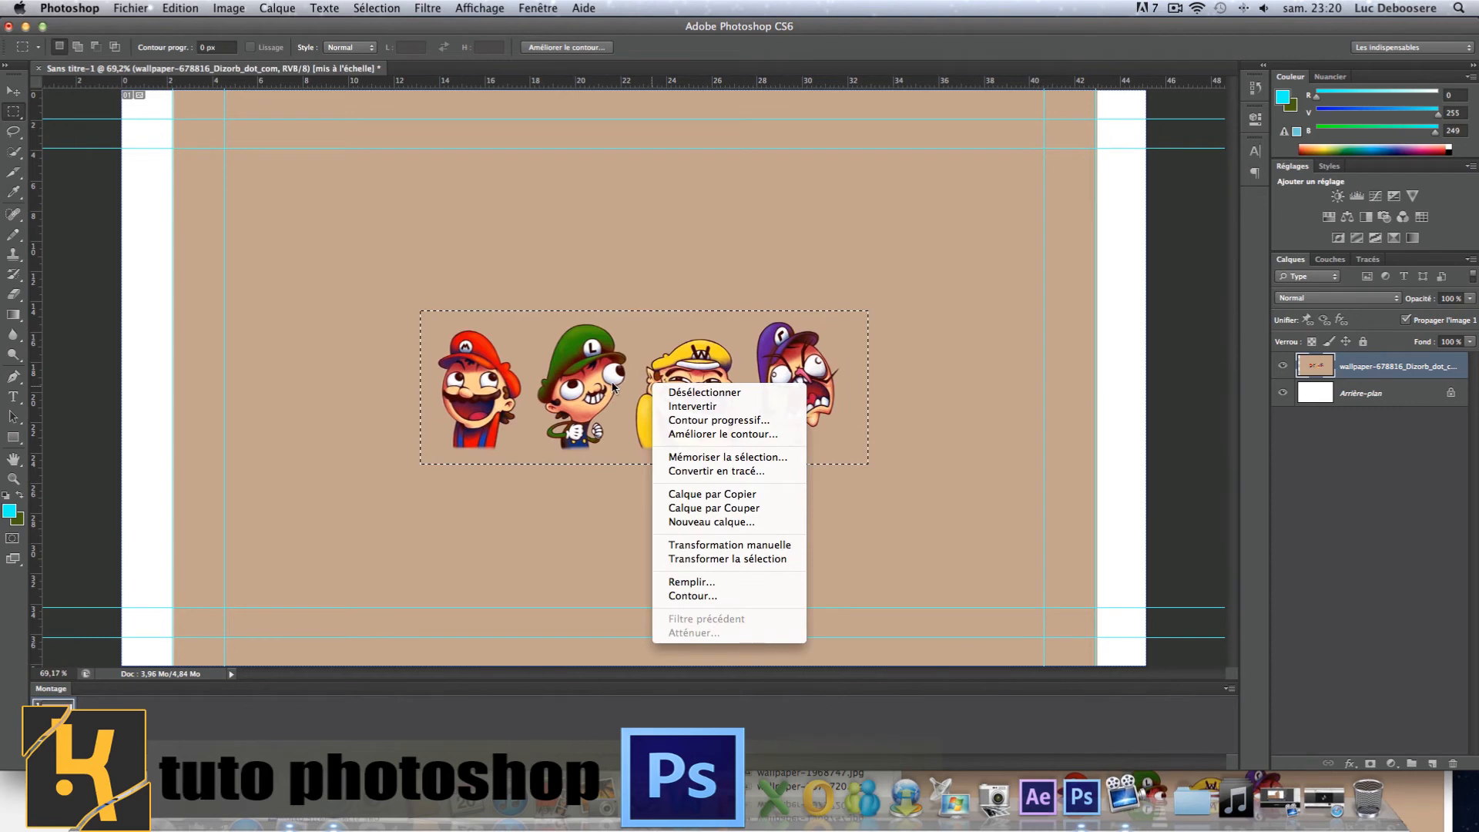
pyautogui.click(685, 457)
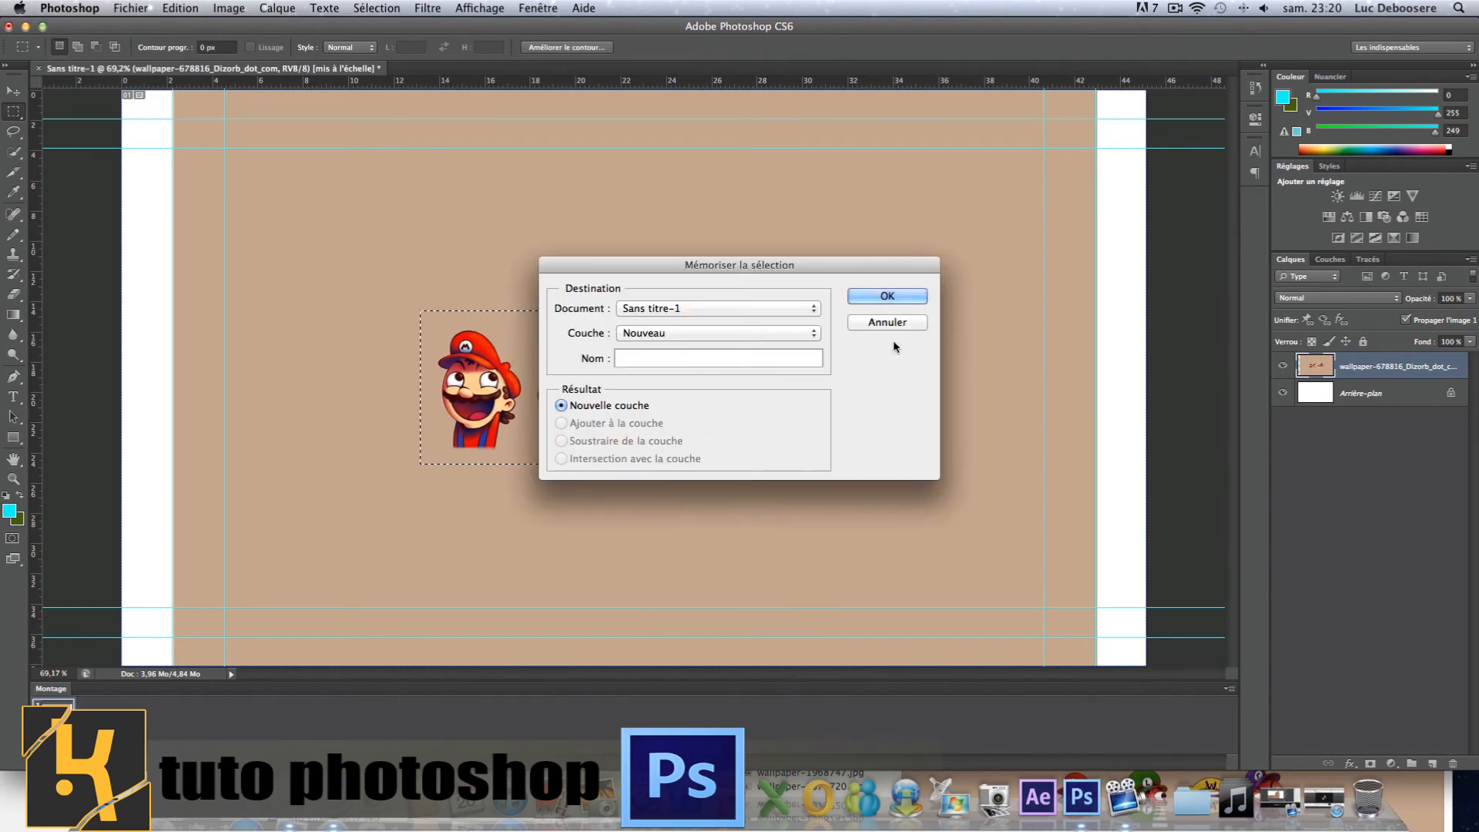
pyautogui.click(890, 322)
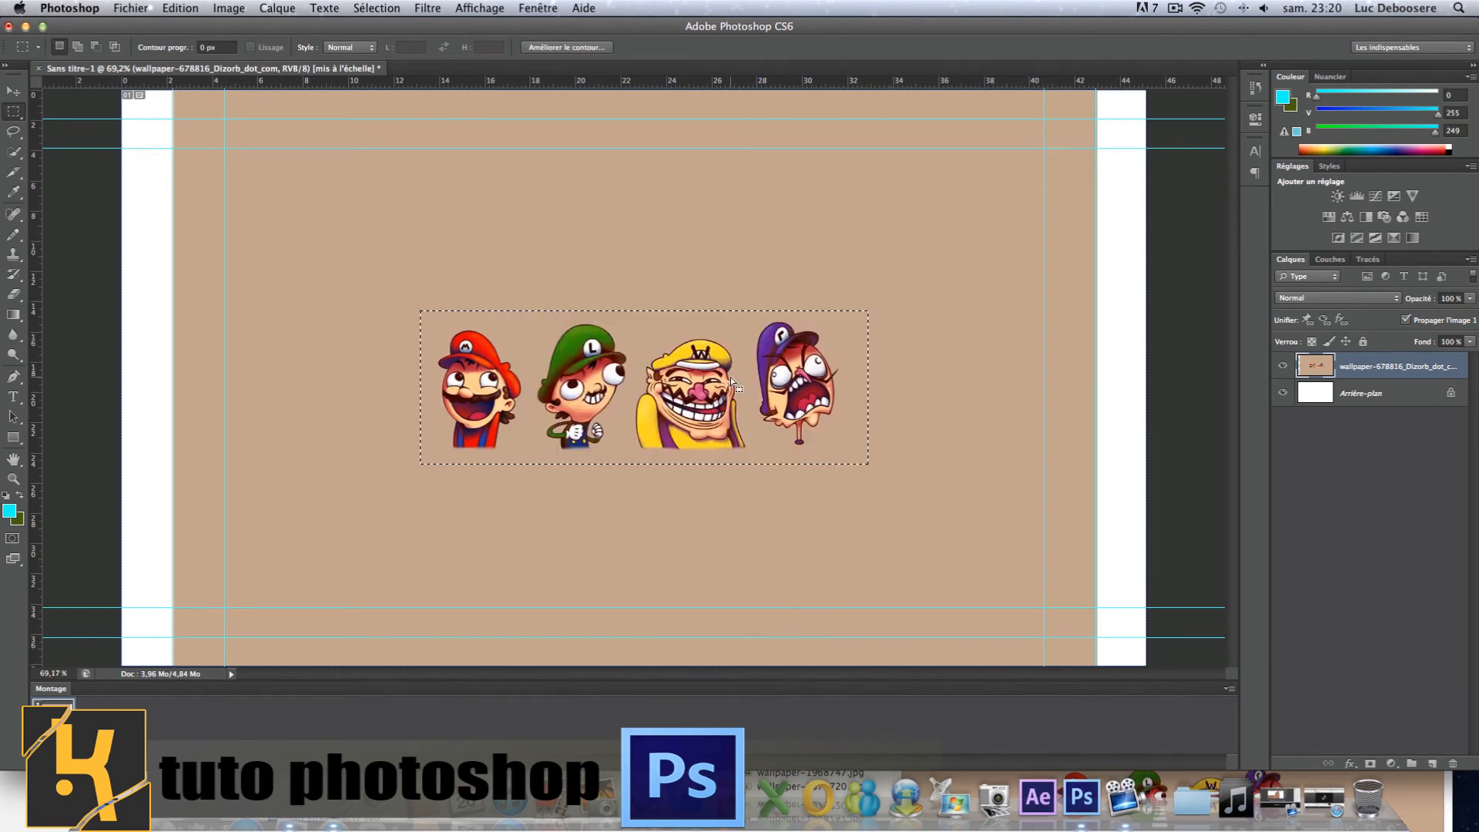
# Copy the selected characters onto a new layer and move the copy above the original characters
pyautogui.click(1430, 763)
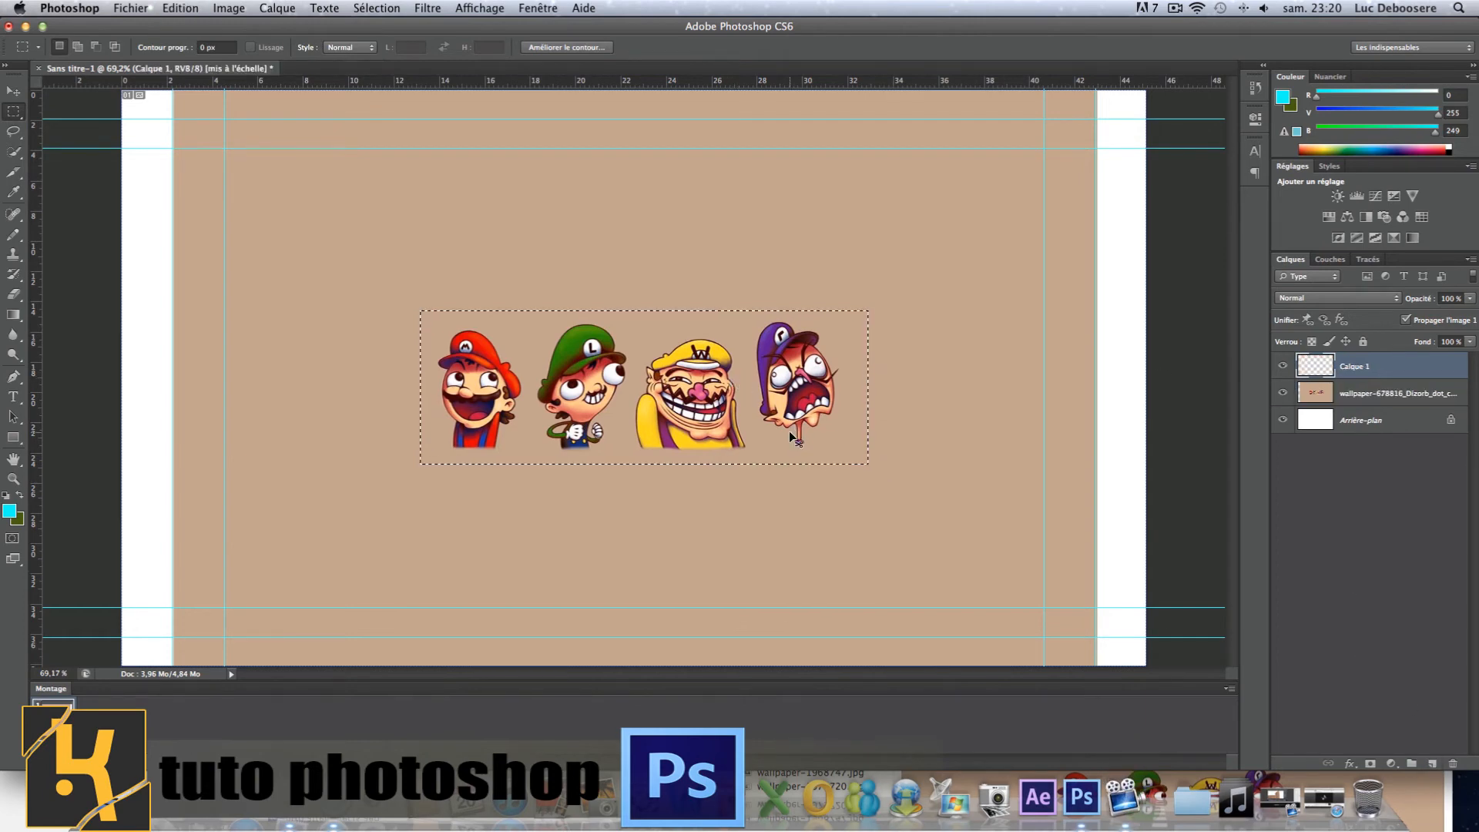
pyautogui.press('super+v')
pyautogui.click(12, 93)
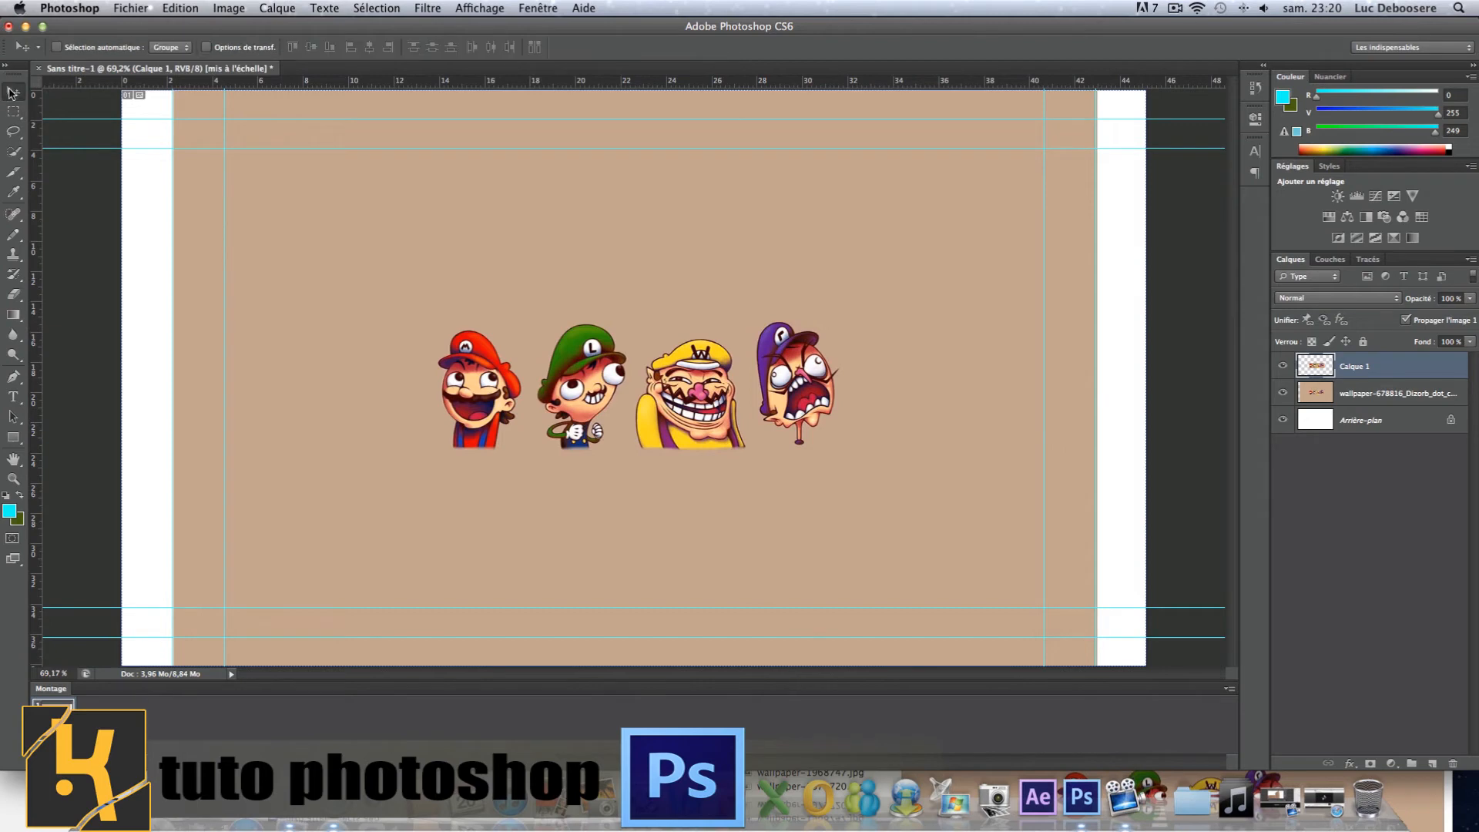
pyautogui.moveTo(551, 377); pyautogui.dragTo(554, 263)
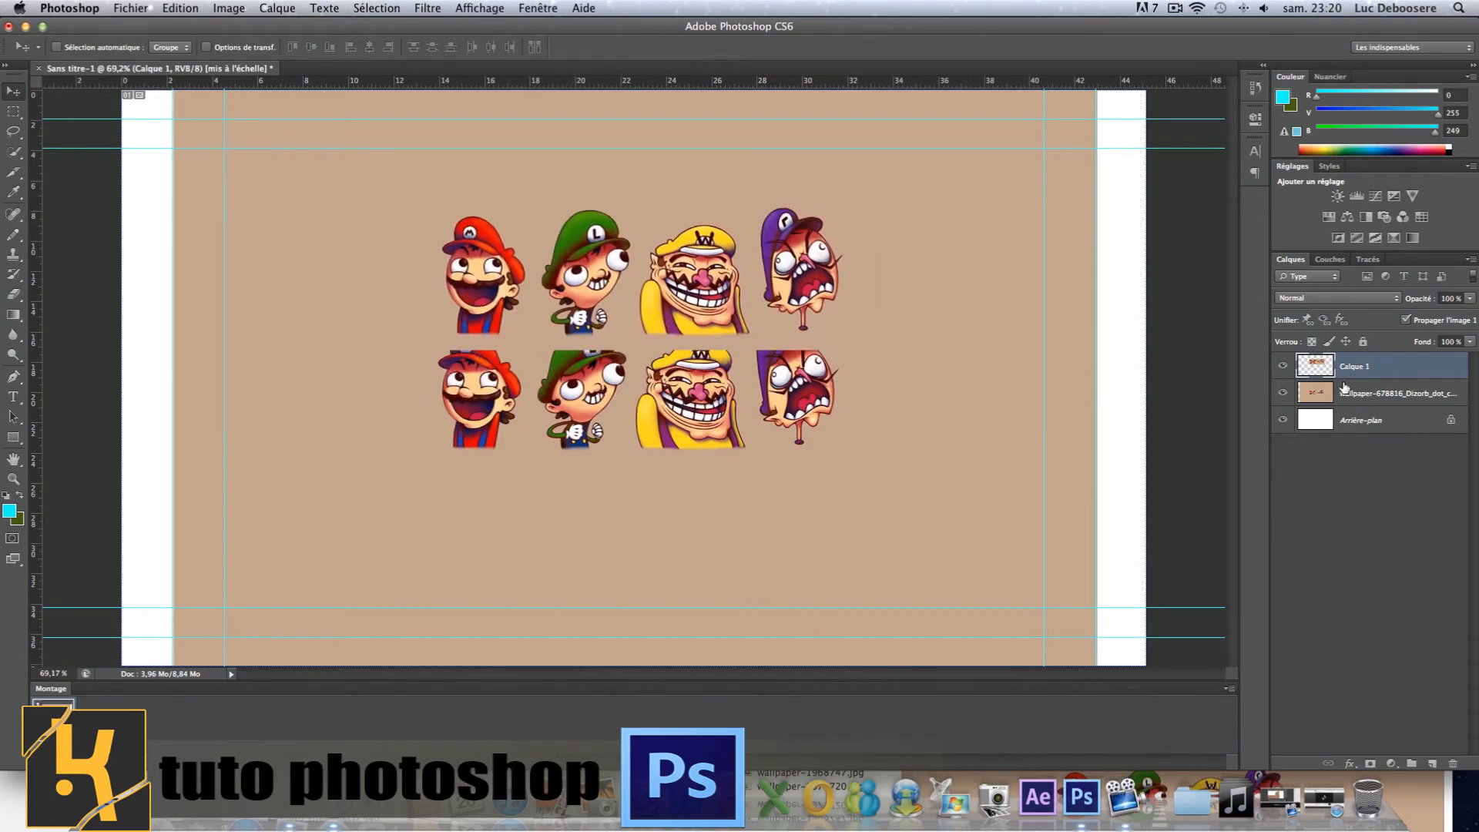
# Hide the wallpaper layer and move the copied character strip on Calque 1 down toward the canvas centre
pyautogui.click(1344, 391)
pyautogui.click(1282, 392)
pyautogui.moveTo(774, 301); pyautogui.dragTo(841, 431)
pyautogui.click(1353, 372)
# Convert the white background layer to a smart object and delete it, and recentre the Calque 1 character strip on the canvas
pyautogui.click(1430, 426)
pyautogui.rightClick(1428, 424)
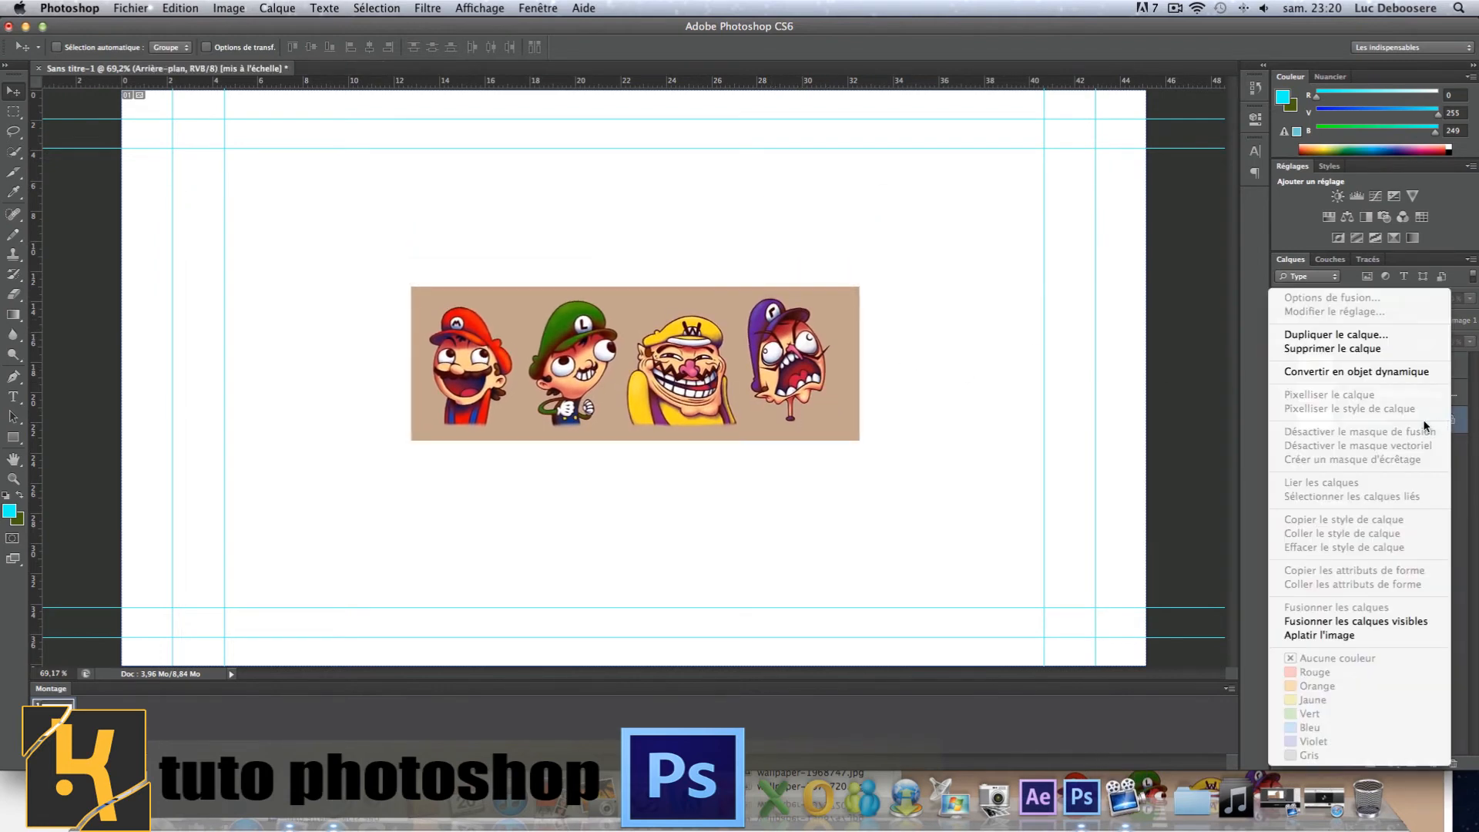
pyautogui.press('Escape')
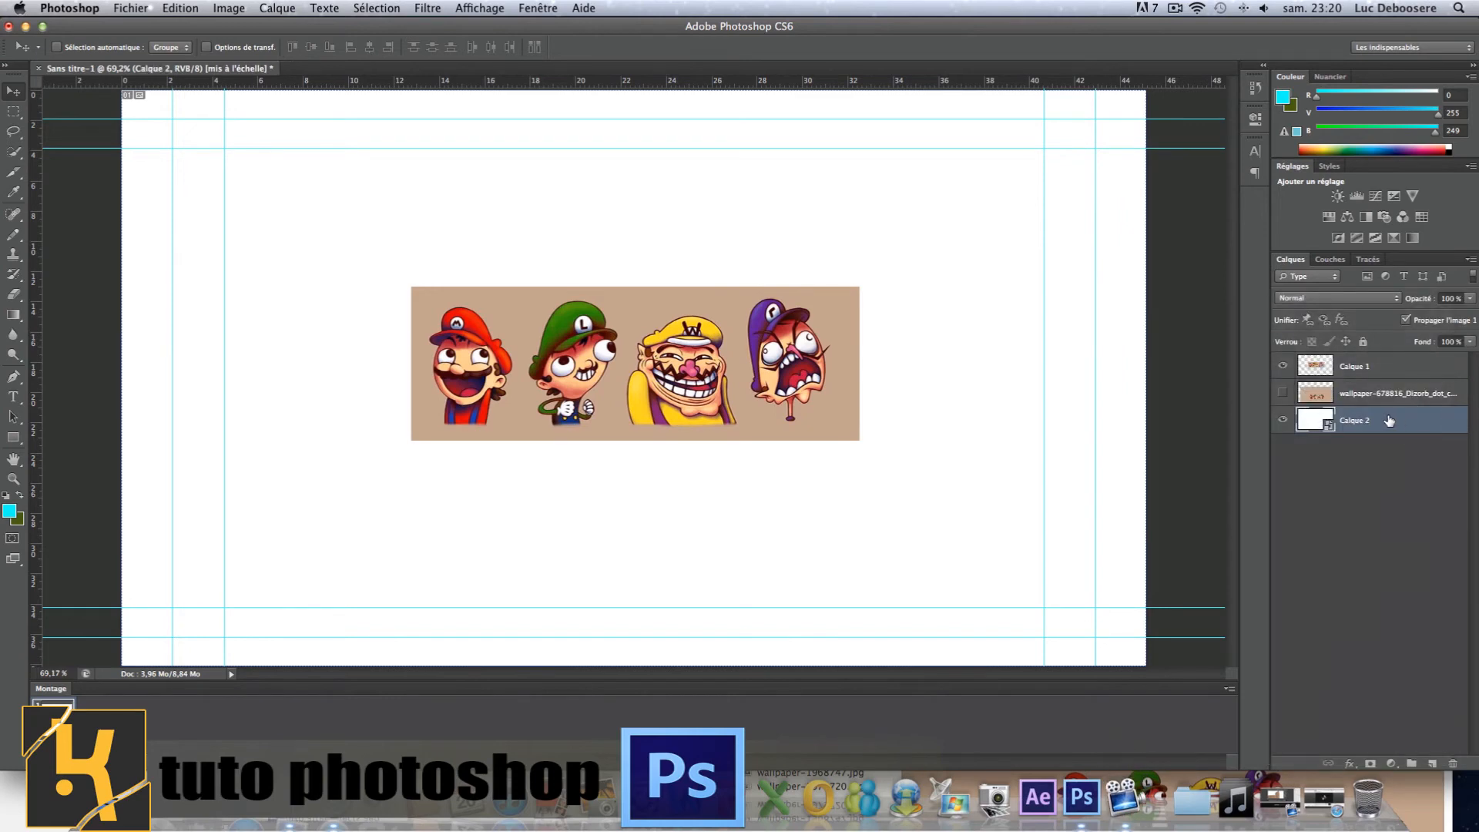
pyautogui.press('Delete')
pyautogui.moveTo(679, 378); pyautogui.dragTo(639, 382)
pyautogui.click(1330, 366)
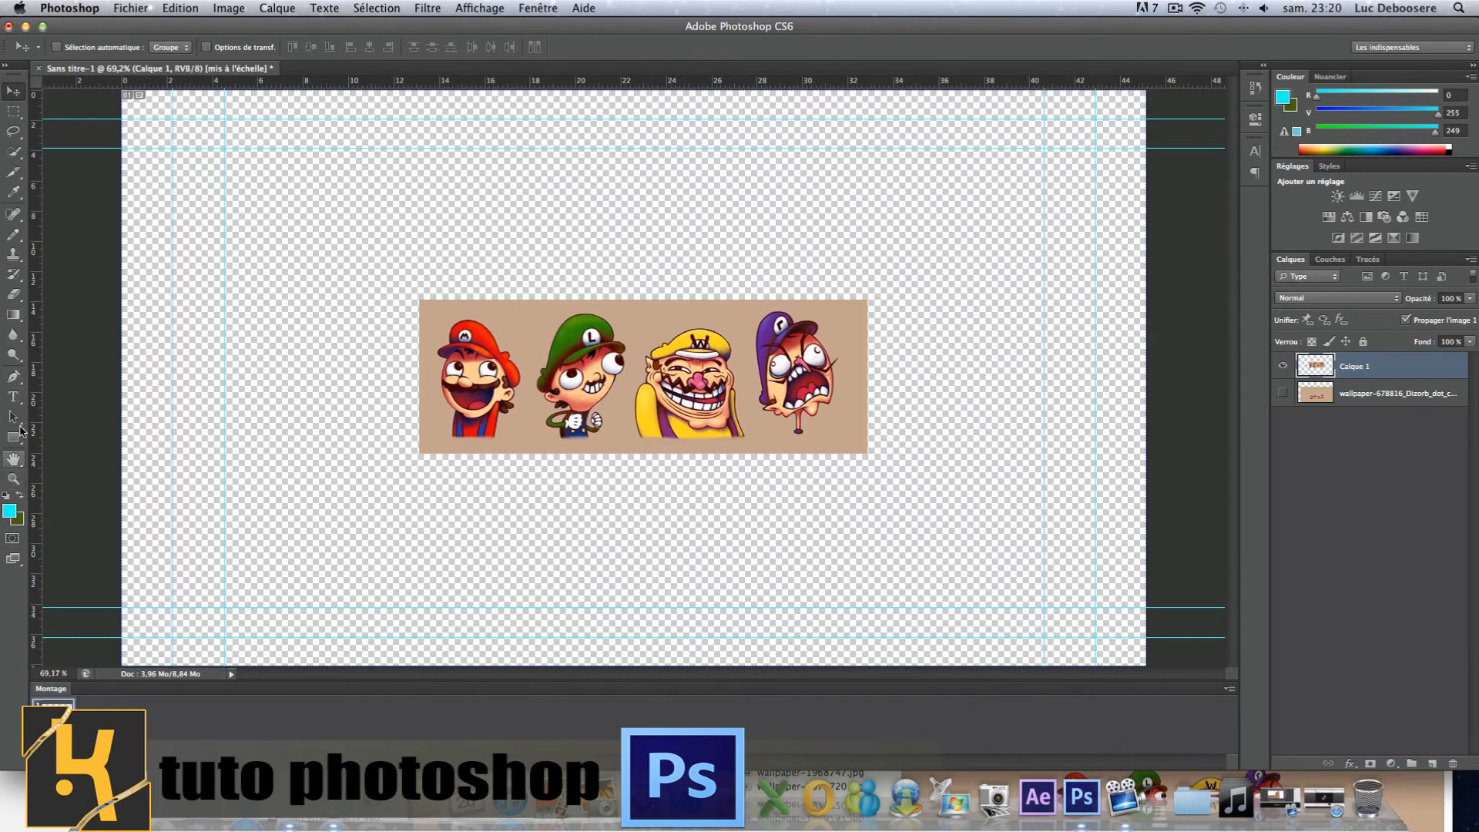
# Draw a closed Pen path along the strip's diagonal from lower left to upper right, curved at its middle, and through the upper-left corner
pyautogui.click(14, 378)
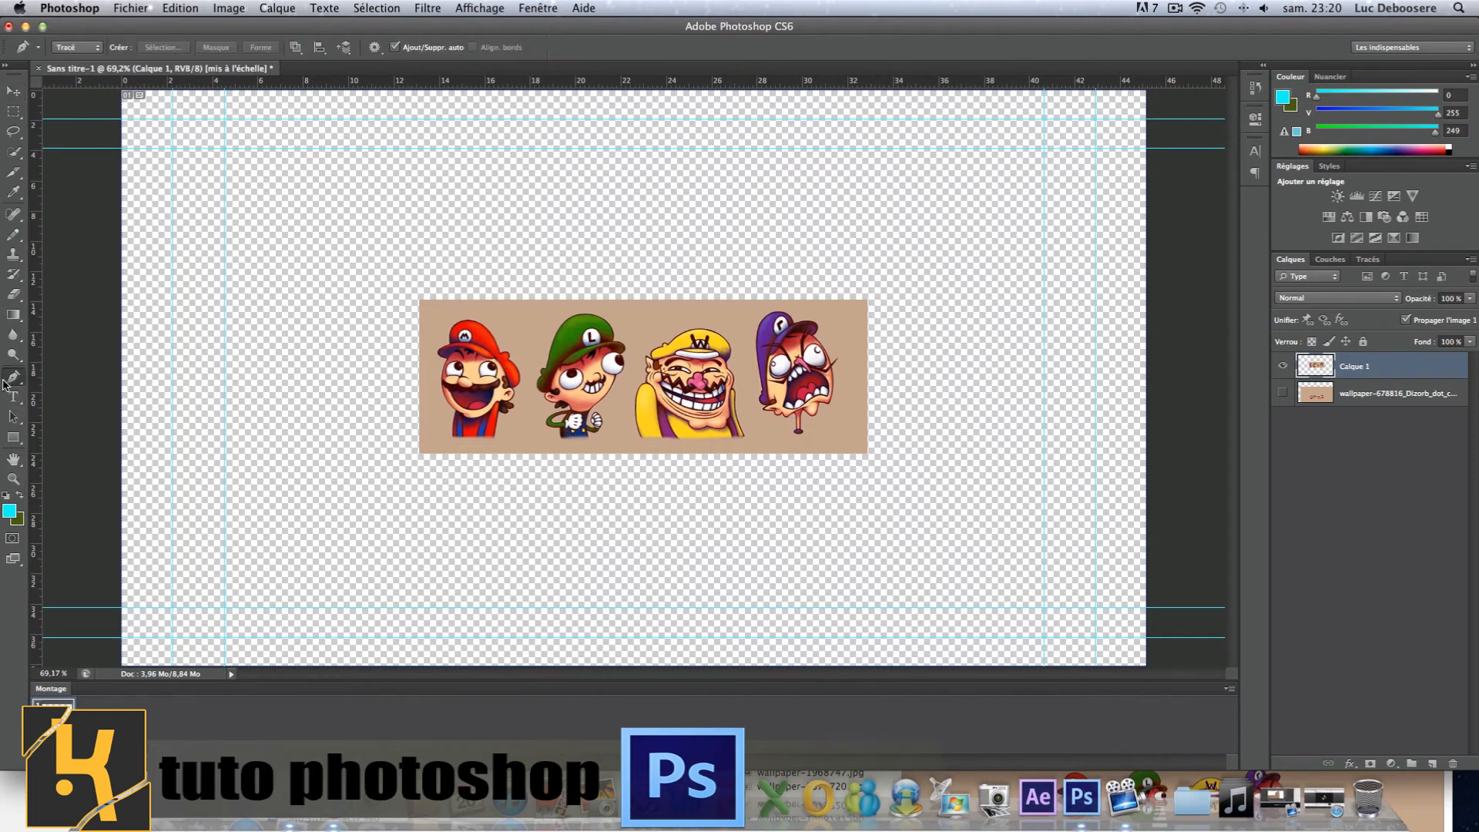
pyautogui.moveTo(16, 382); pyautogui.dragTo(58, 377)
pyautogui.click(418, 454)
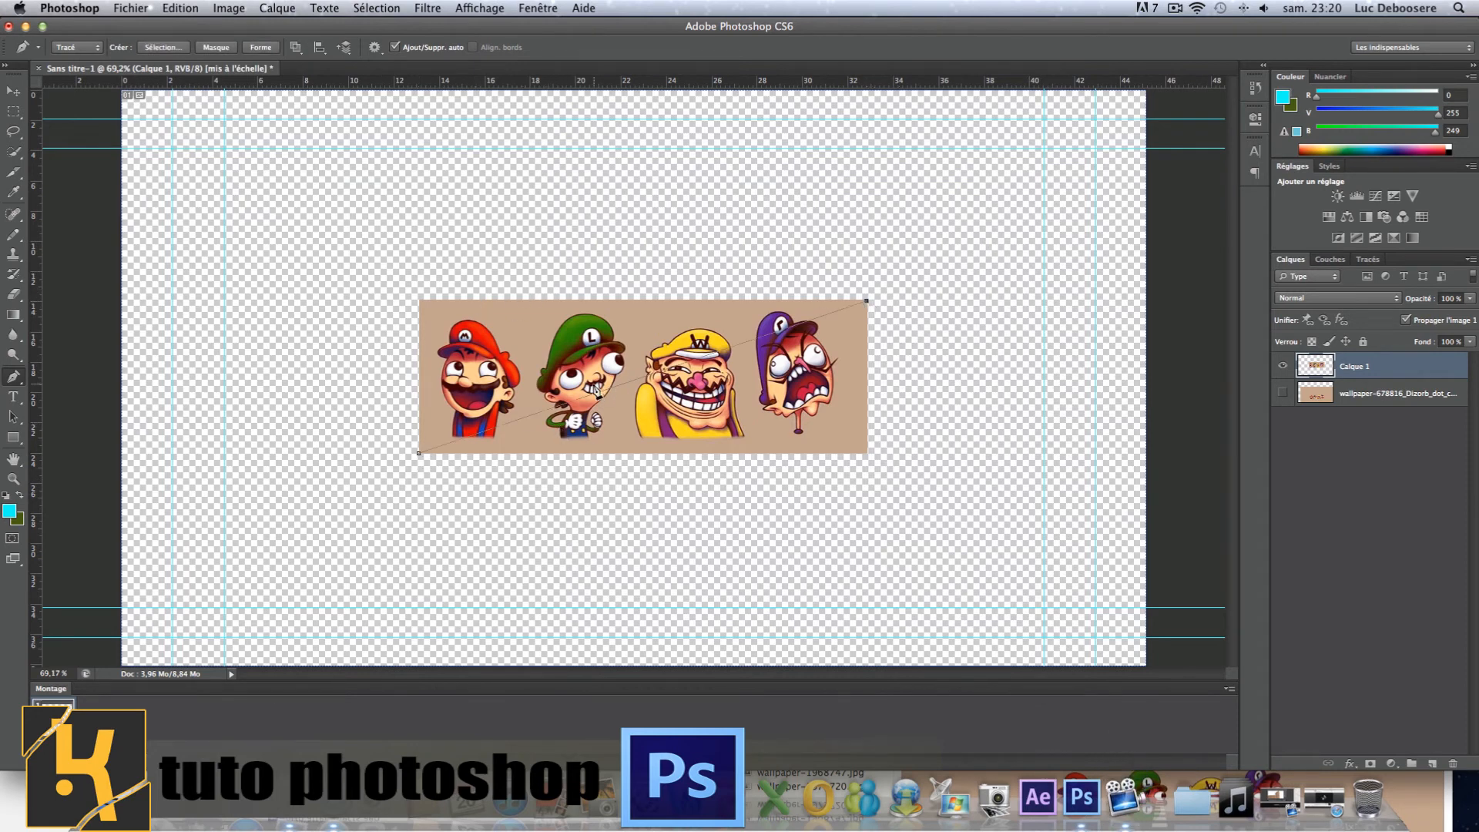
pyautogui.moveTo(632, 382); pyautogui.dragTo(767, 381)
pyautogui.click(419, 300)
pyautogui.click(419, 454)
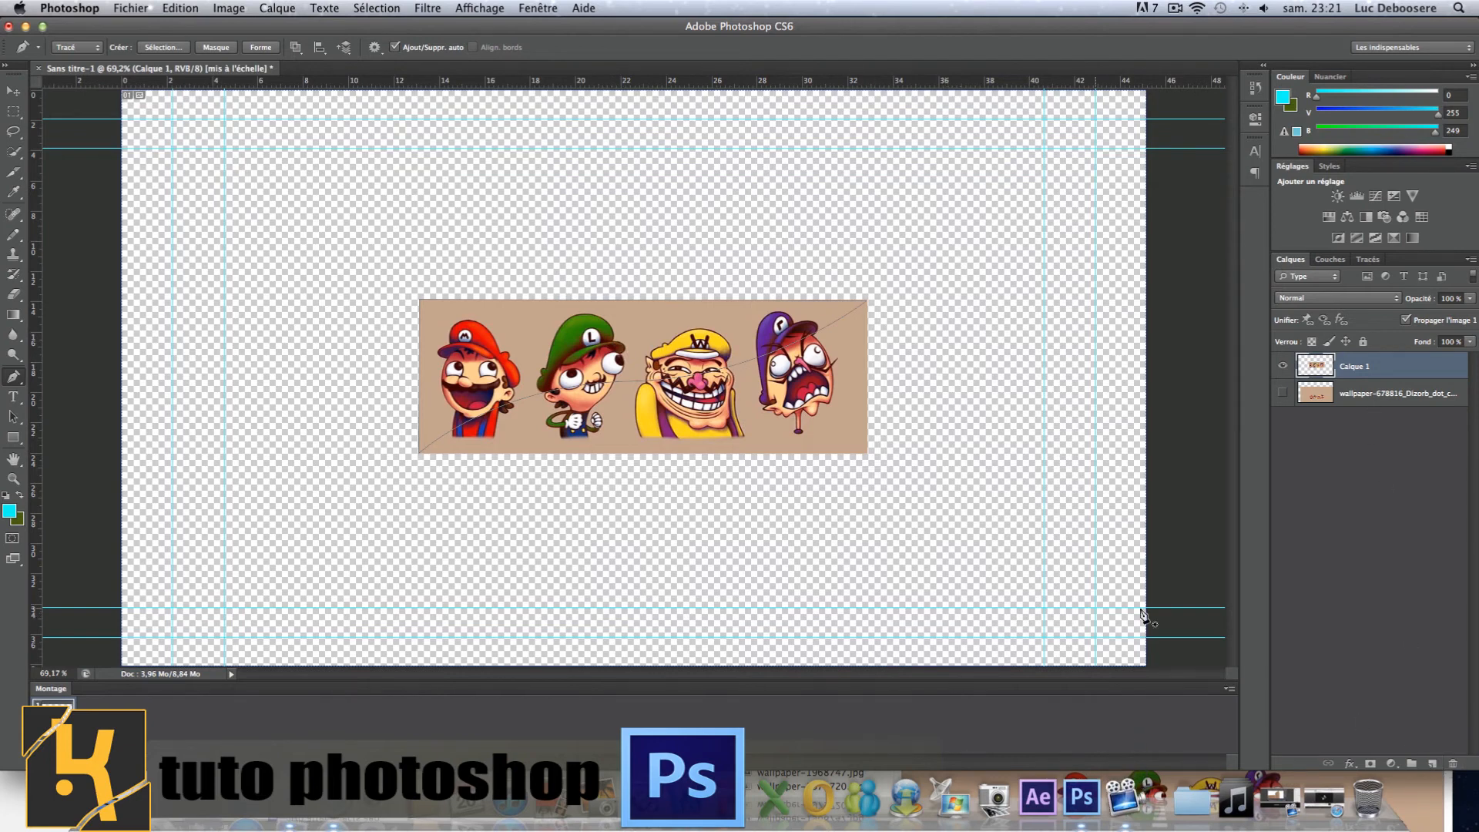
# Create a new layer above Calque 1 and turn the path into a new anti-aliased selection with a 0-pixel radius
pyautogui.click(1433, 764)
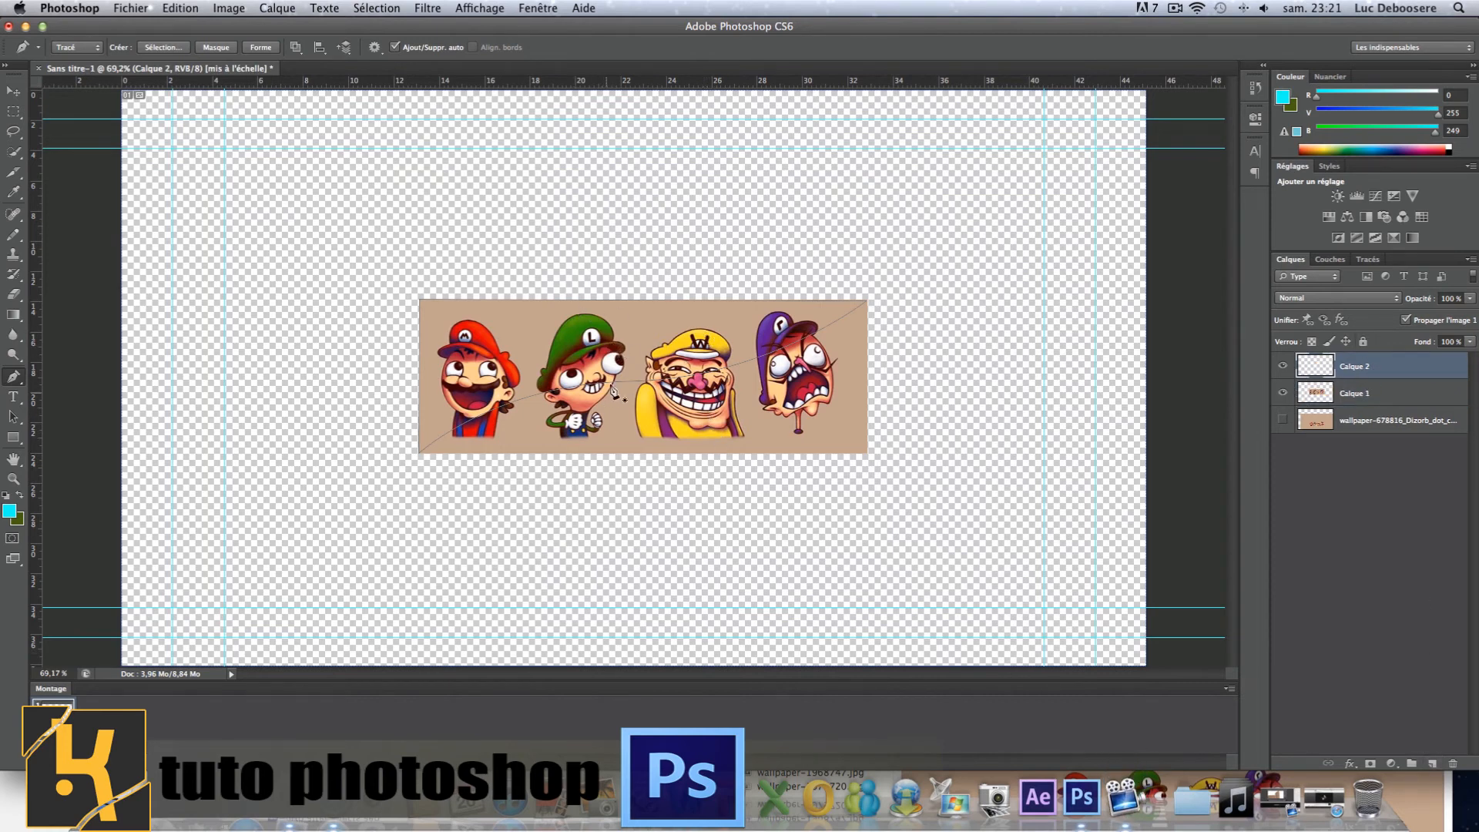
pyautogui.rightClick(615, 340)
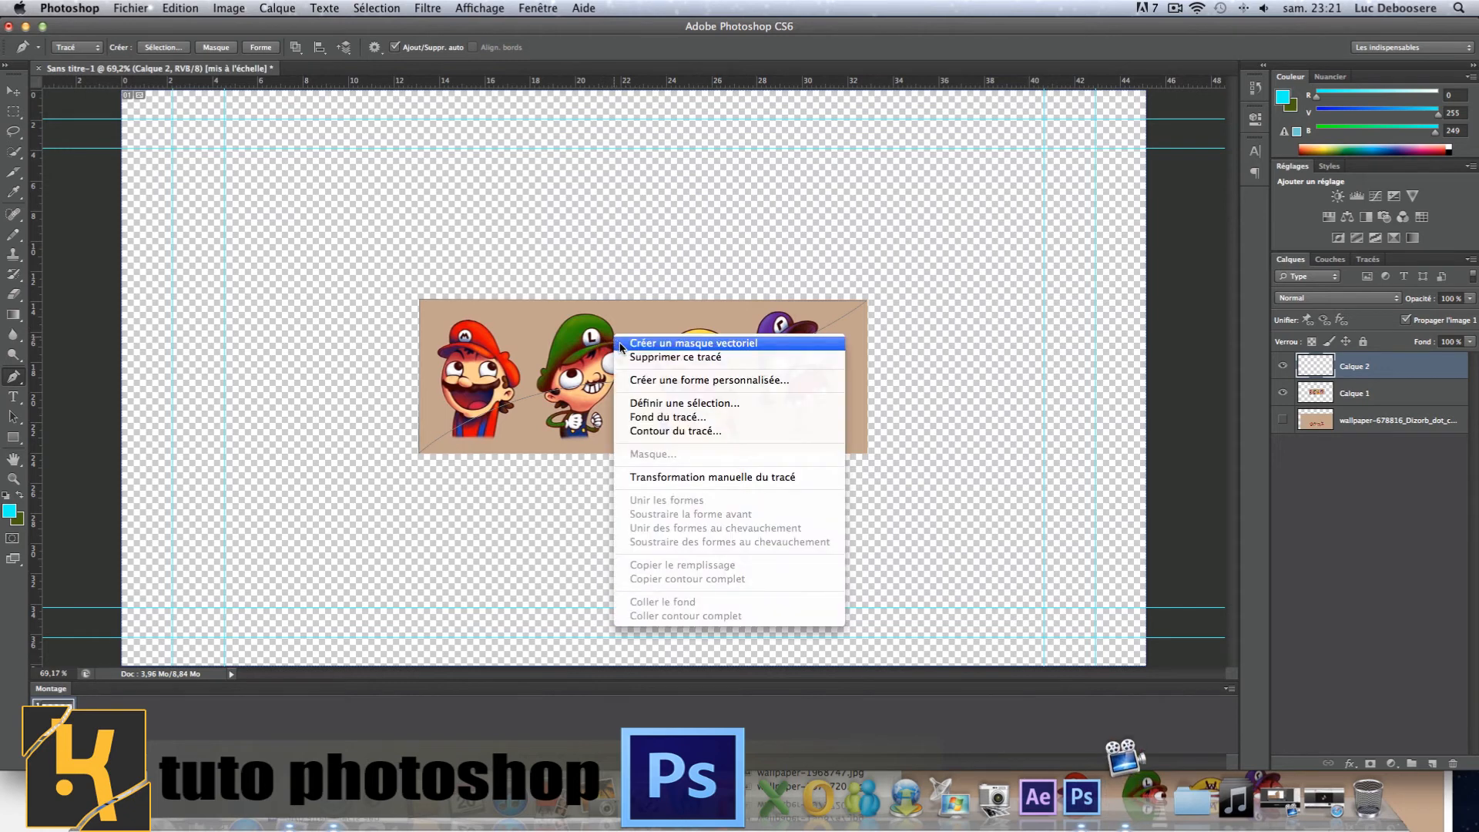
pyautogui.click(661, 404)
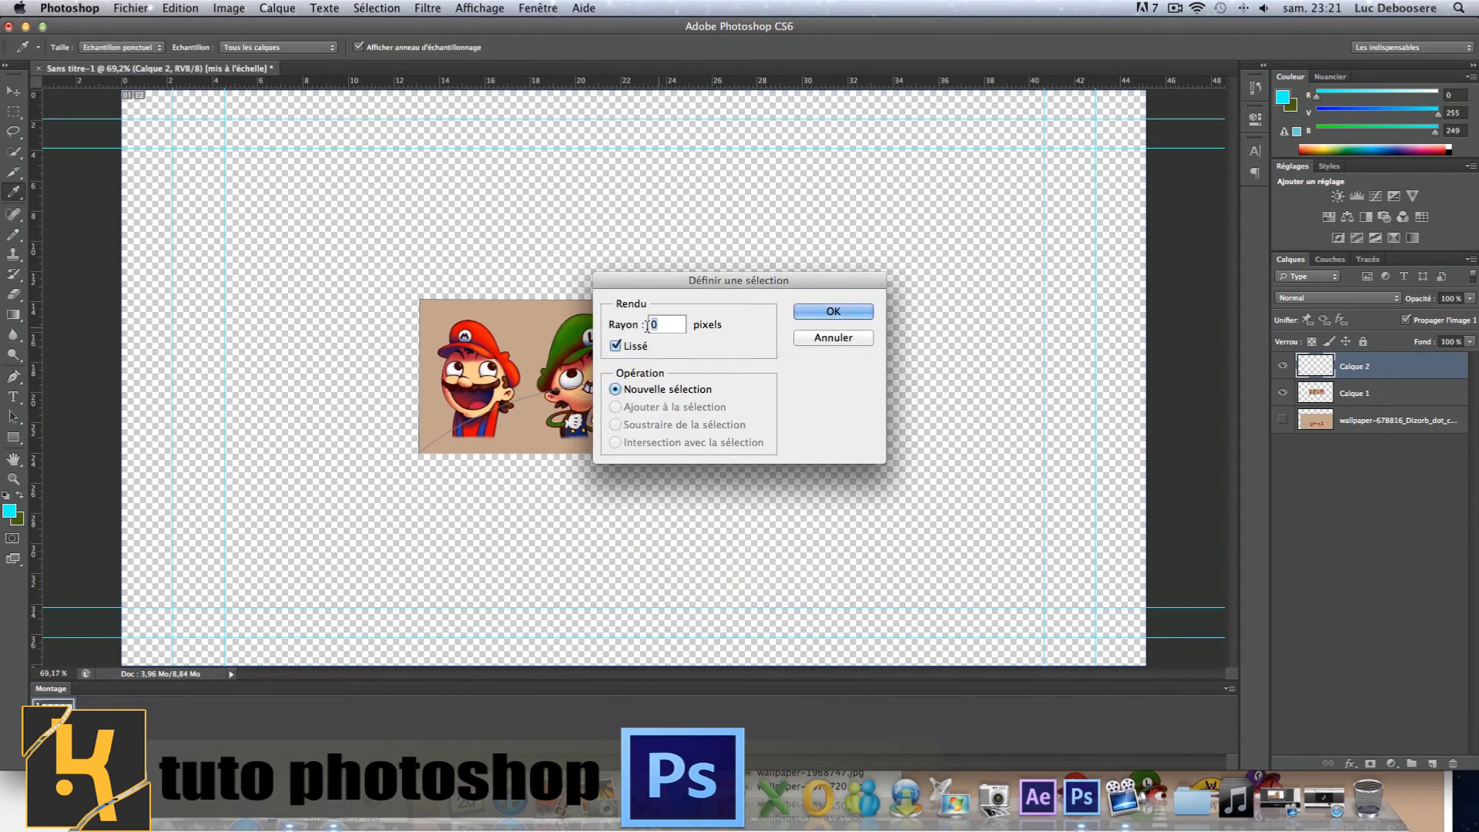
pyautogui.click(834, 313)
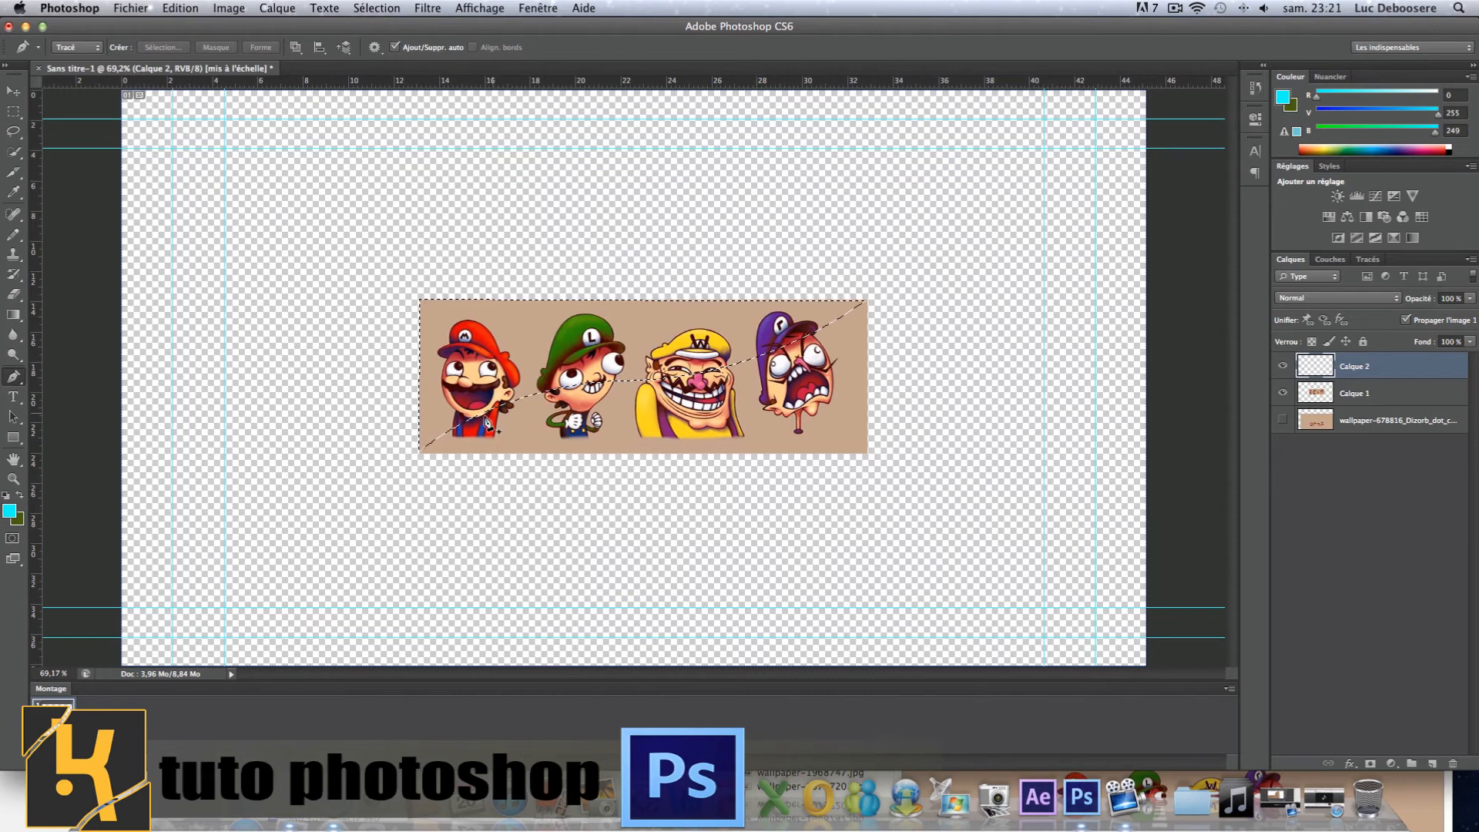
# Set the foreground colour to white and fill the selected upper part of the strip on Calque 2 with the Paint Bucket
pyautogui.click(19, 495)
pyautogui.click(13, 512)
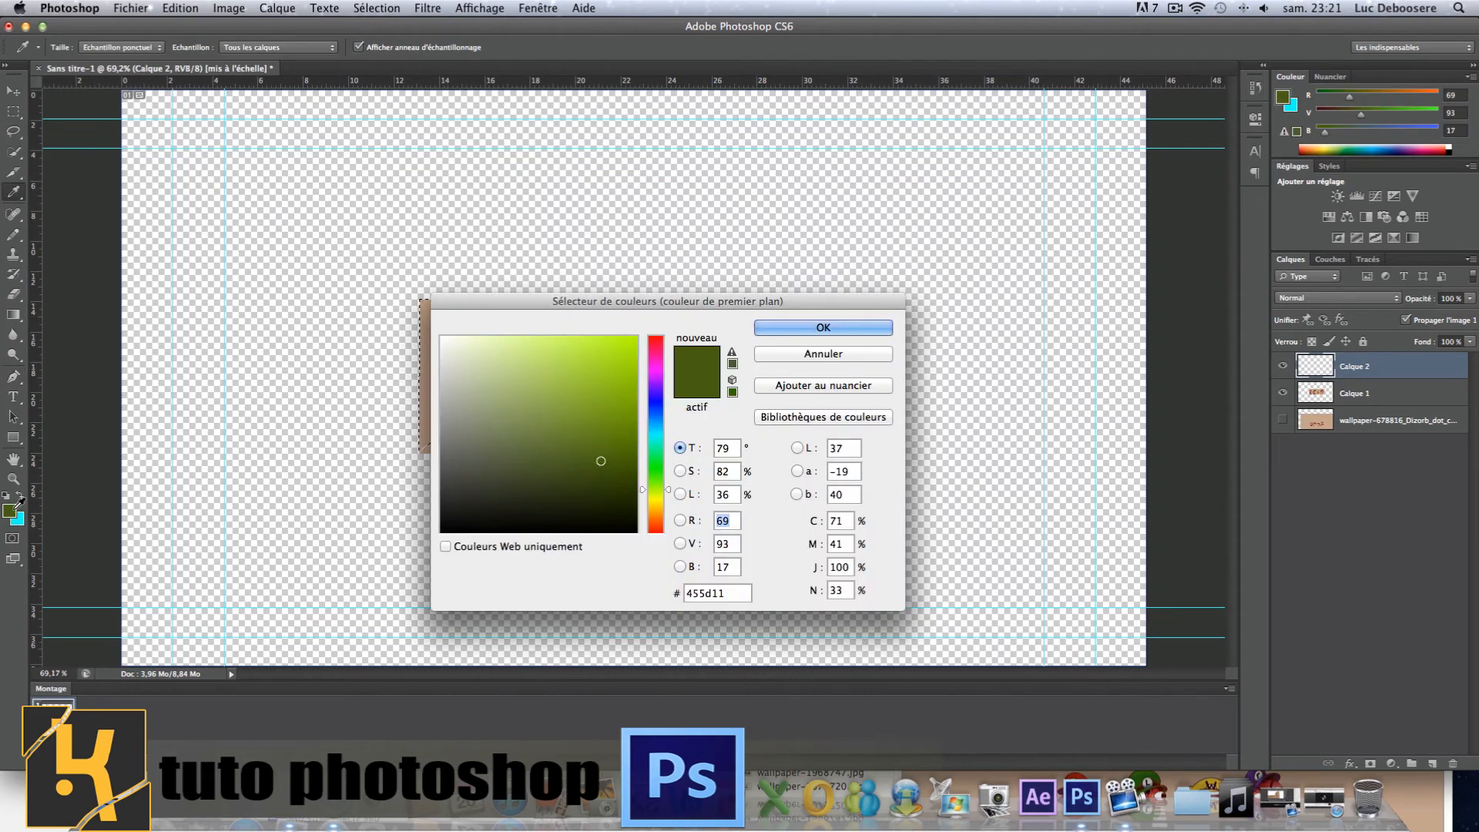
pyautogui.click(615, 289)
pyautogui.click(822, 328)
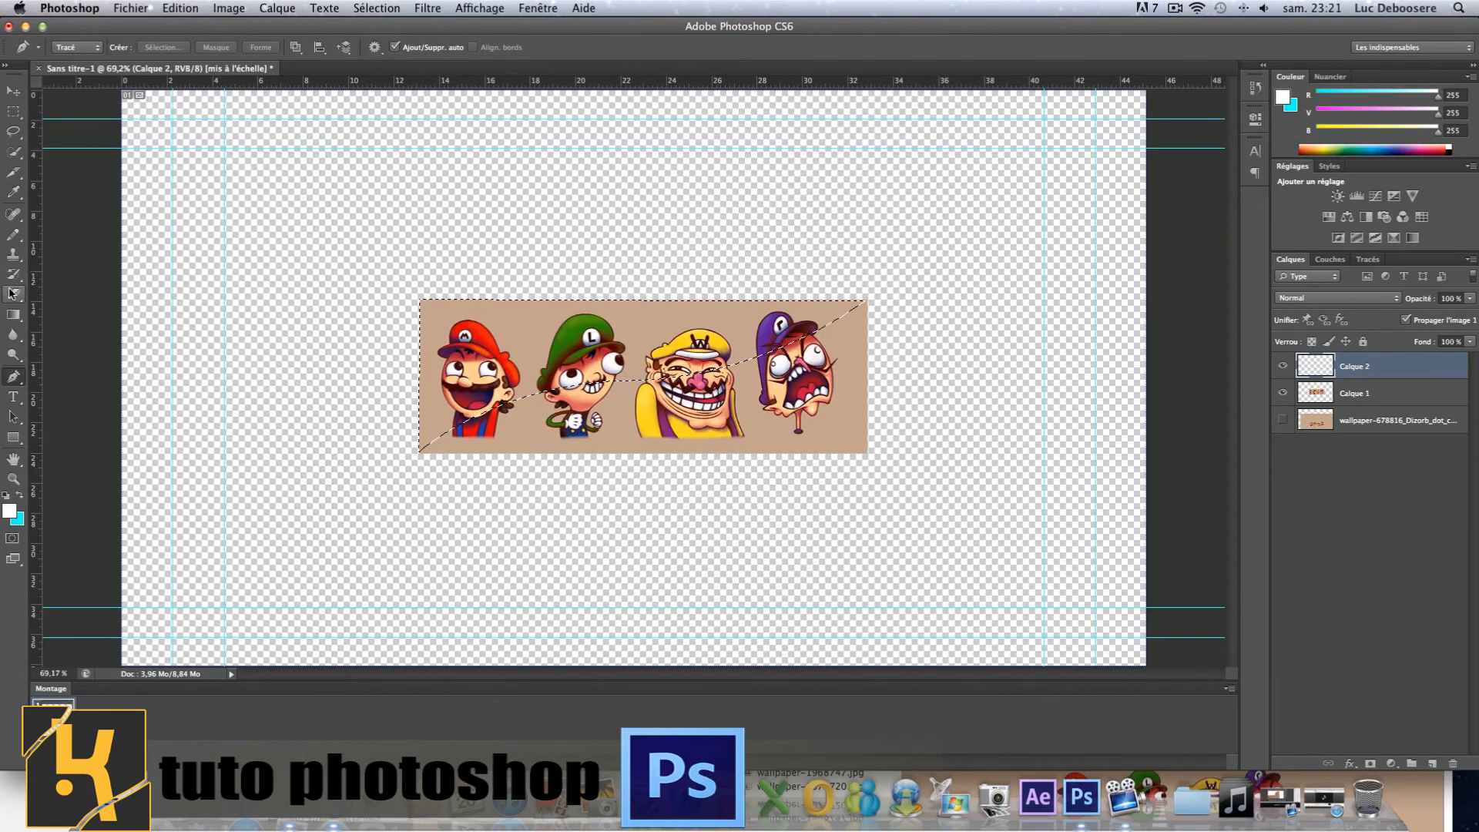
pyautogui.click(13, 316)
pyautogui.rightClick(13, 319)
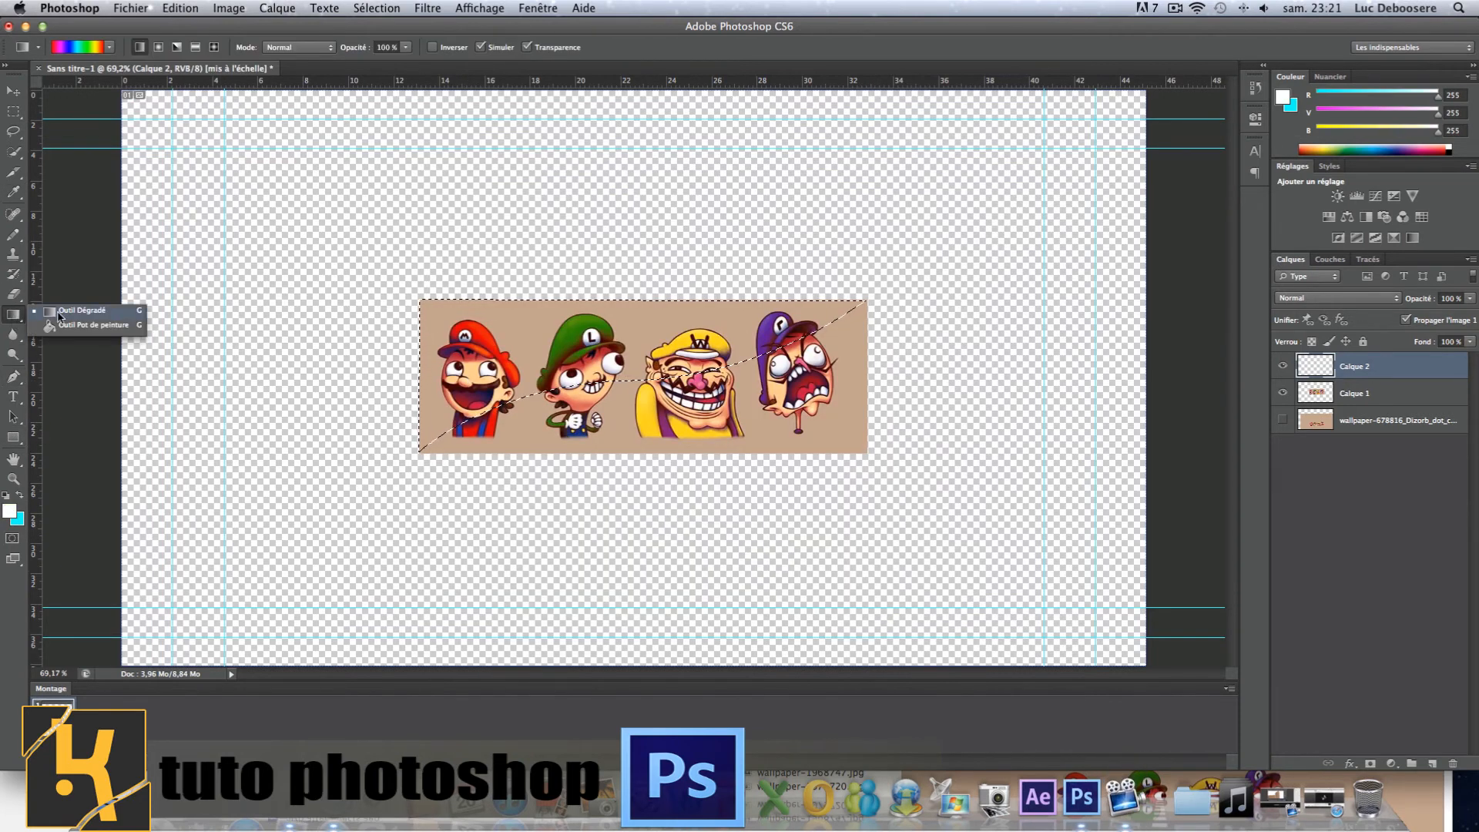
pyautogui.click(85, 325)
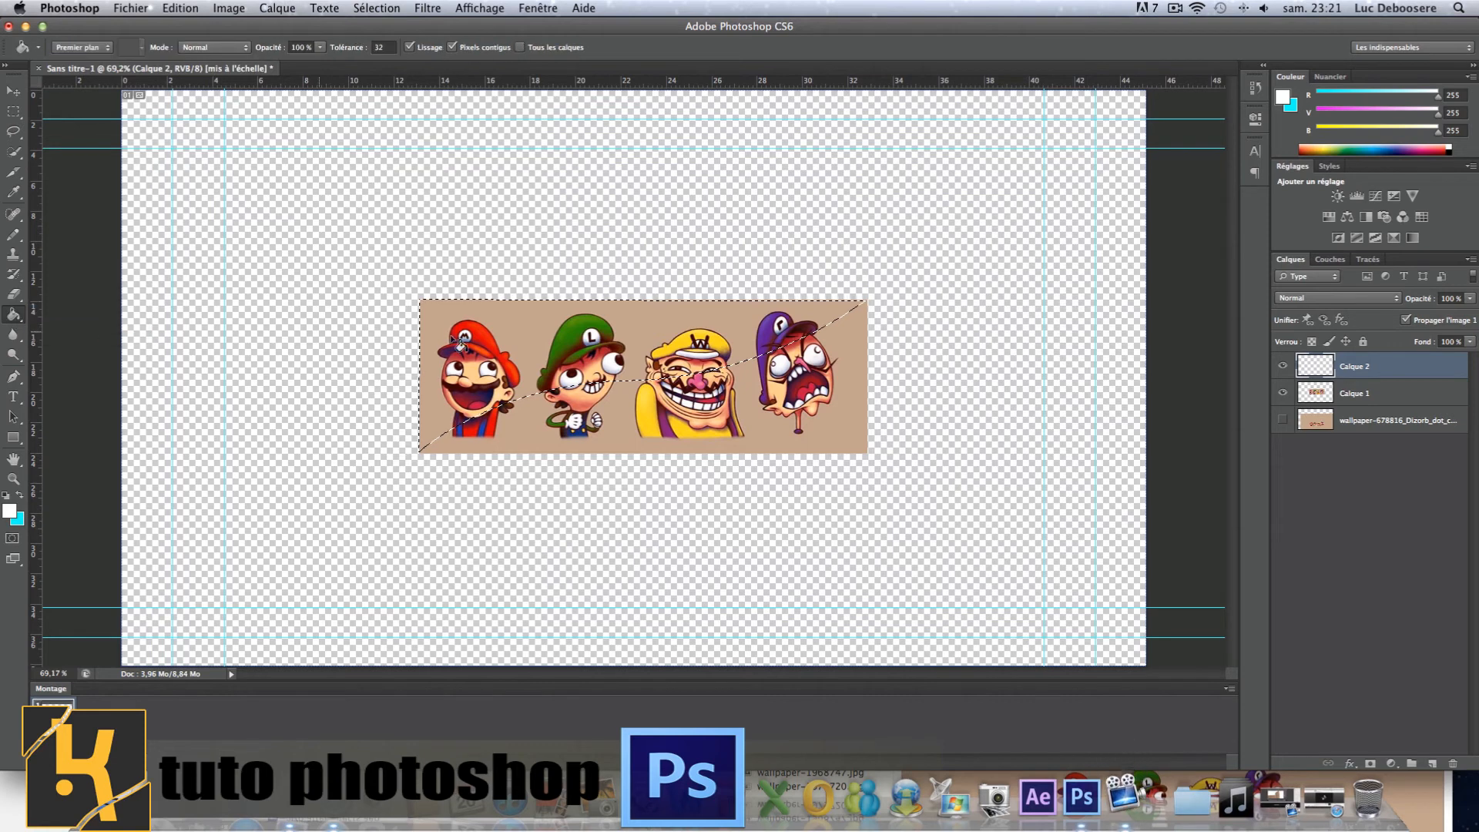
pyautogui.click(502, 333)
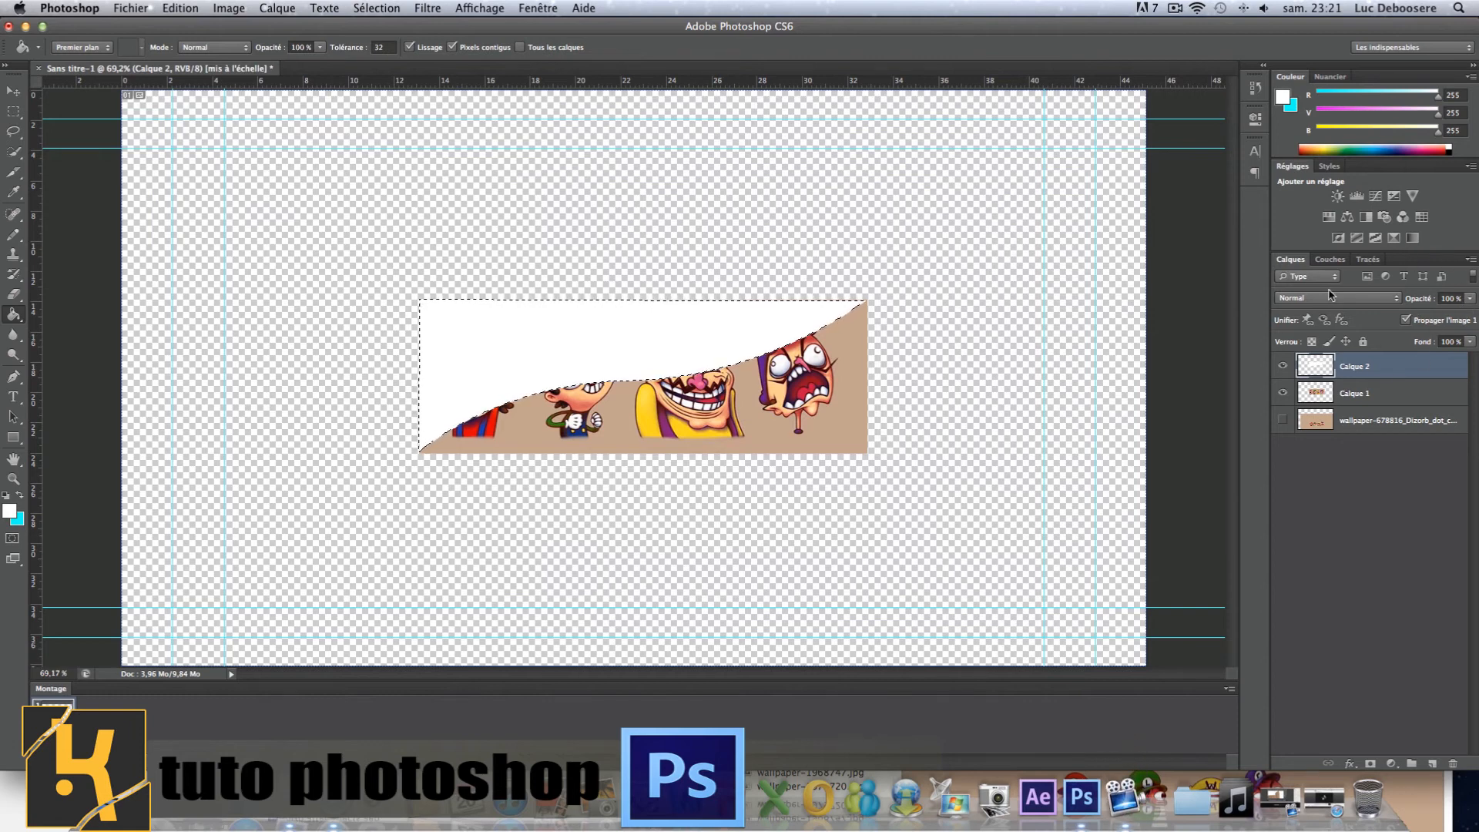
# Lower the opacity of Calque 2 to 29% and deselect the filled area
pyautogui.click(1470, 302)
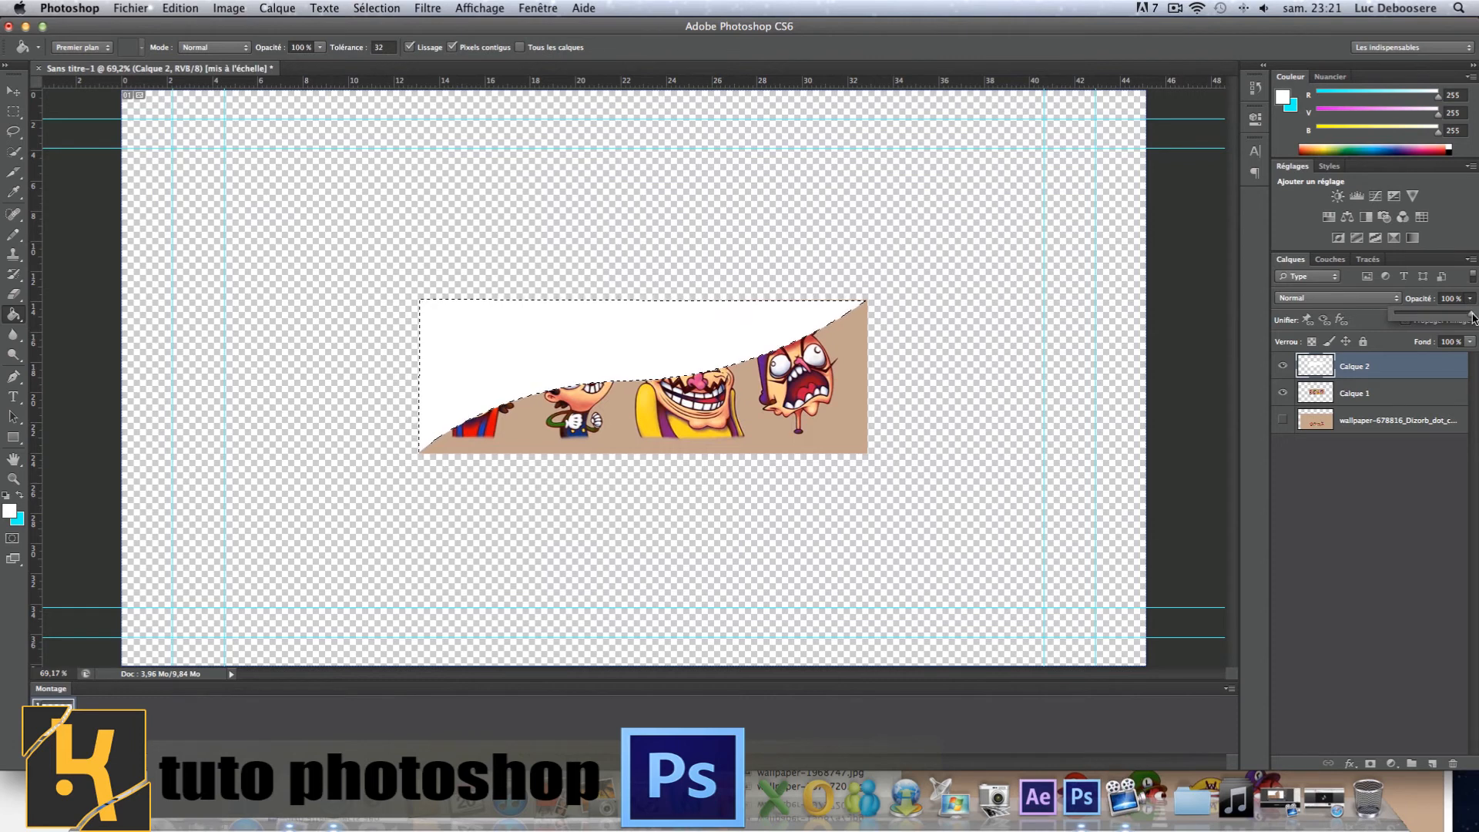
pyautogui.moveTo(1426, 322); pyautogui.dragTo(1417, 321)
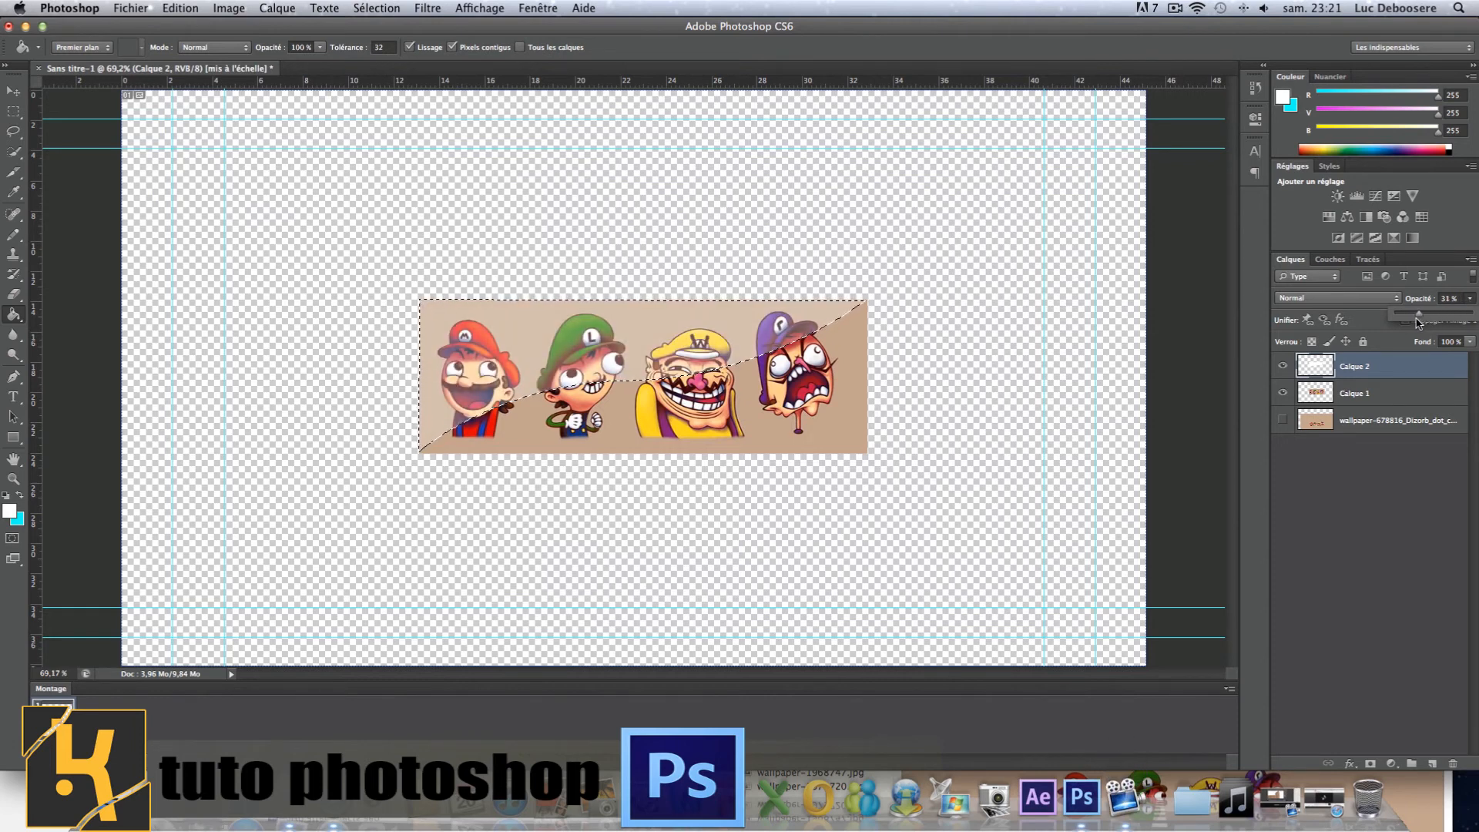
pyautogui.moveTo(1420, 314); pyautogui.dragTo(1417, 315)
pyautogui.click(1353, 455)
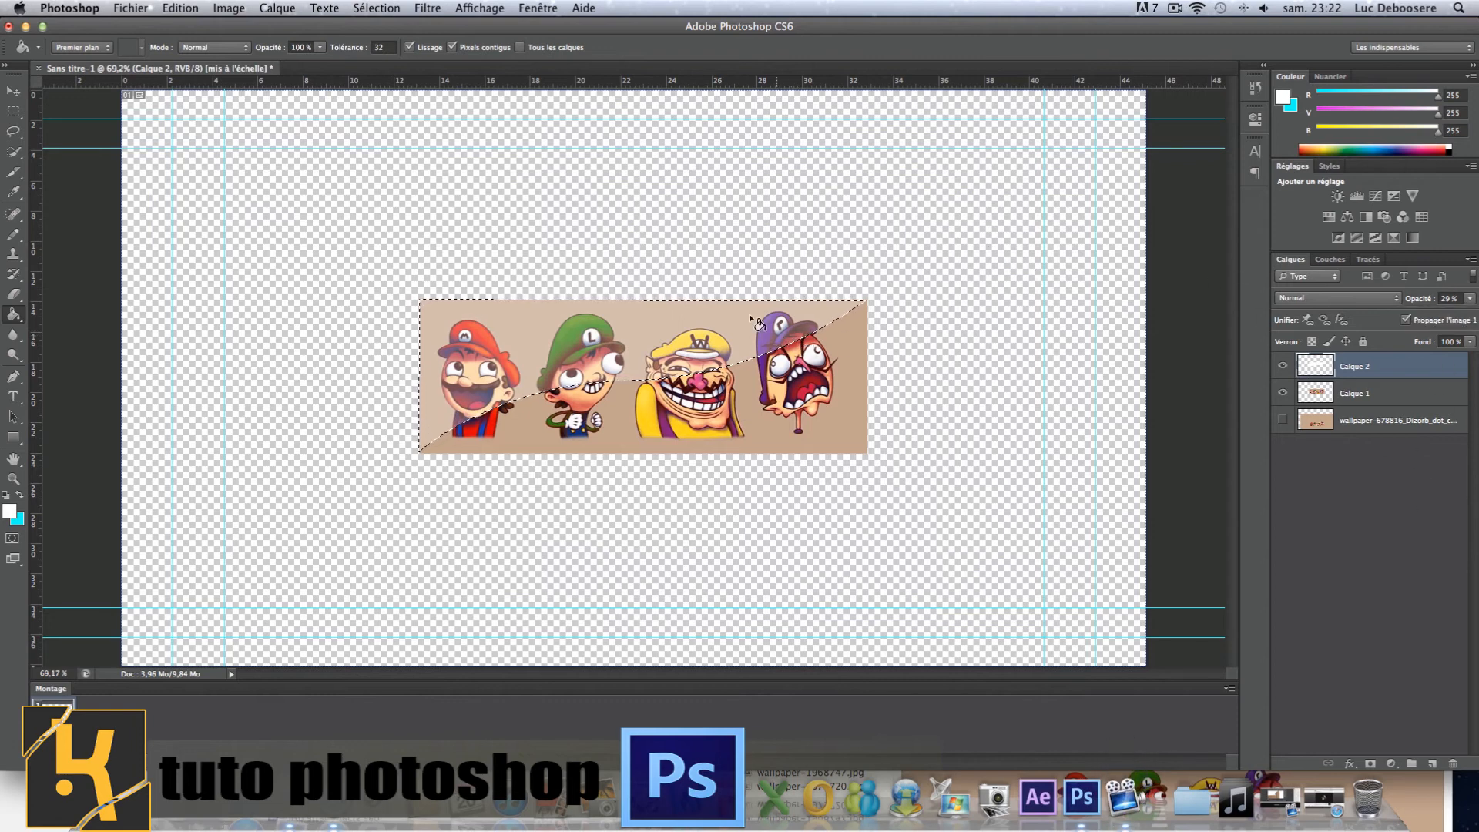
pyautogui.click(377, 7)
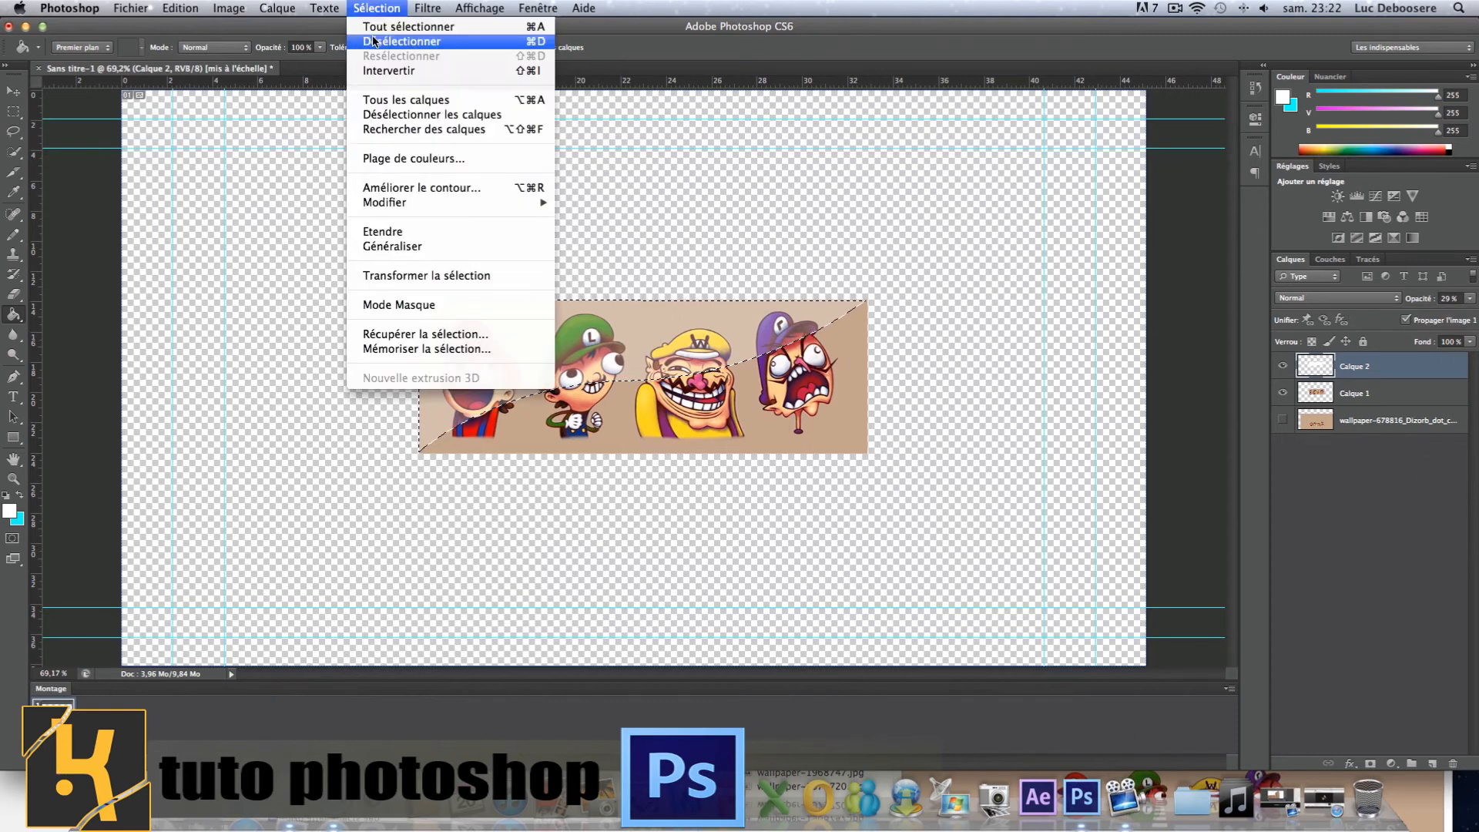
pyautogui.click(373, 40)
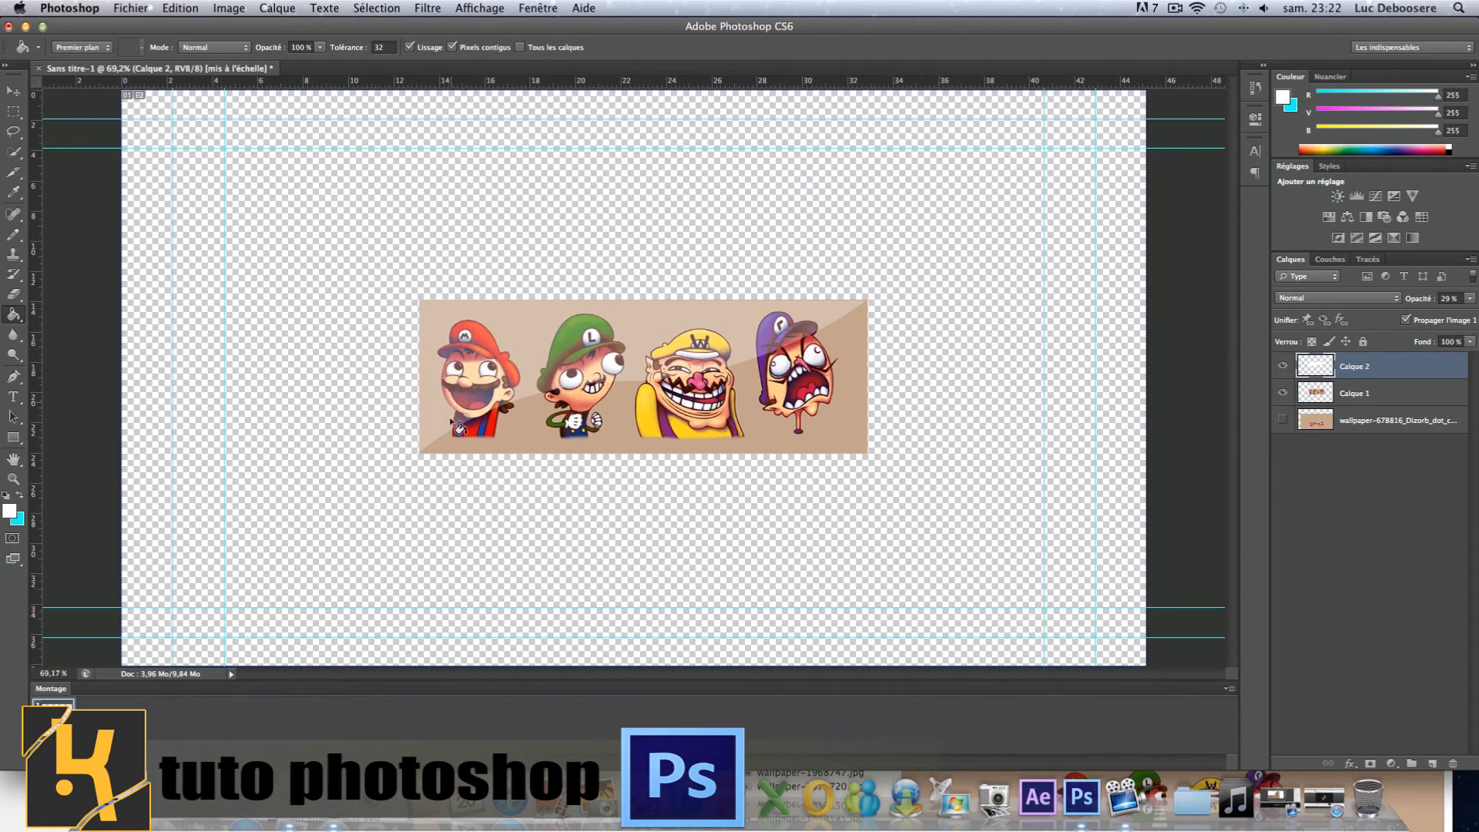
# With a soft 12 px Eraser, erase the white overlay along the red-capped character's left side, from the shoulder to the cap brim
pyautogui.click(16, 483)
pyautogui.moveTo(430, 420); pyautogui.dragTo(429, 429)
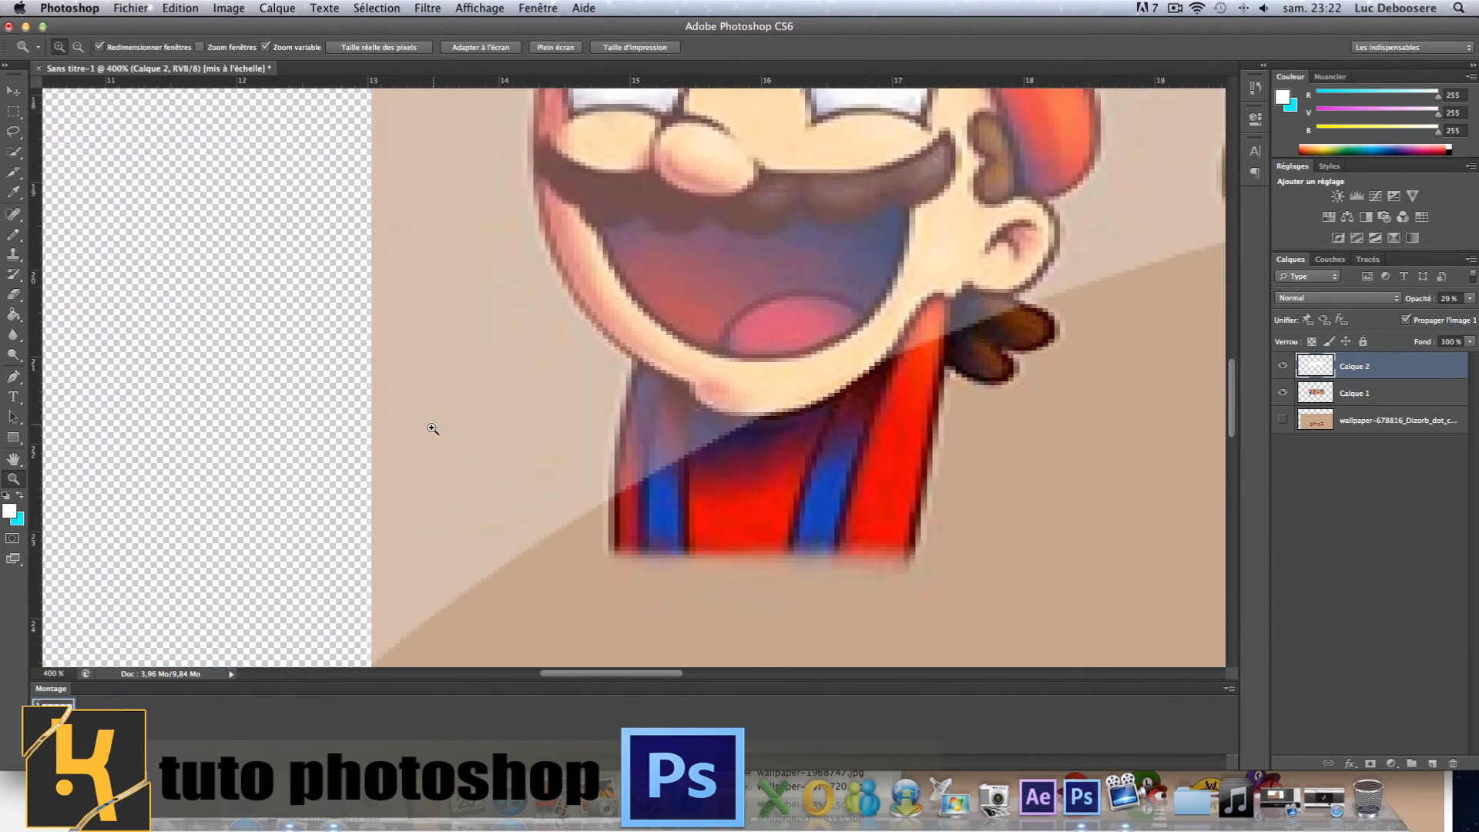
pyautogui.click(14, 293)
pyautogui.rightClick(585, 475)
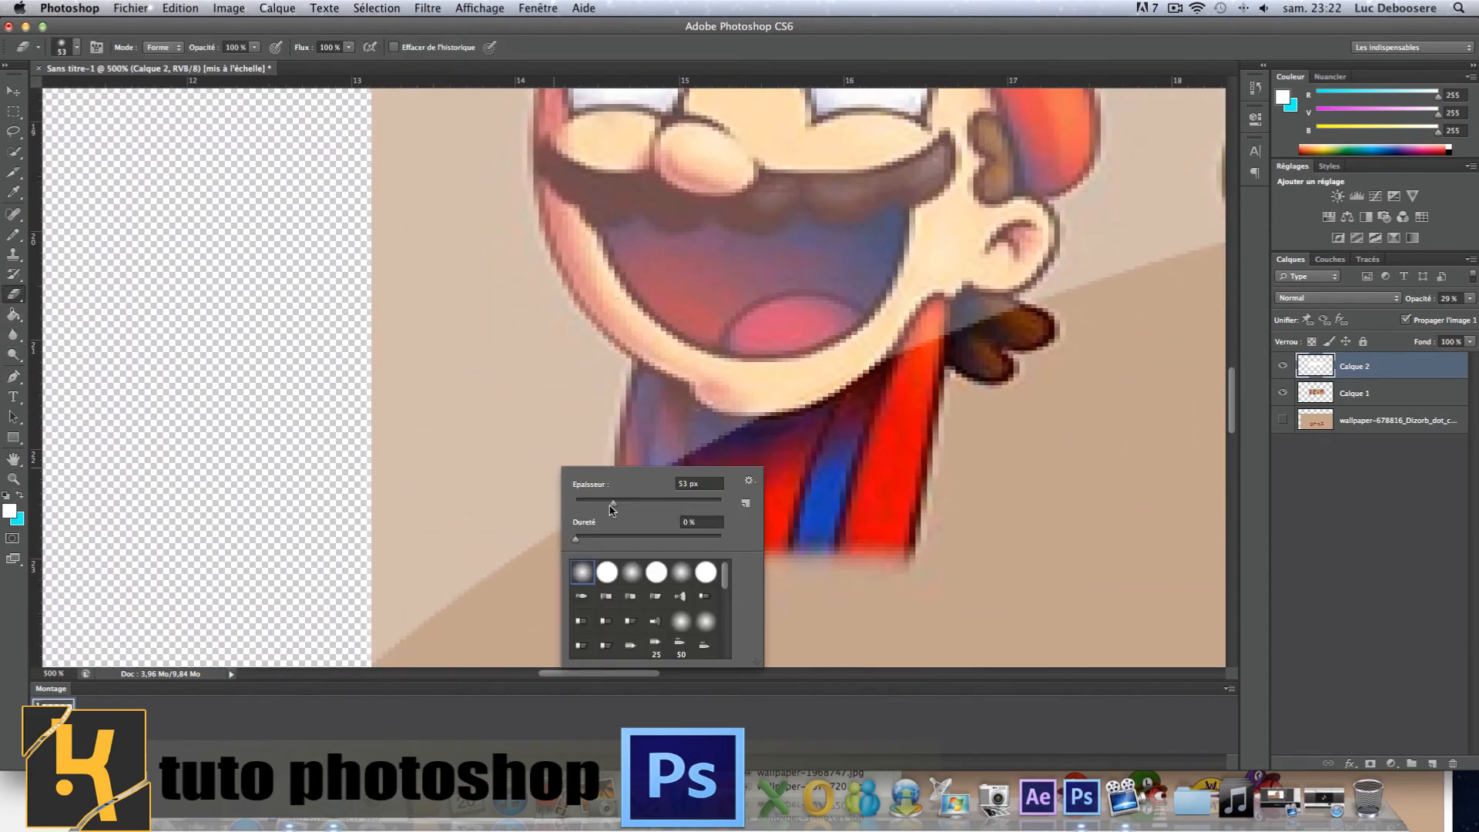
pyautogui.moveTo(610, 509); pyautogui.dragTo(583, 507)
pyautogui.moveTo(588, 434)
pyautogui.mouseDown()
pyautogui.moveTo(582, 520)
pyautogui.moveTo(609, 371)
pyautogui.moveTo(554, 320)
pyautogui.mouseUp()
pyautogui.scroll(3, 553, 321)
pyautogui.moveTo(562, 432)
pyautogui.mouseDown()
pyautogui.moveTo(561, 386)
pyautogui.moveTo(513, 286)
pyautogui.mouseUp()
pyautogui.scroll(6, 514, 286)
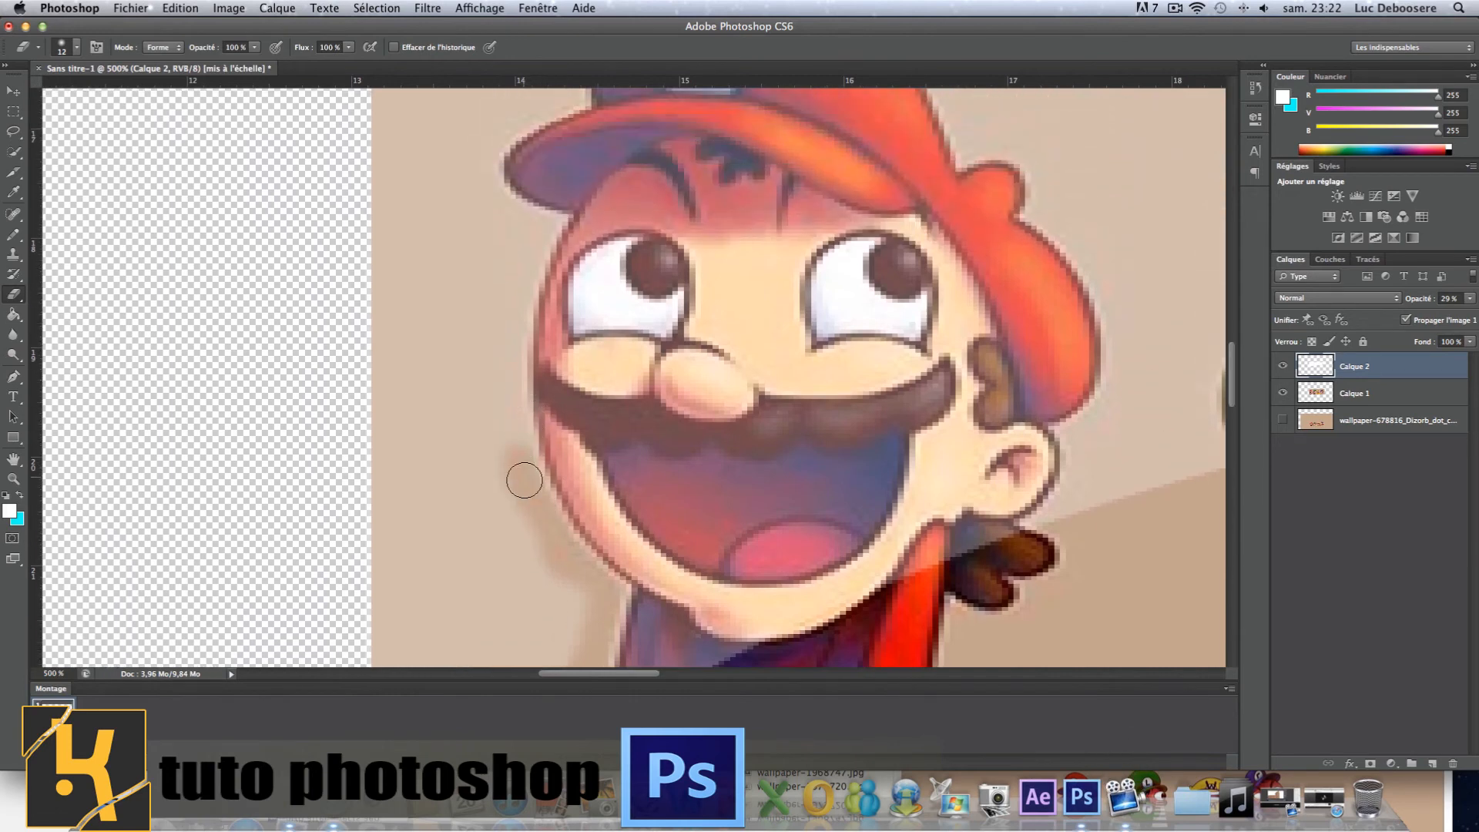
pyautogui.moveTo(522, 479); pyautogui.dragTo(512, 339)
pyautogui.scroll(7, 511, 338)
pyautogui.moveTo(542, 420)
pyautogui.mouseDown()
pyautogui.moveTo(501, 545)
pyautogui.moveTo(549, 429)
pyautogui.moveTo(490, 370)
pyautogui.moveTo(486, 411)
pyautogui.moveTo(501, 377)
pyautogui.moveTo(568, 327)
pyautogui.moveTo(565, 398)
pyautogui.moveTo(566, 318)
pyautogui.moveTo(557, 396)
pyautogui.moveTo(588, 287)
pyautogui.mouseUp()
# Continue erasing the overlay on Calque 2 over the top of the red cap and down its right side toward the ear
pyautogui.scroll(2, 495, 385)
pyautogui.scroll(2, 568, 328)
pyautogui.scroll(3, 588, 287)
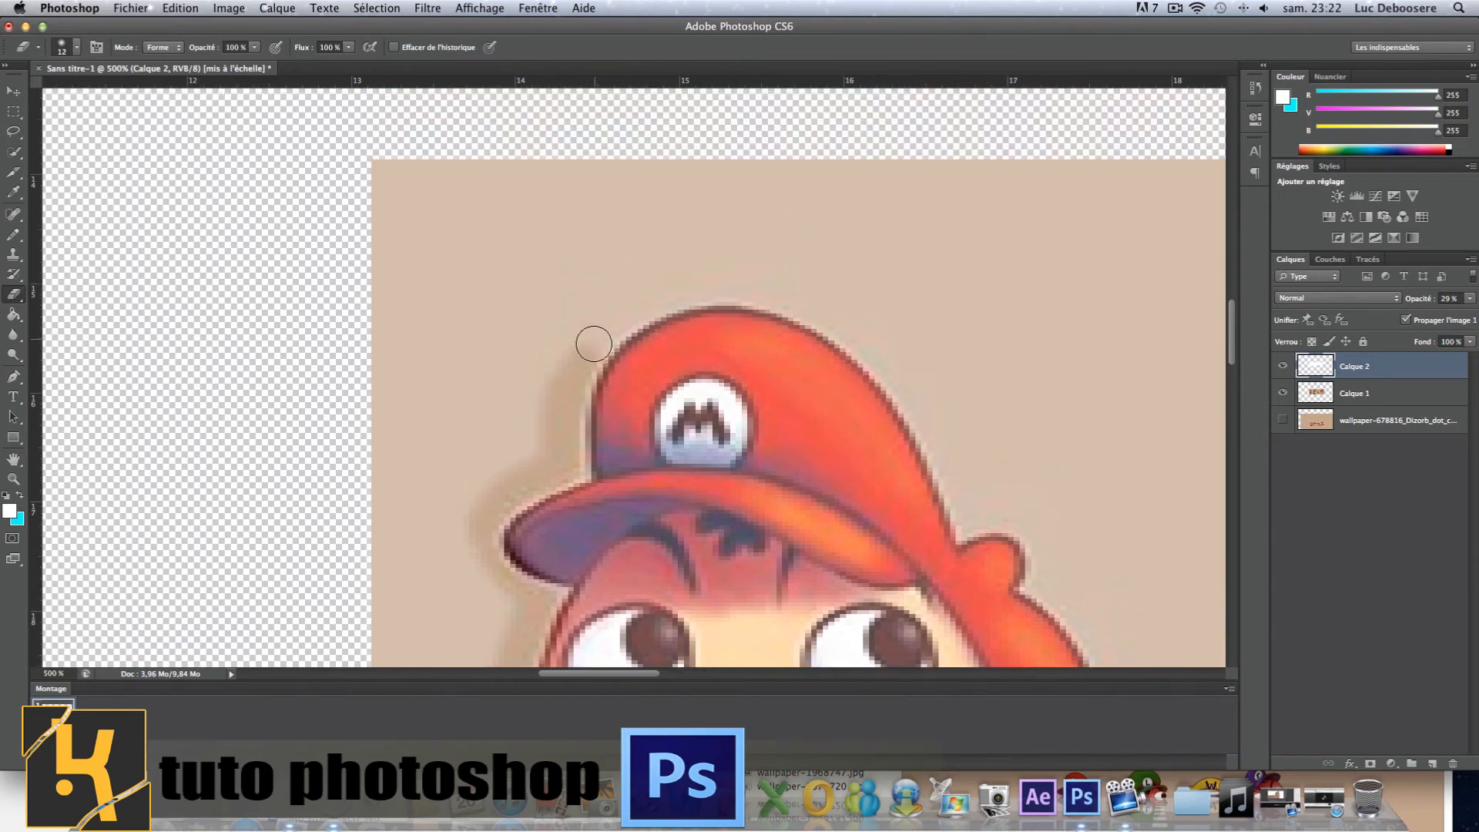
pyautogui.moveTo(594, 340)
pyautogui.mouseDown()
pyautogui.moveTo(629, 310)
pyautogui.moveTo(579, 336)
pyautogui.moveTo(688, 290)
pyautogui.moveTo(660, 302)
pyautogui.moveTo(773, 300)
pyautogui.moveTo(745, 299)
pyautogui.moveTo(759, 294)
pyautogui.moveTo(865, 341)
pyautogui.moveTo(827, 319)
pyautogui.moveTo(935, 430)
pyautogui.moveTo(977, 519)
pyautogui.moveTo(926, 425)
pyautogui.moveTo(1010, 534)
pyautogui.moveTo(974, 522)
pyautogui.moveTo(1024, 515)
pyautogui.moveTo(992, 515)
pyautogui.moveTo(1035, 529)
pyautogui.moveTo(1042, 582)
pyautogui.moveTo(1077, 608)
pyautogui.mouseUp()
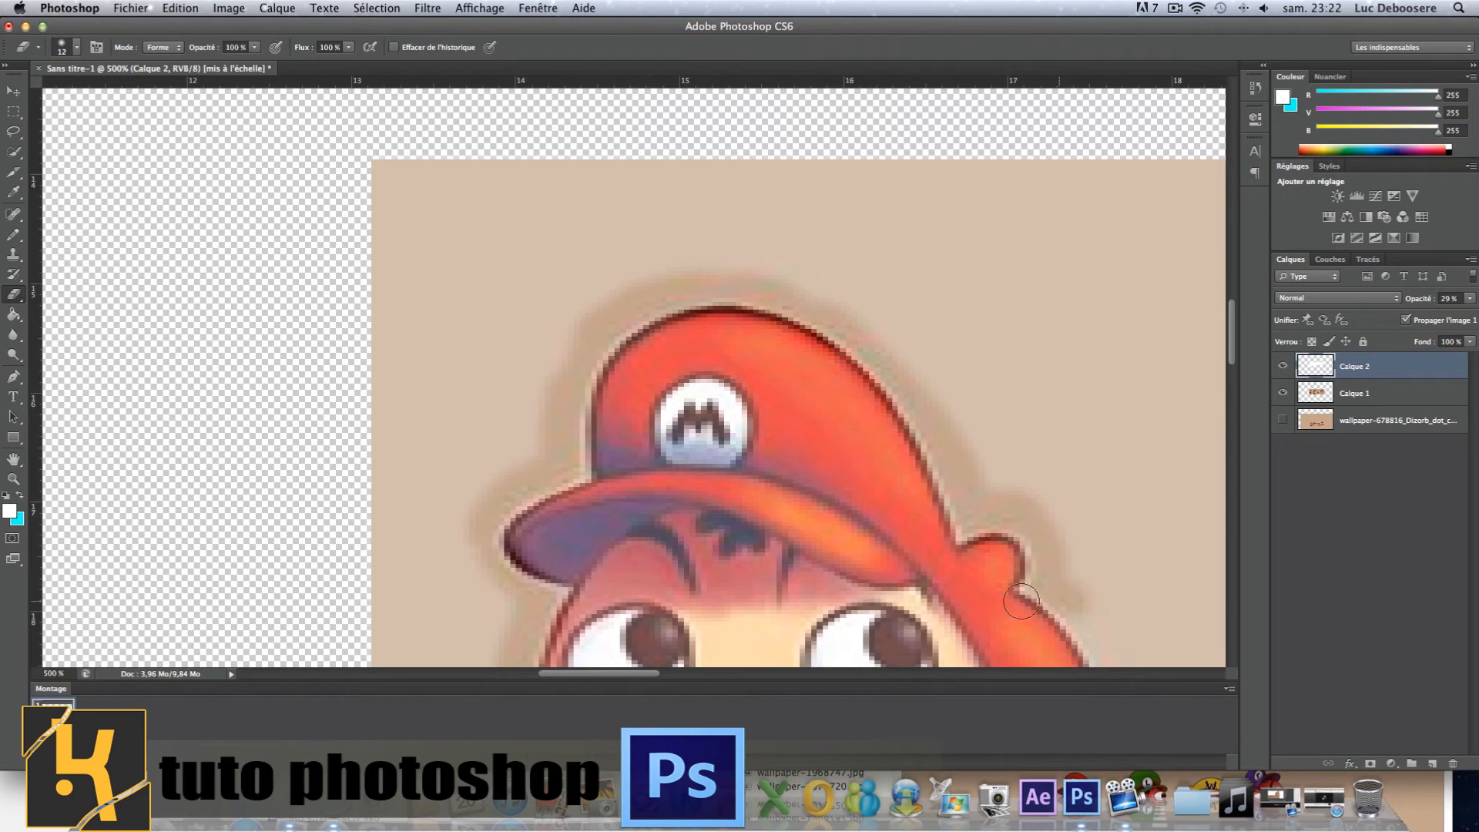
pyautogui.moveTo(570, 678); pyautogui.dragTo(614, 683)
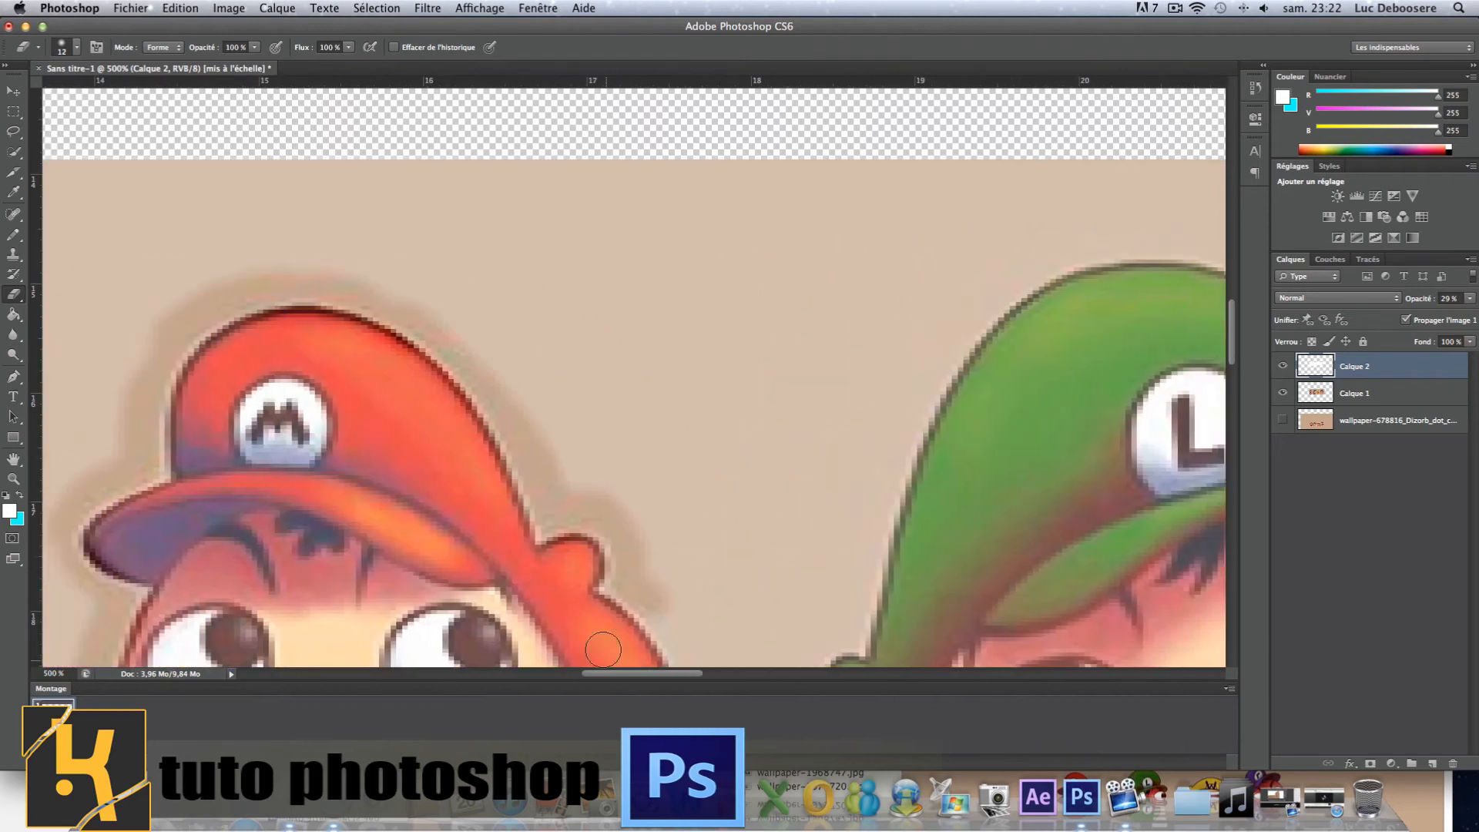
pyautogui.scroll(-3, 641, 567)
pyautogui.scroll(-5, 662, 530)
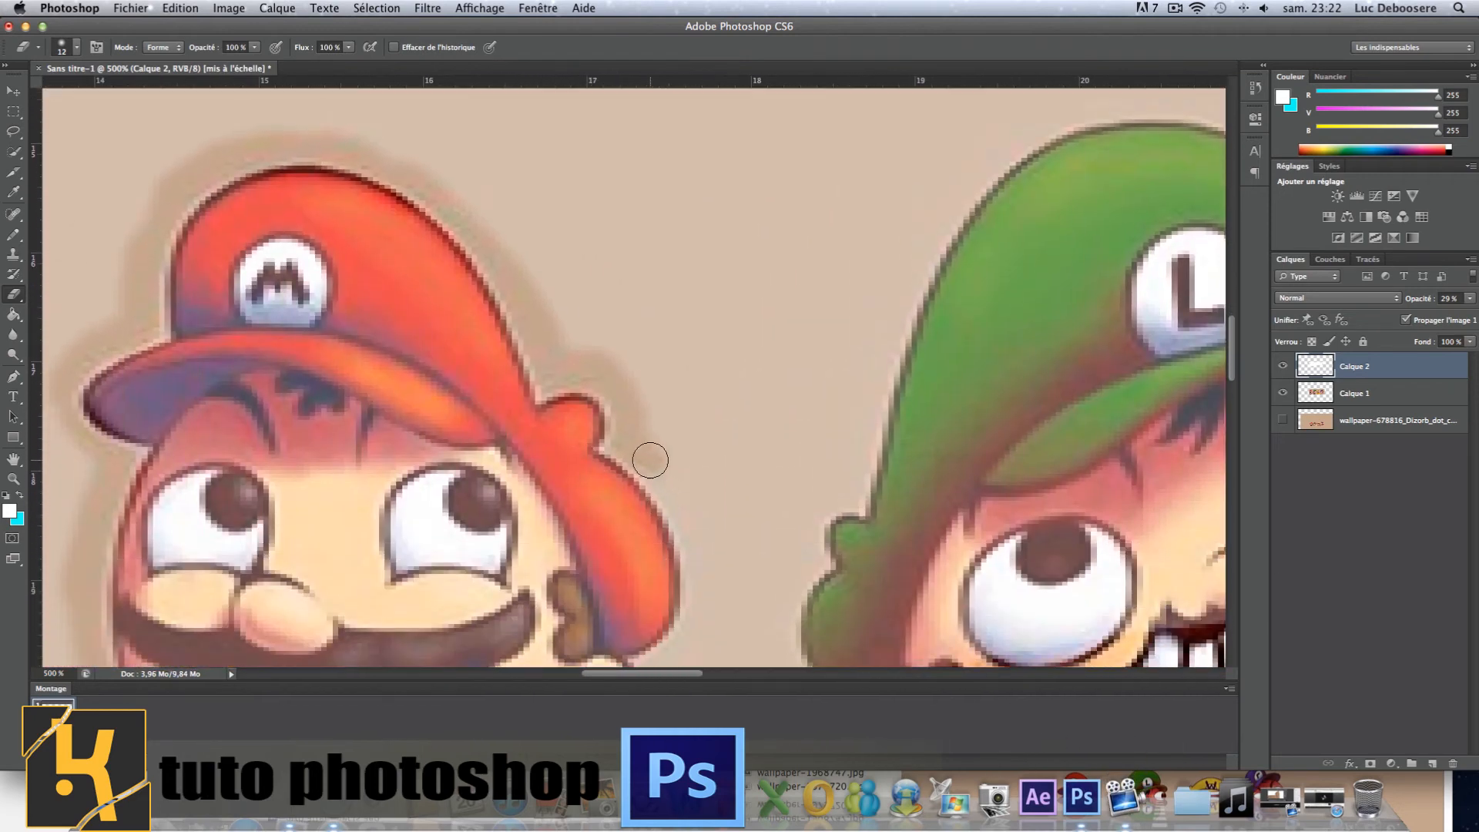
pyautogui.scroll(-3, 697, 532)
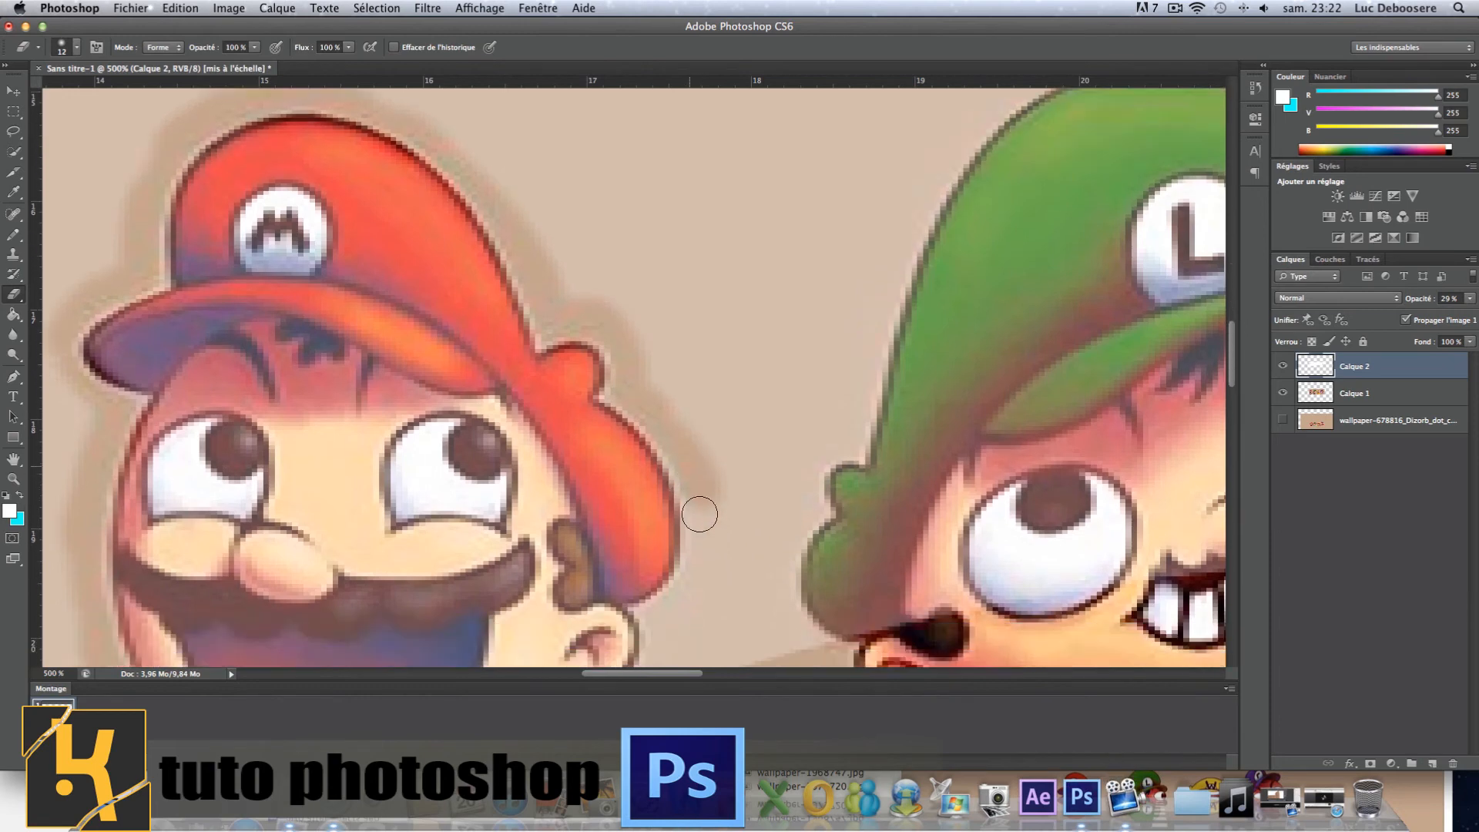
pyautogui.scroll(-1, 690, 581)
pyautogui.scroll(-3, 690, 576)
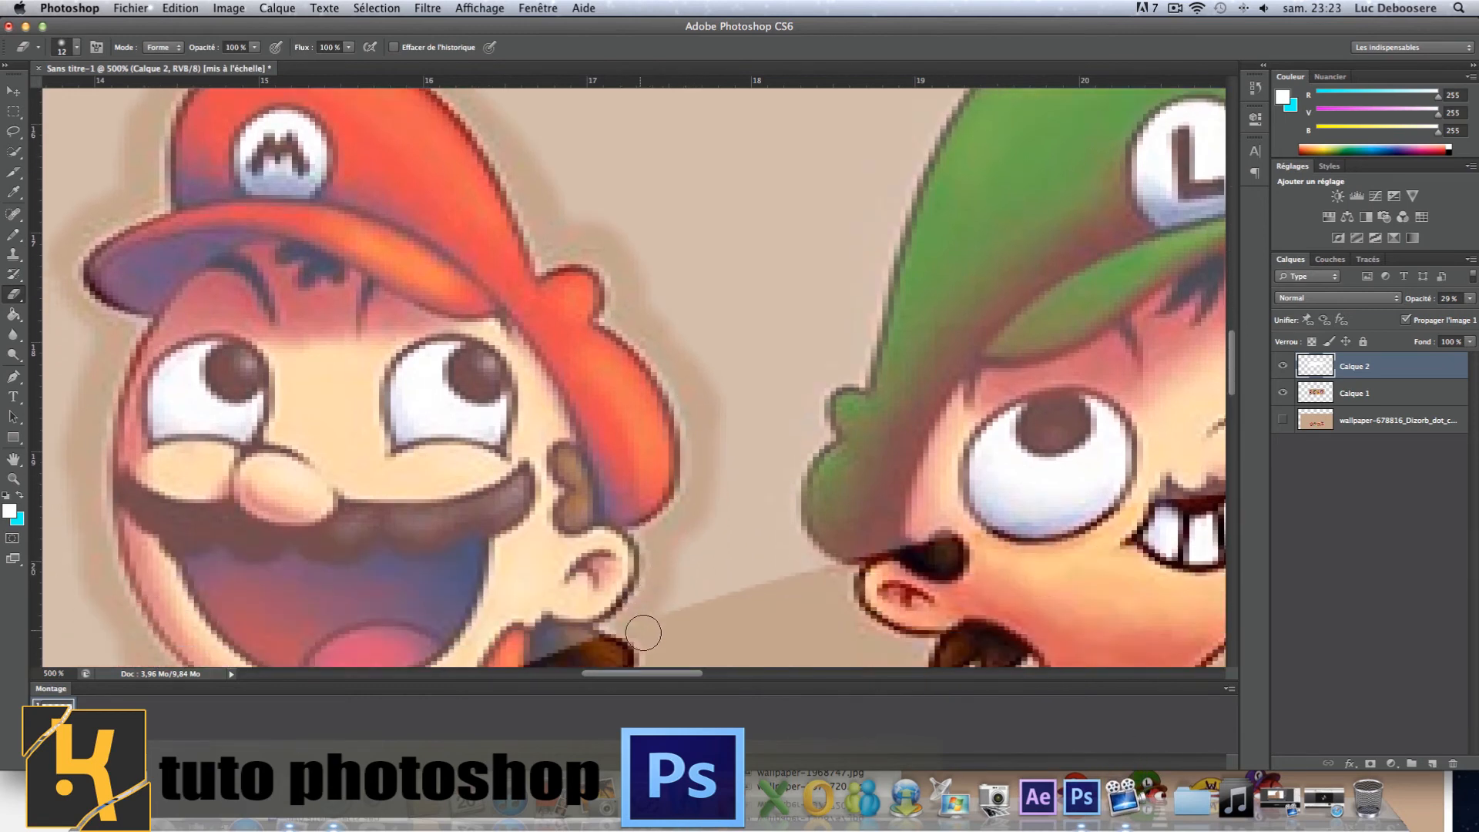
# Widen the erased band up the right side and over the red cap, and fit the whole canvas in view
pyautogui.moveTo(680, 616)
pyautogui.mouseDown()
pyautogui.moveTo(718, 519)
pyautogui.moveTo(704, 388)
pyautogui.moveTo(653, 288)
pyautogui.moveTo(516, 135)
pyautogui.mouseUp()
pyautogui.scroll(5, 523, 154)
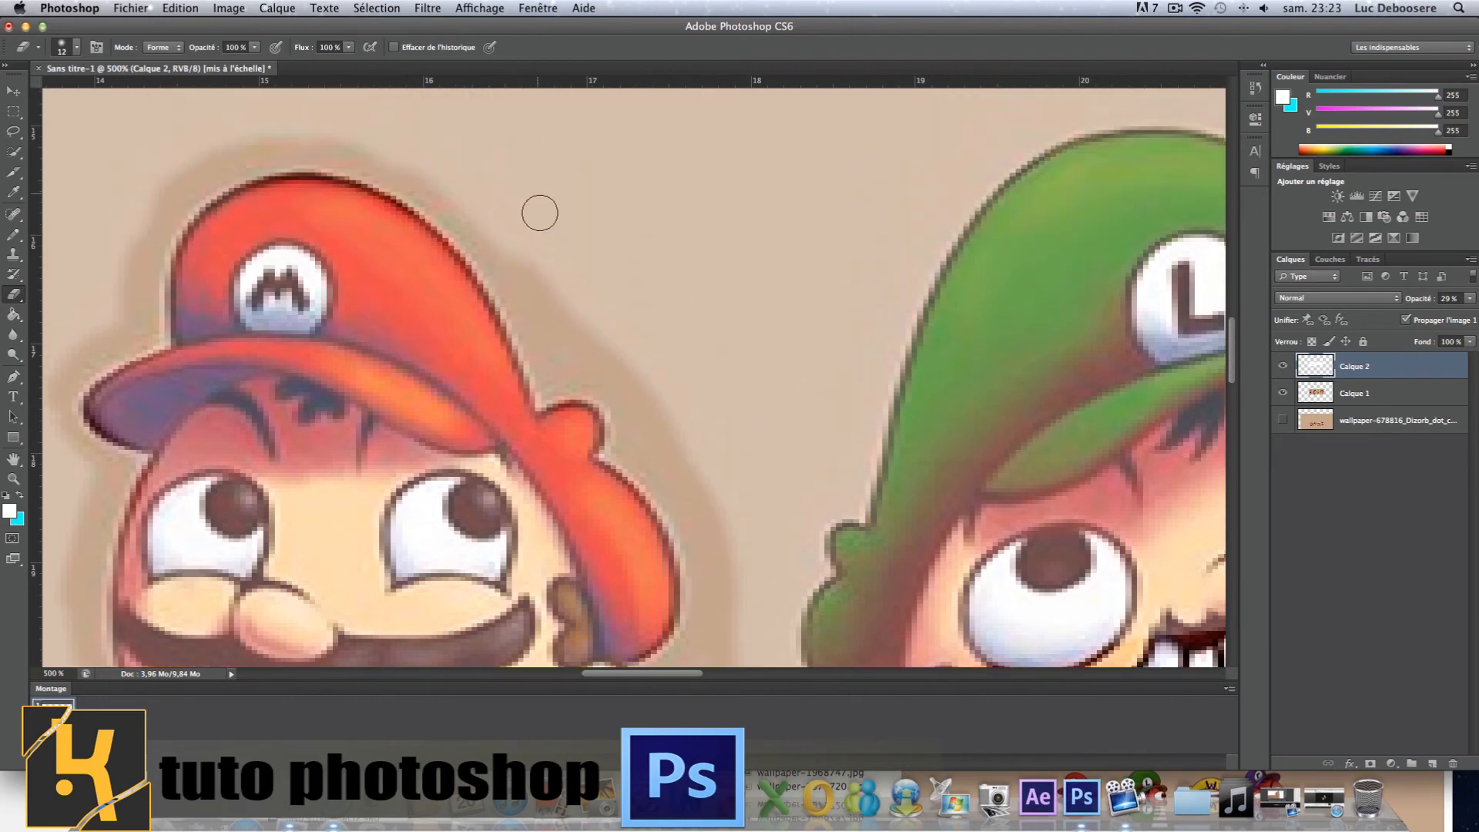
pyautogui.moveTo(530, 289)
pyautogui.mouseDown()
pyautogui.moveTo(447, 189)
pyautogui.moveTo(293, 124)
pyautogui.moveTo(235, 126)
pyautogui.moveTo(307, 131)
pyautogui.moveTo(184, 164)
pyautogui.moveTo(76, 272)
pyautogui.moveTo(146, 181)
pyautogui.moveTo(92, 331)
pyautogui.moveTo(67, 341)
pyautogui.moveTo(144, 295)
pyautogui.moveTo(114, 319)
pyautogui.mouseUp()
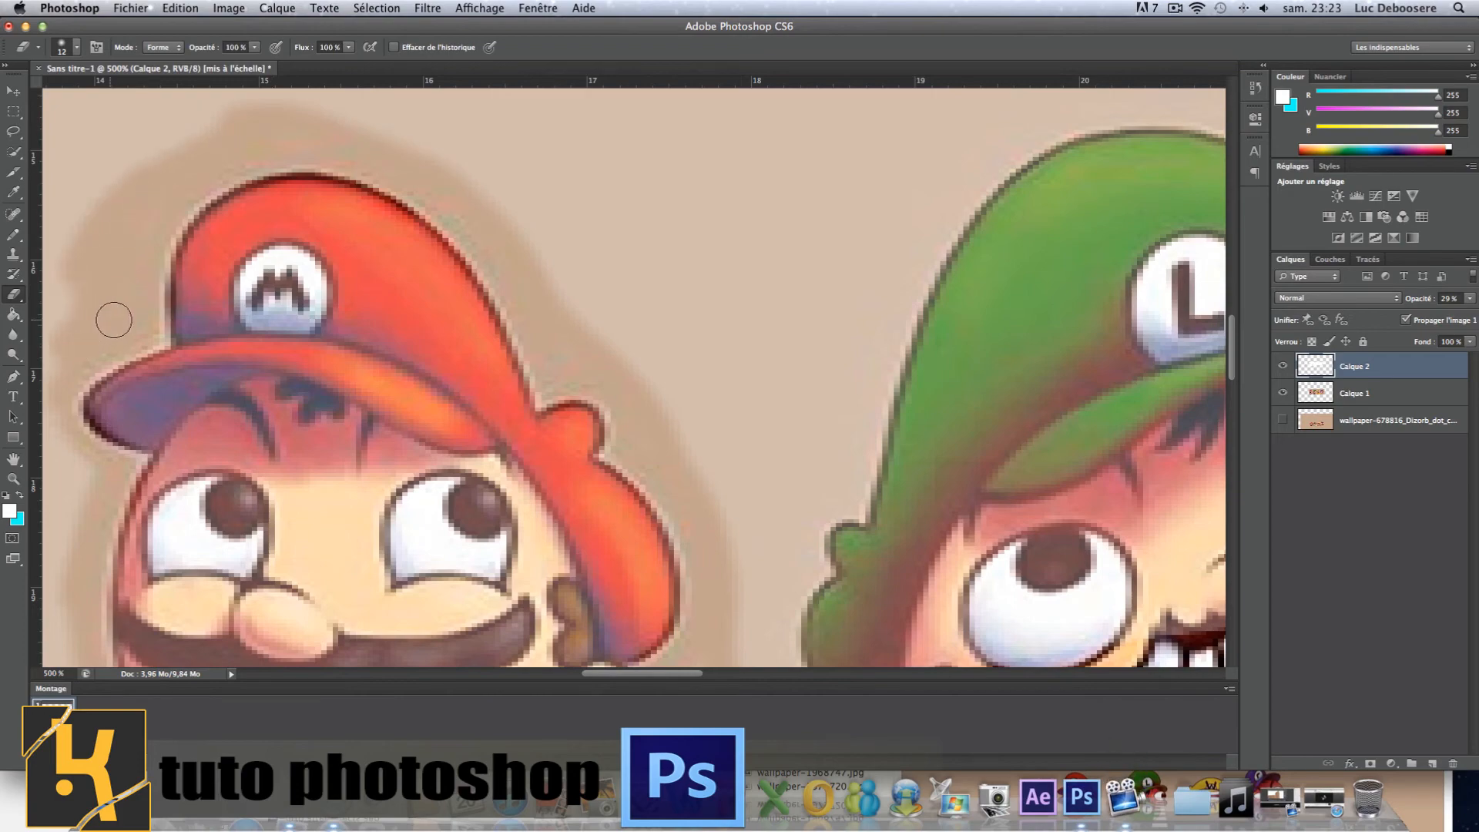
pyautogui.click(13, 478)
pyautogui.rightClick(146, 465)
pyautogui.click(179, 473)
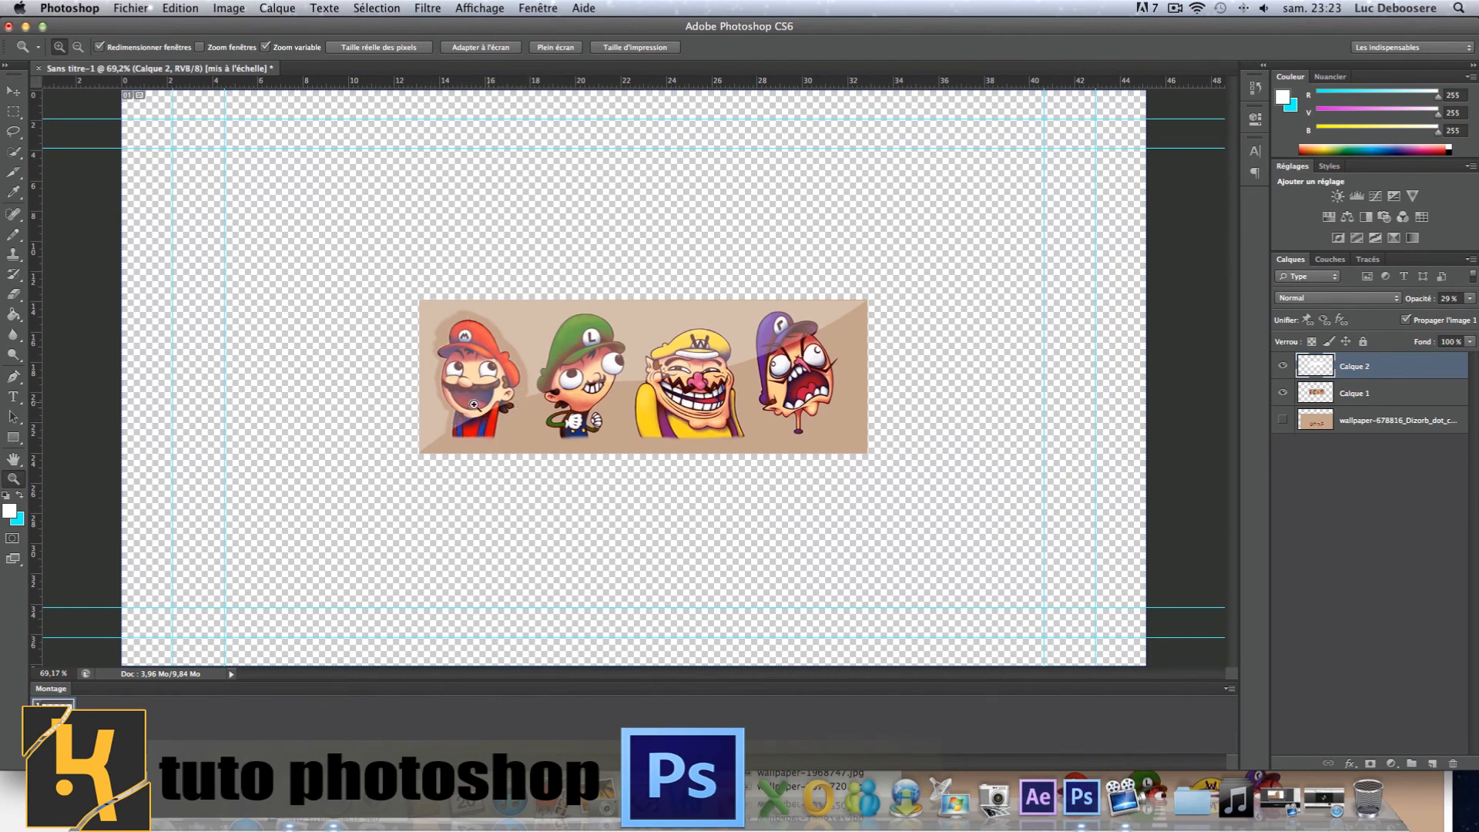
# Activate the Type tool and set the text colour to dark grey, RGB 87, 87, 87
pyautogui.click(16, 383)
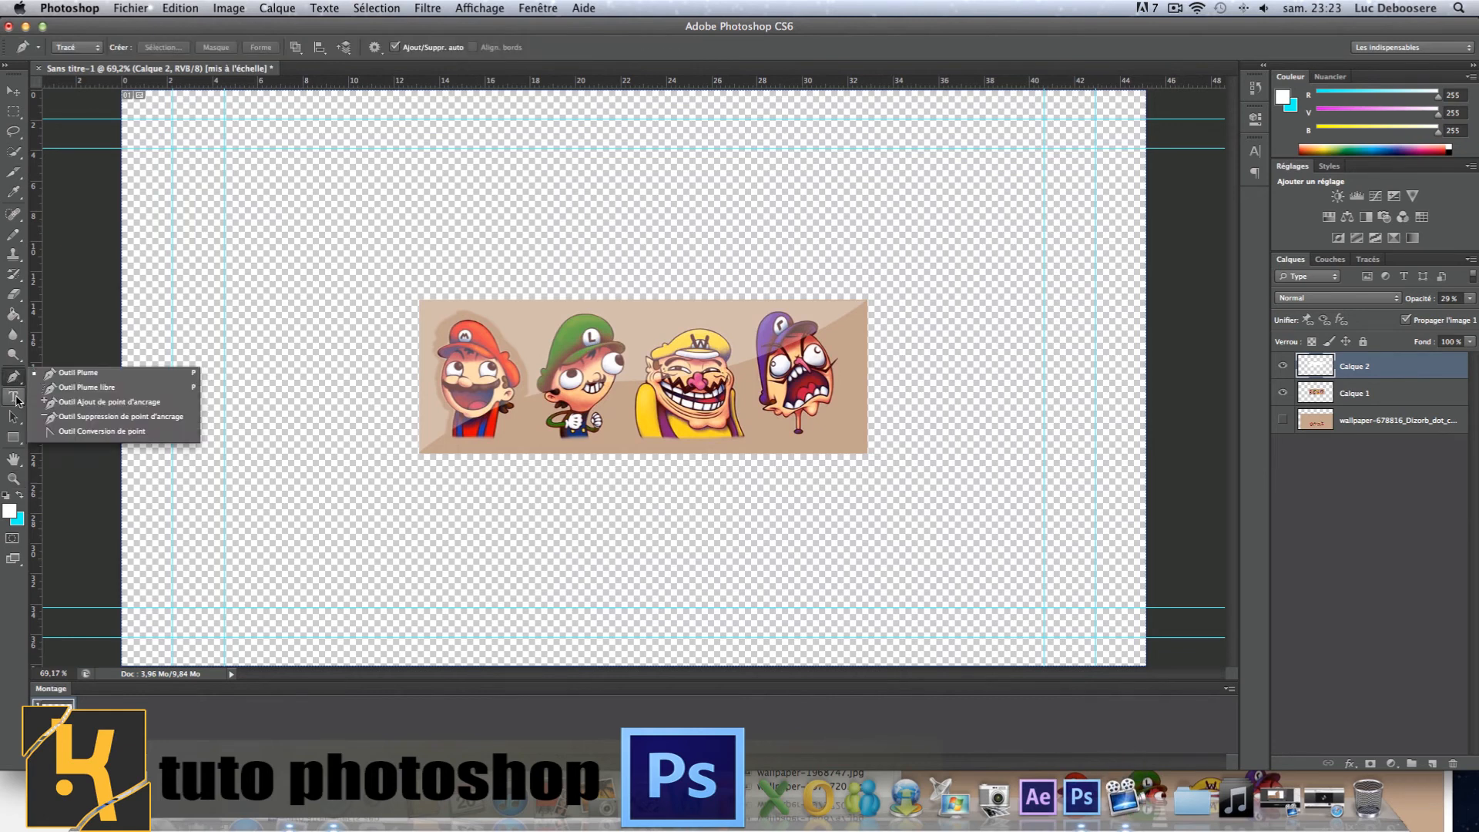
pyautogui.click(17, 401)
pyautogui.click(20, 395)
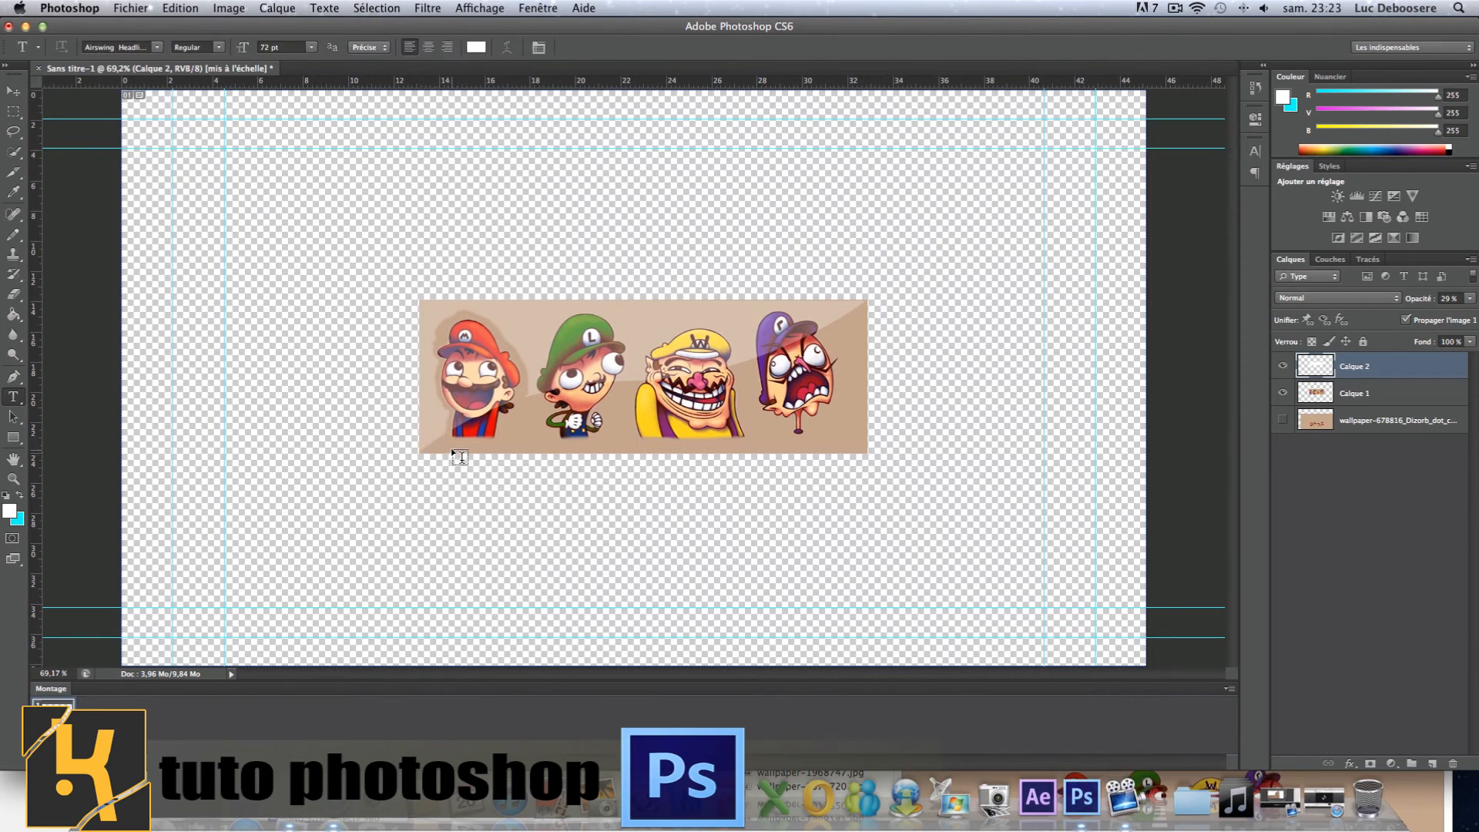
pyautogui.click(476, 47)
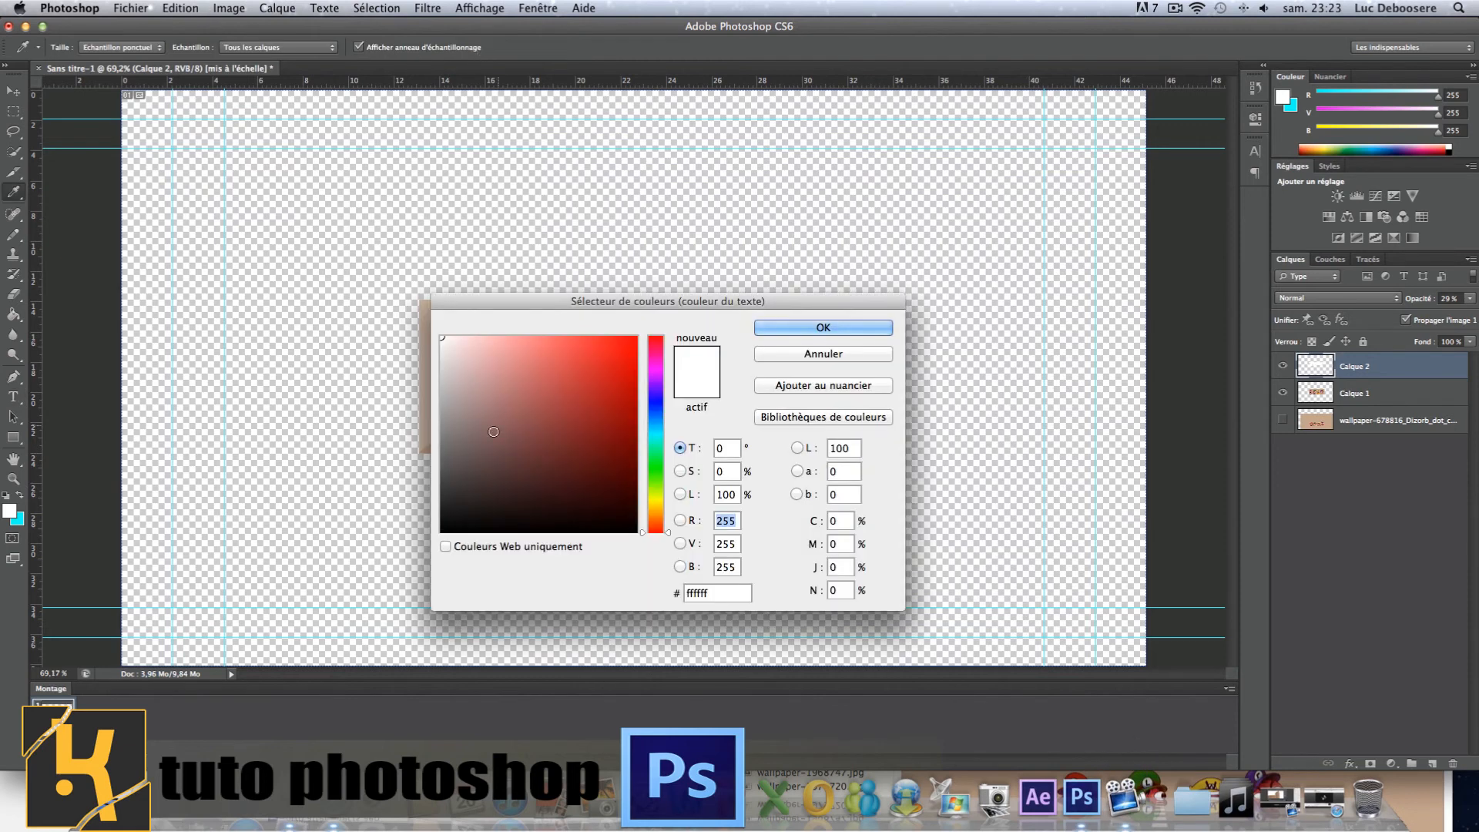
pyautogui.moveTo(494, 432); pyautogui.dragTo(430, 568)
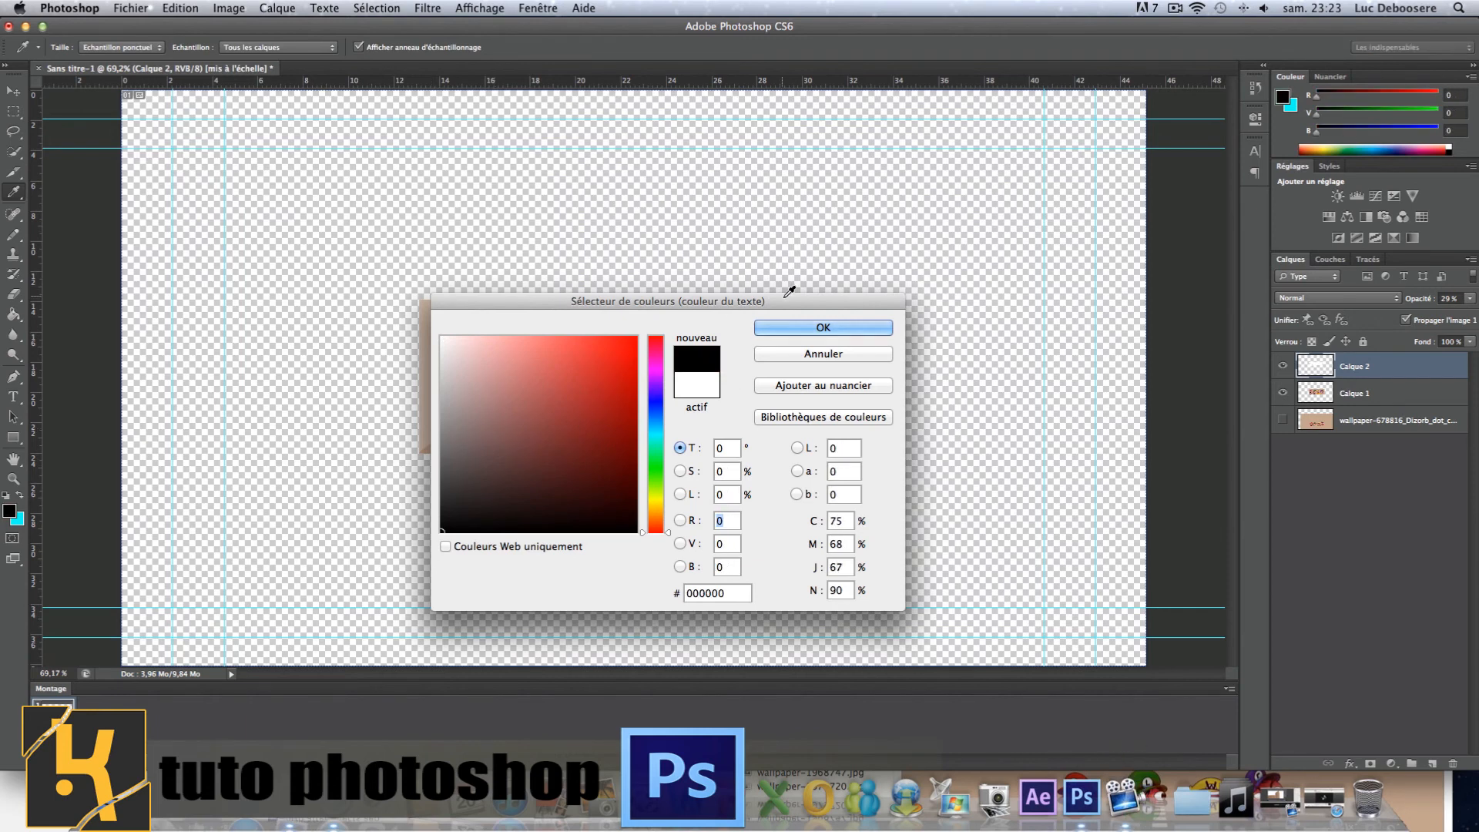
pyautogui.moveTo(442, 499); pyautogui.dragTo(419, 465)
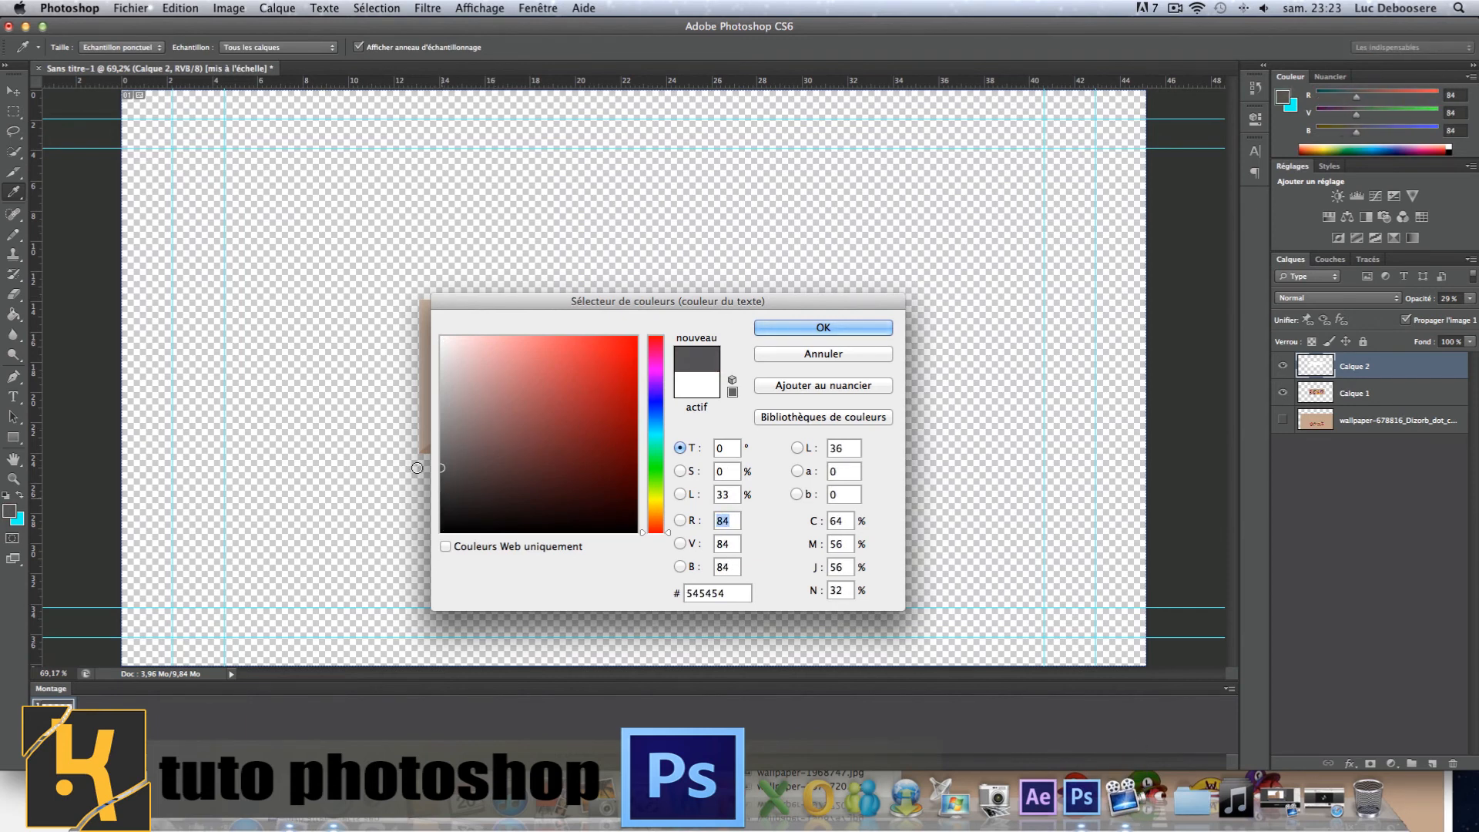
pyautogui.click(825, 331)
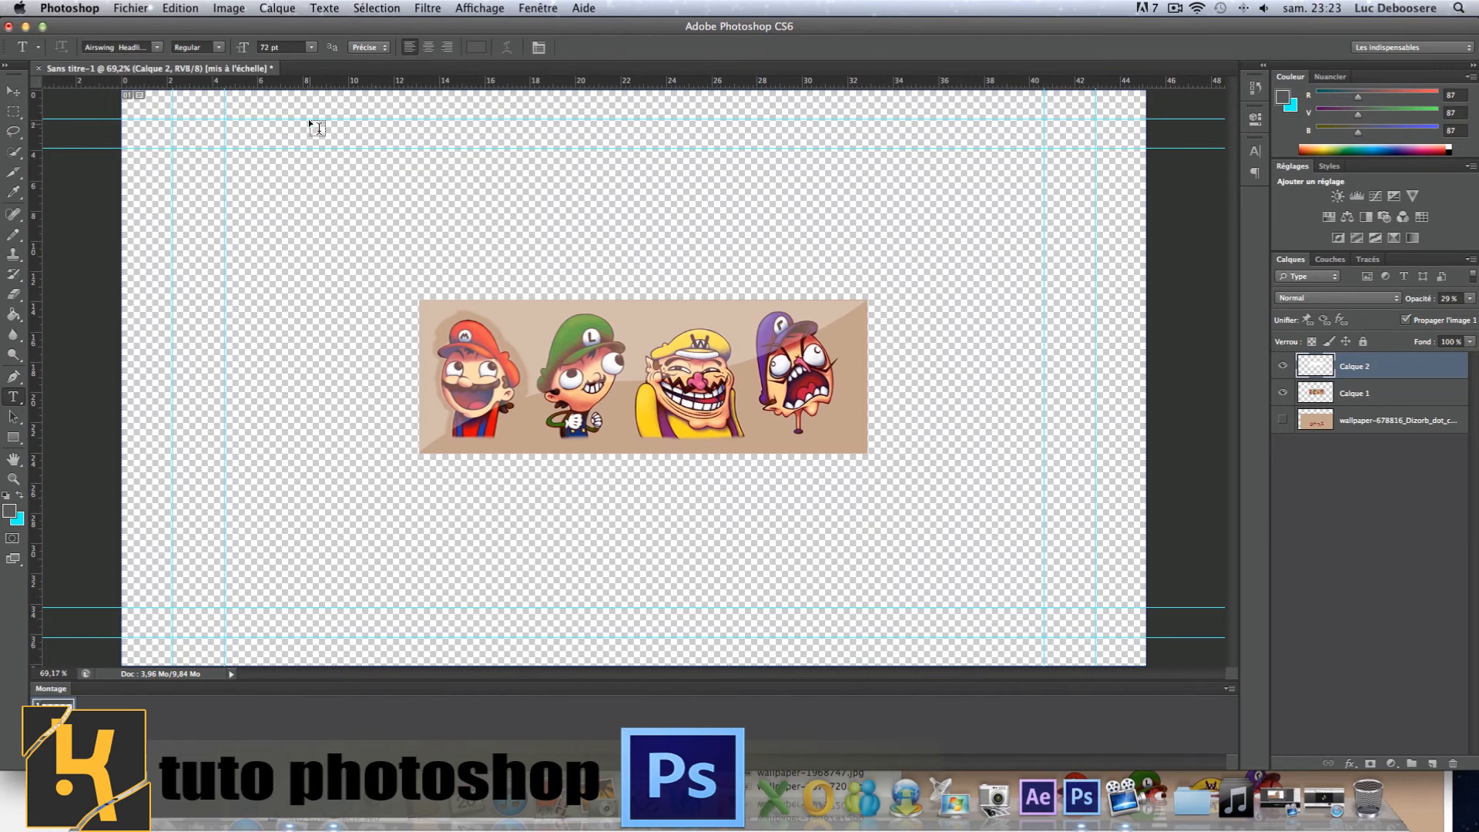
# Set the text size to 18 pt with the Regular font style
pyautogui.click(311, 47)
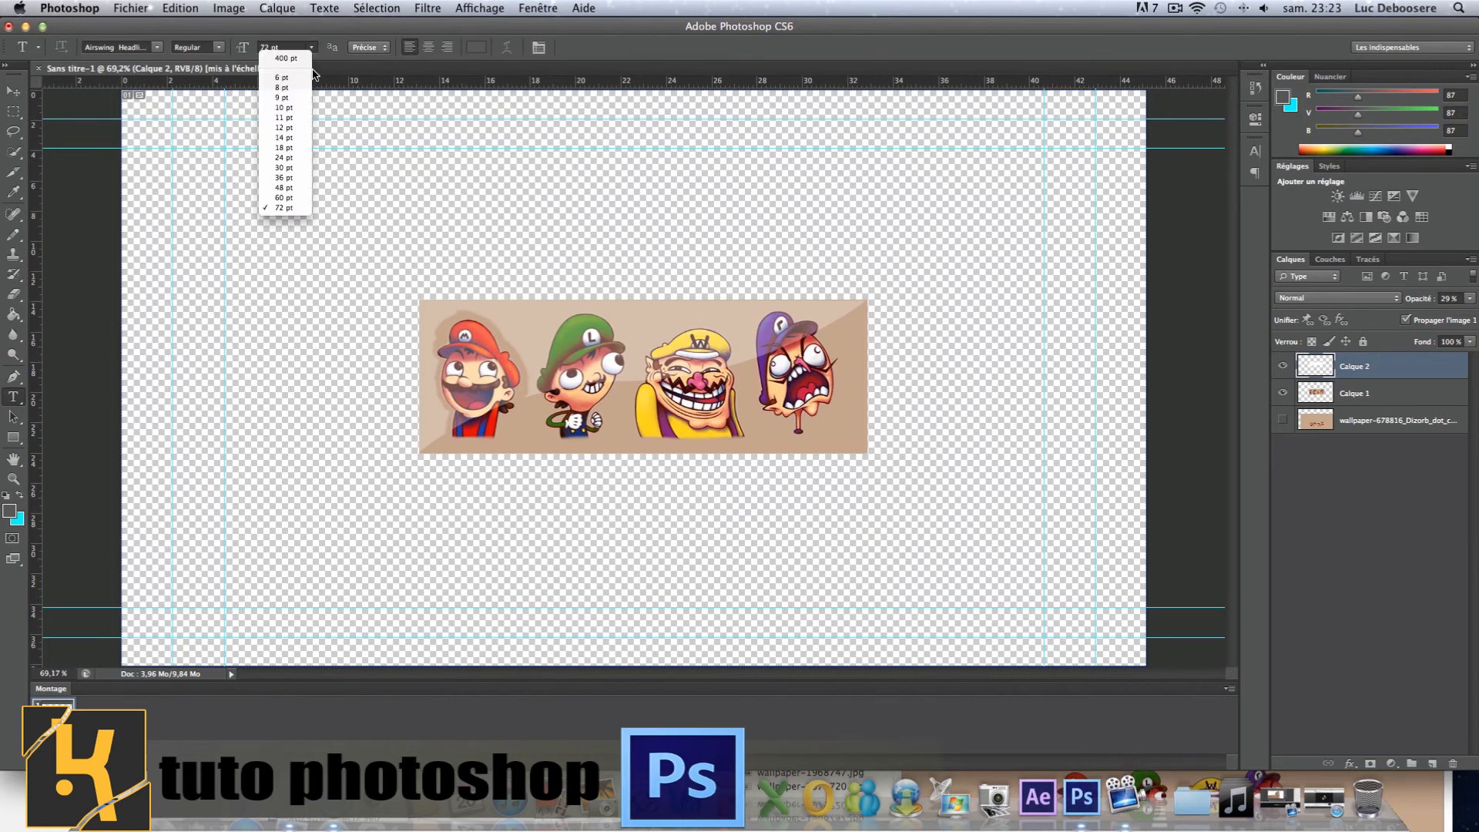
pyautogui.click(299, 147)
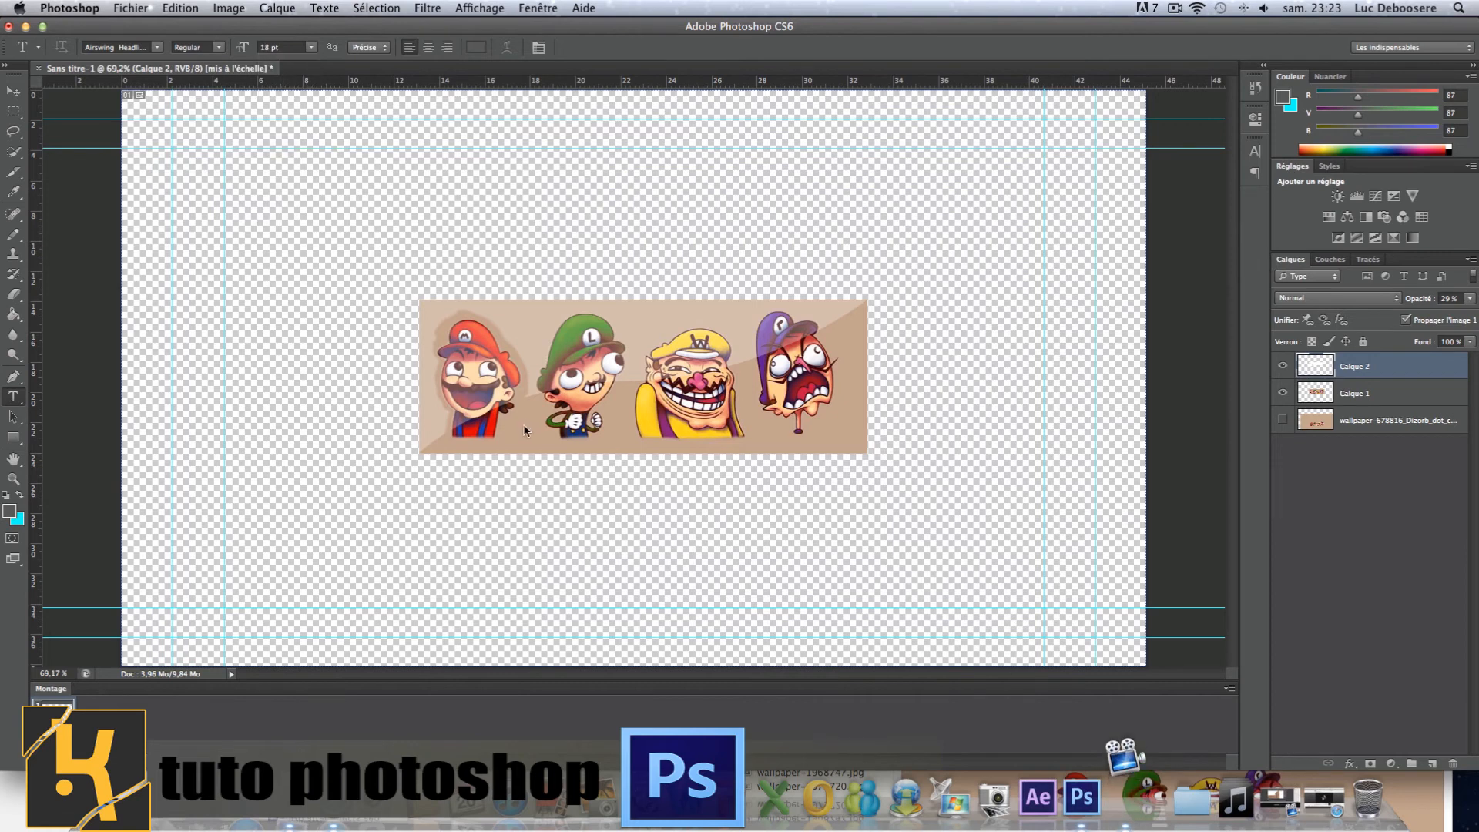
pyautogui.click(218, 49)
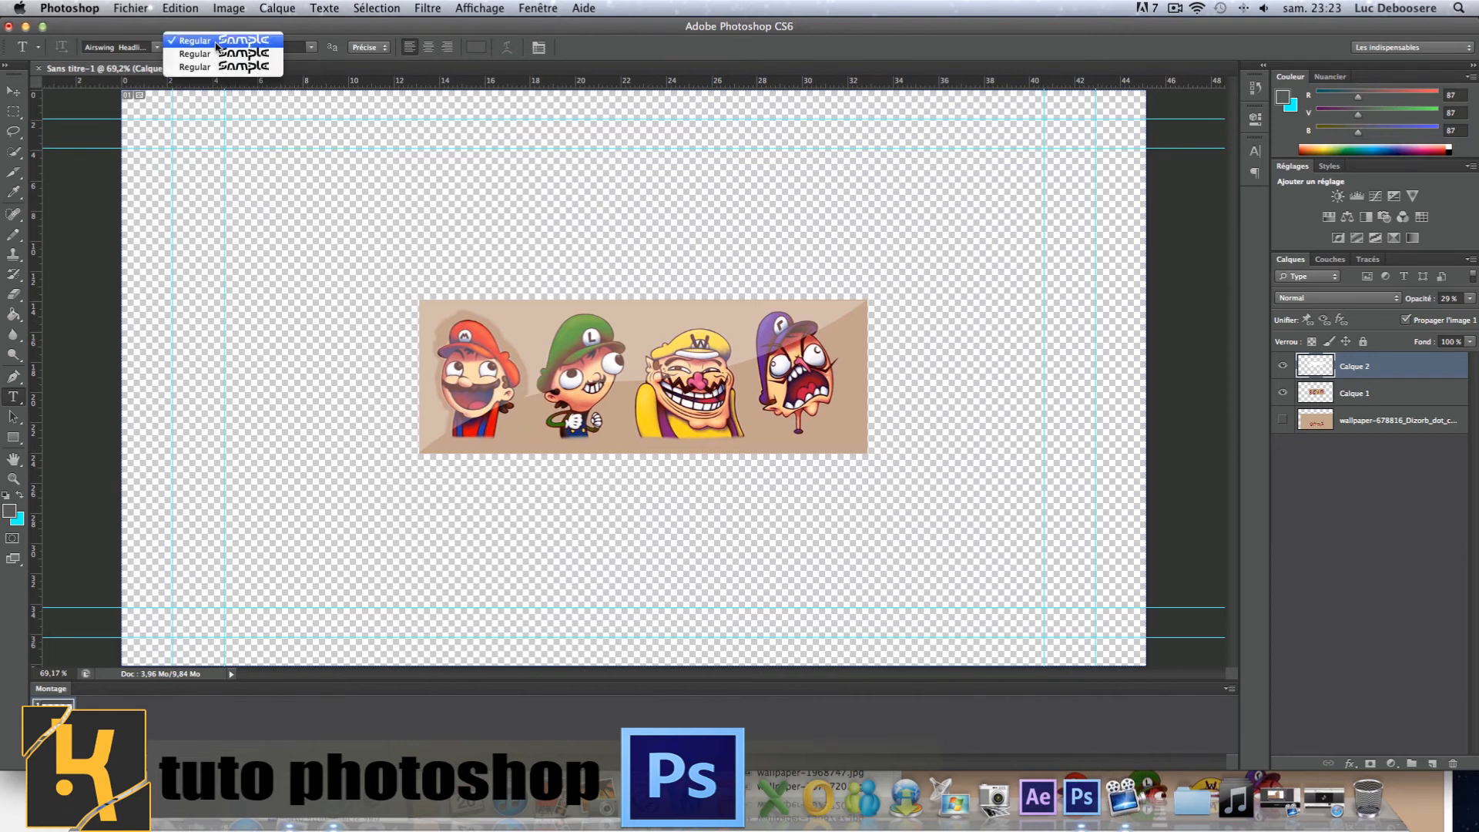
pyautogui.click(215, 51)
# Set the text font to Illegal Curves
pyautogui.click(156, 49)
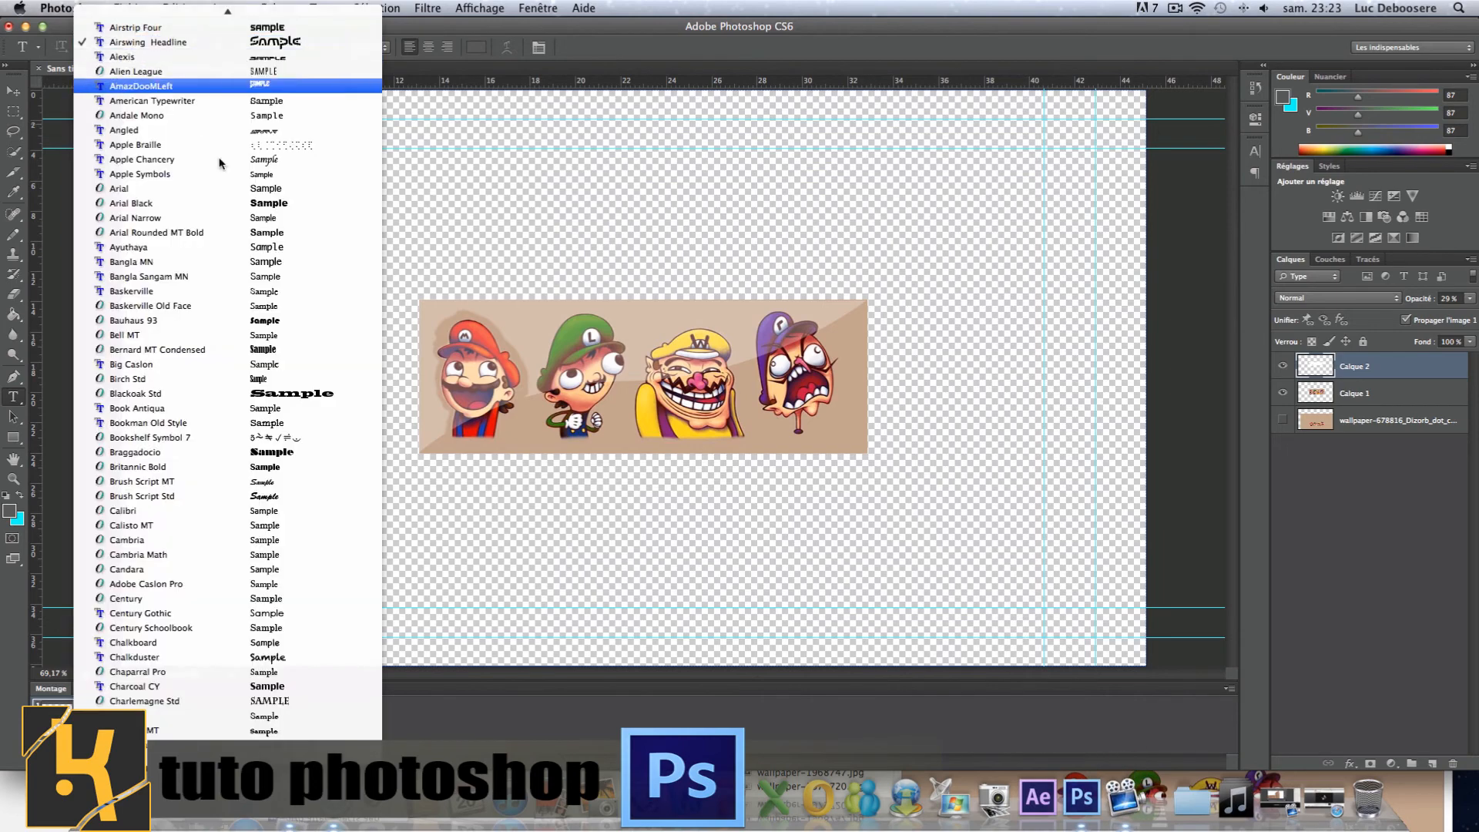
pyautogui.scroll(-5, 320, 365)
pyautogui.scroll(-10, 321, 365)
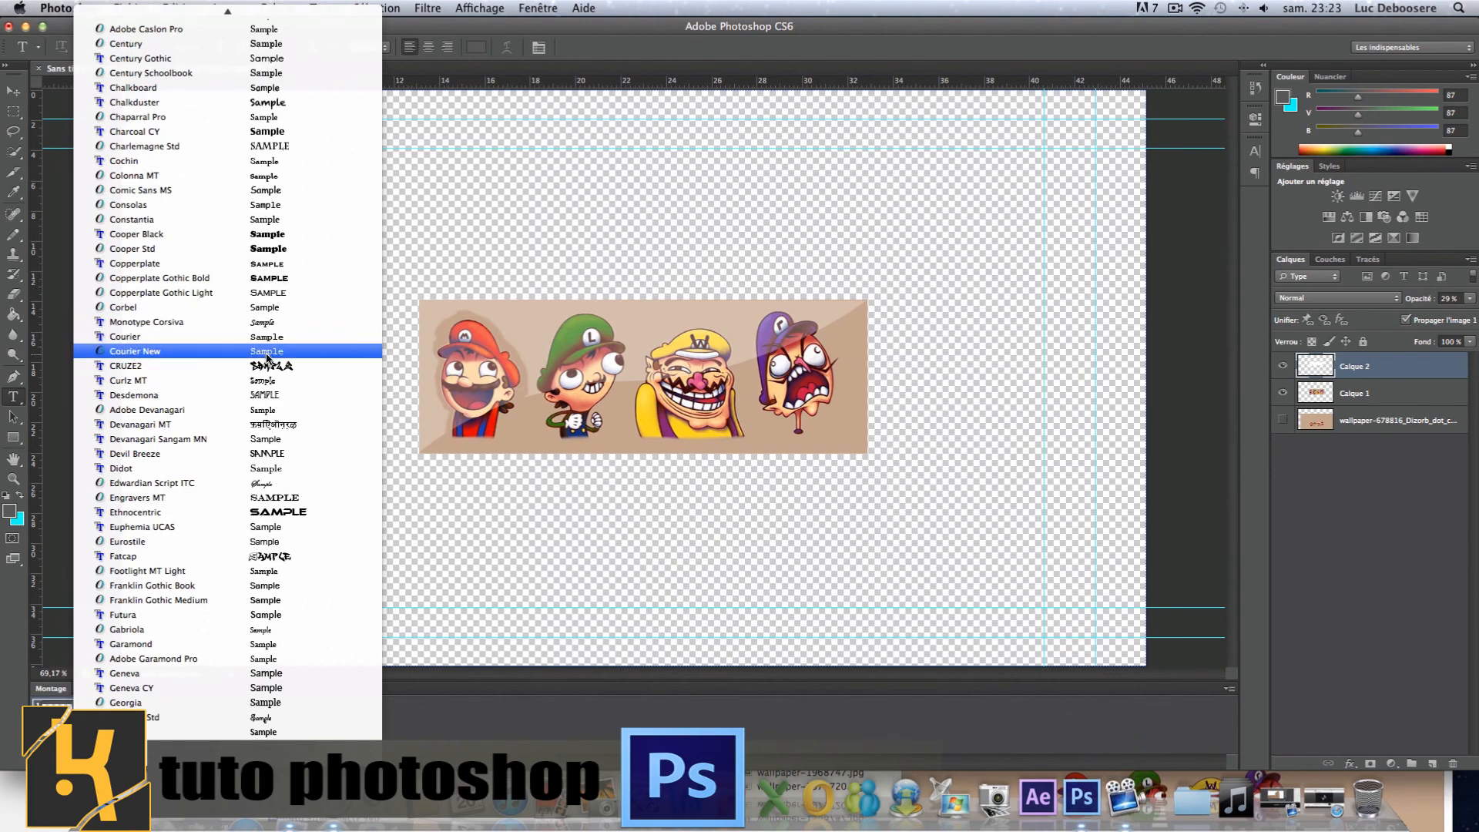
pyautogui.scroll(5, 254, 378)
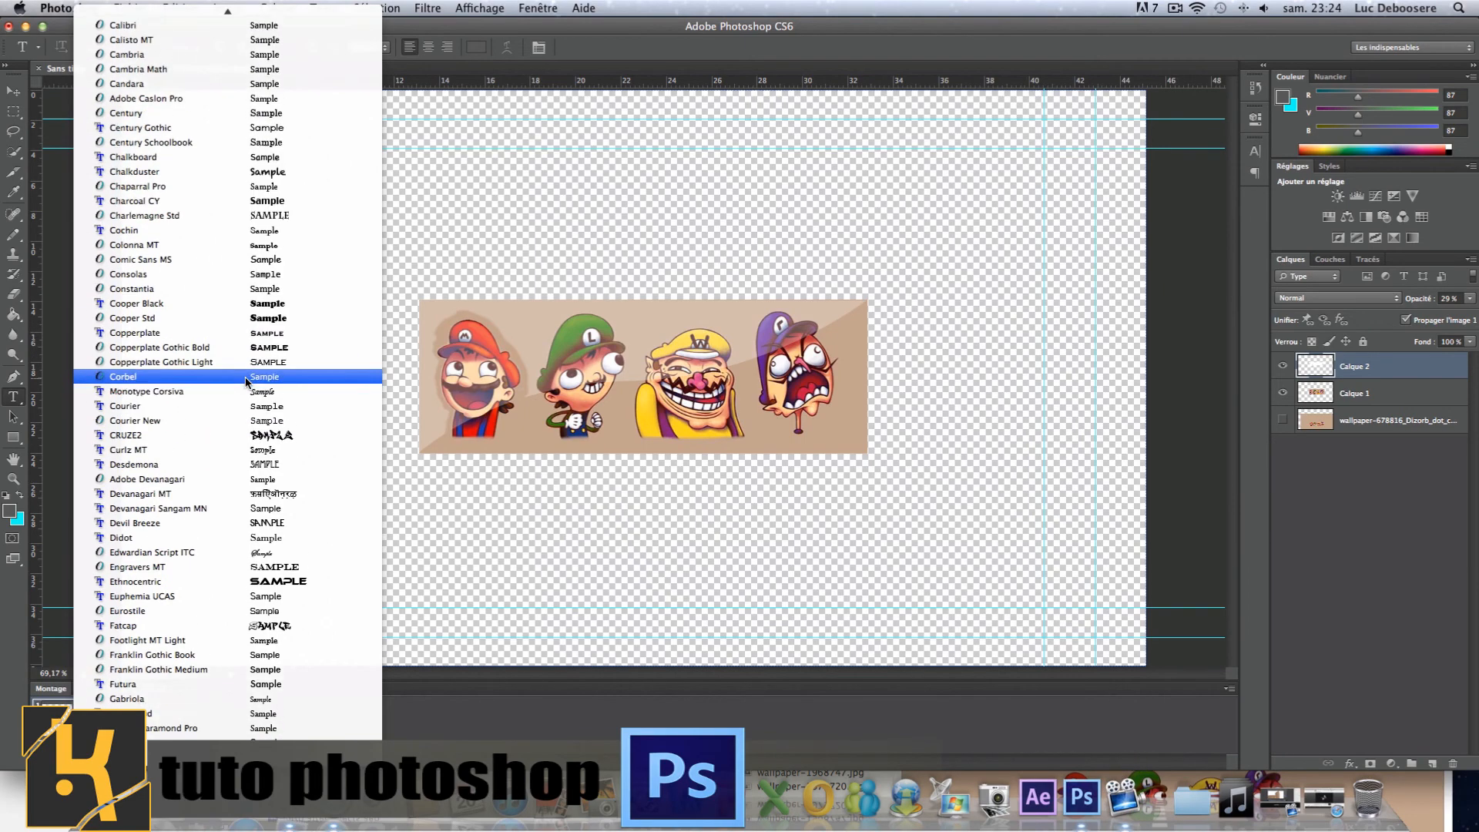
pyautogui.scroll(2, 244, 377)
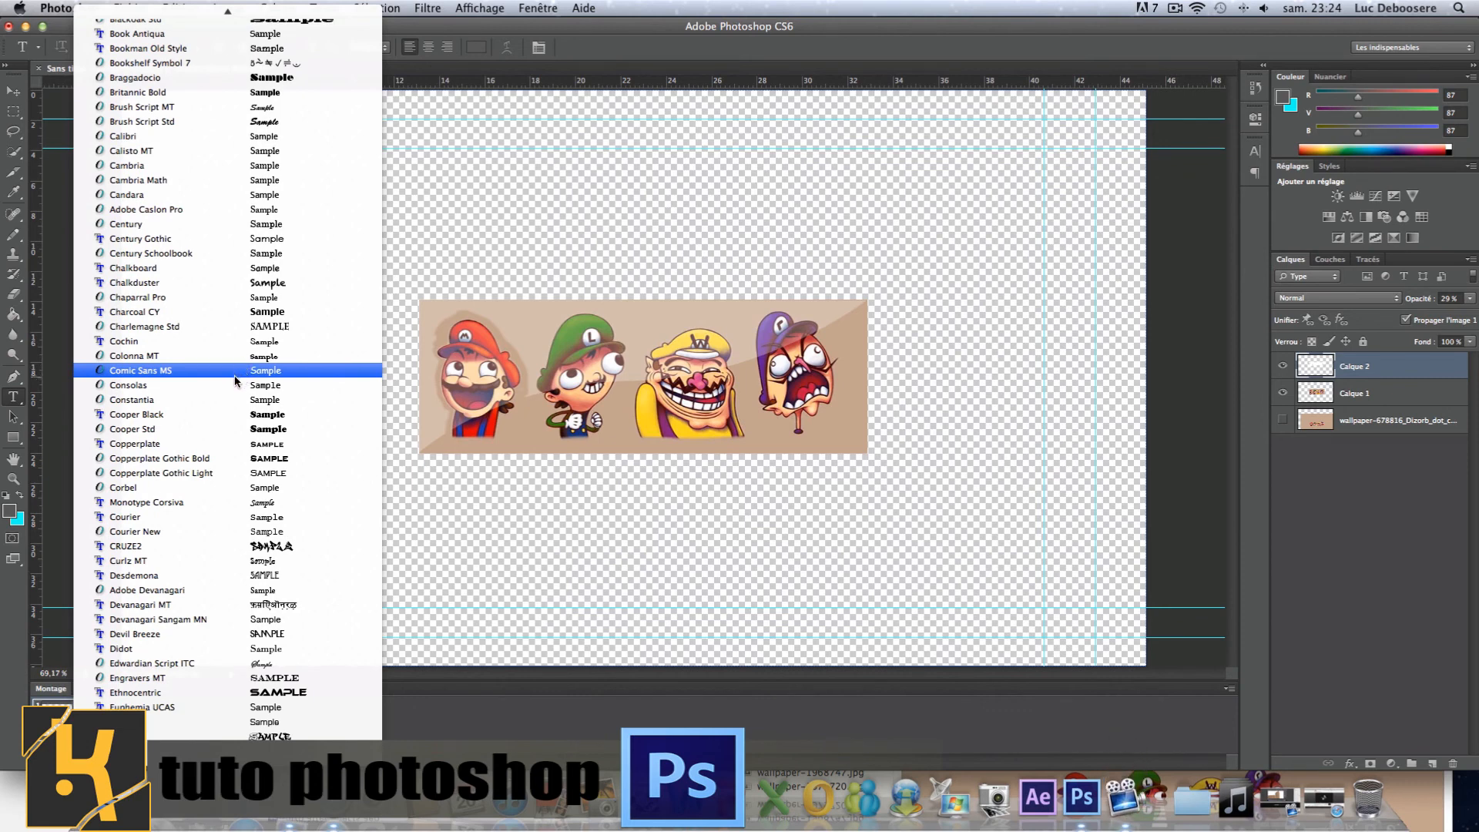
pyautogui.scroll(4, 236, 383)
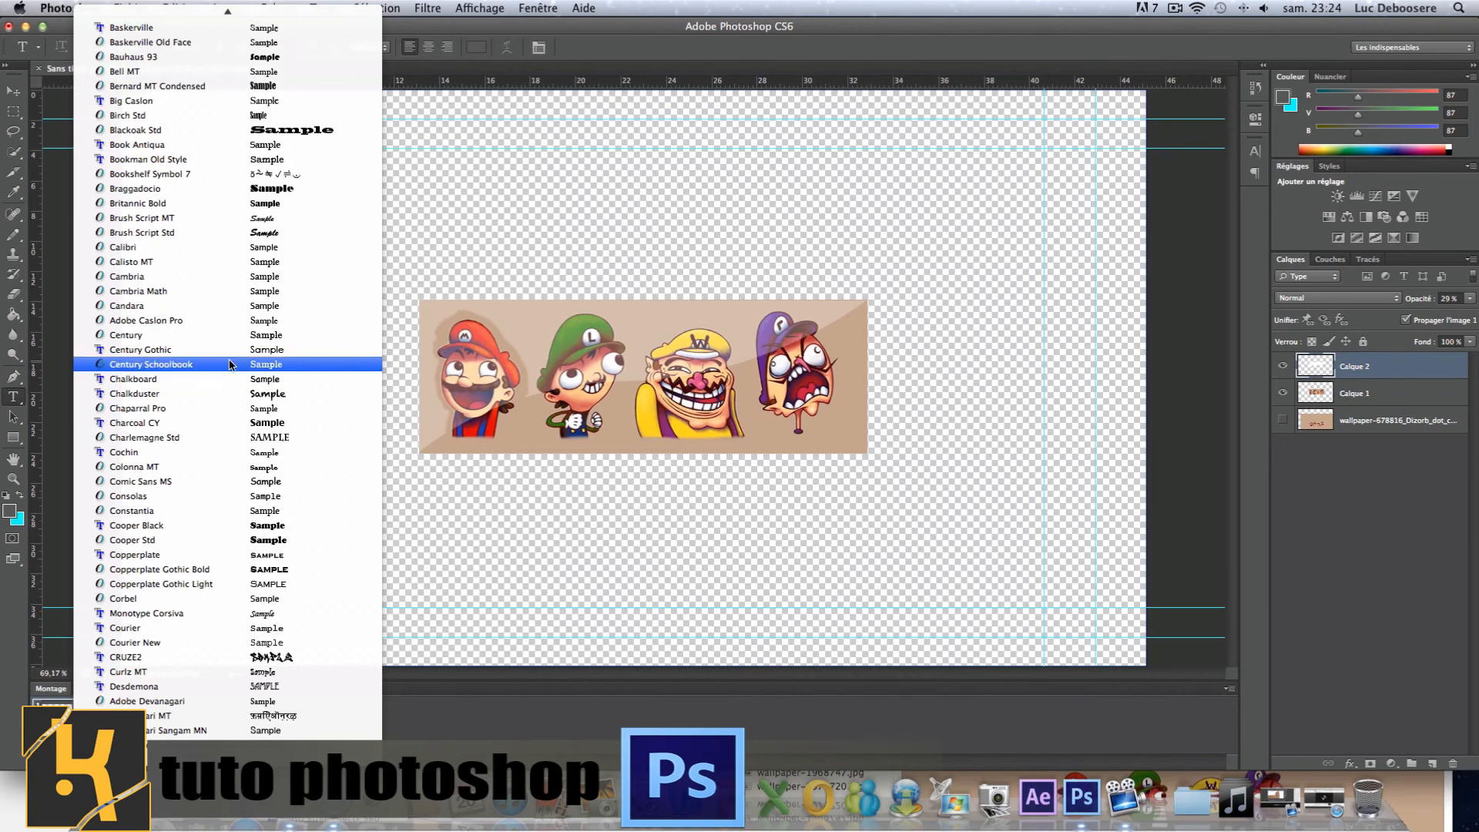
pyautogui.scroll(11, 219, 379)
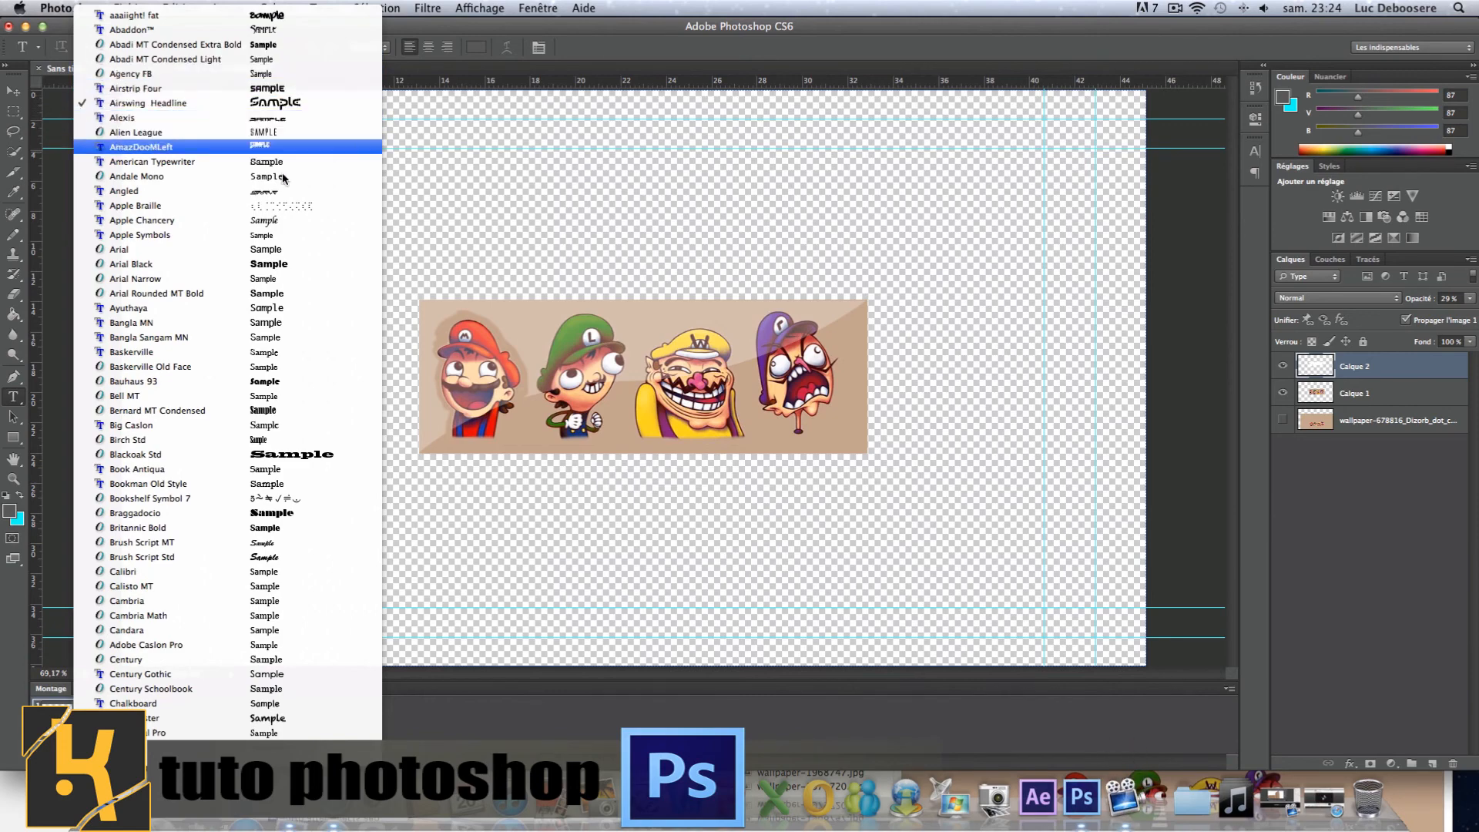
pyautogui.scroll(-6, 315, 330)
pyautogui.scroll(-4, 318, 339)
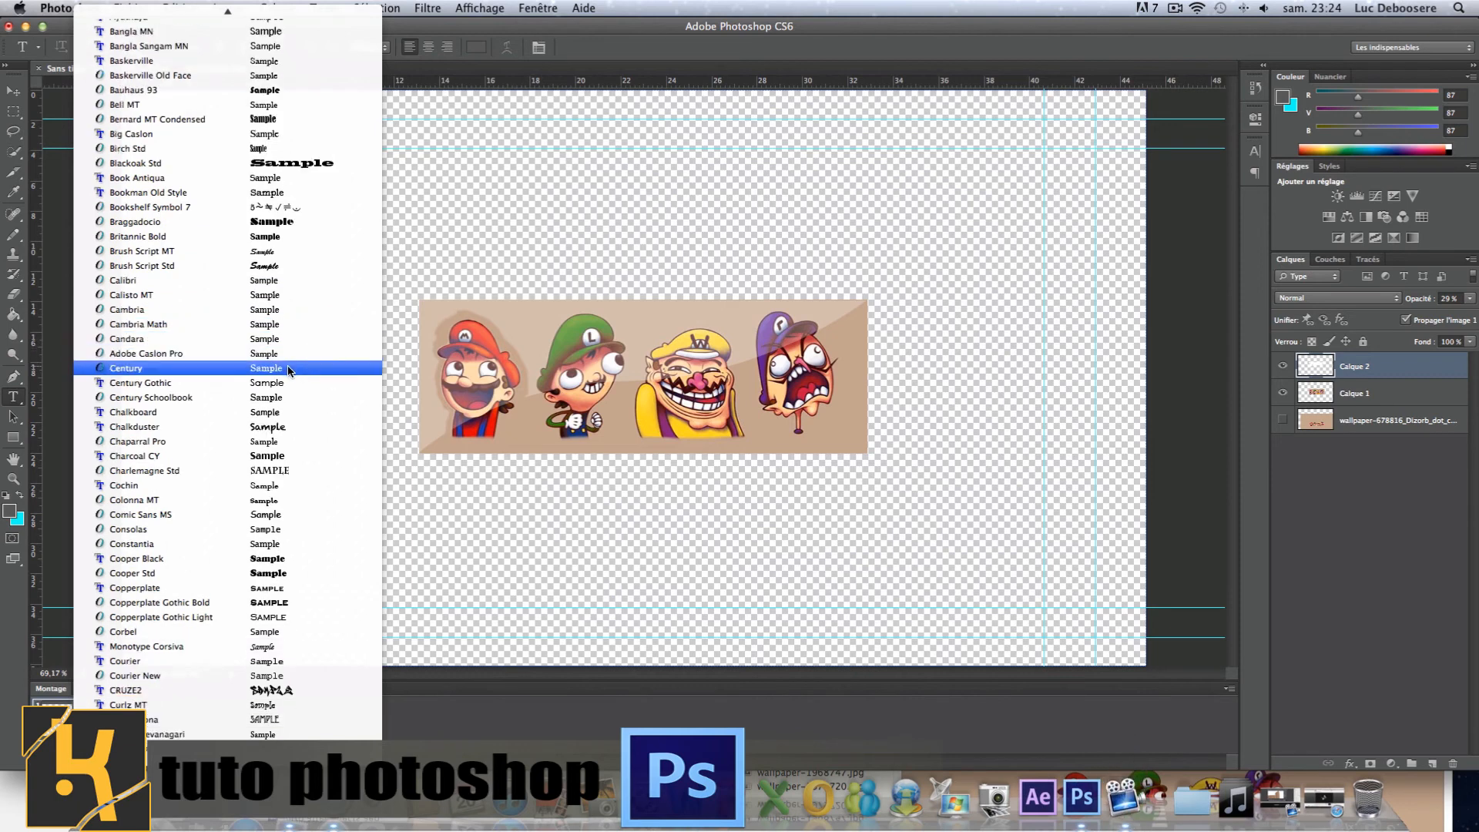
pyautogui.scroll(-5, 266, 382)
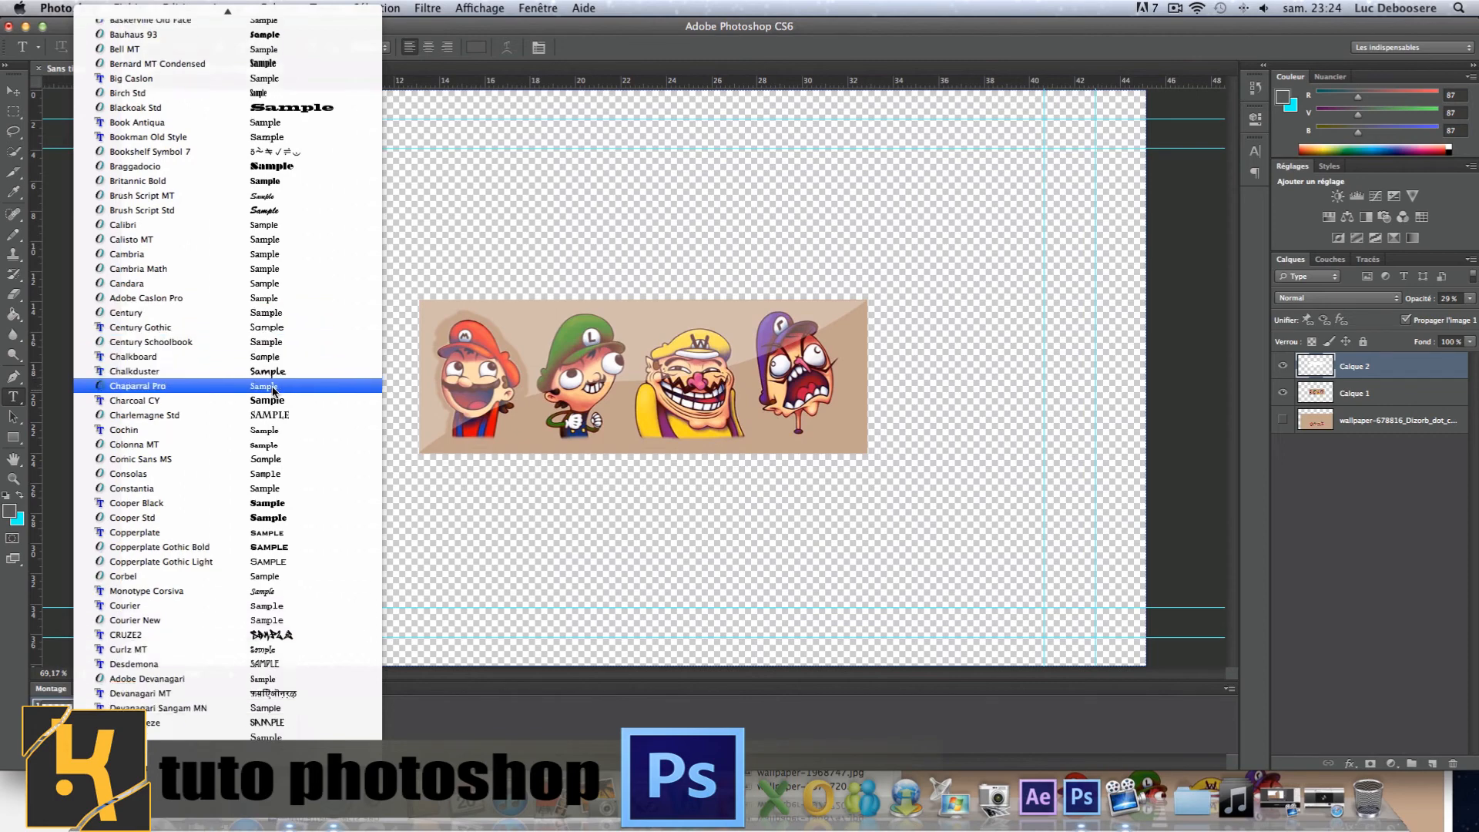
pyautogui.scroll(-2, 268, 383)
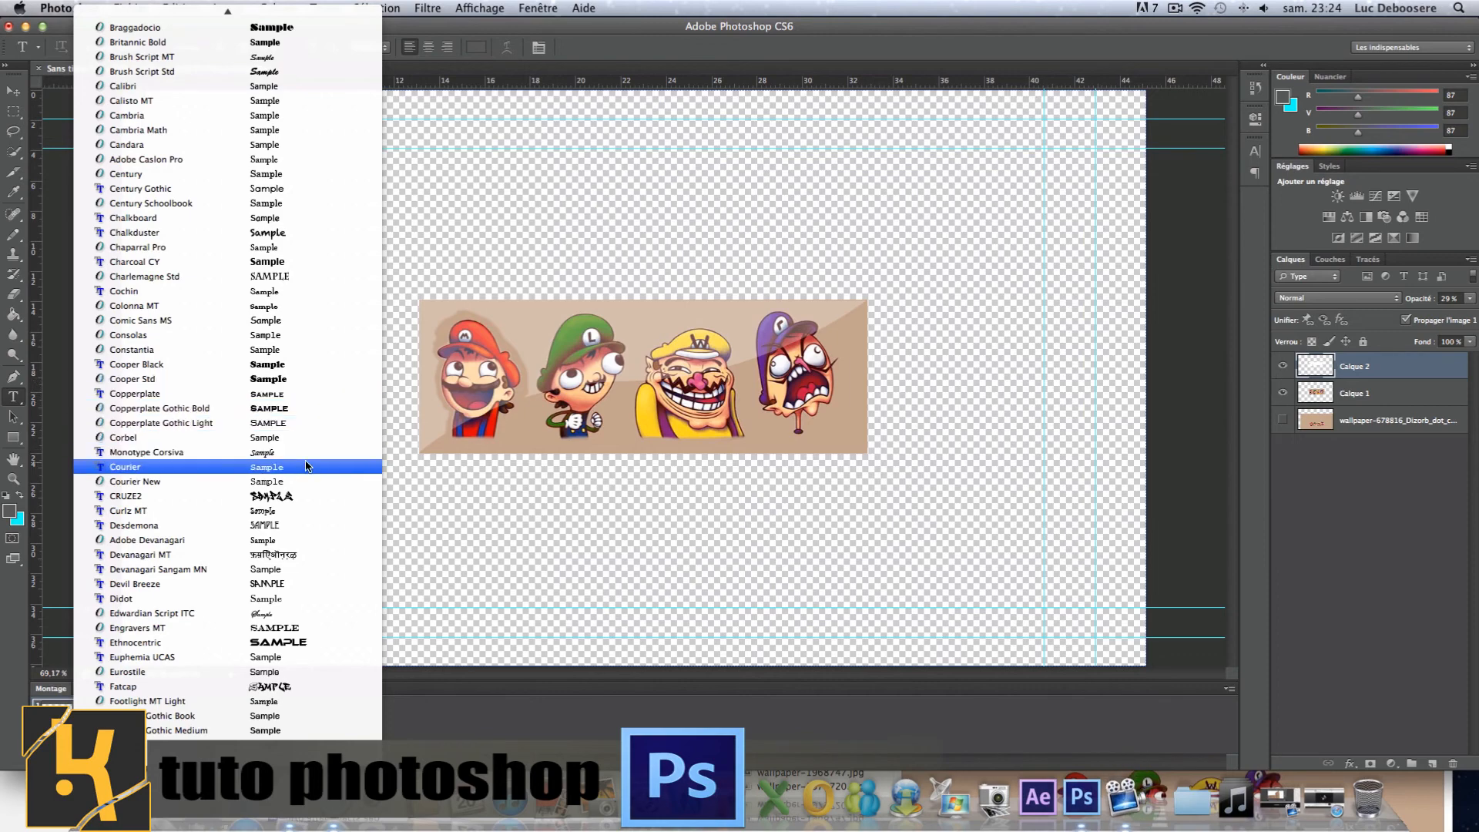
pyautogui.scroll(-1, 322, 473)
pyautogui.scroll(-2, 324, 477)
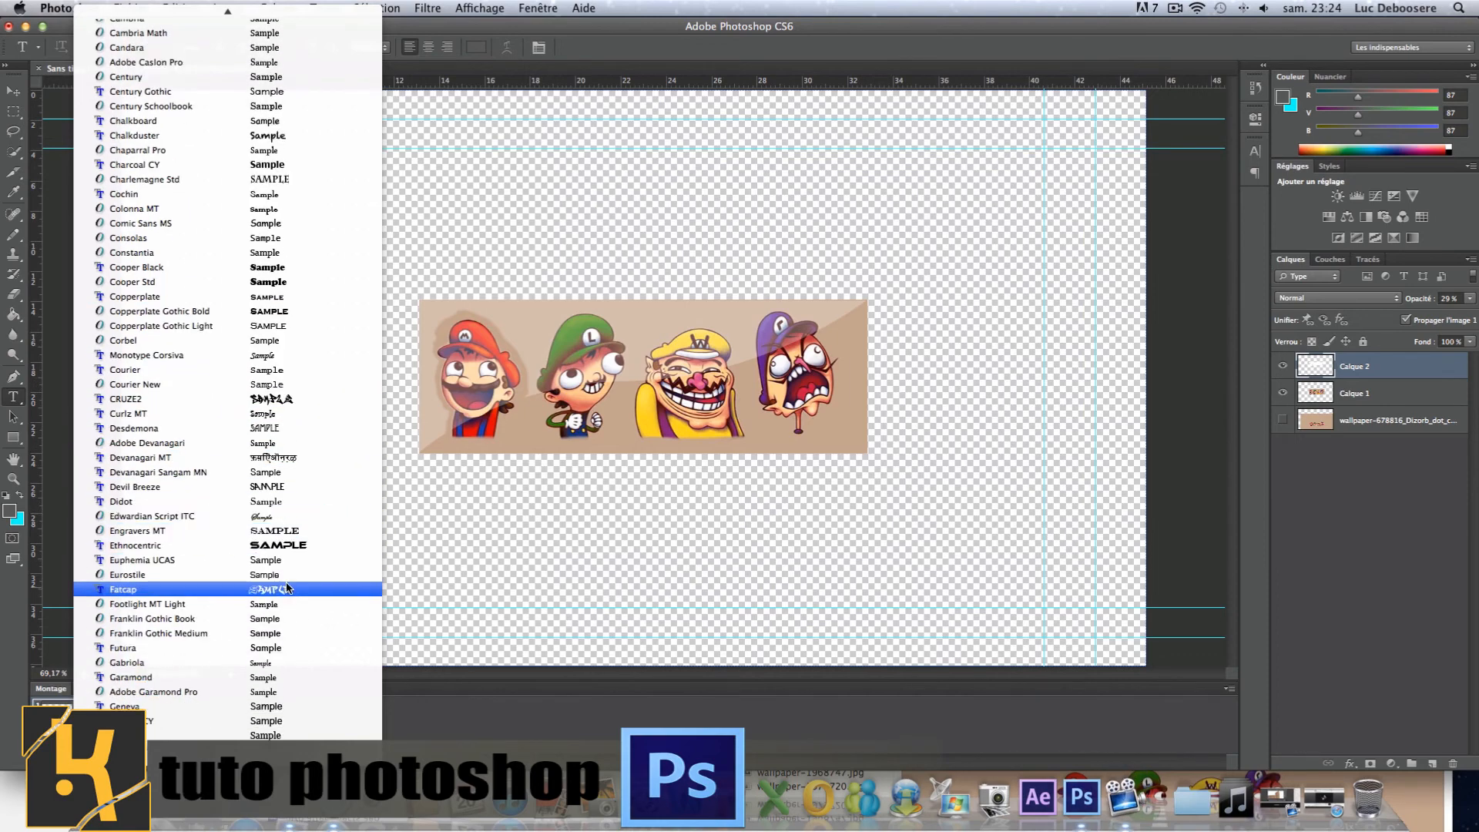
pyautogui.scroll(3, 306, 454)
pyautogui.scroll(15, 311, 469)
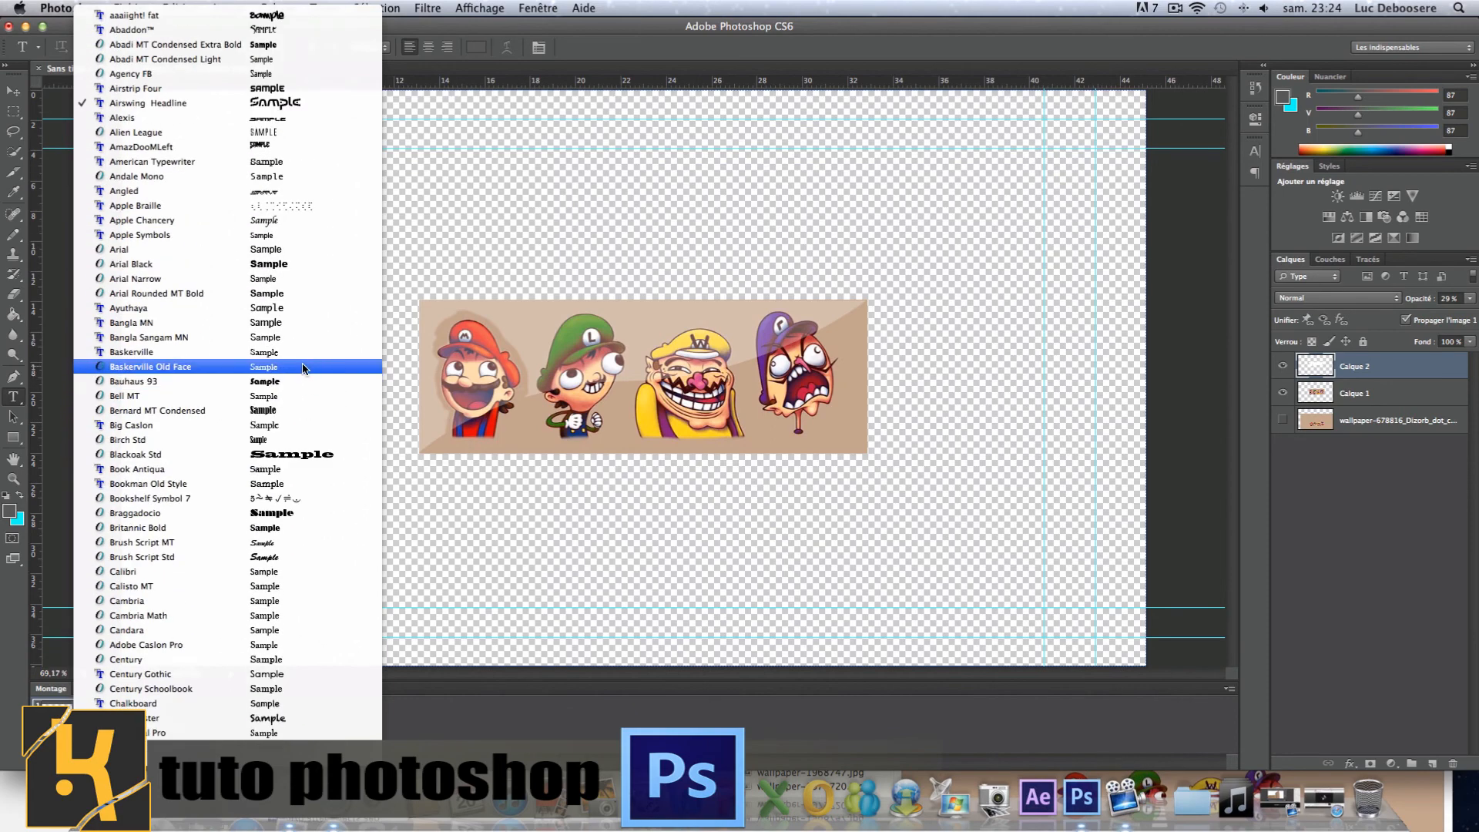
pyautogui.scroll(-15, 302, 354)
pyautogui.scroll(-16, 330, 534)
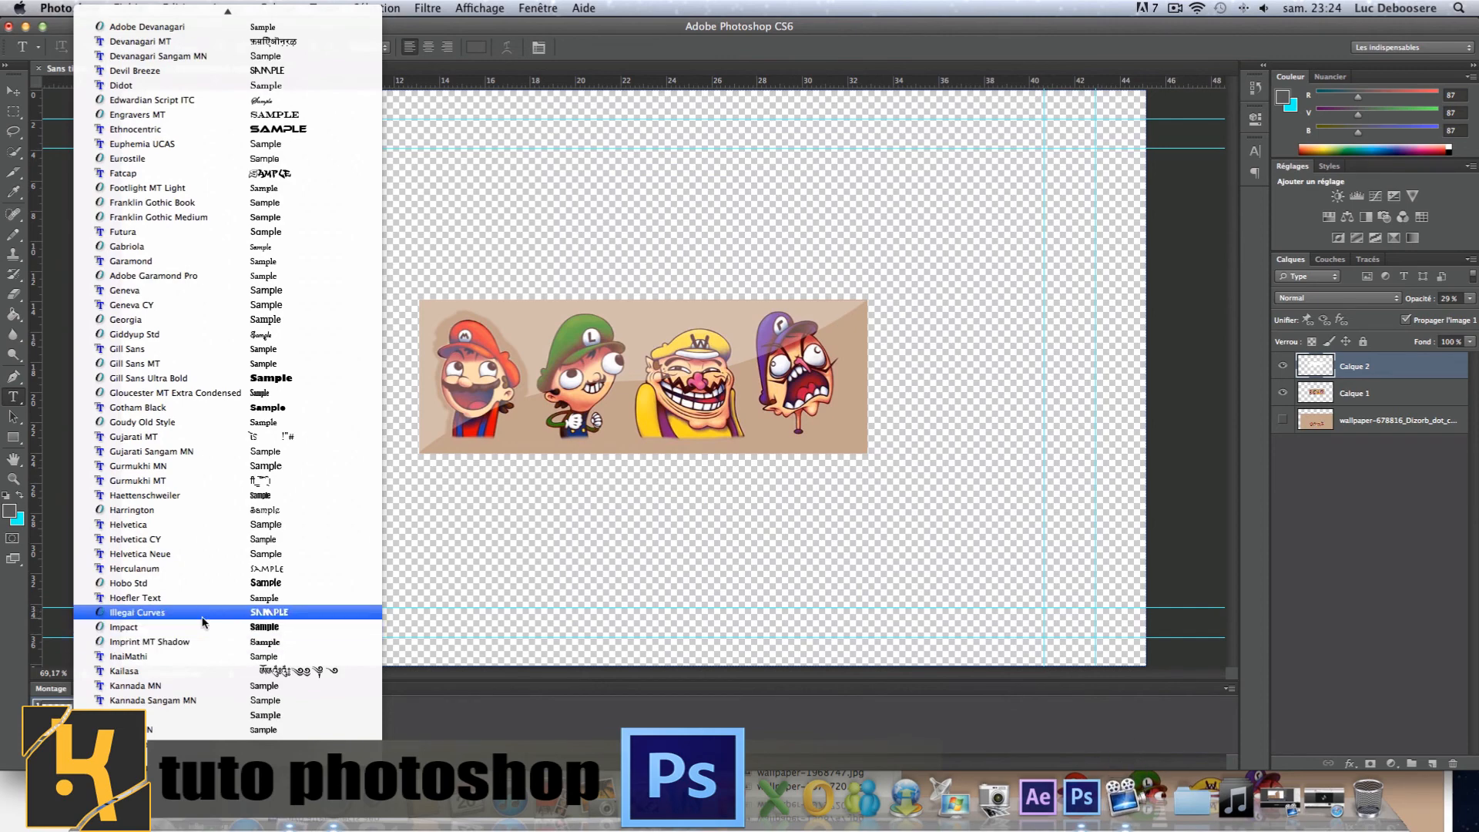
pyautogui.click(185, 613)
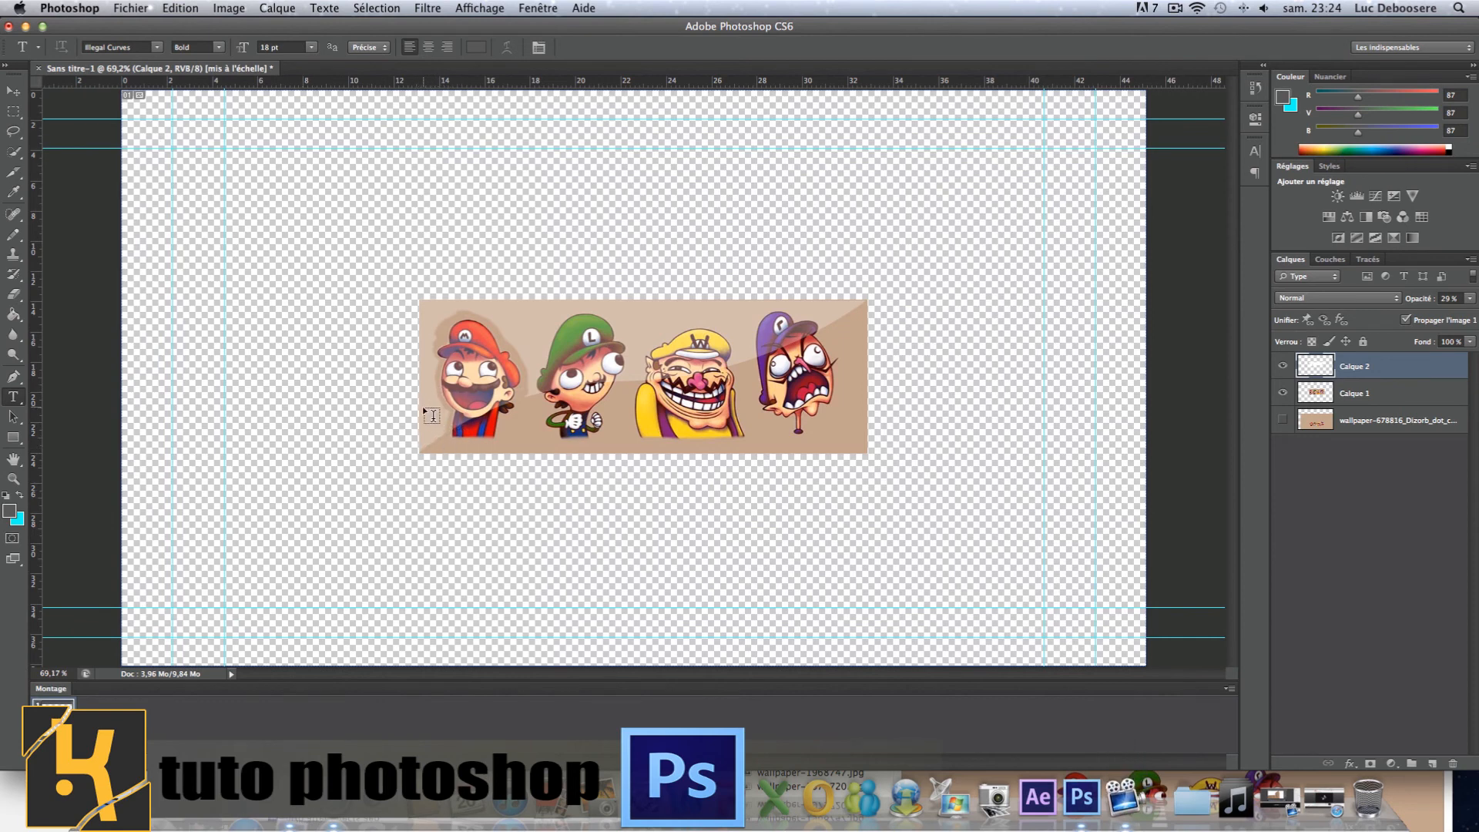
pyautogui.moveTo(428, 416); pyautogui.dragTo(879, 533)
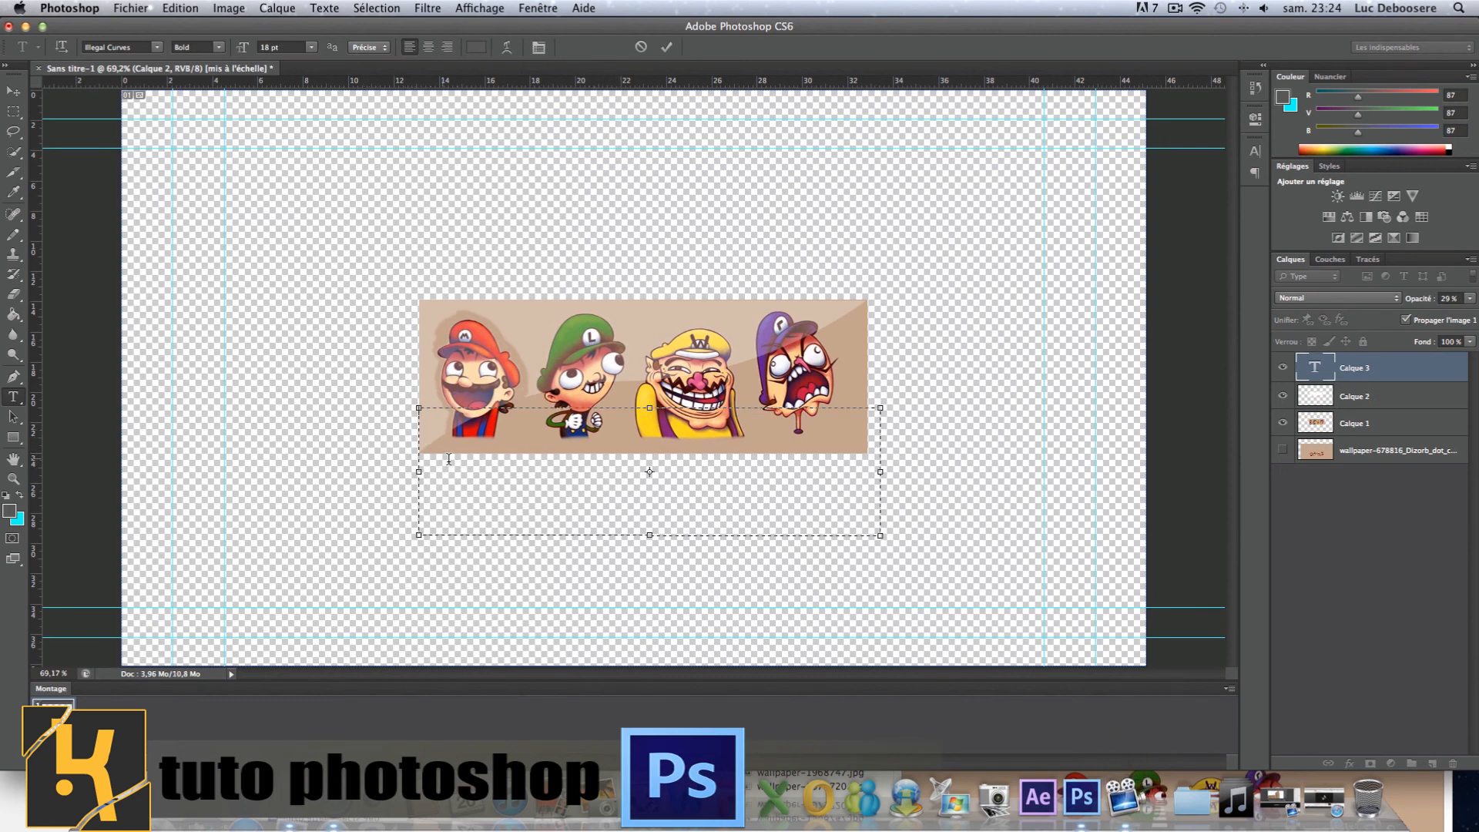
pyautogui.click(1255, 87)
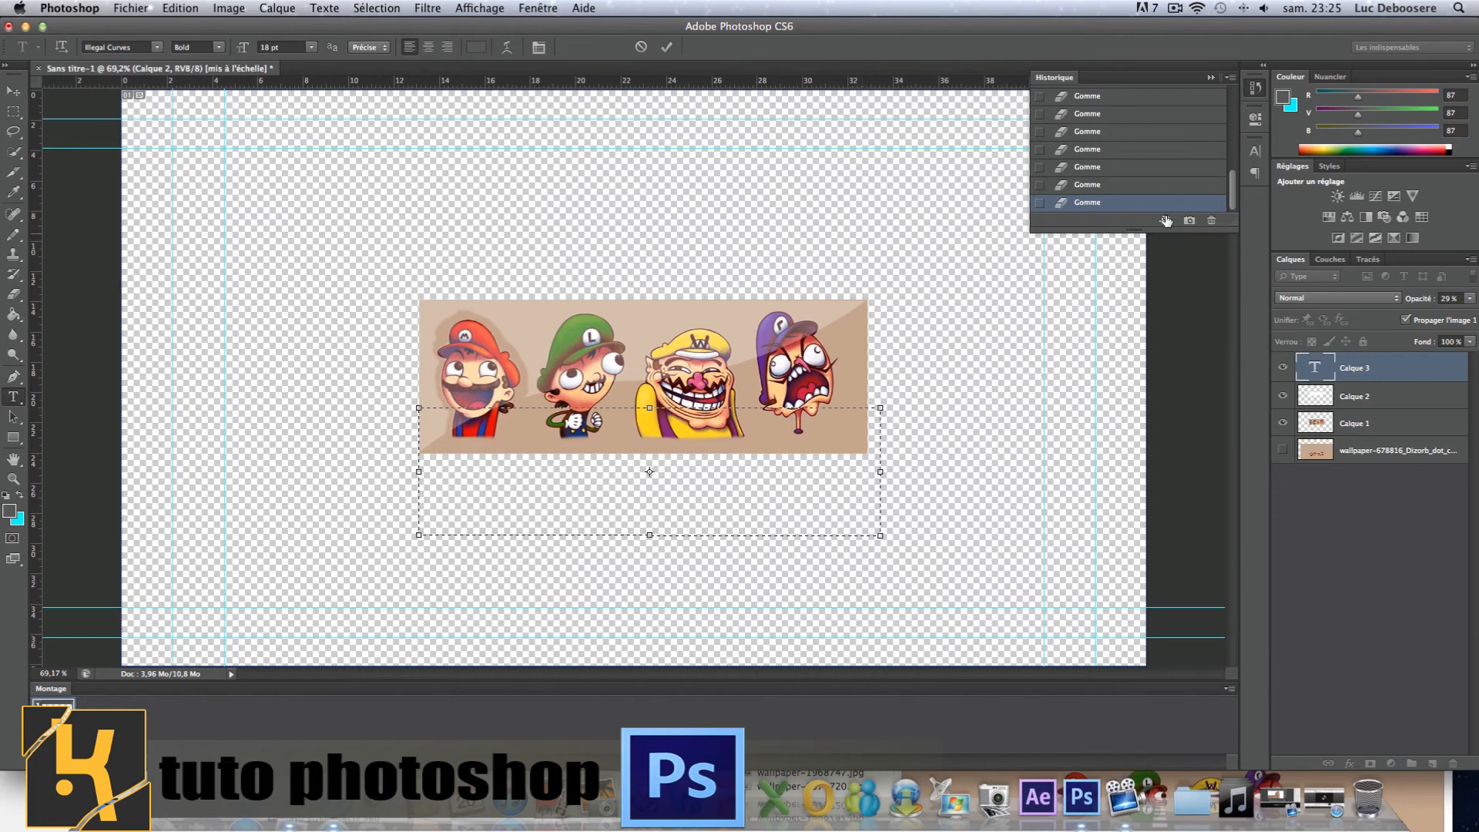
pyautogui.click(1072, 76)
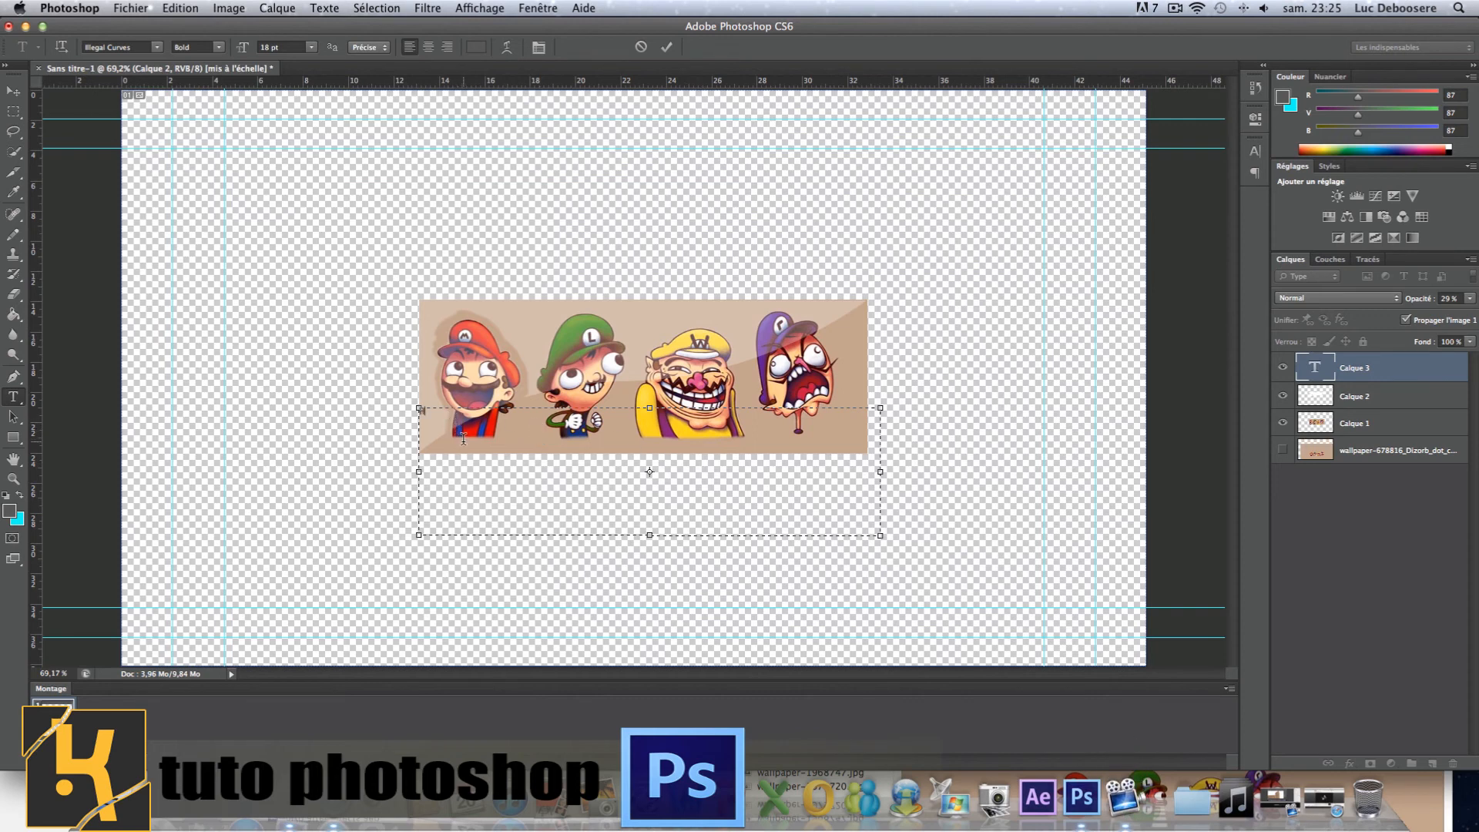
pyautogui.write('fh')
pyautogui.click(13, 91)
pyautogui.moveTo(452, 390); pyautogui.dragTo(436, 499)
pyautogui.press('BackSpace')
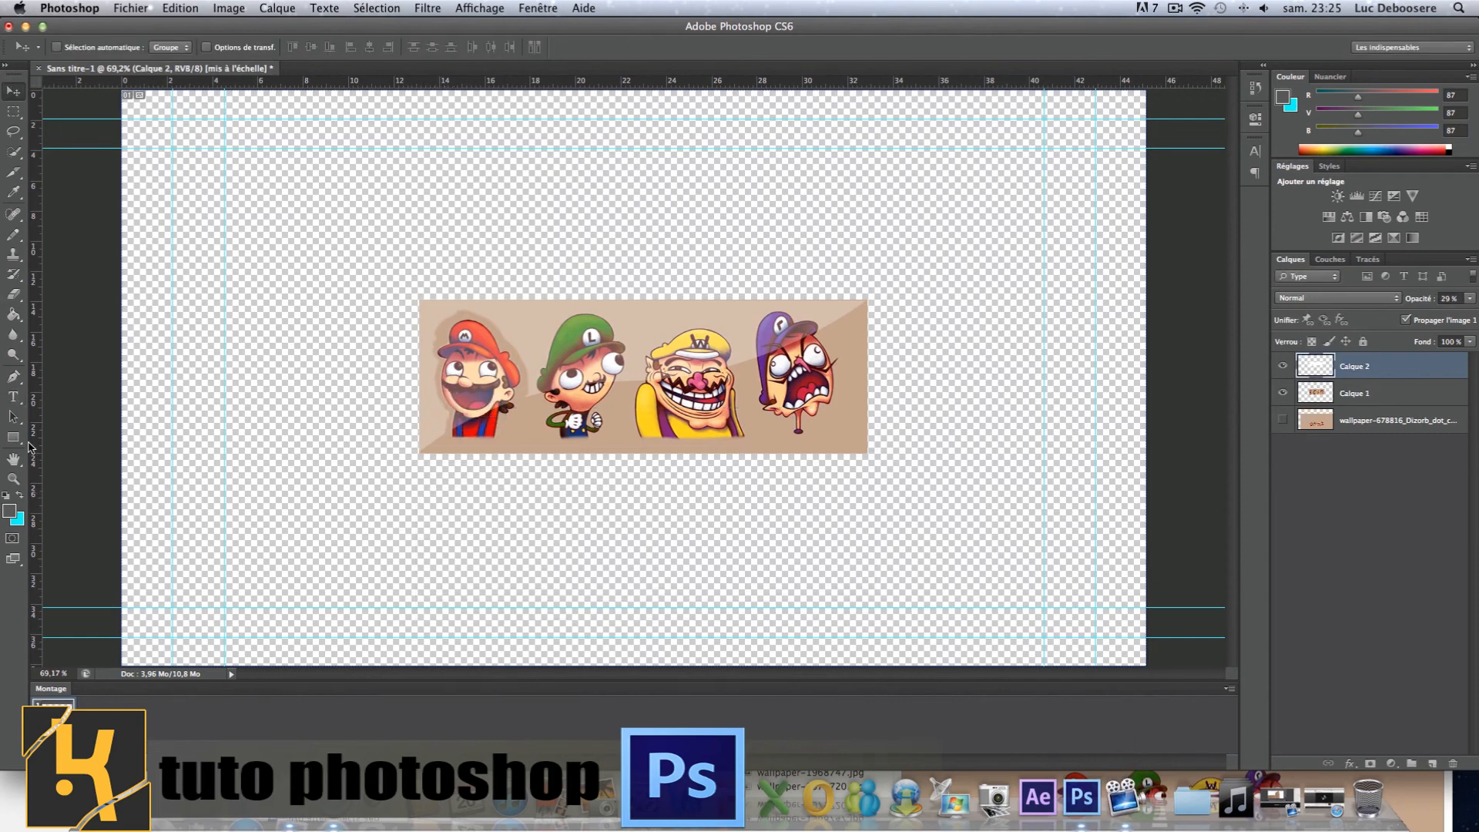
# Start a point text just below the red-capped character and set its size to 36 pt
pyautogui.click(13, 399)
pyautogui.click(456, 452)
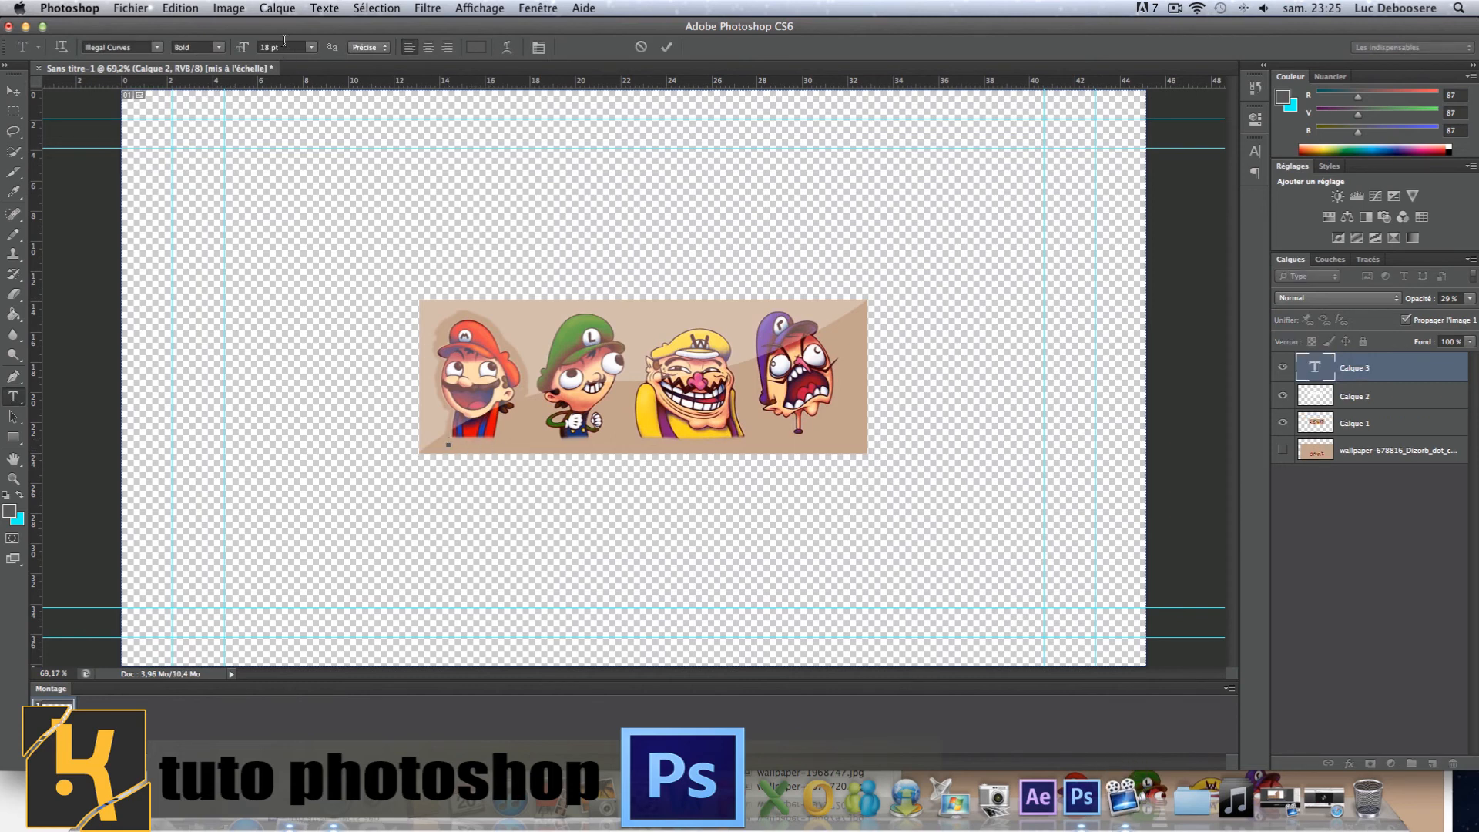
pyautogui.click(309, 48)
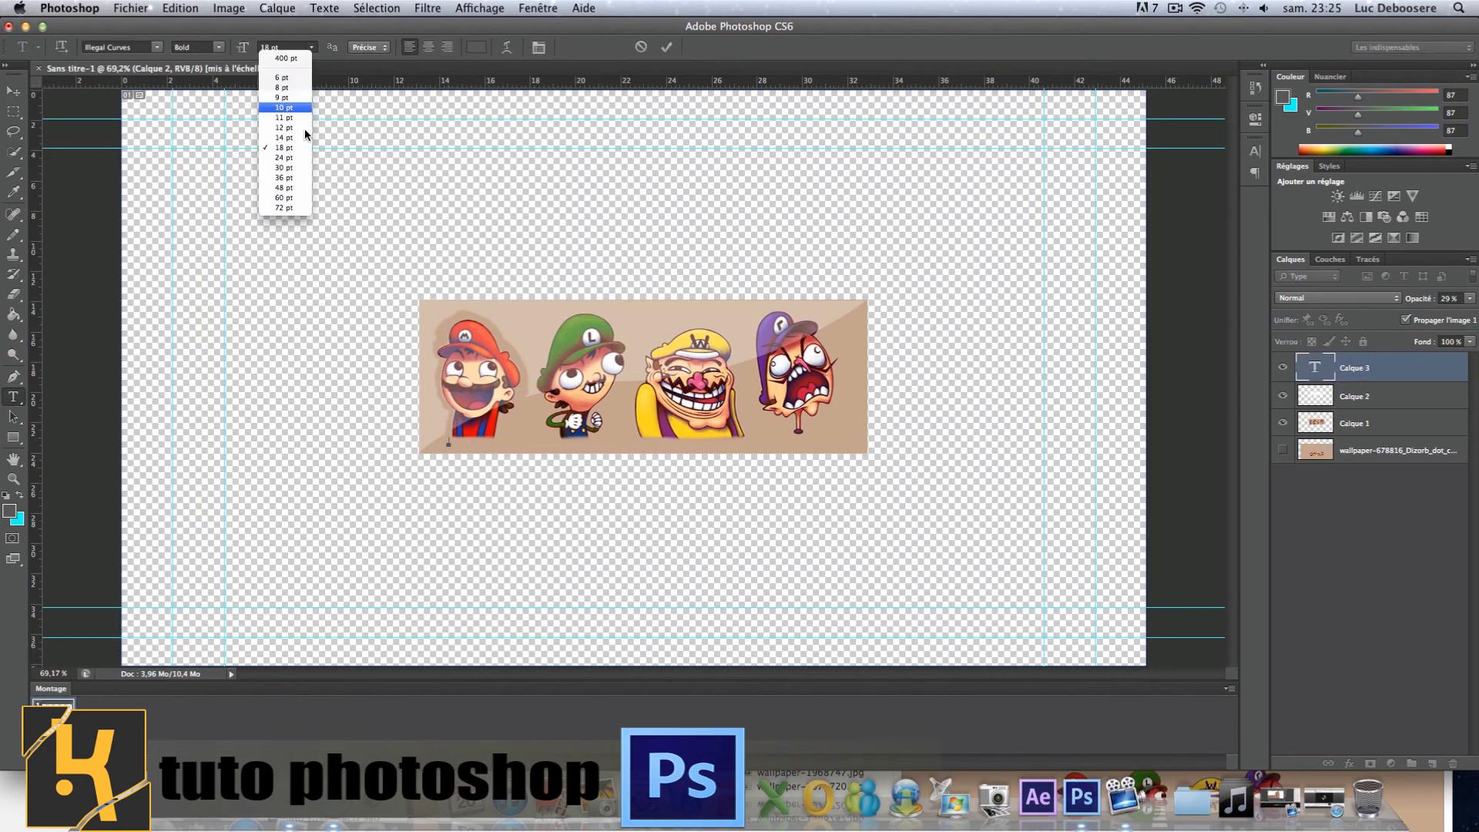
pyautogui.click(301, 179)
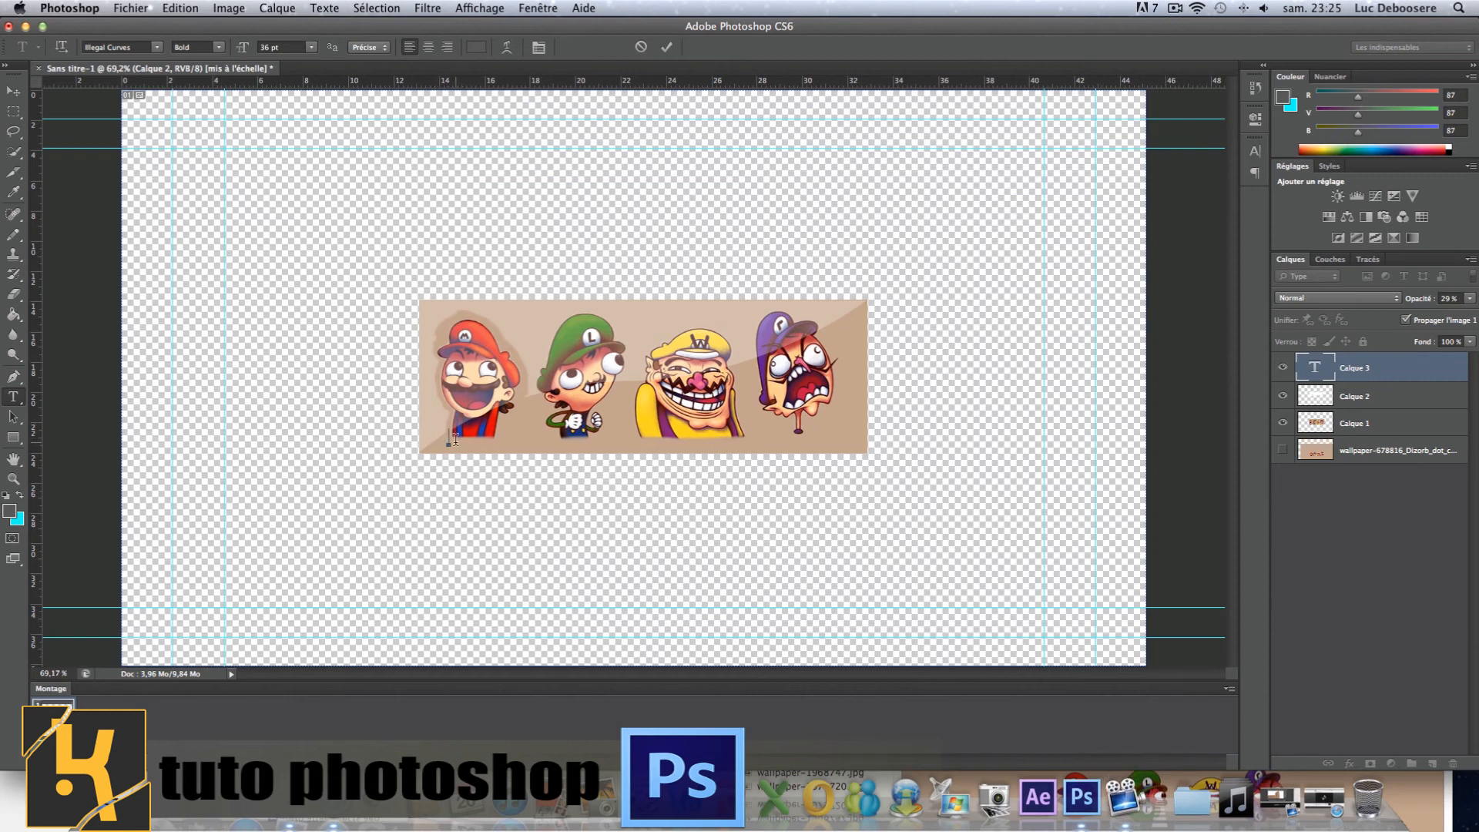
# Enter the text "mario" in the new text layer
pyautogui.write('MARIO')
pyautogui.press('BackSpace')
pyautogui.press('BackSpace')
pyautogui.press('BackSpace')
pyautogui.press('BackSpace')
pyautogui.write('ARIO')
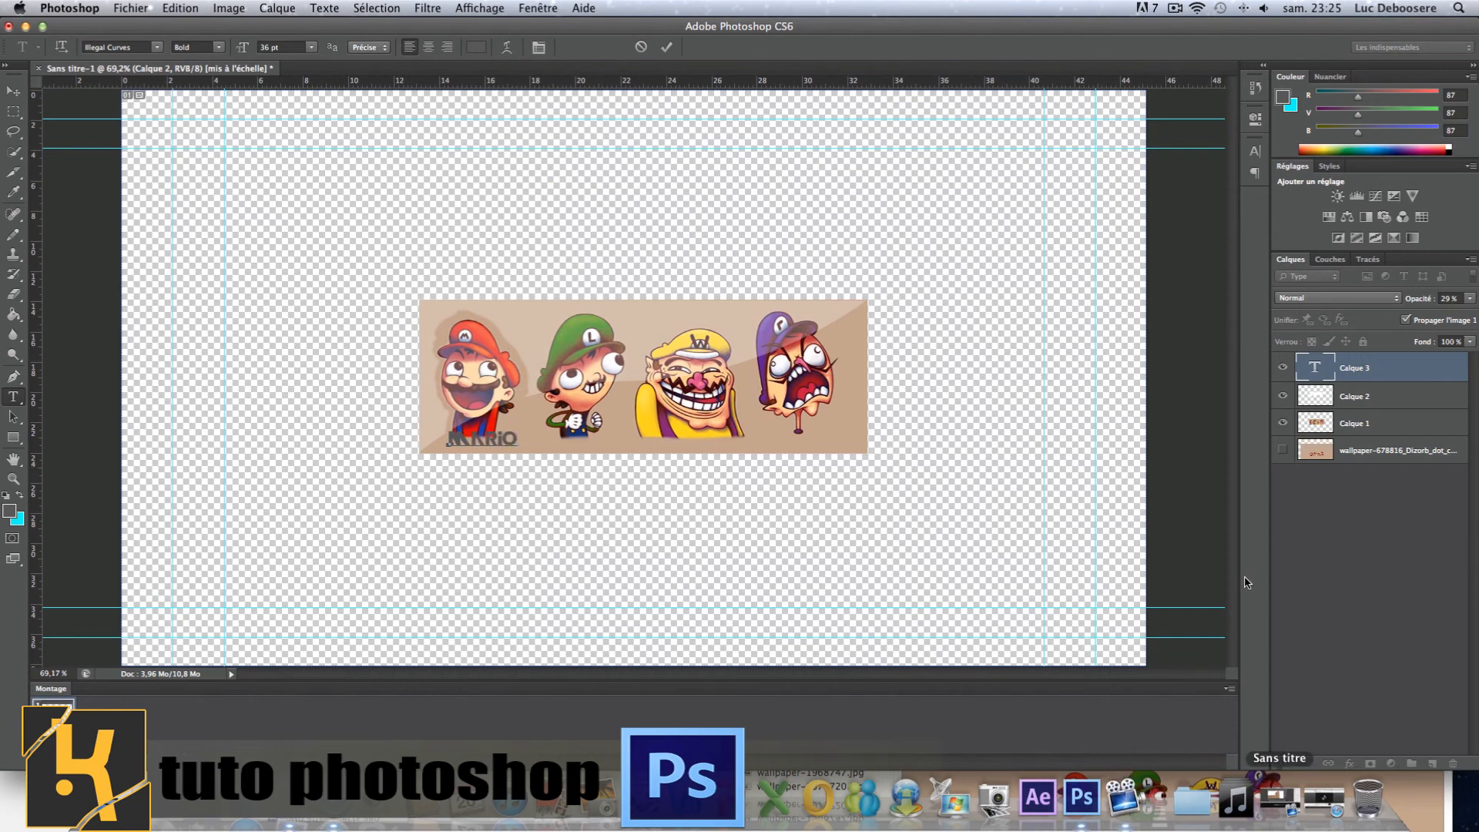
# Move the mario text off the strip to the empty canvas area beneath its middle
pyautogui.click(15, 92)
pyautogui.moveTo(496, 442); pyautogui.dragTo(488, 449)
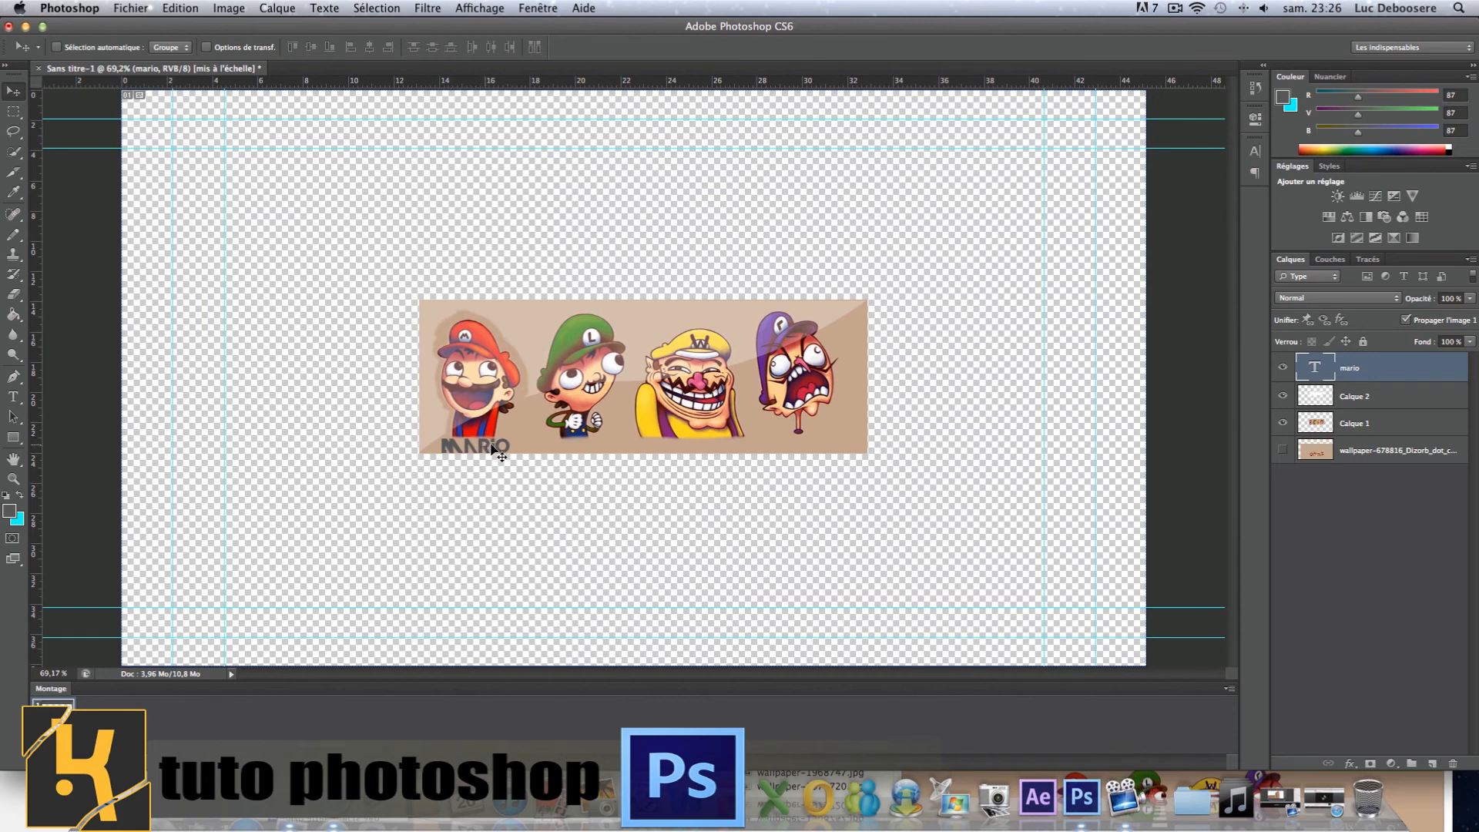
pyautogui.moveTo(486, 451); pyautogui.dragTo(650, 514)
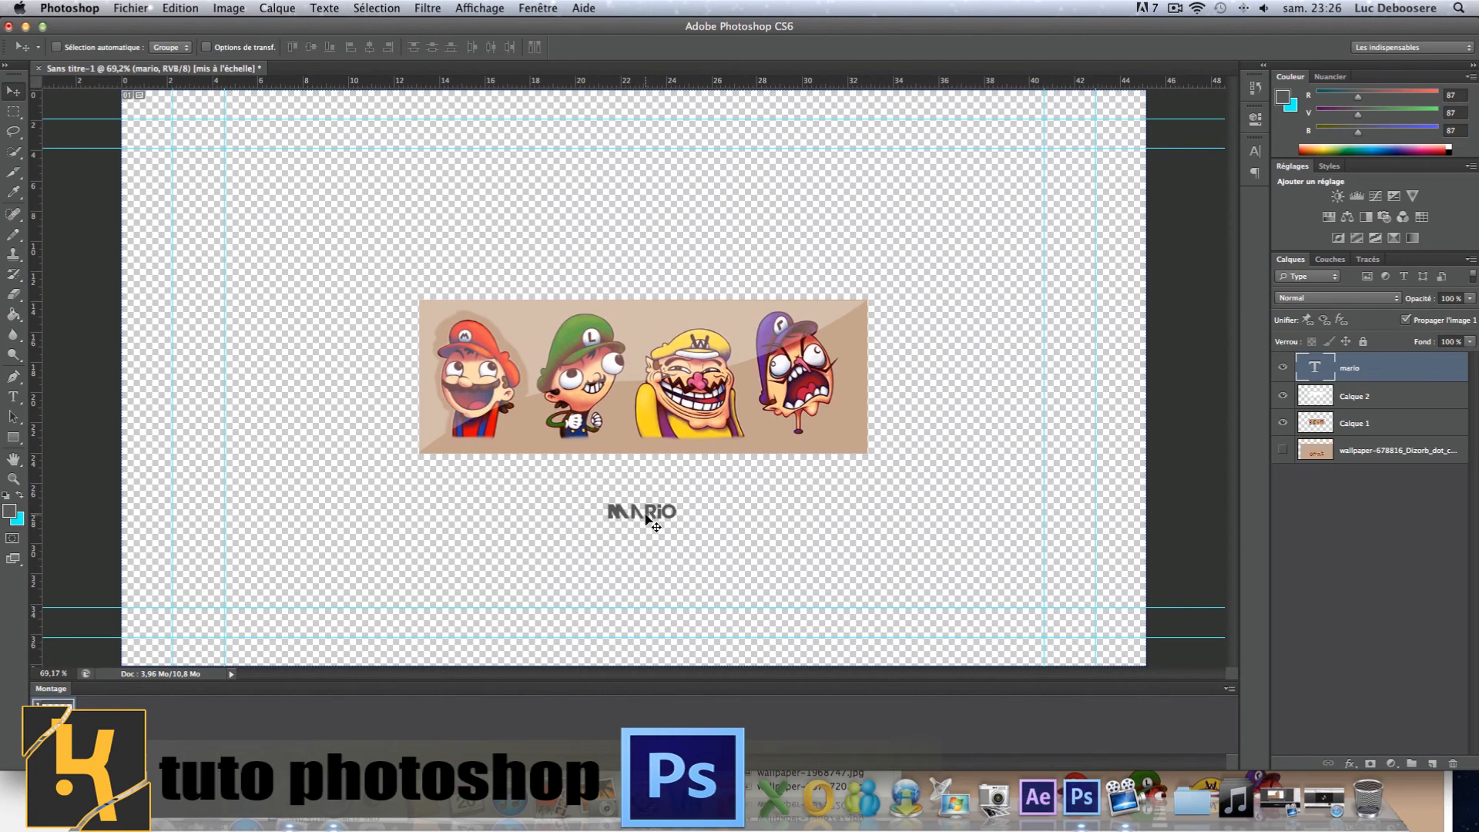
# Scale the mario text to about 580% with Free Transform and position it just below the strip, aligned with its left edge
pyautogui.press('super+t')
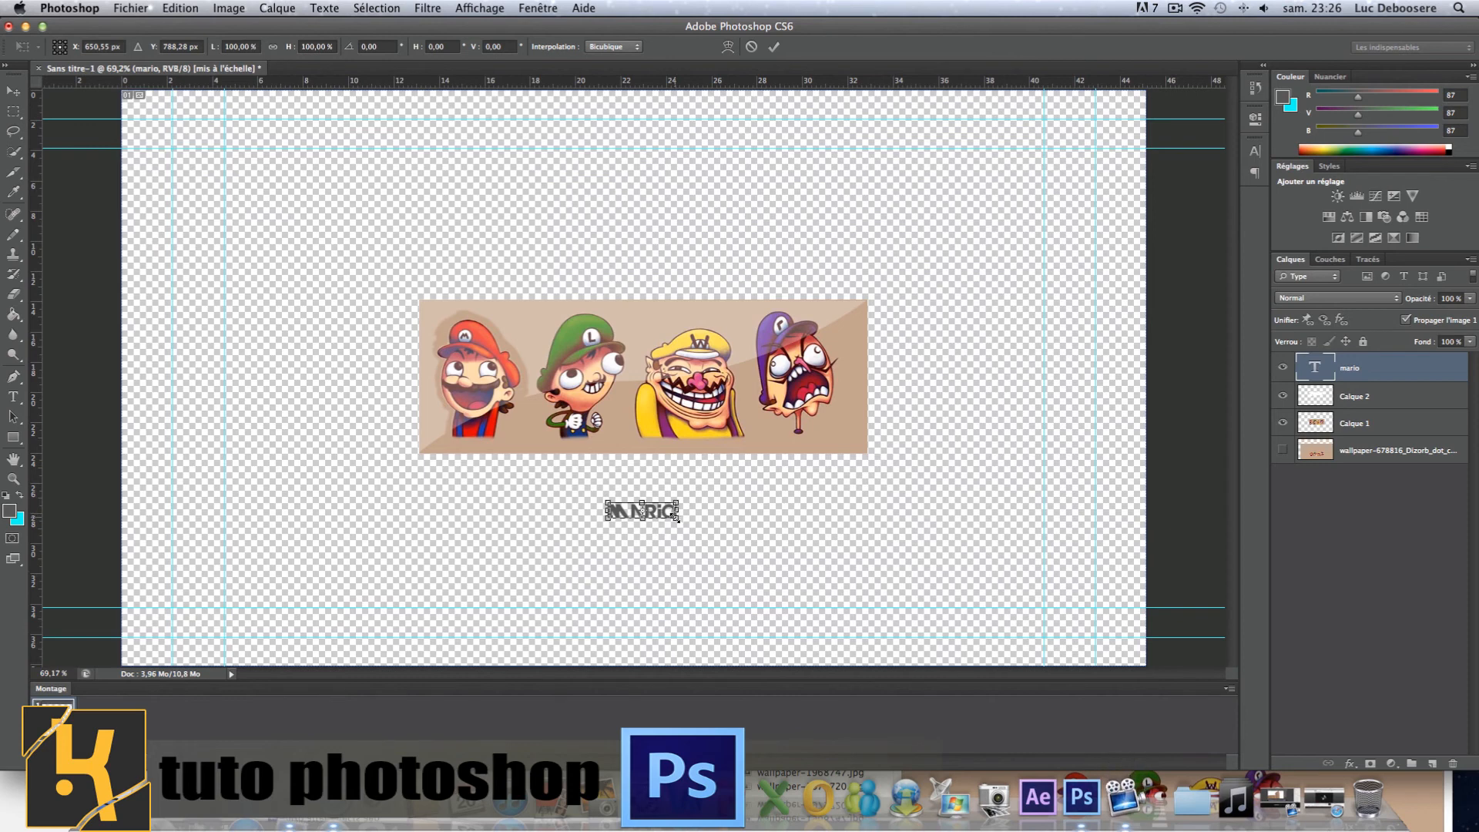
pyautogui.moveTo(677, 520); pyautogui.dragTo(434, 462)
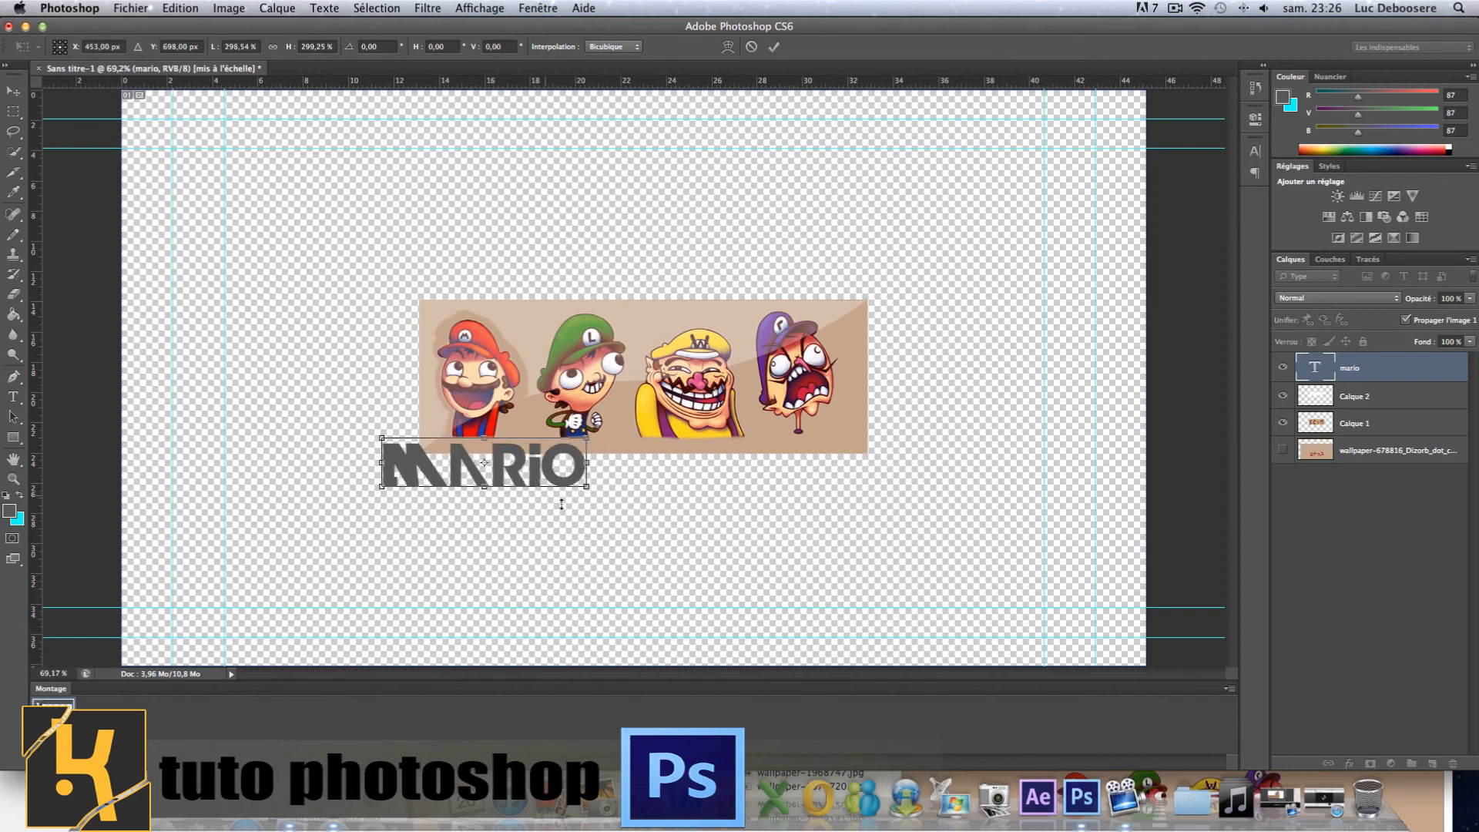
pyautogui.moveTo(589, 488); pyautogui.dragTo(780, 530)
pyautogui.moveTo(685, 483); pyautogui.dragTo(724, 524)
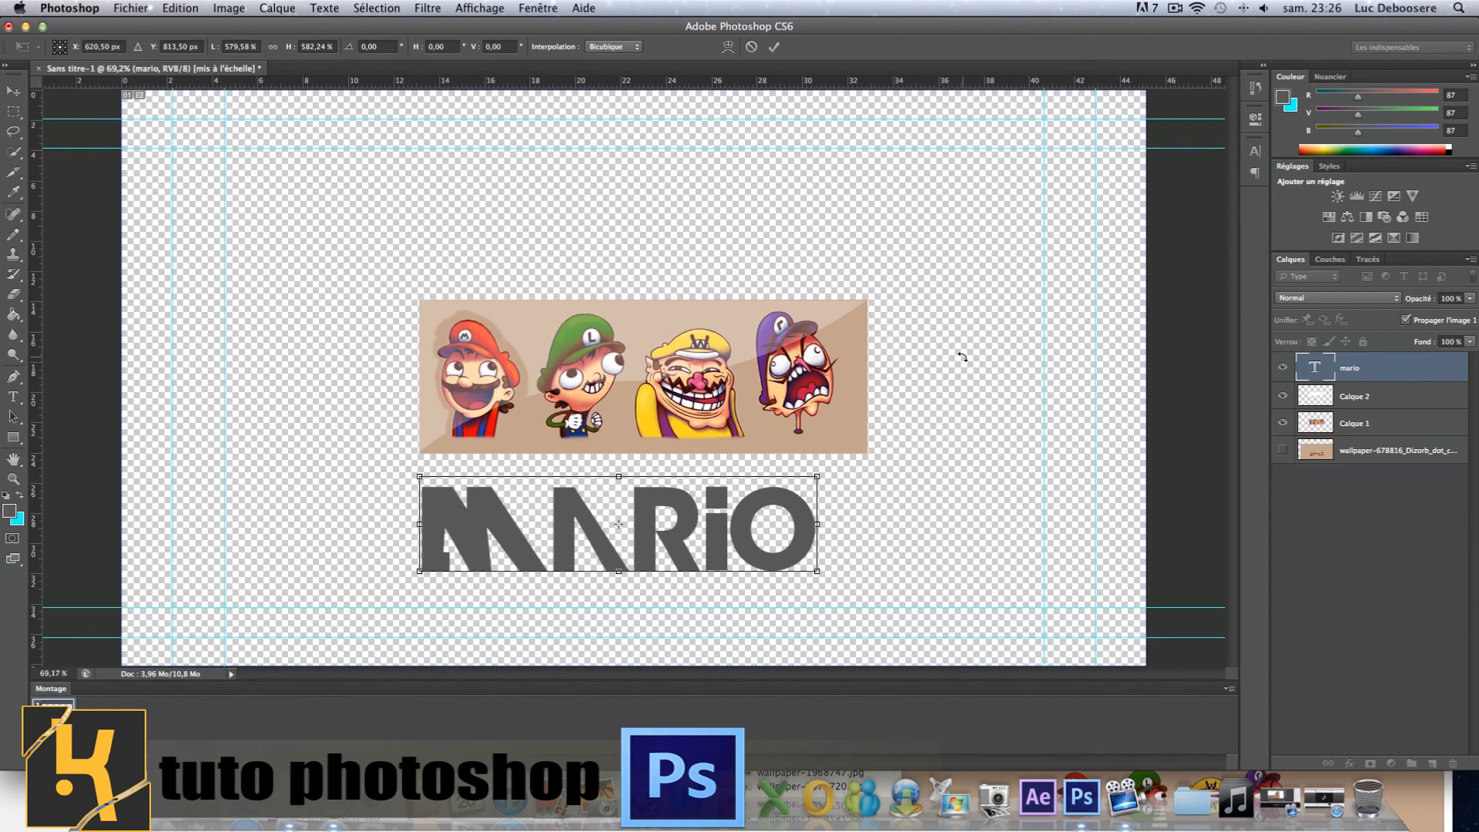
pyautogui.press('Return')
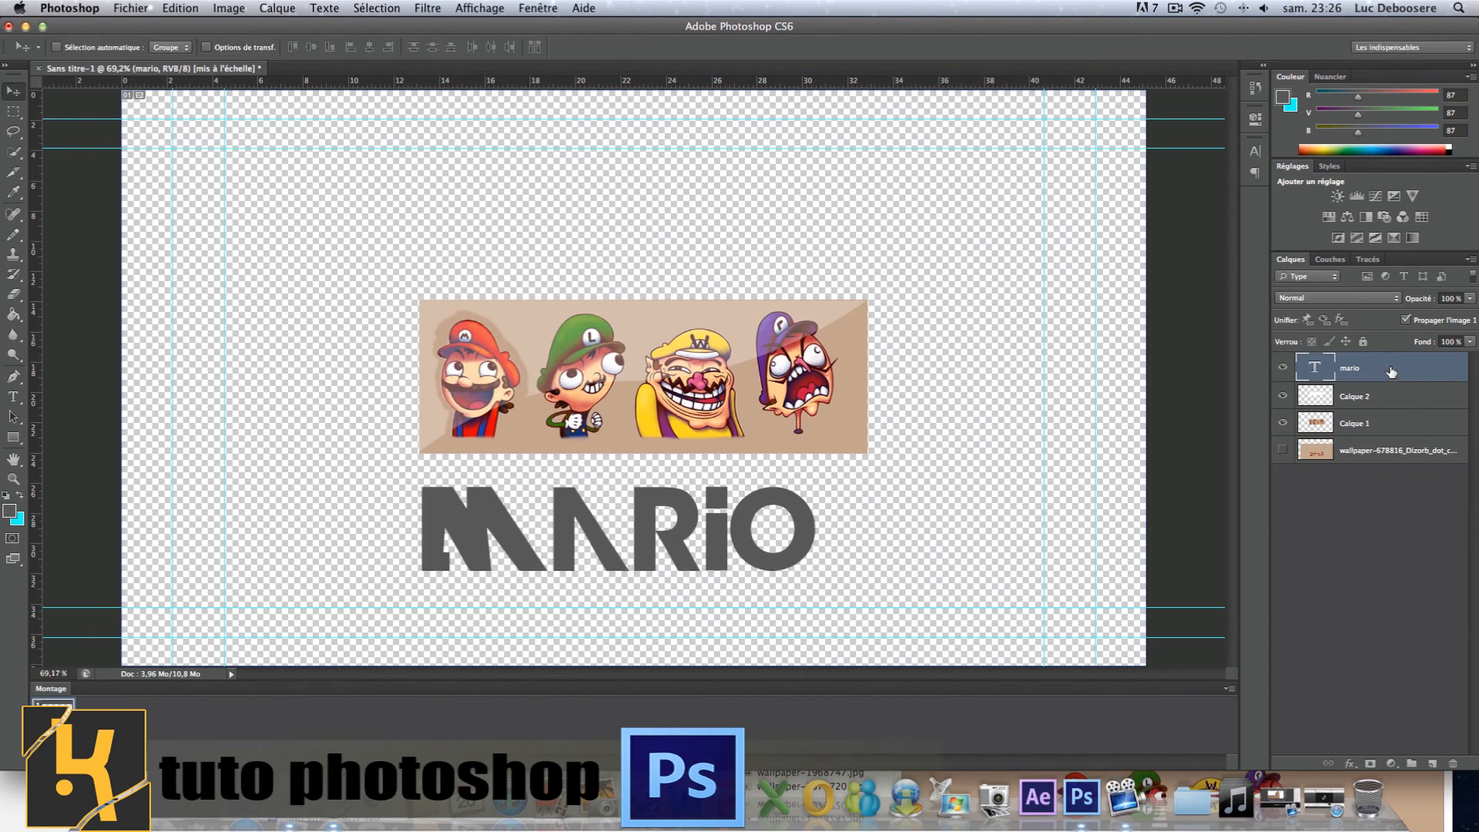
# Open the blending options of the mario text layer and try the Bevel & Emboss effect on and off
pyautogui.doubleClick(1391, 372)
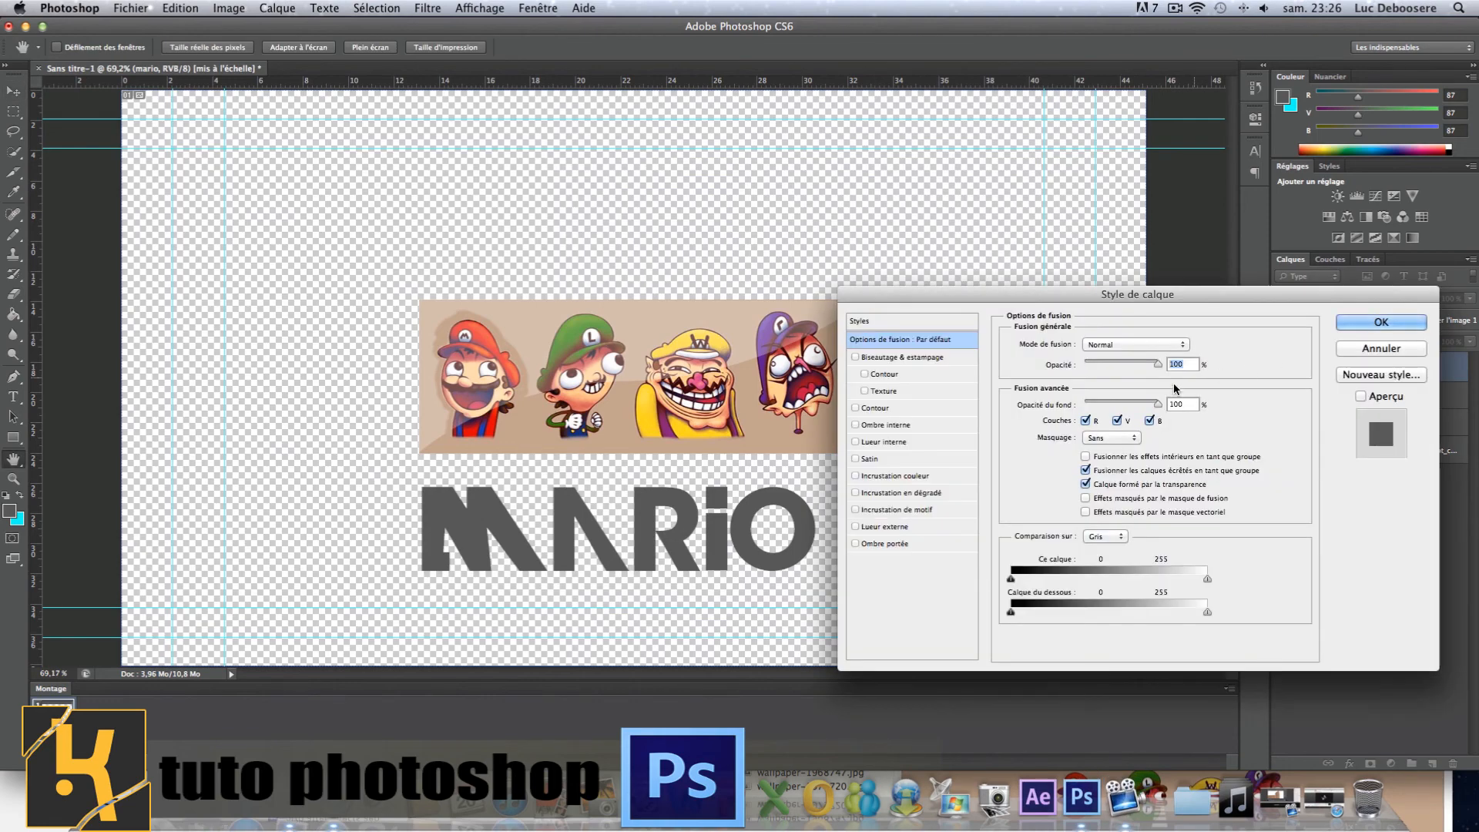
pyautogui.click(1355, 349)
pyautogui.rightClick(1375, 372)
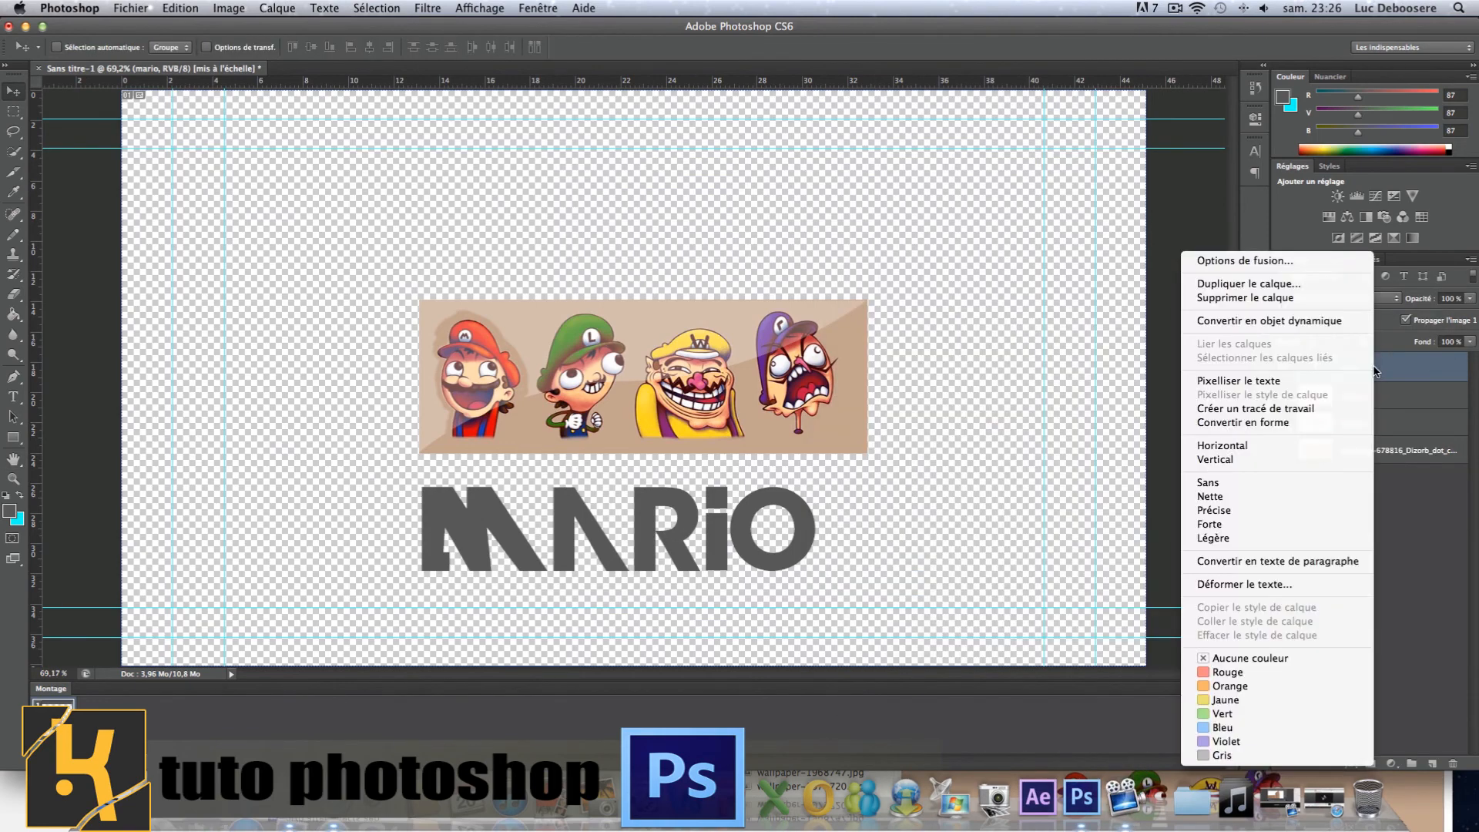
pyautogui.click(1244, 262)
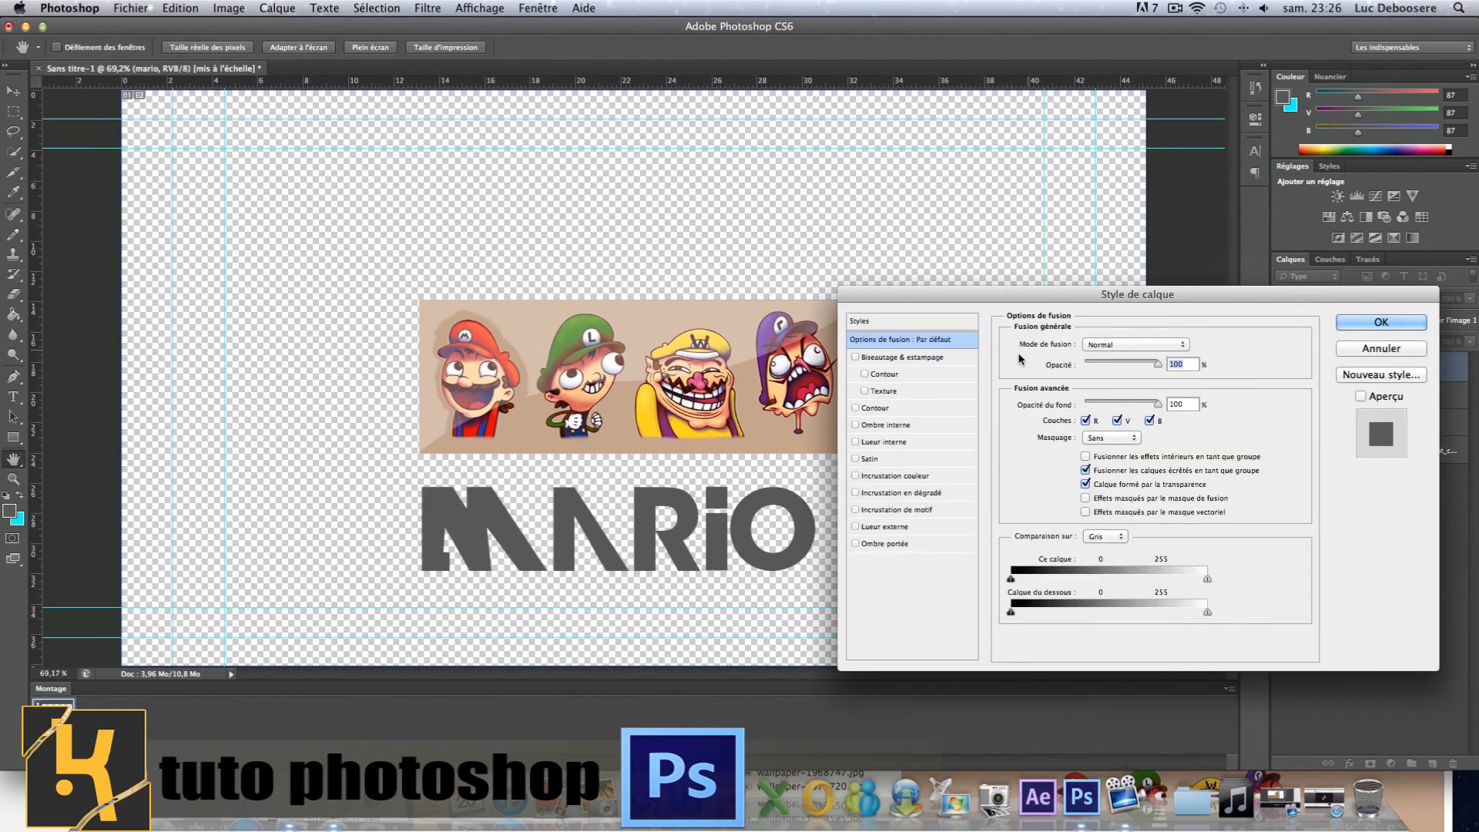
pyautogui.click(900, 356)
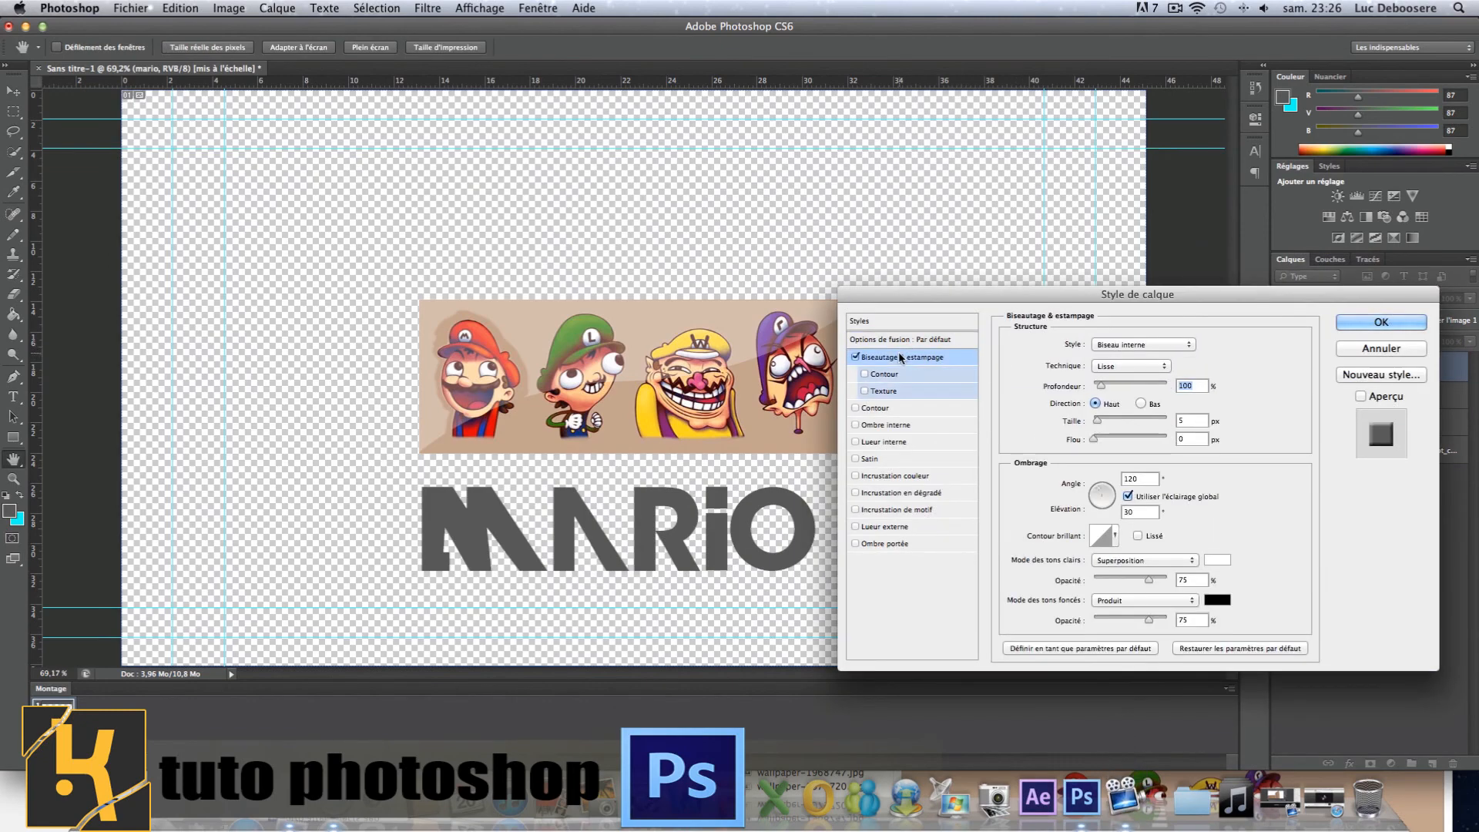
pyautogui.click(855, 357)
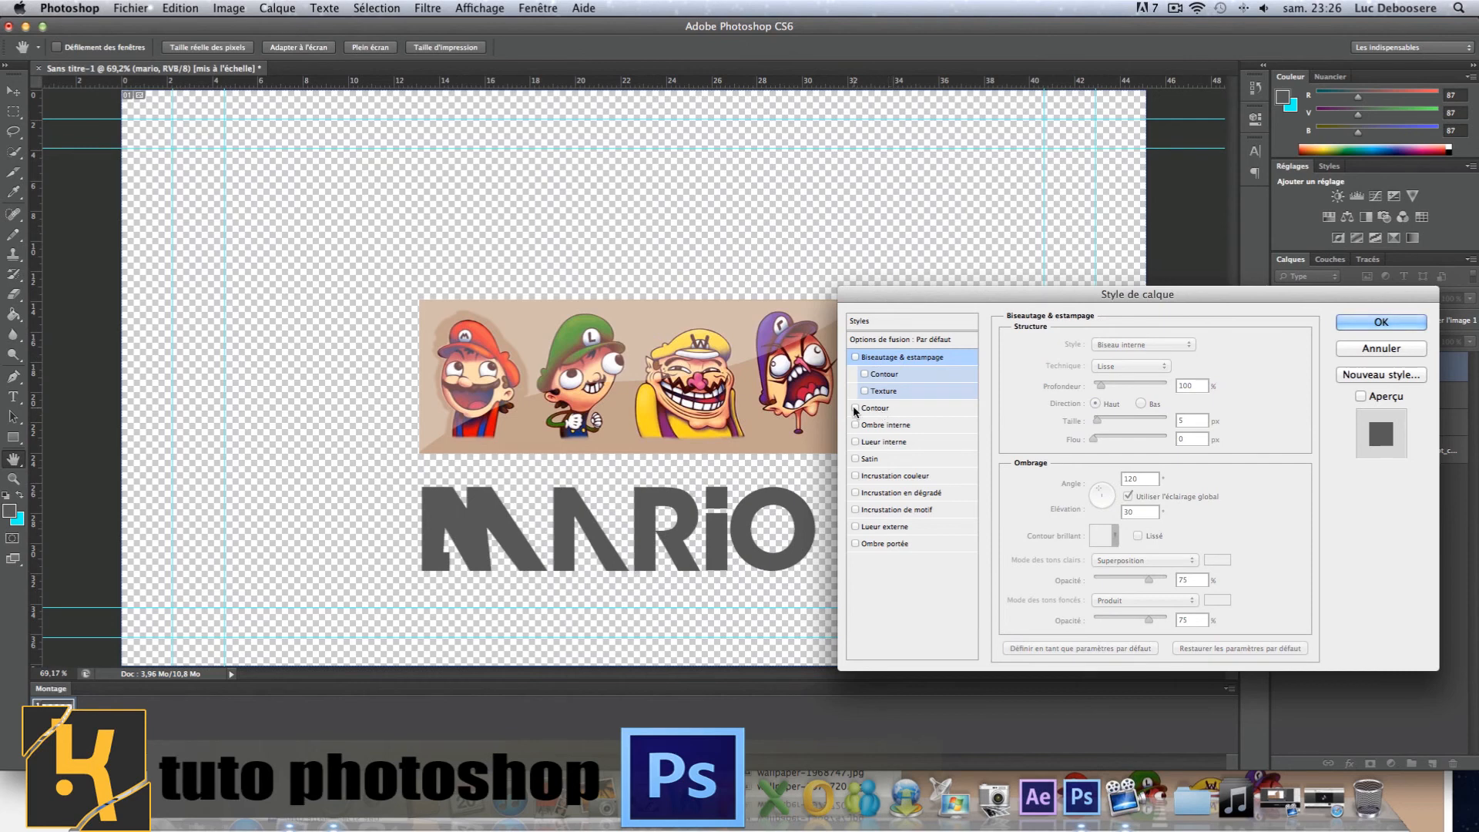
# Enable a black stroke on the mario text layer with a size of 1 px
pyautogui.click(884, 410)
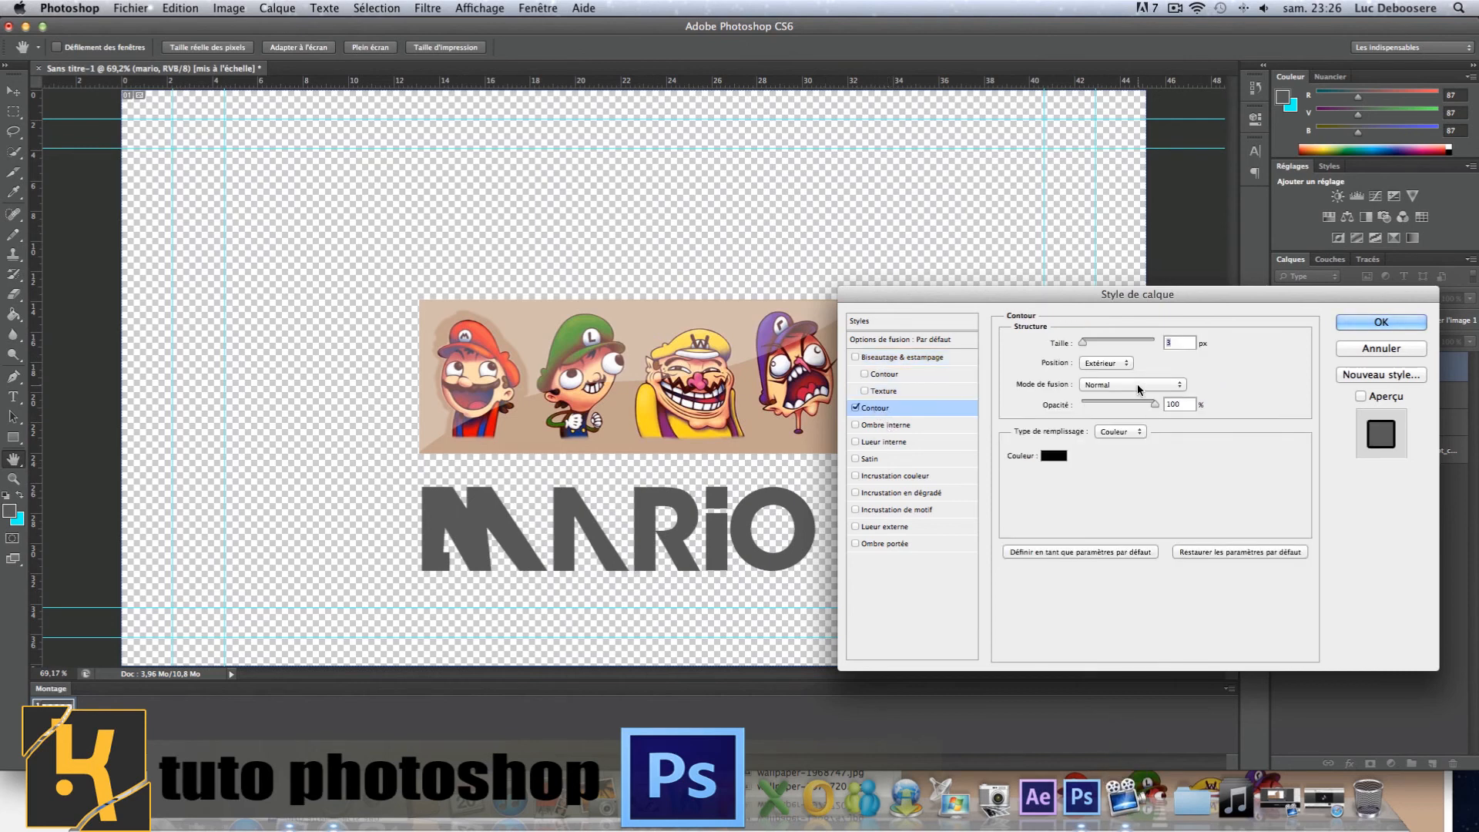
pyautogui.moveTo(1086, 342); pyautogui.dragTo(1034, 360)
pyautogui.click(1053, 455)
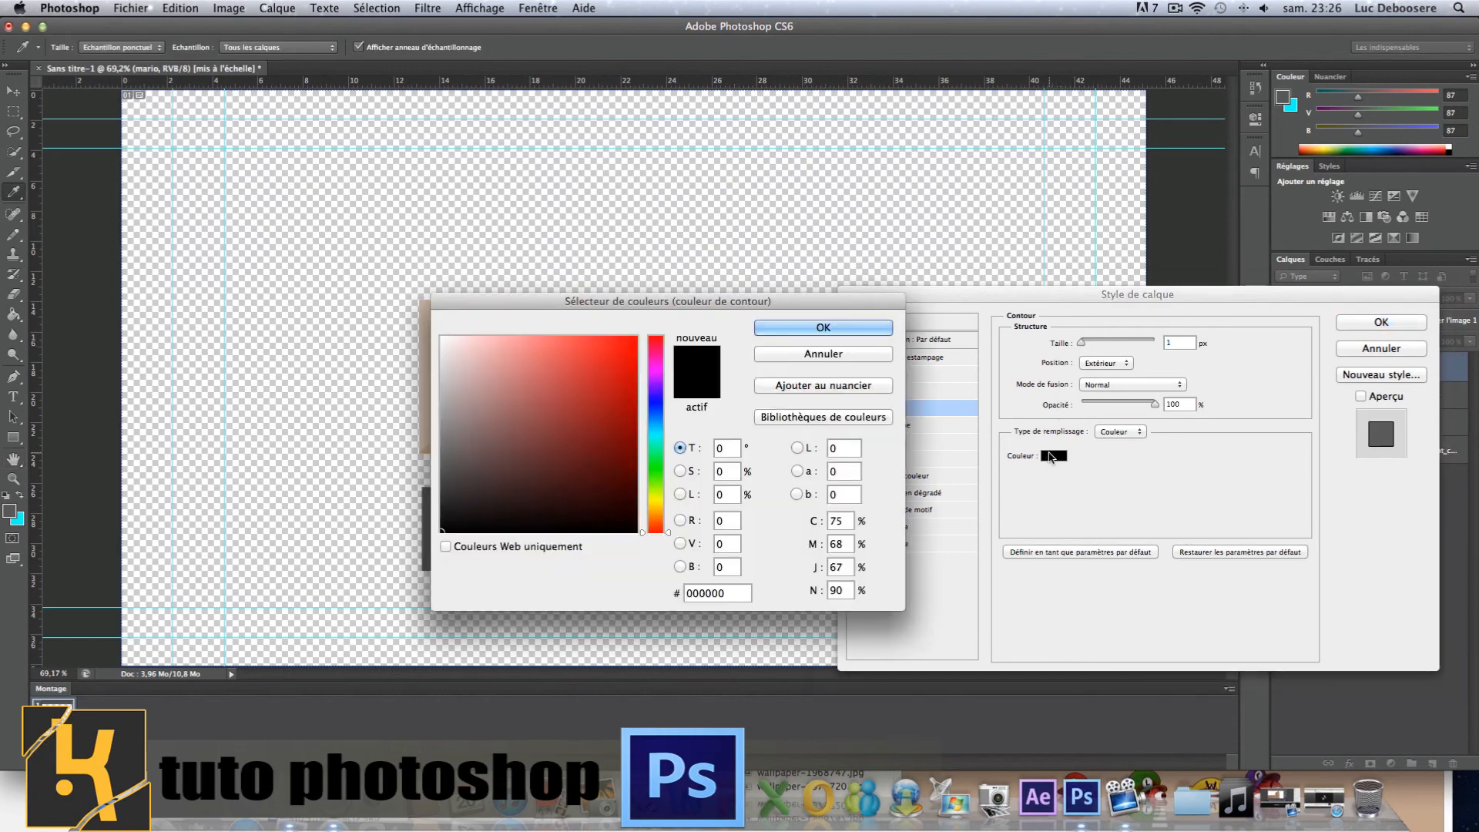
pyautogui.click(862, 330)
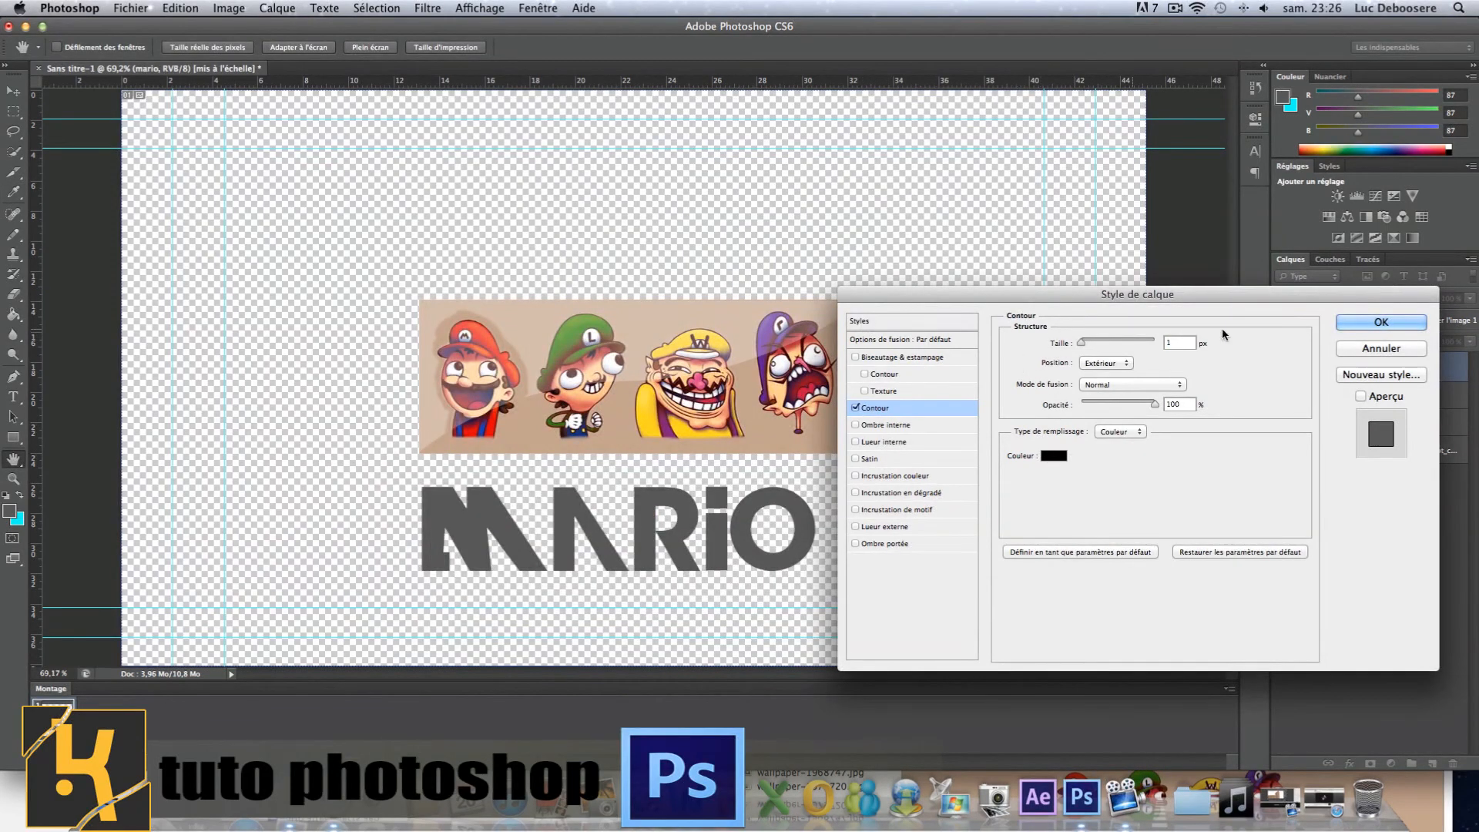
# Reopen the mario text layer's blending options and try an outside stroke in black with a size of 5 px
pyautogui.click(1380, 349)
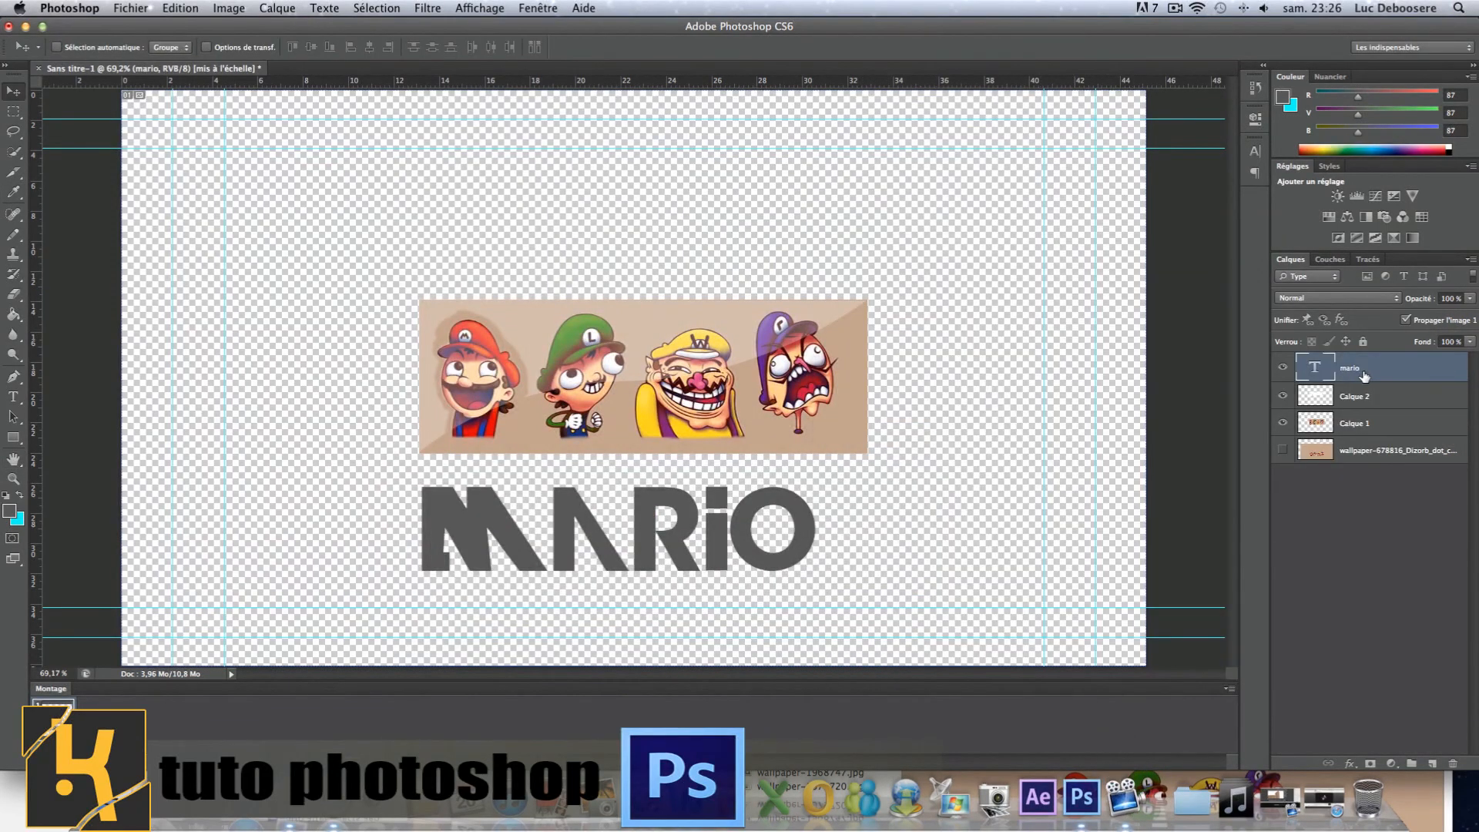
pyautogui.doubleClick(1361, 371)
pyautogui.doubleClick(1401, 369)
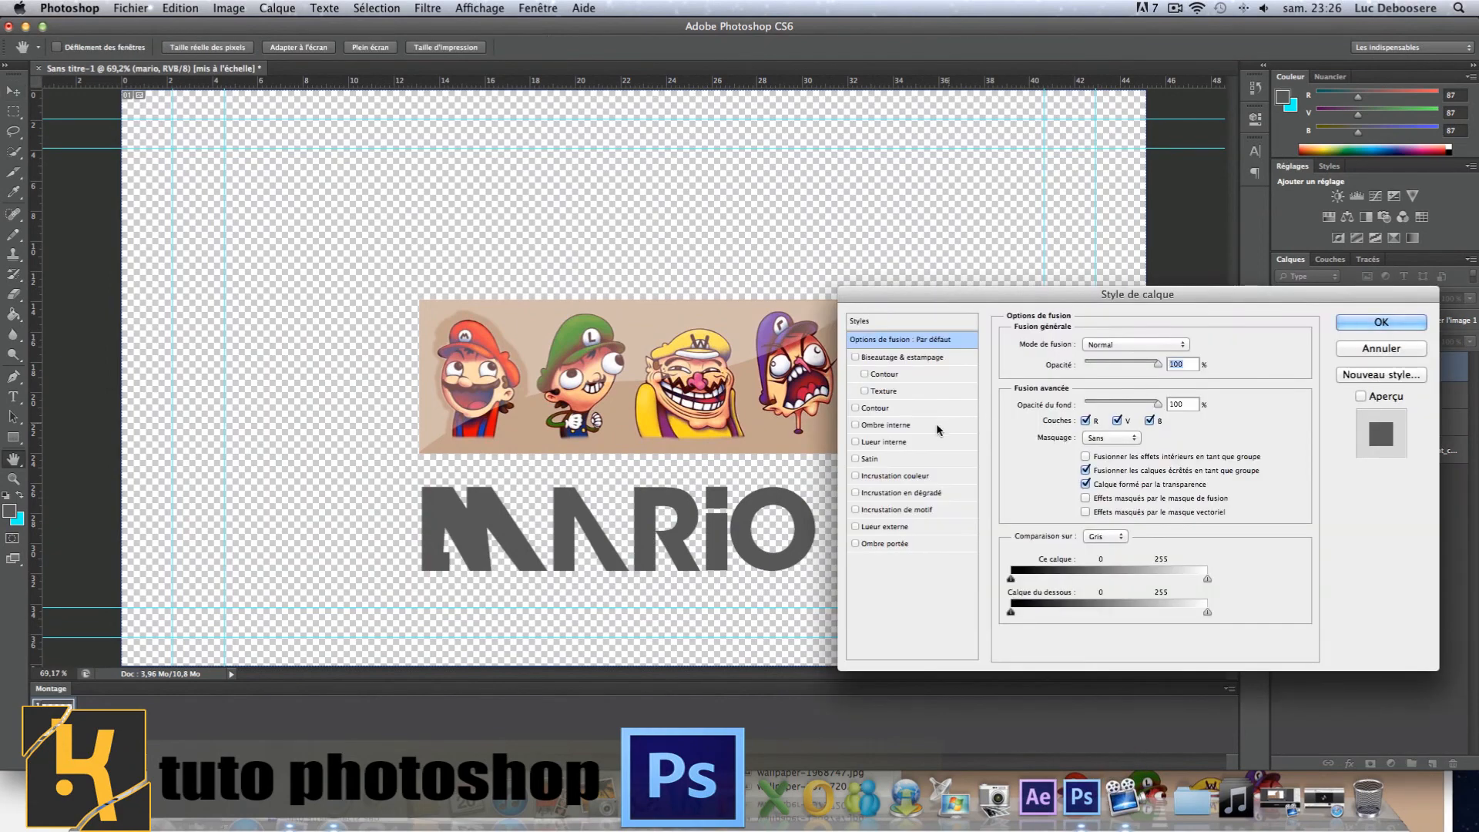
pyautogui.click(896, 409)
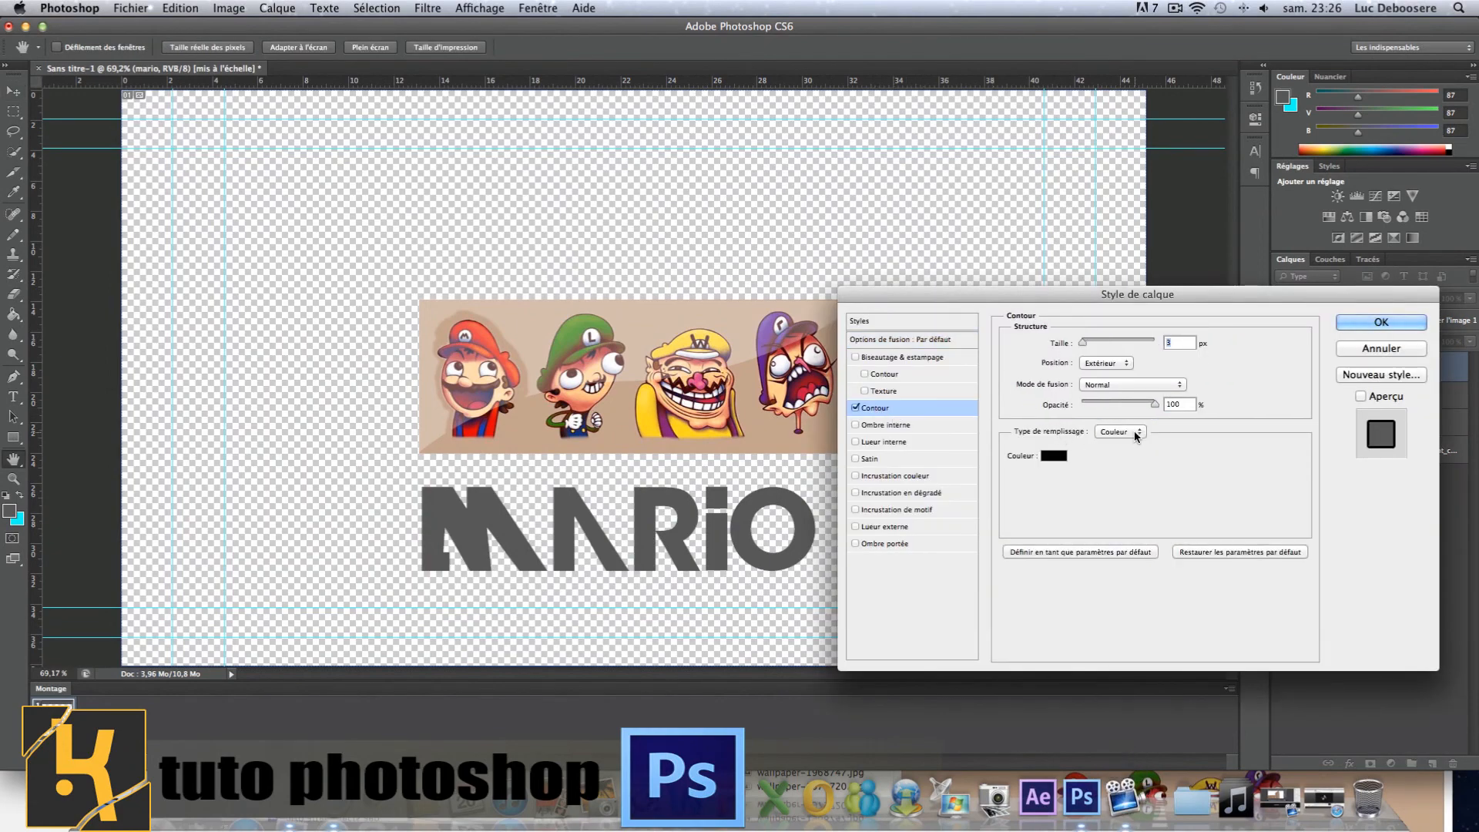
pyautogui.click(1114, 368)
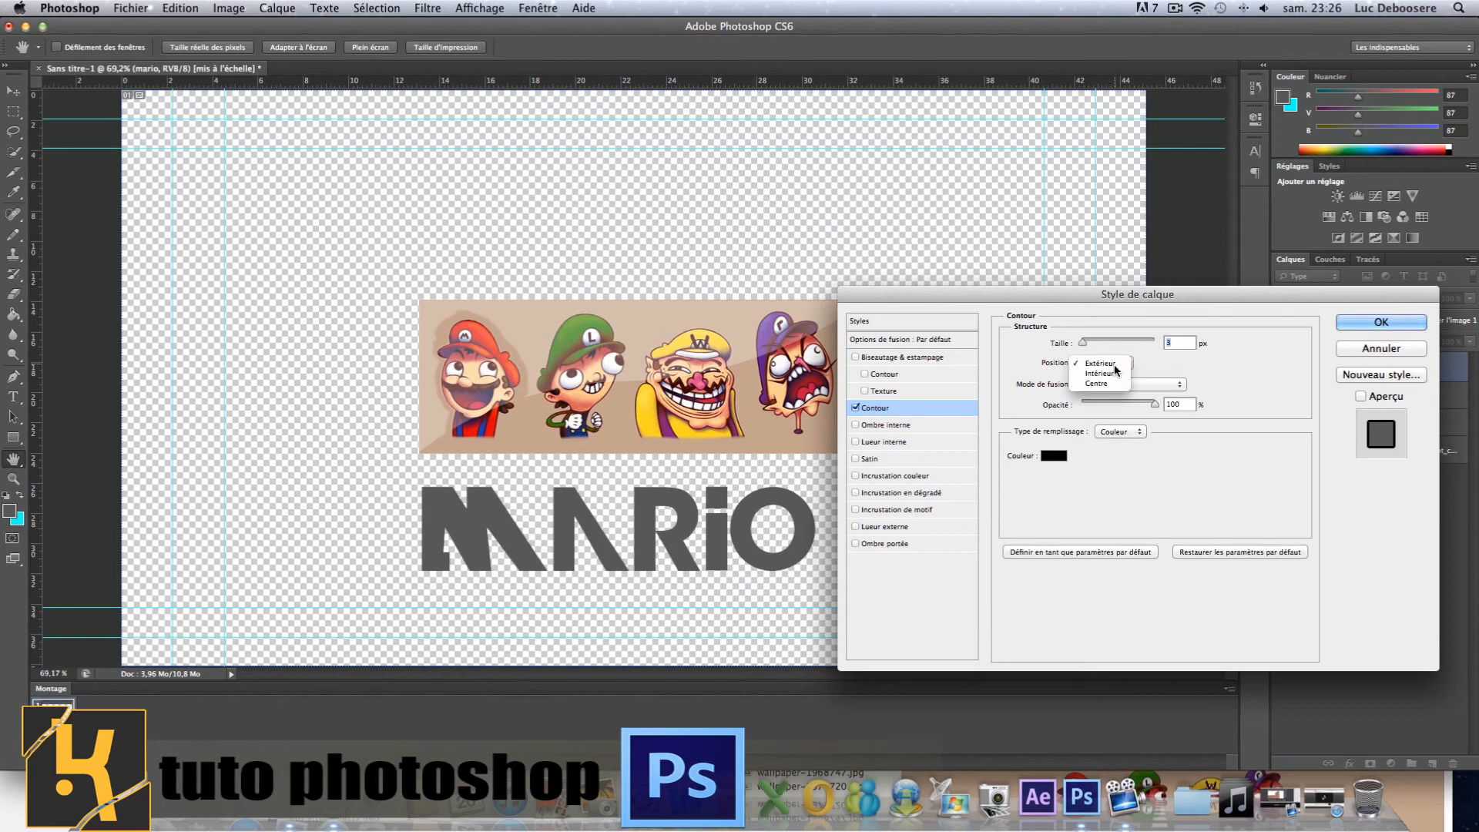
pyautogui.click(1109, 364)
pyautogui.click(1120, 382)
pyautogui.click(1120, 384)
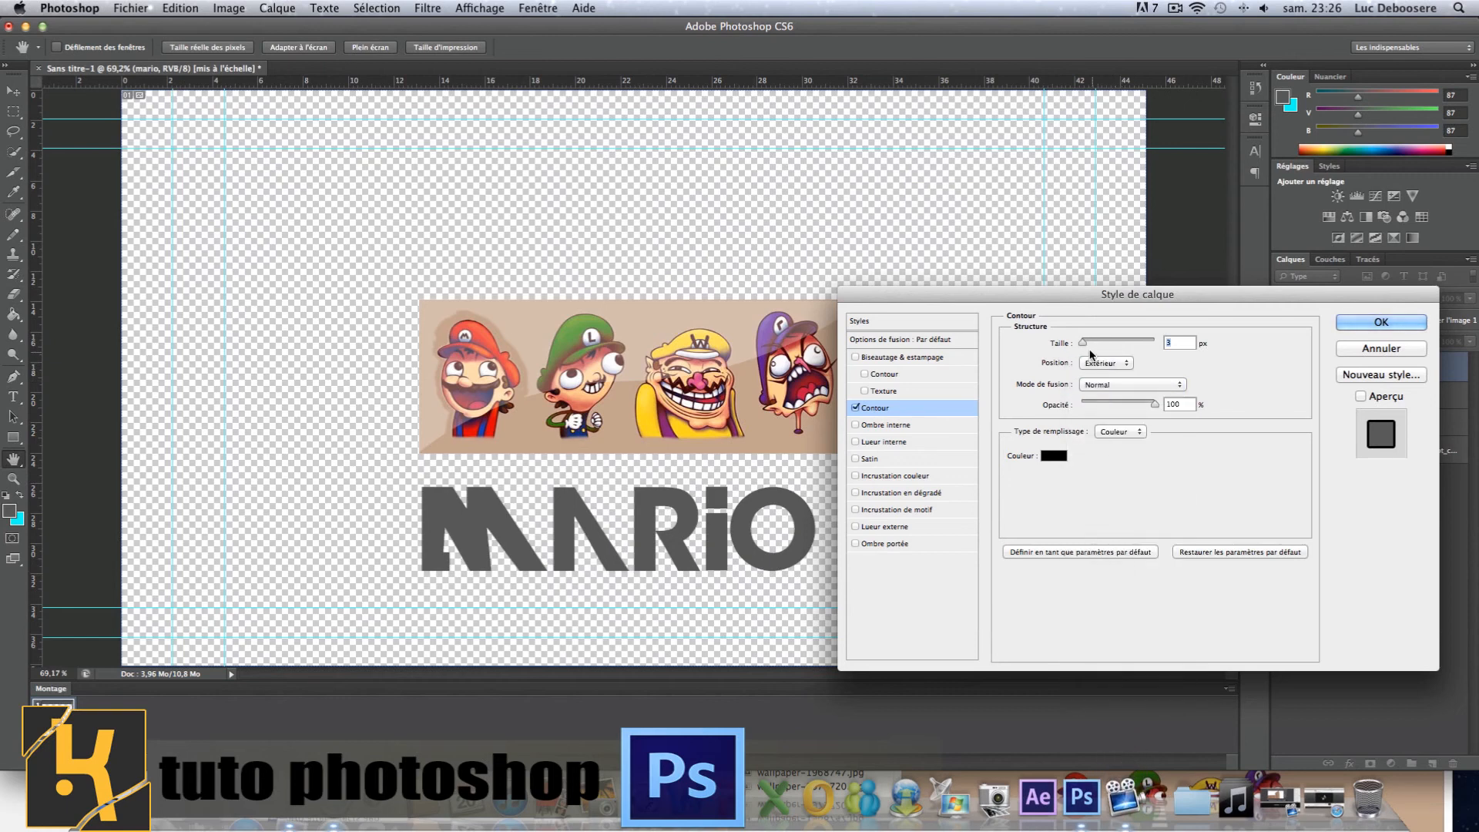
pyautogui.moveTo(1083, 342)
pyautogui.mouseDown()
pyautogui.moveTo(1115, 343)
pyautogui.moveTo(1085, 343)
pyautogui.mouseUp()
pyautogui.click(1063, 455)
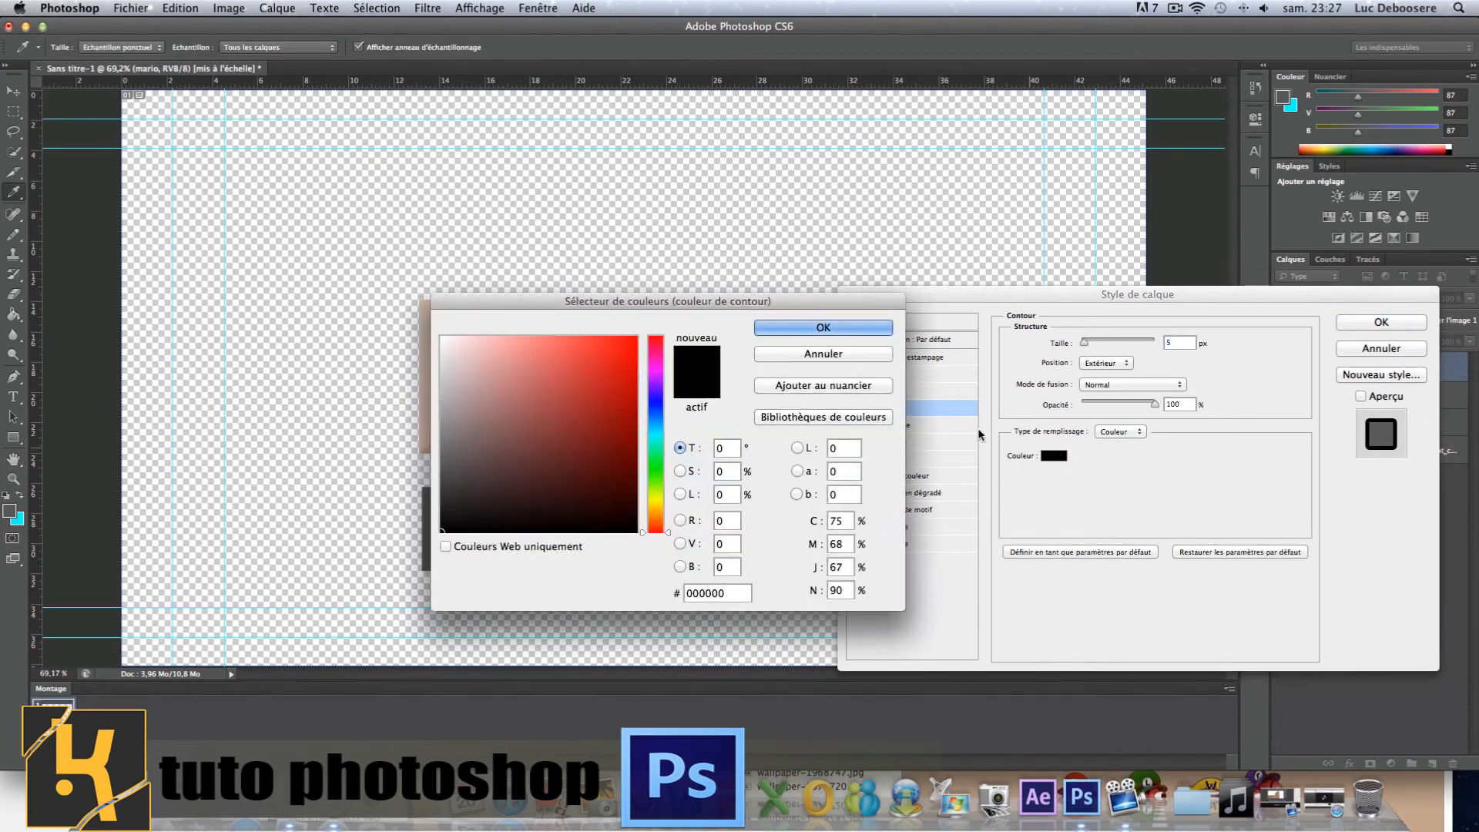
pyautogui.click(822, 350)
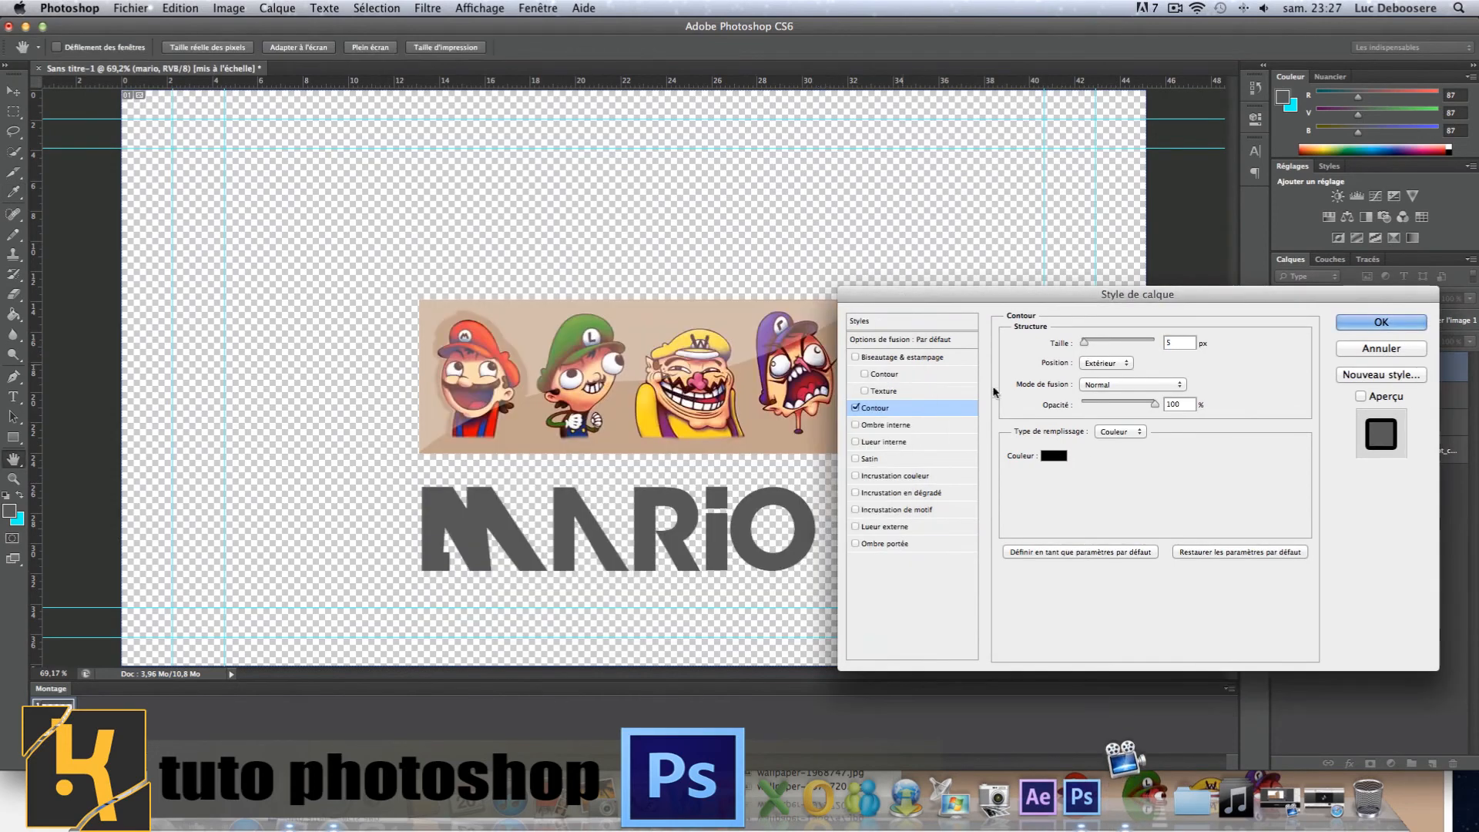
# Try the Inner Shadow and Drop Shadow effects on the mario text on and off and discard the layer style changes
pyautogui.click(856, 408)
pyautogui.click(855, 424)
pyautogui.click(855, 424)
pyautogui.click(856, 543)
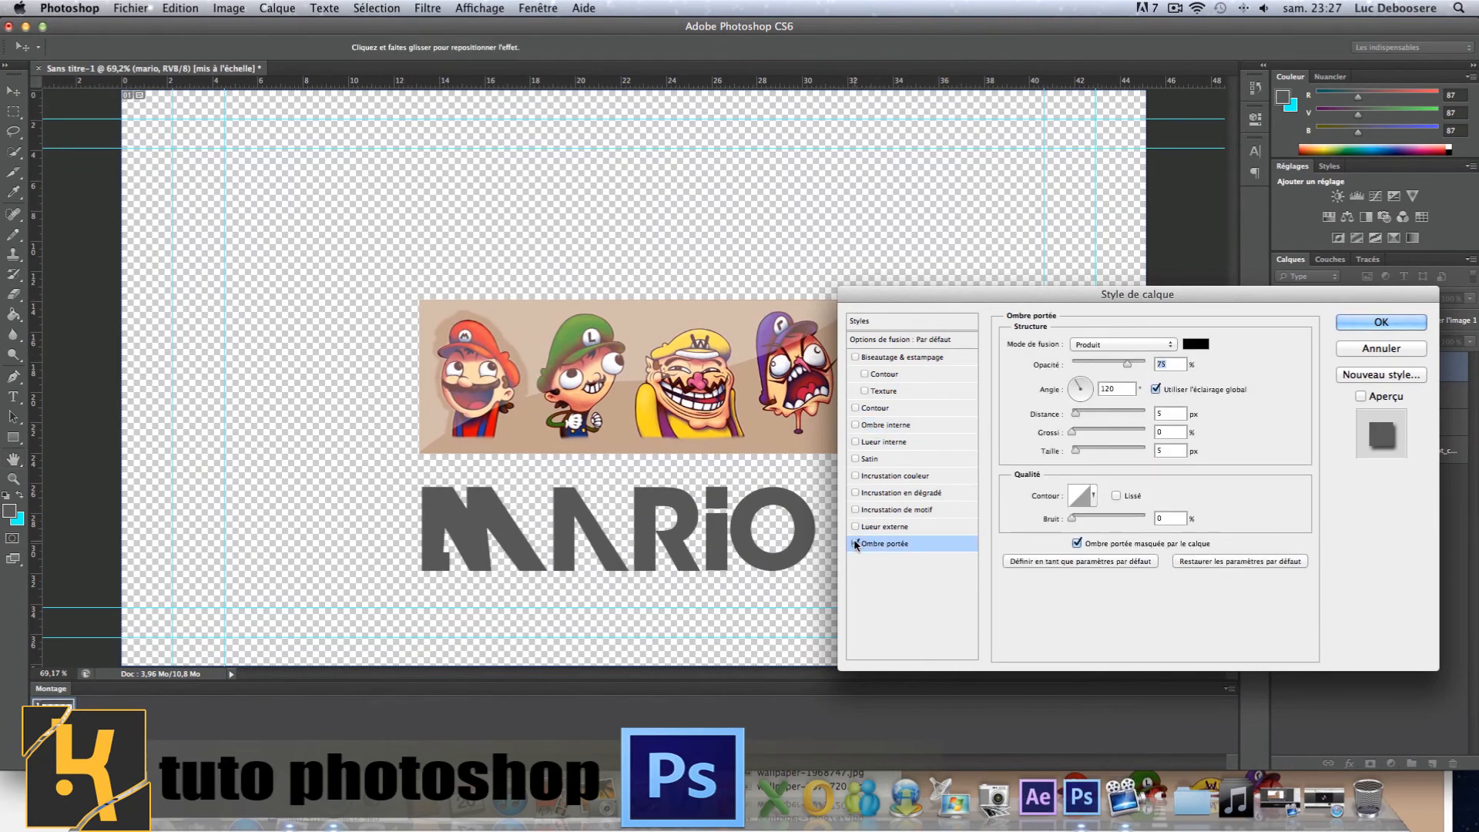
pyautogui.click(856, 543)
pyautogui.click(856, 527)
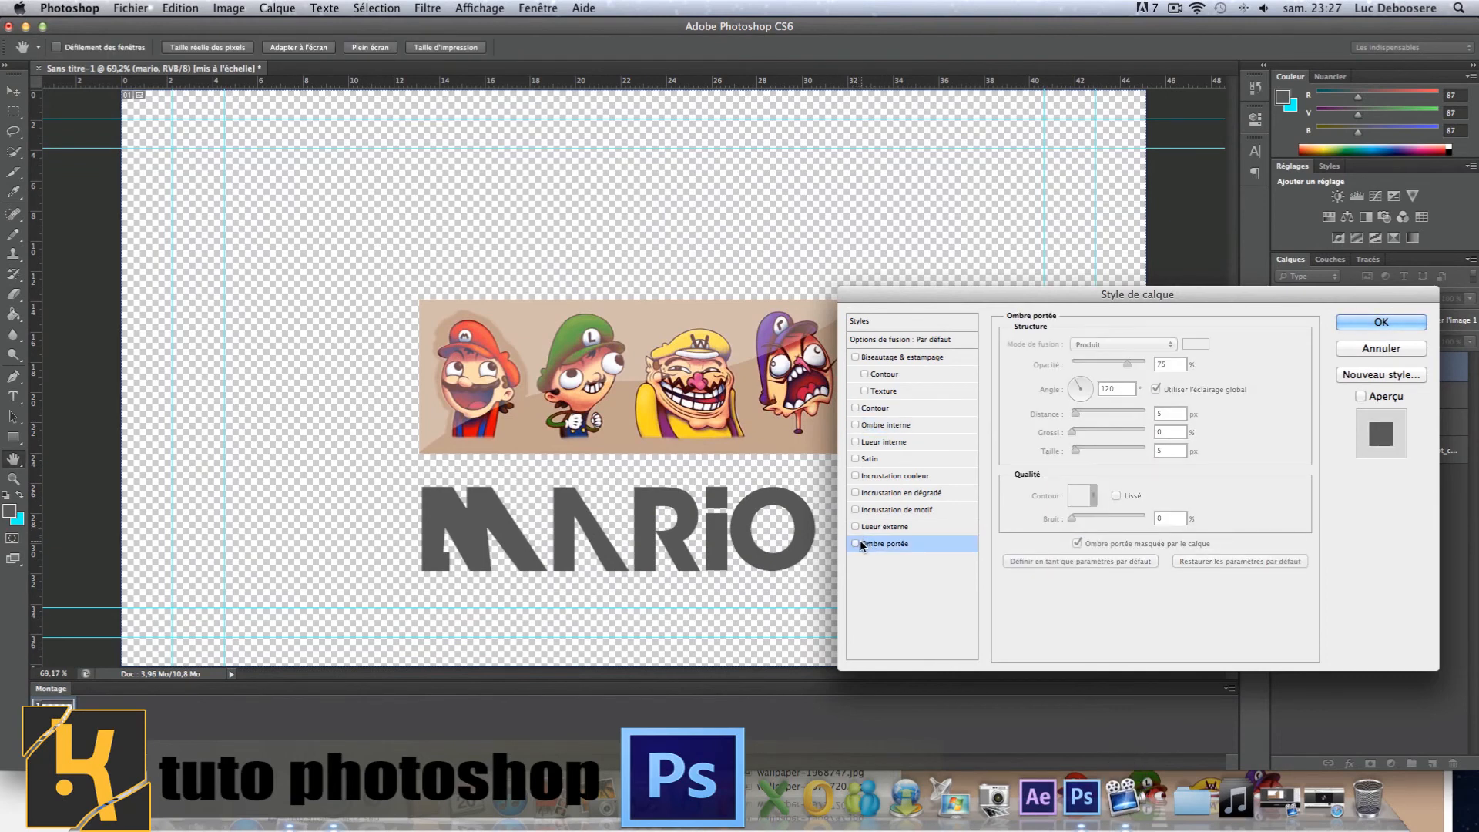
pyautogui.click(860, 543)
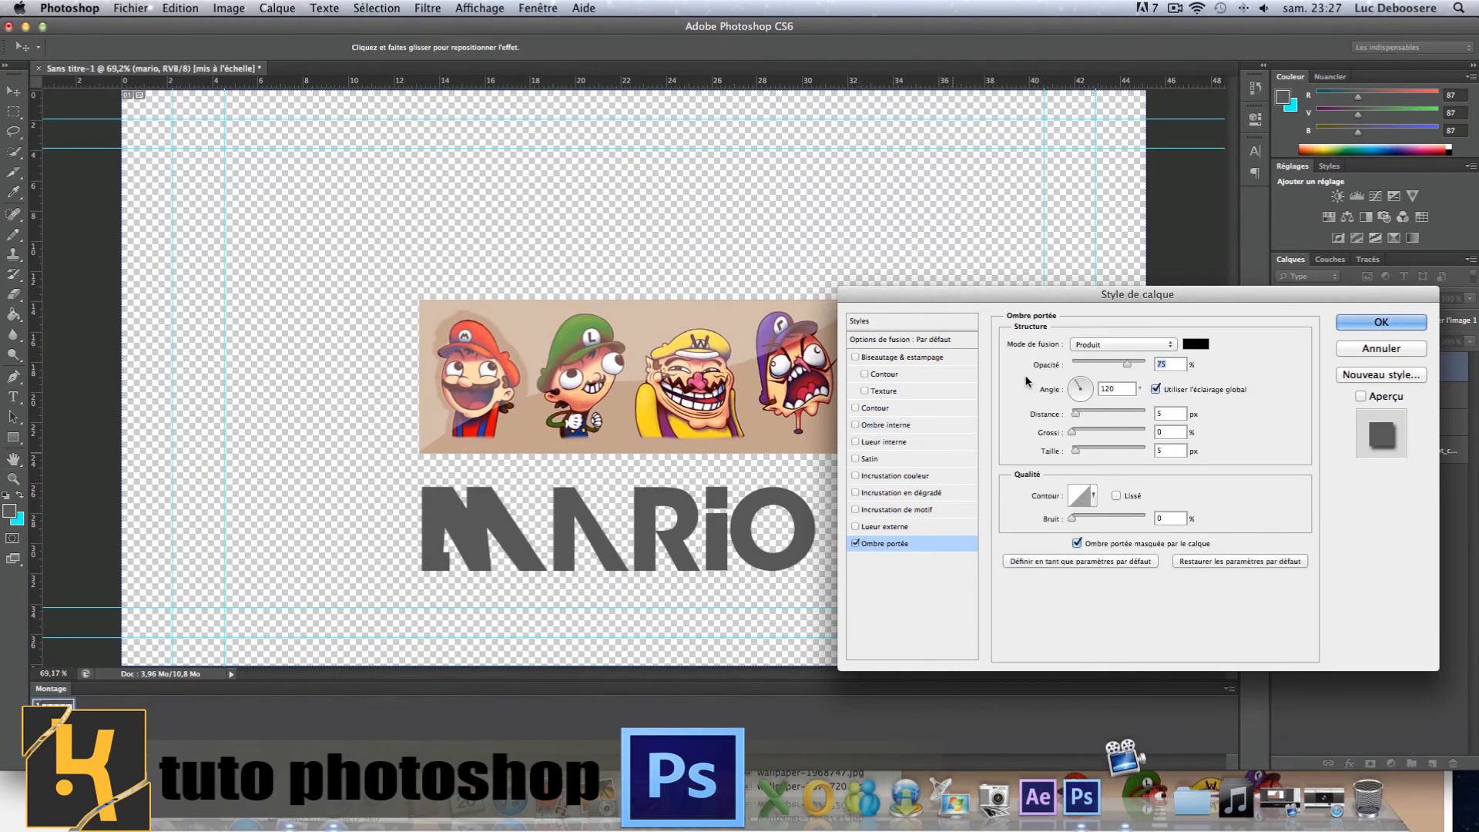
pyautogui.click(855, 544)
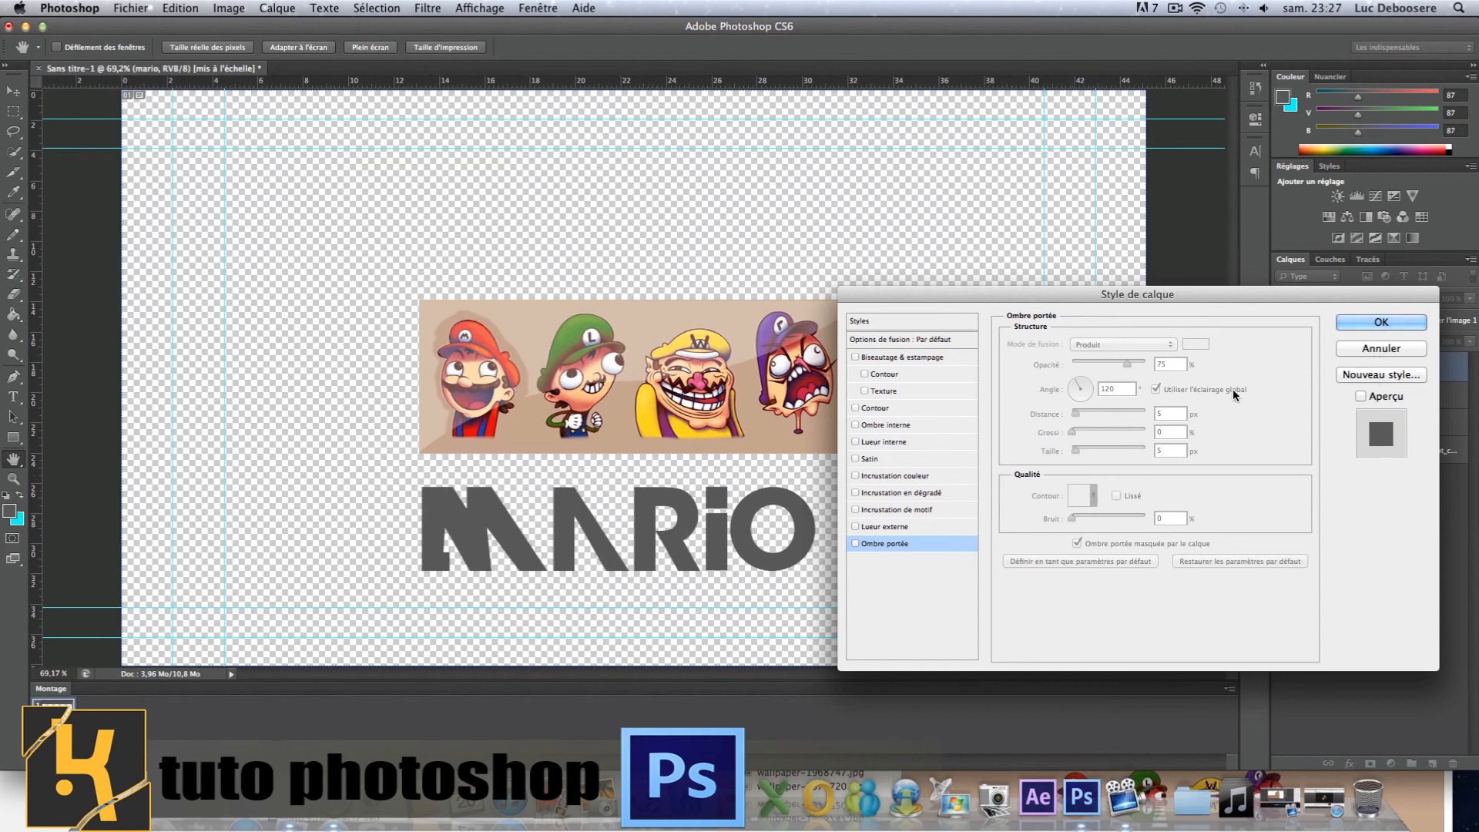
pyautogui.click(1364, 350)
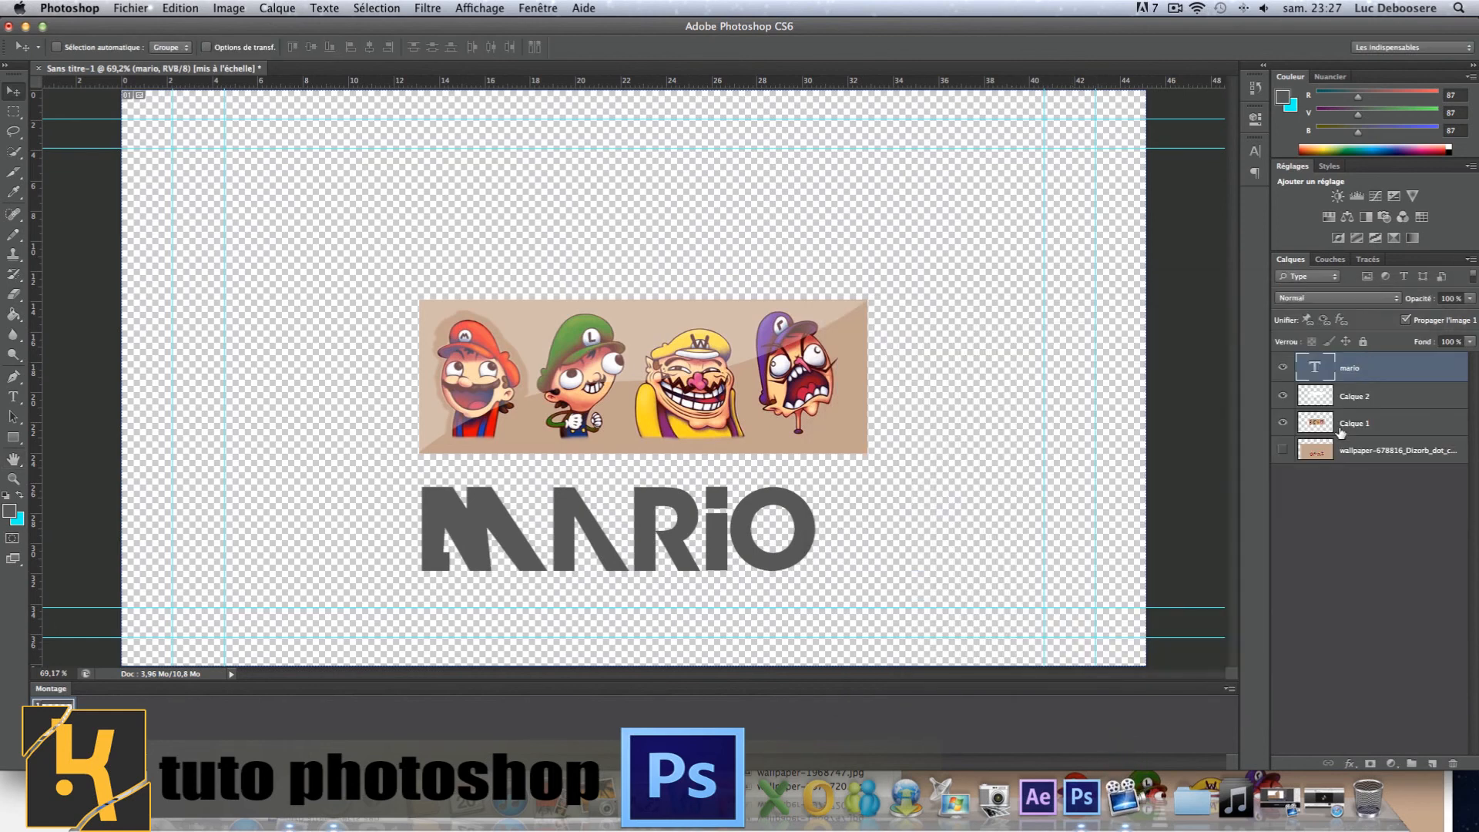
# With no layer selected, try the Path Selection tool across the strip and text and pick the Direct Selection tool
pyautogui.click(1303, 494)
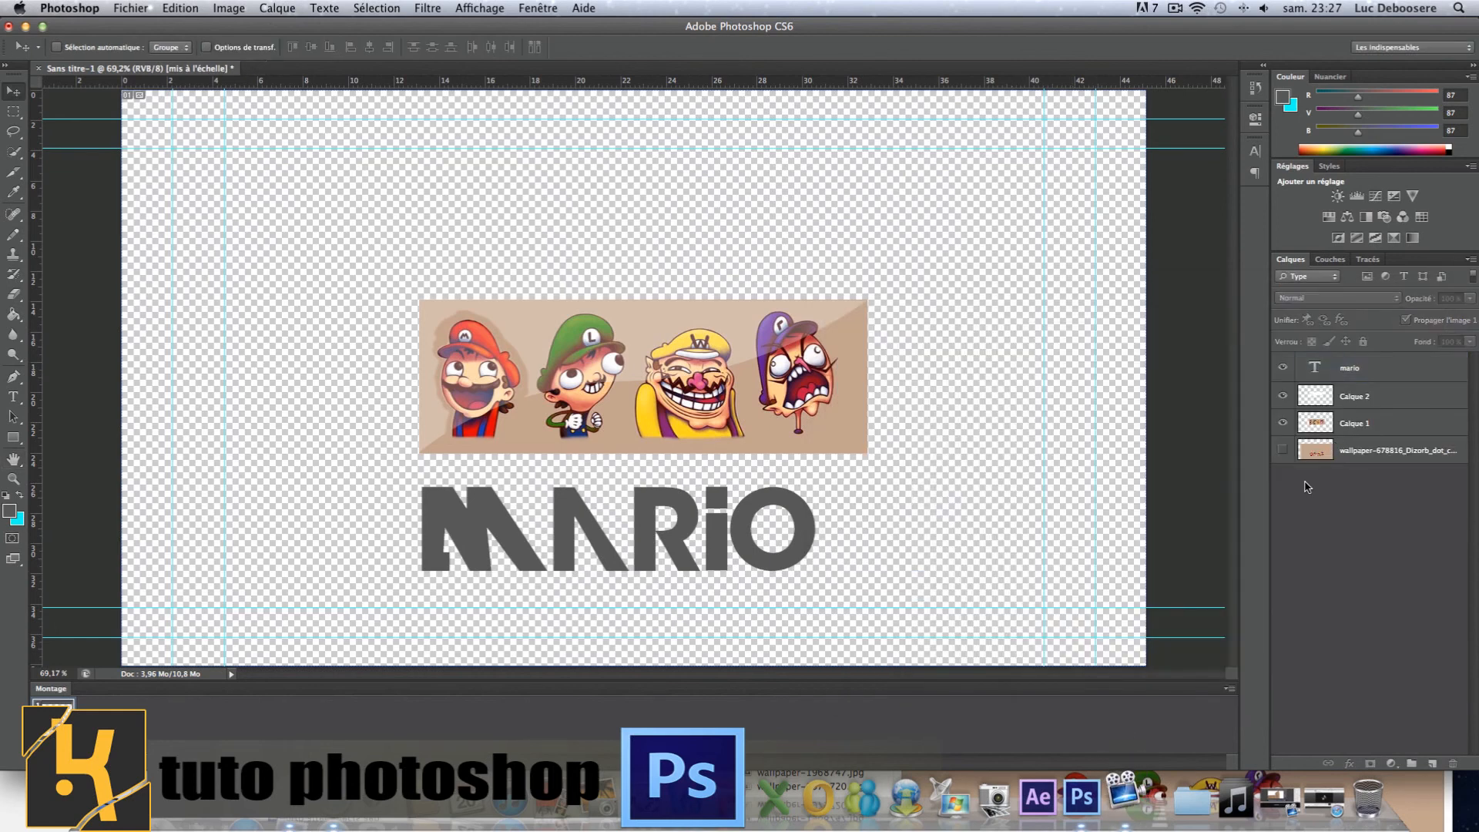
pyautogui.click(14, 428)
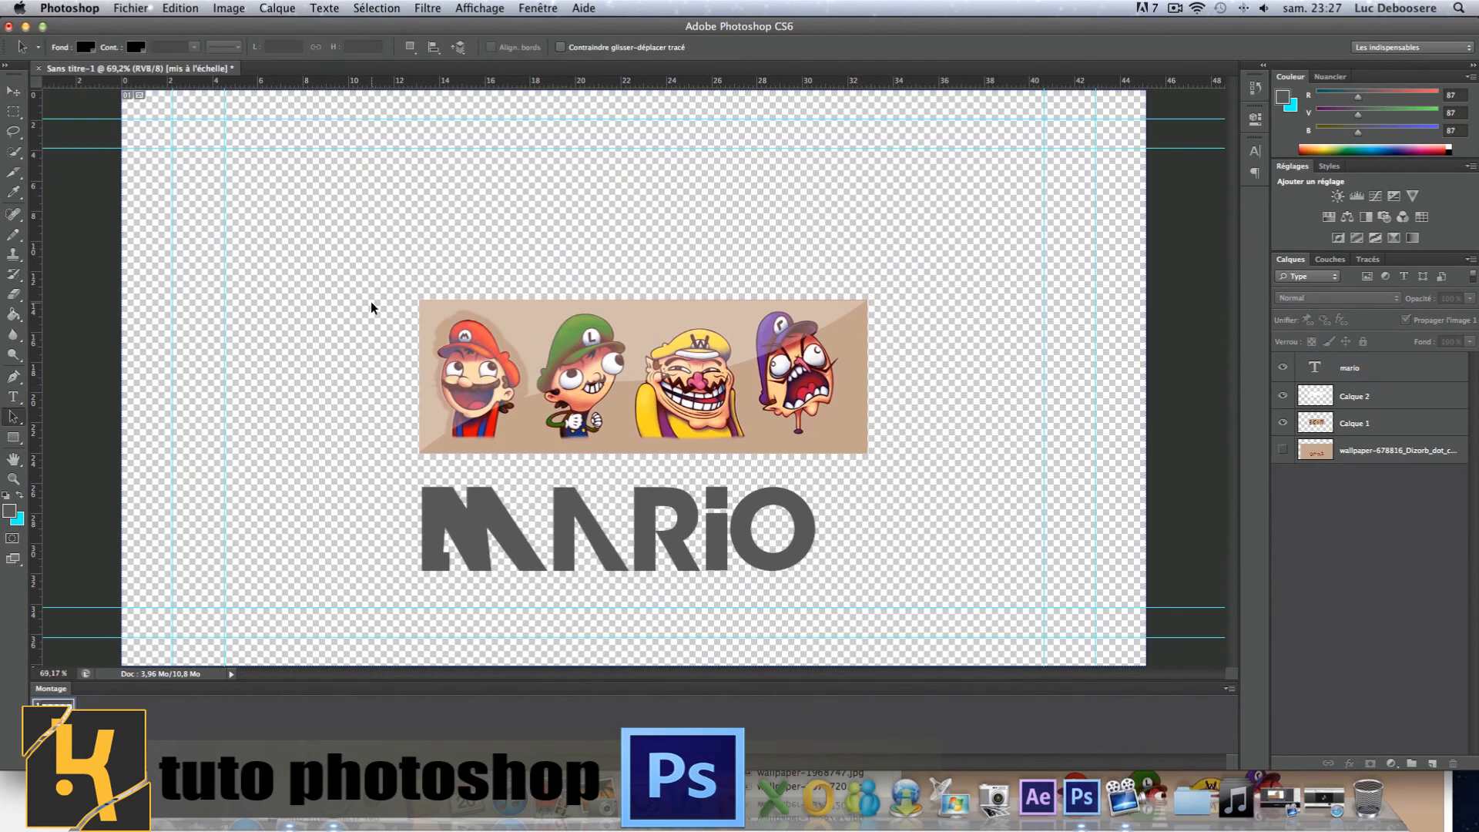
pyautogui.moveTo(349, 238); pyautogui.dragTo(818, 532)
pyautogui.moveTo(974, 263); pyautogui.dragTo(431, 611)
pyautogui.click(23, 422)
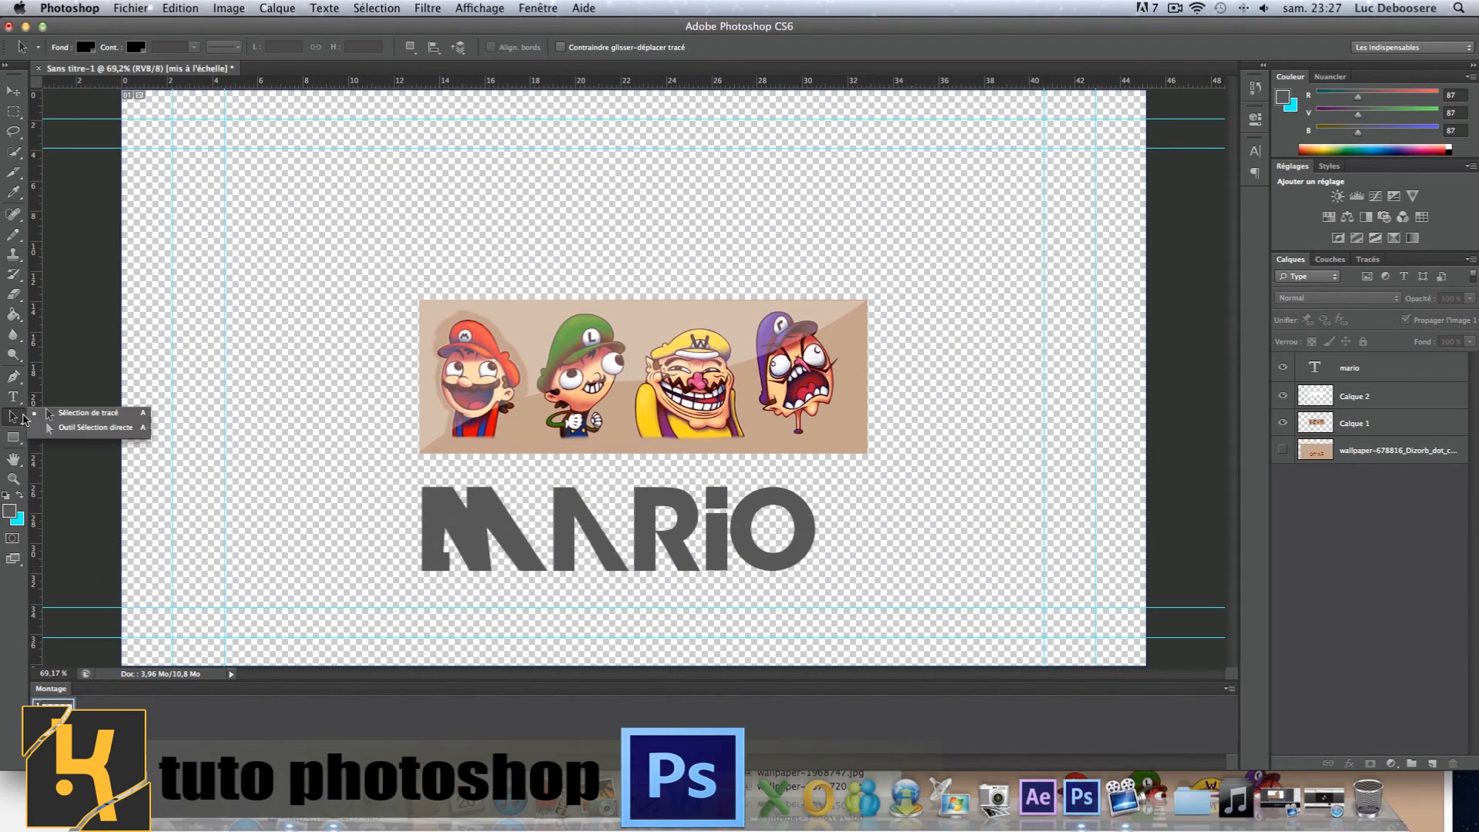
pyautogui.click(58, 434)
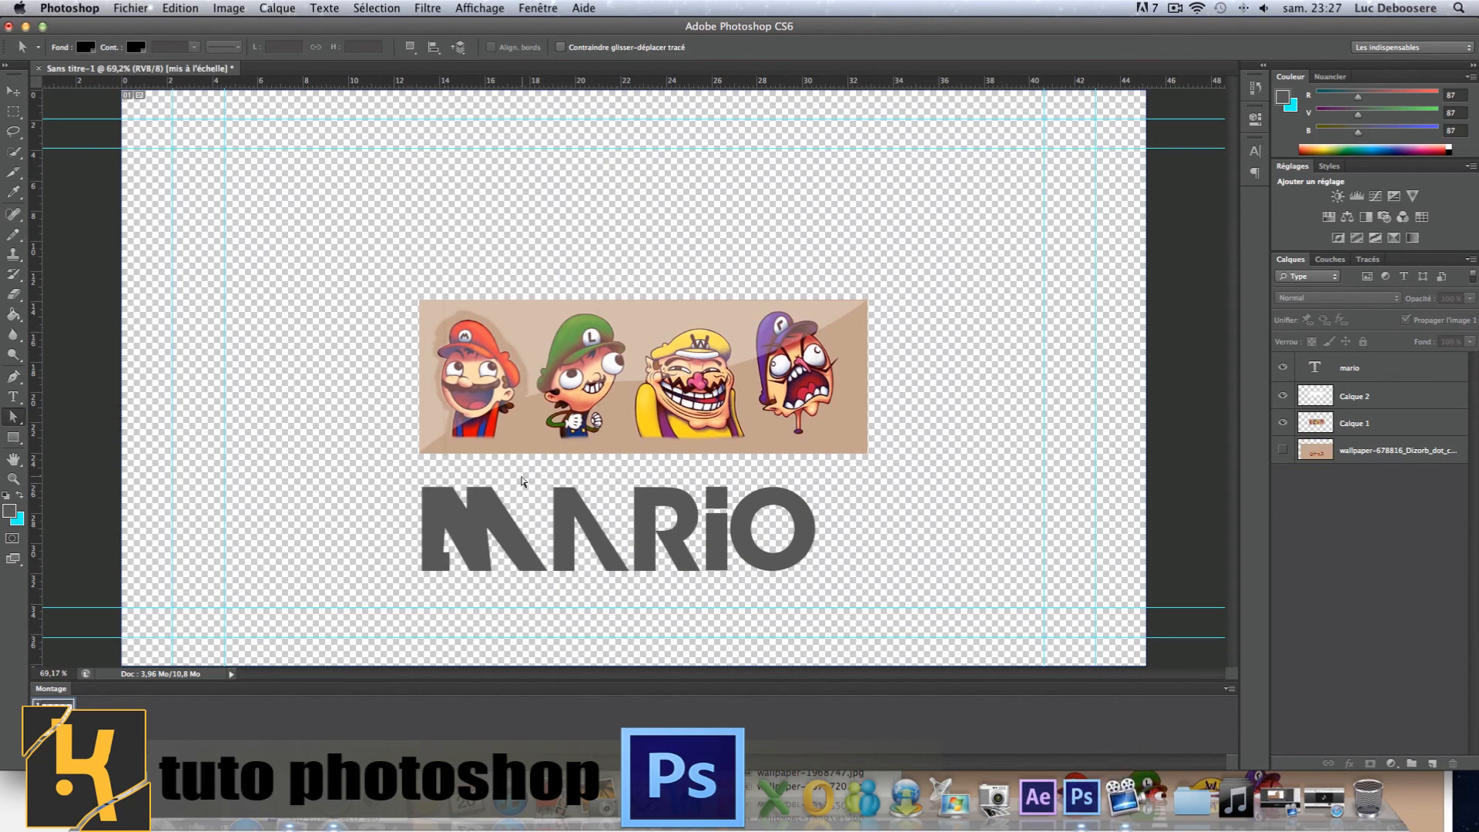
pyautogui.click(13, 418)
pyautogui.click(62, 428)
# Try a rectangle of about 568 × 241 px and a rounded rectangle of about 437 × 665 px over the canvas, deleting each
pyautogui.click(18, 445)
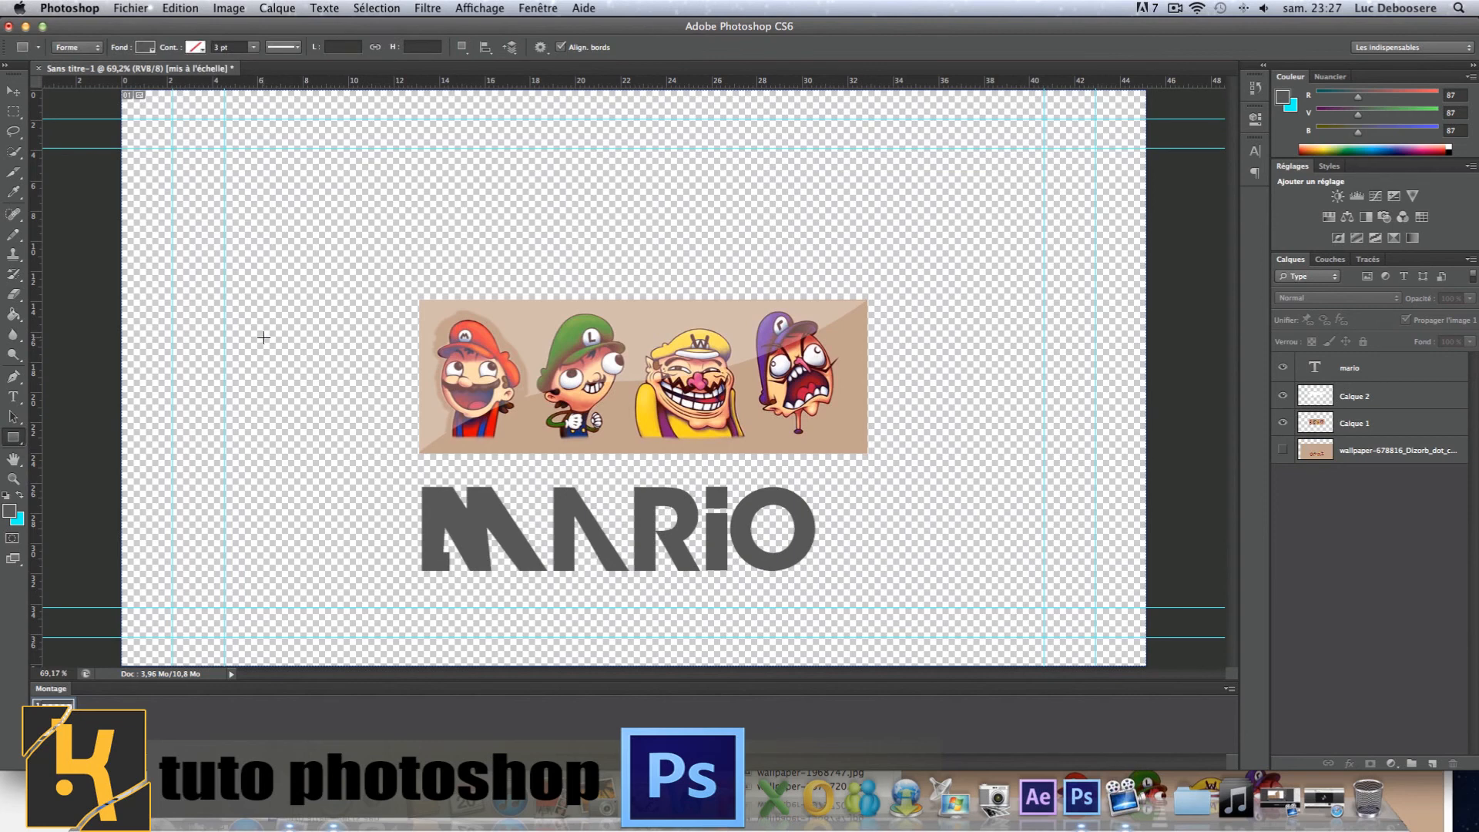
pyautogui.moveTo(383, 177); pyautogui.dragTo(837, 306)
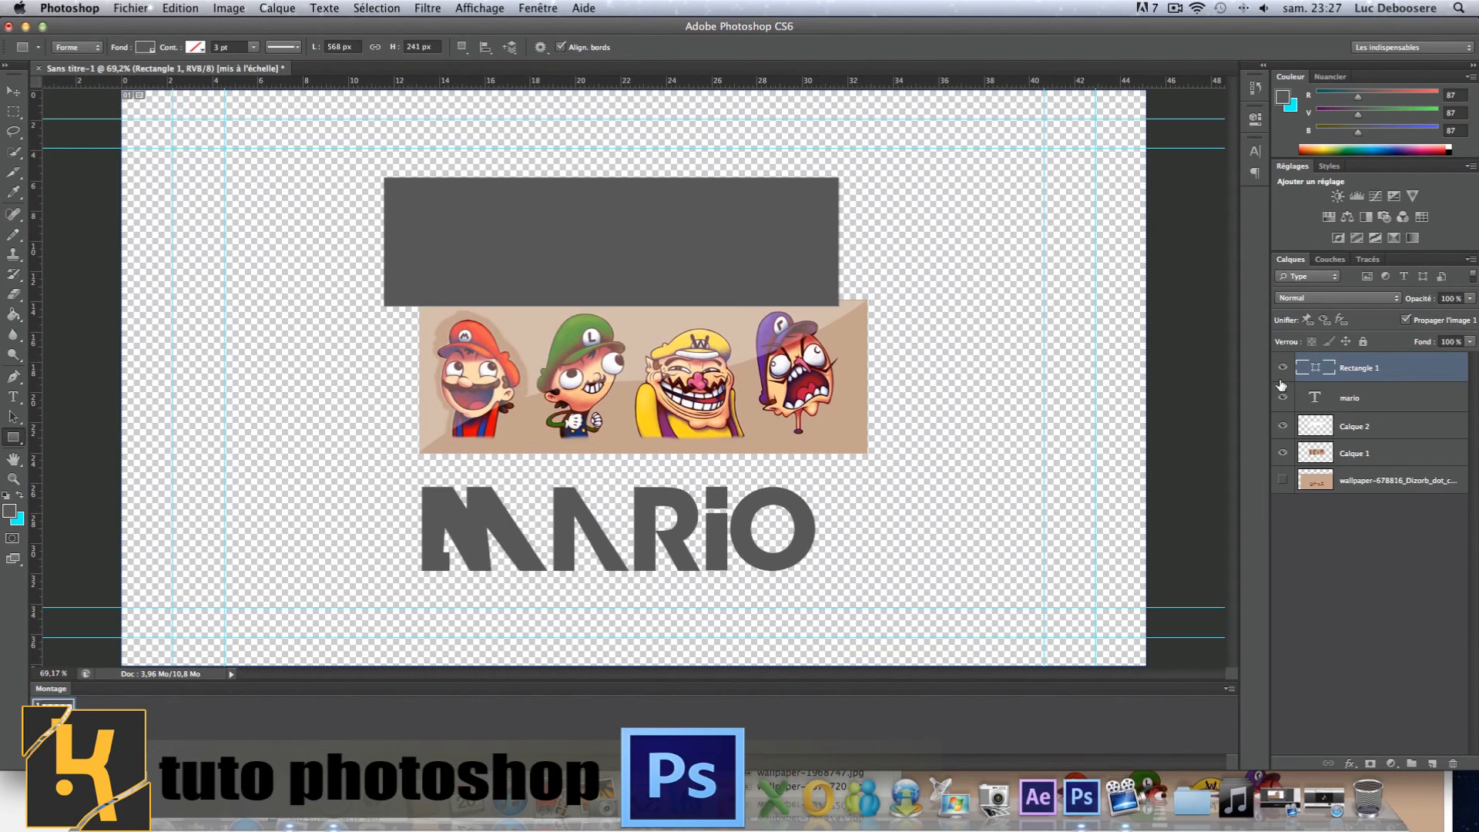
pyautogui.press('Delete')
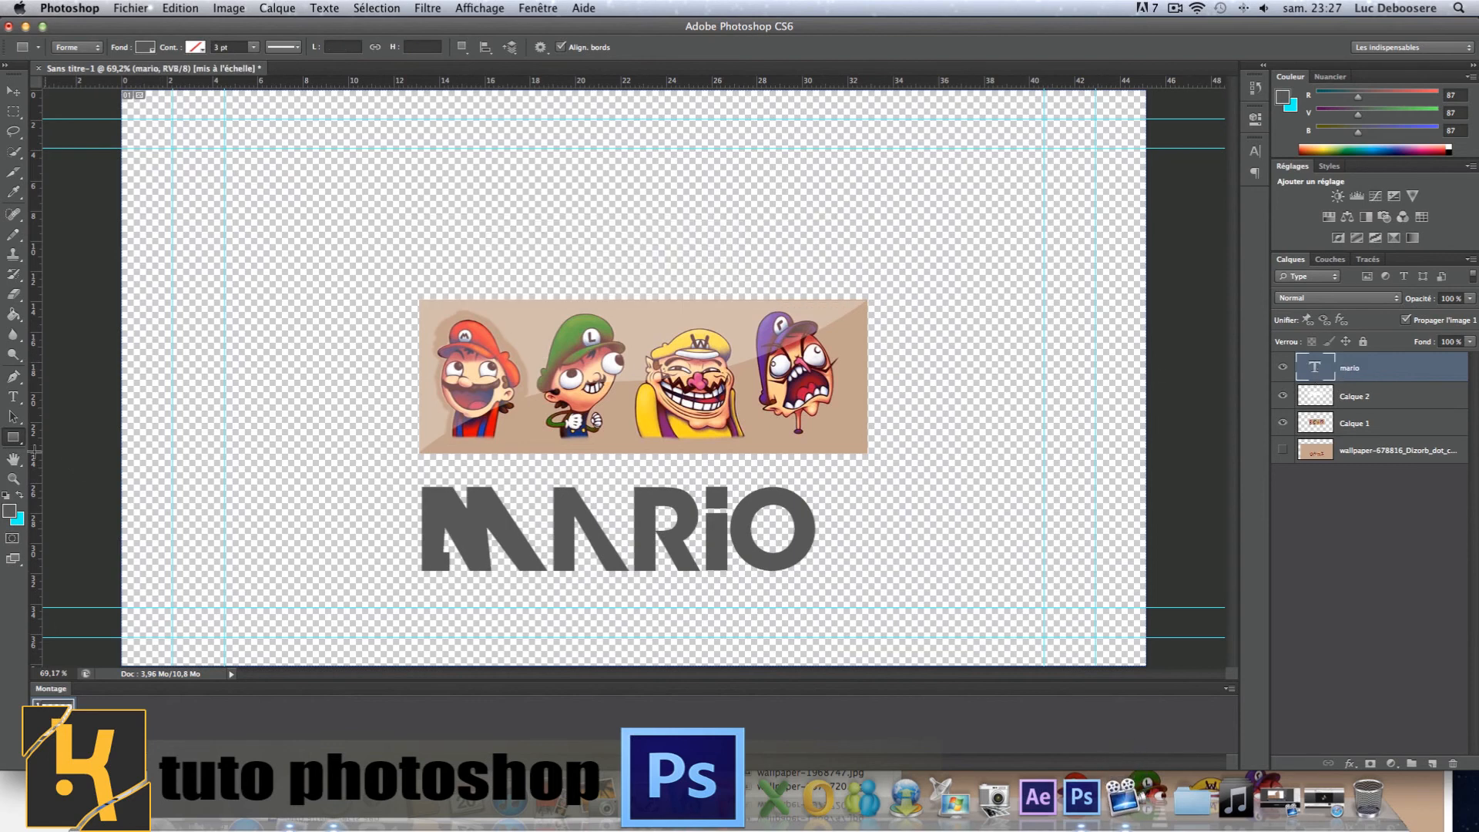
pyautogui.click(13, 437)
pyautogui.click(85, 448)
pyautogui.moveTo(350, 140); pyautogui.dragTo(698, 491)
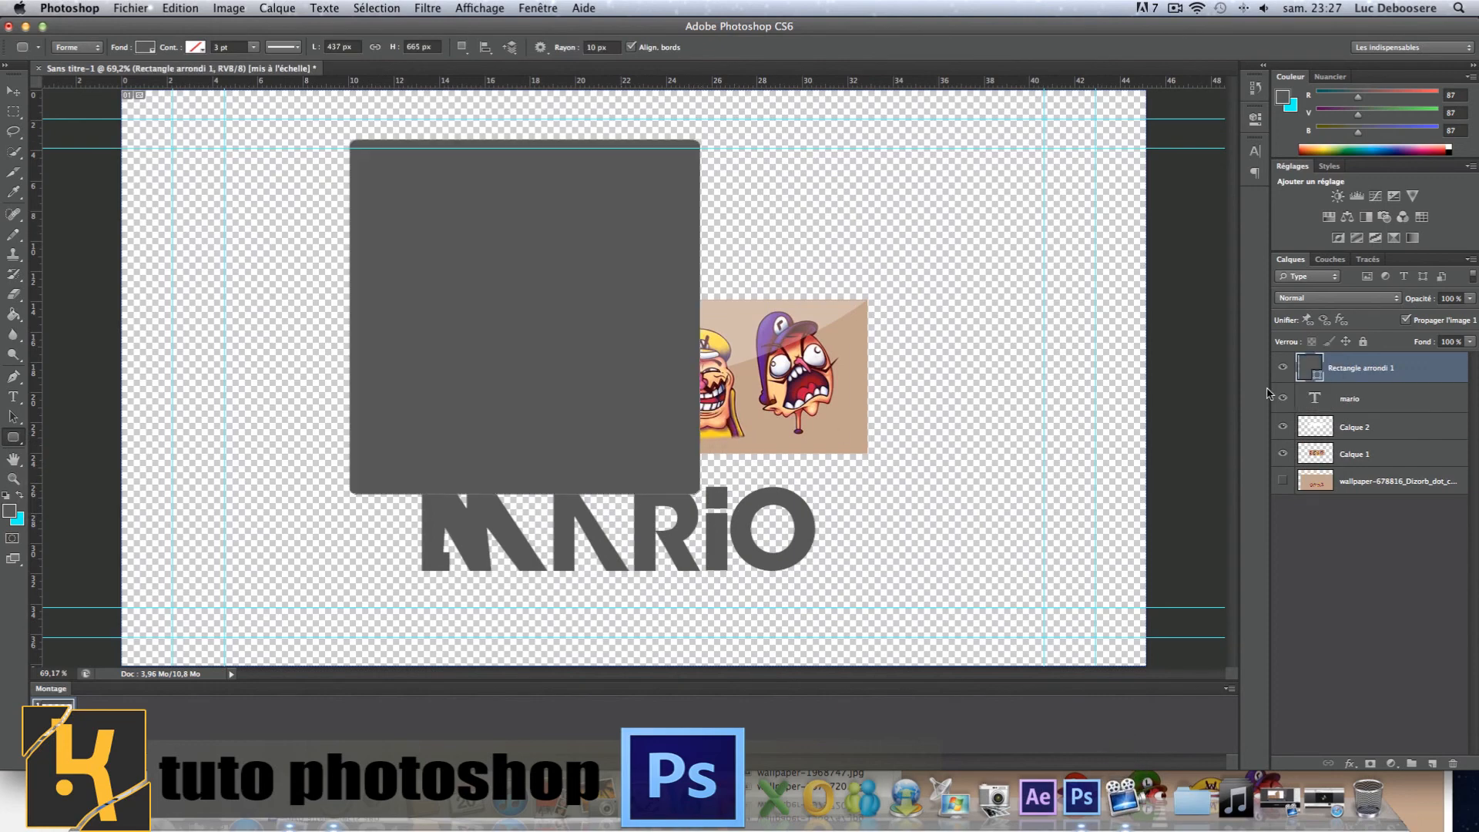
pyautogui.press('Delete')
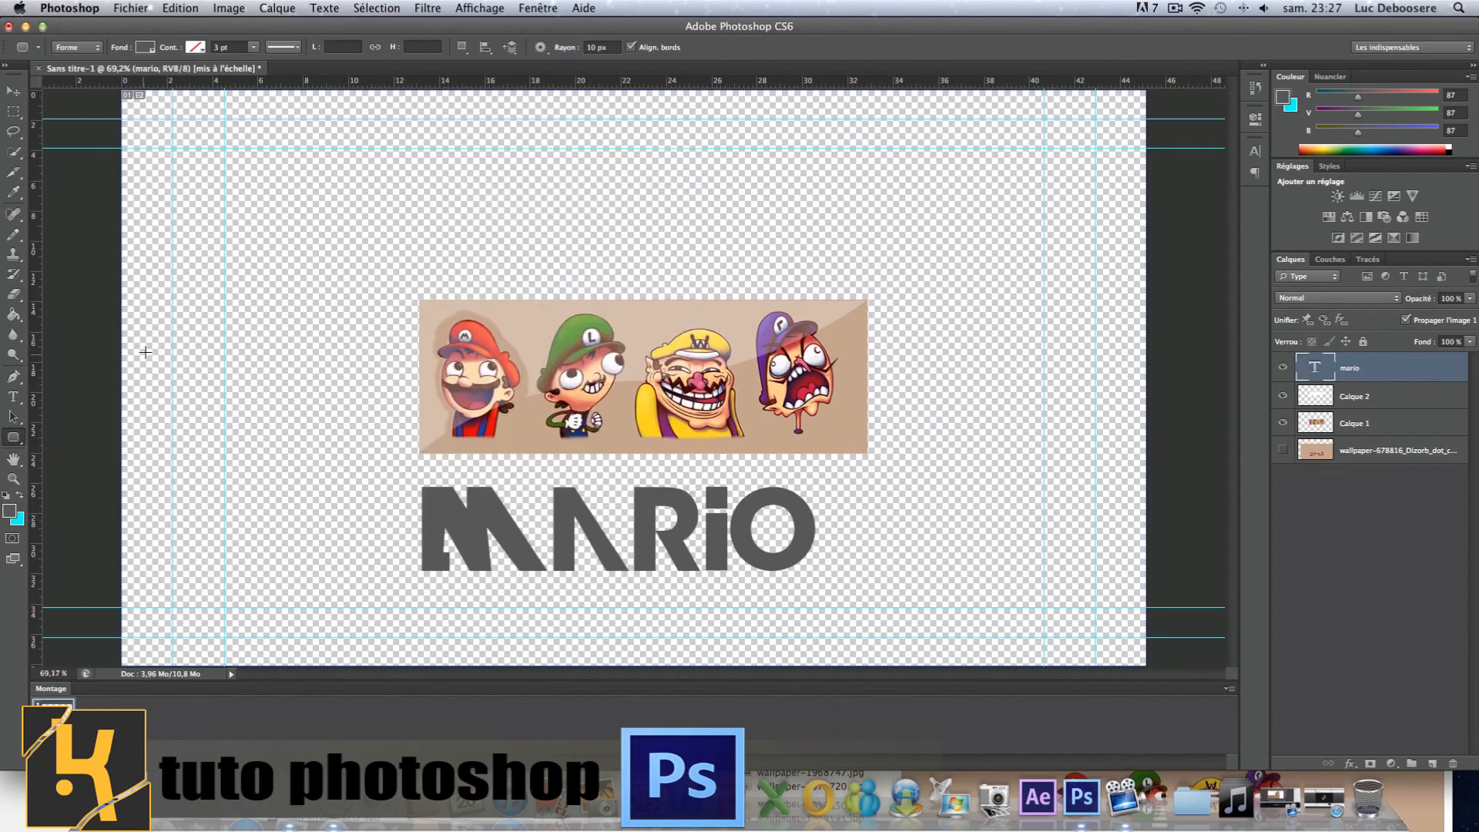
# Try an ellipse beside the strip and a large five-sided polygon over the canvas, undoing each shape
pyautogui.click(18, 437)
pyautogui.click(77, 461)
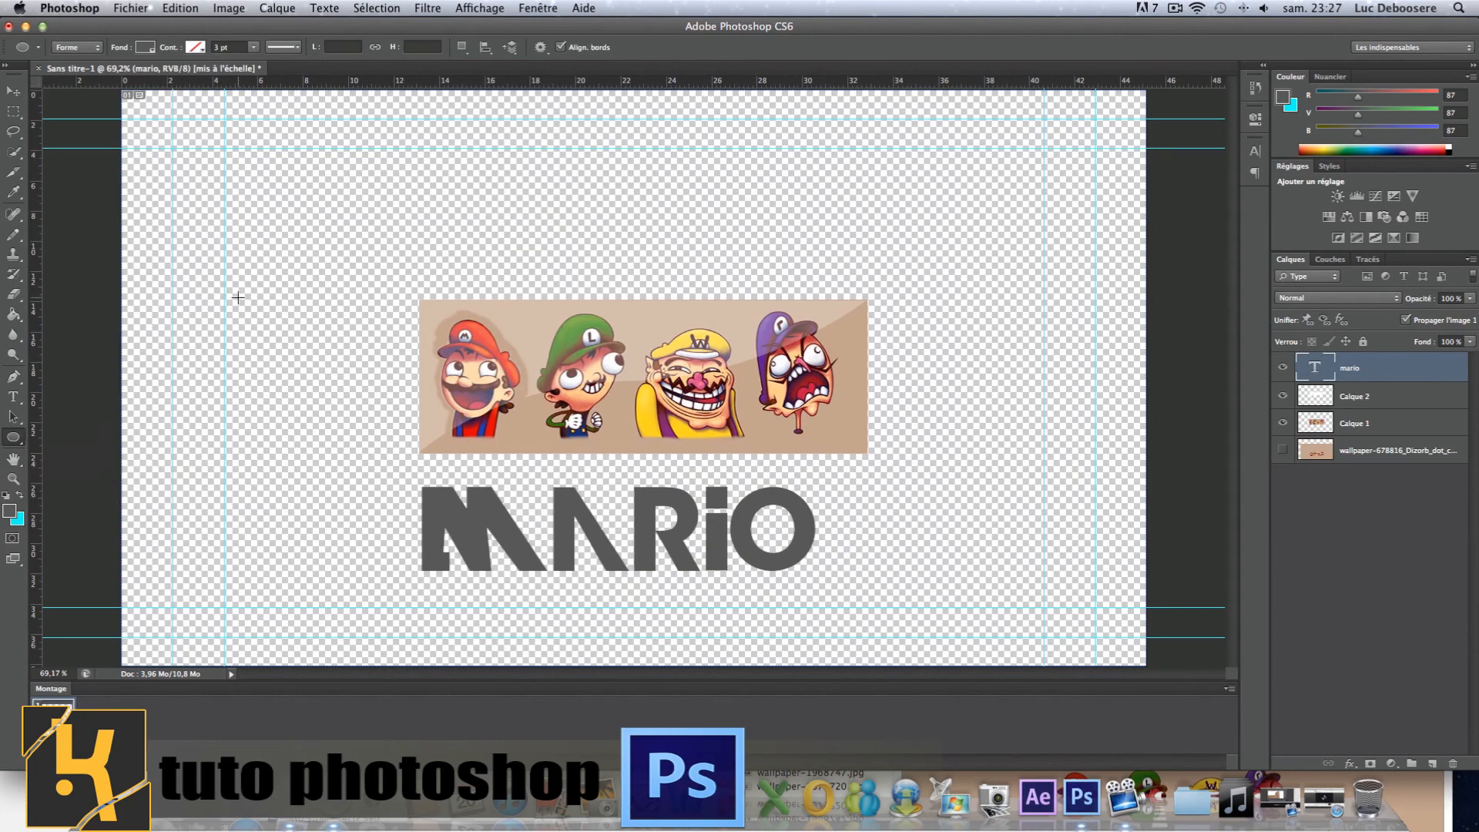
pyautogui.moveTo(238, 291); pyautogui.dragTo(403, 413)
pyautogui.press('super+z')
pyautogui.click(13, 436)
pyautogui.click(77, 479)
pyautogui.moveTo(300, 281); pyautogui.dragTo(429, 462)
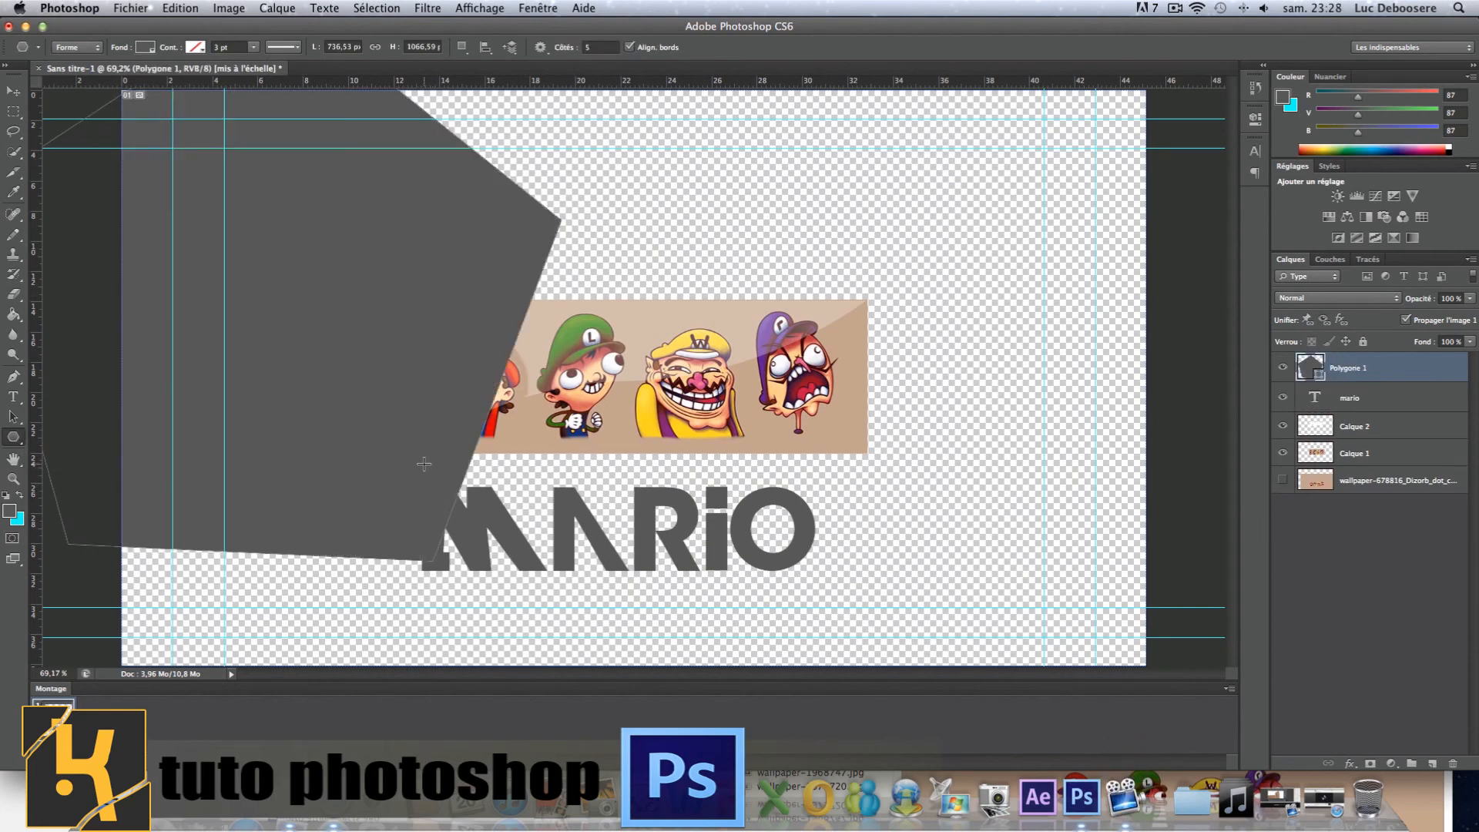
pyautogui.press('super+z')
# Try the Line tool with a slanted 1 px line beside the strip and text, and undo it
pyautogui.click(13, 437)
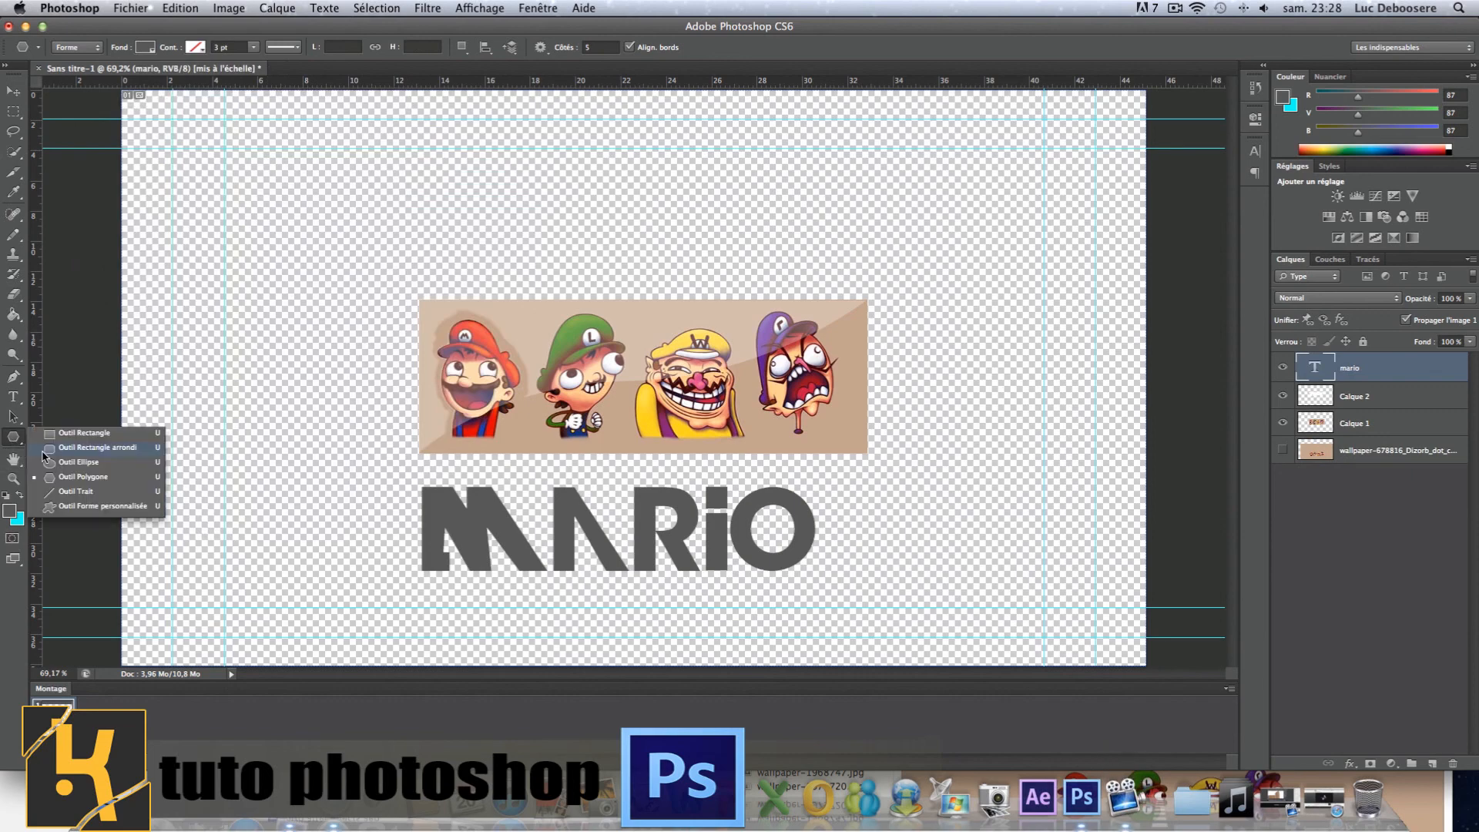
pyautogui.click(65, 492)
pyautogui.moveTo(312, 351); pyautogui.dragTo(380, 524)
pyautogui.press('super+z')
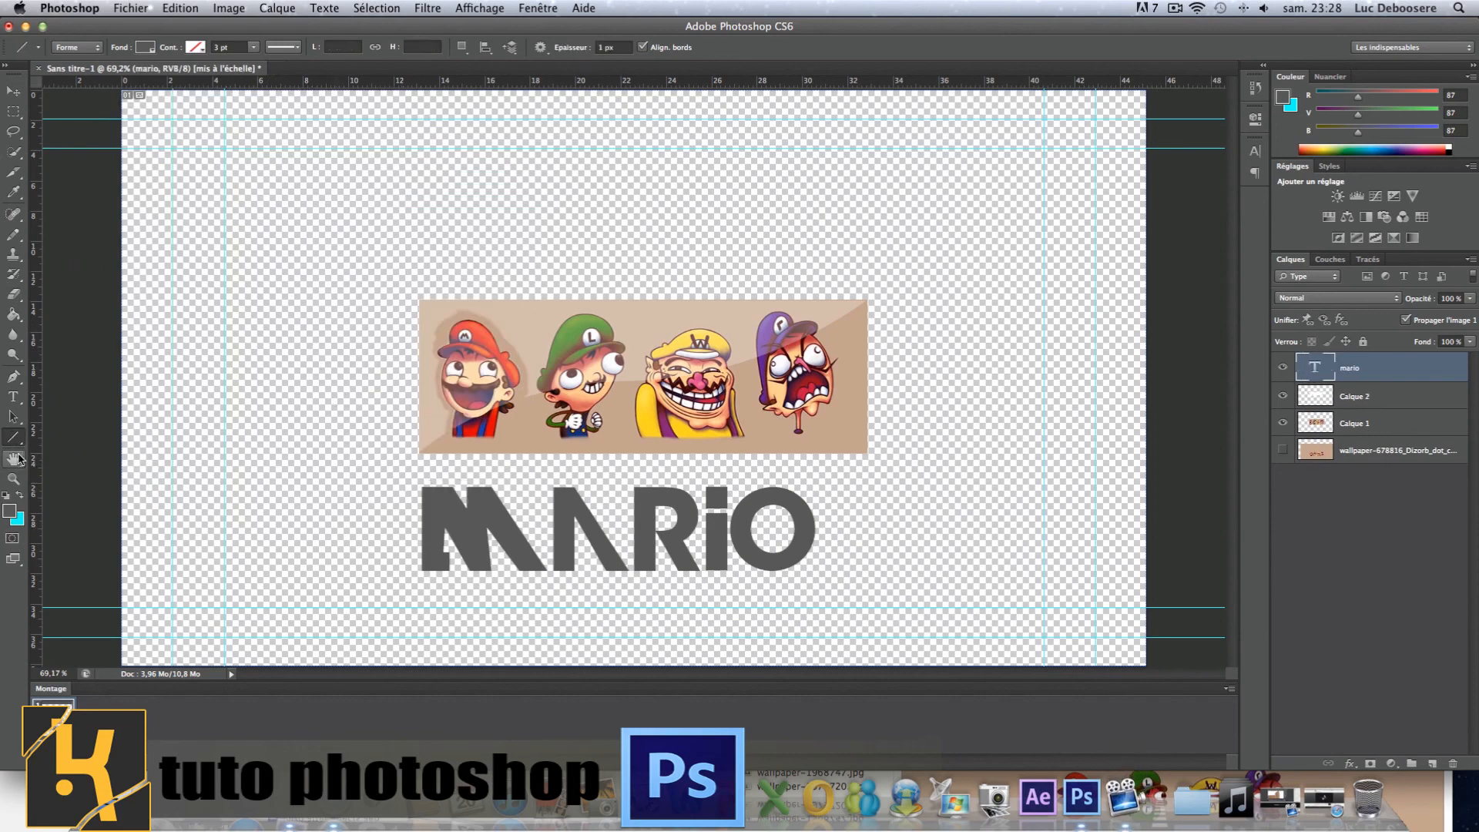
# Try the Custom Shape tool with three arrows of different proportions beside the strip and text, and delete them all
pyautogui.click(12, 422)
pyautogui.click(13, 439)
pyautogui.click(68, 508)
pyautogui.moveTo(291, 298); pyautogui.dragTo(185, 254)
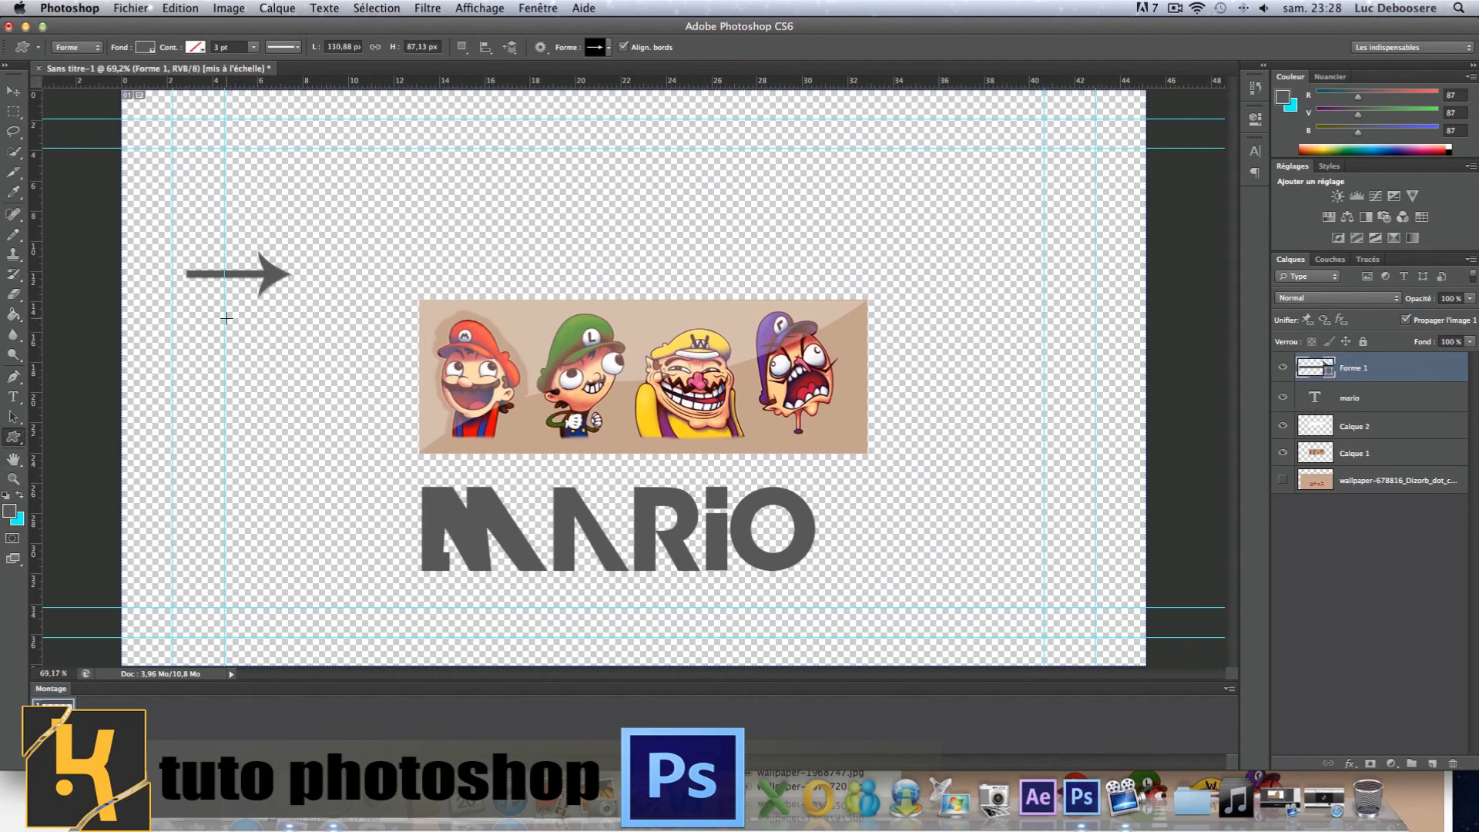
pyautogui.moveTo(224, 320); pyautogui.dragTo(350, 382)
pyautogui.moveTo(306, 397)
pyautogui.mouseDown()
pyautogui.moveTo(293, 643)
pyautogui.moveTo(284, 598)
pyautogui.mouseUp()
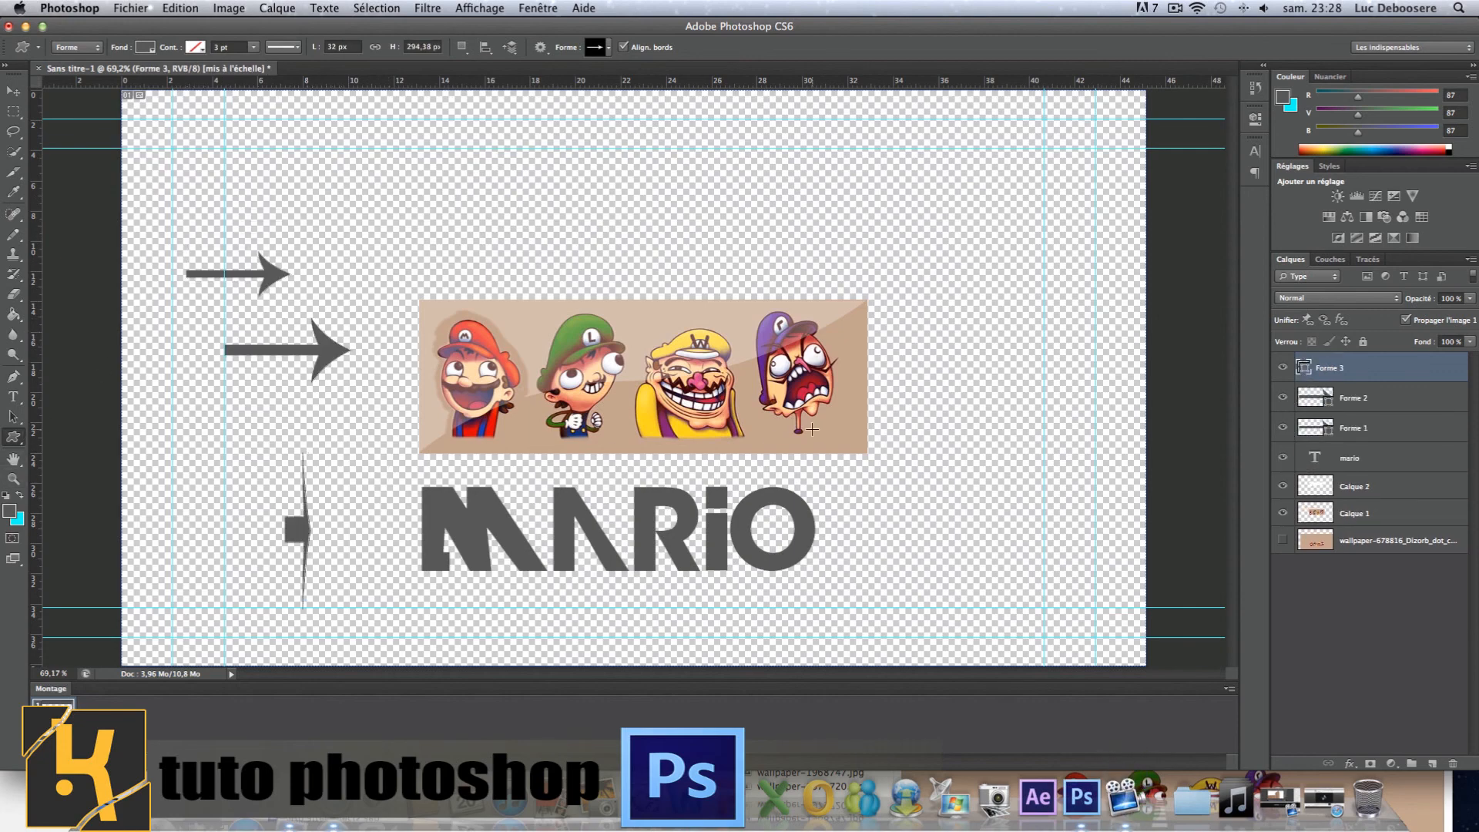
pyautogui.press('BackSpace')
pyautogui.press('BackSpace')
pyautogui.press('BackSpace')
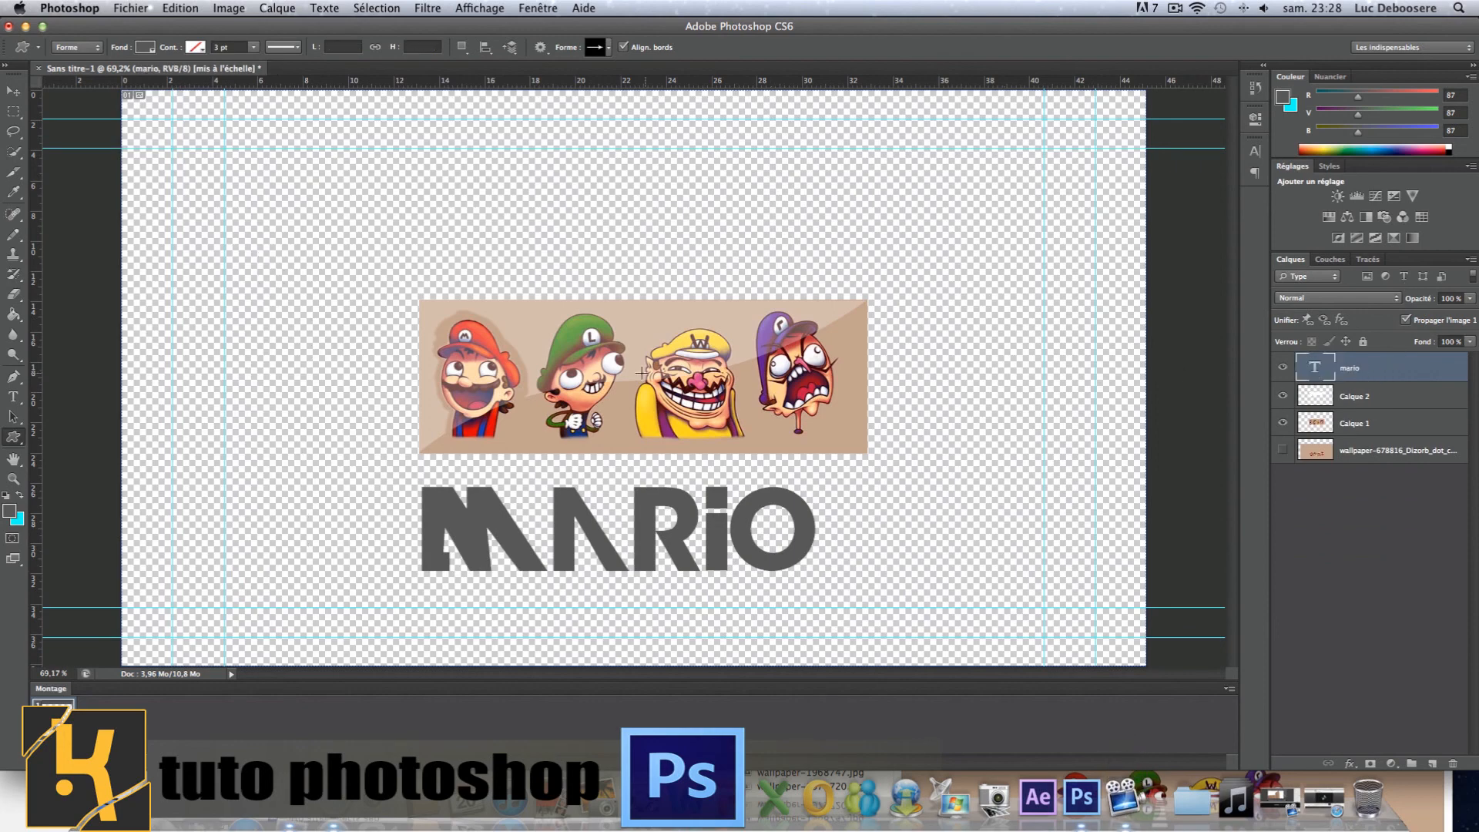
pyautogui.click(51, 444)
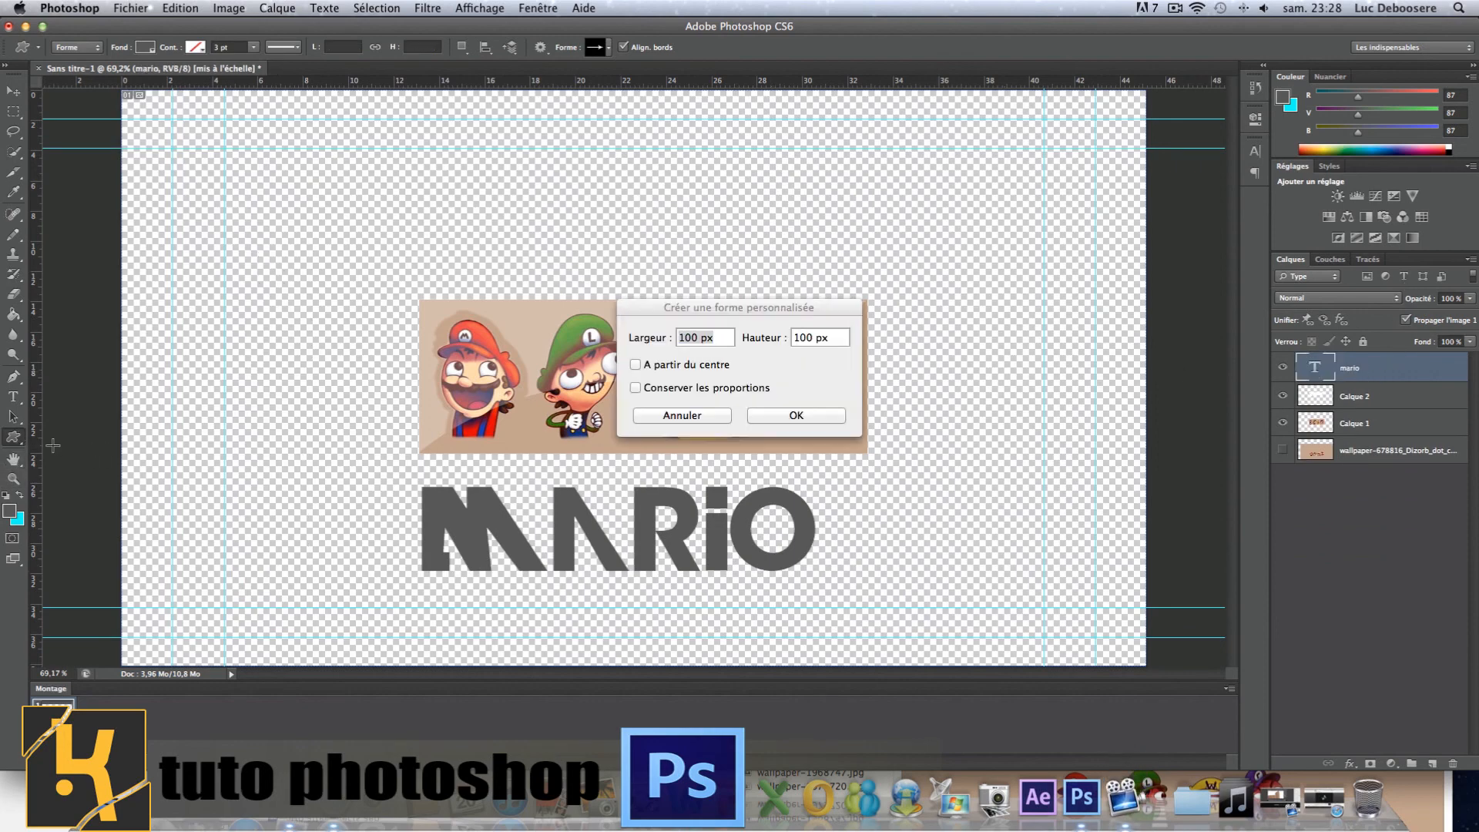
pyautogui.click(681, 415)
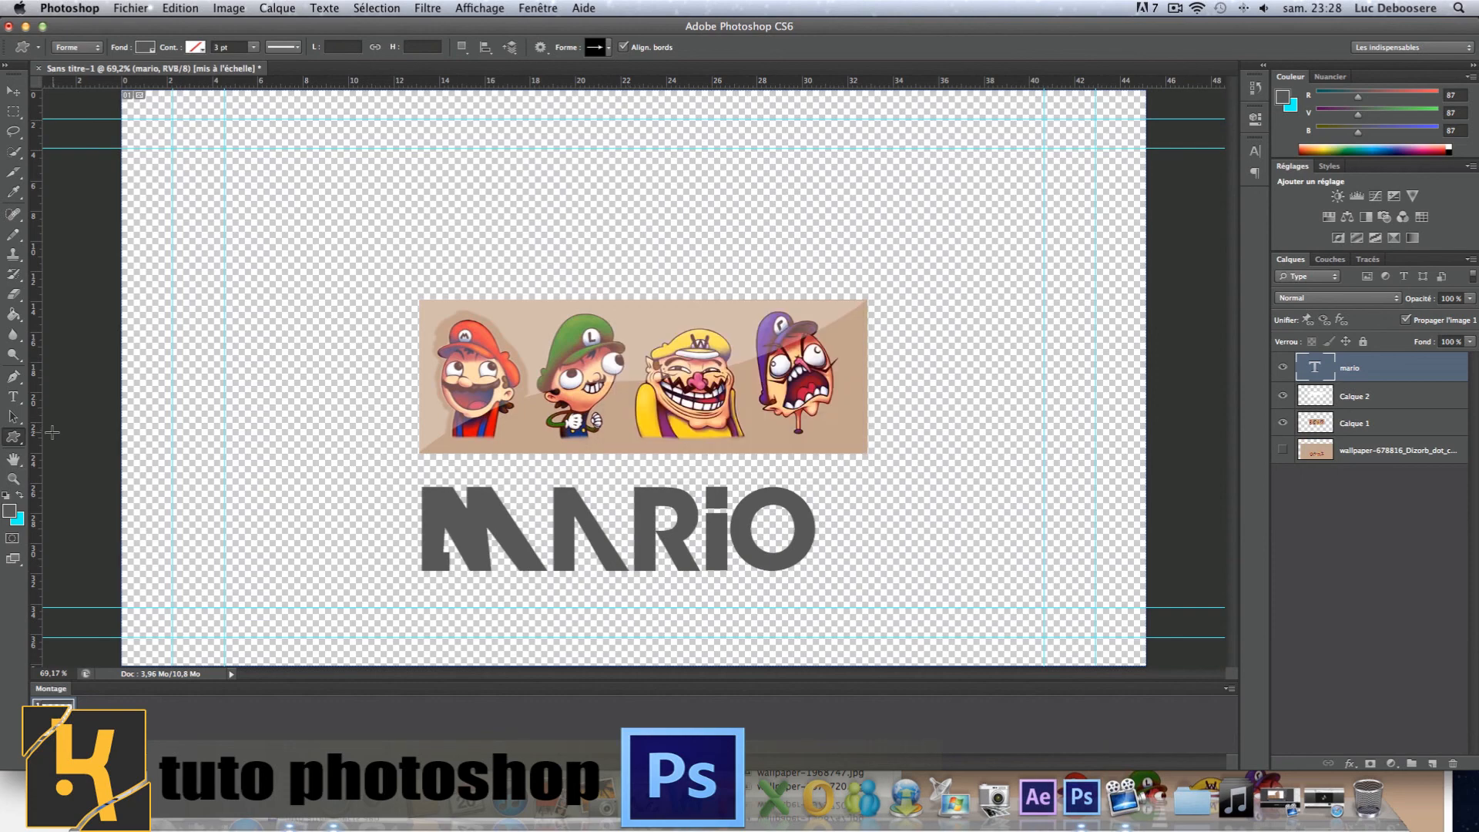
# Zoom in to 400% on the gap between the strip and the mario text, and fit the image back on screen
pyautogui.click(8, 459)
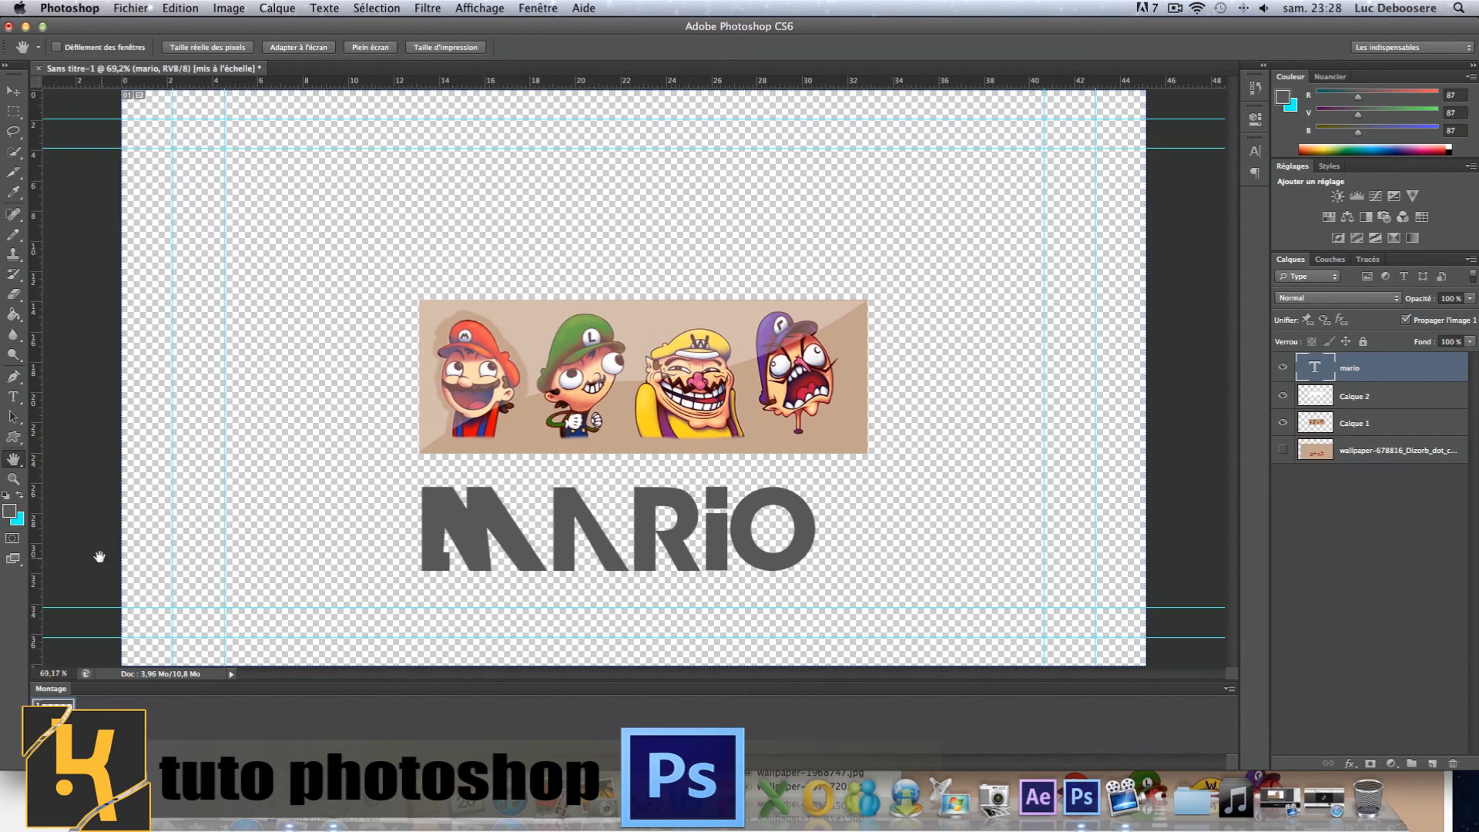
pyautogui.click(16, 480)
pyautogui.click(552, 466)
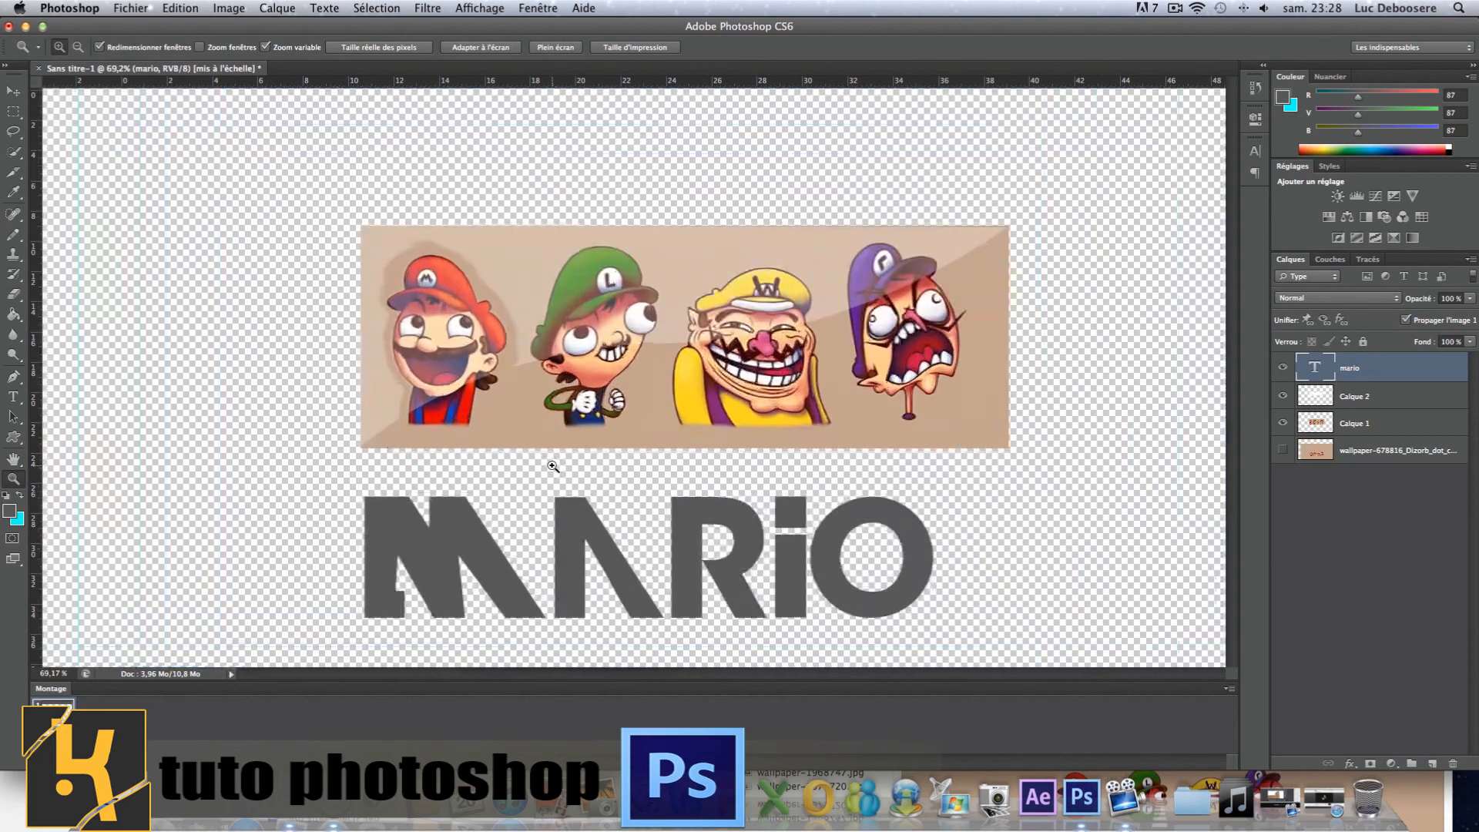
pyautogui.click(553, 466)
pyautogui.click(553, 466)
pyautogui.click(552, 466)
pyautogui.rightClick(553, 466)
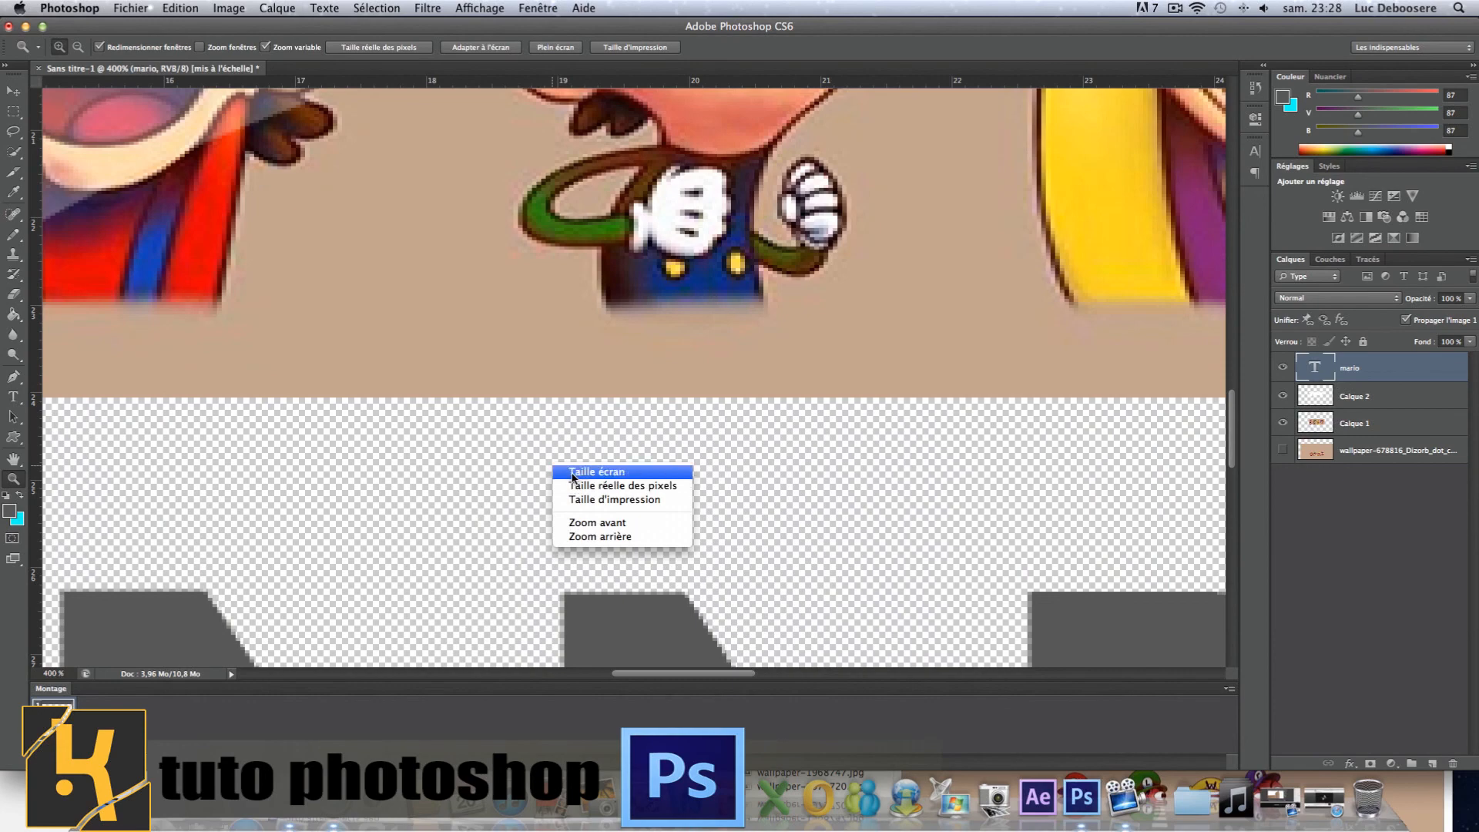
pyautogui.click(556, 470)
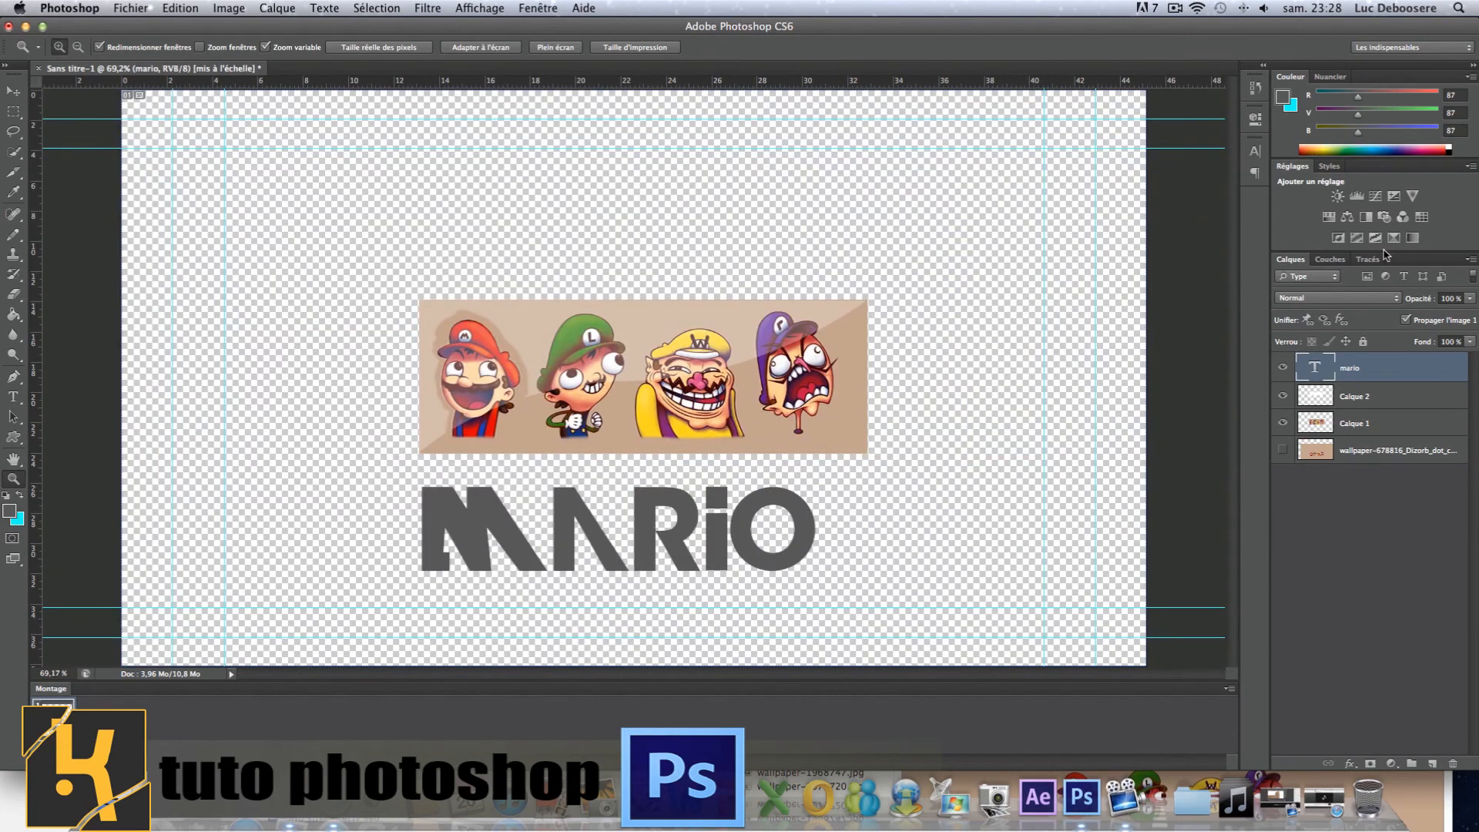
pyautogui.click(1255, 90)
pyautogui.click(1255, 90)
pyautogui.click(1256, 126)
pyautogui.click(1255, 127)
pyautogui.moveTo(1359, 133)
pyautogui.mouseDown()
pyautogui.moveTo(1375, 134)
pyautogui.moveTo(1347, 143)
pyautogui.mouseUp()
# Add two Brightness/Contrast adjustment layers above the mario text layer
pyautogui.click(1337, 197)
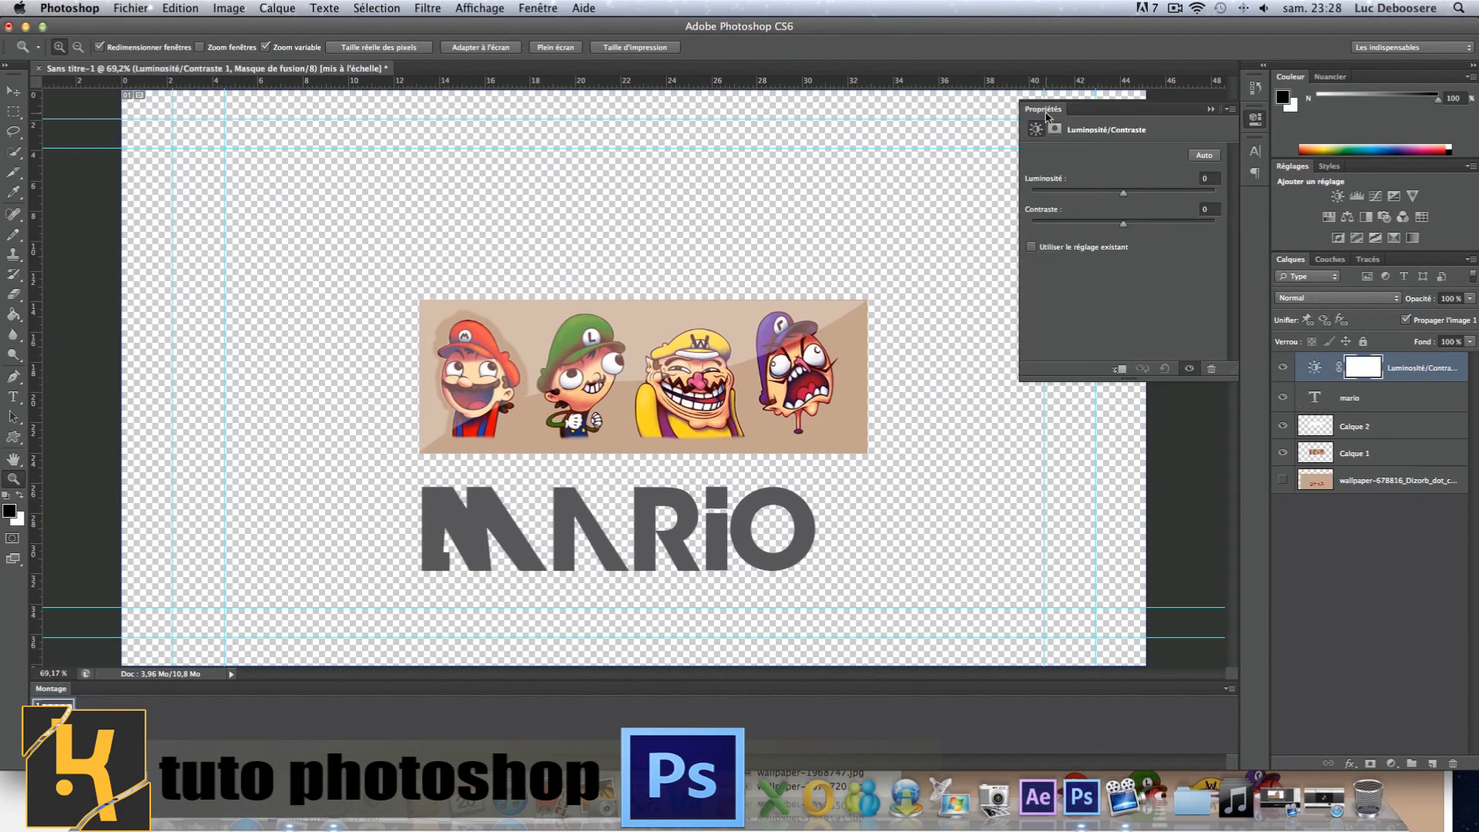
pyautogui.click(1046, 115)
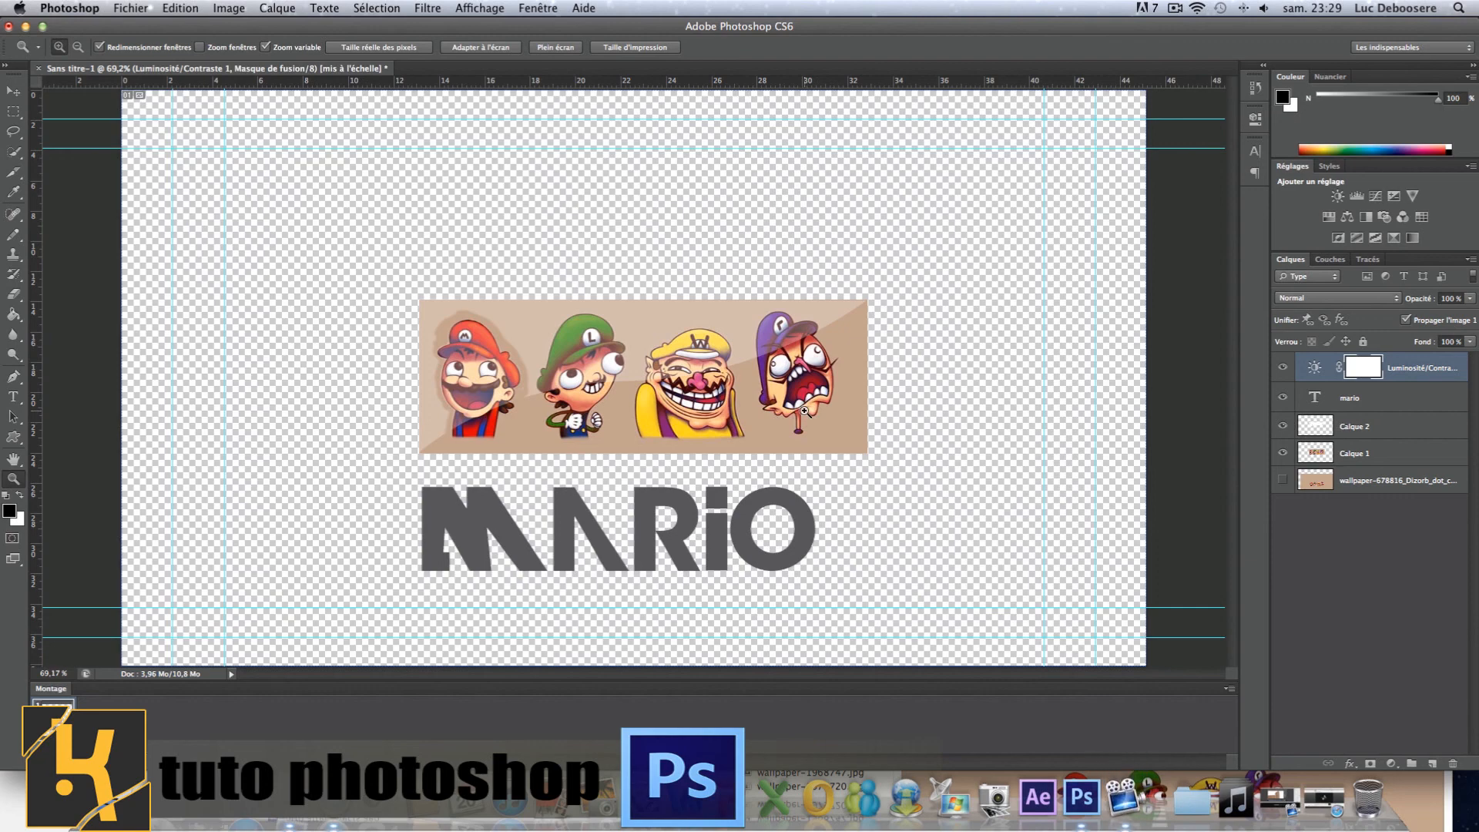
pyautogui.click(1344, 200)
pyautogui.click(1341, 198)
# Add a Levels and a Curves adjustment layer on top of the Brightness/Contrast layers and hide the adjustment settings
pyautogui.click(1356, 197)
pyautogui.click(1375, 197)
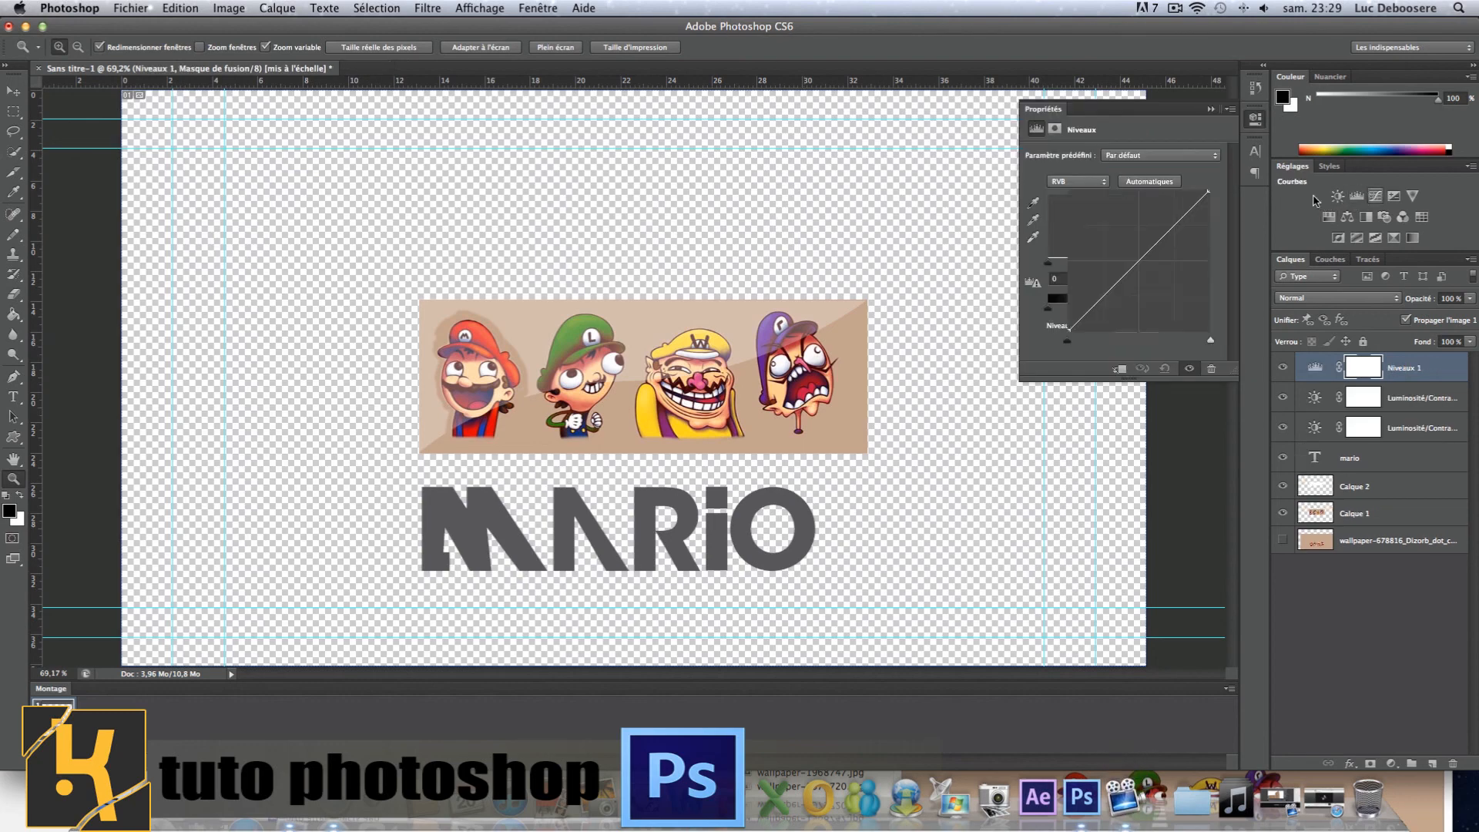
pyautogui.doubleClick(1044, 112)
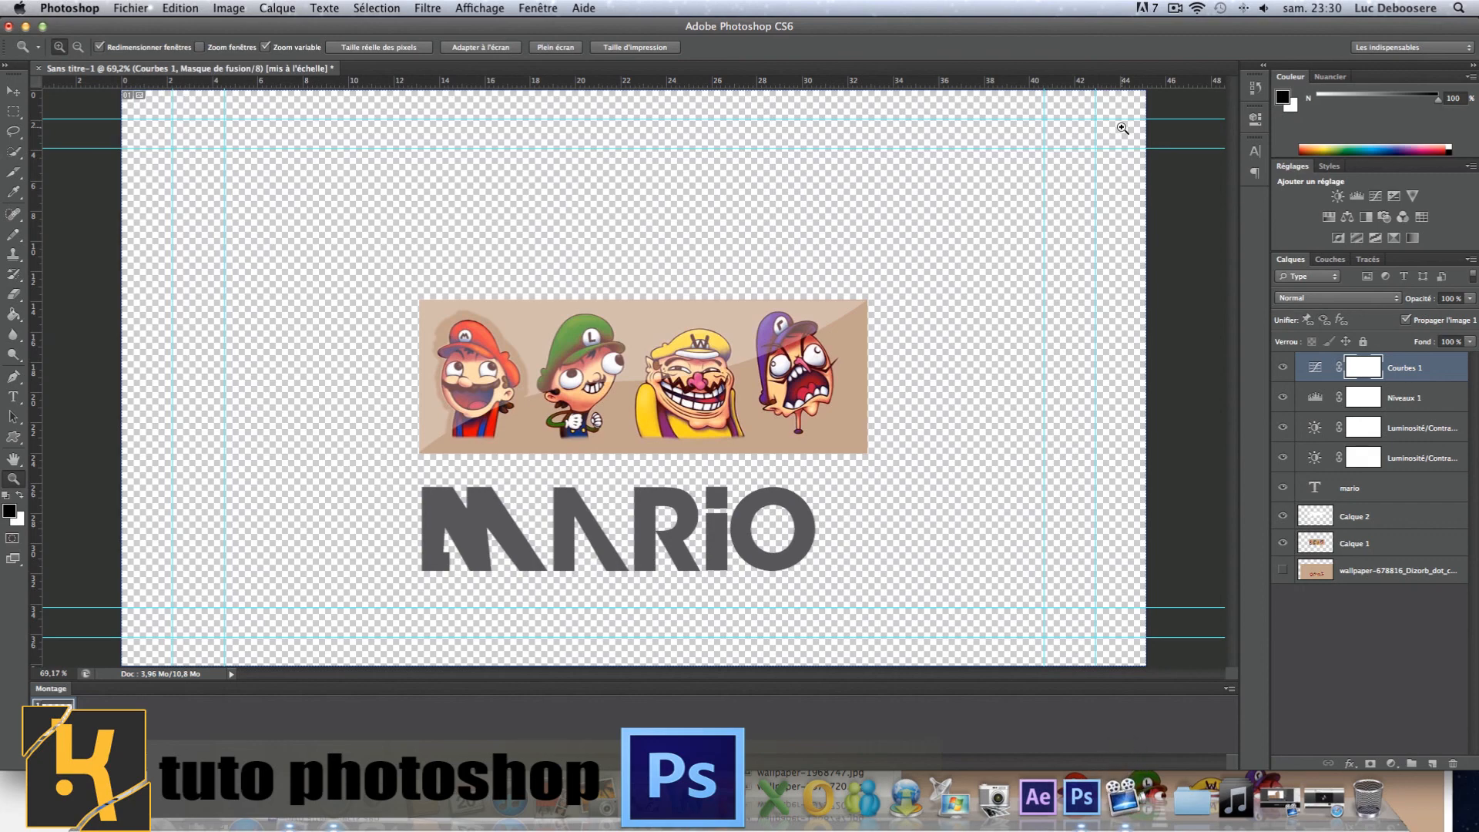
# Switch to ScreenFlow and bring up its application options
pyautogui.click(1123, 797)
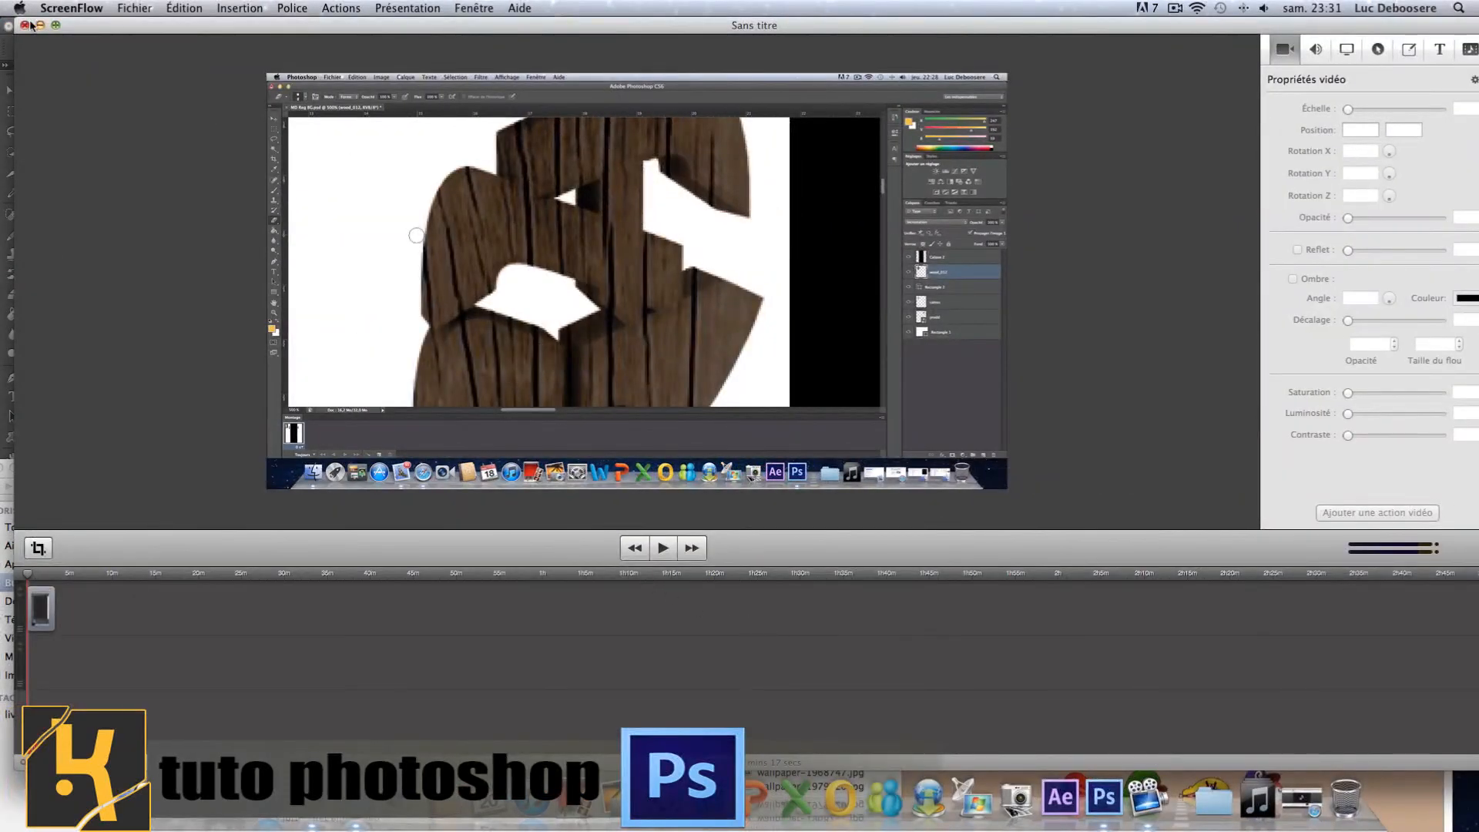
pyautogui.rightClick(1155, 805)
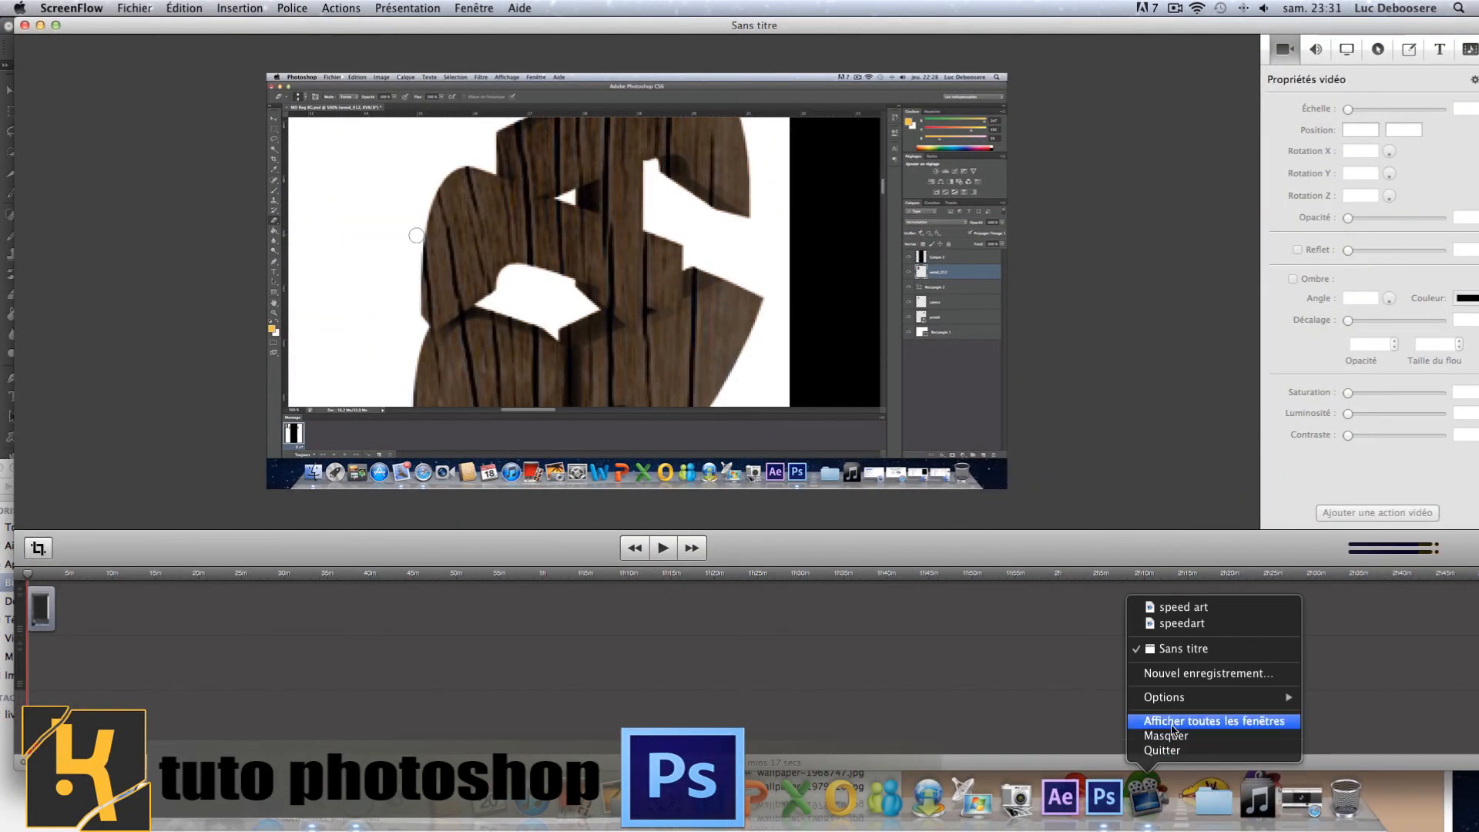